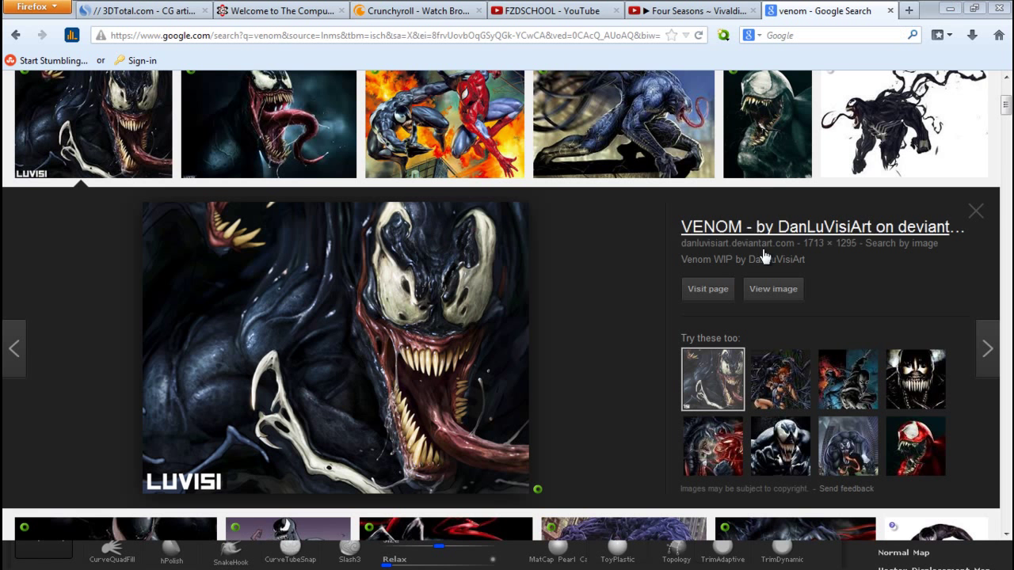
Step: Switch to ZBrush and change the creature model's material from red wax to the white MatCap
{"action": "left_click", "coordinate": [949, 9]}
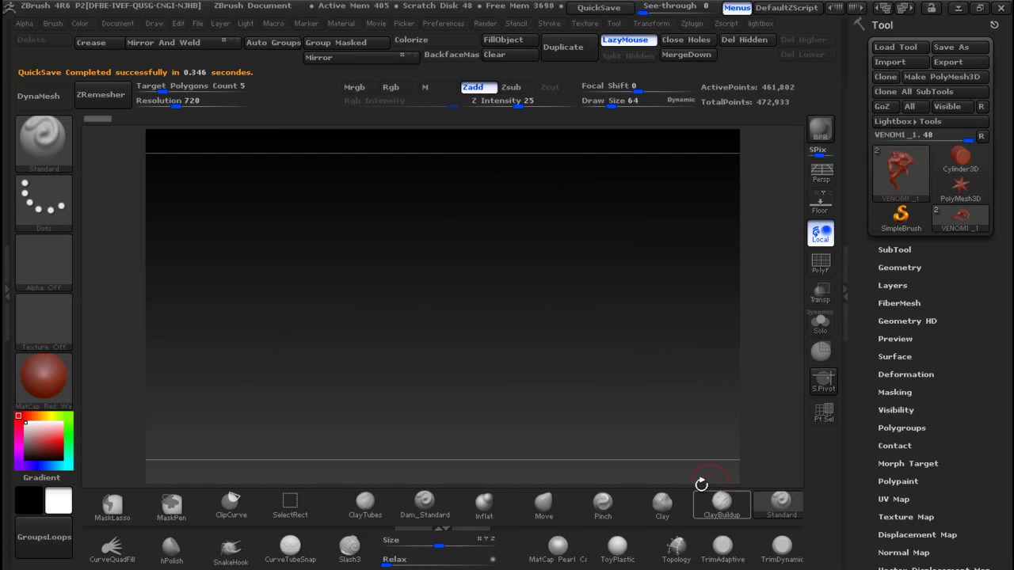
{"action": "mouse_move", "coordinate": [636, 369]}
{"action": "left_mouse_down"}
{"action": "mouse_move", "coordinate": [689, 363]}
{"action": "mouse_move", "coordinate": [528, 352]}
{"action": "mouse_move", "coordinate": [540, 381]}
{"action": "left_mouse_up"}
{"action": "left_click_drag", "start_coordinate": [572, 415], "coordinate": [672, 414]}
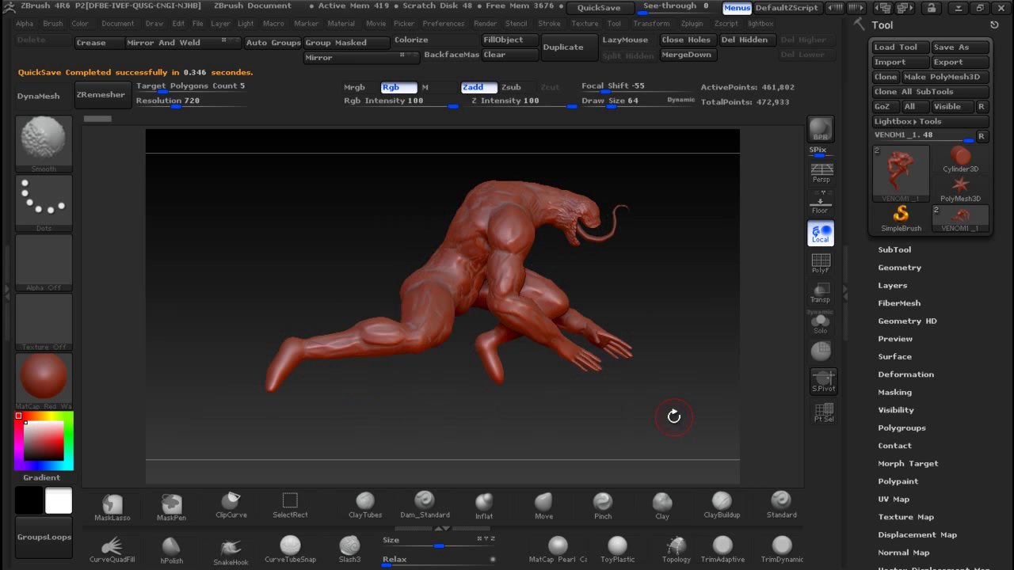
{"action": "left_click", "coordinate": [27, 398]}
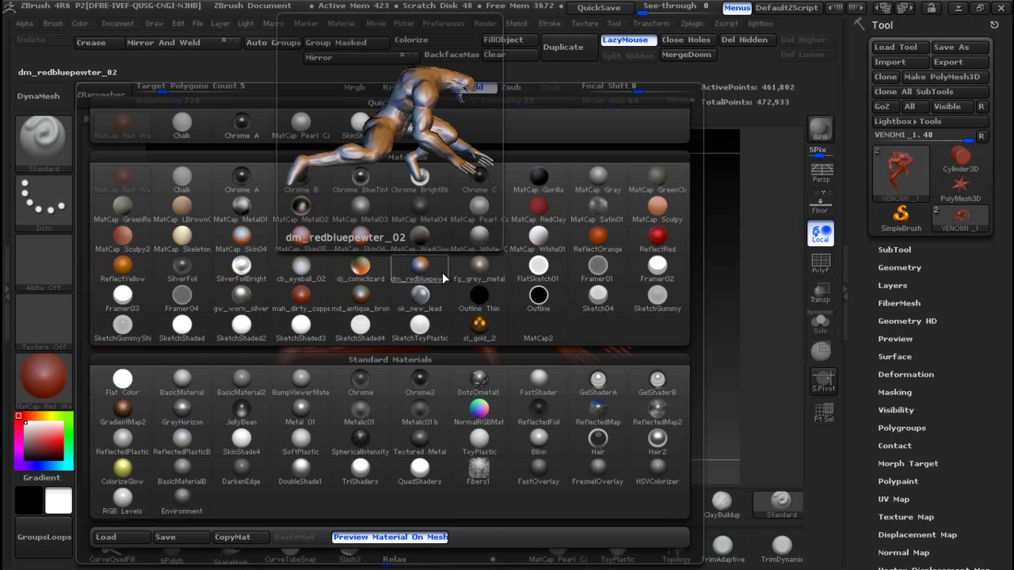
{"action": "left_click", "coordinate": [480, 236]}
{"action": "mouse_move", "coordinate": [329, 254]}
{"action": "left_mouse_down"}
{"action": "mouse_move", "coordinate": [443, 251]}
{"action": "mouse_move", "coordinate": [584, 215]}
{"action": "mouse_move", "coordinate": [554, 238]}
{"action": "mouse_move", "coordinate": [602, 258]}
{"action": "mouse_move", "coordinate": [676, 231]}
{"action": "mouse_move", "coordinate": [741, 229]}
{"action": "mouse_move", "coordinate": [608, 279]}
{"action": "mouse_move", "coordinate": [662, 265]}
{"action": "mouse_move", "coordinate": [713, 317]}
{"action": "left_mouse_up"}
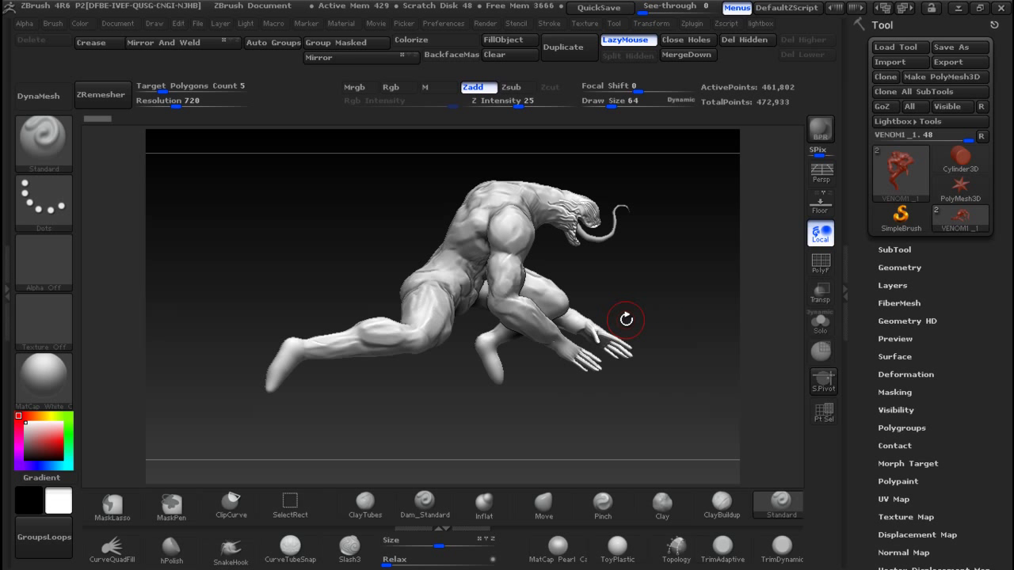
Step: Look at the Venom reference artwork in Firefox and return to the ZBrush model
{"action": "key", "text": "alt+Tab"}
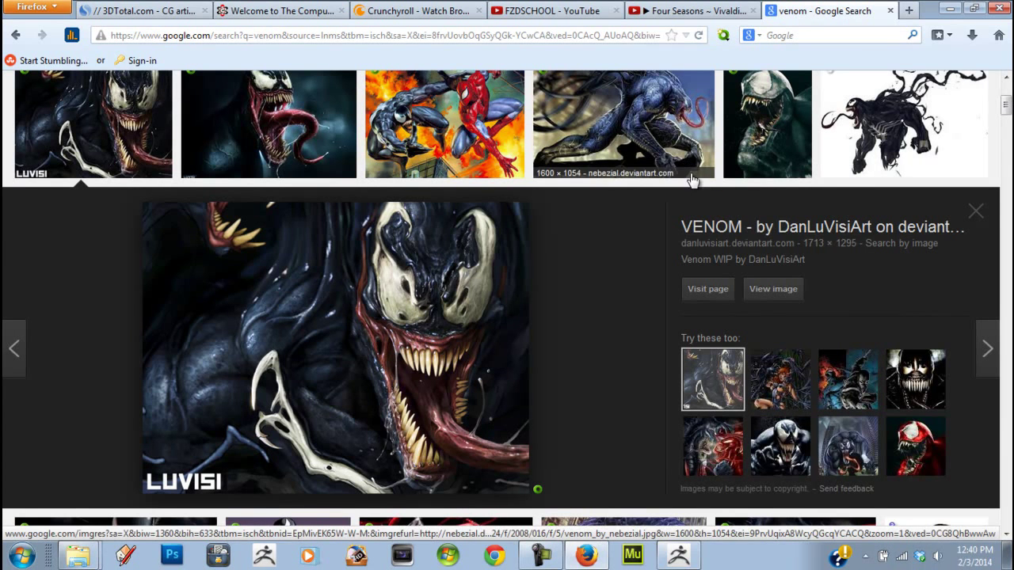
{"action": "key", "text": "alt+Tab"}
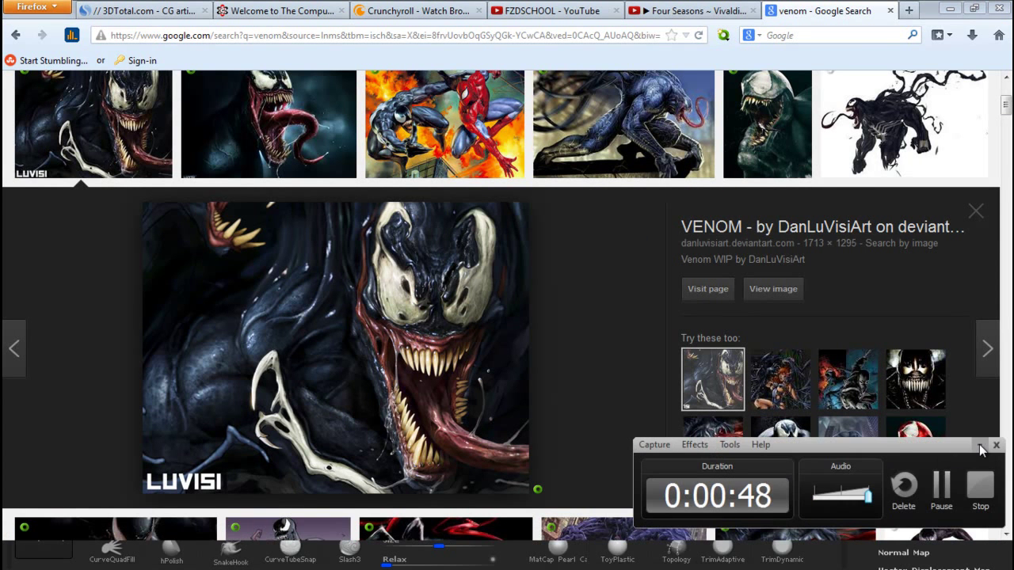
{"action": "left_click", "coordinate": [980, 447]}
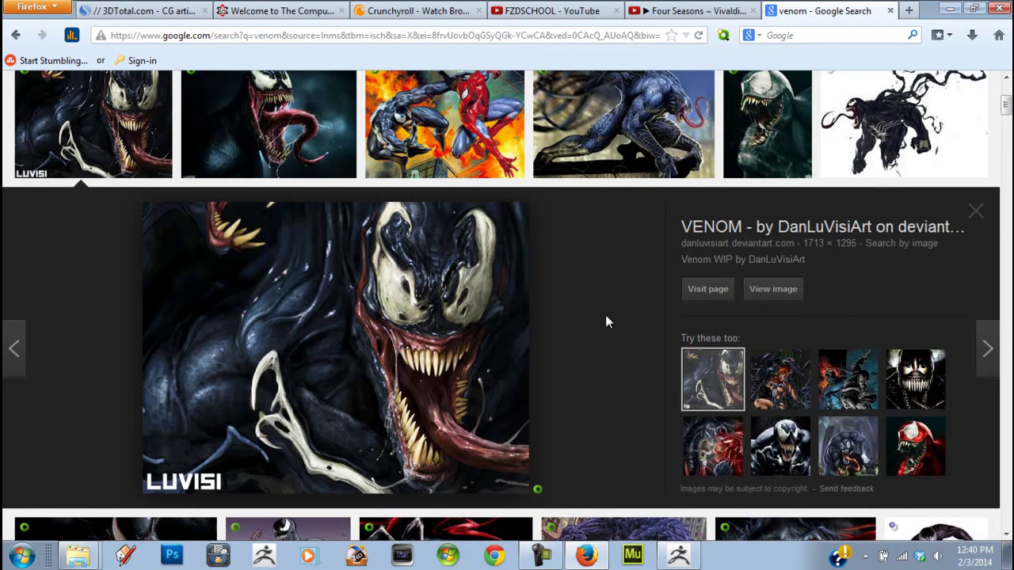
{"action": "left_click", "coordinate": [949, 10]}
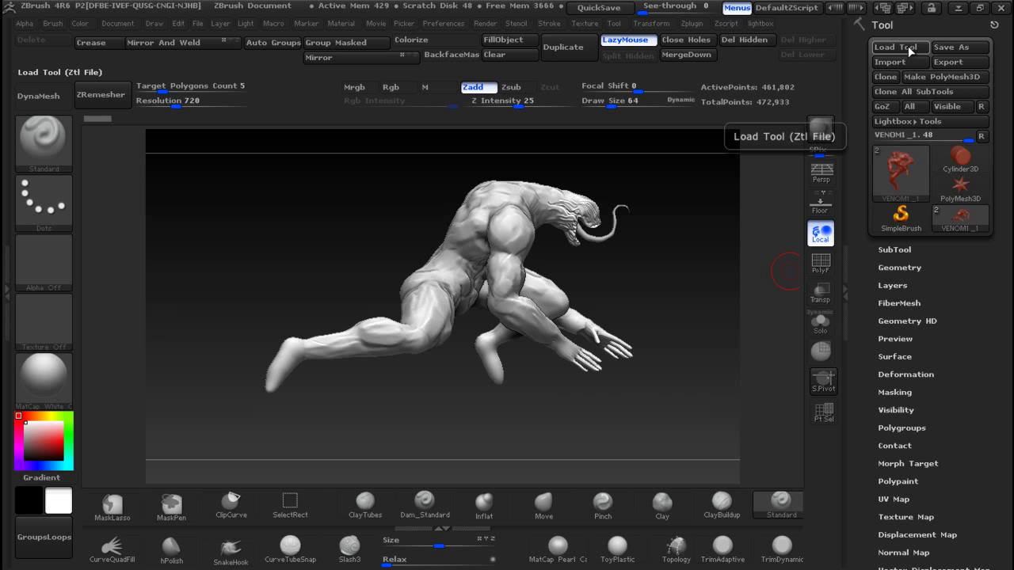
Step: Load the Hand.ZPR project from the Mannequin project folder
{"action": "left_click", "coordinate": [908, 46]}
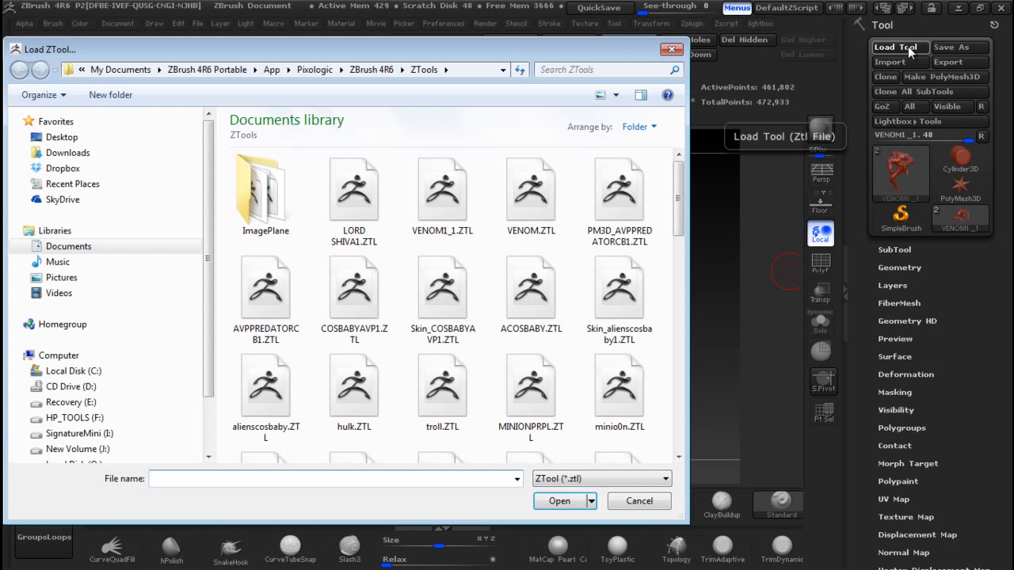
{"action": "left_click", "coordinate": [671, 51]}
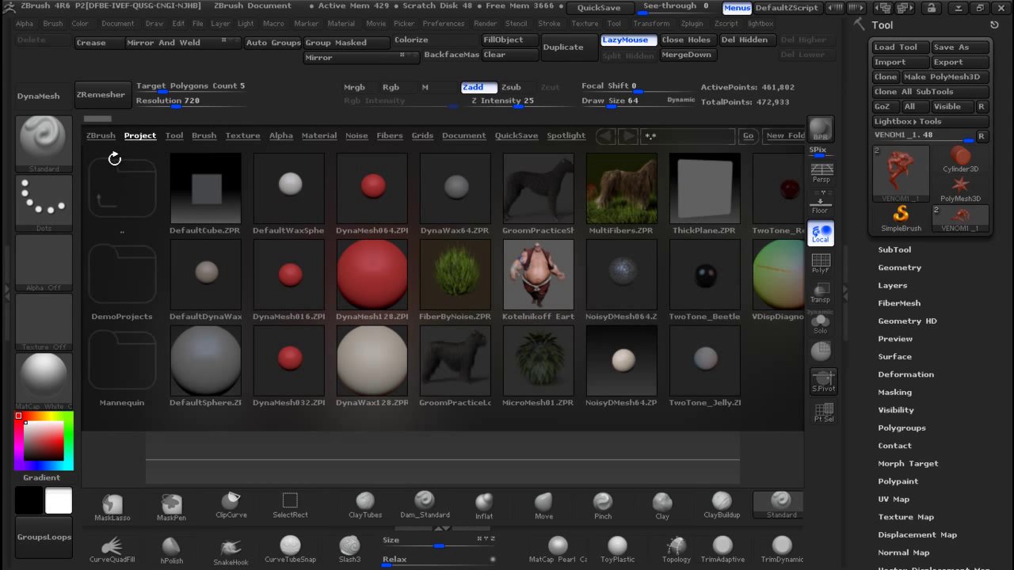
{"action": "double_click", "coordinate": [96, 350]}
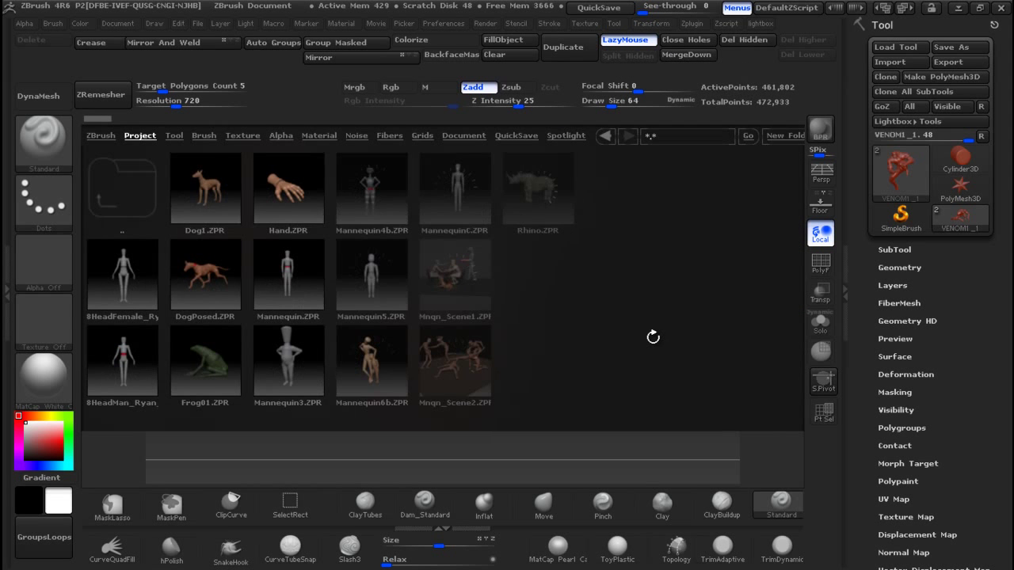
{"action": "double_click", "coordinate": [298, 201]}
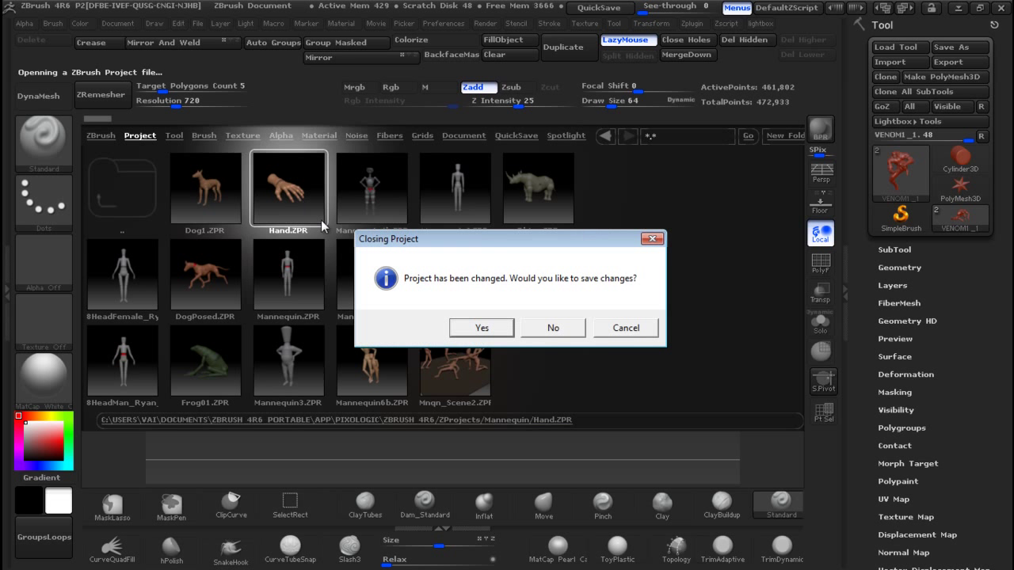
{"action": "left_click", "coordinate": [482, 328]}
{"action": "left_click", "coordinate": [636, 499]}
{"action": "mouse_move", "coordinate": [583, 263]}
{"action": "left_mouse_down"}
{"action": "mouse_move", "coordinate": [515, 301]}
{"action": "mouse_move", "coordinate": [592, 268]}
{"action": "left_mouse_up"}
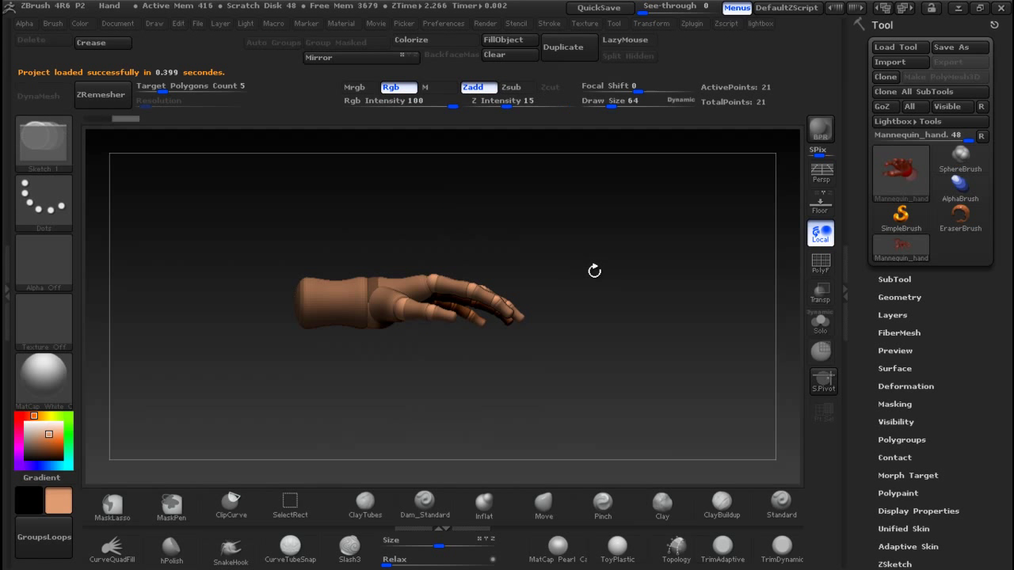
Step: Check the hand and pose in the Venom artwork in the browser, and return to the mannequin hand in ZBrush
{"action": "key", "text": "F10"}
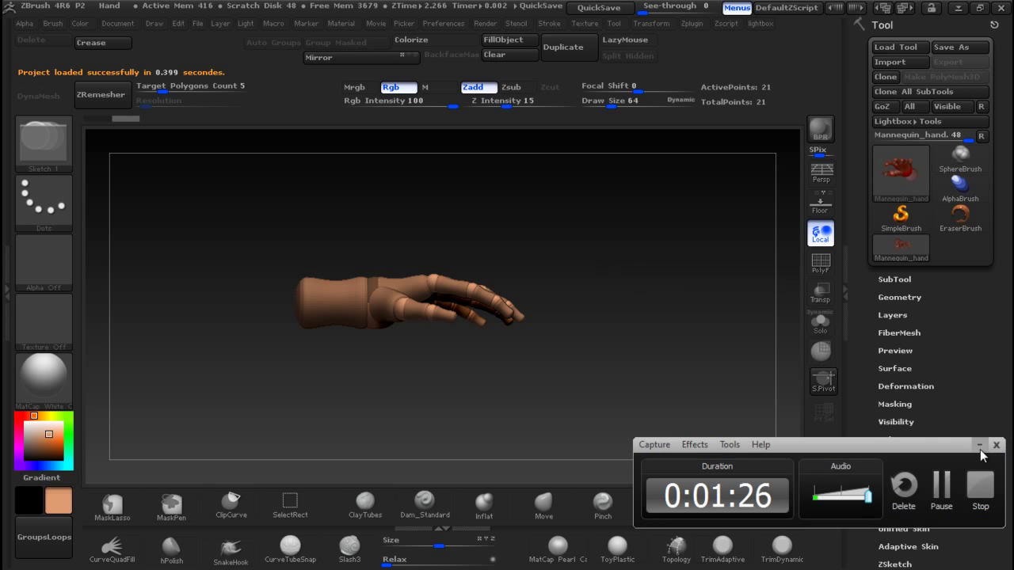
{"action": "left_click", "coordinate": [979, 446]}
{"action": "key", "text": "alt+Tab"}
{"action": "key", "text": "alt+Tab"}
{"action": "key", "text": "alt+Tab"}
{"action": "key", "text": "alt+Tab"}
{"action": "key", "text": "alt+Tab"}
{"action": "key", "text": "alt+Tab"}
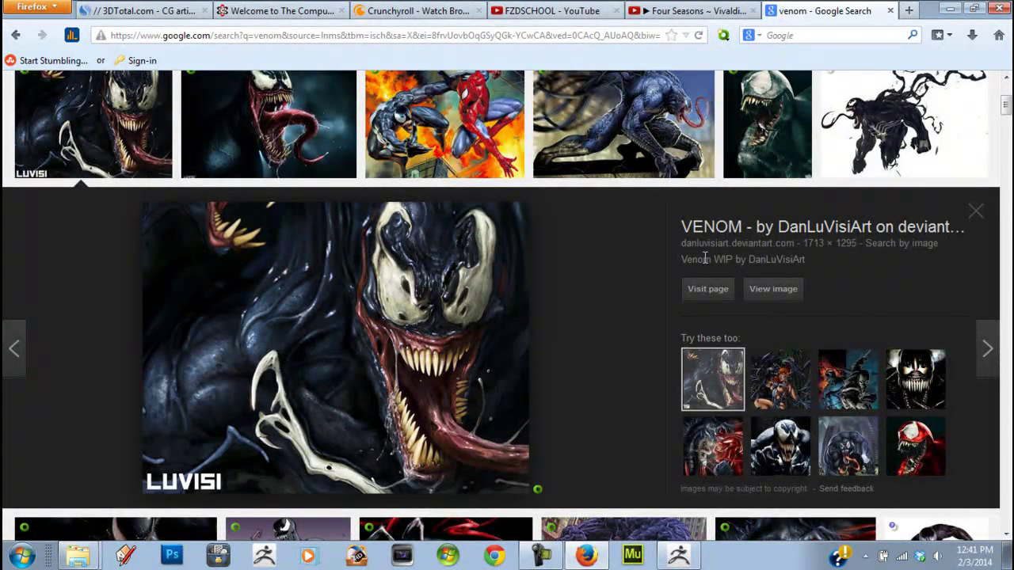
{"action": "key", "text": "alt+Tab"}
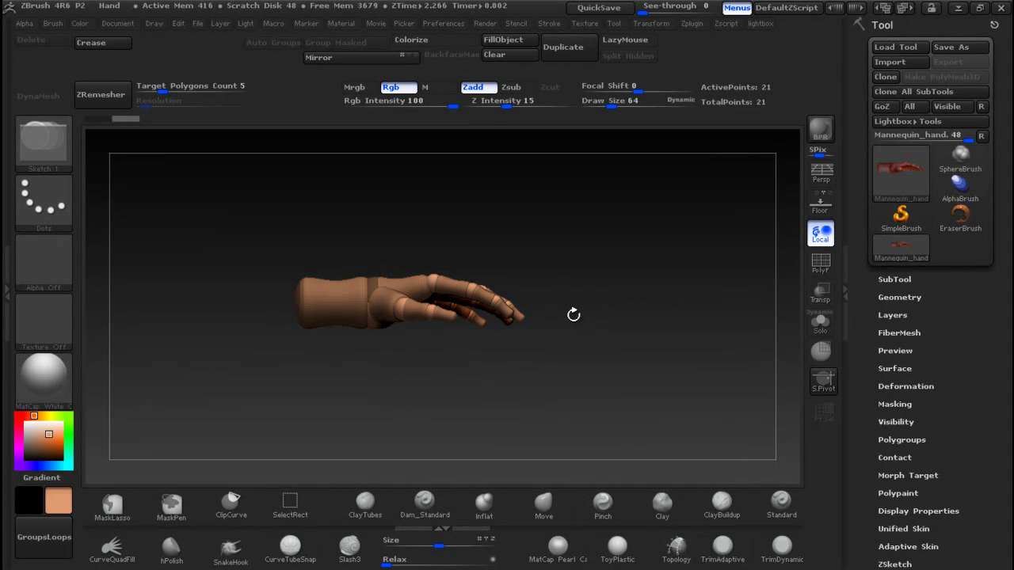
{"action": "key", "text": "w"}
{"action": "left_click_drag", "start_coordinate": [323, 302], "coordinate": [542, 315]}
{"action": "left_click", "coordinate": [578, 377], "text": "ctrl"}
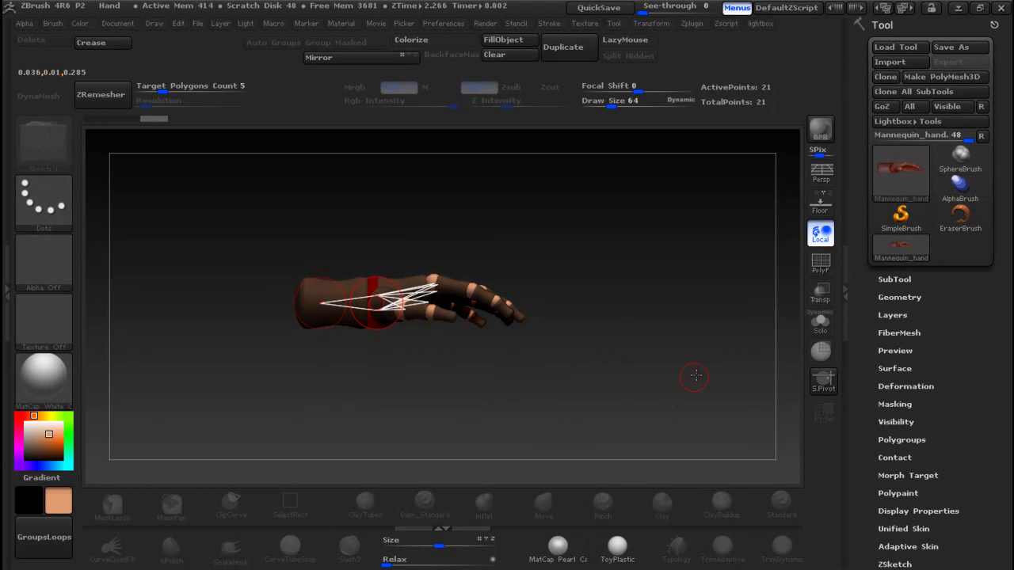
{"action": "key", "text": "q"}
{"action": "mouse_move", "coordinate": [595, 317]}
{"action": "left_mouse_down"}
{"action": "mouse_move", "coordinate": [532, 367]}
{"action": "mouse_move", "coordinate": [632, 350]}
{"action": "left_mouse_up"}
{"action": "right_click_drag", "start_coordinate": [579, 274], "coordinate": [615, 352], "text": "ctrl"}
{"action": "left_click_drag", "start_coordinate": [616, 363], "coordinate": [668, 291]}
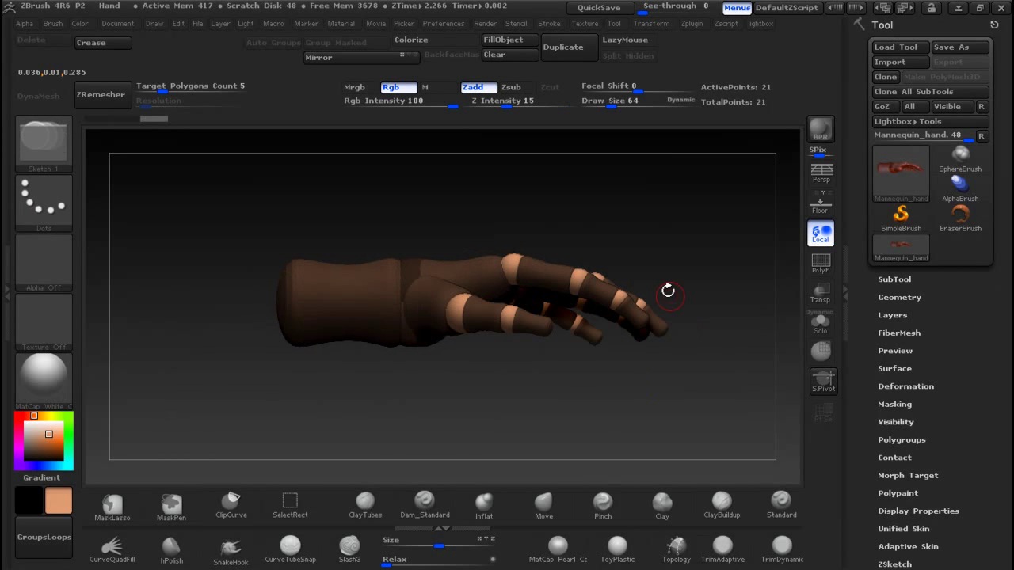
{"action": "mouse_move", "coordinate": [625, 227]}
{"action": "left_mouse_down", "text": "ctrl"}
{"action": "mouse_move", "coordinate": [640, 242]}
{"action": "mouse_move", "coordinate": [622, 259]}
{"action": "left_mouse_up", "text": "ctrl"}
{"action": "key", "text": "w"}
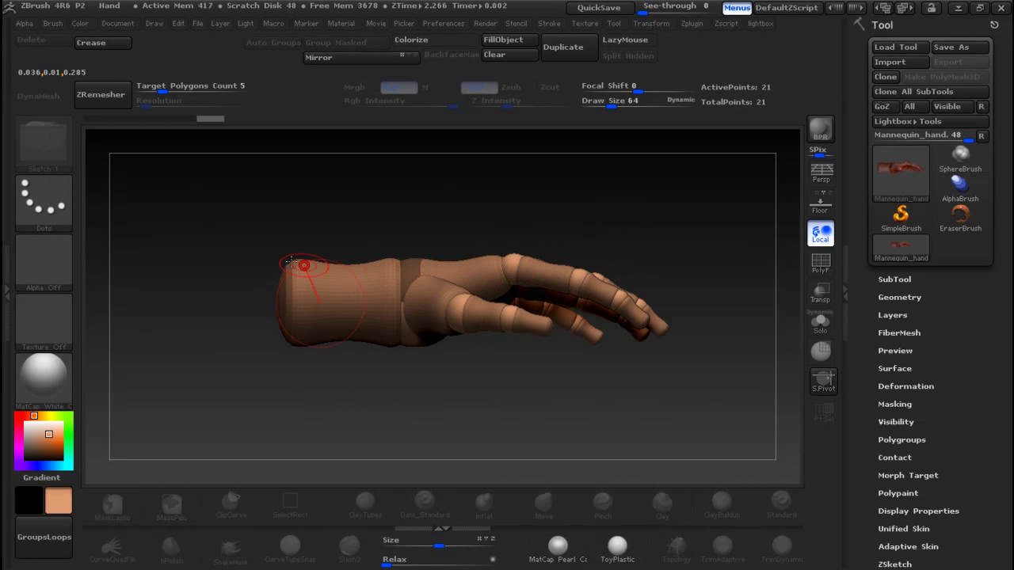
{"action": "left_click_drag", "start_coordinate": [255, 297], "coordinate": [221, 312]}
{"action": "left_click_drag", "start_coordinate": [307, 305], "coordinate": [544, 294]}
{"action": "key", "text": "ctrl+z"}
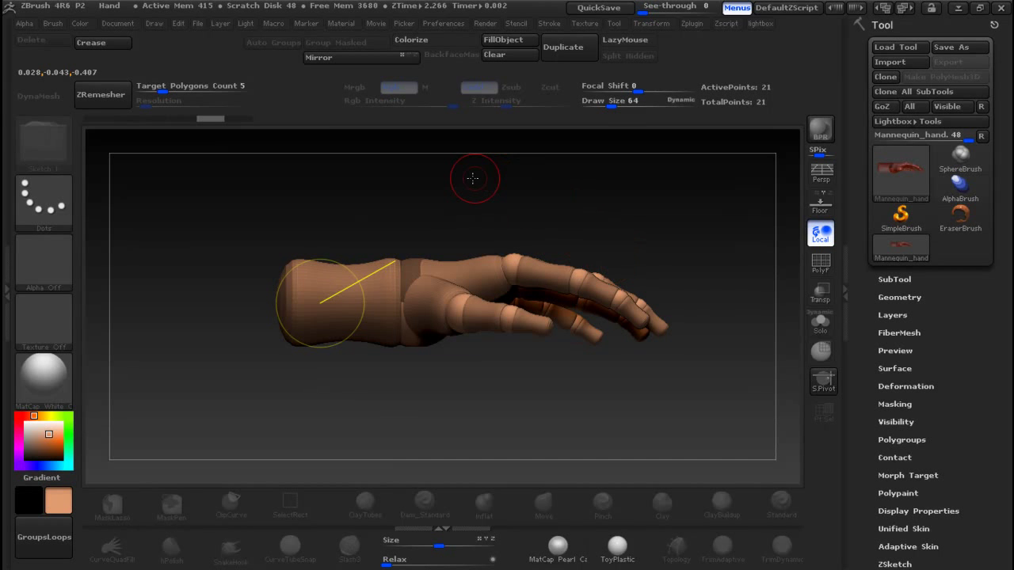
Step: Swing the mannequin's thumb down and away from the palm, checking the Venom artwork for the pose
{"action": "left_click_drag", "start_coordinate": [464, 315], "coordinate": [447, 302]}
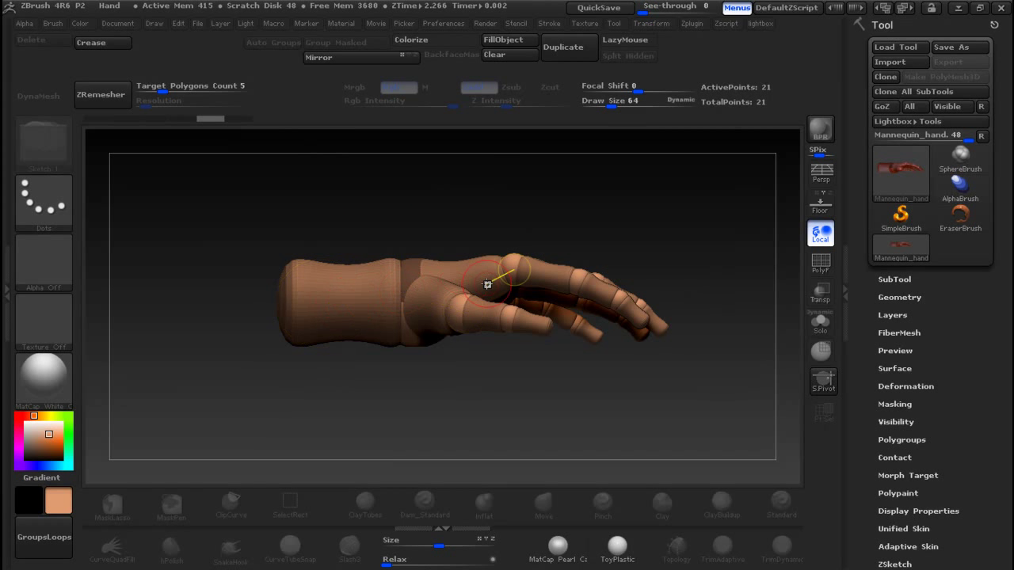
{"action": "left_click_drag", "start_coordinate": [507, 208], "coordinate": [481, 198]}
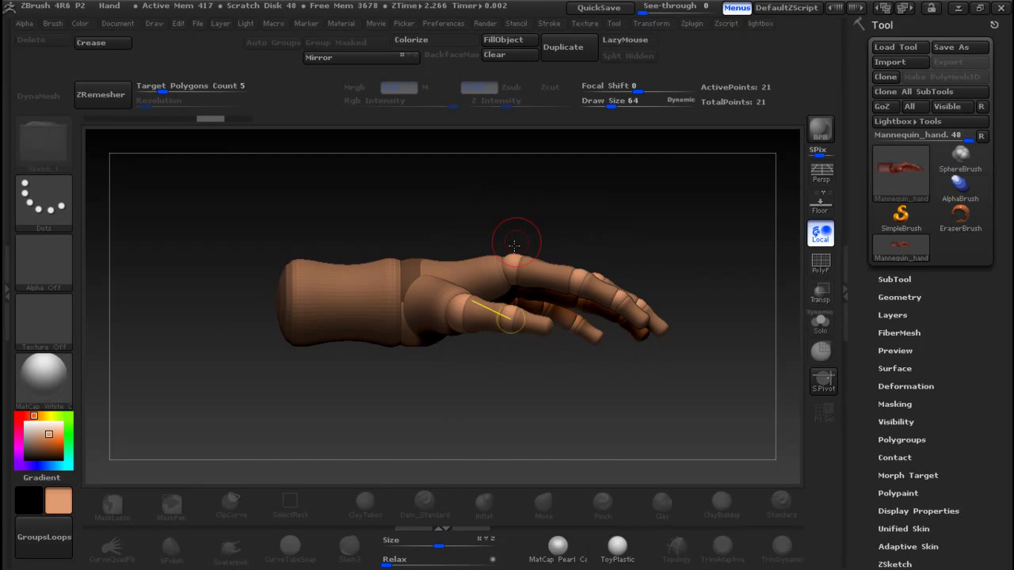
{"action": "left_click_drag", "start_coordinate": [483, 262], "coordinate": [415, 338]}
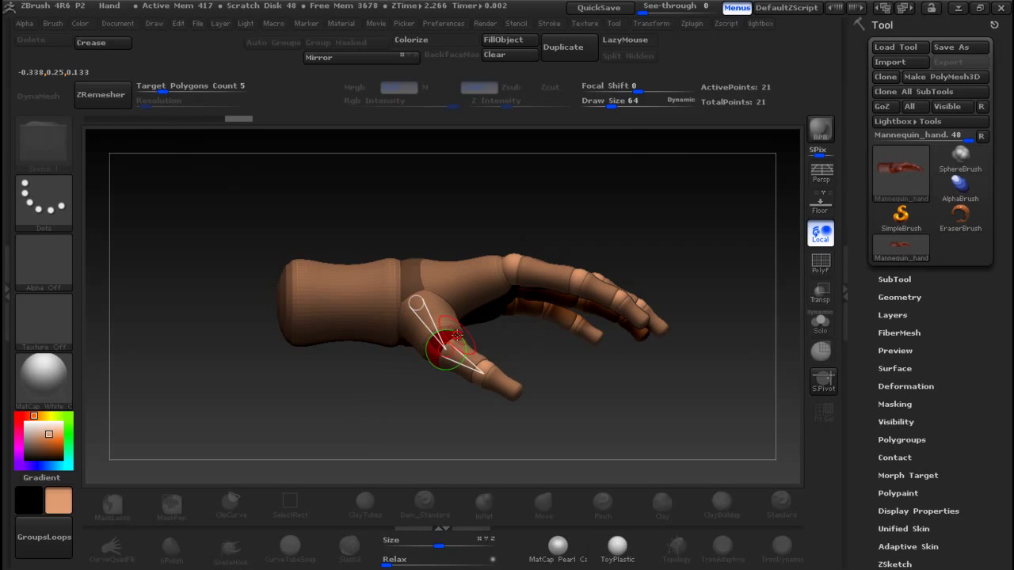
{"action": "key", "text": "alt+Tab"}
{"action": "key", "text": "alt+Tab"}
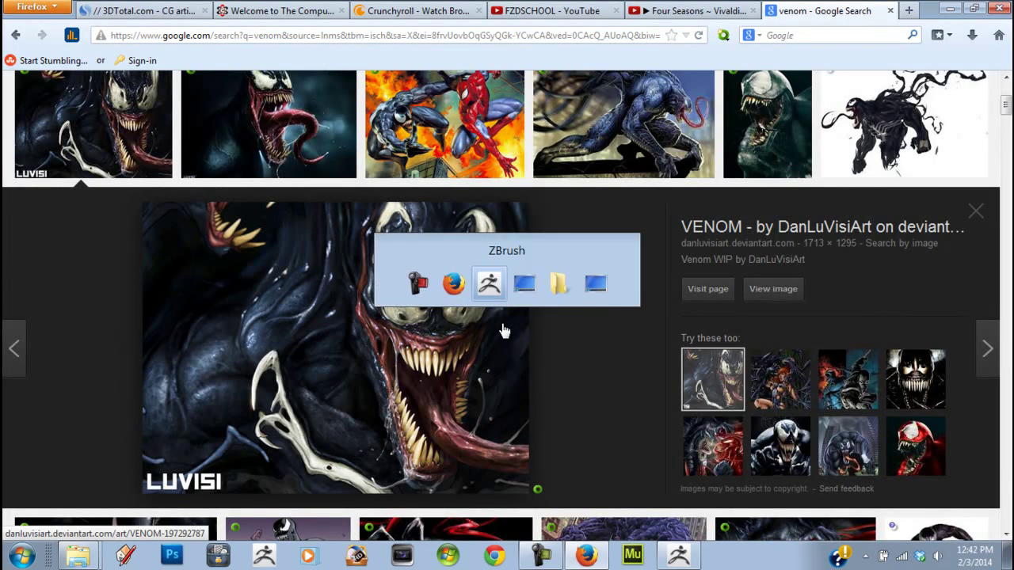
{"action": "left_click_drag", "start_coordinate": [505, 388], "coordinate": [450, 365]}
Step: Curl the index finger downward at its joints and spread it away from the other fingers
{"action": "left_click_drag", "start_coordinate": [472, 215], "coordinate": [507, 224]}
{"action": "left_click_drag", "start_coordinate": [583, 250], "coordinate": [607, 331]}
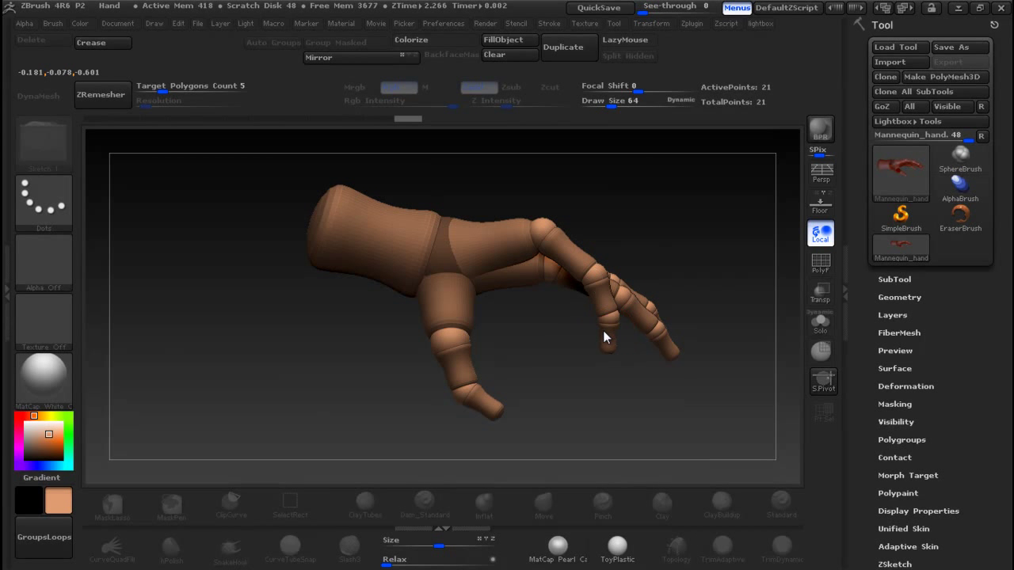
{"action": "left_click_drag", "start_coordinate": [657, 220], "coordinate": [492, 271]}
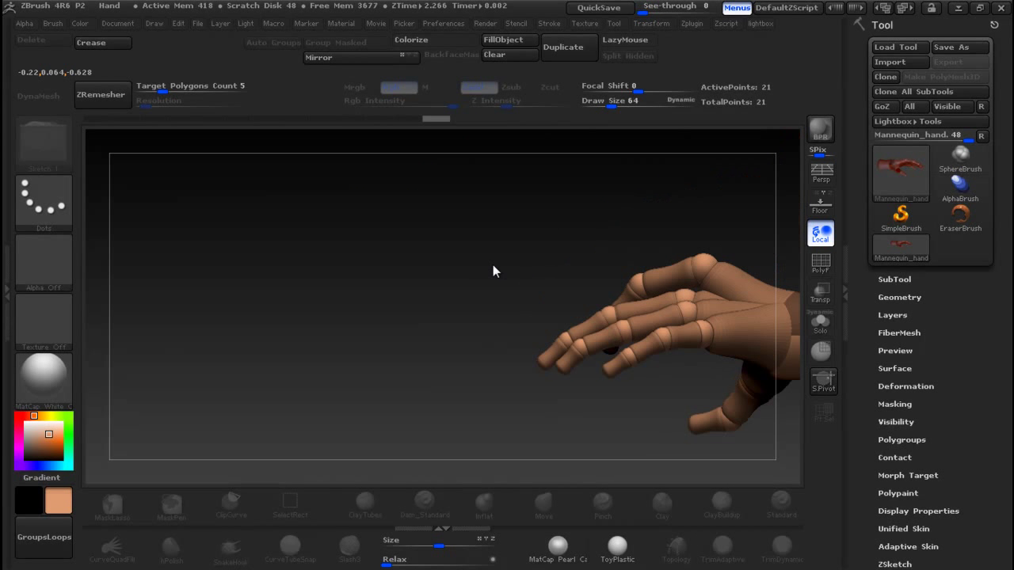
{"action": "left_click_drag", "start_coordinate": [715, 252], "coordinate": [722, 316]}
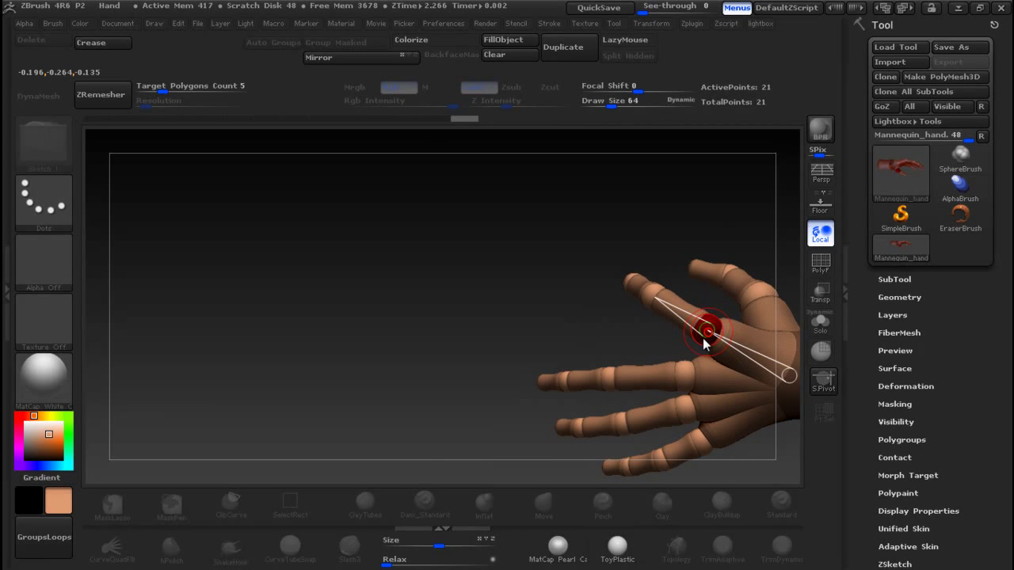
Step: Raise the middle finger at its knuckle and bend its outer joints down into a claw shape
{"action": "left_click_drag", "start_coordinate": [613, 340], "coordinate": [616, 179]}
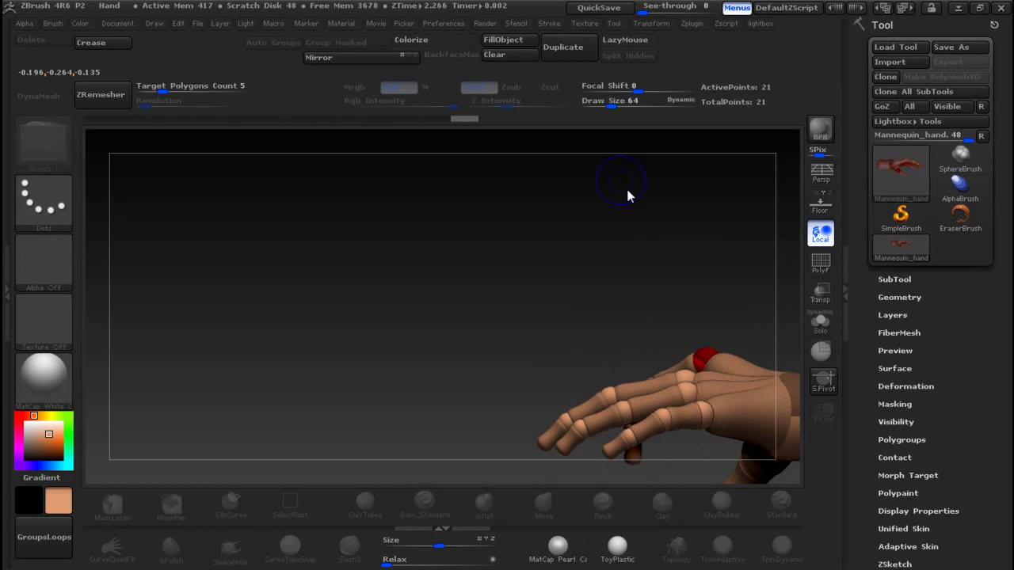
{"action": "left_click_drag", "start_coordinate": [730, 378], "coordinate": [739, 351]}
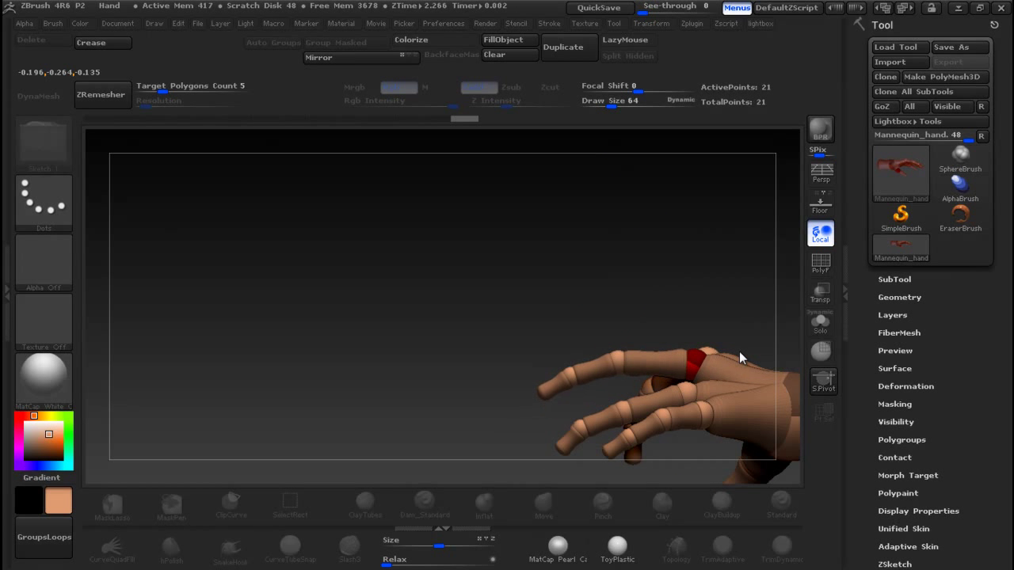
{"action": "left_click_drag", "start_coordinate": [607, 359], "coordinate": [612, 388]}
{"action": "left_click_drag", "start_coordinate": [660, 366], "coordinate": [652, 424]}
{"action": "mouse_move", "coordinate": [593, 460]}
{"action": "left_mouse_down"}
{"action": "mouse_move", "coordinate": [606, 481]}
{"action": "mouse_move", "coordinate": [557, 462]}
{"action": "mouse_move", "coordinate": [663, 462]}
{"action": "mouse_move", "coordinate": [591, 454]}
{"action": "mouse_move", "coordinate": [575, 471]}
{"action": "mouse_move", "coordinate": [599, 474]}
{"action": "mouse_move", "coordinate": [595, 462]}
{"action": "mouse_move", "coordinate": [579, 467]}
{"action": "mouse_move", "coordinate": [605, 468]}
{"action": "mouse_move", "coordinate": [586, 462]}
{"action": "mouse_move", "coordinate": [595, 453]}
{"action": "mouse_move", "coordinate": [584, 464]}
{"action": "mouse_move", "coordinate": [612, 461]}
{"action": "left_mouse_up"}
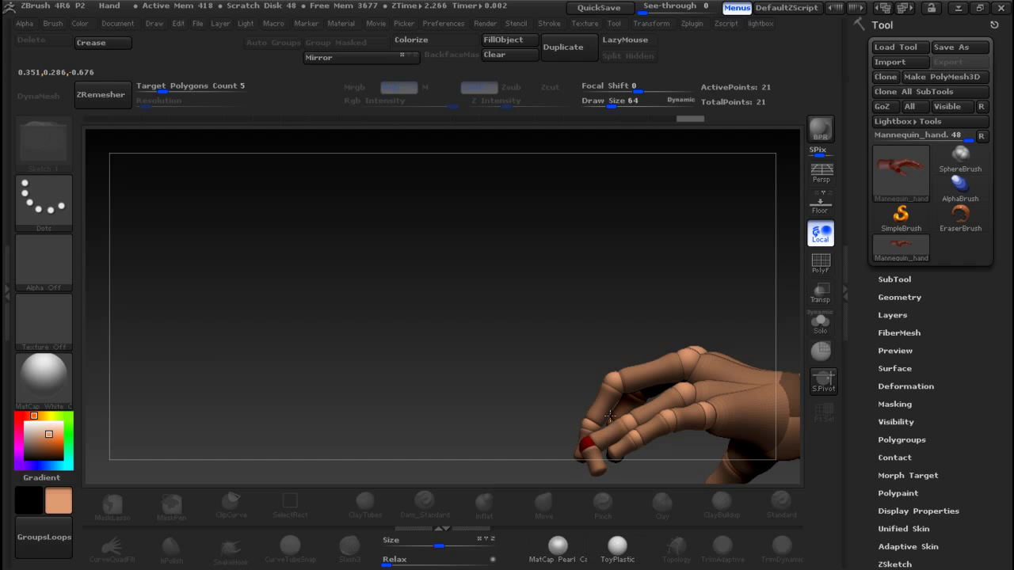
{"action": "left_click_drag", "start_coordinate": [552, 443], "coordinate": [559, 480]}
Step: Curl the ring and little fingers down at their joints to match the clawed middle finger
{"action": "left_click_drag", "start_coordinate": [690, 394], "coordinate": [612, 450]}
{"action": "left_click_drag", "start_coordinate": [678, 401], "coordinate": [640, 384]}
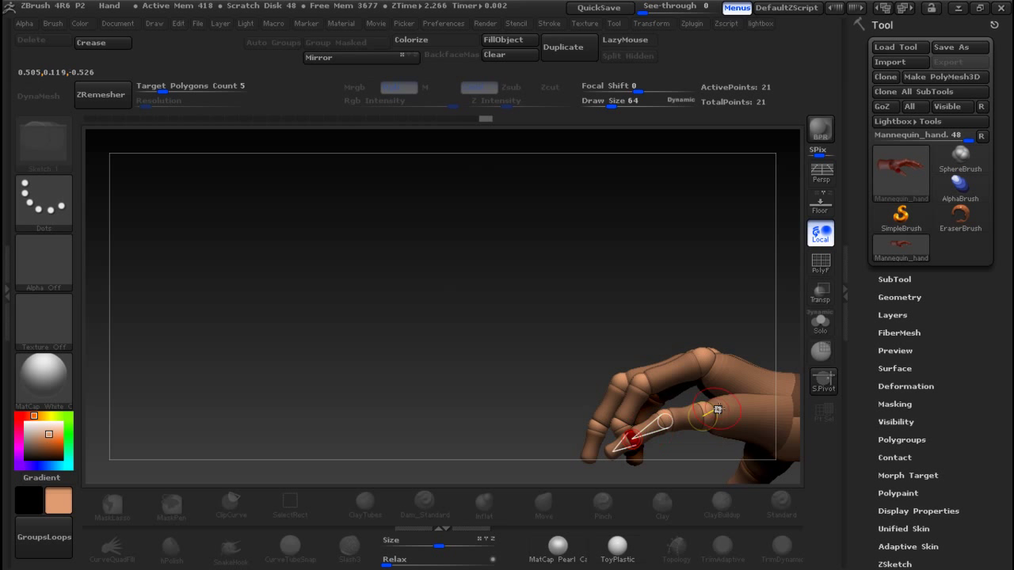
{"action": "mouse_move", "coordinate": [688, 419]}
{"action": "left_mouse_down"}
{"action": "mouse_move", "coordinate": [692, 431]}
{"action": "mouse_move", "coordinate": [717, 387]}
{"action": "mouse_move", "coordinate": [681, 407]}
{"action": "left_mouse_up"}
{"action": "left_click_drag", "start_coordinate": [640, 449], "coordinate": [649, 459]}
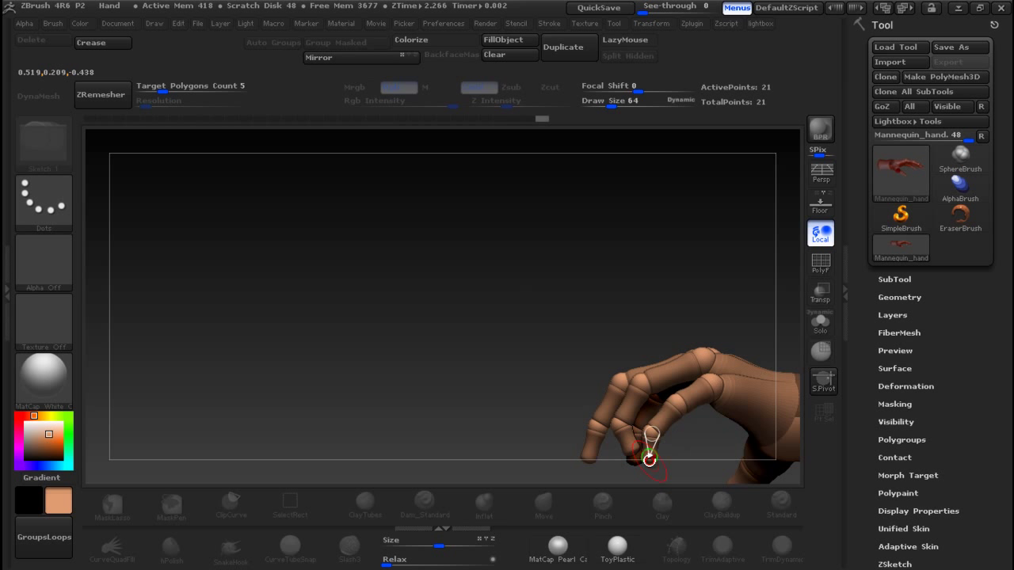
Step: Inspect the posed hand from several sides and compare it with the Venom artwork in the browser
{"action": "left_click_drag", "start_coordinate": [480, 369], "coordinate": [649, 512]}
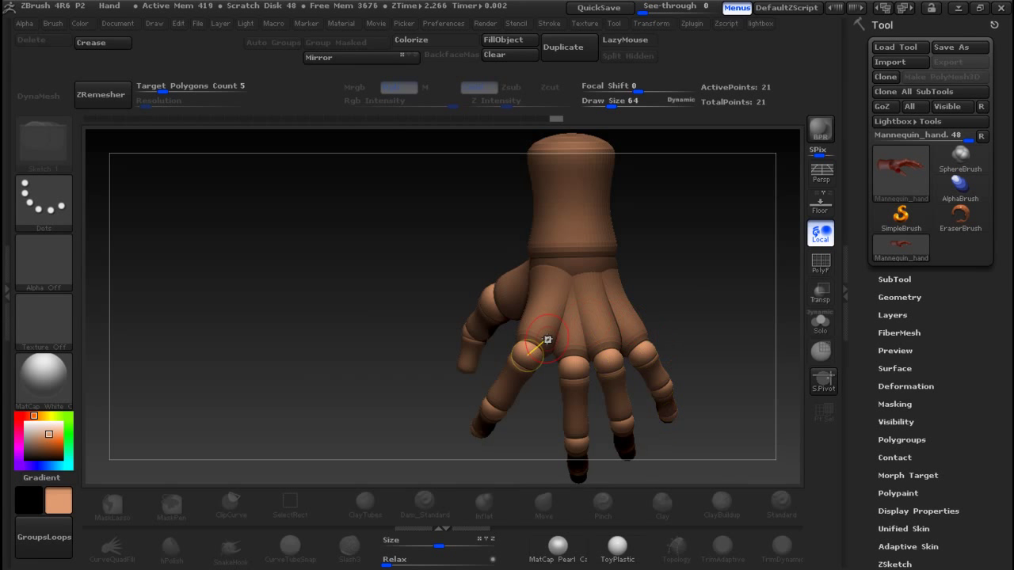
{"action": "left_click_drag", "start_coordinate": [617, 308], "coordinate": [592, 309]}
{"action": "left_click_drag", "start_coordinate": [579, 343], "coordinate": [574, 262]}
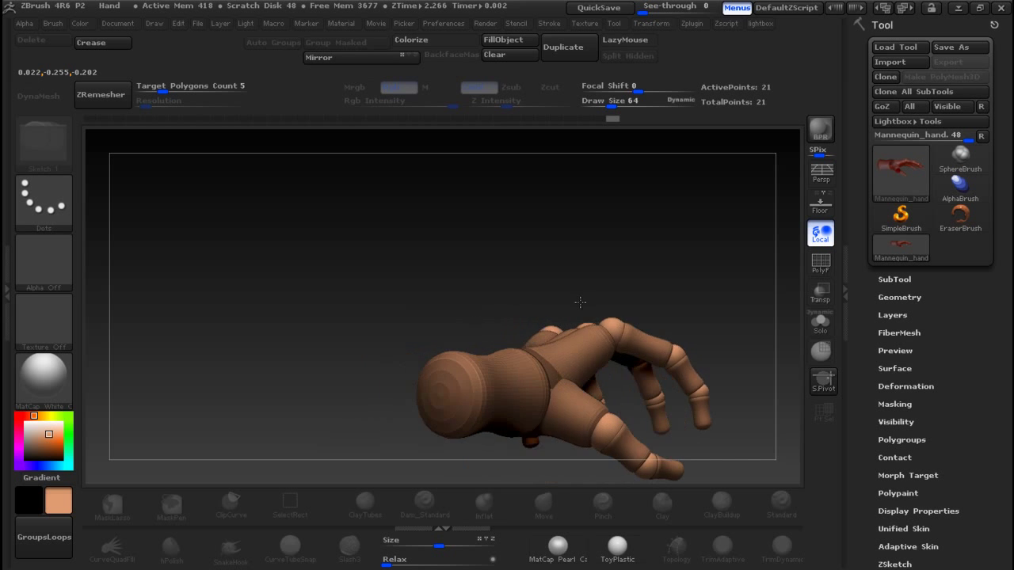
{"action": "left_click_drag", "start_coordinate": [764, 295], "coordinate": [783, 305]}
{"action": "left_click_drag", "start_coordinate": [718, 300], "coordinate": [379, 331]}
{"action": "key", "text": "alt+Tab"}
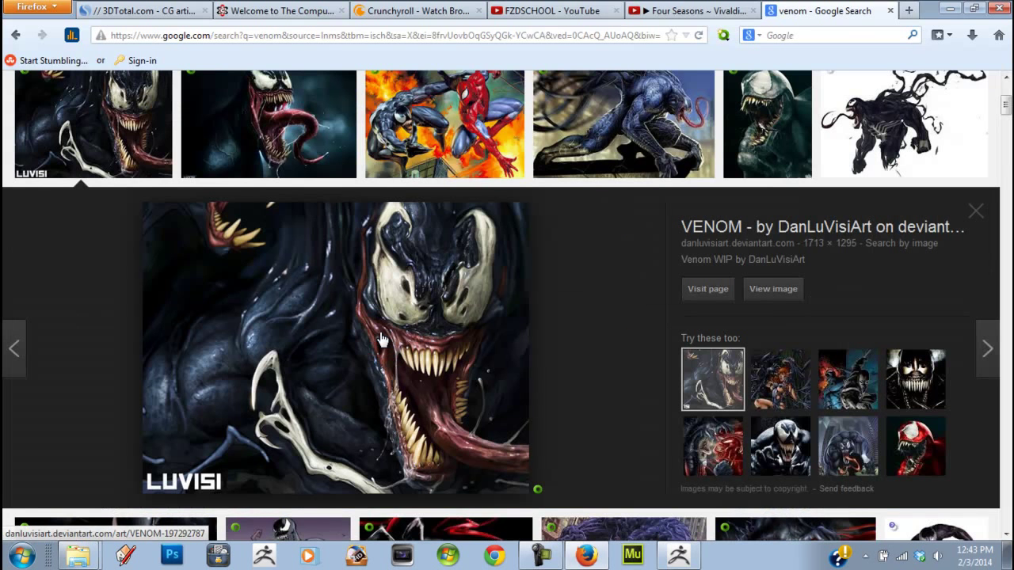
Step: Switch back to ZBrush and rotate the thumb's outer segments at their joints while viewing the hand from several sides
{"action": "key", "text": "alt+Tab"}
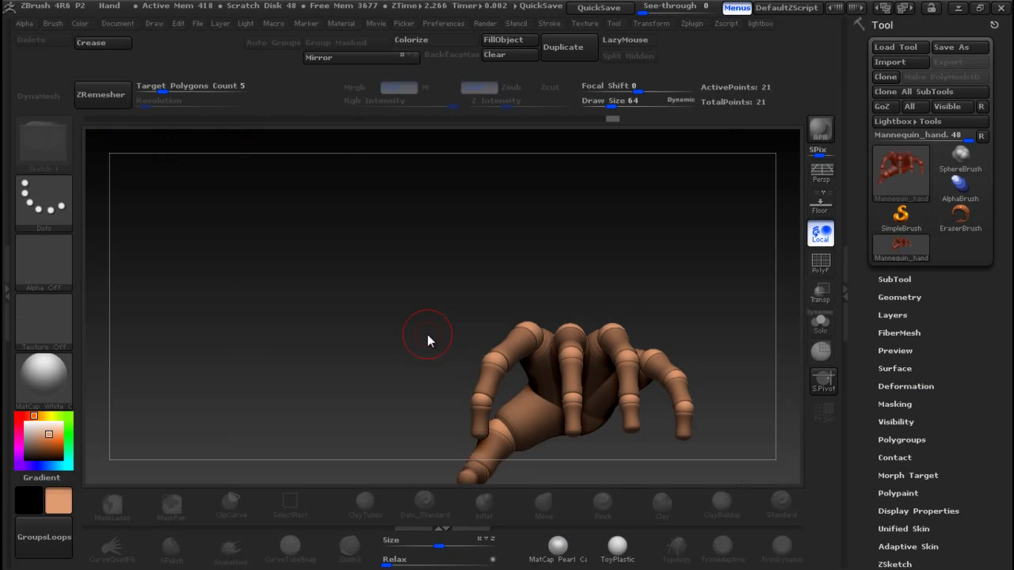
{"action": "left_click_drag", "start_coordinate": [574, 269], "coordinate": [564, 431]}
{"action": "left_click", "coordinate": [429, 381]}
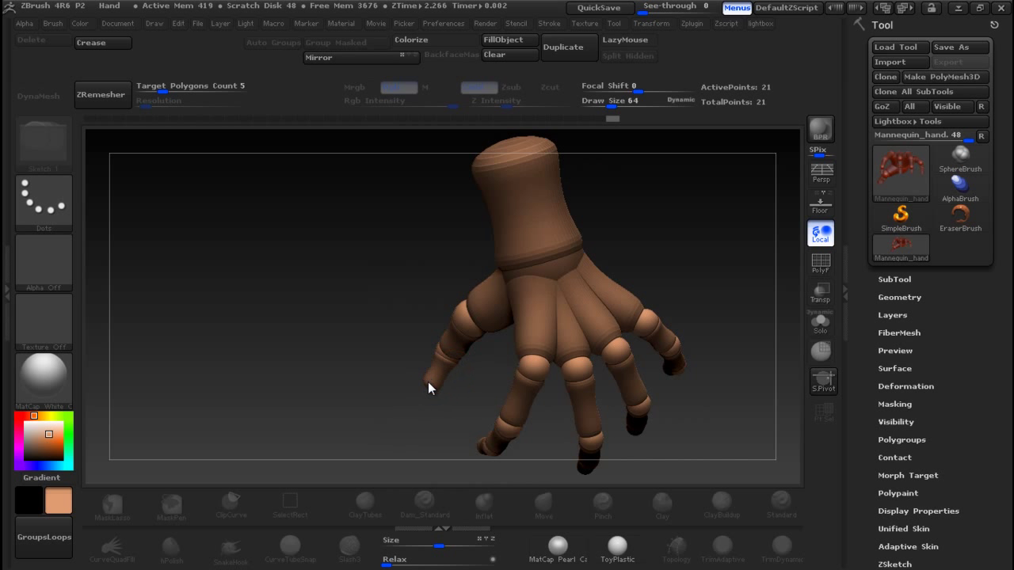
{"action": "mouse_move", "coordinate": [366, 349]}
{"action": "left_mouse_down"}
{"action": "mouse_move", "coordinate": [391, 226]}
{"action": "mouse_move", "coordinate": [430, 285]}
{"action": "mouse_move", "coordinate": [529, 261]}
{"action": "mouse_move", "coordinate": [422, 366]}
{"action": "left_mouse_up"}
{"action": "mouse_move", "coordinate": [612, 393]}
{"action": "left_mouse_down"}
{"action": "mouse_move", "coordinate": [625, 390]}
{"action": "mouse_move", "coordinate": [615, 405]}
{"action": "left_mouse_up"}
{"action": "left_click", "coordinate": [447, 370]}
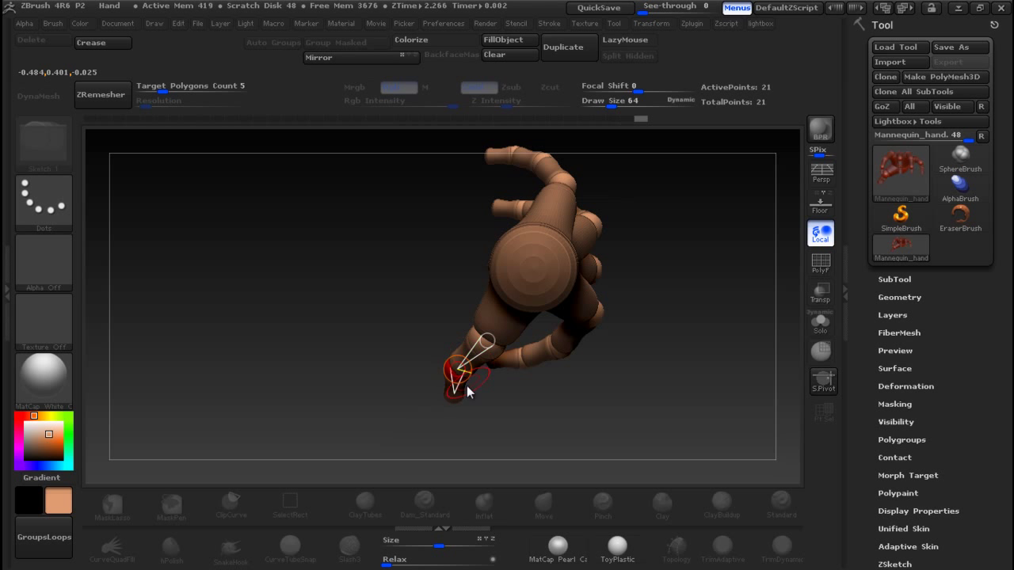
{"action": "left_click_drag", "start_coordinate": [571, 397], "coordinate": [552, 210]}
{"action": "left_click_drag", "start_coordinate": [706, 352], "coordinate": [626, 271]}
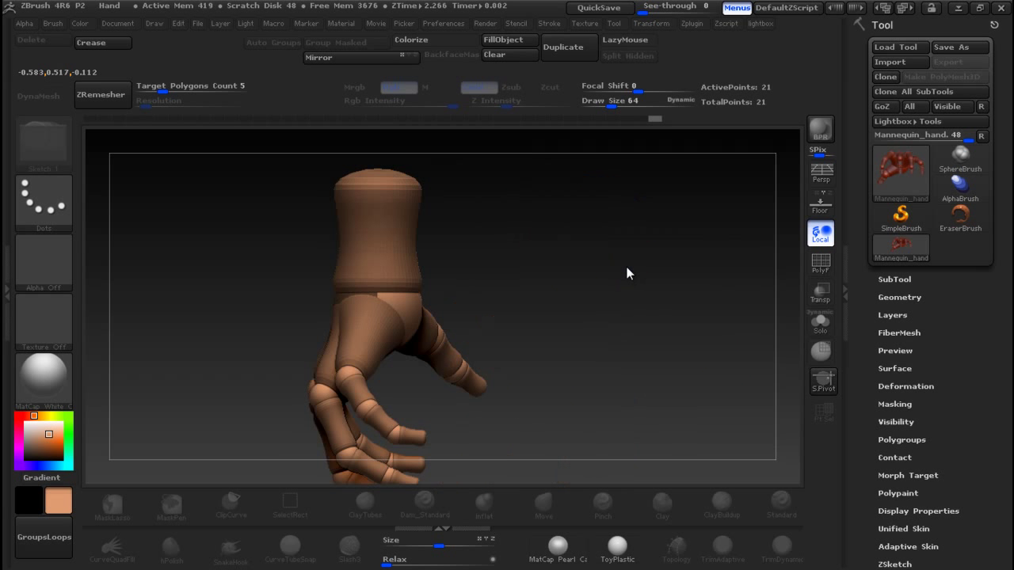
Step: Reposition the thumb's middle segments and bend its tip inward to complete the claw pose
{"action": "left_click_drag", "start_coordinate": [485, 291], "coordinate": [603, 257]}
{"action": "left_click_drag", "start_coordinate": [647, 292], "coordinate": [513, 190]}
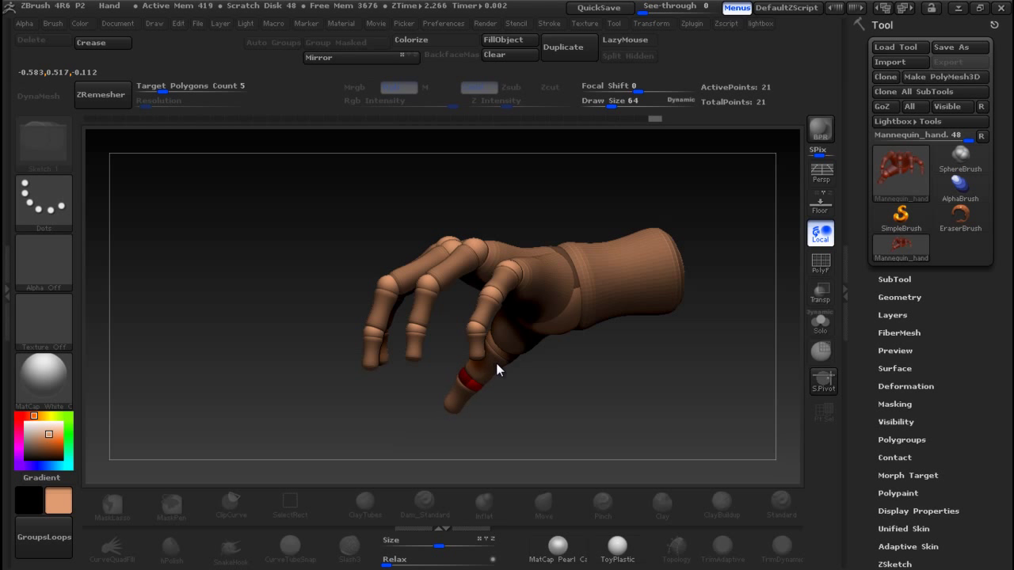
{"action": "left_click_drag", "start_coordinate": [454, 399], "coordinate": [506, 373]}
{"action": "left_click_drag", "start_coordinate": [430, 356], "coordinate": [427, 351]}
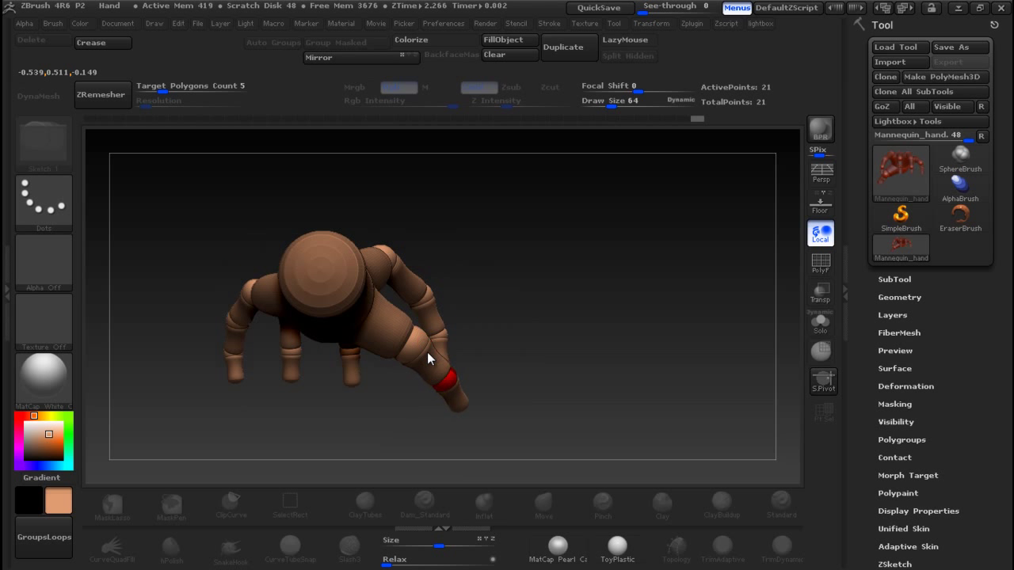
{"action": "left_click_drag", "start_coordinate": [388, 324], "coordinate": [399, 308]}
{"action": "left_click_drag", "start_coordinate": [443, 345], "coordinate": [429, 359]}
{"action": "left_click_drag", "start_coordinate": [516, 332], "coordinate": [461, 388]}
{"action": "left_click_drag", "start_coordinate": [475, 315], "coordinate": [464, 347]}
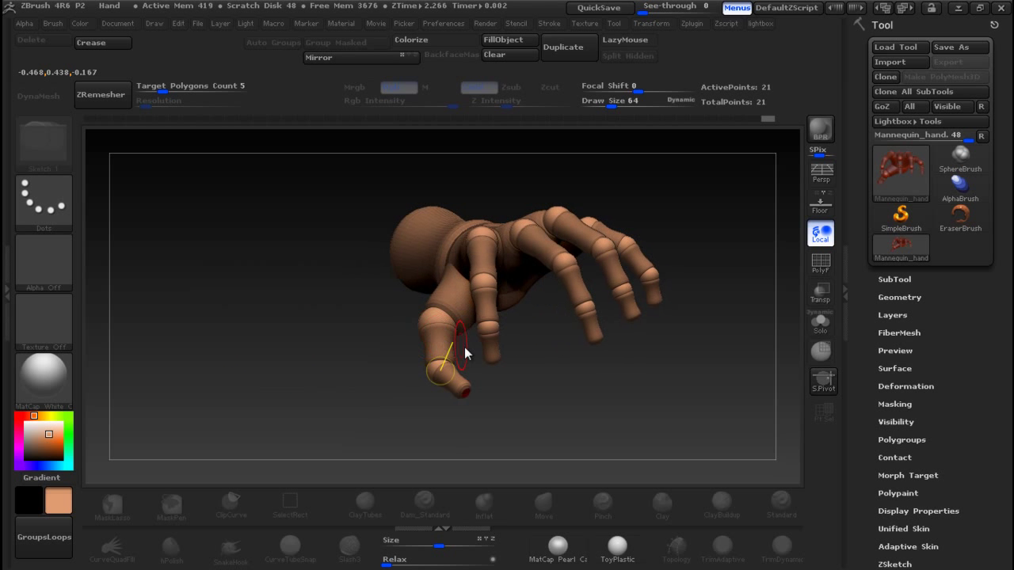
Step: Tilt the forearm slightly at the wrist and check the hand from above and from the front
{"action": "left_click_drag", "start_coordinate": [527, 166], "coordinate": [511, 384]}
{"action": "left_click_drag", "start_coordinate": [492, 424], "coordinate": [501, 428]}
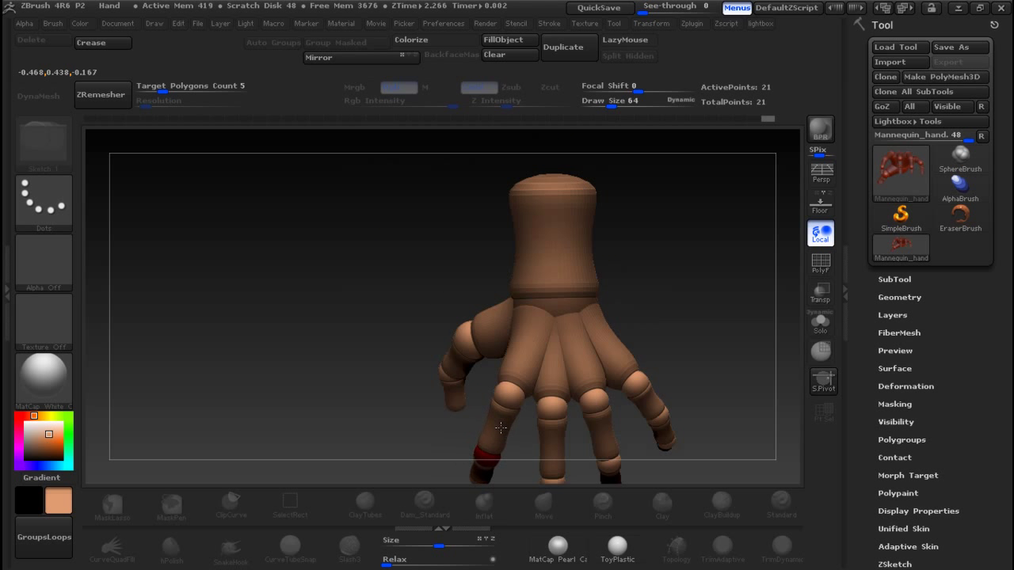
{"action": "mouse_move", "coordinate": [602, 335]}
{"action": "left_mouse_down"}
{"action": "mouse_move", "coordinate": [600, 322]}
{"action": "mouse_move", "coordinate": [595, 334]}
{"action": "left_mouse_up"}
{"action": "left_click", "coordinate": [574, 296]}
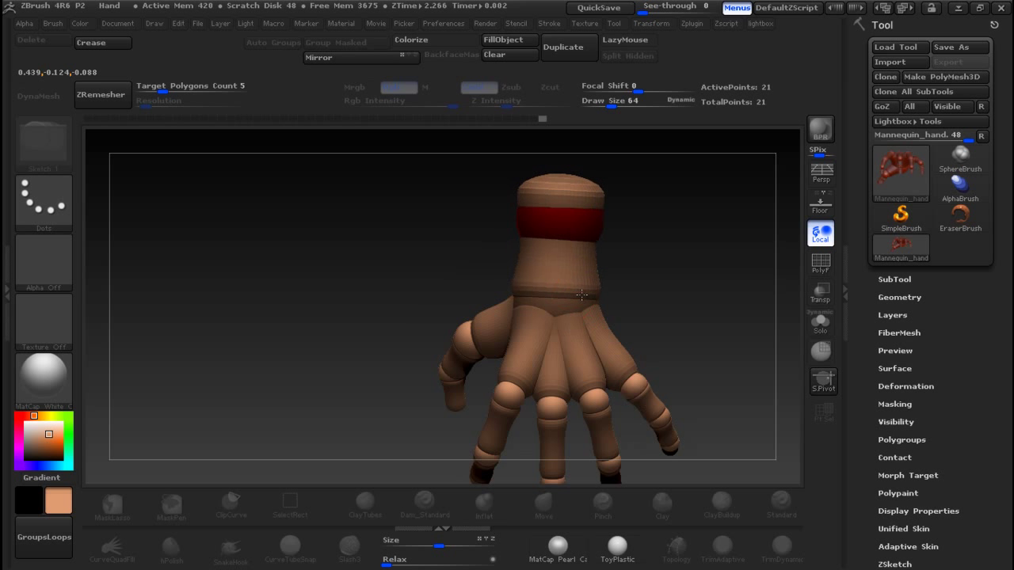
{"action": "mouse_move", "coordinate": [562, 290]}
{"action": "left_mouse_down"}
{"action": "mouse_move", "coordinate": [548, 291]}
{"action": "mouse_move", "coordinate": [589, 283]}
{"action": "mouse_move", "coordinate": [569, 279]}
{"action": "left_mouse_up"}
{"action": "left_click_drag", "start_coordinate": [712, 330], "coordinate": [706, 170]}
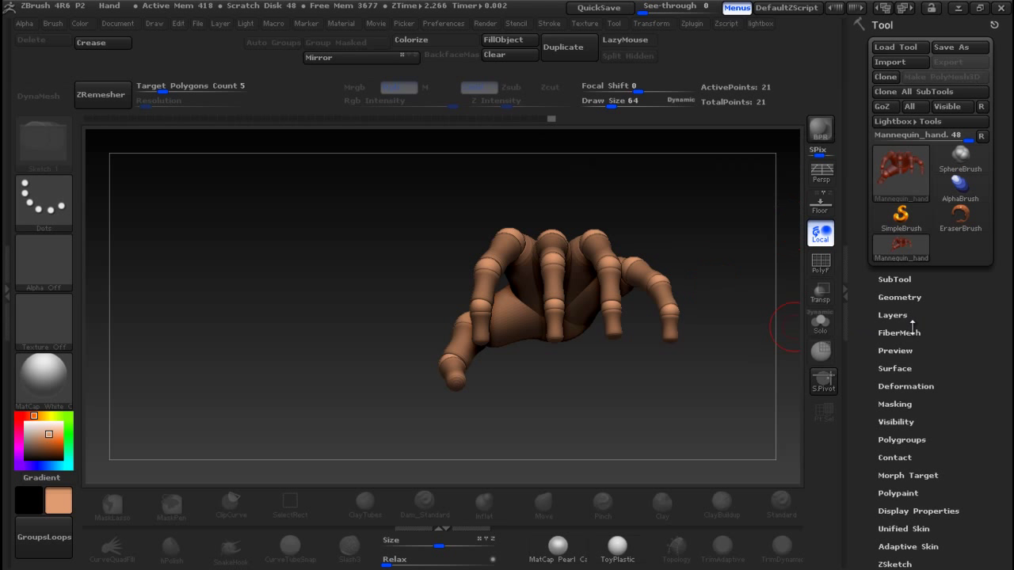
Step: Preview the posed hand's adaptive skin and generate an adaptive skin mesh from it
{"action": "scroll", "coordinate": [982, 354], "scroll_direction": "down", "scroll_amount": 5}
{"action": "left_click", "coordinate": [903, 269]}
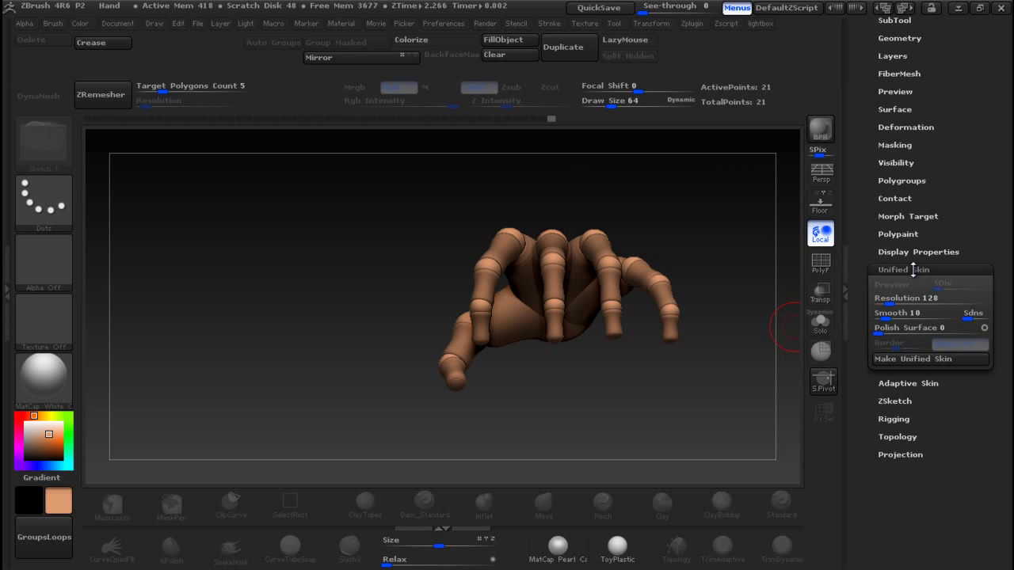
{"action": "left_click", "coordinate": [923, 383]}
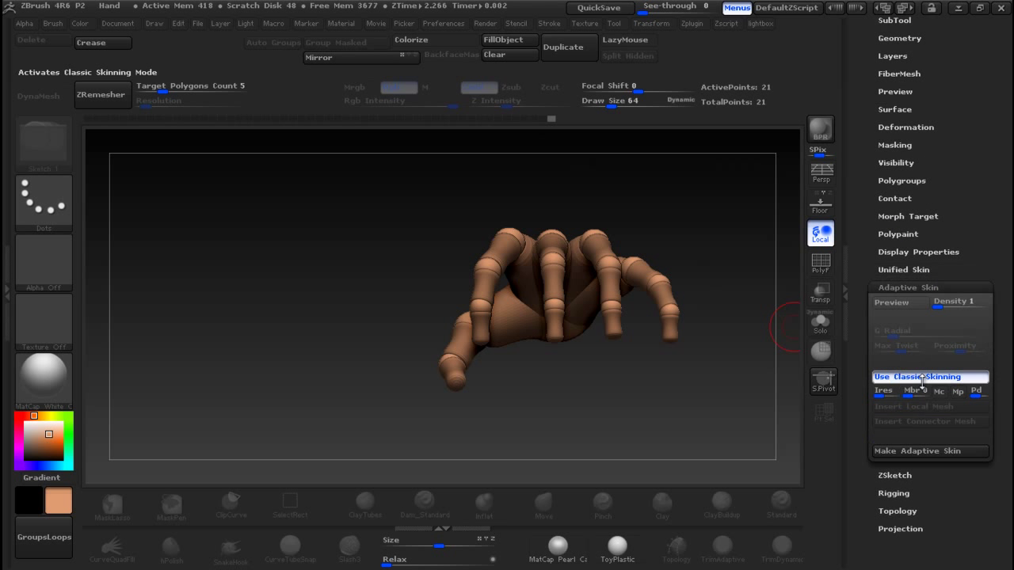
{"action": "left_click", "coordinate": [902, 303]}
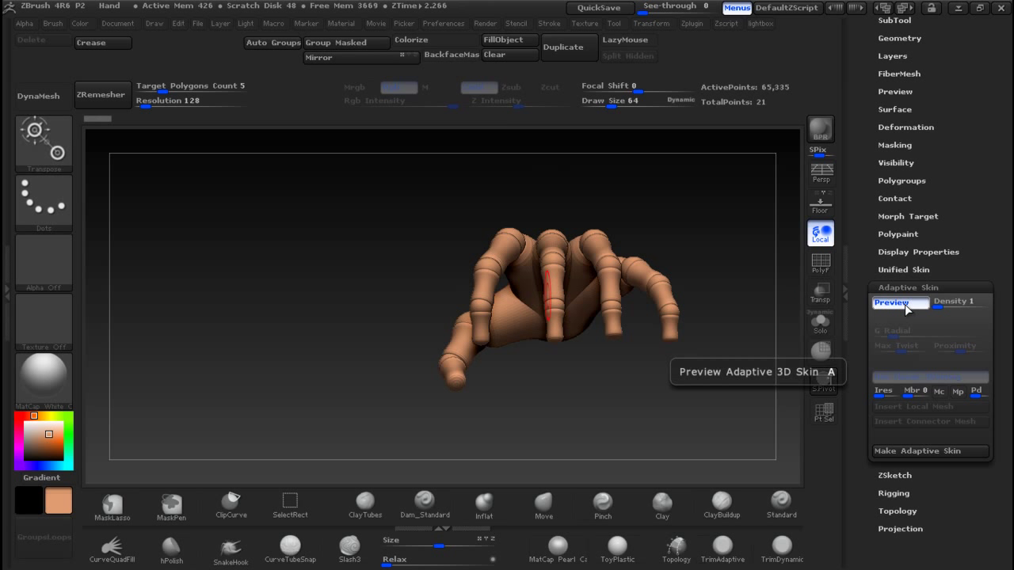
{"action": "left_click", "coordinate": [904, 304]}
{"action": "left_click", "coordinate": [891, 299]}
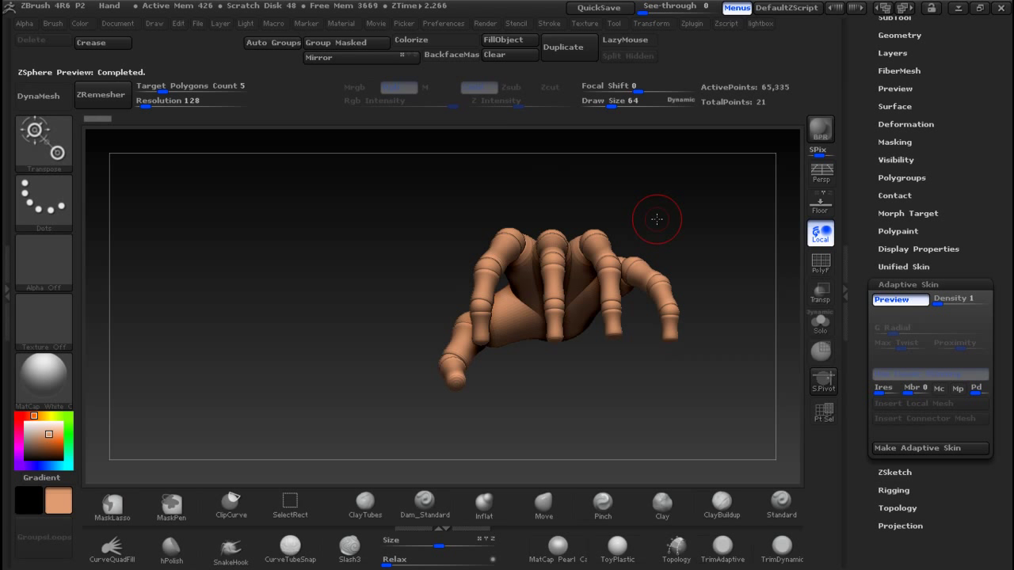
{"action": "left_click", "coordinate": [933, 445]}
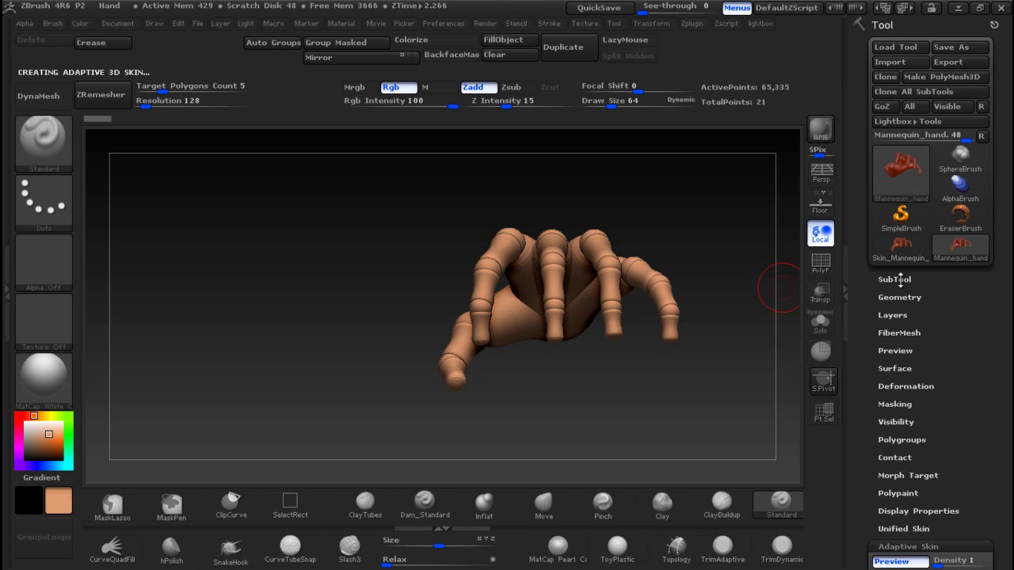
Step: Load the VENOM1_1 tool and append the Skin_Mannequin_hand mesh to it as a subtool
{"action": "left_click", "coordinate": [906, 49]}
{"action": "double_click", "coordinate": [440, 198]}
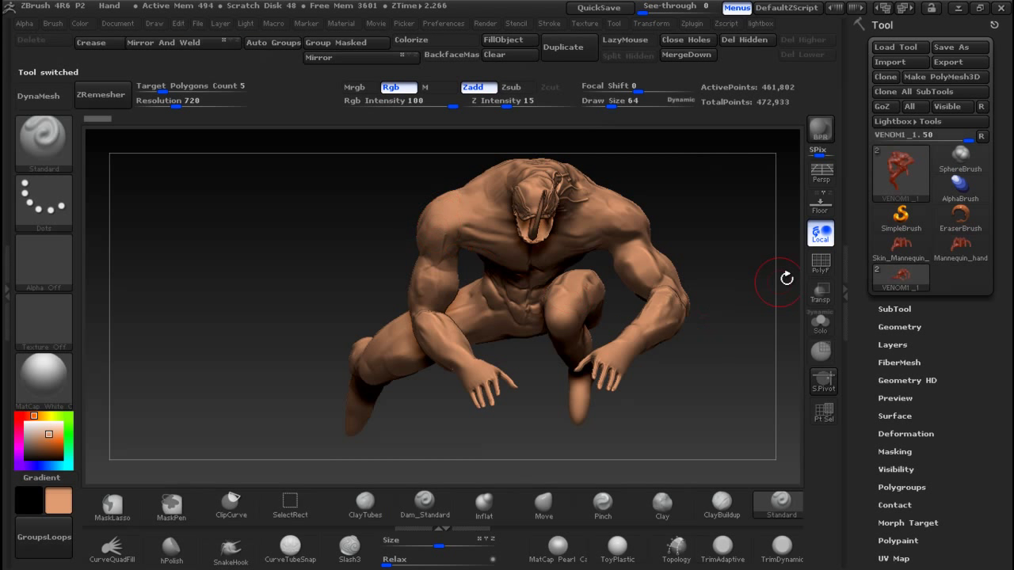
{"action": "left_click", "coordinate": [892, 309]}
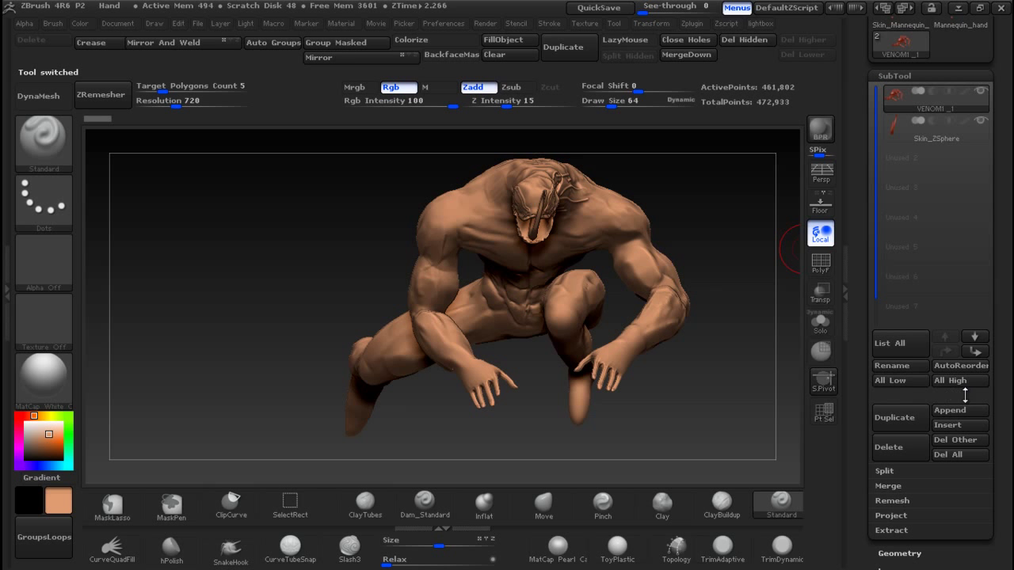
{"action": "left_click", "coordinate": [959, 410]}
{"action": "left_click", "coordinate": [959, 409]}
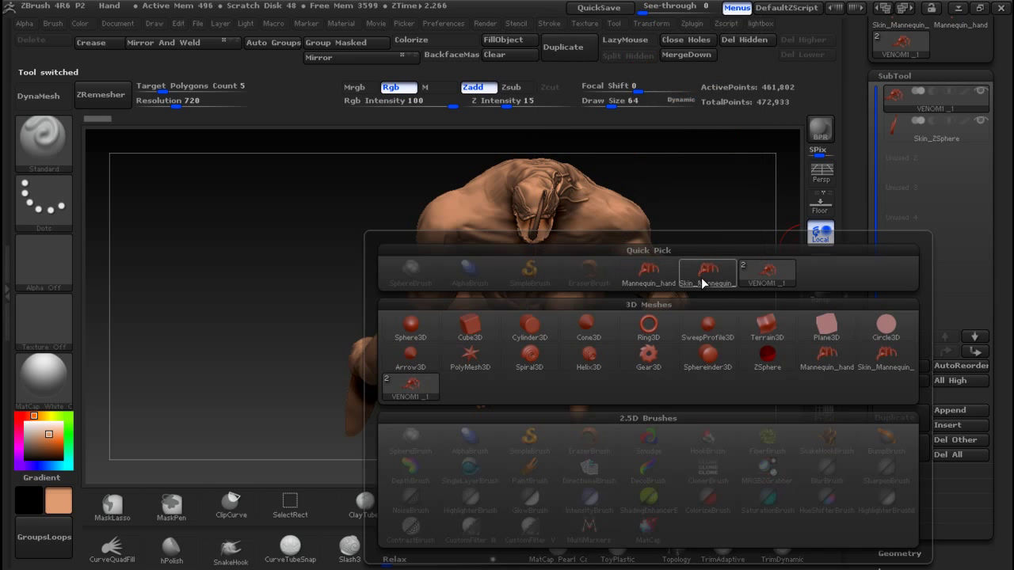
{"action": "mouse_move", "coordinate": [661, 280]}
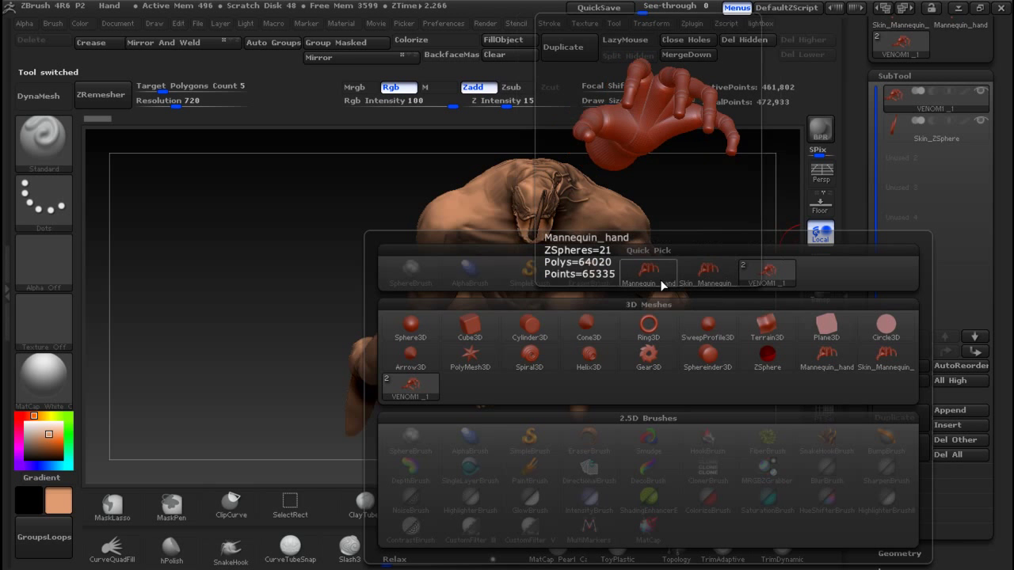
{"action": "left_click", "coordinate": [702, 280]}
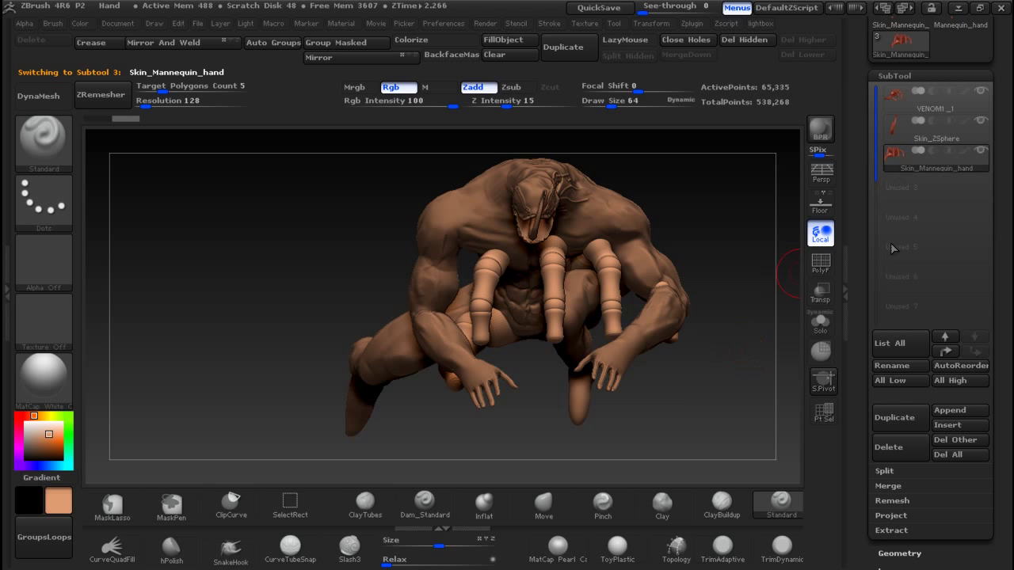
Step: Make the other subtools transparent and scale the hand mesh down to roughly the size of the figure's hands
{"action": "left_click", "coordinate": [821, 299]}
{"action": "left_click_drag", "start_coordinate": [689, 216], "coordinate": [743, 330]}
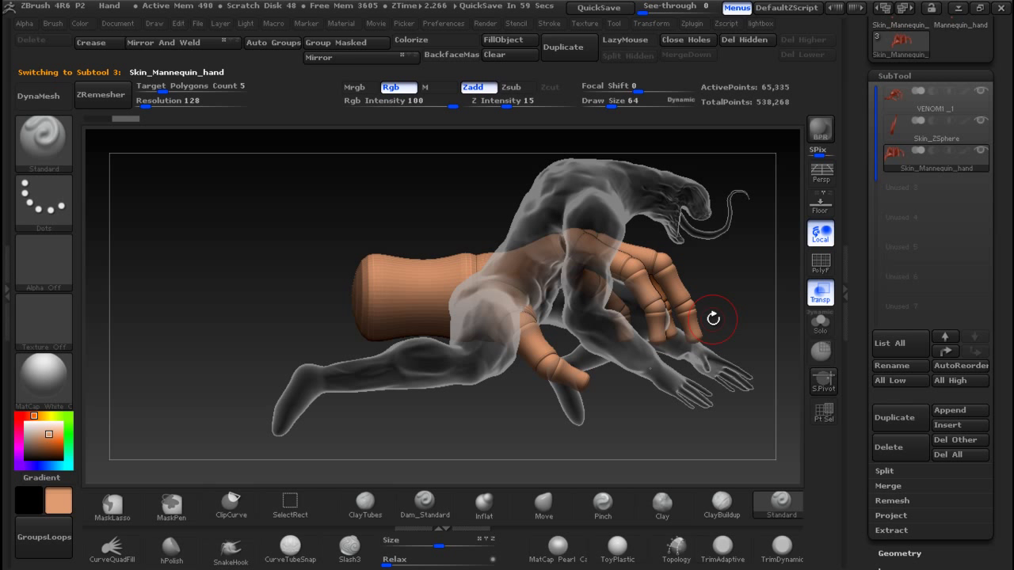
{"action": "mouse_move", "coordinate": [433, 545]}
{"action": "left_mouse_down"}
{"action": "mouse_move", "coordinate": [399, 548]}
{"action": "mouse_move", "coordinate": [410, 558]}
{"action": "mouse_move", "coordinate": [443, 555]}
{"action": "mouse_move", "coordinate": [420, 553]}
{"action": "left_mouse_up"}
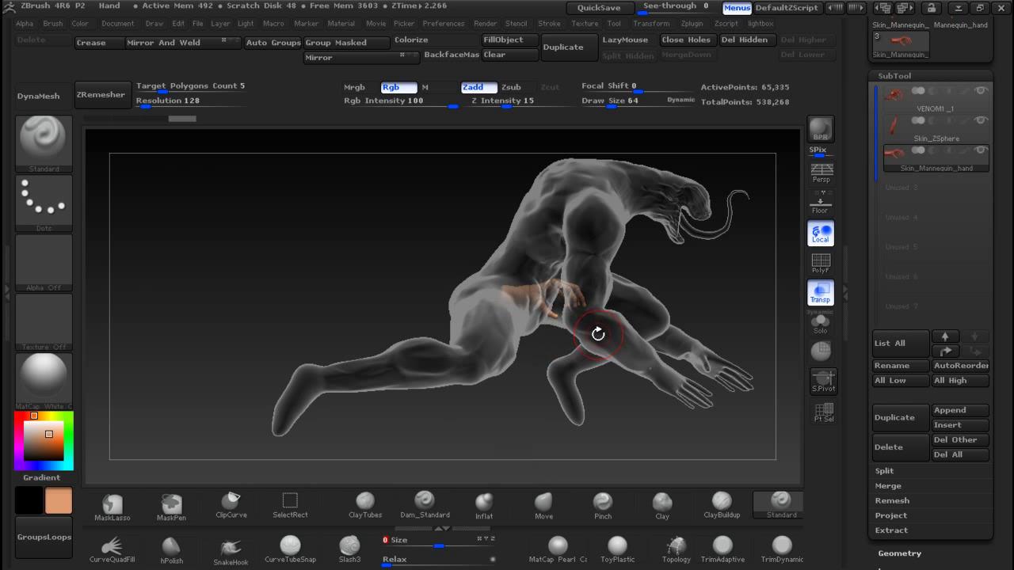
Step: Draw a horizontal Transpose move line about 0.57 units long along the hand mesh
{"action": "key", "text": "w"}
{"action": "left_click_drag", "start_coordinate": [515, 295], "coordinate": [632, 296], "text": "shift"}
{"action": "left_click_drag", "start_coordinate": [595, 567], "coordinate": [624, 563]}
{"action": "left_click_drag", "start_coordinate": [572, 297], "coordinate": [784, 414]}
Step: Mirror the hand mesh with the Mirror deformation and compare its orientation with the Venom artwork in the browser
{"action": "scroll", "coordinate": [987, 290], "scroll_direction": "down", "scroll_amount": 6}
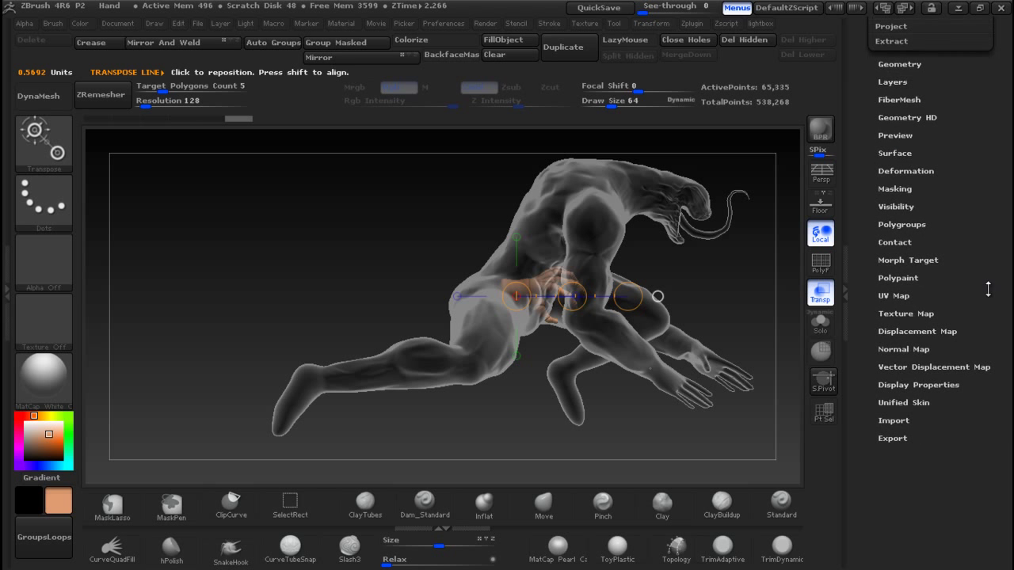
{"action": "left_click", "coordinate": [907, 172]}
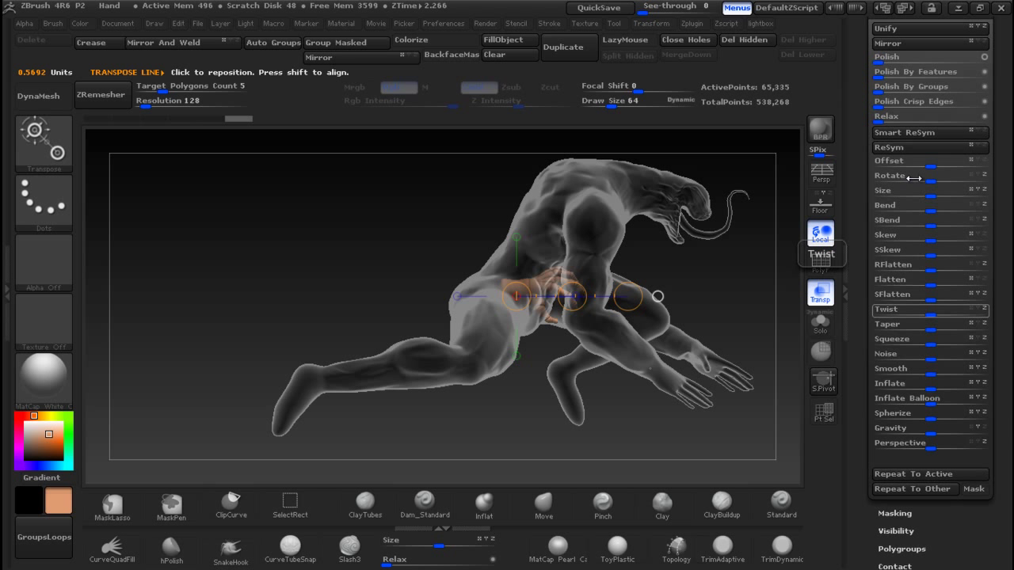
{"action": "left_click", "coordinate": [901, 45]}
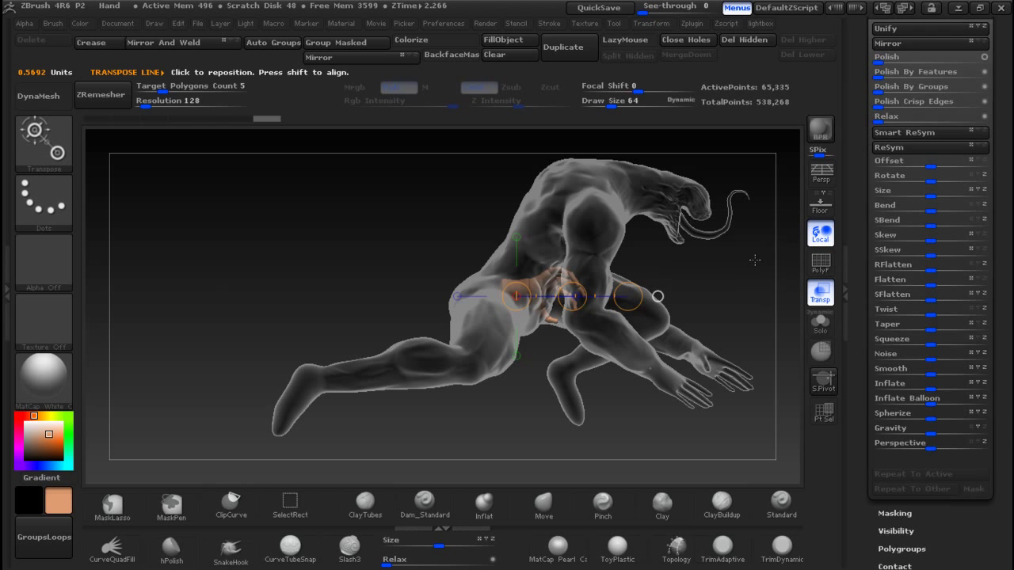
{"action": "key", "text": "alt+Tab"}
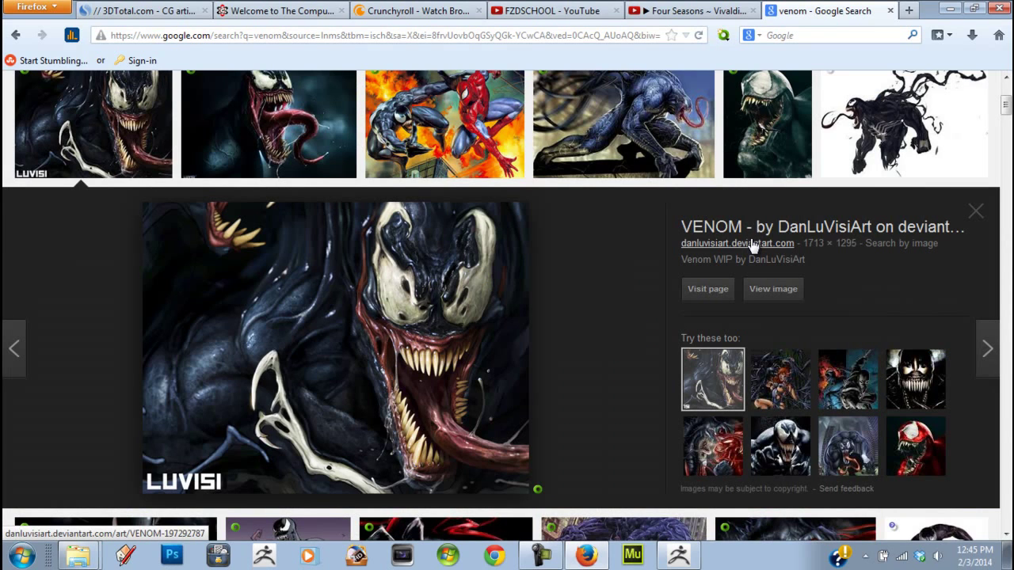
{"action": "key", "text": "alt+Tab"}
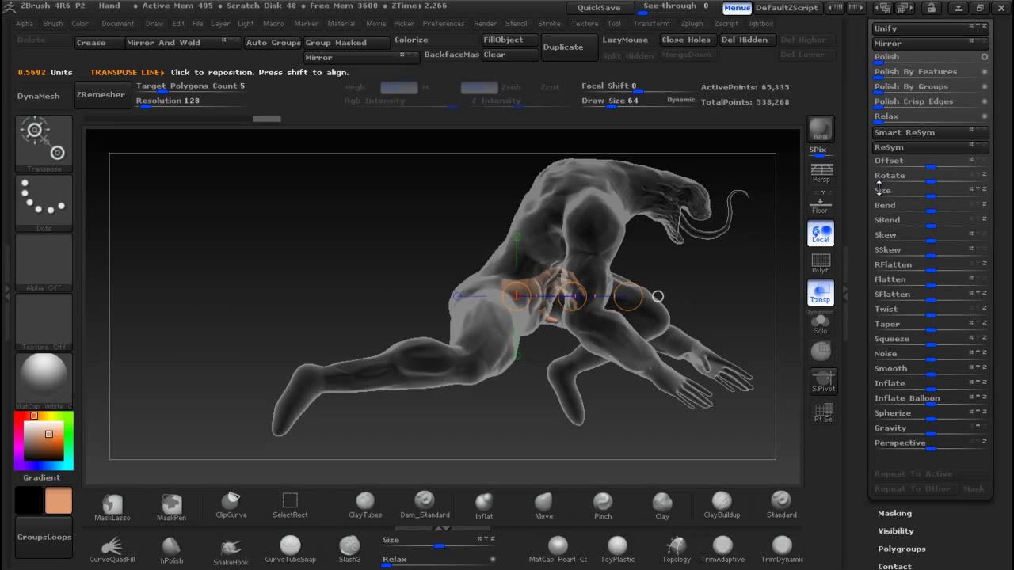
{"action": "key", "text": "alt+Tab"}
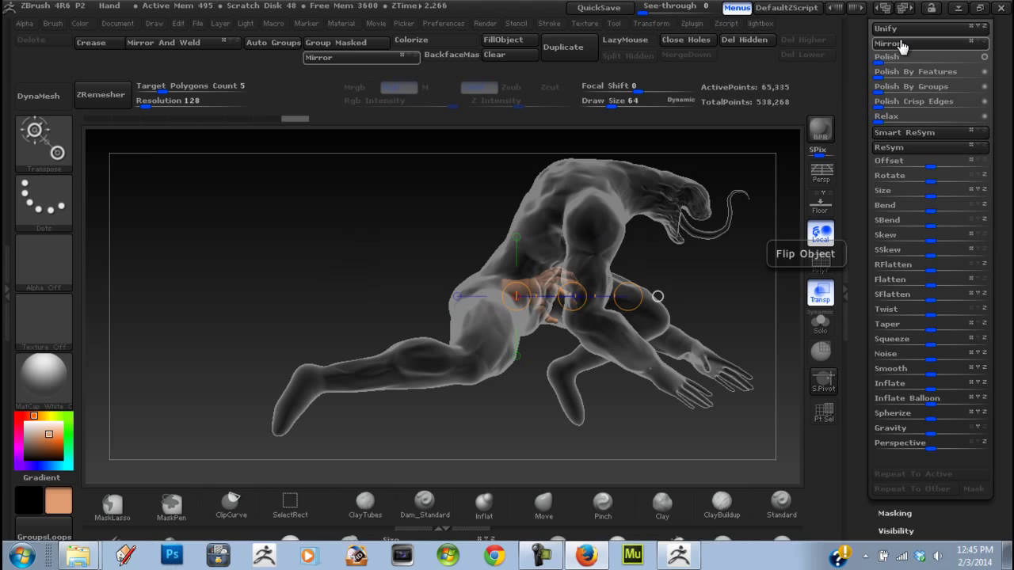
{"action": "key", "text": "alt+Tab"}
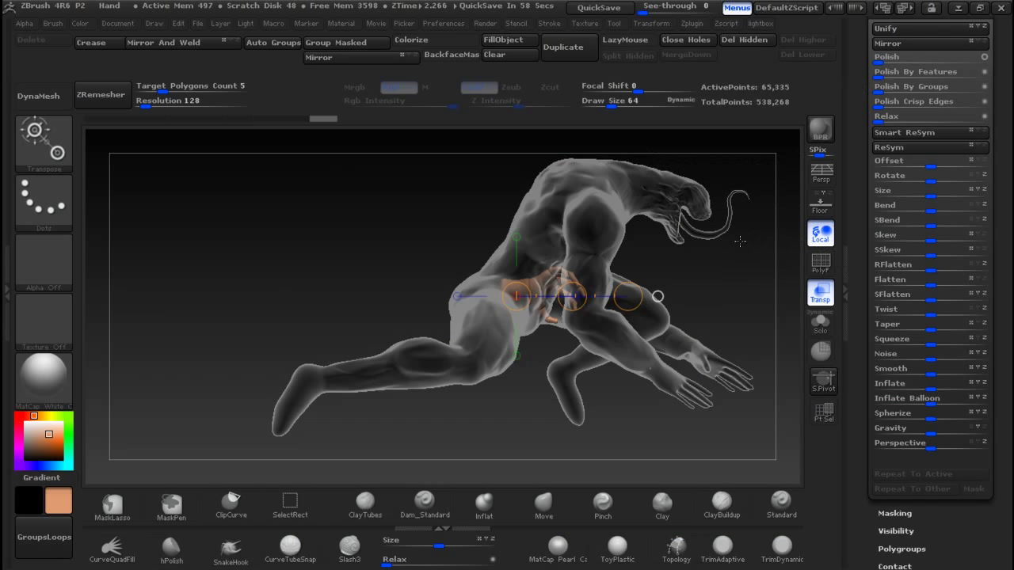
Step: Tilt the hand mesh and move it forward and down to the level of the figure's sculpted hands
{"action": "mouse_move", "coordinate": [571, 300]}
{"action": "left_mouse_down"}
{"action": "mouse_move", "coordinate": [569, 278]}
{"action": "mouse_move", "coordinate": [569, 293]}
{"action": "left_mouse_up"}
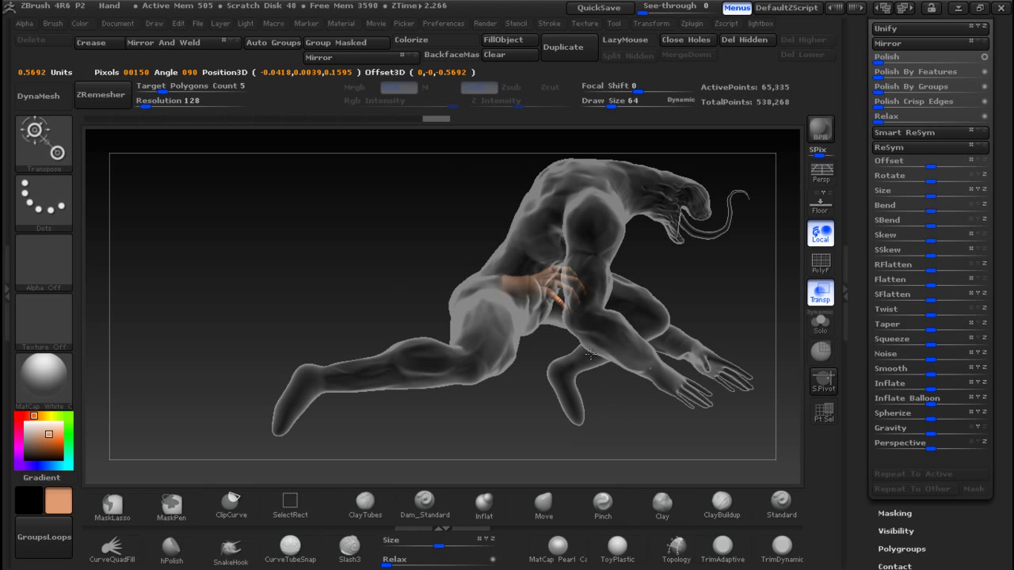
{"action": "left_click_drag", "start_coordinate": [590, 355], "coordinate": [591, 353]}
{"action": "left_click_drag", "start_coordinate": [564, 285], "coordinate": [718, 382]}
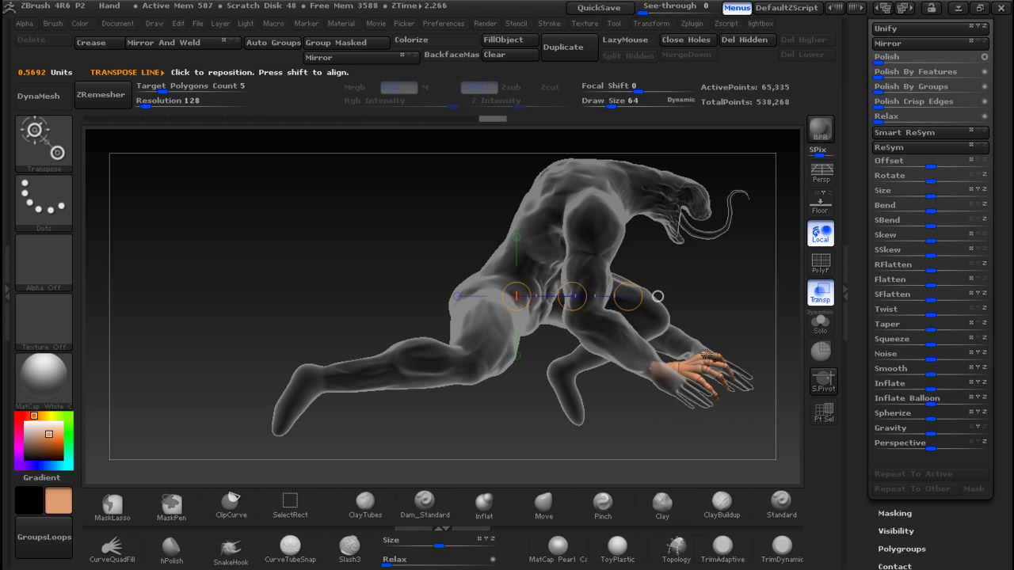
{"action": "left_click_drag", "start_coordinate": [659, 366], "coordinate": [714, 392]}
Step: Move the hand mesh sideways onto the end of the figure's right forearm
{"action": "left_click_drag", "start_coordinate": [722, 343], "coordinate": [685, 342]}
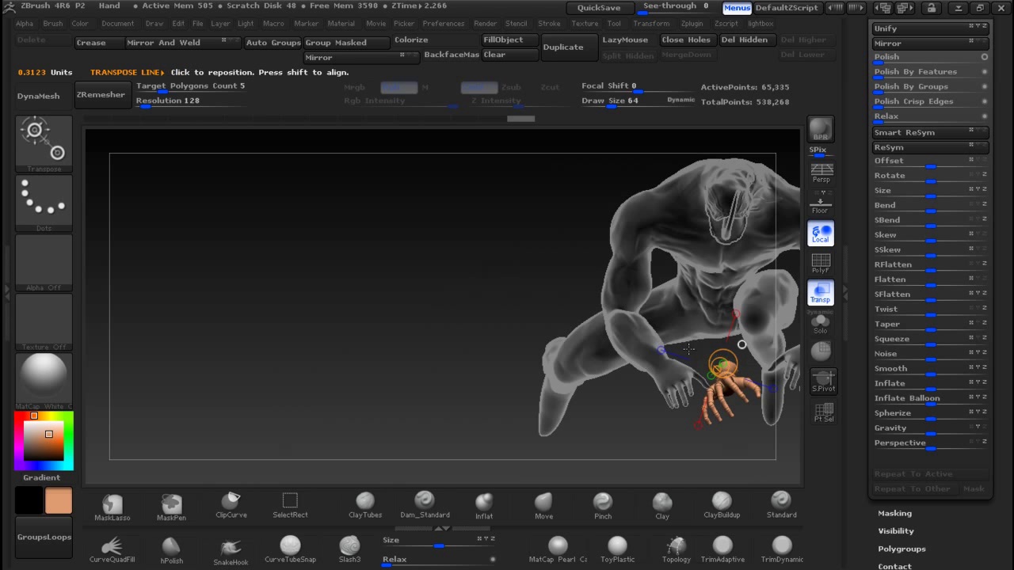
{"action": "mouse_move", "coordinate": [724, 405]}
{"action": "left_mouse_down"}
{"action": "mouse_move", "coordinate": [729, 352]}
{"action": "mouse_move", "coordinate": [713, 376]}
{"action": "mouse_move", "coordinate": [656, 365]}
{"action": "left_mouse_up"}
{"action": "left_click_drag", "start_coordinate": [507, 380], "coordinate": [665, 382]}
{"action": "left_click_drag", "start_coordinate": [742, 291], "coordinate": [688, 411]}
{"action": "left_click_drag", "start_coordinate": [695, 338], "coordinate": [649, 334]}
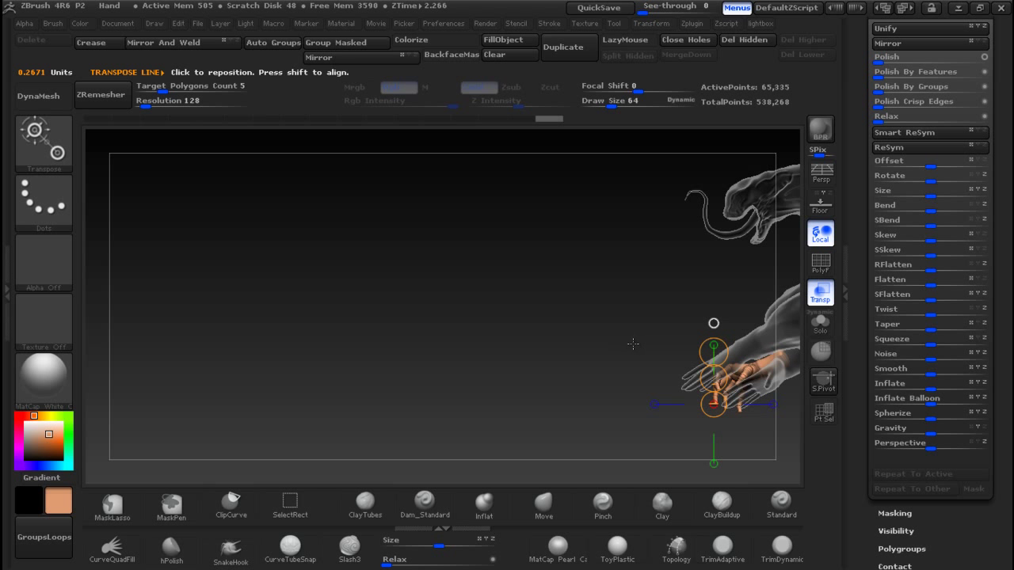
Step: Rotate the hand mesh at the wrist to follow the direction of the figure's right forearm
{"action": "mouse_move", "coordinate": [779, 360]}
{"action": "left_mouse_down"}
{"action": "mouse_move", "coordinate": [745, 329]}
{"action": "mouse_move", "coordinate": [764, 366]}
{"action": "mouse_move", "coordinate": [771, 361]}
{"action": "mouse_move", "coordinate": [727, 382]}
{"action": "mouse_move", "coordinate": [730, 394]}
{"action": "left_mouse_up"}
{"action": "left_click", "coordinate": [770, 362]}
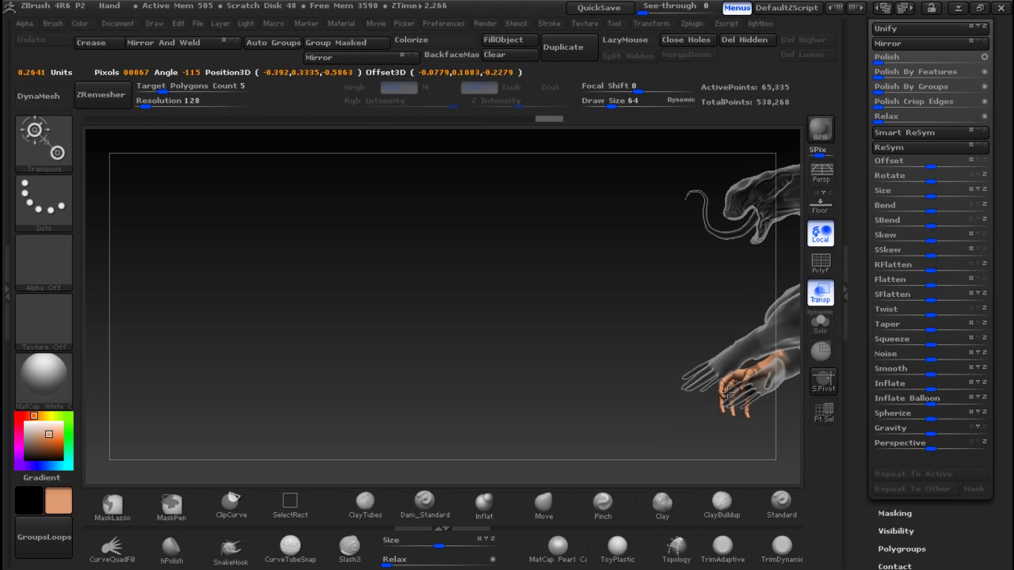
{"action": "left_click_drag", "start_coordinate": [600, 402], "coordinate": [770, 392]}
{"action": "left_click_drag", "start_coordinate": [698, 408], "coordinate": [741, 277]}
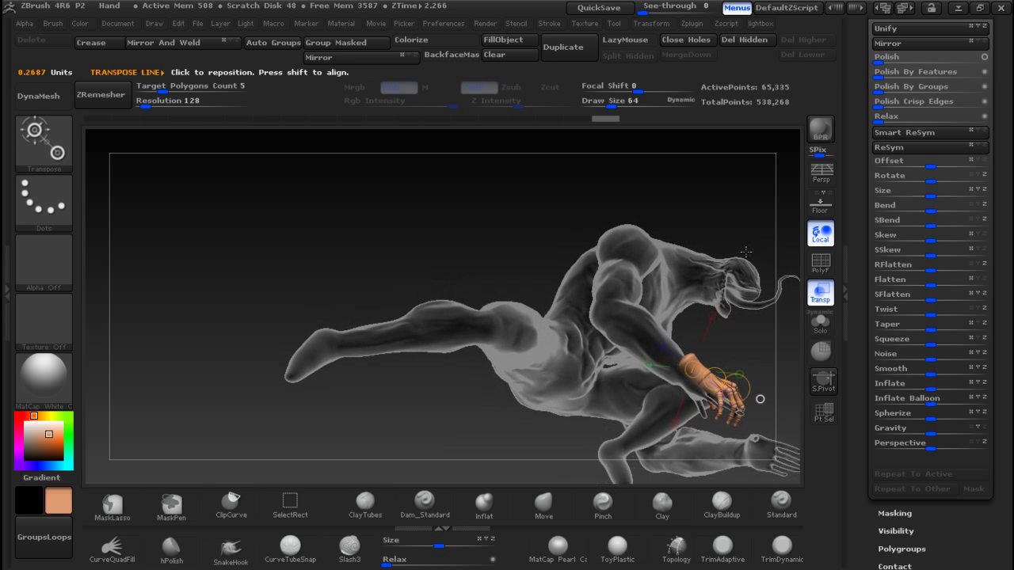
Step: Shift the hand mesh sideways and forward so its wrist lines up with the figure's right forearm from front and side
{"action": "left_click_drag", "start_coordinate": [714, 379], "coordinate": [701, 379]}
{"action": "left_click_drag", "start_coordinate": [765, 371], "coordinate": [651, 394]}
{"action": "right_click_drag", "start_coordinate": [710, 351], "coordinate": [679, 397], "text": "ctrl"}
{"action": "right_click", "coordinate": [667, 395]}
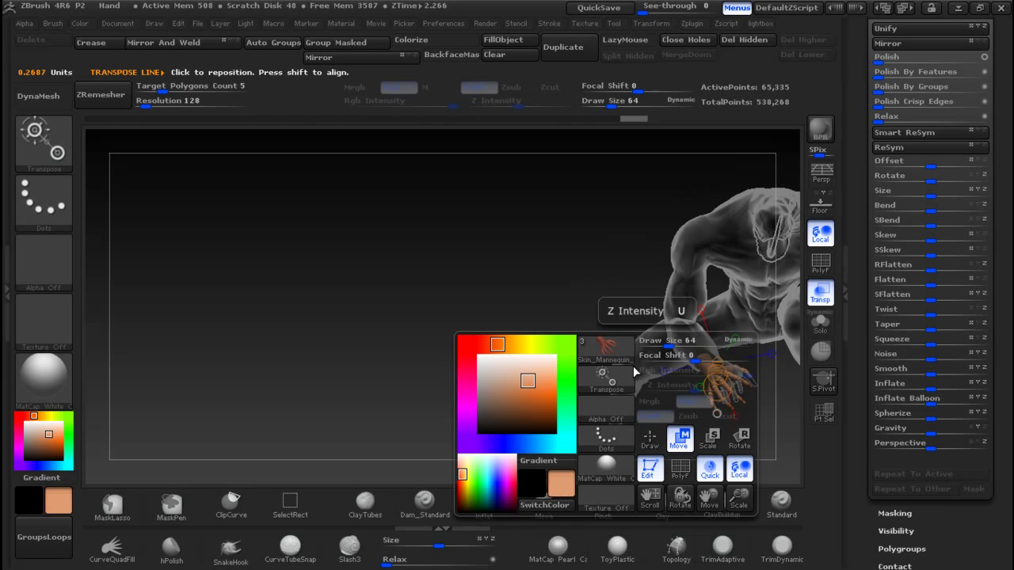
{"action": "right_click_drag", "start_coordinate": [589, 273], "coordinate": [592, 328]}
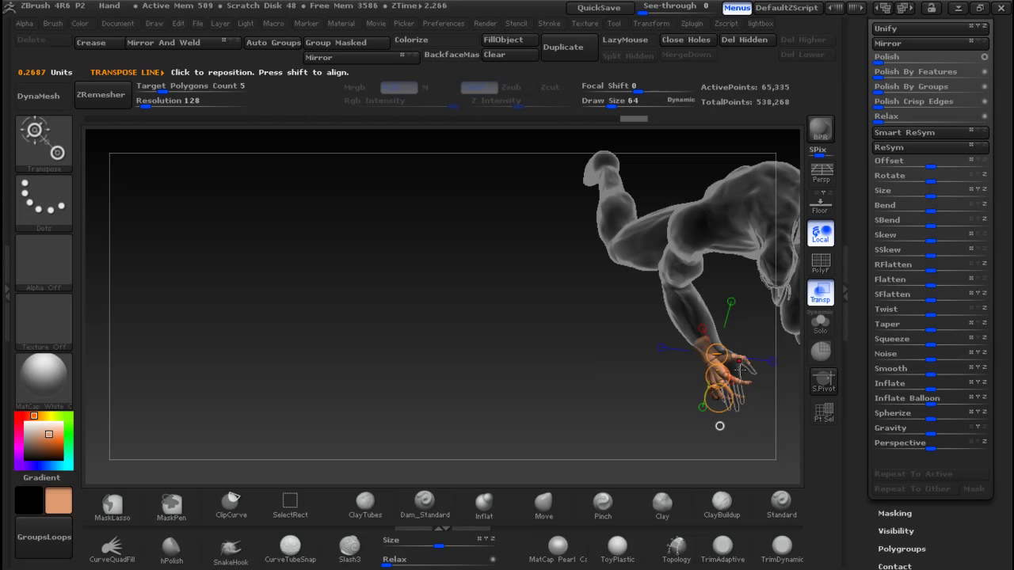
{"action": "left_click_drag", "start_coordinate": [717, 376], "coordinate": [724, 376]}
{"action": "left_click_drag", "start_coordinate": [669, 396], "coordinate": [680, 254]}
{"action": "left_click_drag", "start_coordinate": [647, 433], "coordinate": [717, 401]}
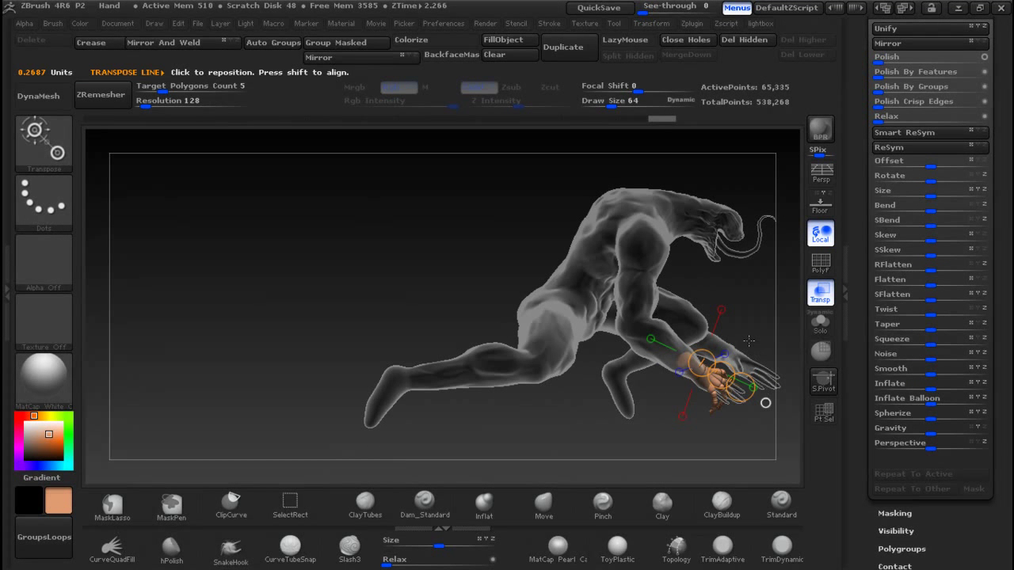
Step: Enlarge the hand mesh with the Size deformation, comparing its proportions with the Venom artwork in the browser
{"action": "left_click_drag", "start_coordinate": [441, 549], "coordinate": [451, 548]}
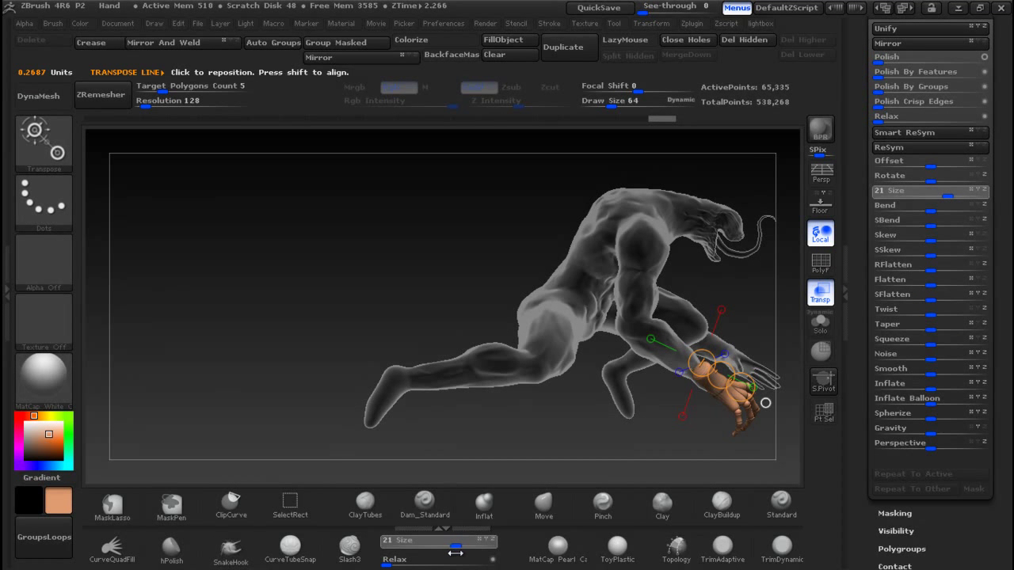
{"action": "key", "text": "alt+Tab"}
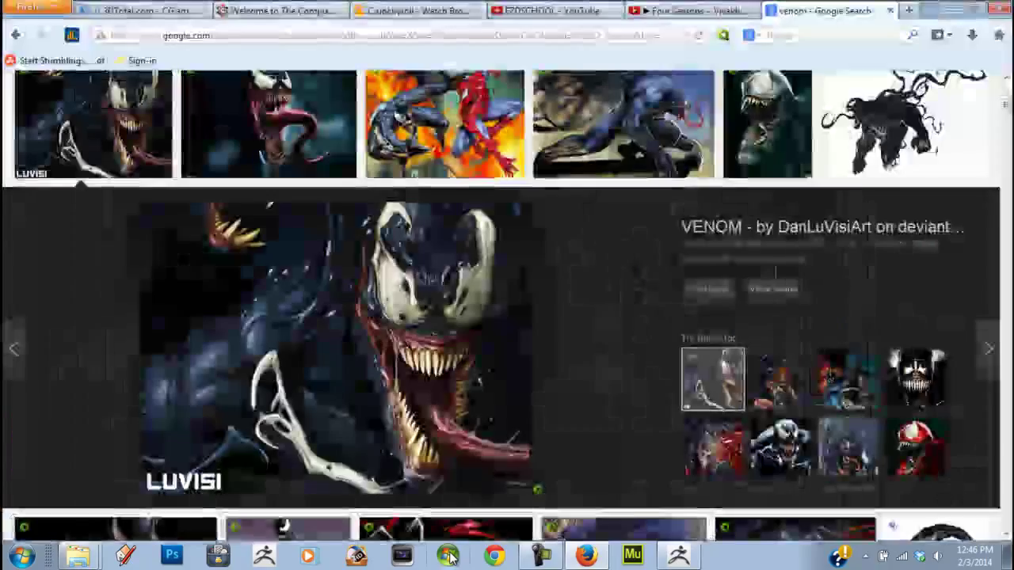
{"action": "key", "text": "alt+Tab"}
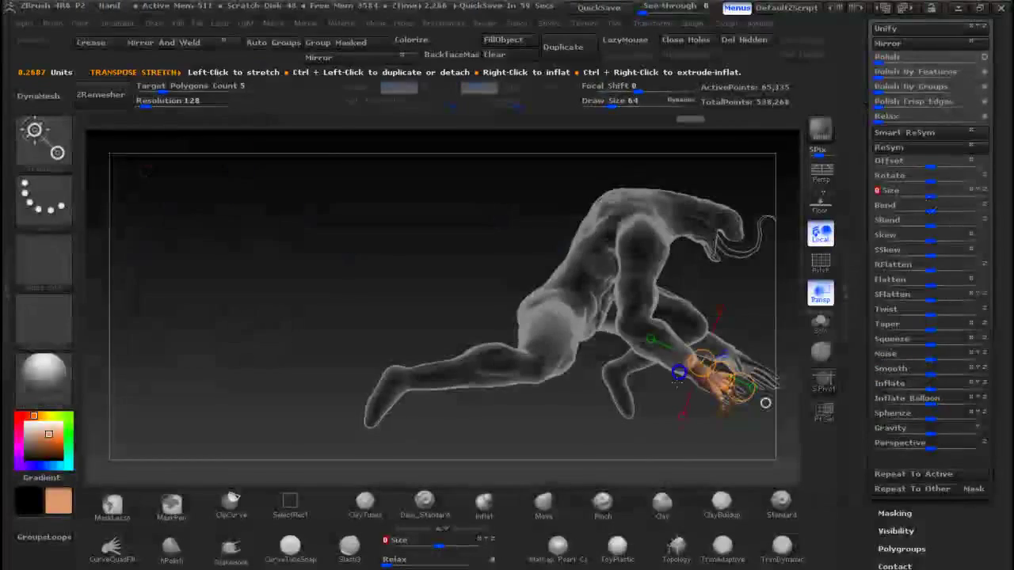
{"action": "left_click_drag", "start_coordinate": [688, 469], "coordinate": [674, 441]}
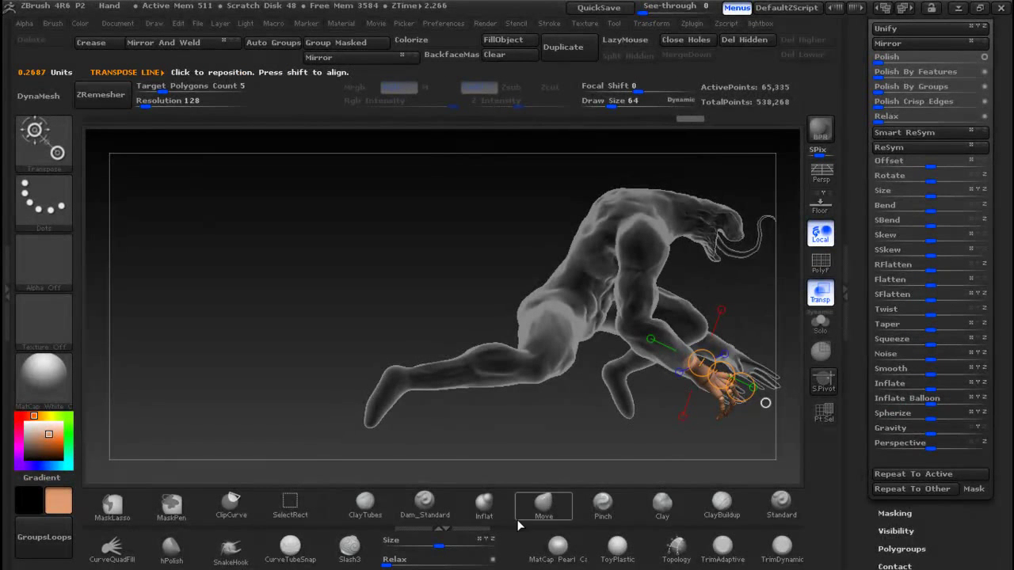
{"action": "left_click", "coordinate": [450, 546]}
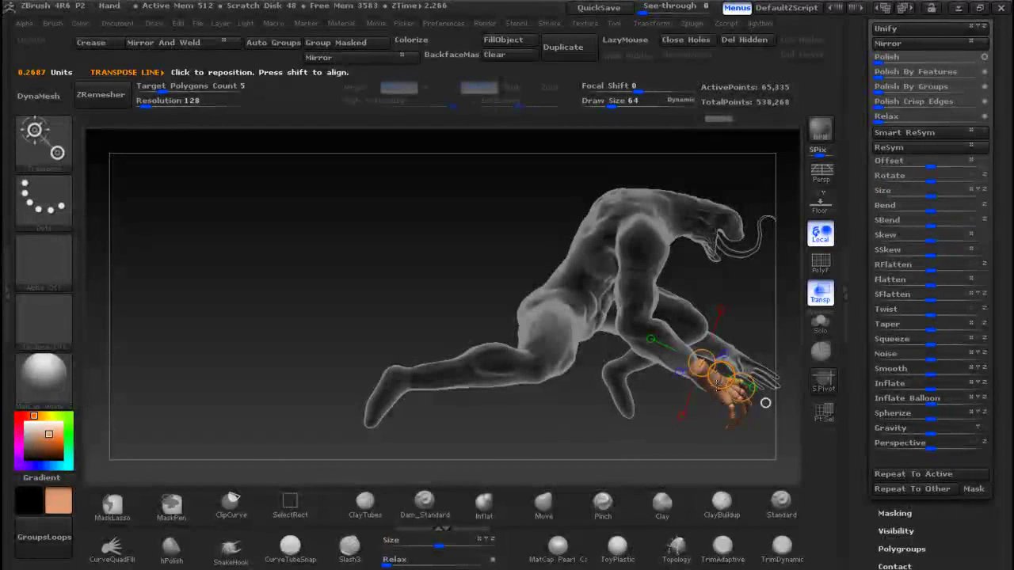
Step: Move the enlarged hand mesh back onto the end of the figure's right forearm
{"action": "left_click_drag", "start_coordinate": [722, 375], "coordinate": [708, 369]}
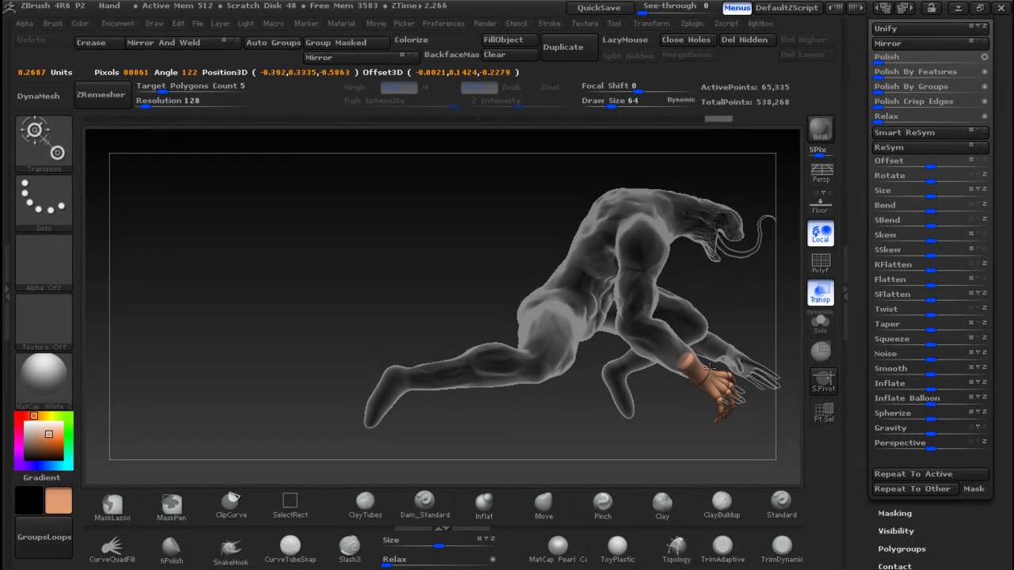
{"action": "left_click_drag", "start_coordinate": [744, 286], "coordinate": [711, 374]}
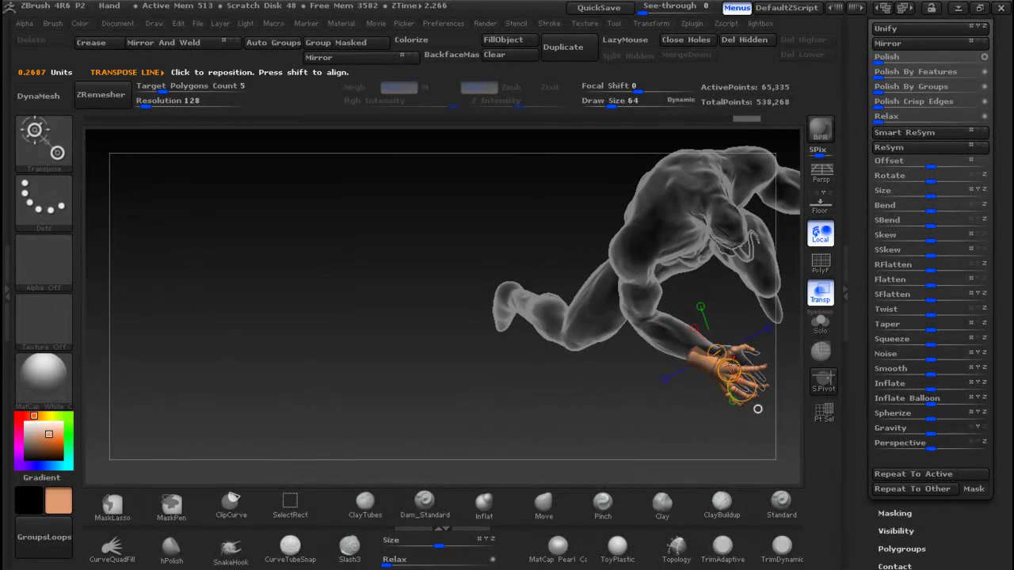
{"action": "left_click_drag", "start_coordinate": [757, 409], "coordinate": [731, 367]}
{"action": "left_click_drag", "start_coordinate": [757, 410], "coordinate": [671, 533]}
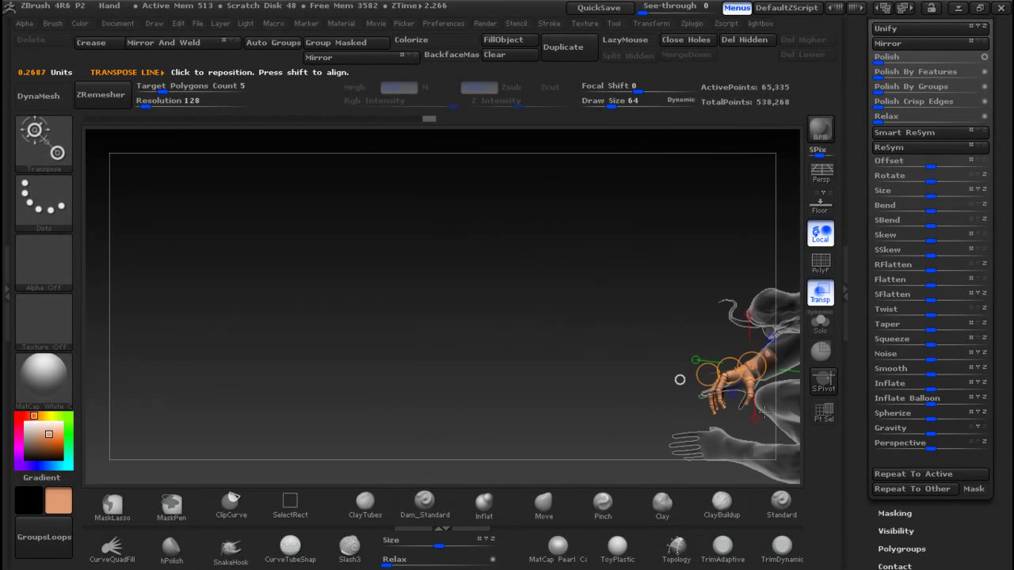
Step: Redraw the transpose line along the hand mesh from the forearm and nudge the mesh into line with the wrist
{"action": "left_click_drag", "start_coordinate": [775, 363], "coordinate": [733, 384]}
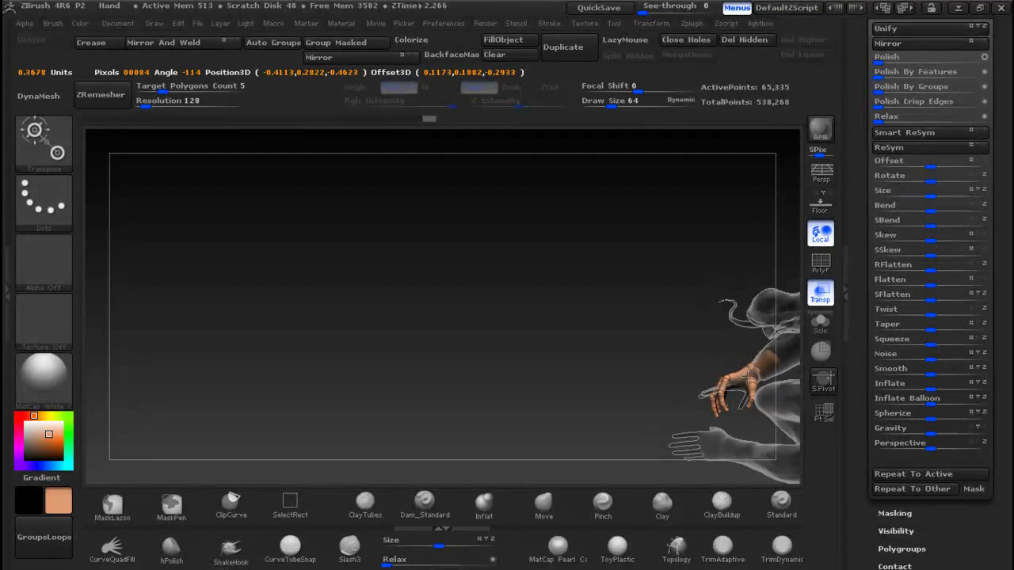
{"action": "left_click_drag", "start_coordinate": [748, 378], "coordinate": [741, 380]}
{"action": "mouse_move", "coordinate": [671, 358]}
{"action": "left_mouse_down"}
{"action": "mouse_move", "coordinate": [792, 365]}
{"action": "mouse_move", "coordinate": [673, 377]}
{"action": "left_mouse_up"}
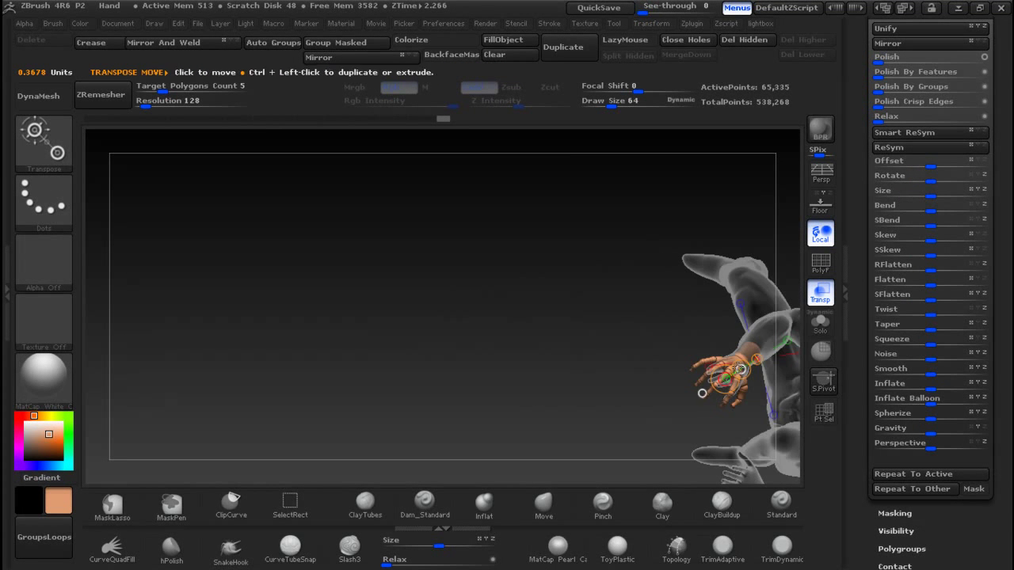
{"action": "left_click_drag", "start_coordinate": [630, 419], "coordinate": [574, 224]}
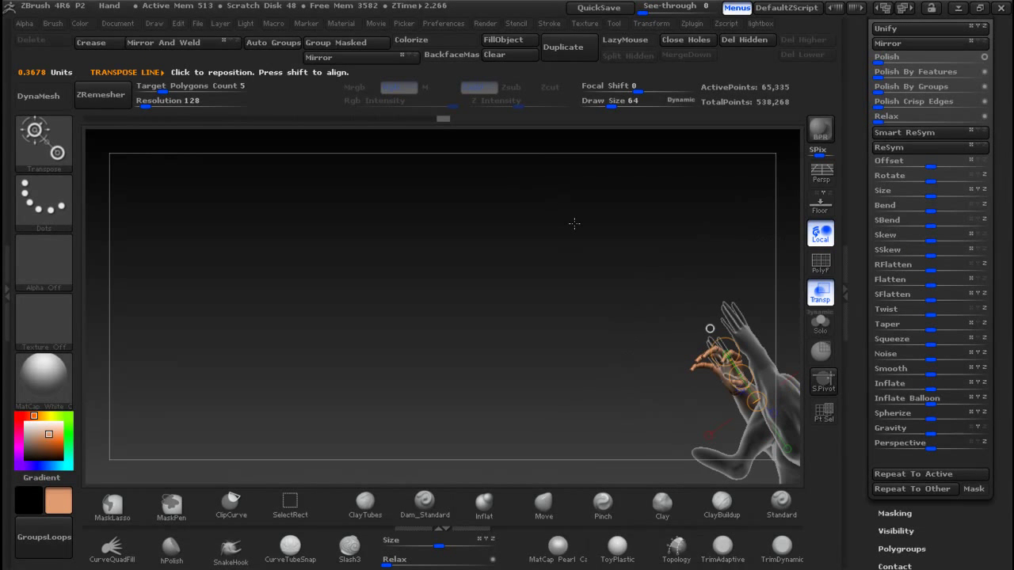
{"action": "key", "text": "f"}
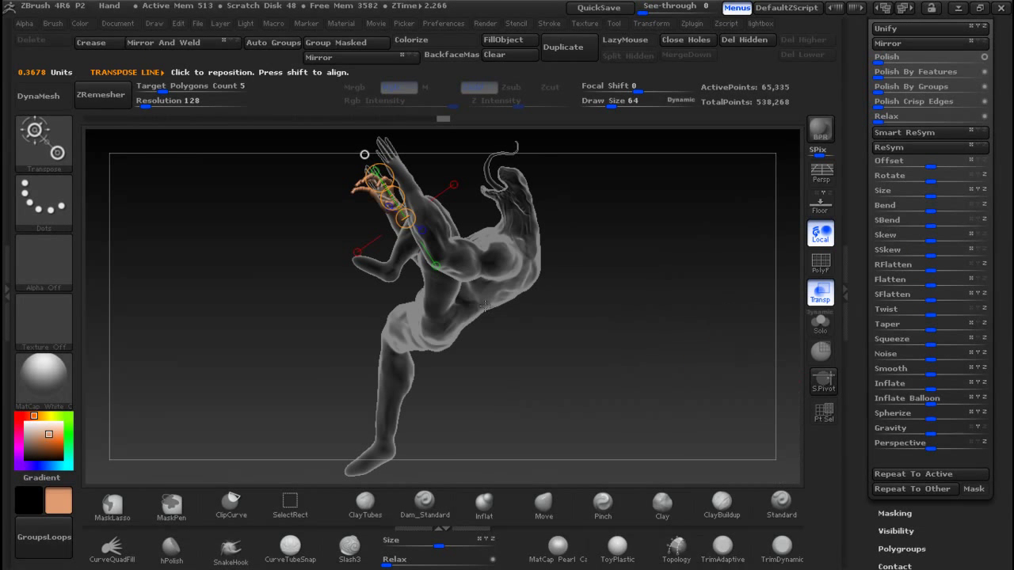
Step: Save the tool as VENOM1_1.ztl, overwriting the existing file
{"action": "left_click_drag", "start_coordinate": [1004, 49], "coordinate": [981, 159]}
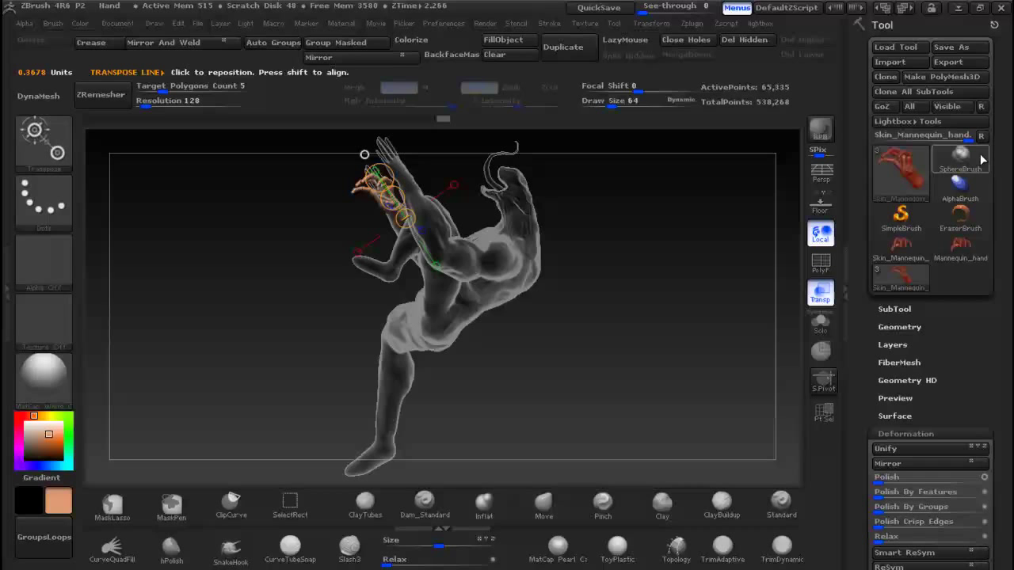
{"action": "left_click", "coordinate": [959, 49]}
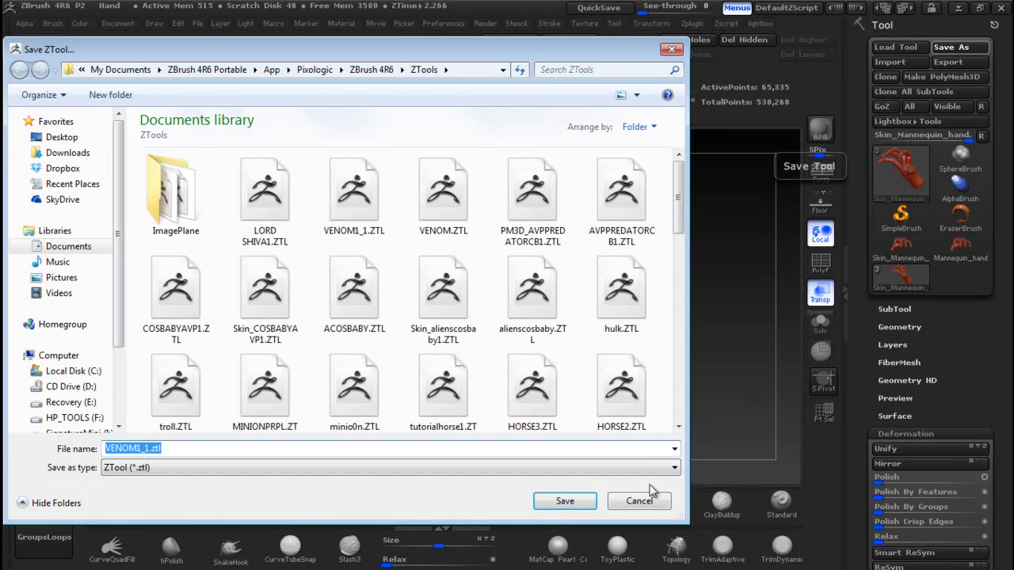
{"action": "left_click", "coordinate": [584, 505]}
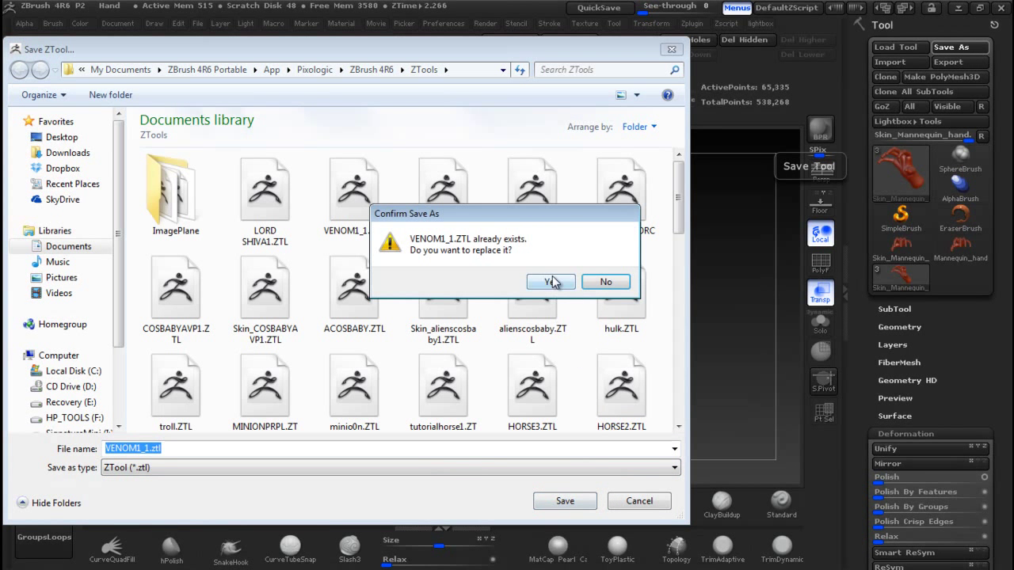
{"action": "left_click", "coordinate": [550, 282]}
Step: Make the VENOM1_1 body the active subtool and try to isolate its right forearm and hand with a rectangular selection
{"action": "left_click_drag", "start_coordinate": [546, 281], "coordinate": [663, 333]}
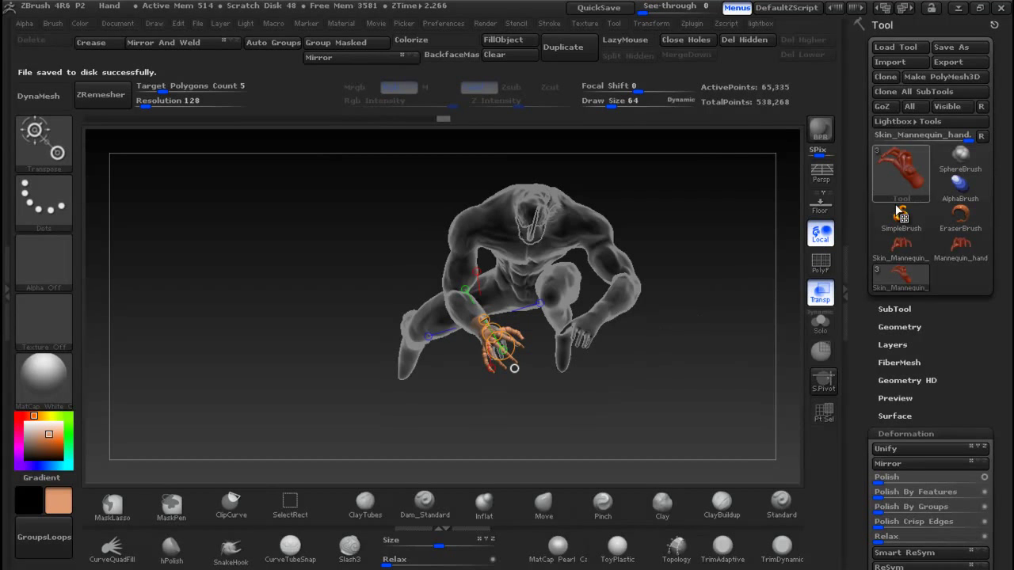
{"action": "left_click", "coordinate": [899, 309]}
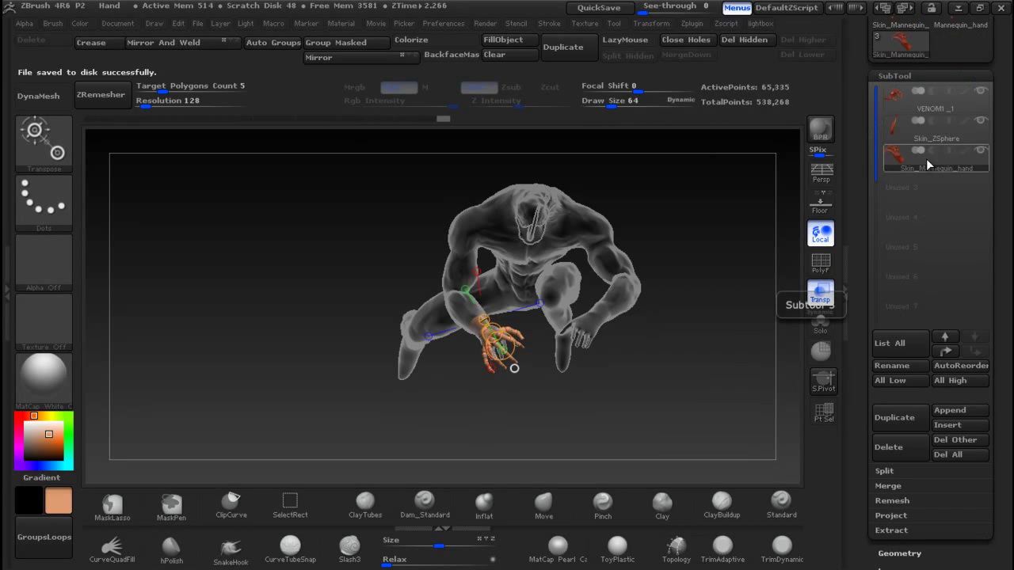
{"action": "left_click", "coordinate": [911, 107]}
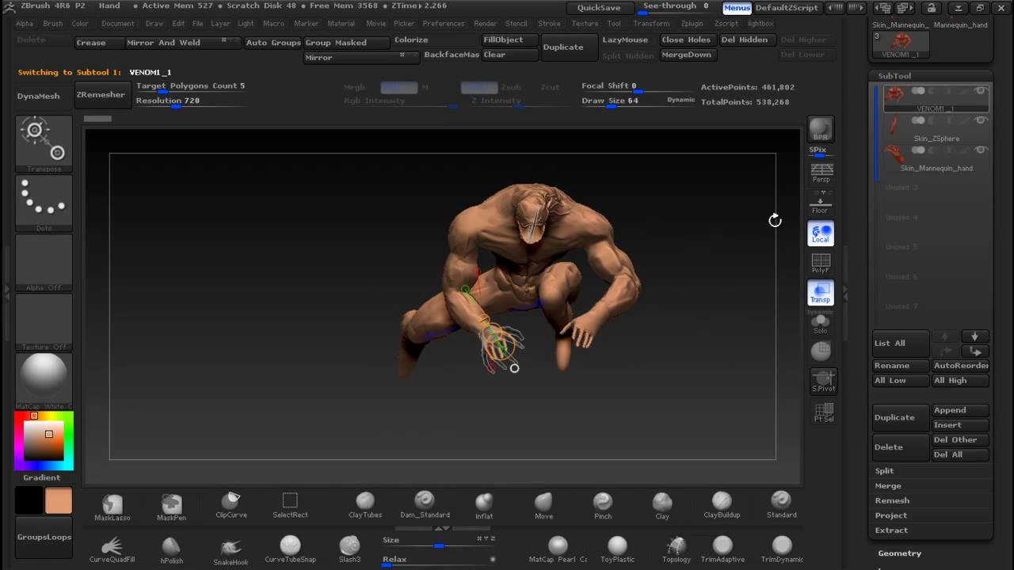
{"action": "mouse_move", "coordinate": [759, 329]}
{"action": "left_mouse_down"}
{"action": "mouse_move", "coordinate": [751, 348]}
{"action": "mouse_move", "coordinate": [761, 339]}
{"action": "mouse_move", "coordinate": [764, 347]}
{"action": "mouse_move", "coordinate": [645, 419]}
{"action": "left_mouse_up"}
{"action": "key", "text": "ctrl+shift"}
{"action": "left_click_drag", "start_coordinate": [555, 430], "coordinate": [485, 323], "text": "ctrl+shift"}
Step: Show the whole body again and isolate its right forearm and hand with the SelectLasso brush
{"action": "left_click", "coordinate": [55, 160], "text": "ctrl+shift"}
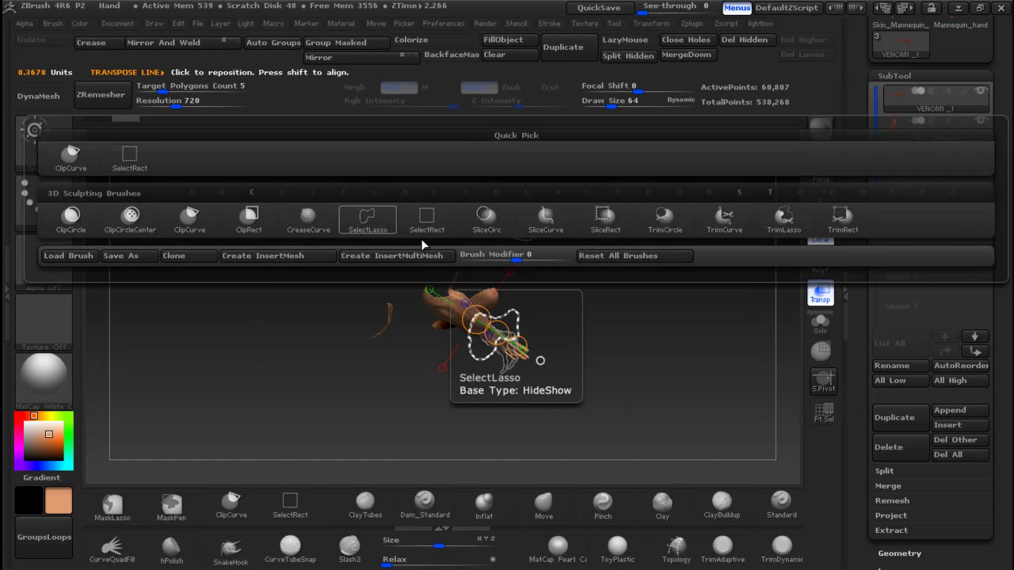
{"action": "left_click", "coordinate": [361, 222], "text": "ctrl+shift"}
{"action": "left_click", "coordinate": [756, 310], "text": "ctrl+shift"}
{"action": "left_click_drag", "start_coordinate": [755, 309], "coordinate": [621, 403]}
{"action": "key", "text": "ctrl+shift"}
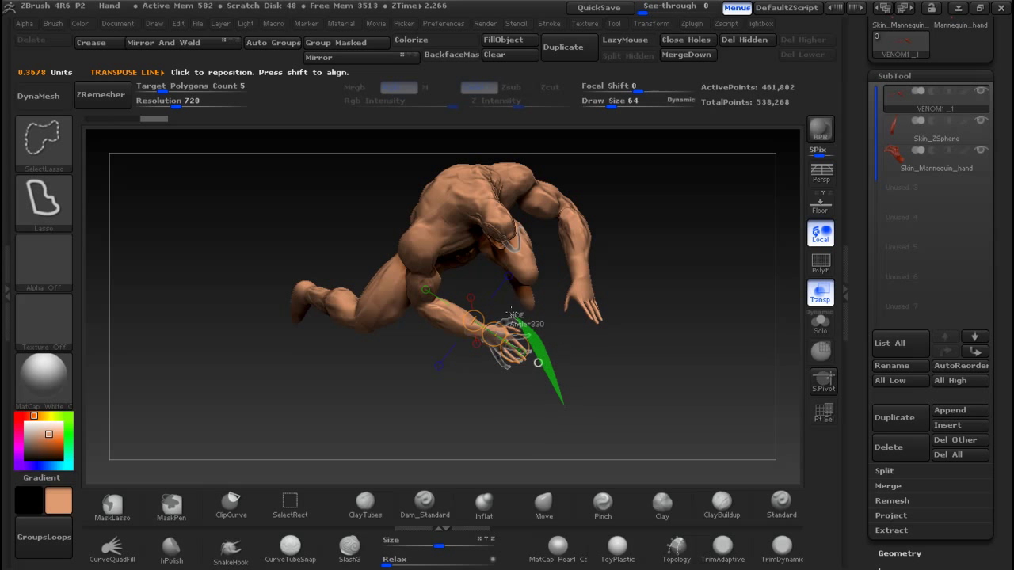
{"action": "mouse_move", "coordinate": [428, 299]}
{"action": "left_mouse_down", "text": "ctrl+shift"}
{"action": "mouse_move", "coordinate": [483, 396]}
{"action": "mouse_move", "coordinate": [564, 400]}
{"action": "mouse_move", "coordinate": [581, 213]}
{"action": "left_mouse_up", "text": "ctrl+shift"}
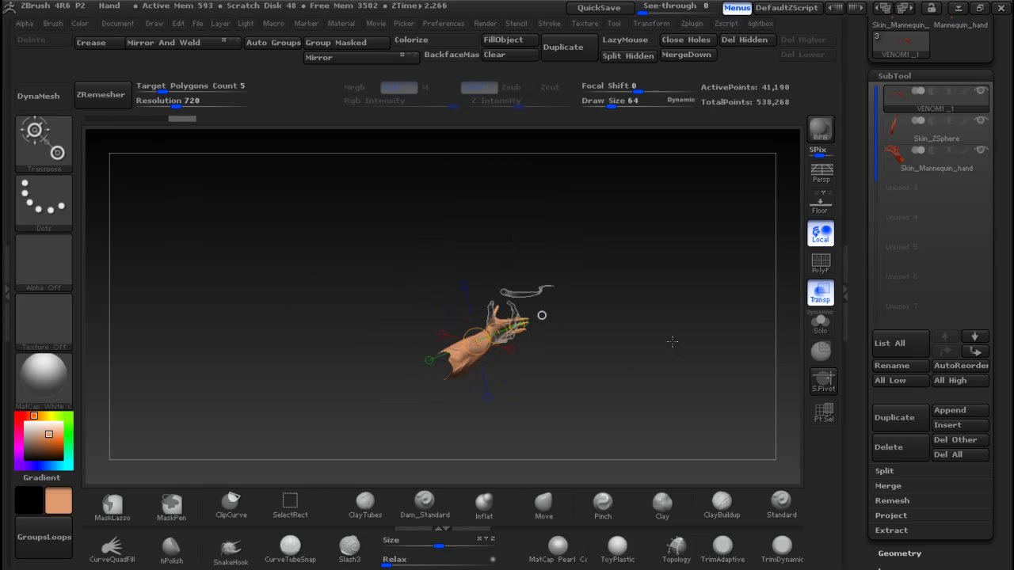
Step: Mask the body's original right hand down to the wrist with the MaskLasso brush
{"action": "mouse_move", "coordinate": [579, 265]}
{"action": "right_mouse_down", "text": "ctrl"}
{"action": "mouse_move", "coordinate": [636, 385]}
{"action": "mouse_move", "coordinate": [676, 377]}
{"action": "mouse_move", "coordinate": [674, 315]}
{"action": "mouse_move", "coordinate": [688, 297]}
{"action": "mouse_move", "coordinate": [677, 327]}
{"action": "right_mouse_up", "text": "ctrl"}
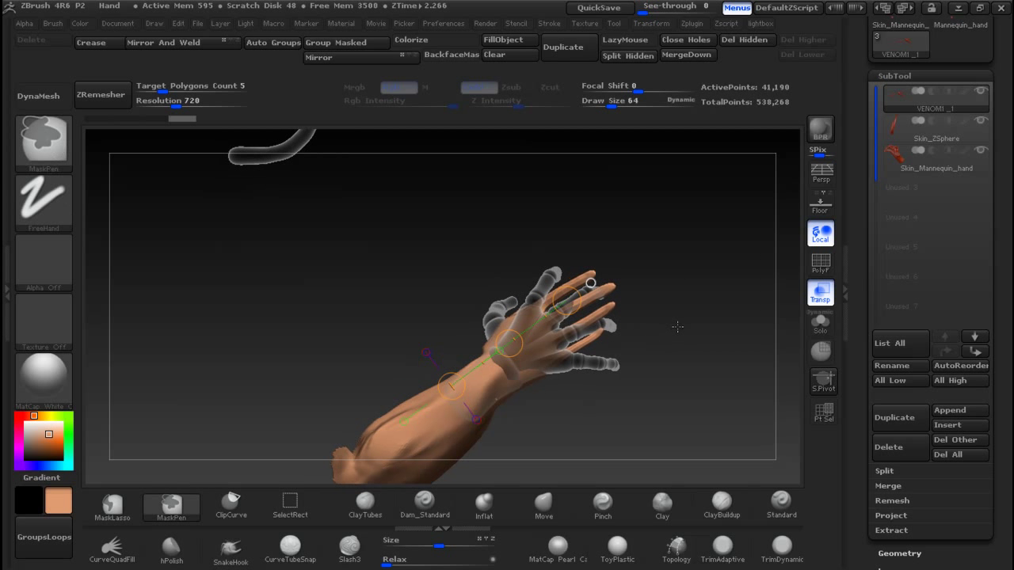
{"action": "right_click_drag", "start_coordinate": [654, 383], "coordinate": [644, 321], "text": "alt"}
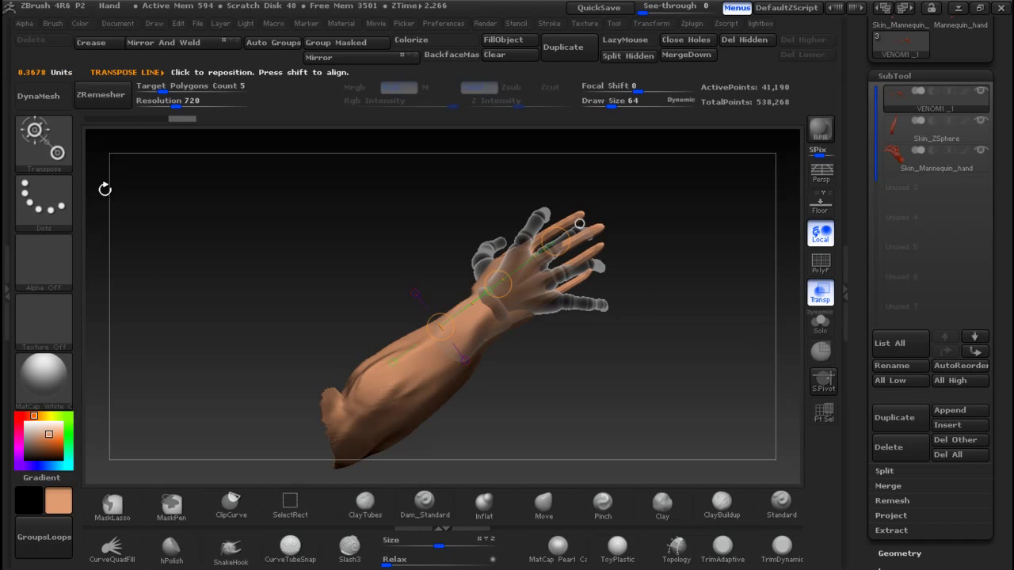
{"action": "key", "text": "ctrl"}
{"action": "left_click", "coordinate": [45, 150]}
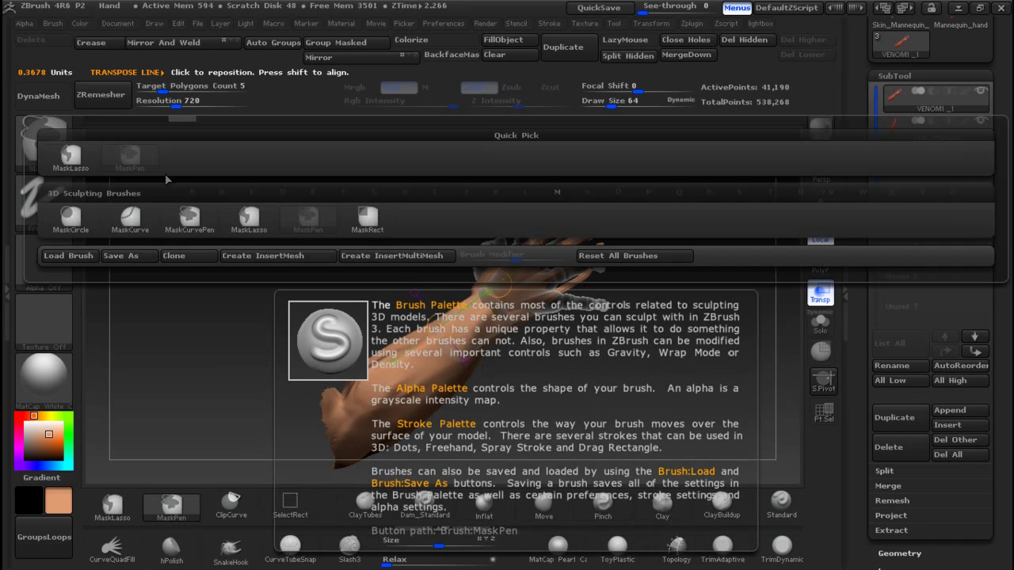
{"action": "left_click", "coordinate": [248, 230]}
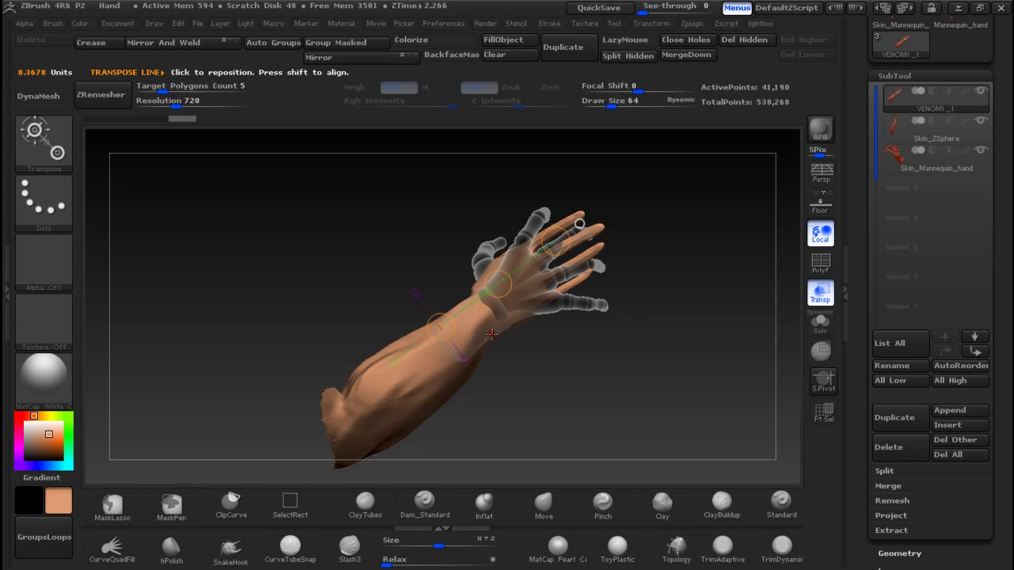
{"action": "key", "text": "ctrl"}
{"action": "mouse_move", "coordinate": [505, 354]}
{"action": "left_mouse_down", "text": "ctrl"}
{"action": "mouse_move", "coordinate": [668, 283]}
{"action": "mouse_move", "coordinate": [467, 230]}
{"action": "mouse_move", "coordinate": [475, 285]}
{"action": "left_mouse_up", "text": "ctrl"}
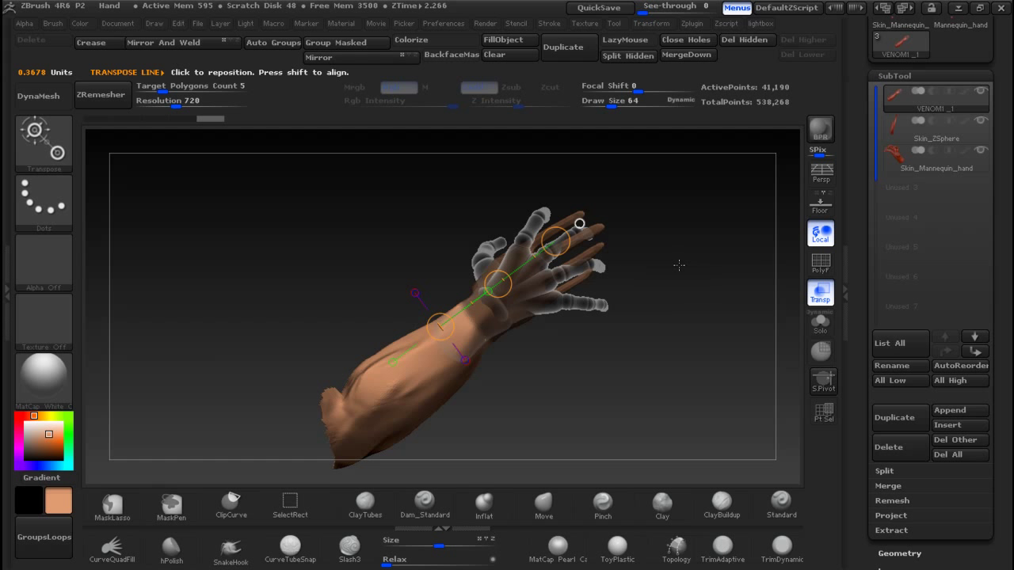
Step: Turn the masked original hand into its own polygroup and hide that group, leaving the rest of the body shown
{"action": "left_click", "coordinate": [353, 44]}
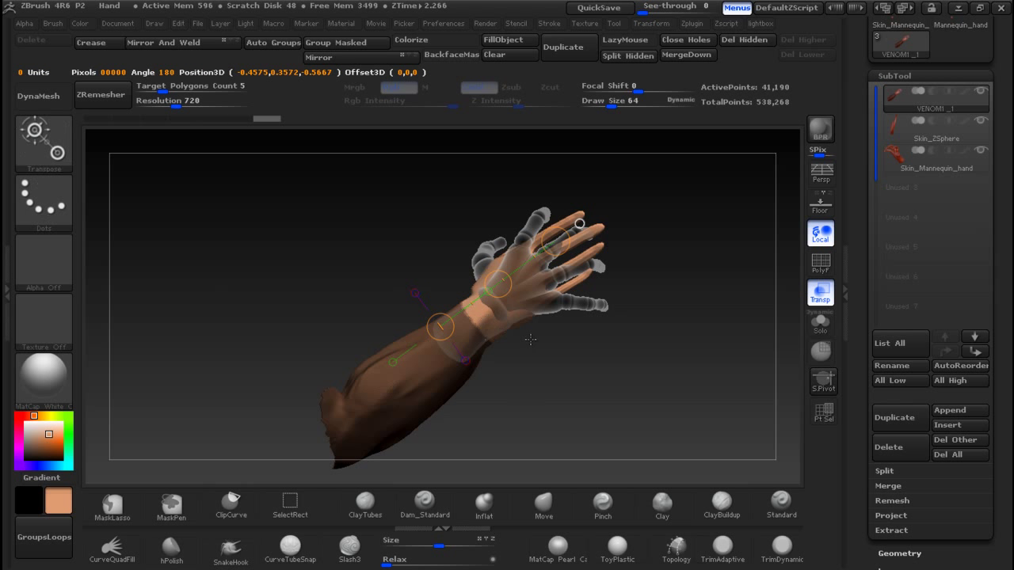
{"action": "key", "text": "q"}
{"action": "left_click", "coordinate": [495, 322], "text": "ctrl+shift"}
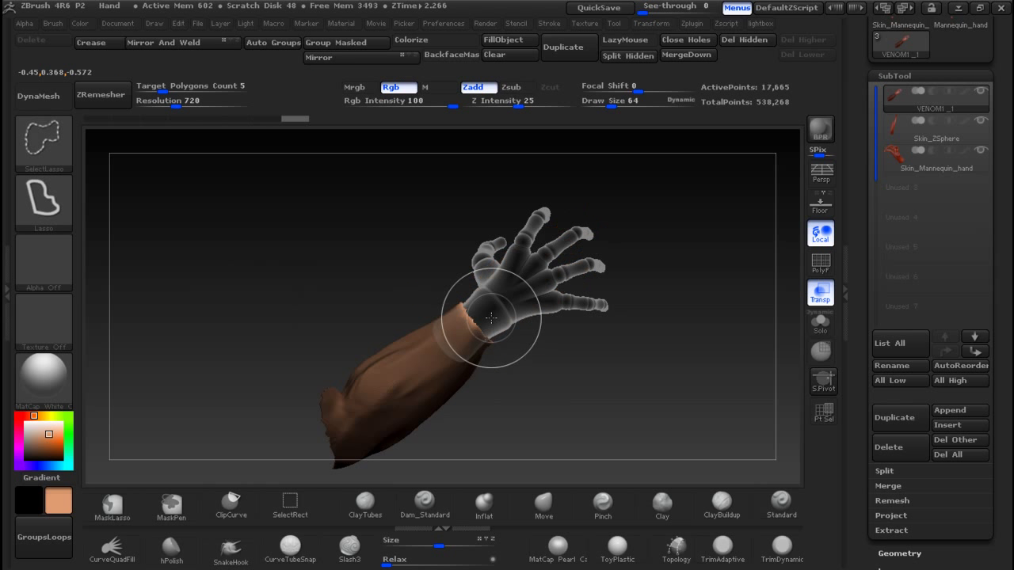
{"action": "left_click", "coordinate": [501, 311], "text": "ctrl+shift"}
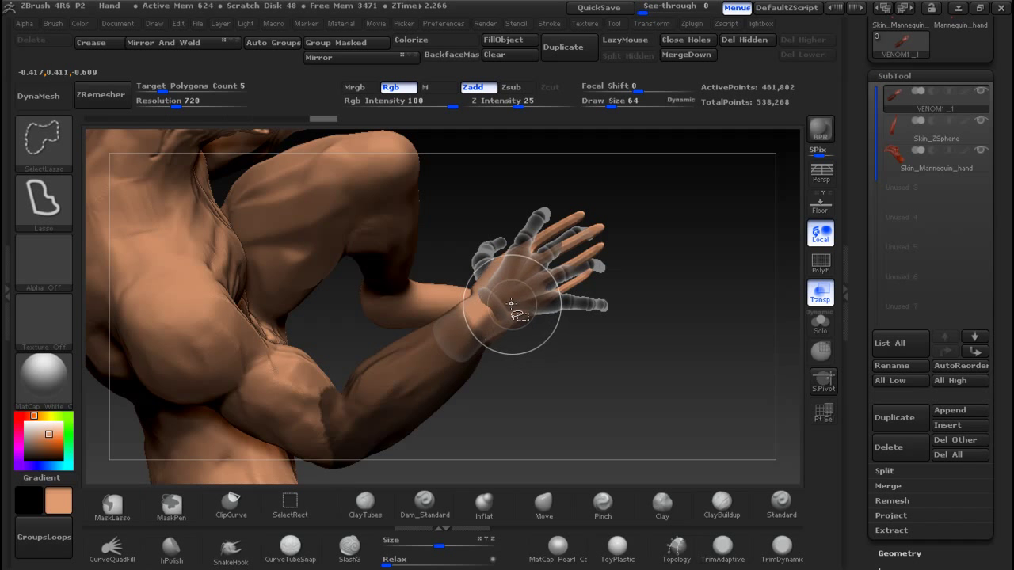
{"action": "left_click", "coordinate": [512, 304], "text": "ctrl+shift"}
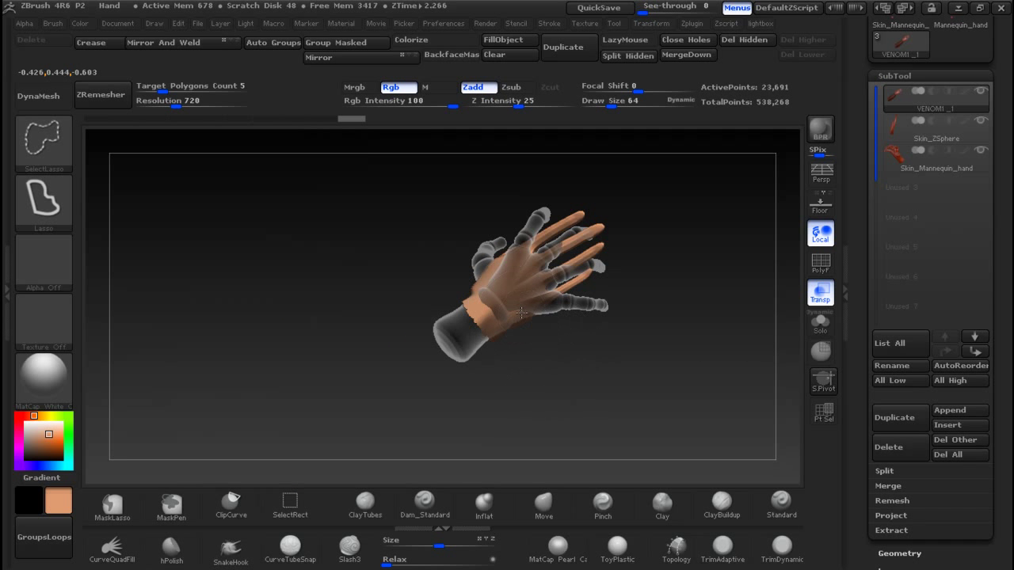
{"action": "left_click", "coordinate": [524, 299], "text": "ctrl+shift"}
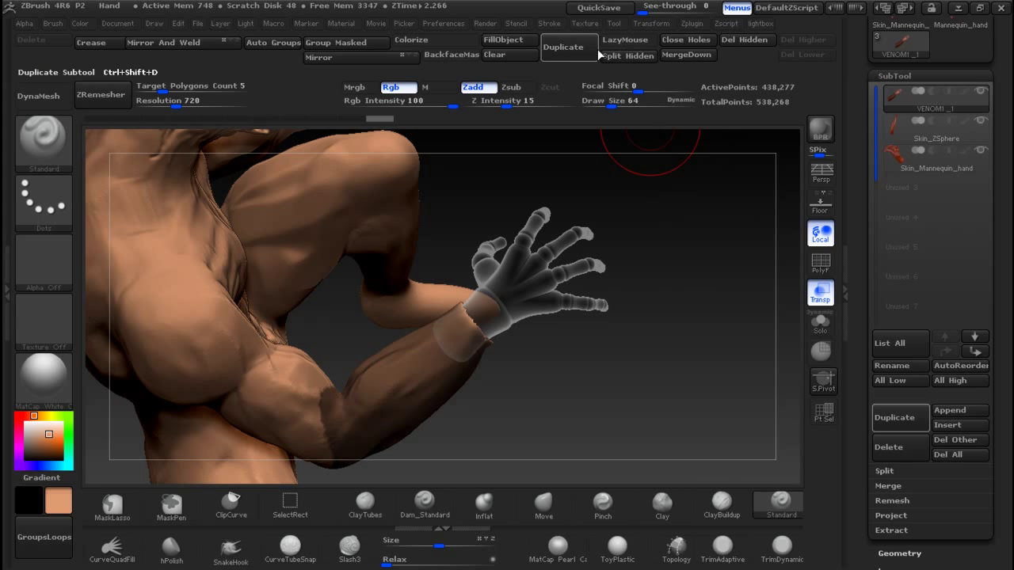
Step: Delete the hidden original hand and close the open hole at the end of the right forearm
{"action": "left_click", "coordinate": [744, 44]}
{"action": "left_click_drag", "start_coordinate": [663, 130], "coordinate": [661, 237]}
{"action": "left_click", "coordinate": [684, 40]}
{"action": "left_click_drag", "start_coordinate": [719, 290], "coordinate": [729, 280]}
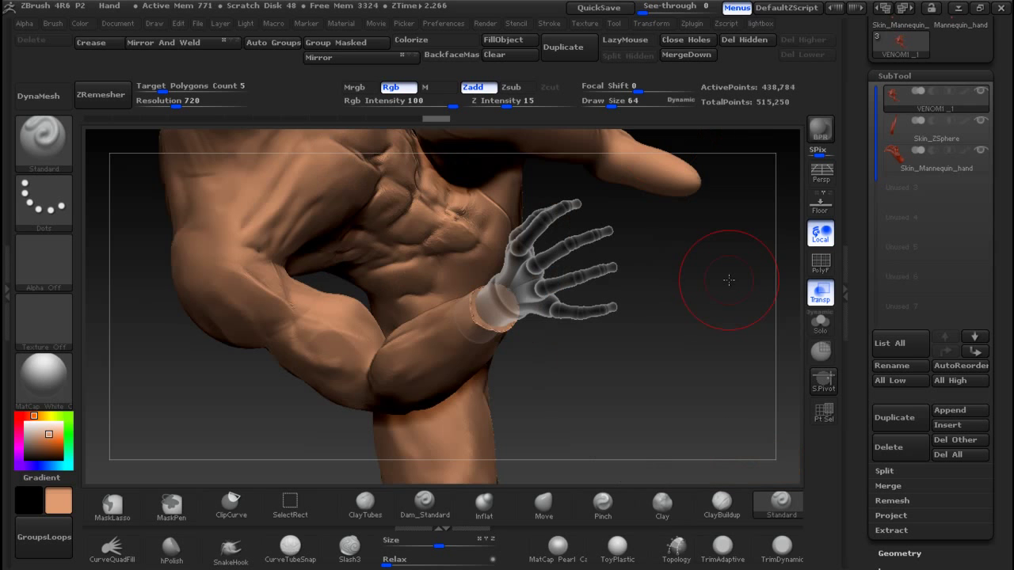
Step: Examine the claw hand's fit on the right forearm and the full body pose, then check the Venom reference in Firefox
{"action": "left_click_drag", "start_coordinate": [691, 311], "coordinate": [662, 281]}
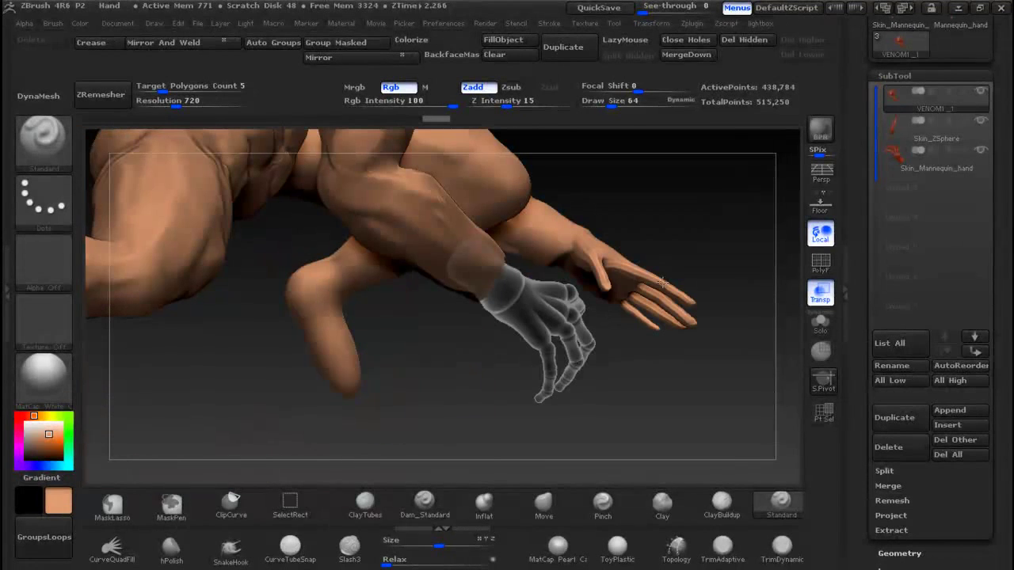
{"action": "right_click_drag", "start_coordinate": [711, 394], "coordinate": [655, 209], "text": "ctrl"}
{"action": "left_click_drag", "start_coordinate": [658, 262], "coordinate": [647, 291], "text": "alt"}
{"action": "mouse_move", "coordinate": [693, 324]}
{"action": "left_mouse_down"}
{"action": "mouse_move", "coordinate": [633, 341]}
{"action": "mouse_move", "coordinate": [679, 326]}
{"action": "left_mouse_up"}
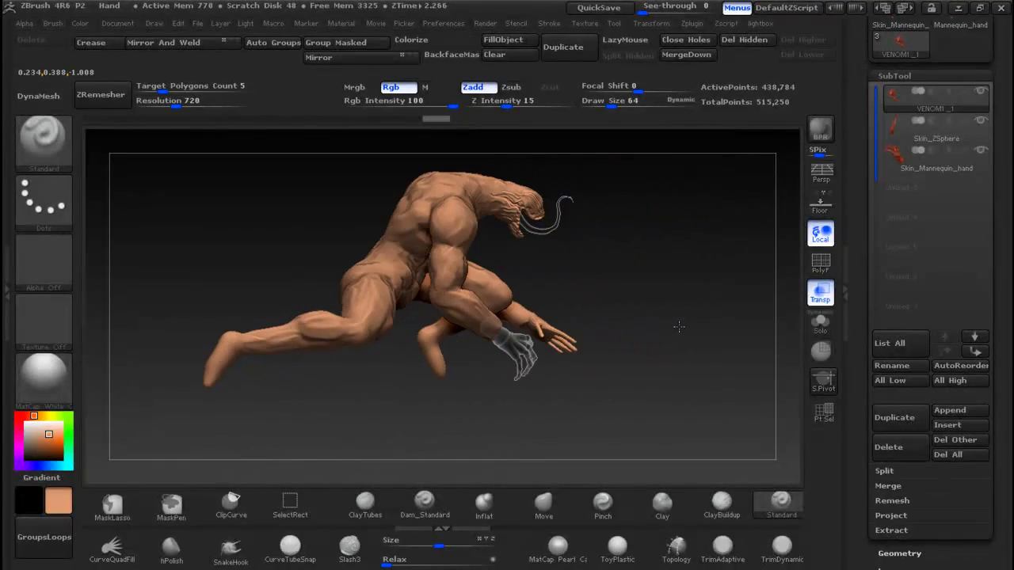
{"action": "key", "text": "alt+Tab"}
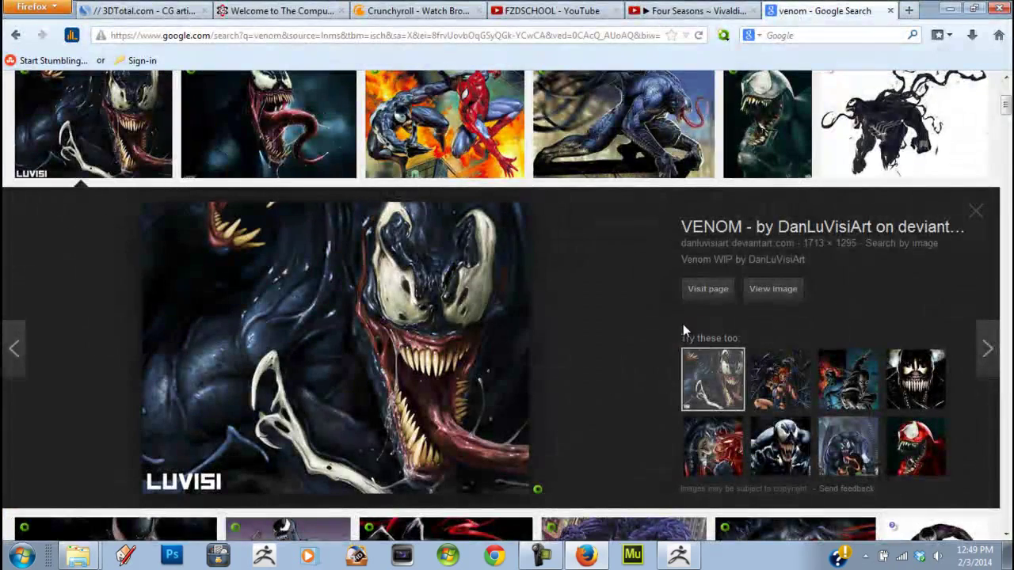
{"action": "key", "text": "alt+Tab"}
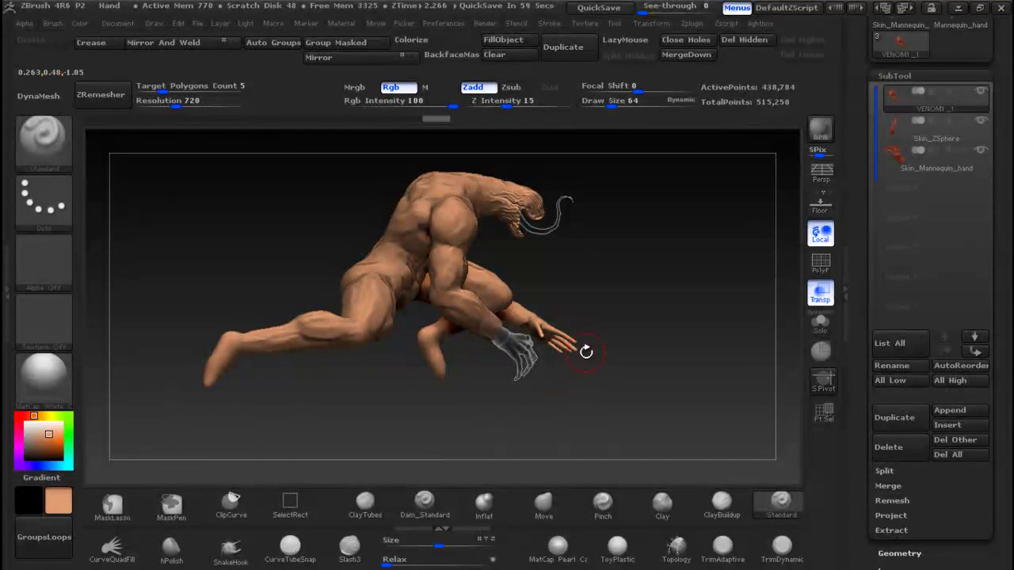
Step: Smooth the fingers and thumb of the body's original left hand
{"action": "left_click_drag", "start_coordinate": [615, 286], "coordinate": [561, 397]}
{"action": "mouse_move", "coordinate": [668, 264]}
{"action": "right_mouse_down", "text": "ctrl"}
{"action": "mouse_move", "coordinate": [692, 329]}
{"action": "mouse_move", "coordinate": [559, 407]}
{"action": "right_mouse_up", "text": "ctrl"}
{"action": "left_click_drag", "start_coordinate": [624, 346], "coordinate": [640, 285]}
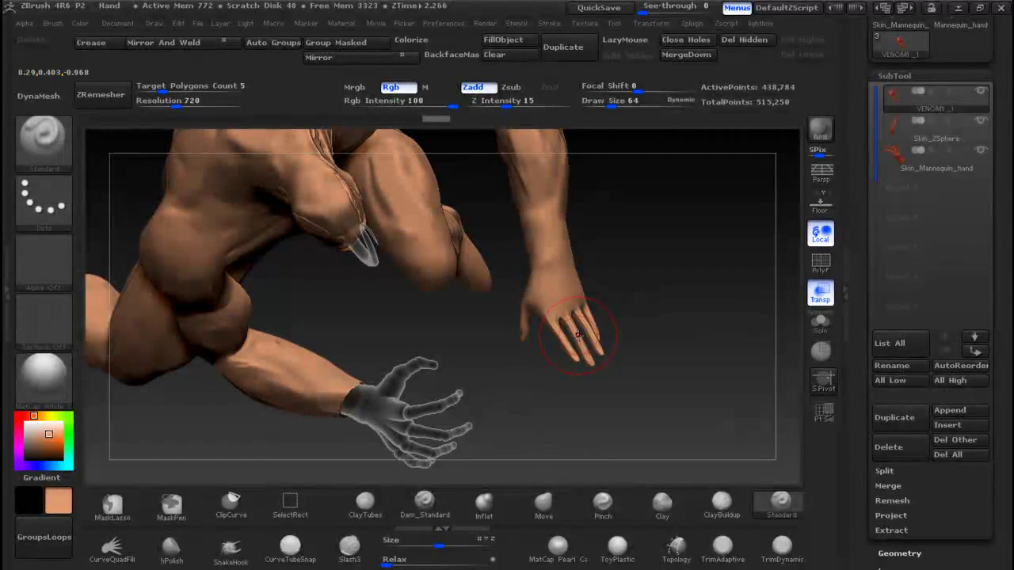
{"action": "left_click_drag", "start_coordinate": [625, 331], "coordinate": [603, 340]}
{"action": "right_click_drag", "start_coordinate": [603, 340], "coordinate": [647, 436], "text": "ctrl"}
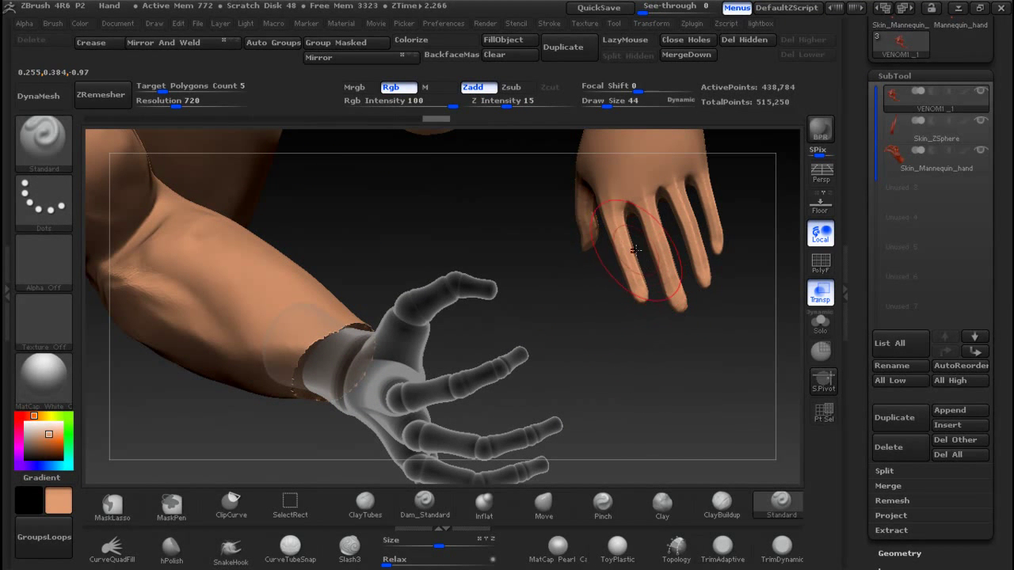
{"action": "key", "text": "shift"}
{"action": "mouse_move", "coordinate": [617, 234]}
{"action": "left_mouse_down", "text": "shift"}
{"action": "mouse_move", "coordinate": [650, 238]}
{"action": "mouse_move", "coordinate": [679, 208]}
{"action": "mouse_move", "coordinate": [706, 217]}
{"action": "left_mouse_up", "text": "shift"}
{"action": "left_click_drag", "start_coordinate": [654, 198], "coordinate": [654, 185], "text": "shift"}
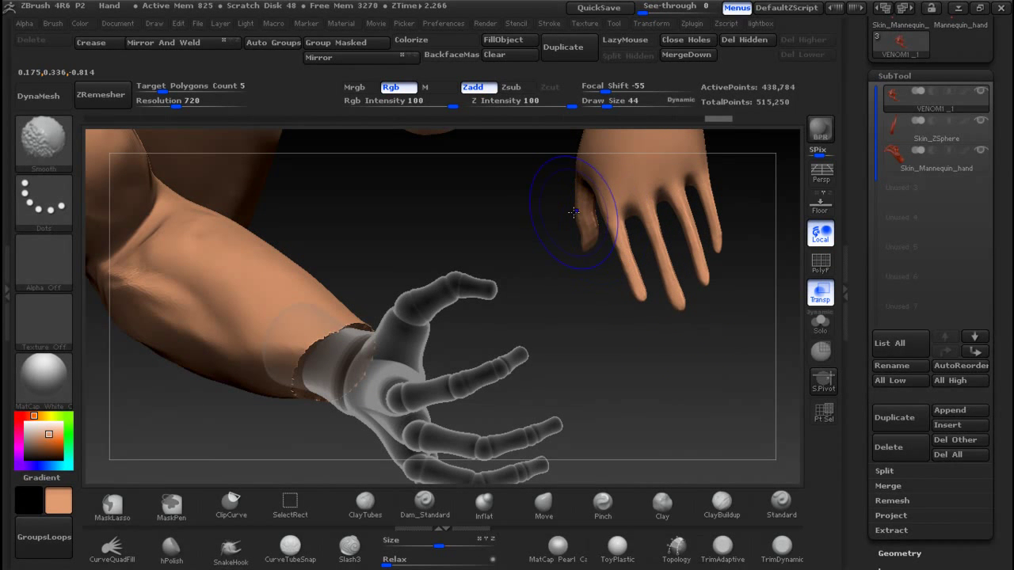
{"action": "mouse_move", "coordinate": [595, 249]}
{"action": "left_mouse_down"}
{"action": "mouse_move", "coordinate": [640, 233]}
{"action": "mouse_move", "coordinate": [664, 259]}
{"action": "mouse_move", "coordinate": [663, 226]}
{"action": "mouse_move", "coordinate": [681, 226]}
{"action": "left_mouse_up"}
Step: Mask the body's original left hand down to the wrist with the MaskLasso brush
{"action": "left_click_drag", "start_coordinate": [701, 180], "coordinate": [607, 332]}
{"action": "key", "text": "ctrl"}
{"action": "mouse_move", "coordinate": [593, 260]}
{"action": "left_mouse_down"}
{"action": "mouse_move", "coordinate": [539, 369]}
{"action": "mouse_move", "coordinate": [594, 301]}
{"action": "mouse_move", "coordinate": [607, 305]}
{"action": "left_mouse_up"}
{"action": "key", "text": "ctrl"}
{"action": "left_click_drag", "start_coordinate": [622, 411], "coordinate": [557, 388], "text": "ctrl"}
{"action": "left_click_drag", "start_coordinate": [510, 354], "coordinate": [507, 306], "text": "ctrl"}
{"action": "mouse_move", "coordinate": [511, 293]}
{"action": "left_mouse_down", "text": "ctrl"}
{"action": "mouse_move", "coordinate": [504, 258]}
{"action": "mouse_move", "coordinate": [610, 246]}
{"action": "mouse_move", "coordinate": [615, 262]}
{"action": "left_mouse_up", "text": "ctrl"}
{"action": "mouse_move", "coordinate": [641, 301]}
{"action": "left_mouse_down"}
{"action": "mouse_move", "coordinate": [725, 282]}
{"action": "mouse_move", "coordinate": [636, 296]}
{"action": "mouse_move", "coordinate": [647, 321]}
{"action": "mouse_move", "coordinate": [640, 335]}
{"action": "mouse_move", "coordinate": [675, 310]}
{"action": "left_mouse_up"}
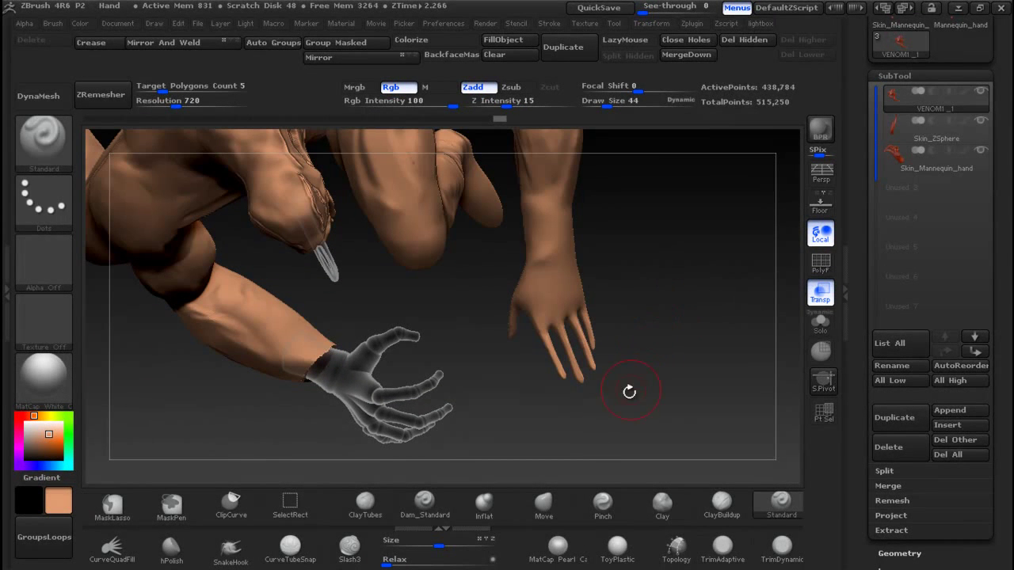
{"action": "mouse_move", "coordinate": [615, 404]}
{"action": "left_mouse_down", "text": "ctrl"}
{"action": "mouse_move", "coordinate": [479, 352]}
{"action": "mouse_move", "coordinate": [495, 287]}
{"action": "mouse_move", "coordinate": [521, 244]}
{"action": "mouse_move", "coordinate": [586, 227]}
{"action": "mouse_move", "coordinate": [668, 301]}
{"action": "mouse_move", "coordinate": [666, 341]}
{"action": "left_mouse_up", "text": "ctrl"}
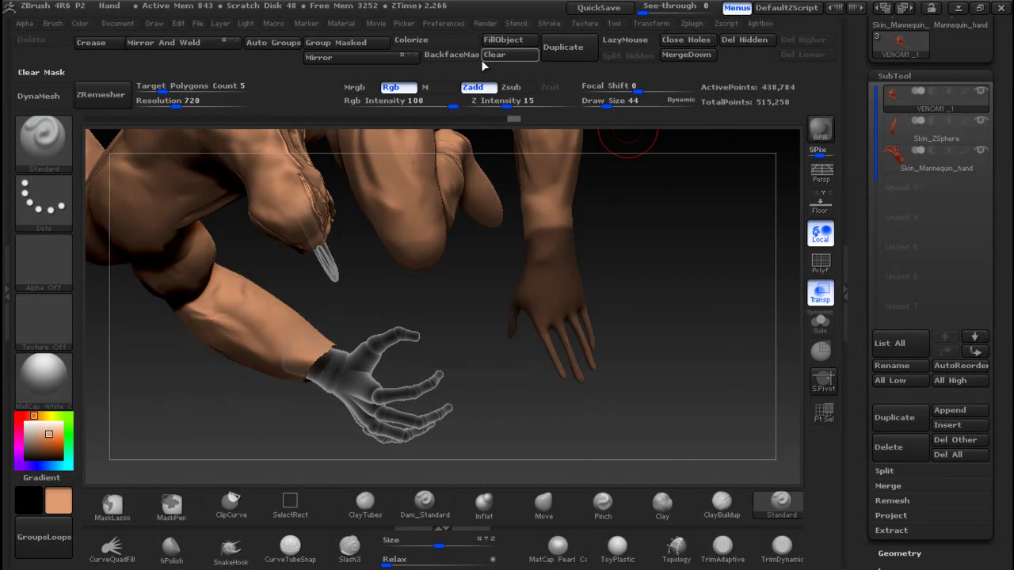
Step: Turn the masked left hand into its own polygroup and hide that group, leaving the rest of the body shown
{"action": "left_click", "coordinate": [357, 45]}
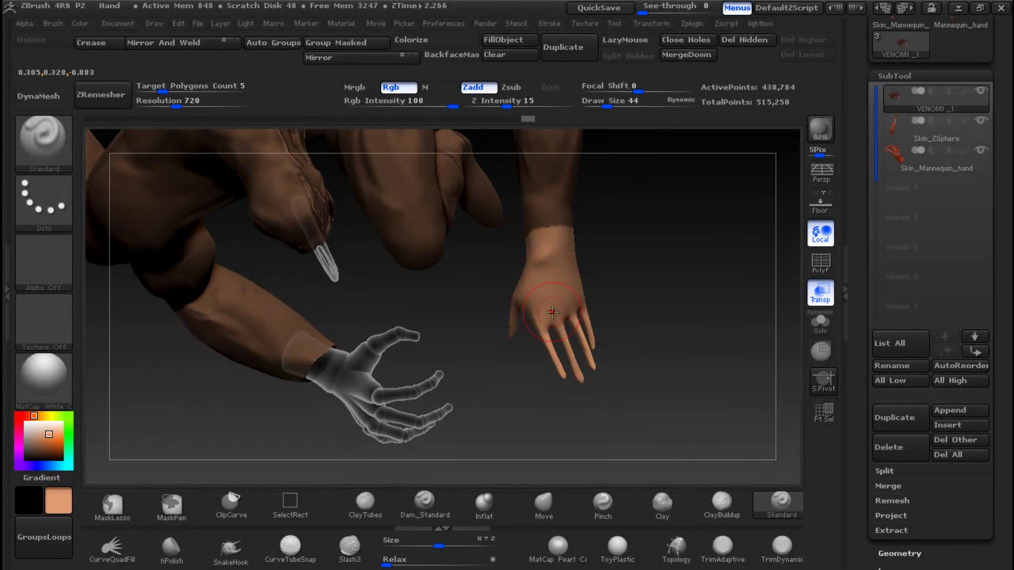
{"action": "left_click", "coordinate": [559, 279], "text": "ctrl+shift"}
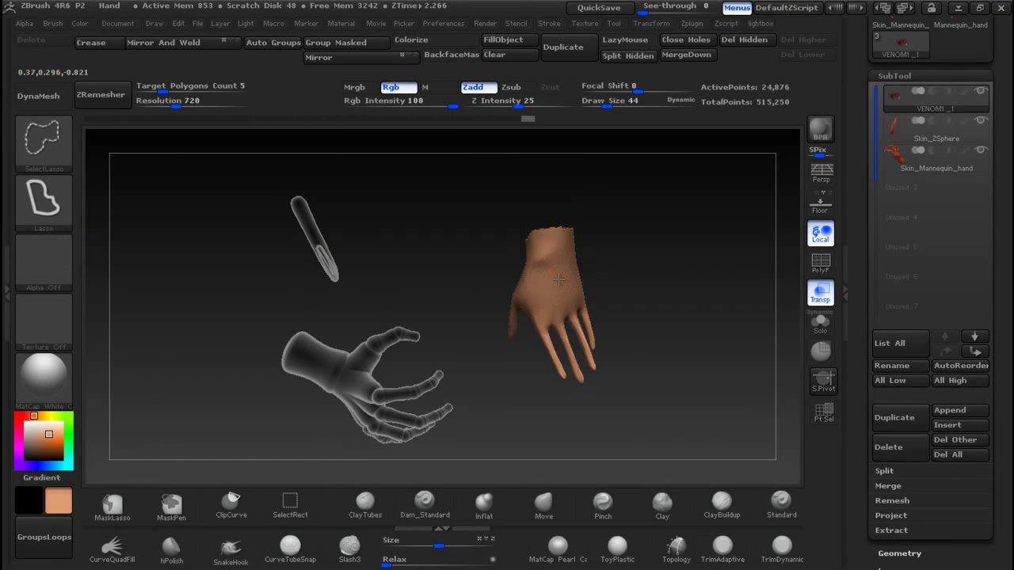
{"action": "left_click", "coordinate": [558, 278], "text": "ctrl+shift"}
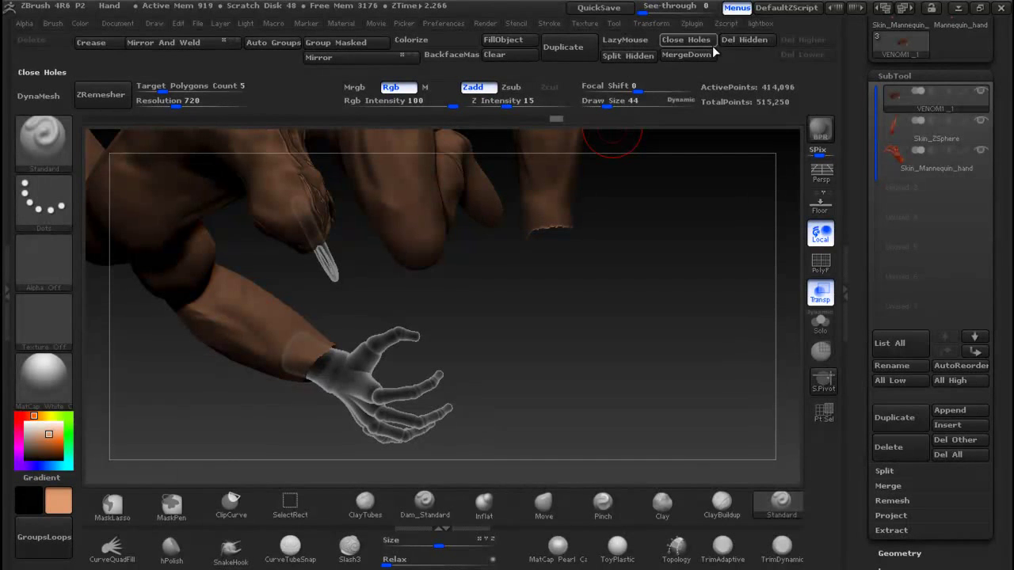
Step: Delete the hidden left hand and close the open hole at the end of the left forearm
{"action": "left_click", "coordinate": [744, 39]}
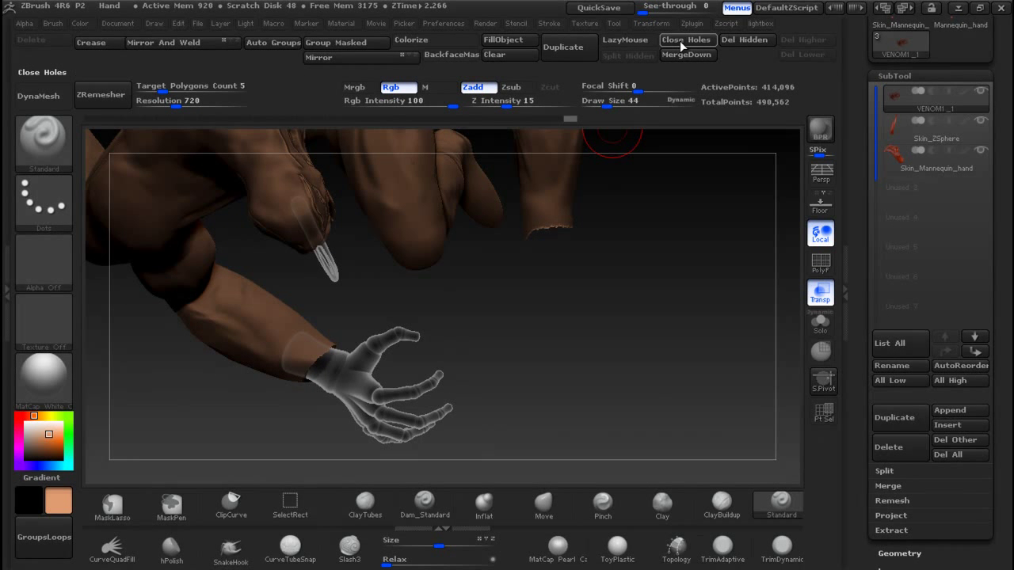
{"action": "left_click_drag", "start_coordinate": [591, 343], "coordinate": [648, 222]}
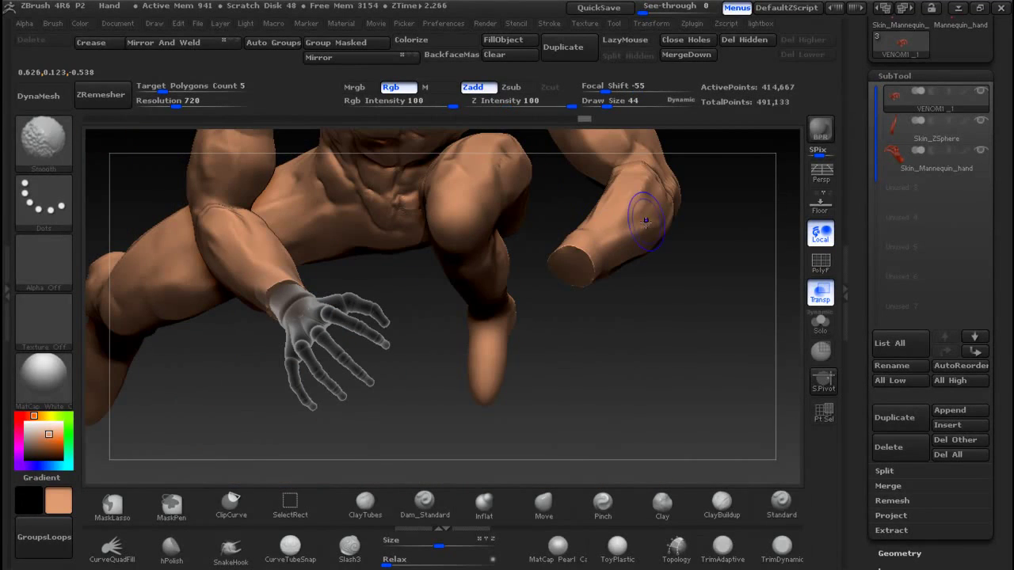
Step: Save the Venom tool over the existing VENOM1_1.ztl file
{"action": "left_click", "coordinate": [944, 182]}
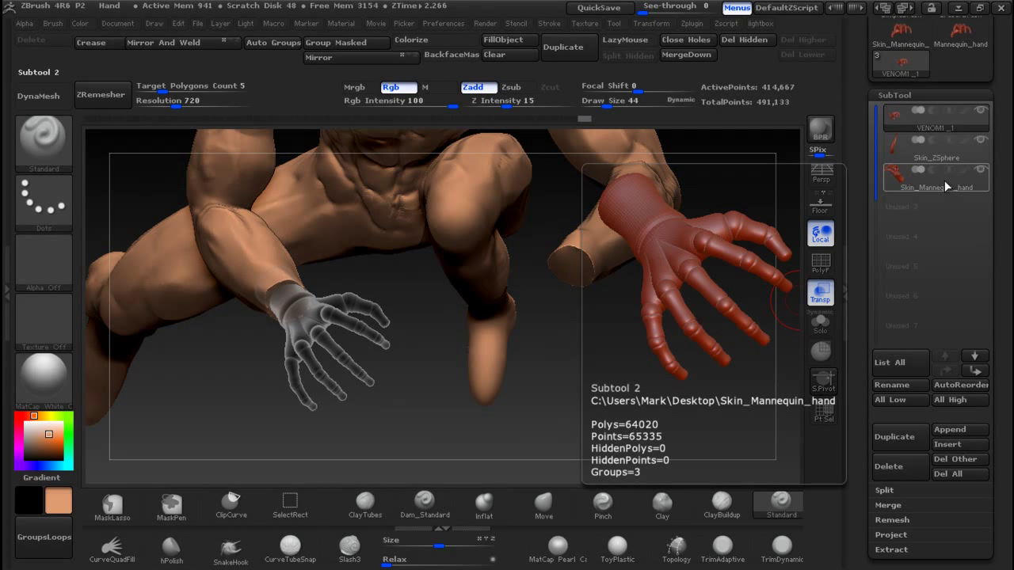
{"action": "left_click_drag", "start_coordinate": [1001, 127], "coordinate": [1009, 268]}
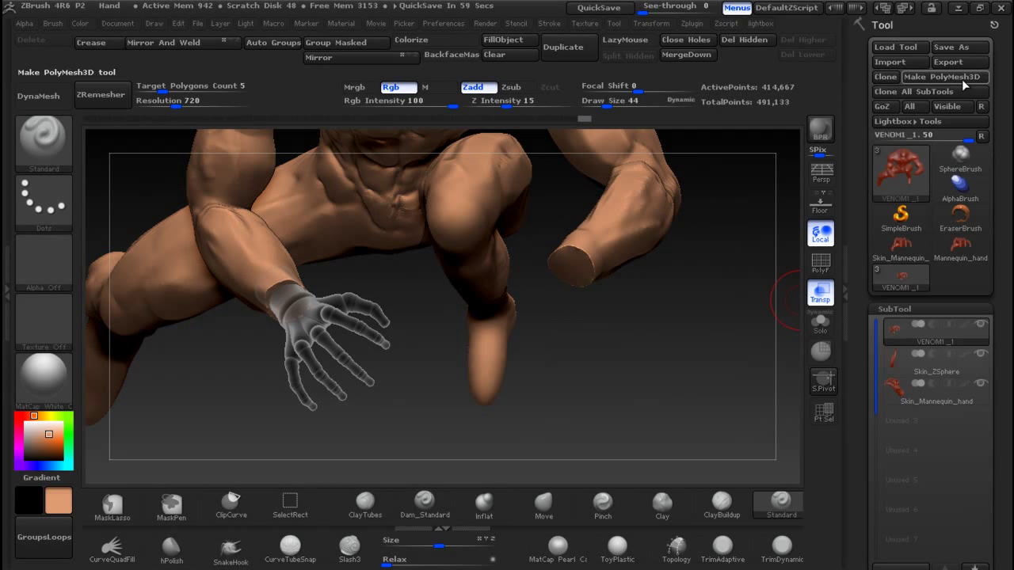
{"action": "left_click", "coordinate": [953, 47]}
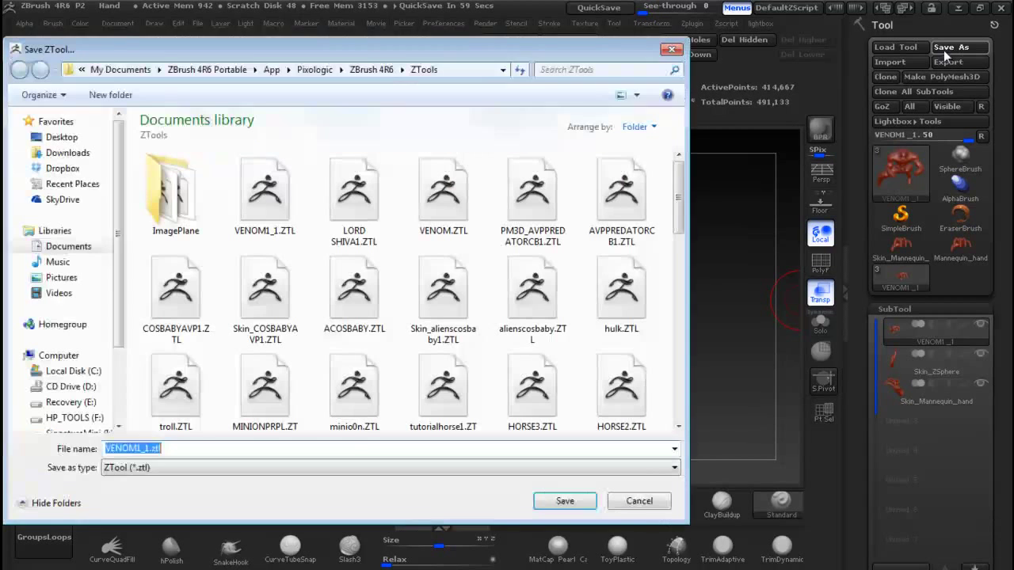
{"action": "left_click", "coordinate": [565, 500]}
{"action": "left_click", "coordinate": [561, 286]}
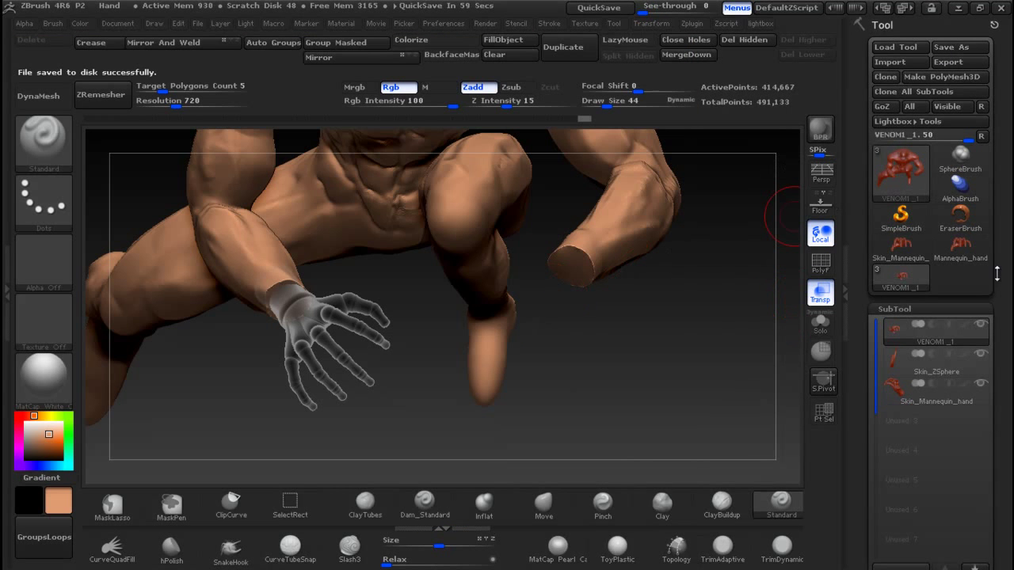
Step: Open the Hand.ZPR mannequin project from Lightbox without saving changes to the current project
{"action": "mouse_move", "coordinate": [972, 260]}
{"action": "mouse_move", "coordinate": [897, 274]}
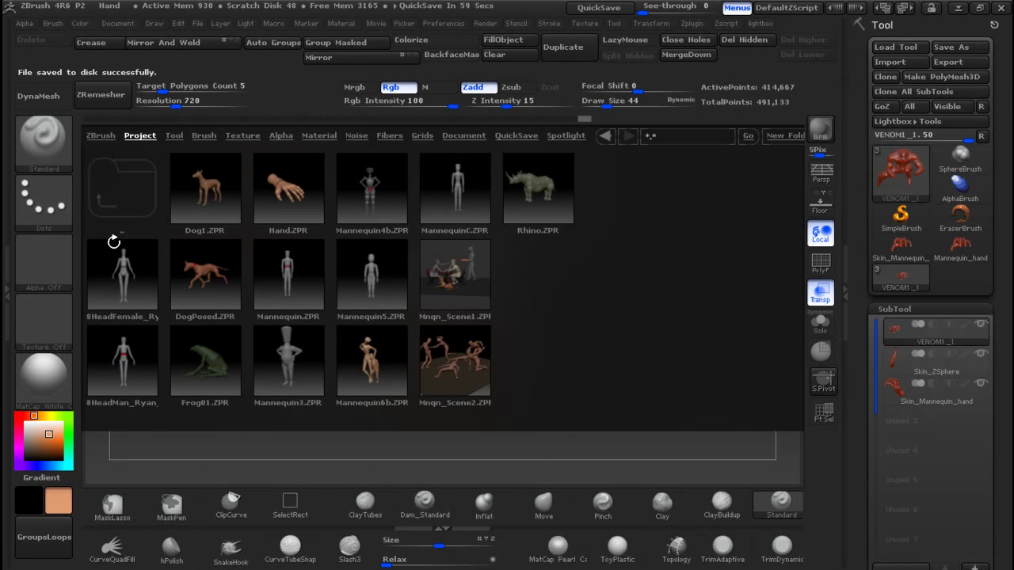
{"action": "double_click", "coordinate": [308, 208]}
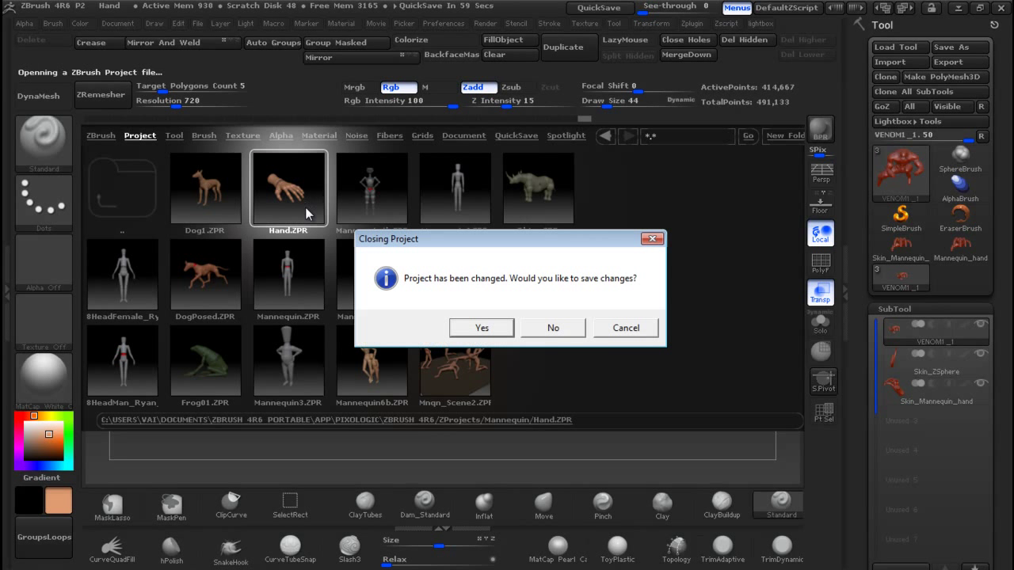
{"action": "left_click", "coordinate": [550, 331]}
{"action": "left_click_drag", "start_coordinate": [625, 285], "coordinate": [607, 299]}
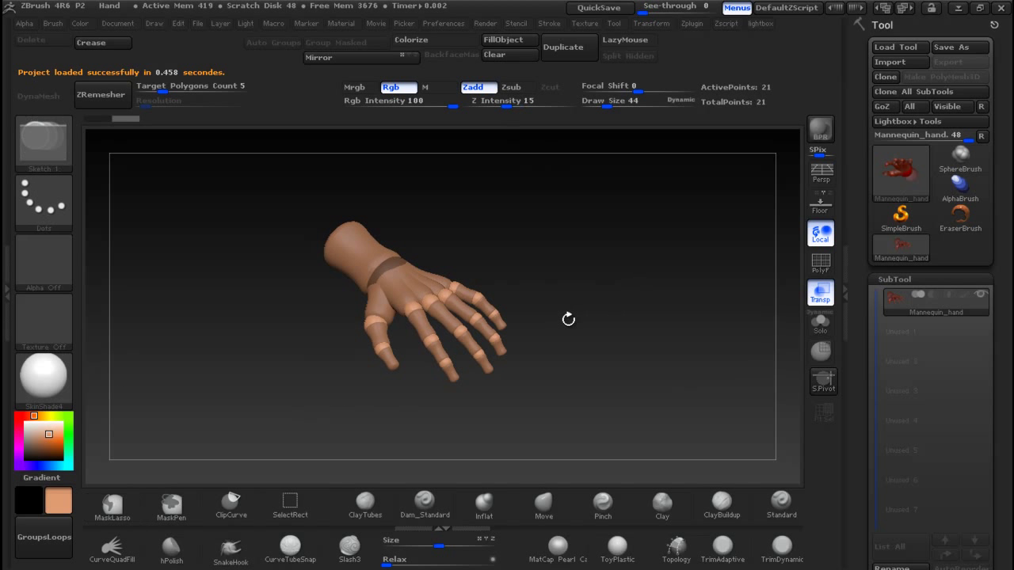
Step: Switch to Firefox and enlarge the crouching Venom picture to study its hand poses
{"action": "key", "text": "alt+Tab"}
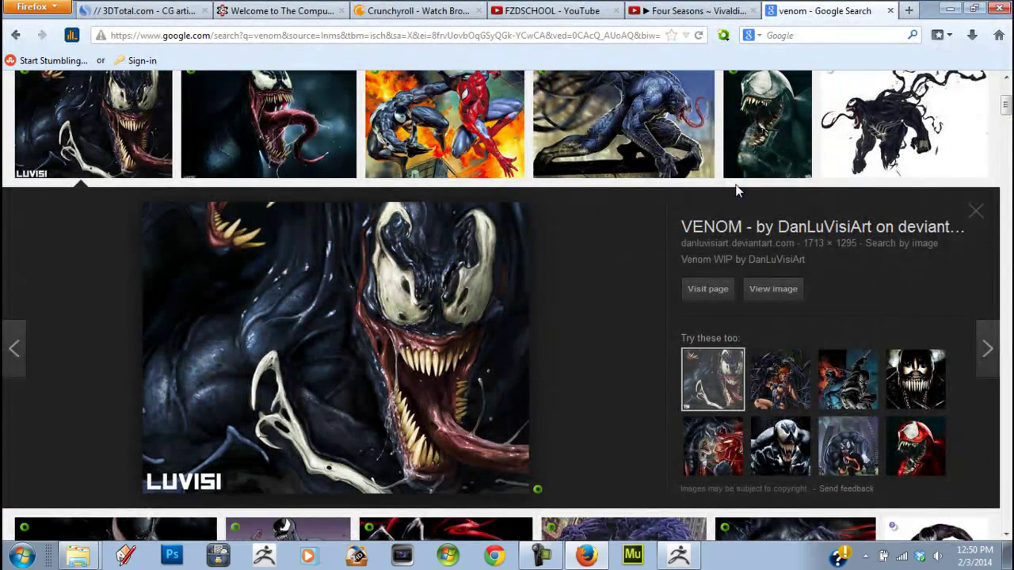
{"action": "left_click", "coordinate": [700, 161]}
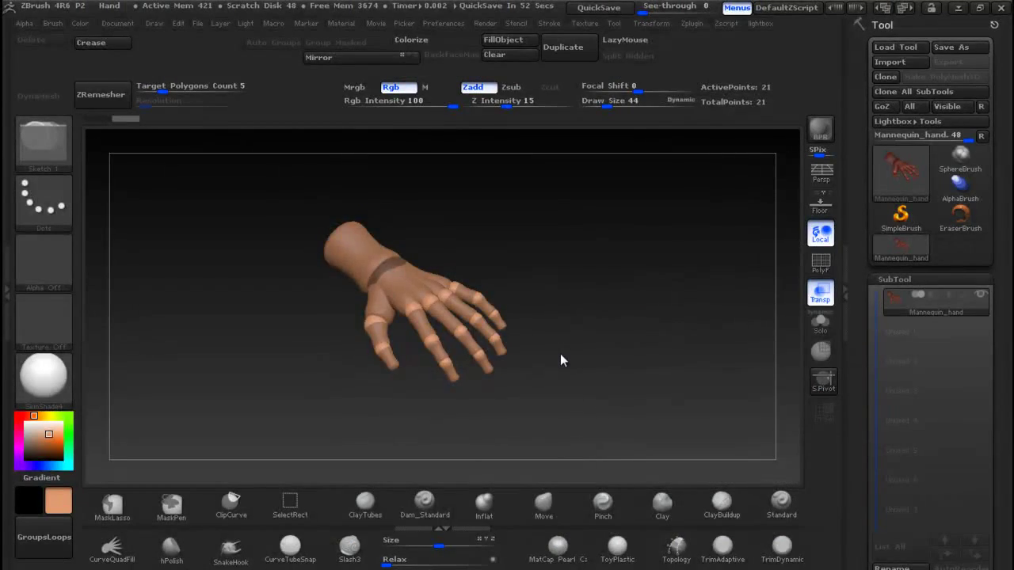
Step: Rotate the mannequin hand's forearm downward at the wrist so the wrist bends as in the crouching pose
{"action": "left_click_drag", "start_coordinate": [560, 357], "coordinate": [623, 329]}
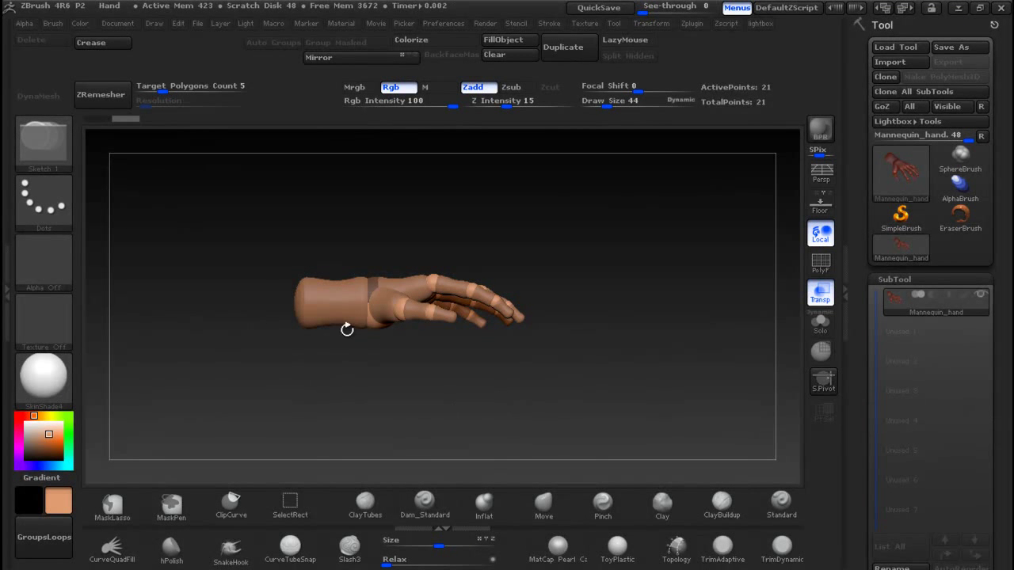
{"action": "key", "text": "r"}
{"action": "left_click_drag", "start_coordinate": [321, 300], "coordinate": [368, 238]}
{"action": "left_click_drag", "start_coordinate": [367, 298], "coordinate": [297, 321]}
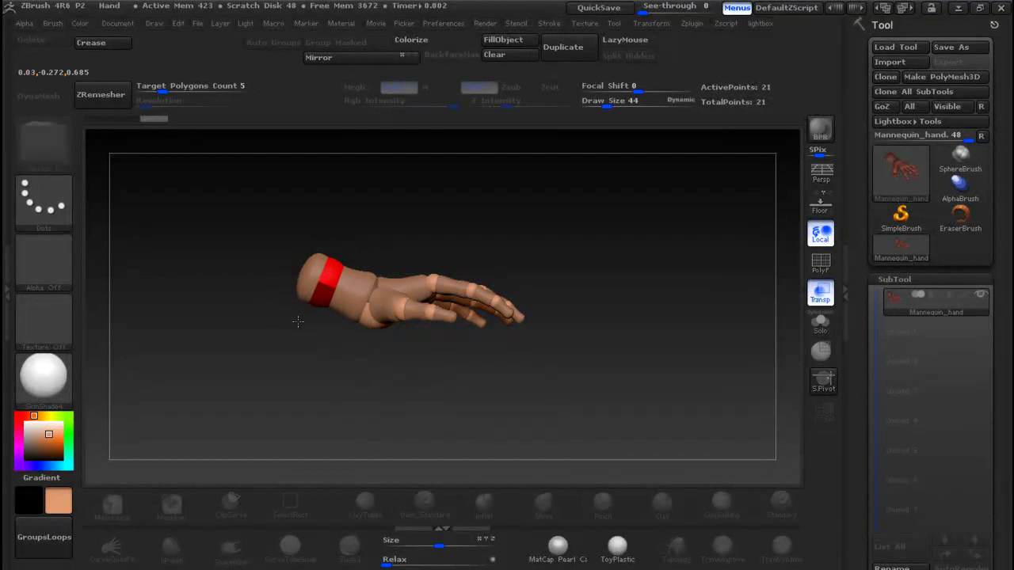
{"action": "left_click_drag", "start_coordinate": [372, 300], "coordinate": [376, 287]}
{"action": "mouse_move", "coordinate": [427, 311]}
{"action": "left_mouse_down"}
{"action": "mouse_move", "coordinate": [423, 328]}
{"action": "mouse_move", "coordinate": [426, 316]}
{"action": "left_mouse_up"}
{"action": "mouse_move", "coordinate": [471, 291]}
{"action": "left_mouse_down"}
{"action": "mouse_move", "coordinate": [467, 313]}
{"action": "mouse_move", "coordinate": [472, 296]}
{"action": "left_mouse_up"}
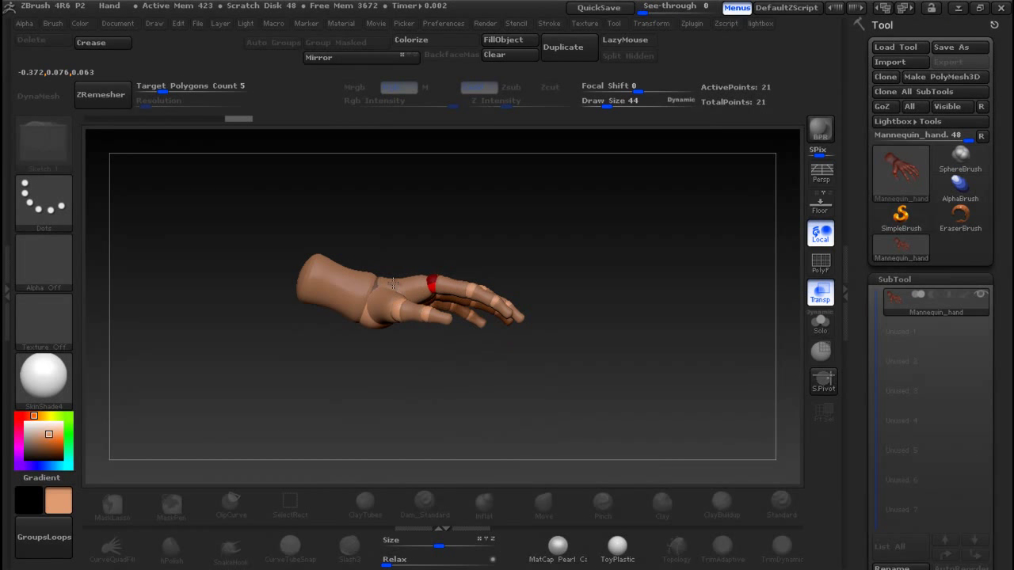
{"action": "left_click_drag", "start_coordinate": [441, 247], "coordinate": [443, 222]}
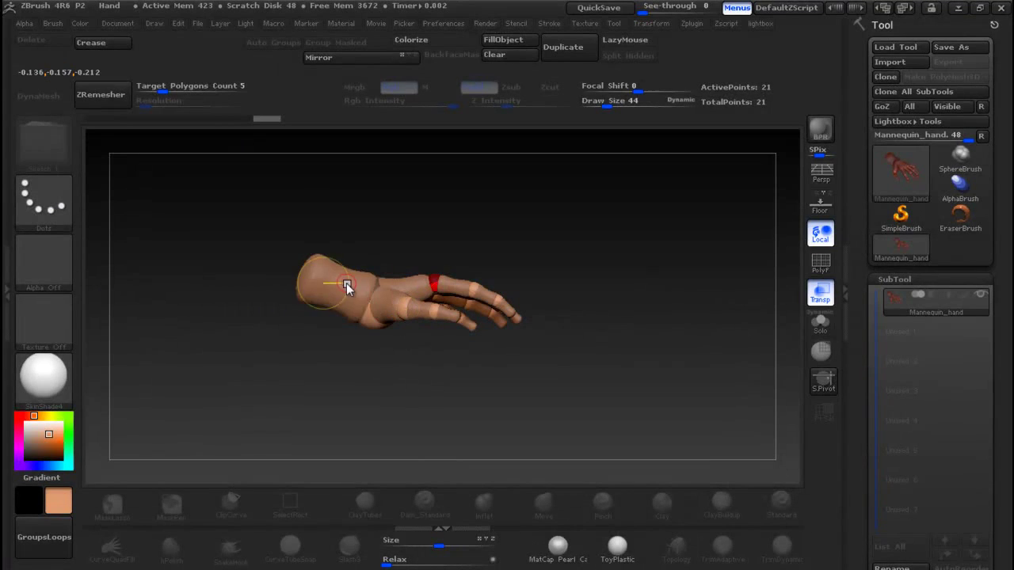
{"action": "left_click_drag", "start_coordinate": [346, 283], "coordinate": [363, 391]}
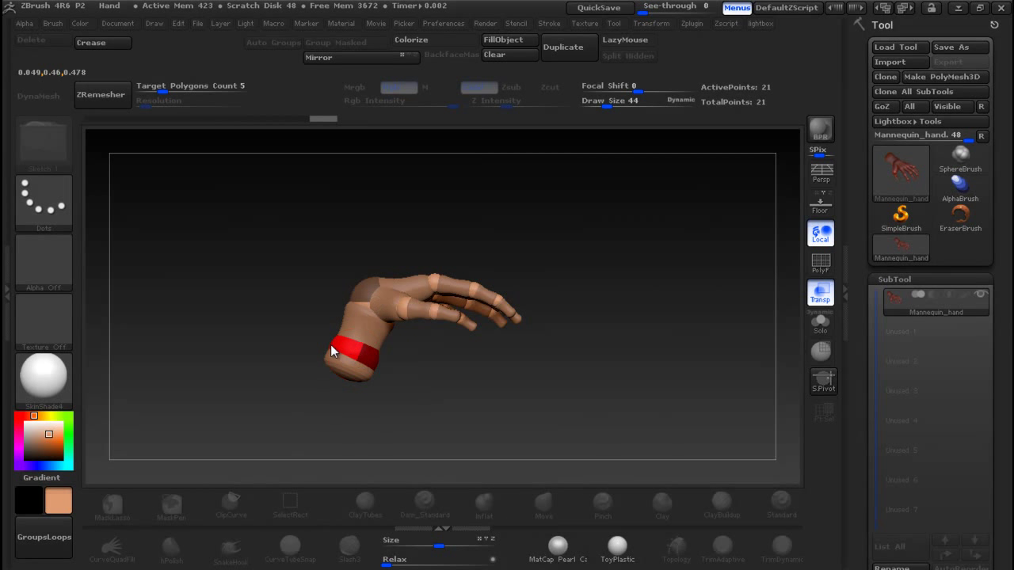
{"action": "mouse_move", "coordinate": [350, 364]}
{"action": "left_mouse_down"}
{"action": "mouse_move", "coordinate": [357, 316]}
{"action": "mouse_move", "coordinate": [347, 300]}
{"action": "mouse_move", "coordinate": [365, 314]}
{"action": "mouse_move", "coordinate": [343, 326]}
{"action": "mouse_move", "coordinate": [358, 336]}
{"action": "left_mouse_up"}
{"action": "left_click_drag", "start_coordinate": [406, 238], "coordinate": [416, 204]}
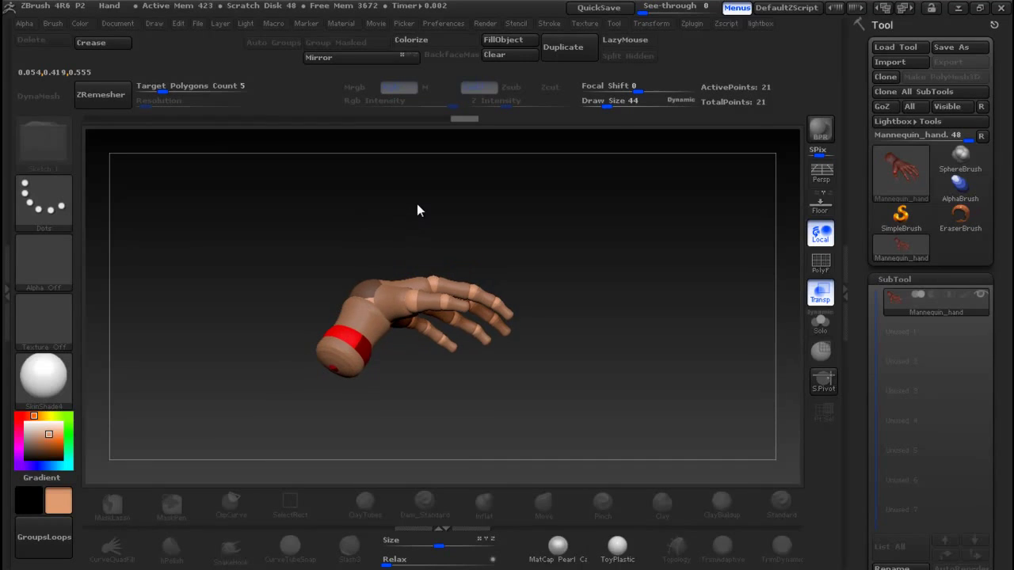
Step: Check the crouching Venom reference in Firefox and bend the mannequin's index finger joints into a claw pose
{"action": "key", "text": "alt+Tab"}
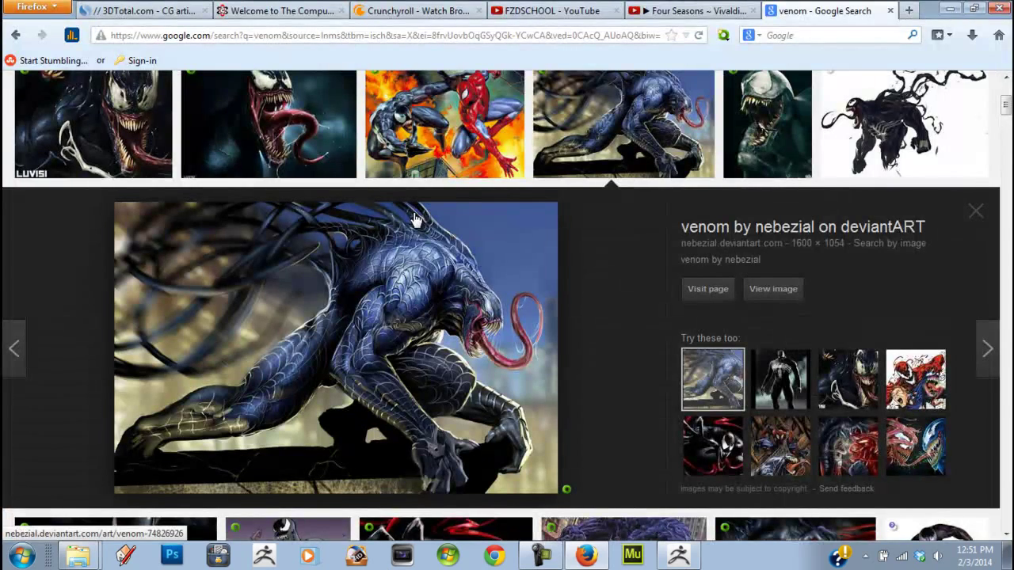
{"action": "key", "text": "alt+Tab"}
{"action": "mouse_move", "coordinate": [420, 213]}
{"action": "left_mouse_down"}
{"action": "mouse_move", "coordinate": [427, 264]}
{"action": "mouse_move", "coordinate": [411, 278]}
{"action": "mouse_move", "coordinate": [402, 258]}
{"action": "mouse_move", "coordinate": [445, 260]}
{"action": "mouse_move", "coordinate": [471, 301]}
{"action": "left_mouse_up"}
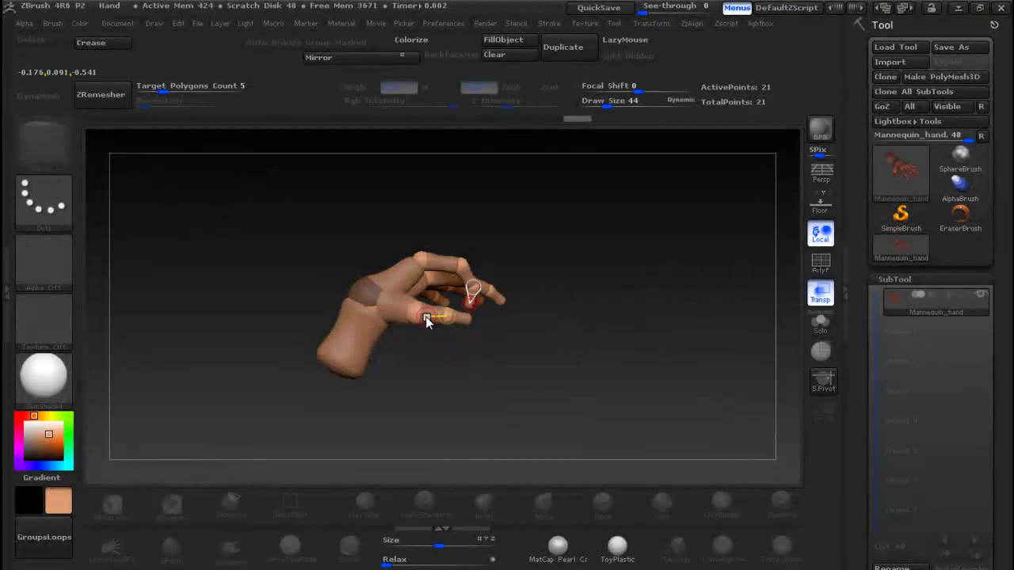
{"action": "left_click_drag", "start_coordinate": [511, 227], "coordinate": [558, 230]}
{"action": "left_click_drag", "start_coordinate": [464, 256], "coordinate": [479, 281]}
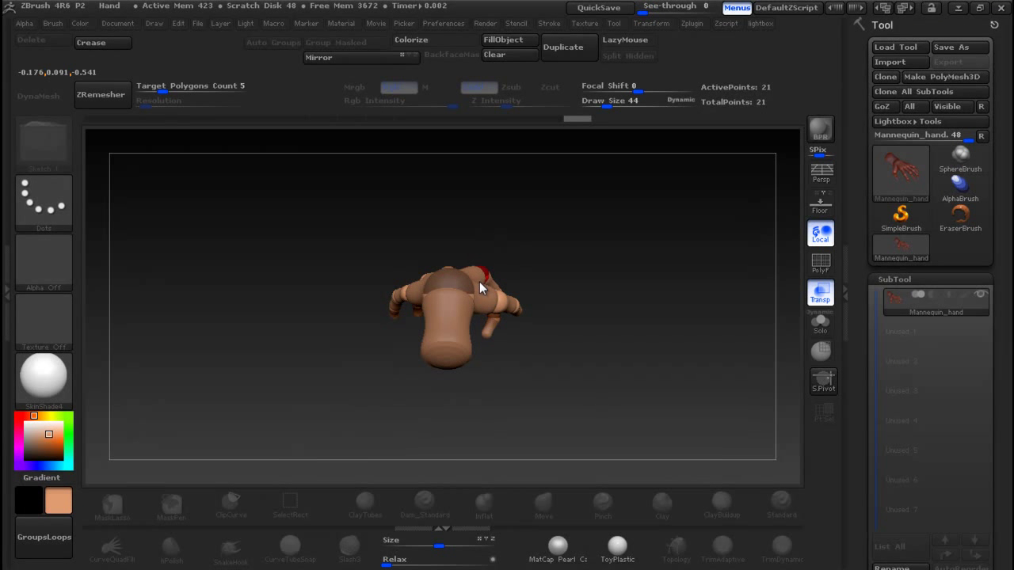
Step: Reposition the mannequin hand's index finger at its knuckle and adjust the thumb joints to spread the thumb from the palm
{"action": "left_click_drag", "start_coordinate": [488, 236], "coordinate": [491, 293]}
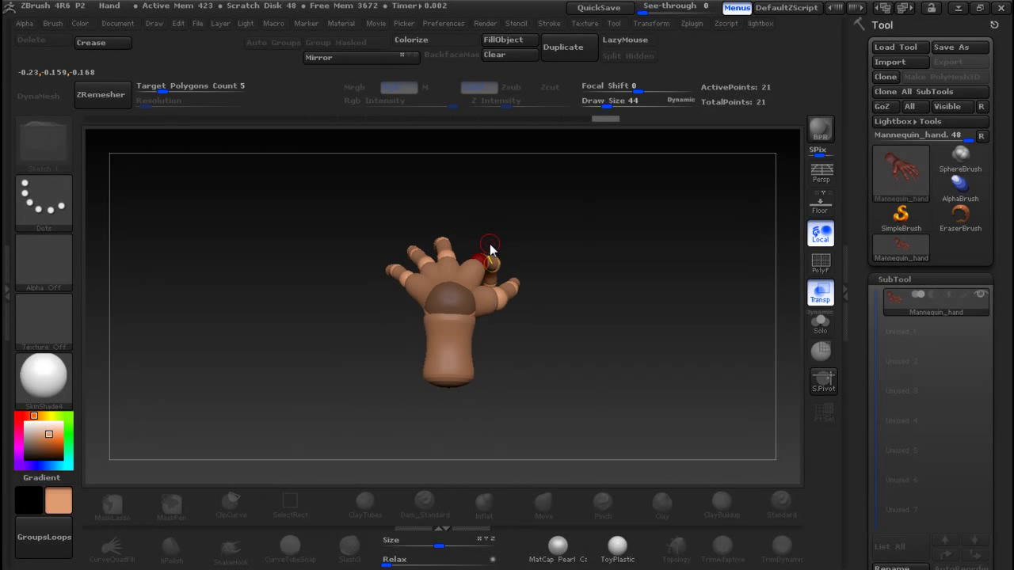
{"action": "mouse_move", "coordinate": [492, 258]}
{"action": "left_mouse_down"}
{"action": "mouse_move", "coordinate": [485, 244]}
{"action": "mouse_move", "coordinate": [515, 209]}
{"action": "mouse_move", "coordinate": [515, 272]}
{"action": "mouse_move", "coordinate": [527, 294]}
{"action": "mouse_move", "coordinate": [534, 282]}
{"action": "left_mouse_up"}
{"action": "mouse_move", "coordinate": [546, 229]}
{"action": "left_mouse_down"}
{"action": "mouse_move", "coordinate": [566, 275]}
{"action": "mouse_move", "coordinate": [462, 274]}
{"action": "left_mouse_up"}
{"action": "left_click_drag", "start_coordinate": [525, 284], "coordinate": [521, 293]}
{"action": "key", "text": "ctrl+z"}
{"action": "left_click_drag", "start_coordinate": [625, 253], "coordinate": [528, 285]}
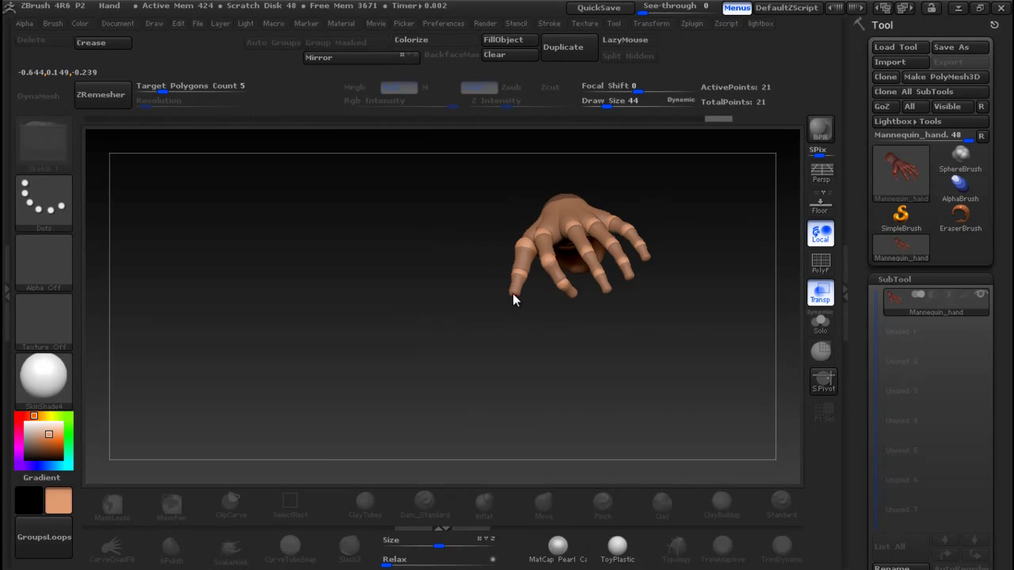
{"action": "left_click", "coordinate": [530, 274]}
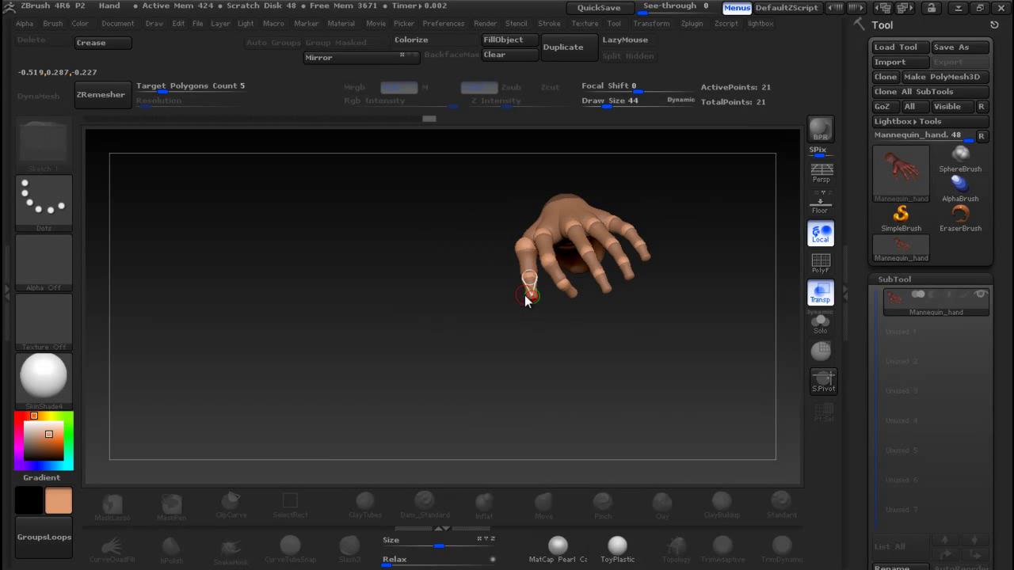
{"action": "left_click_drag", "start_coordinate": [493, 276], "coordinate": [606, 263]}
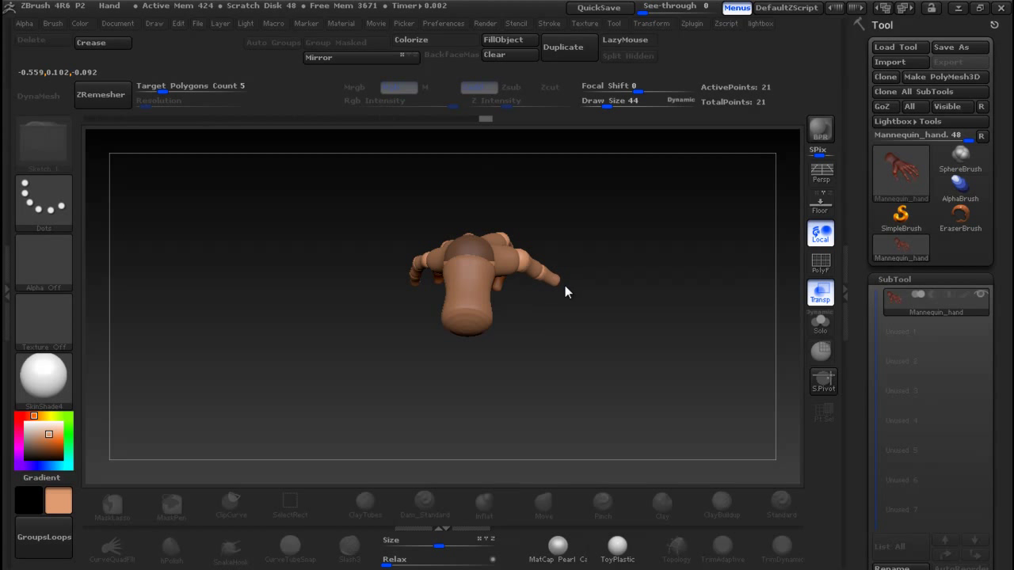
Step: Curl the mannequin hand's little finger and ring finger inward at their joints into a claw pose
{"action": "mouse_move", "coordinate": [539, 319]}
{"action": "left_mouse_down"}
{"action": "mouse_move", "coordinate": [518, 224]}
{"action": "mouse_move", "coordinate": [552, 258]}
{"action": "mouse_move", "coordinate": [552, 278]}
{"action": "mouse_move", "coordinate": [469, 292]}
{"action": "mouse_move", "coordinate": [719, 274]}
{"action": "left_mouse_up"}
{"action": "left_click_drag", "start_coordinate": [690, 320], "coordinate": [604, 313]}
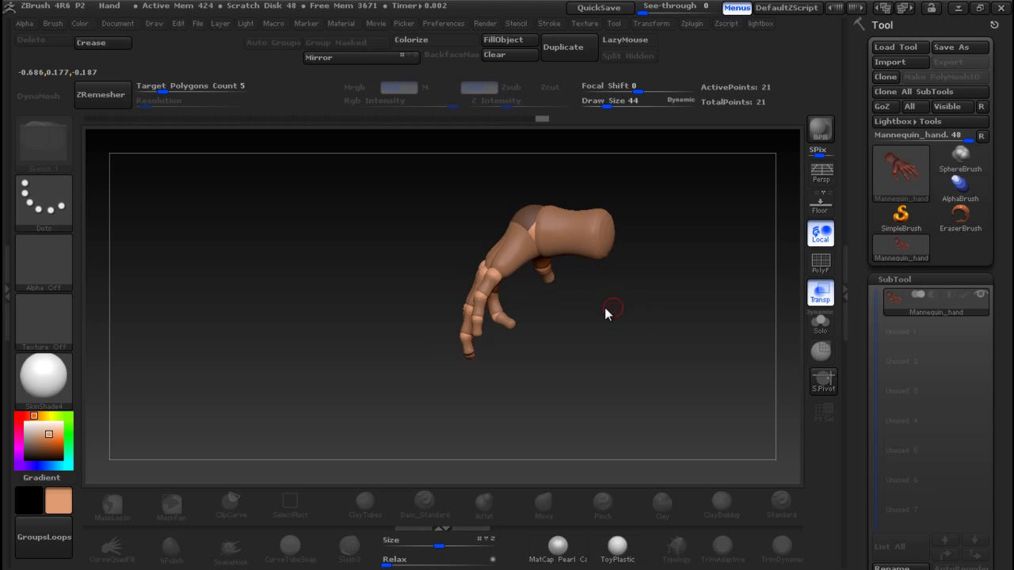
{"action": "left_click_drag", "start_coordinate": [493, 317], "coordinate": [520, 317]}
{"action": "left_click", "coordinate": [527, 311]}
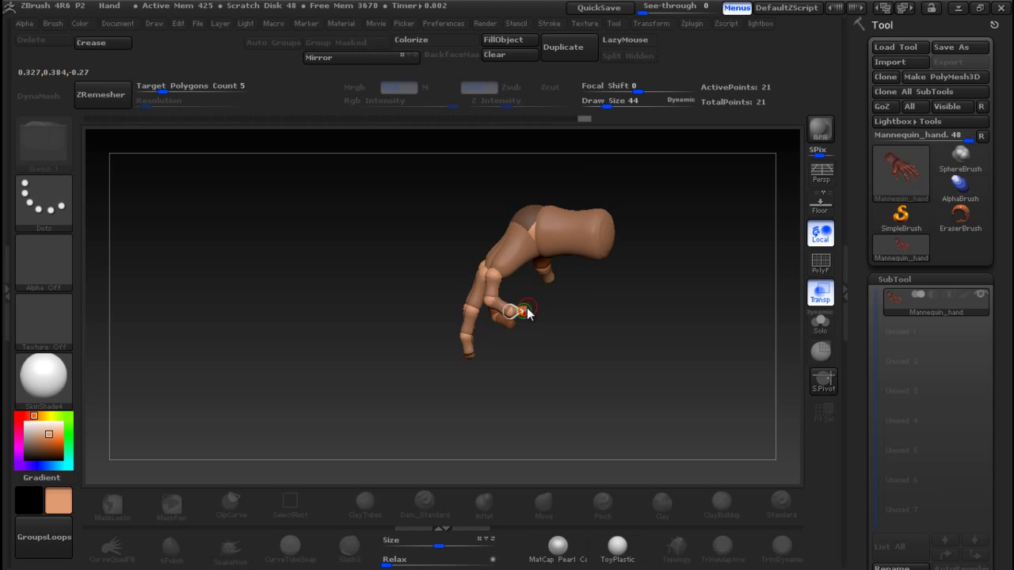
{"action": "left_click_drag", "start_coordinate": [473, 292], "coordinate": [494, 303]}
{"action": "left_click", "coordinate": [528, 327]}
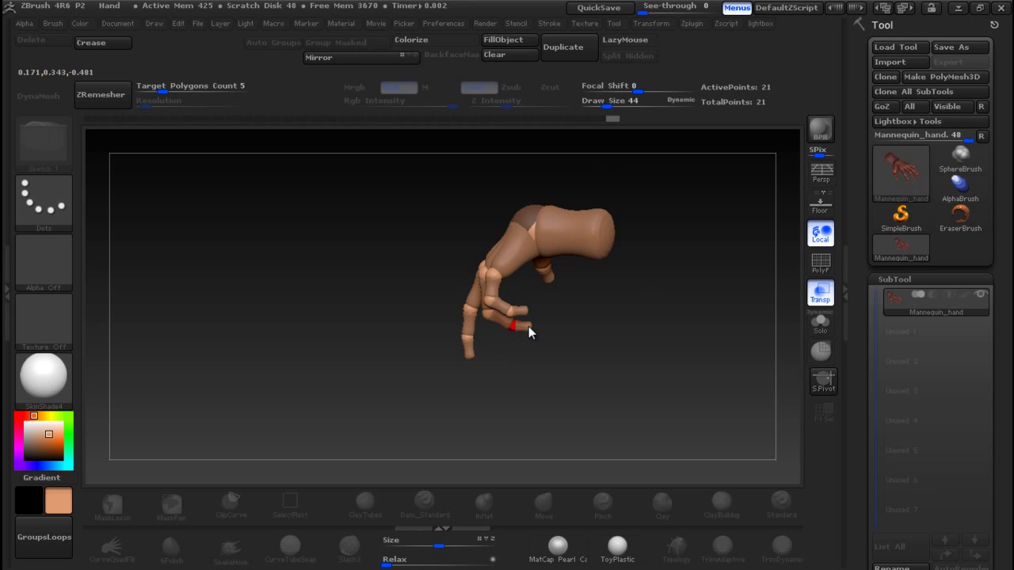
{"action": "left_click", "coordinate": [535, 321]}
{"action": "left_click", "coordinate": [514, 323]}
{"action": "left_click_drag", "start_coordinate": [512, 377], "coordinate": [535, 370]}
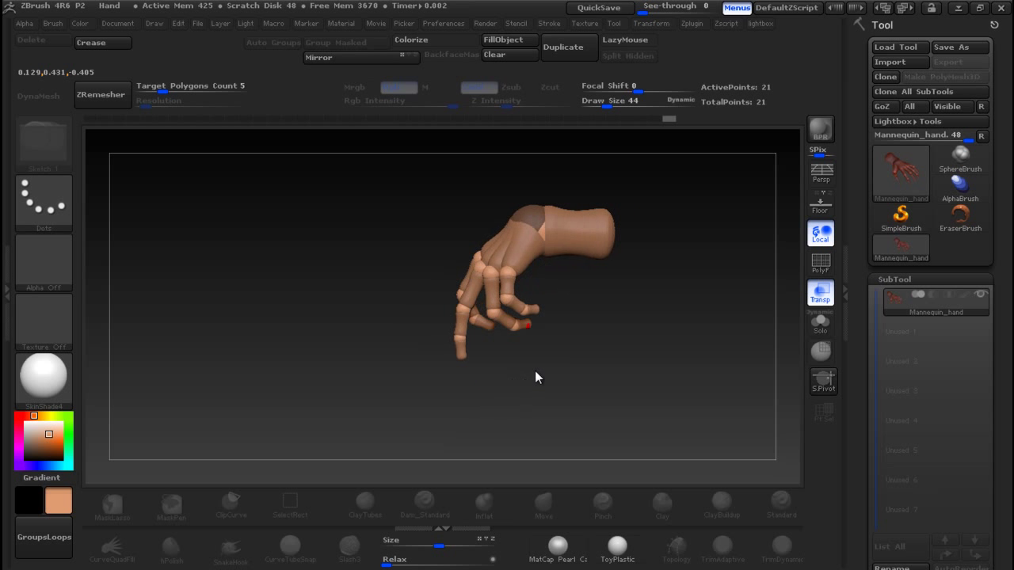
Step: Curl the middle finger's joints inward to match the neighbouring clawed fingers
{"action": "mouse_move", "coordinate": [470, 297]}
{"action": "left_mouse_down"}
{"action": "mouse_move", "coordinate": [478, 294]}
{"action": "mouse_move", "coordinate": [475, 333]}
{"action": "mouse_move", "coordinate": [496, 329]}
{"action": "mouse_move", "coordinate": [505, 362]}
{"action": "mouse_move", "coordinate": [538, 352]}
{"action": "mouse_move", "coordinate": [493, 320]}
{"action": "mouse_move", "coordinate": [503, 318]}
{"action": "left_mouse_up"}
{"action": "left_click_drag", "start_coordinate": [513, 280], "coordinate": [505, 283]}
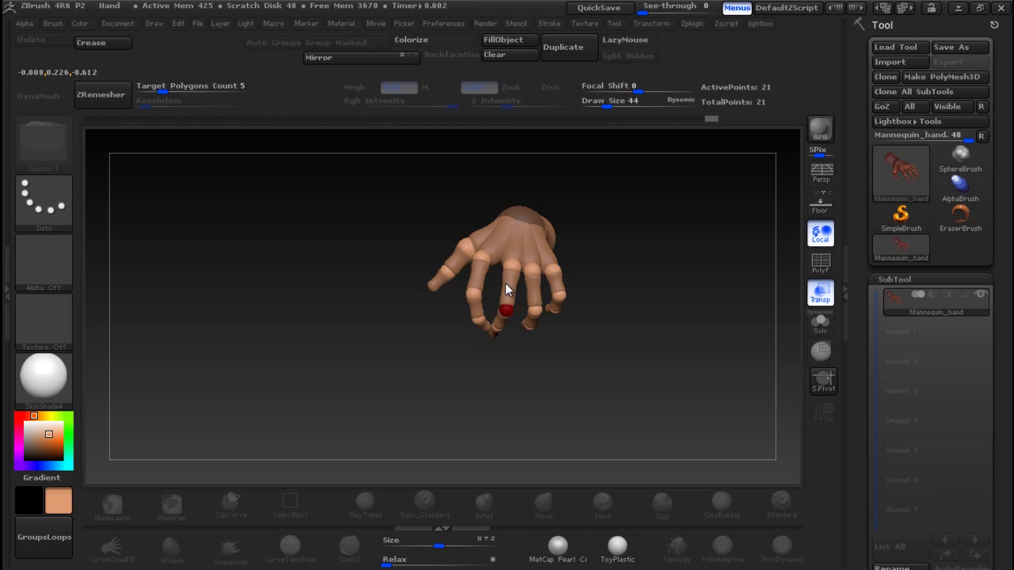
{"action": "left_click_drag", "start_coordinate": [504, 328], "coordinate": [590, 356]}
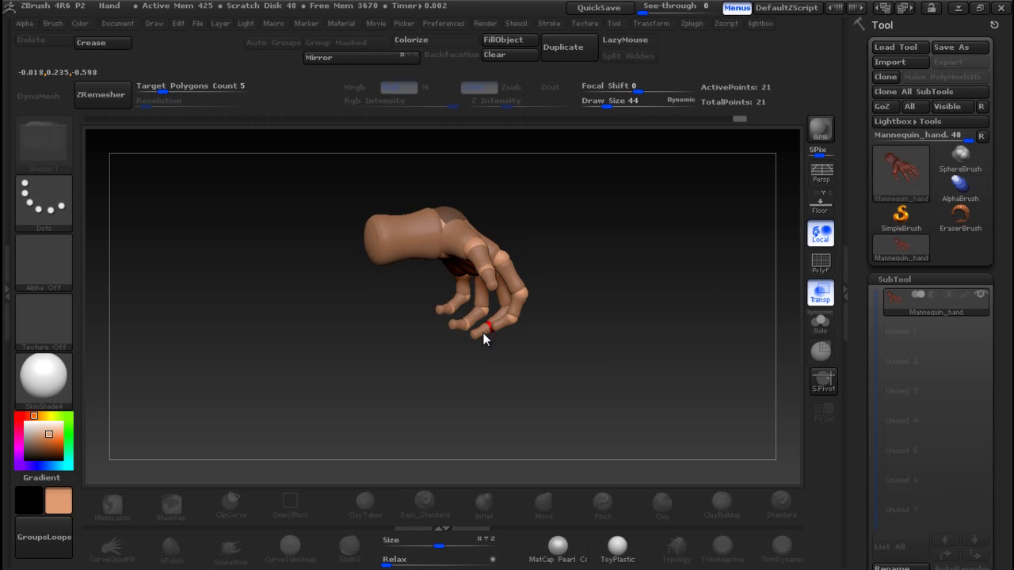
Step: Adjust the bend of the mannequin hand's thumb joints relative to the curled fingers
{"action": "left_click_drag", "start_coordinate": [502, 353], "coordinate": [493, 230]}
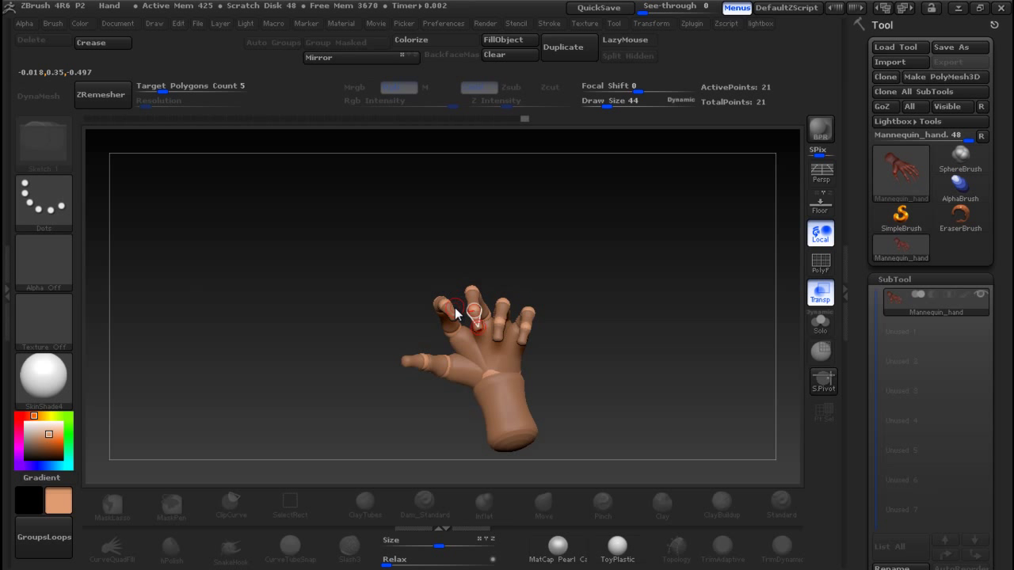
{"action": "left_click_drag", "start_coordinate": [459, 259], "coordinate": [461, 291]}
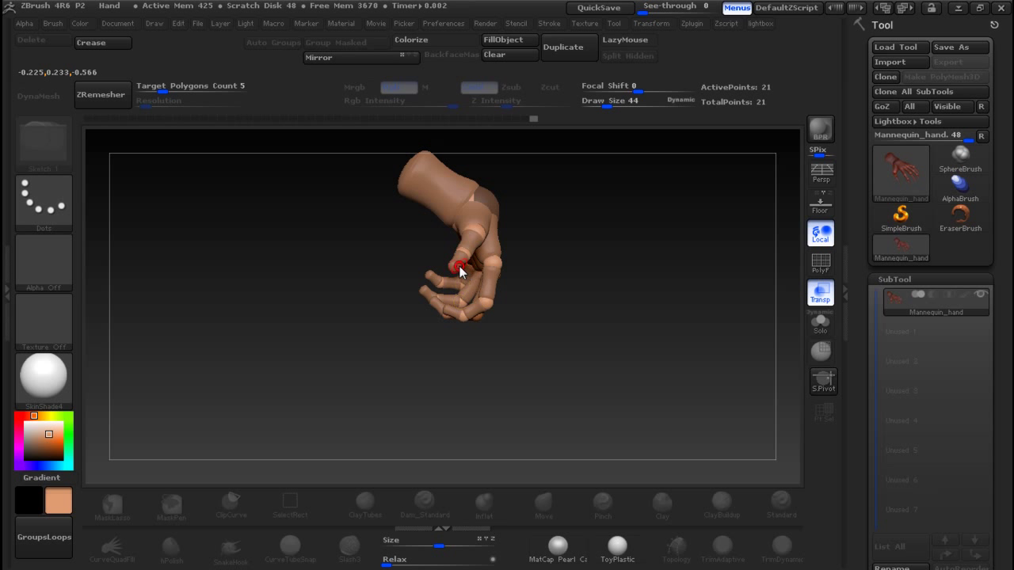
{"action": "left_click_drag", "start_coordinate": [575, 260], "coordinate": [527, 296]}
{"action": "left_click_drag", "start_coordinate": [489, 234], "coordinate": [493, 242]}
{"action": "left_click_drag", "start_coordinate": [505, 230], "coordinate": [444, 262]}
Step: Shift the index finger's joints toward the thumb to widen its gap from the middle finger, and check the claw pose
{"action": "mouse_move", "coordinate": [461, 355]}
{"action": "left_mouse_down"}
{"action": "mouse_move", "coordinate": [532, 349]}
{"action": "mouse_move", "coordinate": [482, 256]}
{"action": "mouse_move", "coordinate": [403, 333]}
{"action": "mouse_move", "coordinate": [303, 187]}
{"action": "mouse_move", "coordinate": [382, 290]}
{"action": "mouse_move", "coordinate": [368, 170]}
{"action": "left_mouse_up"}
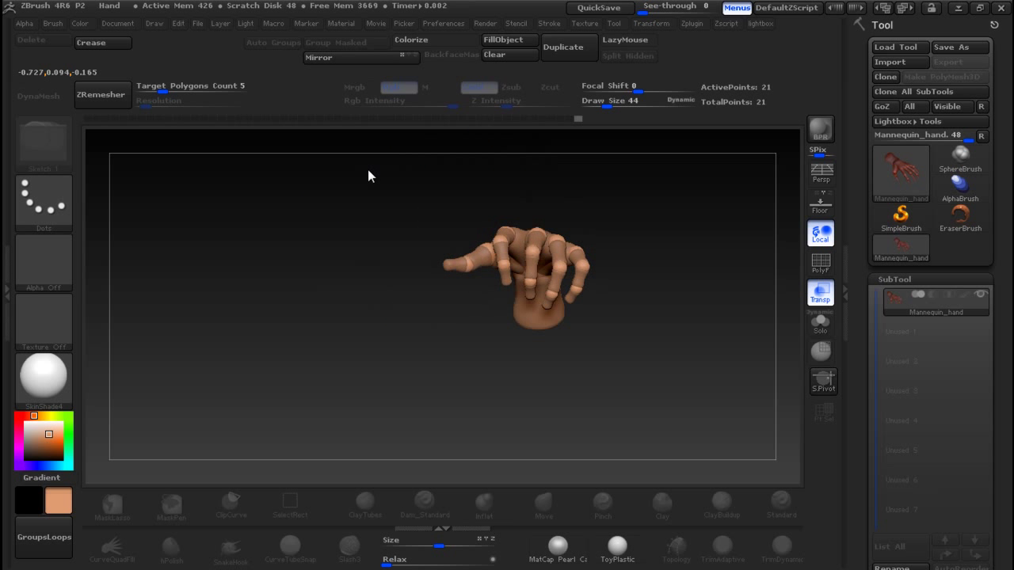
{"action": "left_click_drag", "start_coordinate": [506, 253], "coordinate": [493, 253]}
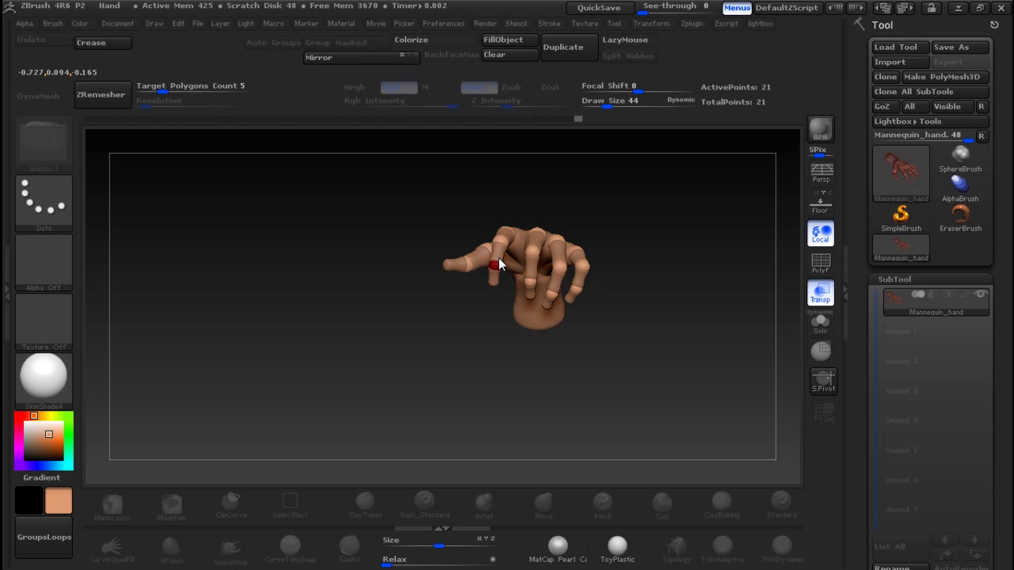
{"action": "left_click_drag", "start_coordinate": [504, 198], "coordinate": [496, 300]}
{"action": "mouse_move", "coordinate": [507, 216]}
{"action": "left_mouse_down"}
{"action": "mouse_move", "coordinate": [534, 195]}
{"action": "mouse_move", "coordinate": [505, 228]}
{"action": "left_mouse_up"}
{"action": "left_click_drag", "start_coordinate": [490, 277], "coordinate": [489, 191]}
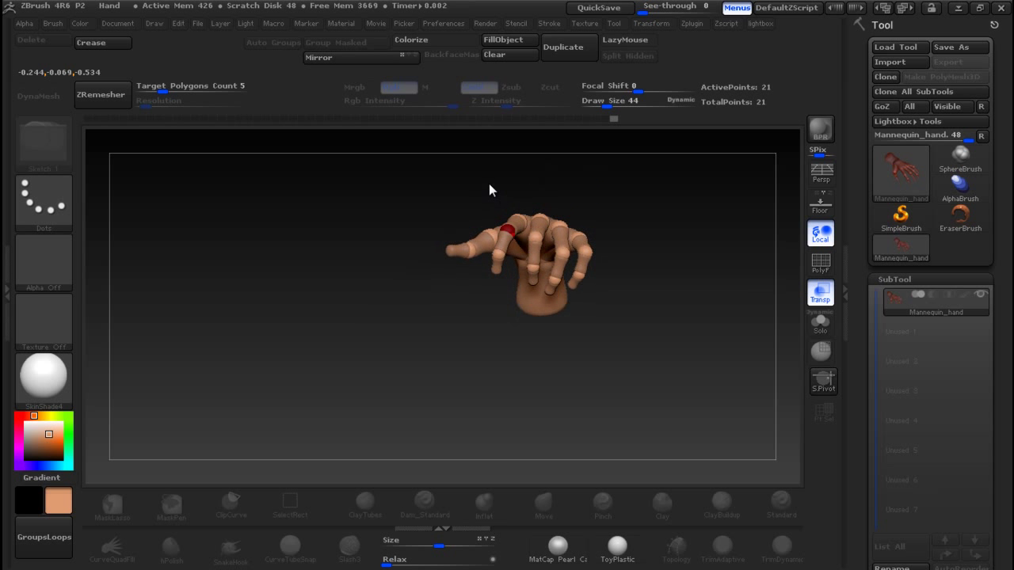
{"action": "left_click_drag", "start_coordinate": [440, 324], "coordinate": [643, 209]}
{"action": "left_click_drag", "start_coordinate": [583, 366], "coordinate": [573, 176]}
{"action": "left_click_drag", "start_coordinate": [649, 174], "coordinate": [650, 368]}
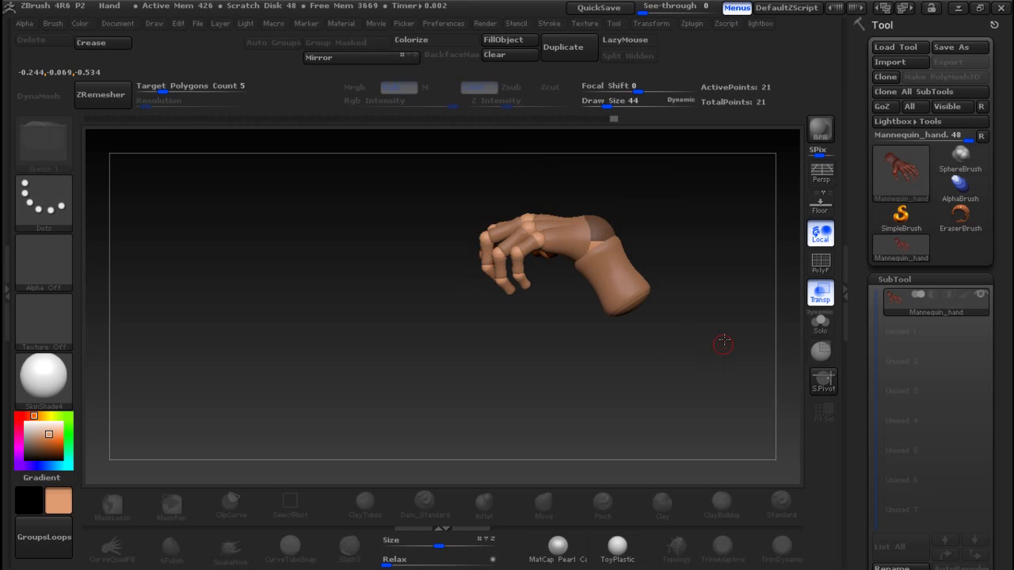
Step: Preview the posed hand's adaptive skin at density 1 and make an adaptive skin mesh from it
{"action": "left_click_drag", "start_coordinate": [1010, 263], "coordinate": [1011, 72]}
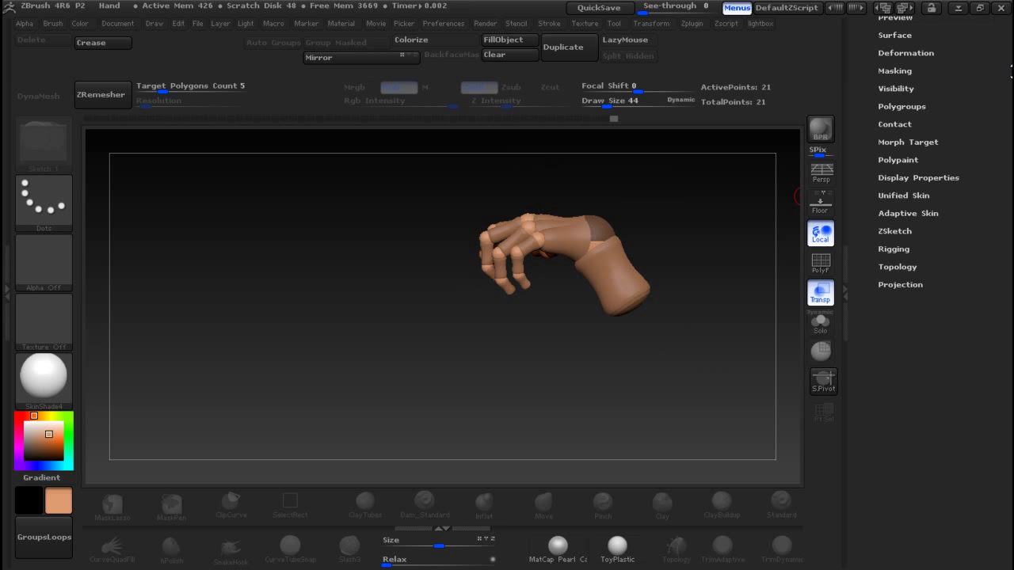
{"action": "left_click", "coordinate": [905, 194]}
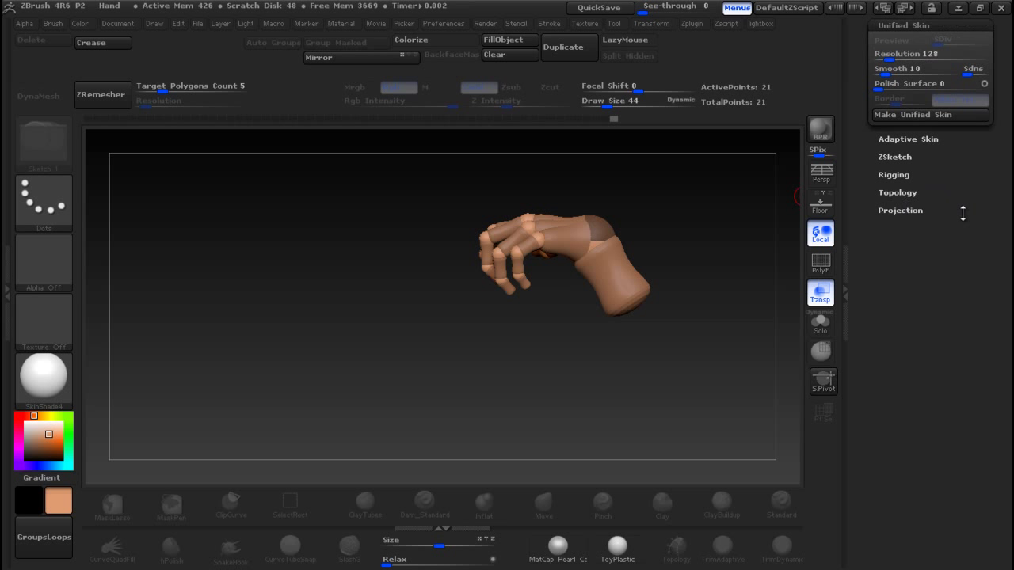
{"action": "left_click", "coordinate": [910, 193]}
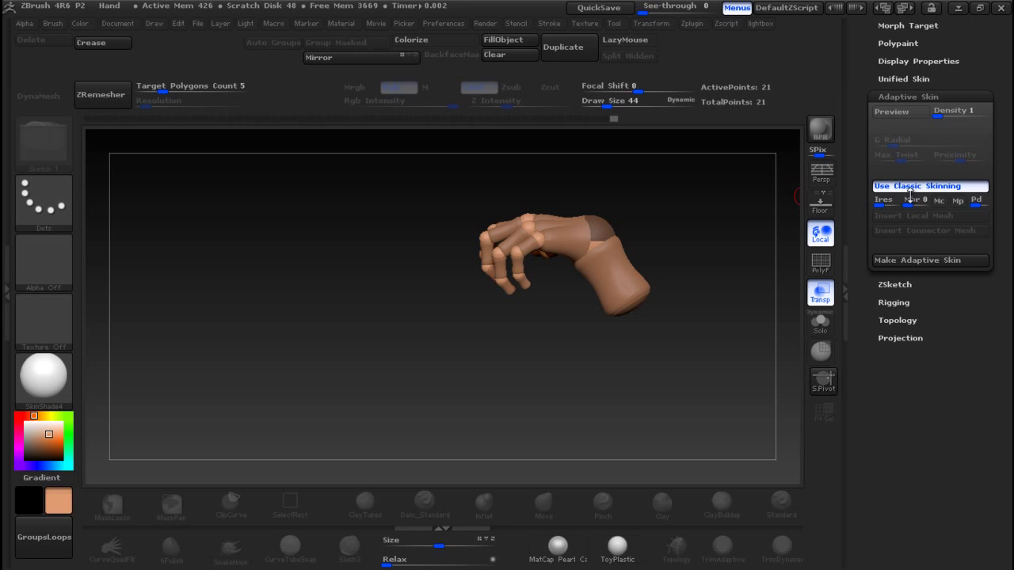
{"action": "left_click", "coordinate": [916, 115]}
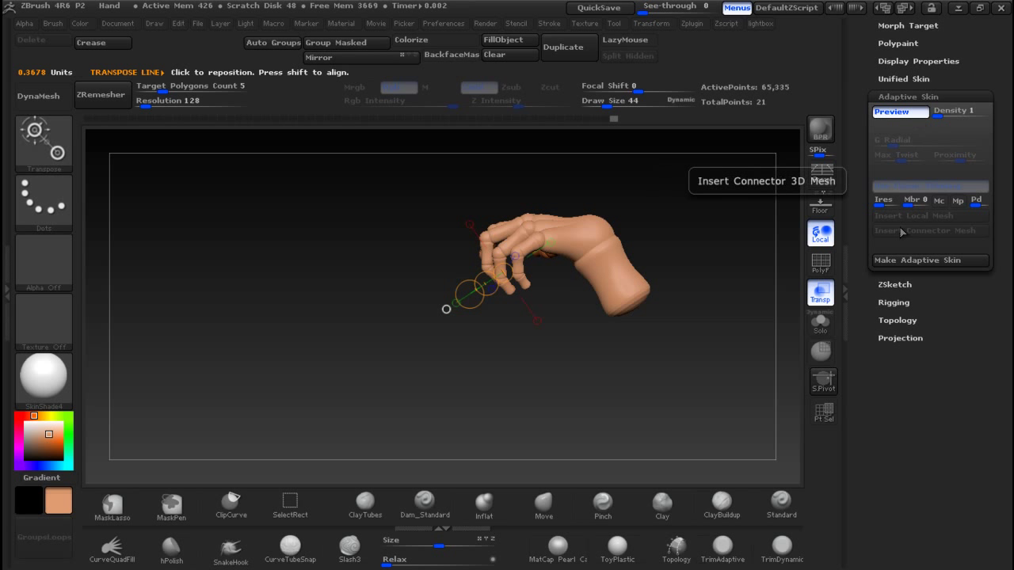
{"action": "left_click", "coordinate": [929, 261]}
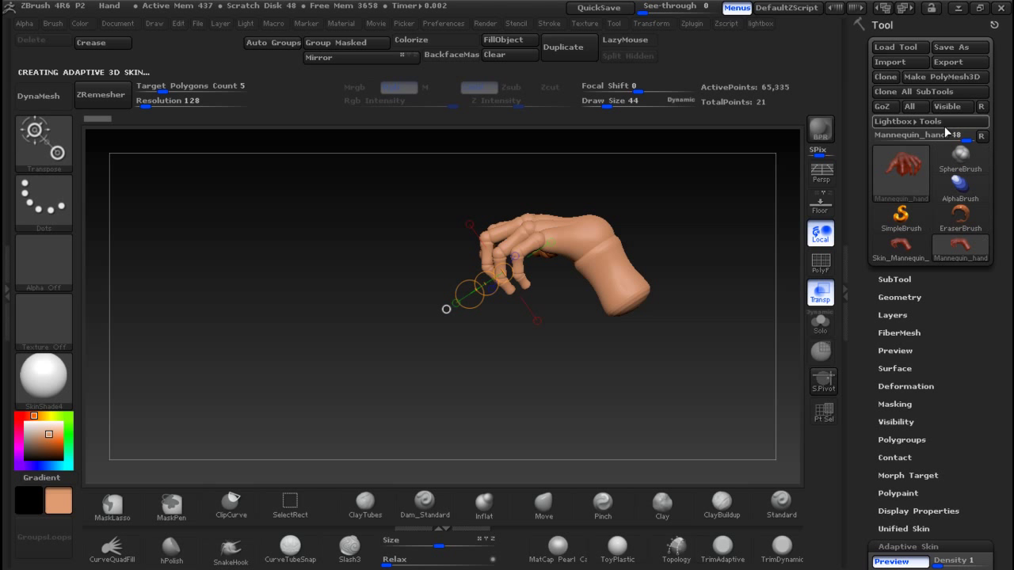
Step: Load the VENOM1_1.ZTL tool from the ZTools folder
{"action": "left_click", "coordinate": [886, 47]}
{"action": "left_click", "coordinate": [442, 195]}
{"action": "left_click", "coordinate": [349, 189]}
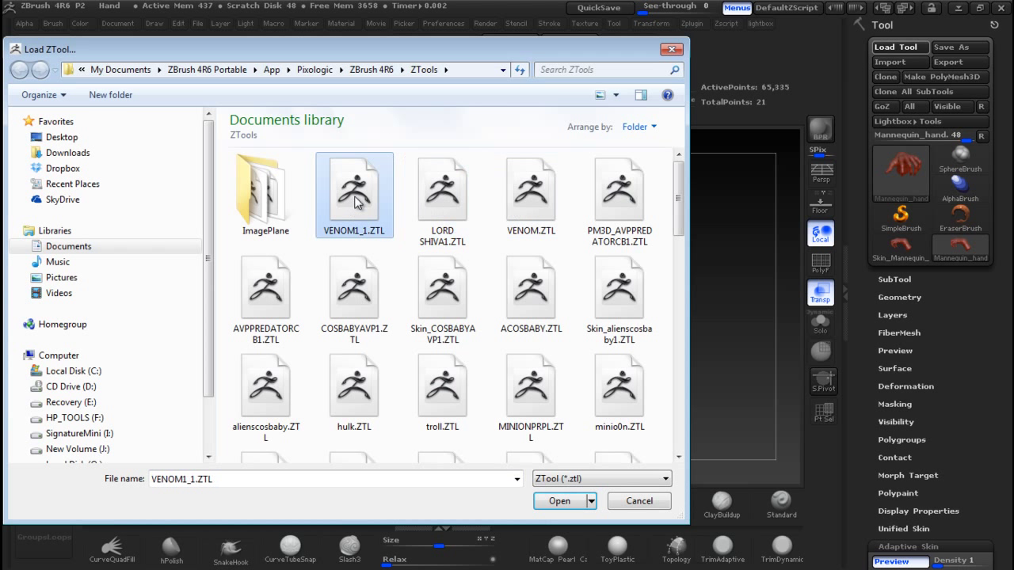
{"action": "left_click", "coordinate": [559, 502]}
{"action": "left_click_drag", "start_coordinate": [645, 355], "coordinate": [733, 365]}
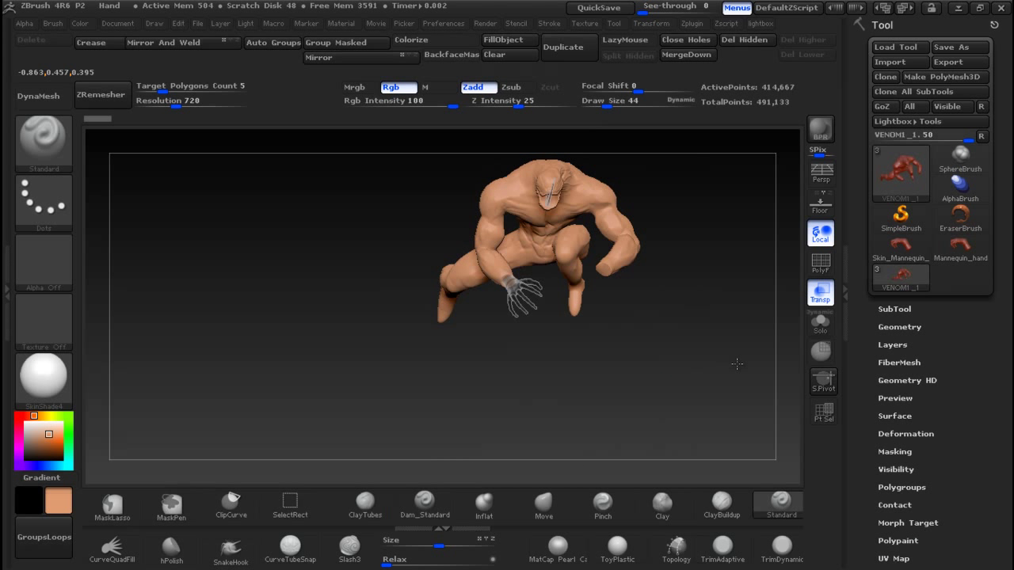
Step: Append the posed Mannequin_hand to the Venom model as a new subtool
{"action": "left_click", "coordinate": [895, 309]}
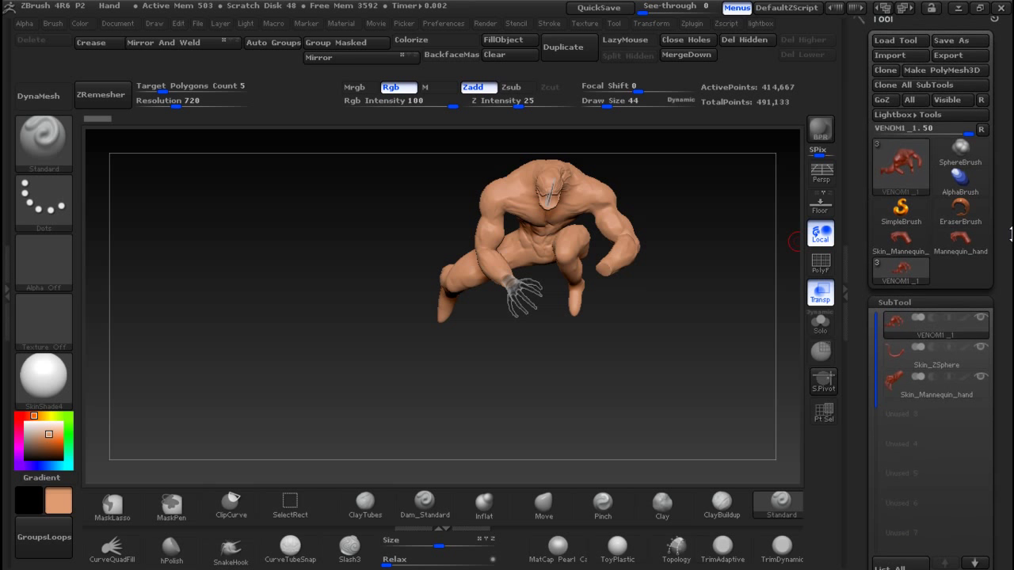
{"action": "scroll", "coordinate": [990, 238], "scroll_direction": "down", "scroll_amount": 5}
{"action": "left_click", "coordinate": [959, 247]}
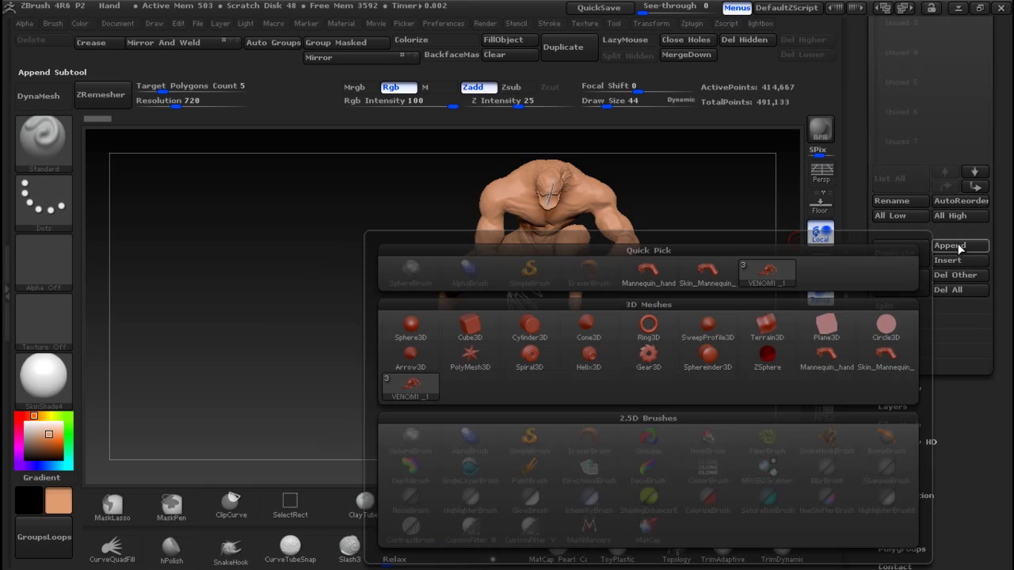
{"action": "left_click", "coordinate": [657, 274]}
{"action": "mouse_move", "coordinate": [657, 282]}
{"action": "left_mouse_down"}
{"action": "mouse_move", "coordinate": [679, 310]}
{"action": "mouse_move", "coordinate": [723, 307]}
{"action": "left_mouse_up"}
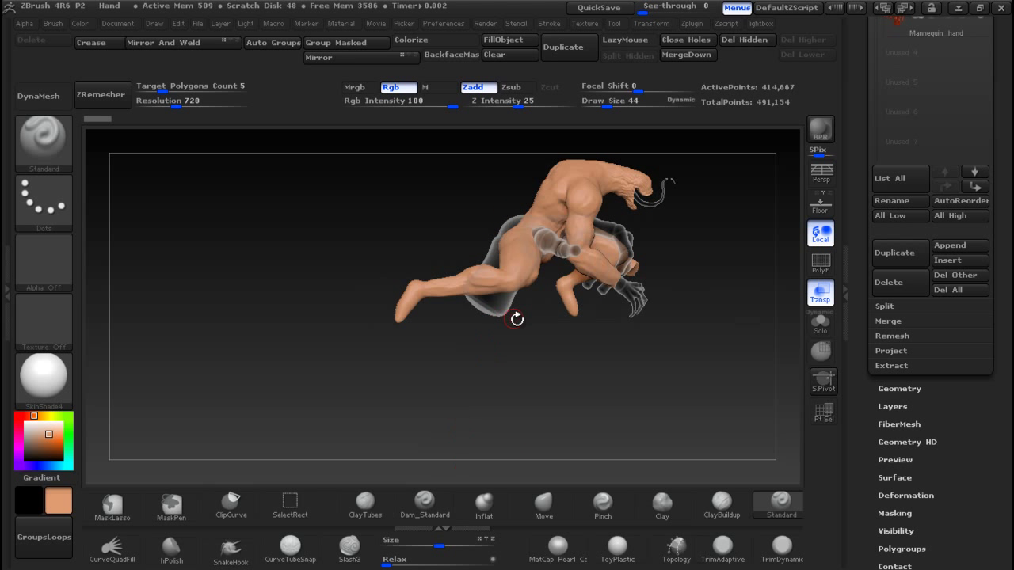
Step: Select the appended Mannequin_hand subtool and shrink it strongly with the Size deformation
{"action": "scroll", "coordinate": [915, 159], "scroll_direction": "up", "scroll_amount": 5}
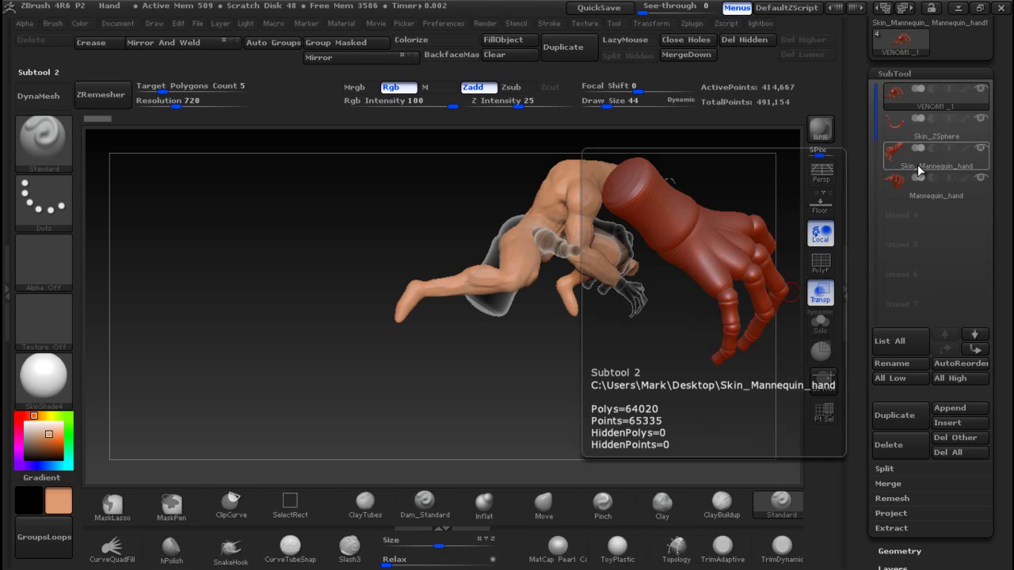
{"action": "left_click", "coordinate": [921, 196]}
{"action": "left_click", "coordinate": [921, 197]}
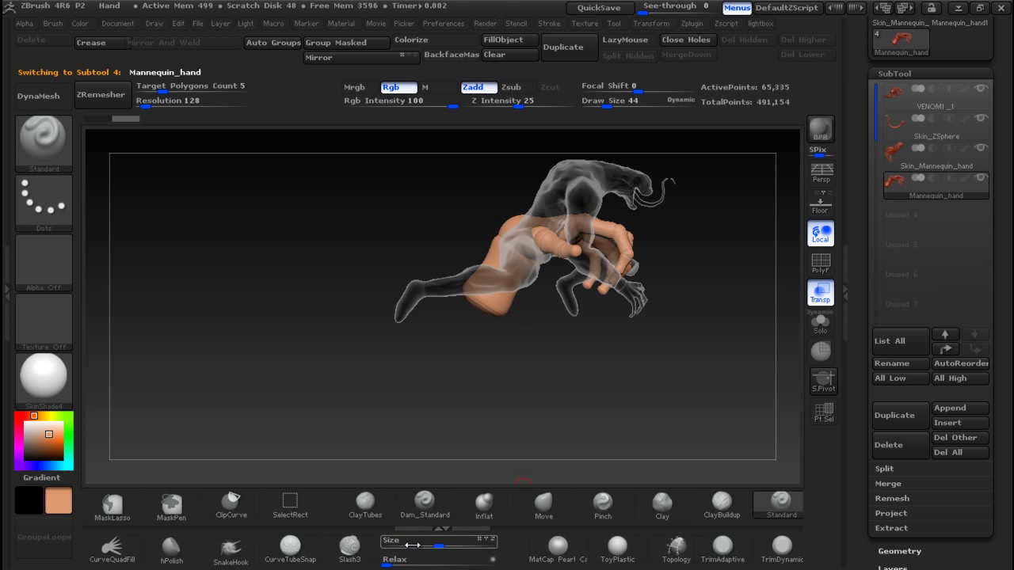
{"action": "left_click_drag", "start_coordinate": [438, 544], "coordinate": [369, 545]}
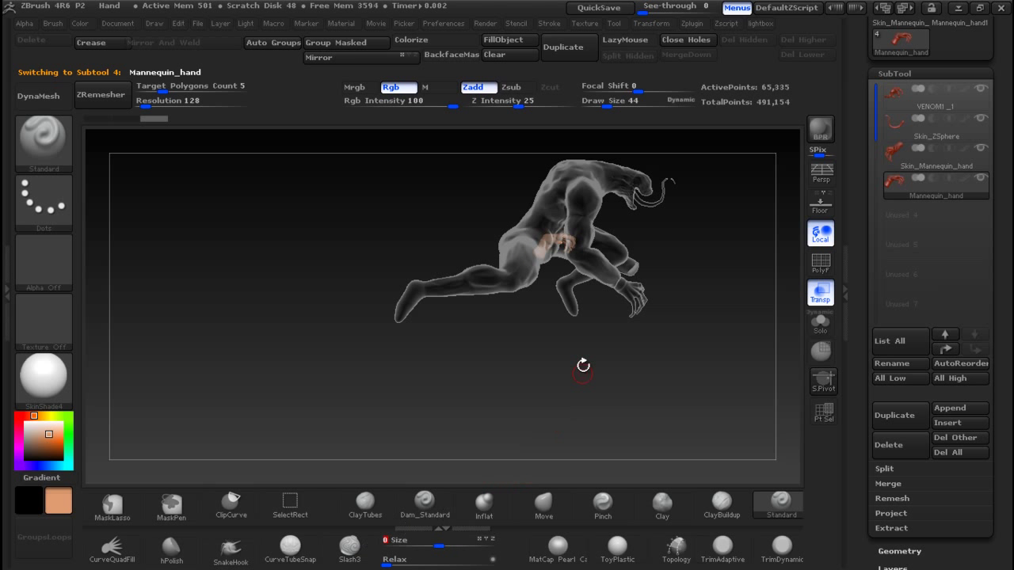
Step: Rotate the small hand so its fingers point downward and enlarge it slightly with the Size deformation
{"action": "key", "text": "w"}
{"action": "mouse_move", "coordinate": [544, 253]}
{"action": "left_mouse_down", "text": "shift"}
{"action": "mouse_move", "coordinate": [575, 221]}
{"action": "mouse_move", "coordinate": [597, 315]}
{"action": "mouse_move", "coordinate": [603, 309]}
{"action": "mouse_move", "coordinate": [587, 318]}
{"action": "left_mouse_up", "text": "shift"}
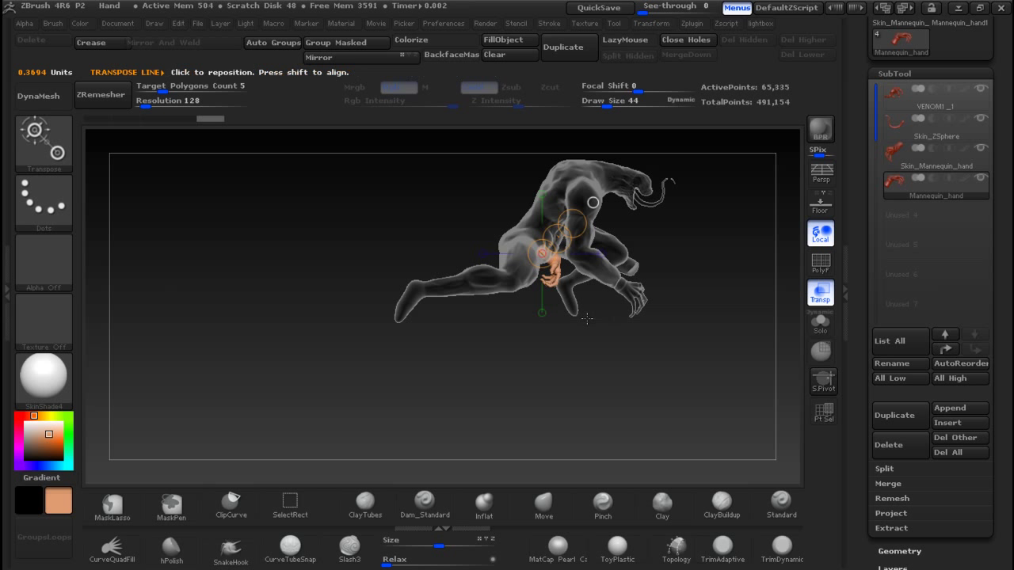
{"action": "left_click_drag", "start_coordinate": [557, 233], "coordinate": [649, 256]}
{"action": "left_click_drag", "start_coordinate": [722, 235], "coordinate": [638, 255]}
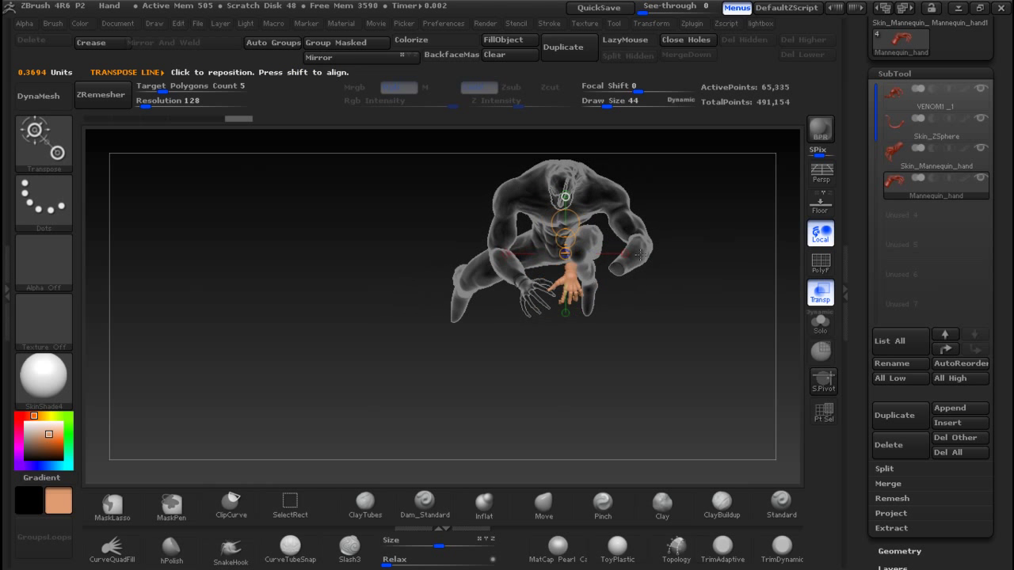
{"action": "left_click_drag", "start_coordinate": [685, 278], "coordinate": [692, 354], "text": "alt"}
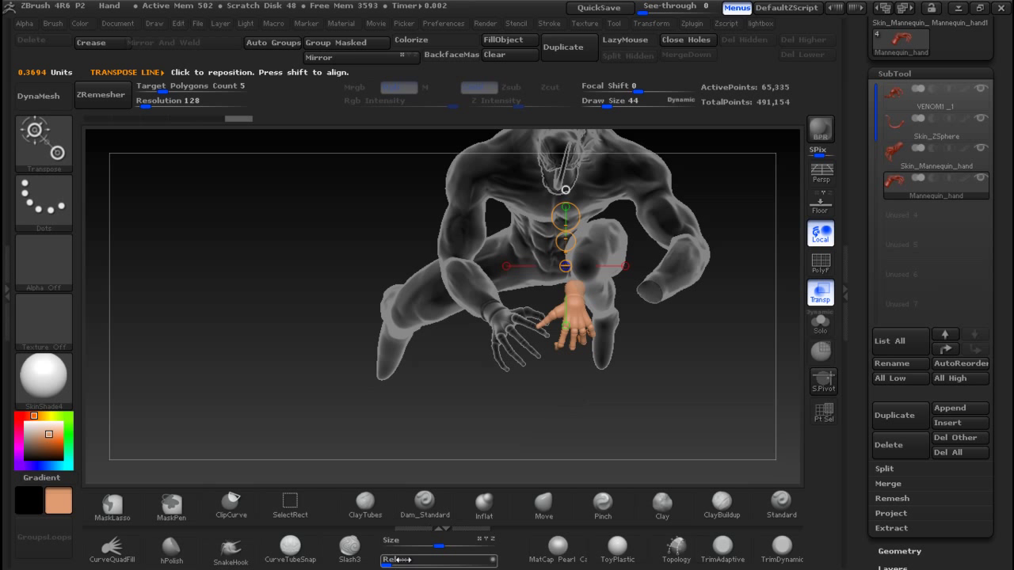
{"action": "left_click_drag", "start_coordinate": [439, 546], "coordinate": [458, 547]}
Step: Move and rotate the hand with the Transpose line until its wrist meets the stump of Venom's left forearm
{"action": "left_click_drag", "start_coordinate": [577, 298], "coordinate": [573, 378]}
{"action": "mouse_move", "coordinate": [576, 326]}
{"action": "left_mouse_down"}
{"action": "mouse_move", "coordinate": [656, 317]}
{"action": "mouse_move", "coordinate": [650, 369]}
{"action": "mouse_move", "coordinate": [608, 335]}
{"action": "left_mouse_up"}
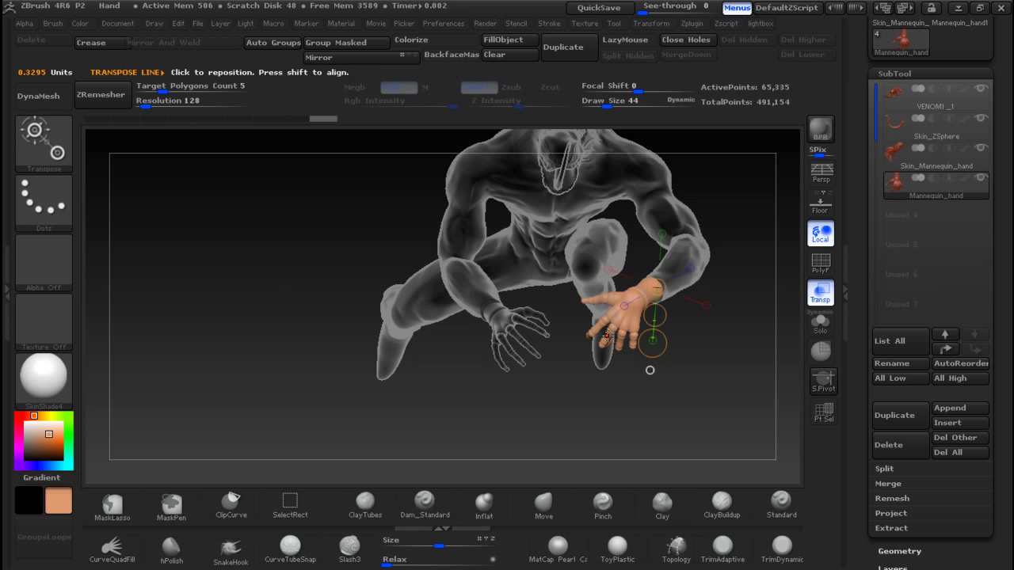
{"action": "left_click_drag", "start_coordinate": [650, 370], "coordinate": [631, 359]}
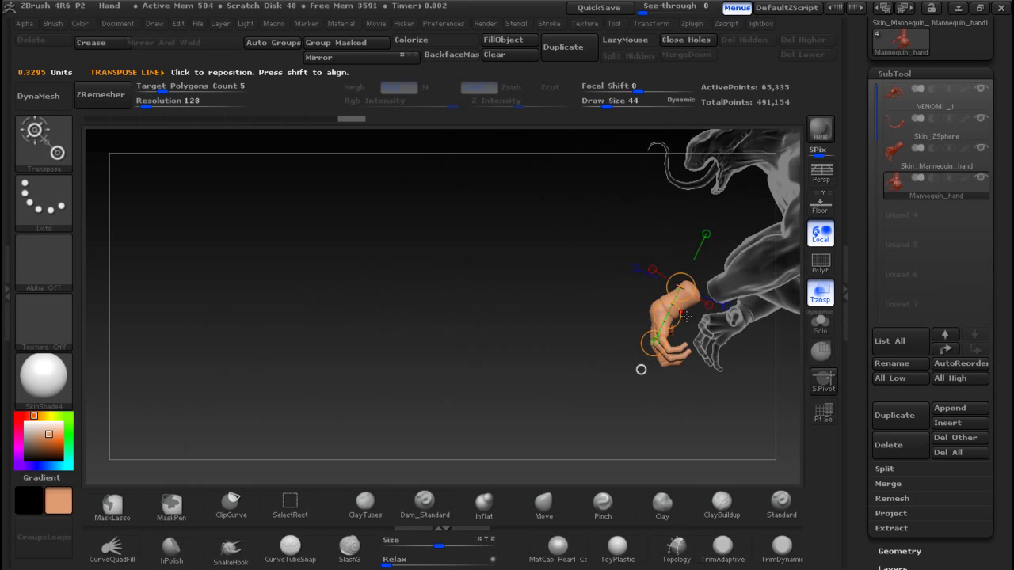
{"action": "left_click_drag", "start_coordinate": [677, 319], "coordinate": [696, 313]}
{"action": "left_click_drag", "start_coordinate": [646, 353], "coordinate": [694, 351]}
{"action": "left_click_drag", "start_coordinate": [748, 249], "coordinate": [737, 348]}
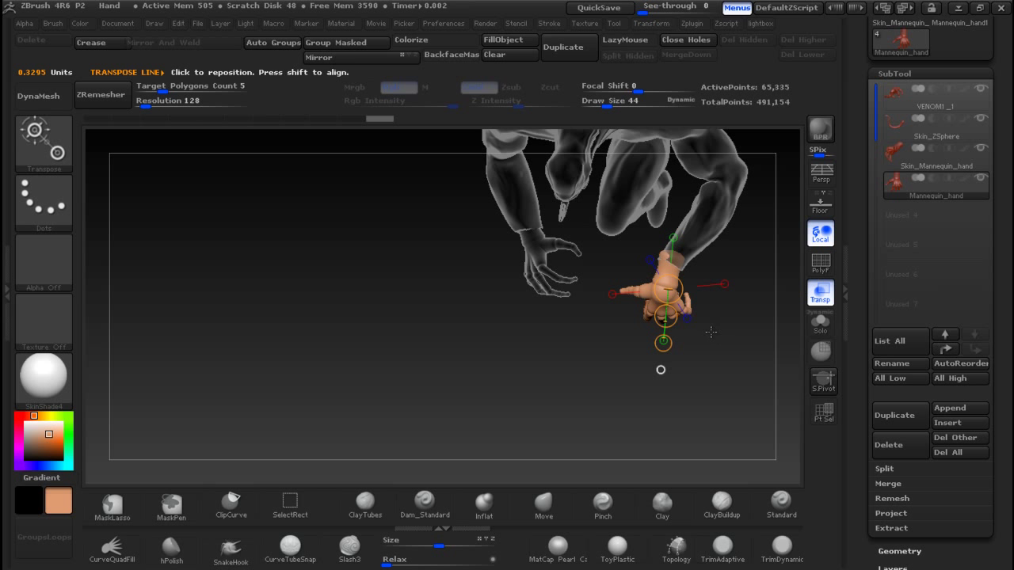
Step: Refine the hand's position and angle on Venom's left forearm with the Transpose line, fitting the wrist against the stump
{"action": "mouse_move", "coordinate": [668, 292]}
{"action": "left_mouse_down"}
{"action": "mouse_move", "coordinate": [669, 317]}
{"action": "mouse_move", "coordinate": [671, 274]}
{"action": "mouse_move", "coordinate": [668, 308]}
{"action": "left_mouse_up"}
{"action": "key", "text": "ctrl+z"}
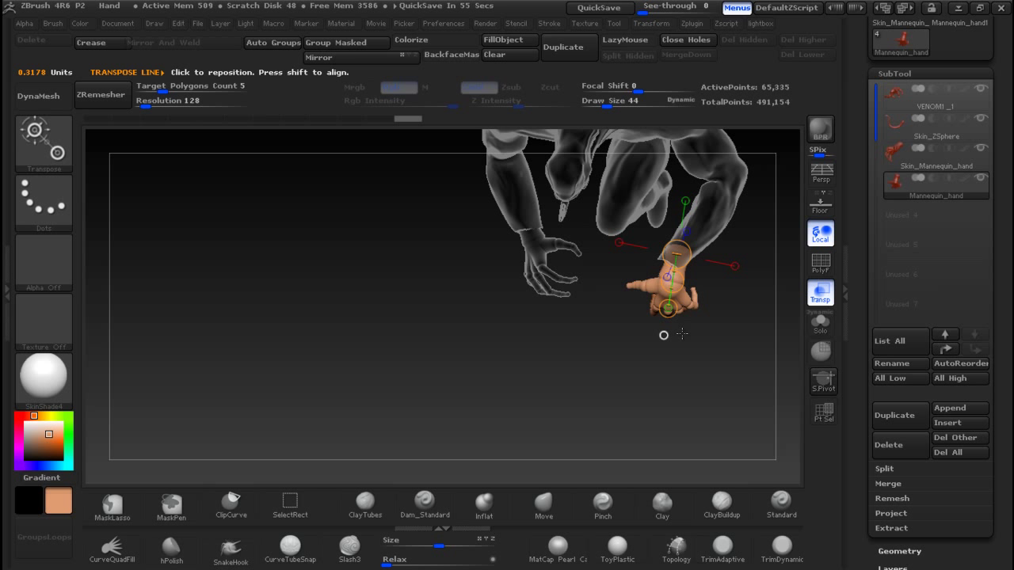
{"action": "left_click_drag", "start_coordinate": [668, 308], "coordinate": [642, 186]}
{"action": "left_click_drag", "start_coordinate": [737, 274], "coordinate": [729, 300]}
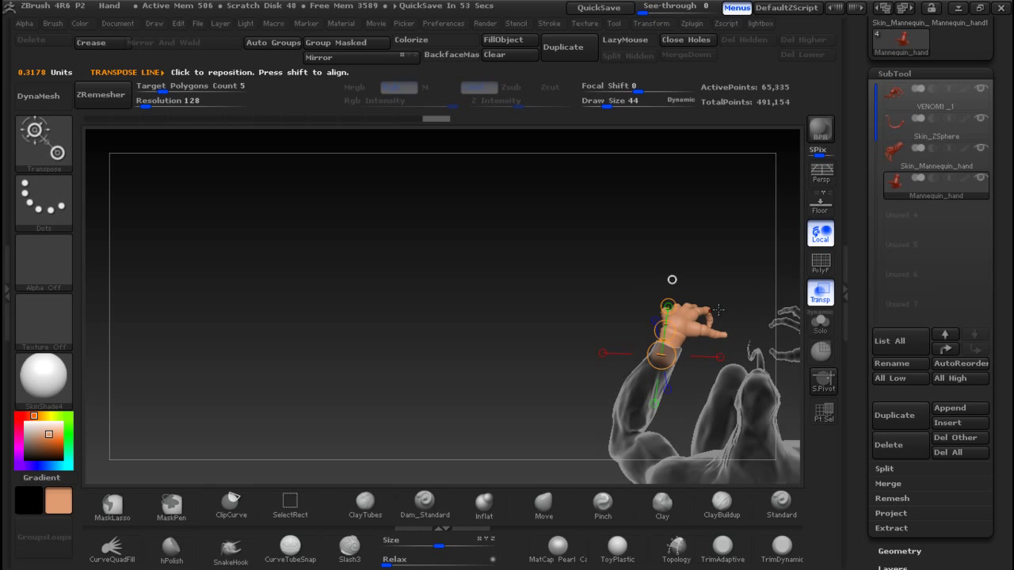
{"action": "left_click_drag", "start_coordinate": [669, 306], "coordinate": [672, 279]}
{"action": "left_click_drag", "start_coordinate": [665, 330], "coordinate": [678, 331]}
{"action": "left_click_drag", "start_coordinate": [671, 280], "coordinate": [691, 394]}
{"action": "left_click_drag", "start_coordinate": [783, 383], "coordinate": [705, 381]}
{"action": "right_click_drag", "start_coordinate": [732, 406], "coordinate": [706, 223], "text": "ctrl"}
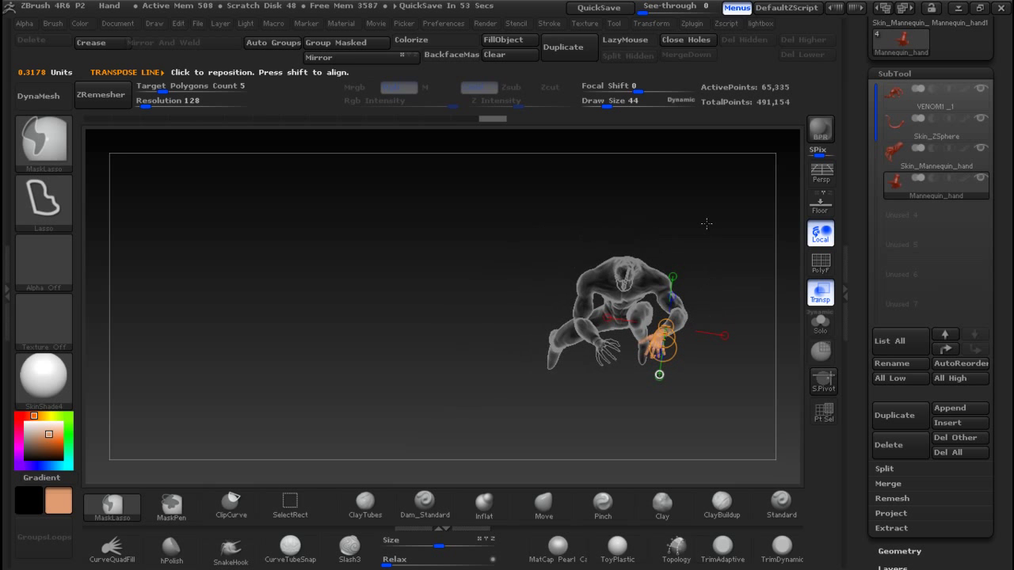
{"action": "mouse_move", "coordinate": [719, 266]}
{"action": "right_mouse_down"}
{"action": "mouse_move", "coordinate": [857, 254]}
{"action": "mouse_move", "coordinate": [719, 276]}
{"action": "right_mouse_up"}
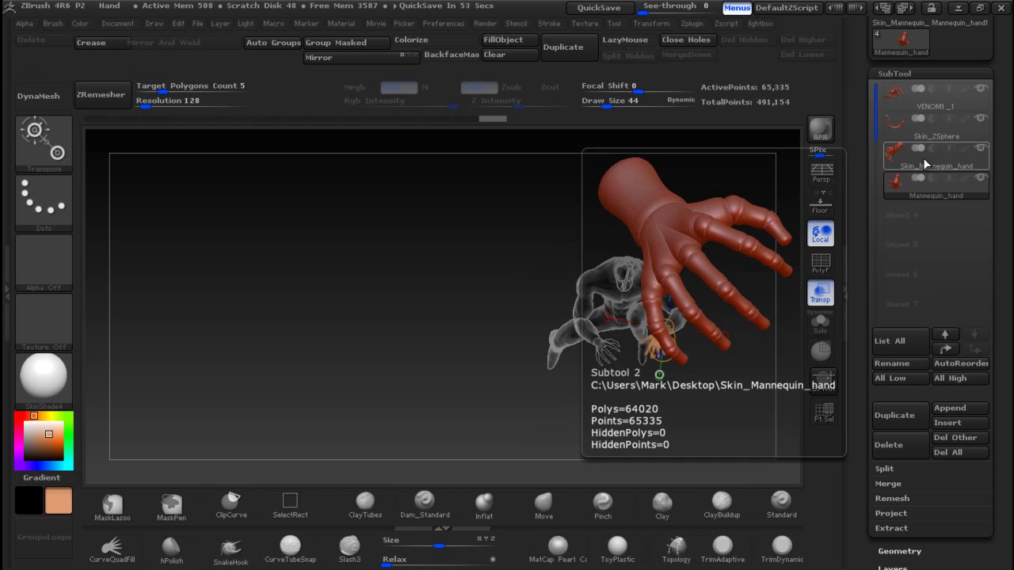
Step: Merge the Skin_Mannequin_hand subtool down with the Mannequin_hand subtool so both hands form one subtool
{"action": "left_click", "coordinate": [923, 158]}
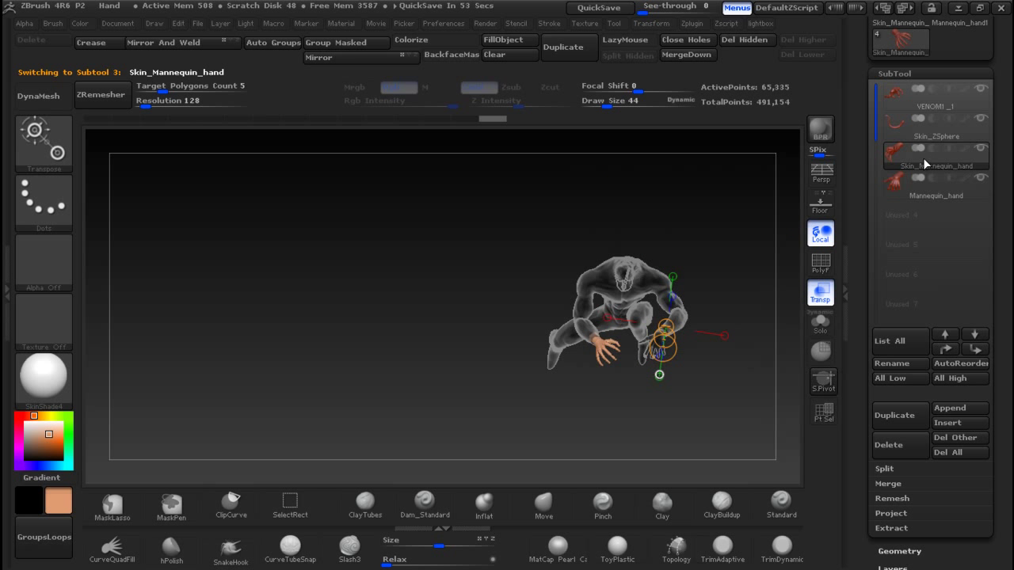
{"action": "left_click", "coordinate": [891, 484]}
{"action": "left_click", "coordinate": [895, 496]}
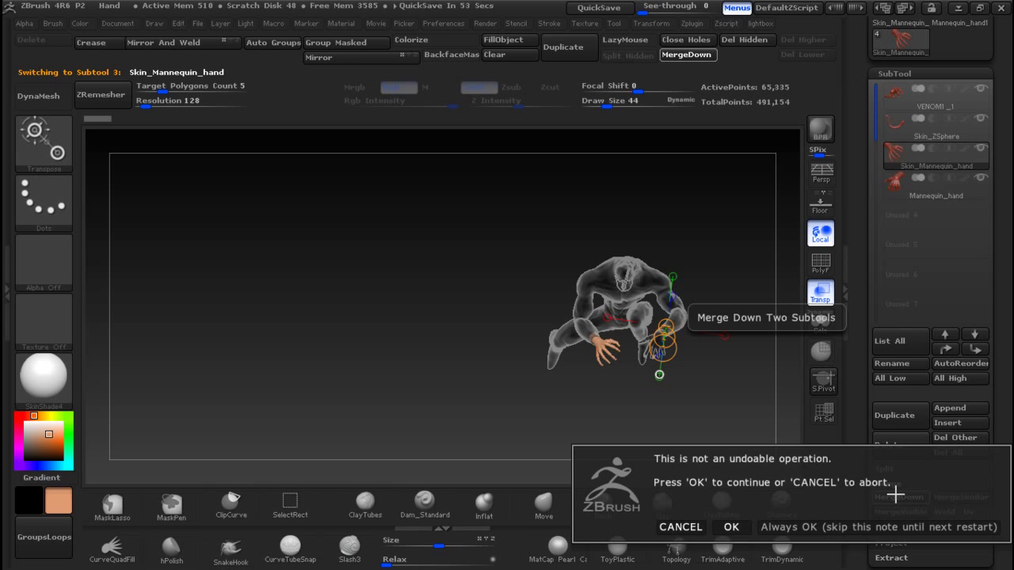
{"action": "left_click", "coordinate": [731, 527]}
{"action": "mouse_move", "coordinate": [741, 346]}
{"action": "right_mouse_down", "text": "ctrl"}
{"action": "mouse_move", "coordinate": [755, 464]}
{"action": "mouse_move", "coordinate": [738, 408]}
{"action": "right_mouse_up", "text": "ctrl"}
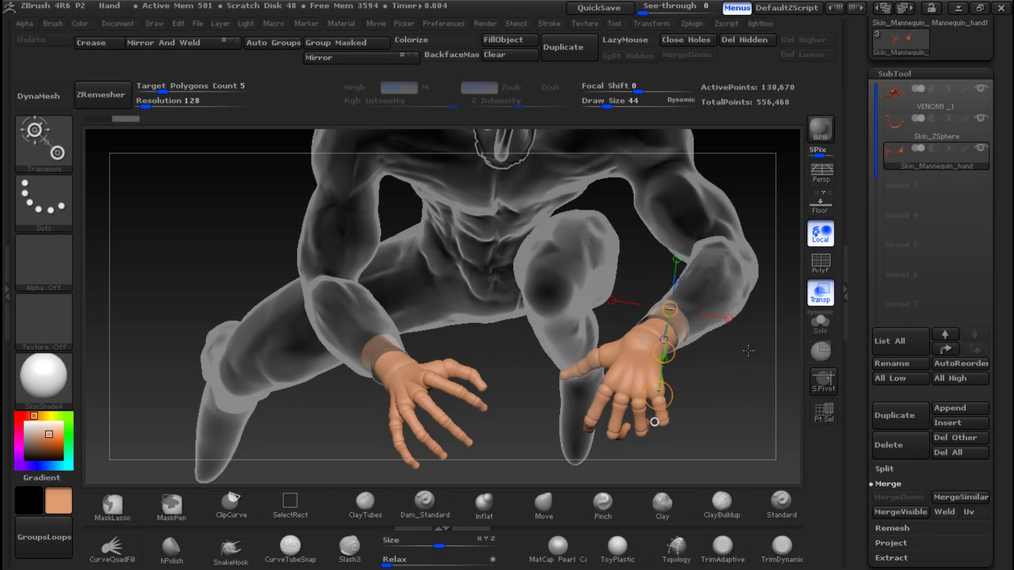
Step: Save the whole tool as VENOM1_1.ztl, replacing the existing file
{"action": "left_click_drag", "start_coordinate": [1011, 99], "coordinate": [1010, 265]}
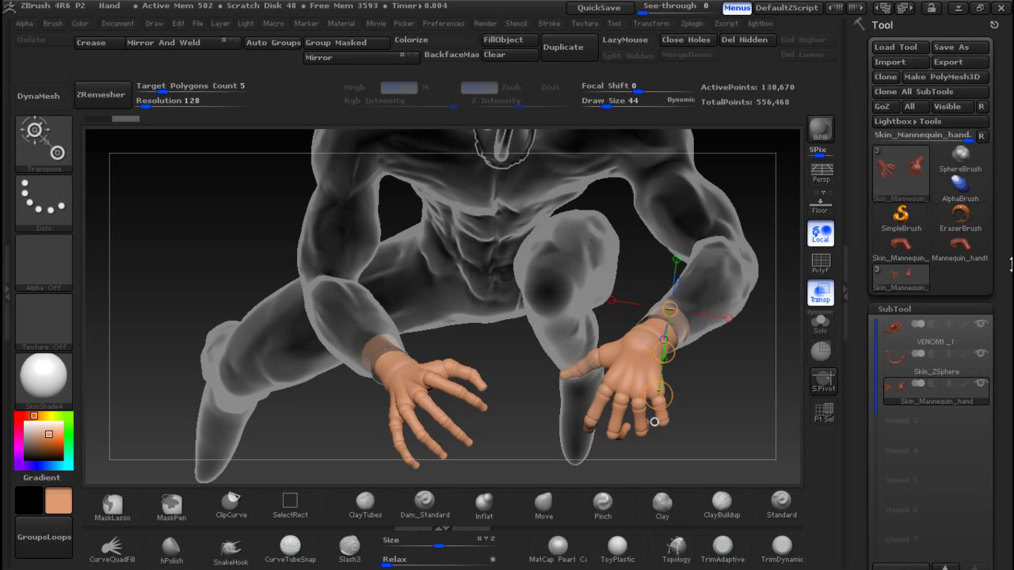
{"action": "left_click", "coordinate": [974, 50]}
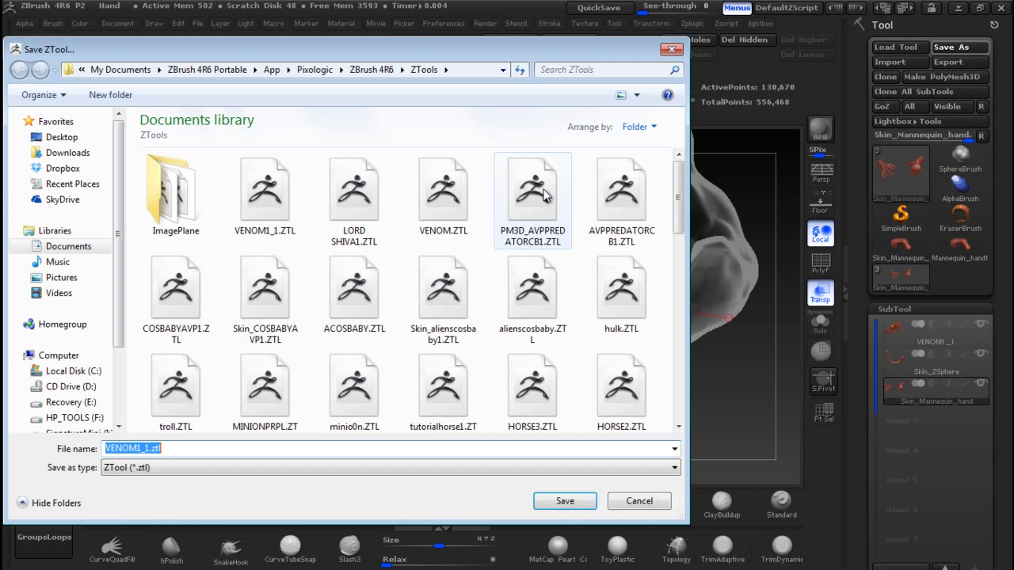
{"action": "left_click", "coordinate": [559, 506]}
{"action": "left_click", "coordinate": [552, 283]}
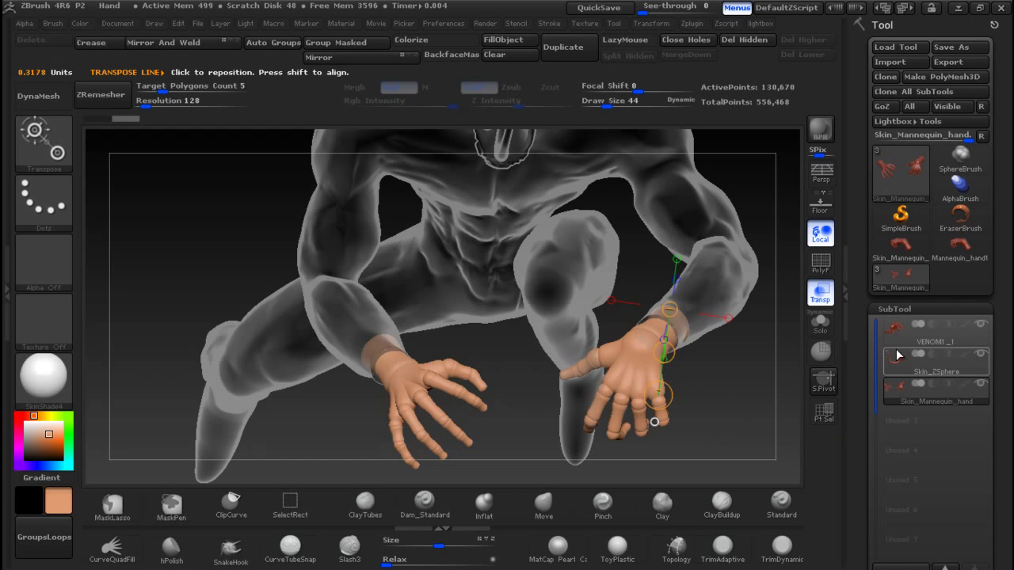
{"action": "scroll", "coordinate": [930, 317], "scroll_direction": "down", "scroll_amount": 3}
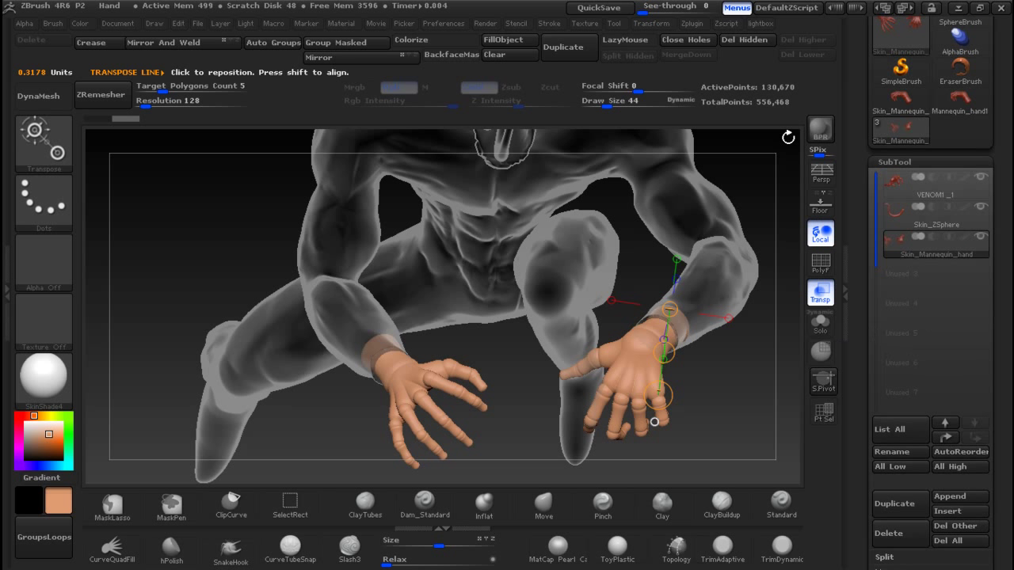
{"action": "left_click", "coordinate": [916, 217]}
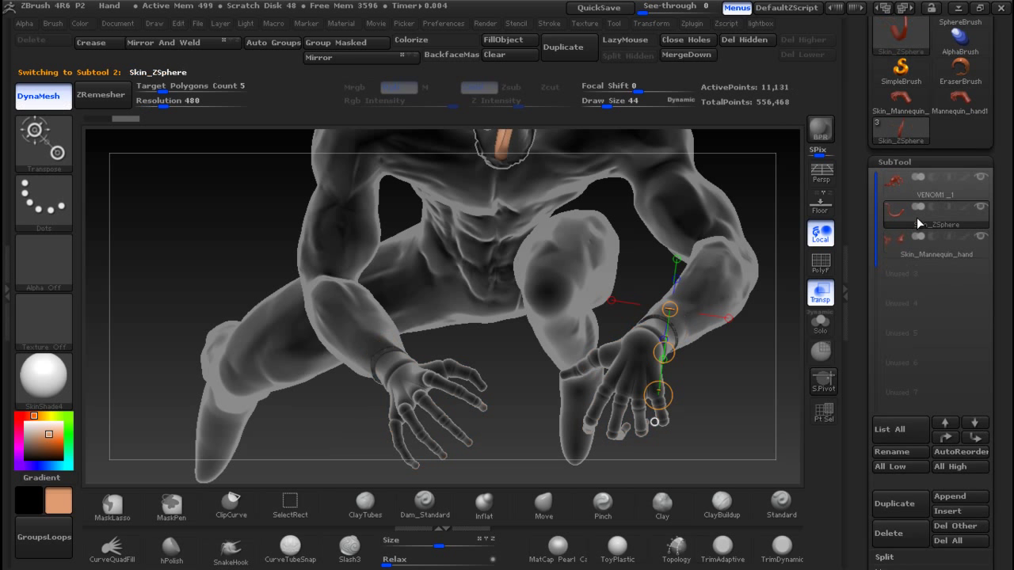
{"action": "left_click", "coordinate": [918, 249]}
{"action": "left_click", "coordinate": [914, 226]}
{"action": "left_click", "coordinate": [924, 251]}
{"action": "left_click_drag", "start_coordinate": [709, 388], "coordinate": [754, 430]}
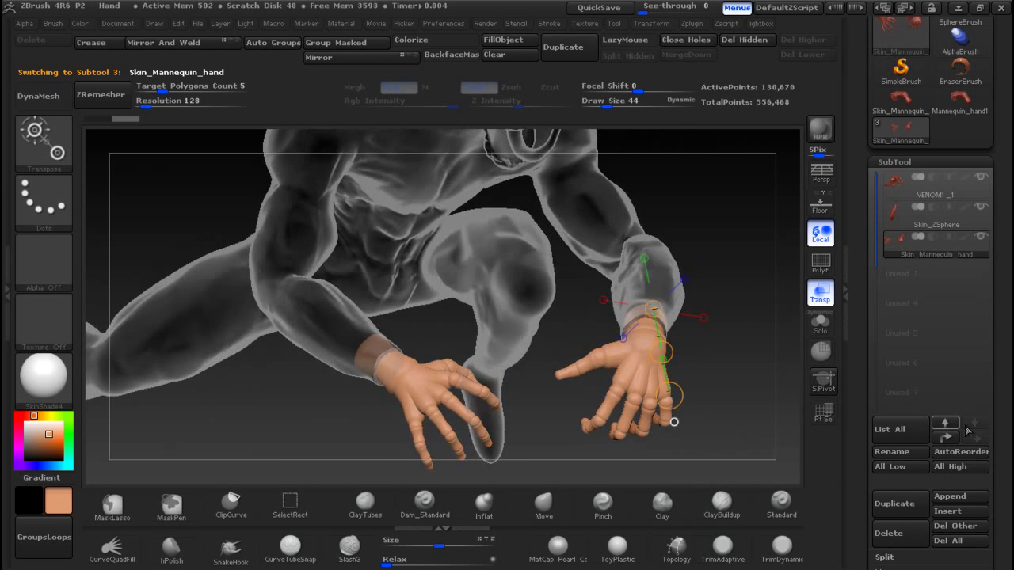
Step: ZRemesh the merged hands subtool with the Half polygon option and inspect the new topology in polyframe view
{"action": "left_click_drag", "start_coordinate": [1011, 406], "coordinate": [982, 284]}
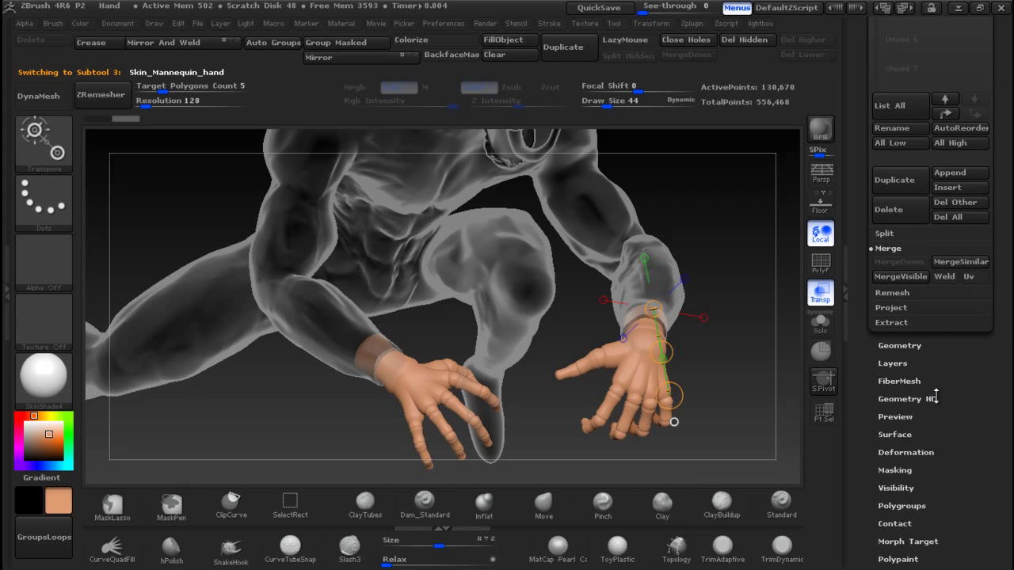
{"action": "left_click", "coordinate": [899, 346]}
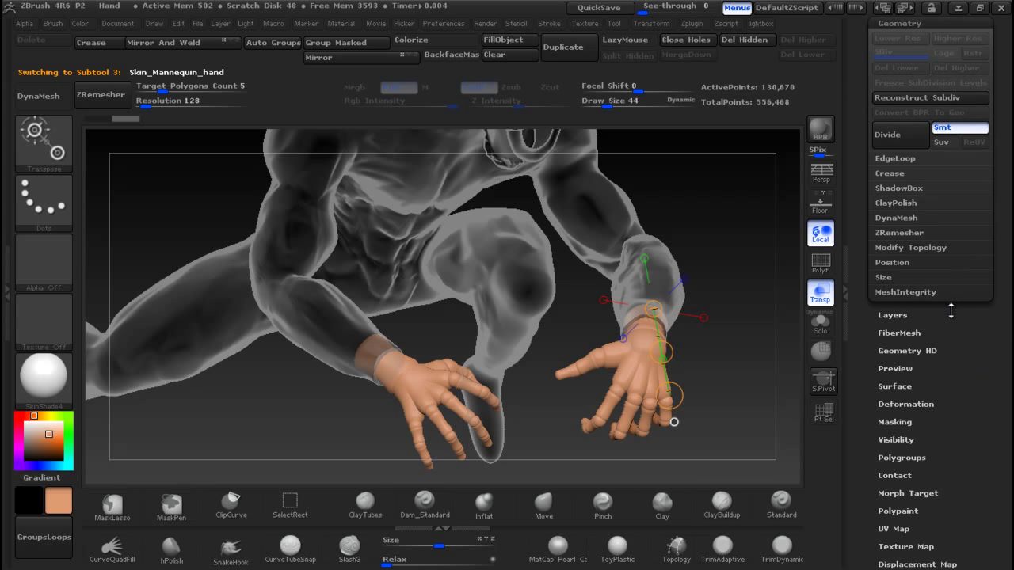
{"action": "left_click", "coordinate": [898, 232]}
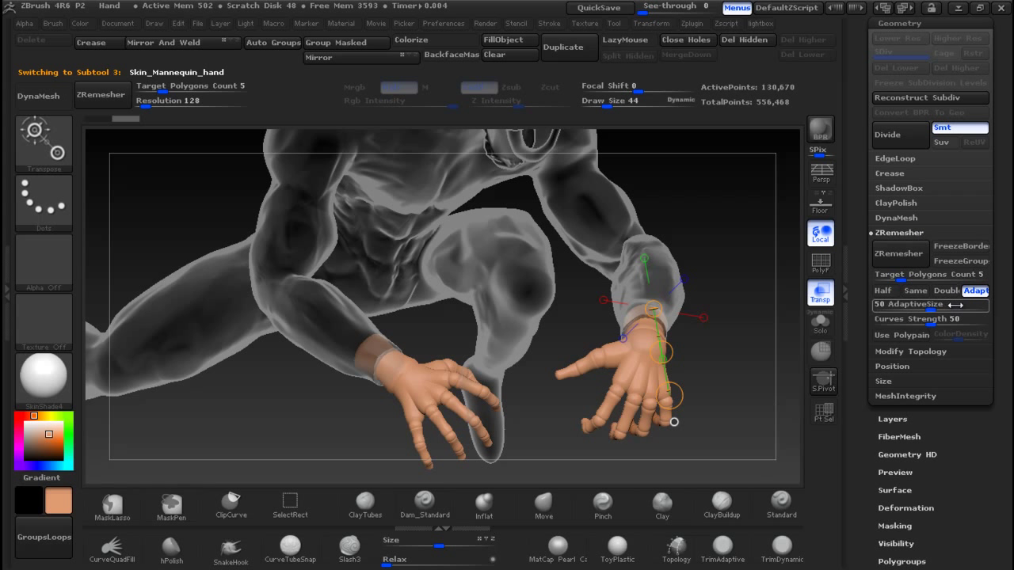
{"action": "left_click", "coordinate": [887, 289]}
{"action": "left_click", "coordinate": [899, 251]}
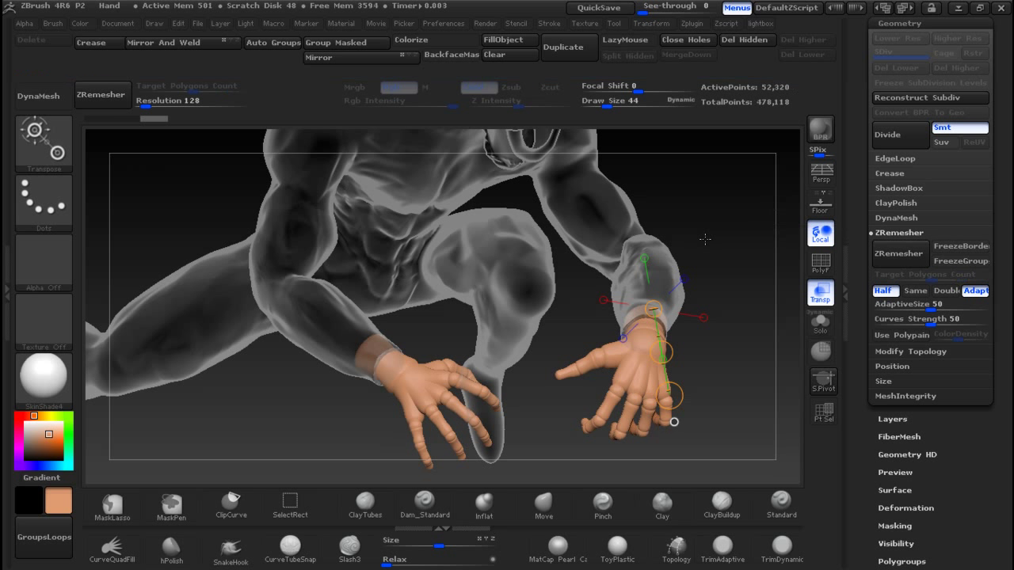
{"action": "left_click", "coordinate": [820, 264]}
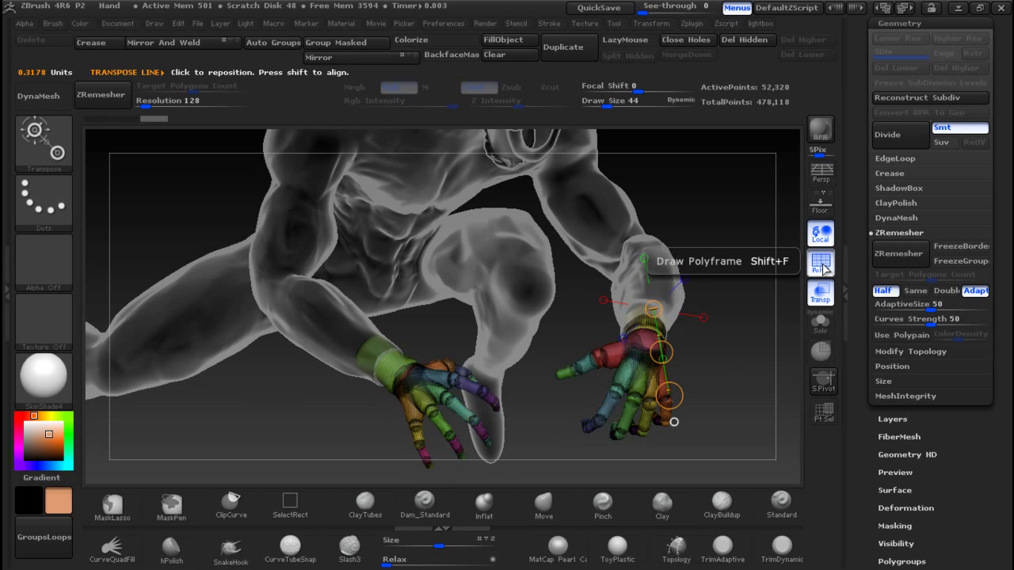
{"action": "left_click", "coordinate": [821, 265]}
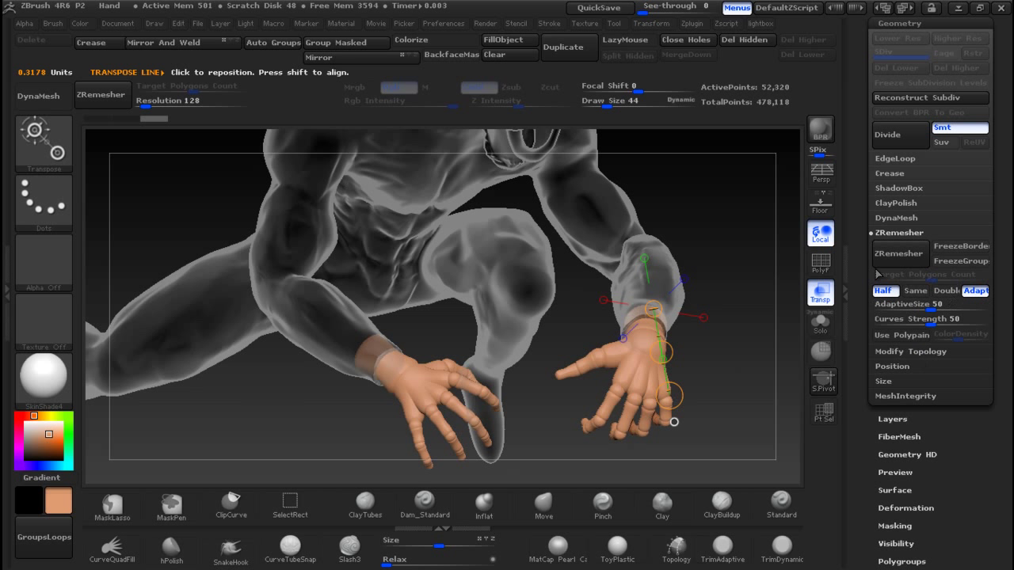
Step: Set the DynaMesh resolution to 256 and convert the merged hands to DynaMesh
{"action": "left_click", "coordinate": [896, 220]}
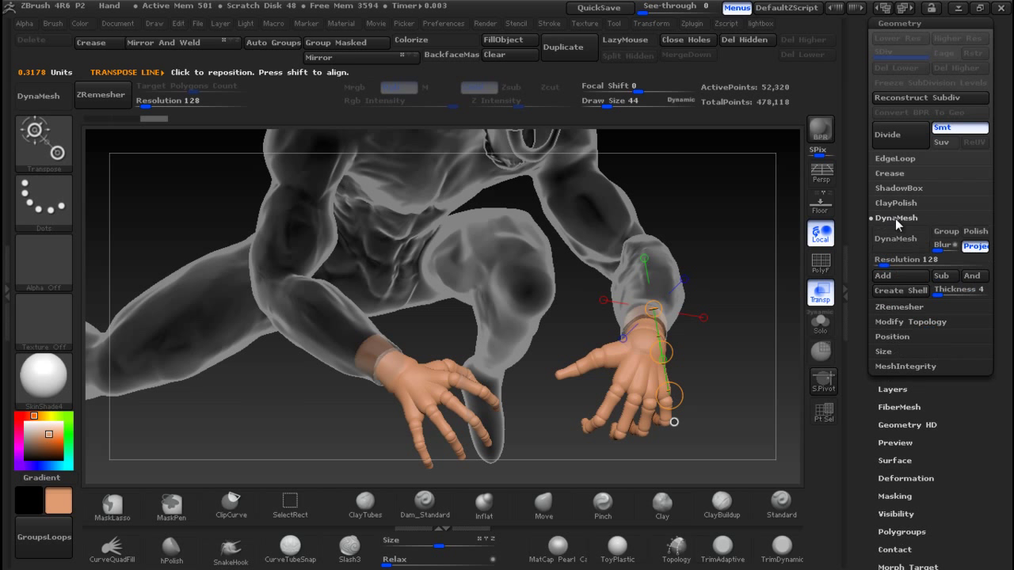
{"action": "left_click", "coordinate": [887, 257]}
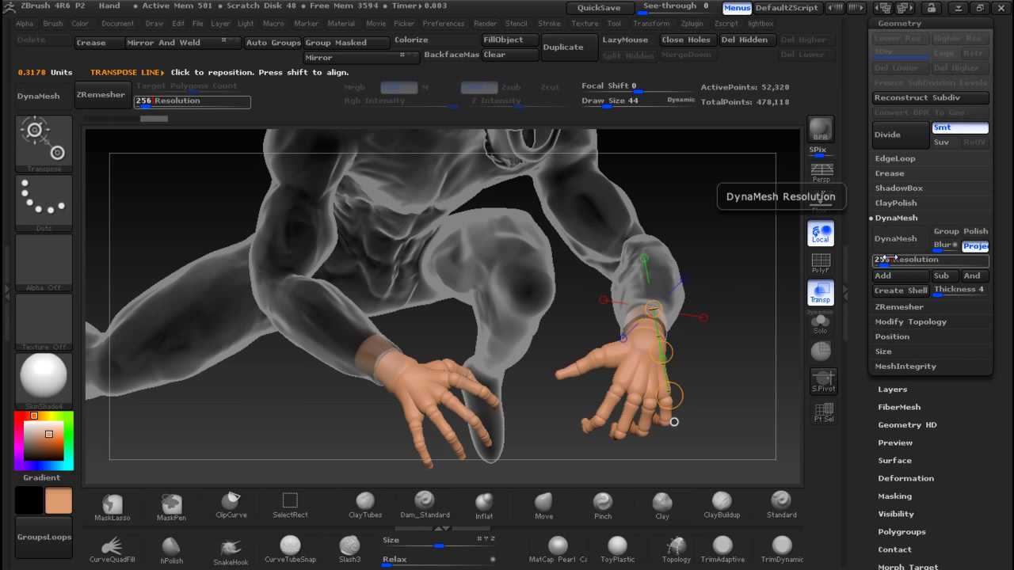
{"action": "type", "text": "256"}
{"action": "left_click", "coordinate": [904, 242]}
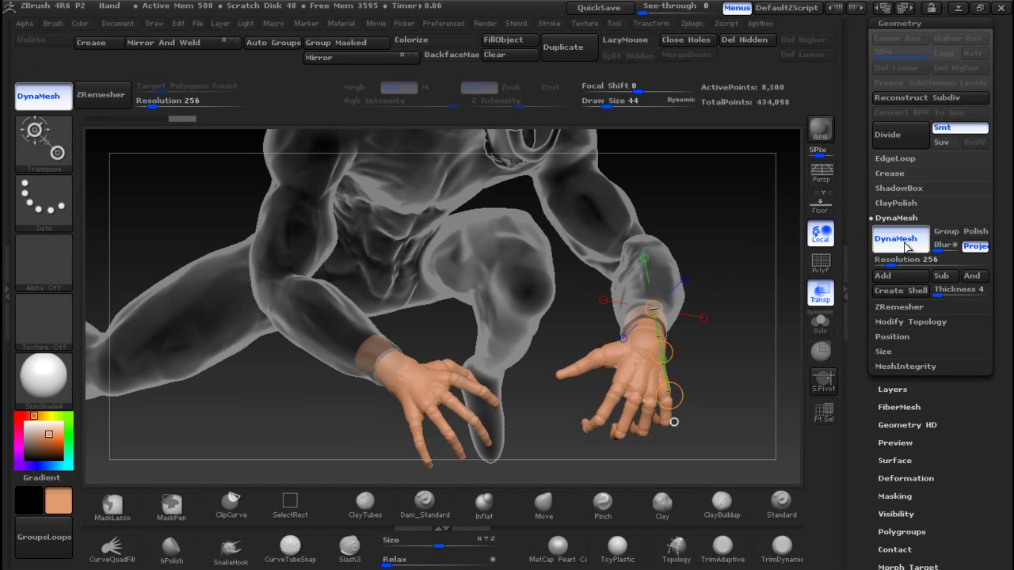
Step: Reshape the wrists of both hands with the Move brush so they fit the ends of Venom's forearms
{"action": "mouse_move", "coordinate": [724, 385]}
{"action": "left_mouse_down"}
{"action": "mouse_move", "coordinate": [709, 369]}
{"action": "mouse_move", "coordinate": [613, 337]}
{"action": "mouse_move", "coordinate": [715, 355]}
{"action": "mouse_move", "coordinate": [722, 397]}
{"action": "left_mouse_up"}
{"action": "key", "text": "q"}
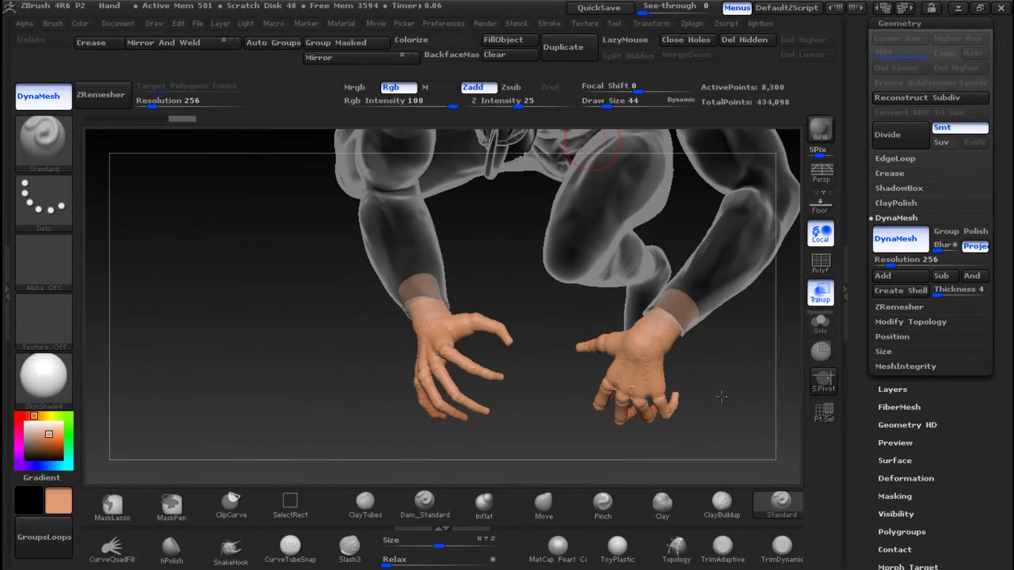
{"action": "left_click", "coordinate": [545, 507]}
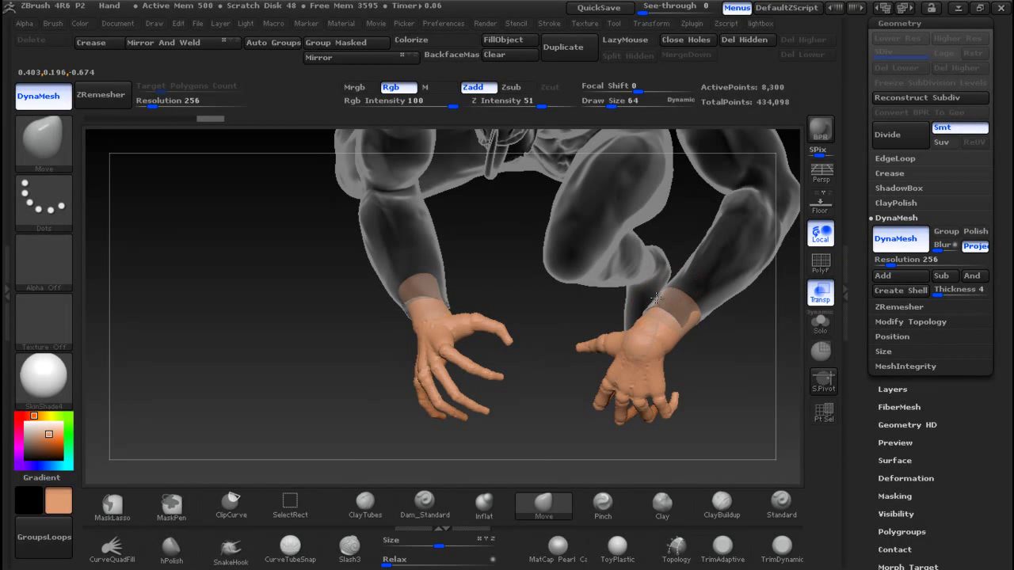
{"action": "left_click_drag", "start_coordinate": [722, 391], "coordinate": [643, 280]}
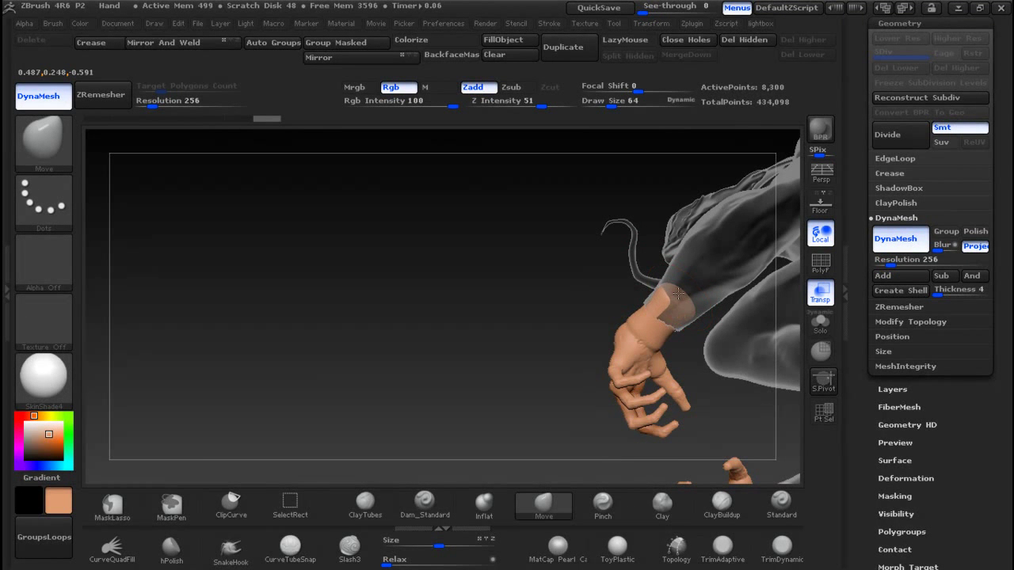
{"action": "left_click_drag", "start_coordinate": [610, 288], "coordinate": [698, 338]}
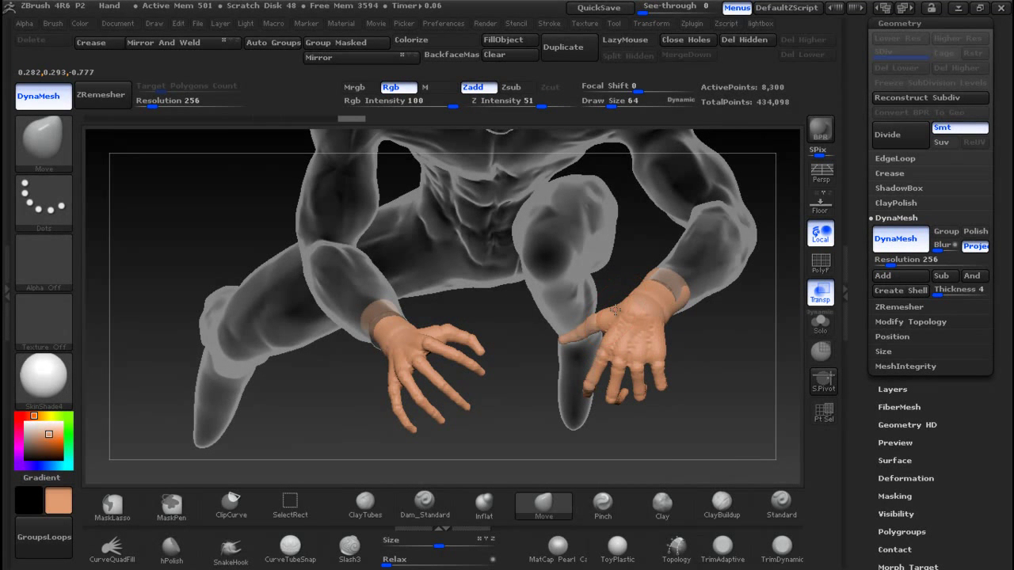
{"action": "left_click_drag", "start_coordinate": [648, 317], "coordinate": [350, 293]}
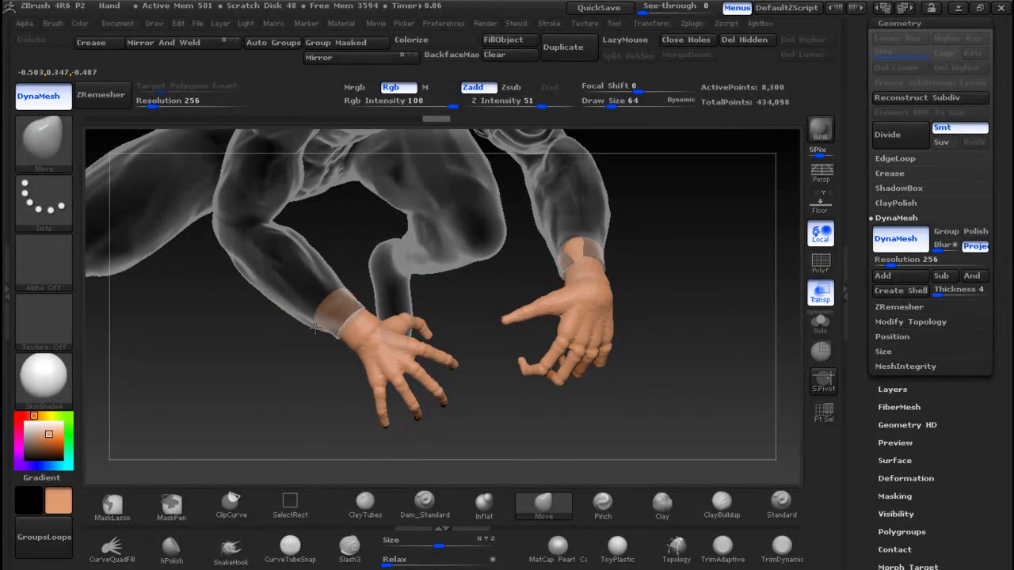
{"action": "left_click_drag", "start_coordinate": [373, 278], "coordinate": [278, 350]}
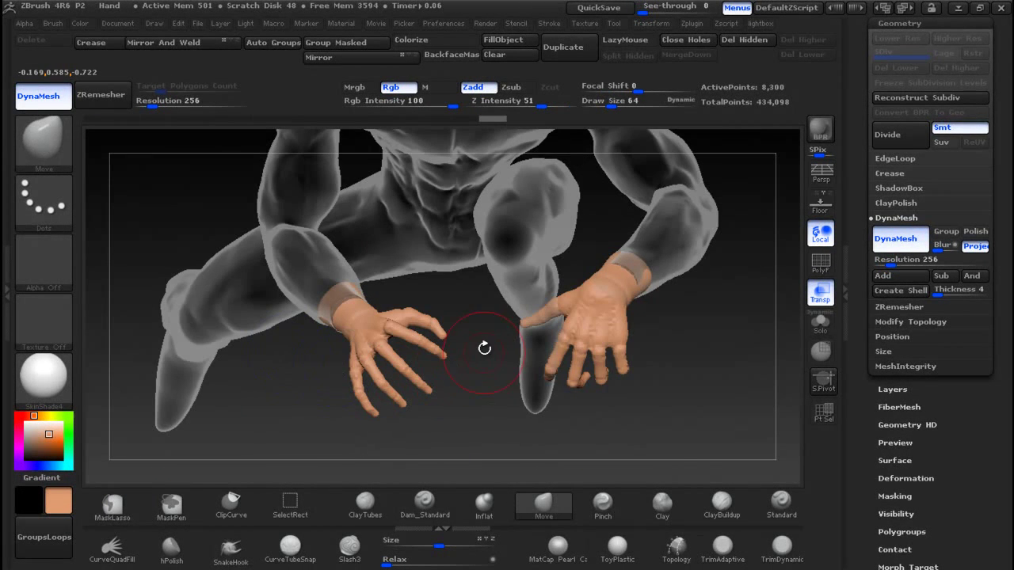
Step: Adjust the shape of Venom's right hand around the thumb base with the Move brush
{"action": "left_click_drag", "start_coordinate": [461, 353], "coordinate": [468, 301]}
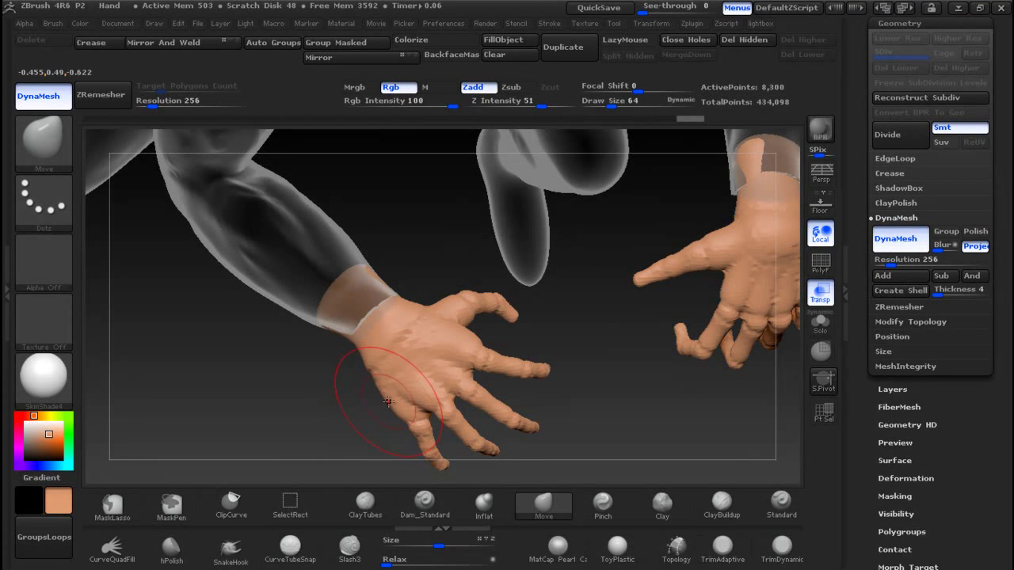
{"action": "left_click_drag", "start_coordinate": [435, 317], "coordinate": [461, 295]}
{"action": "mouse_move", "coordinate": [481, 303]}
{"action": "right_mouse_down"}
{"action": "mouse_move", "coordinate": [441, 310]}
{"action": "mouse_move", "coordinate": [448, 319]}
{"action": "right_mouse_up"}
{"action": "left_click_drag", "start_coordinate": [455, 318], "coordinate": [464, 308]}
Step: Reshape the back and thumb side of Venom's left hand with the Move brush, checking it from several angles
{"action": "left_click_drag", "start_coordinate": [617, 328], "coordinate": [393, 353], "text": "alt"}
{"action": "left_click_drag", "start_coordinate": [527, 355], "coordinate": [608, 345]}
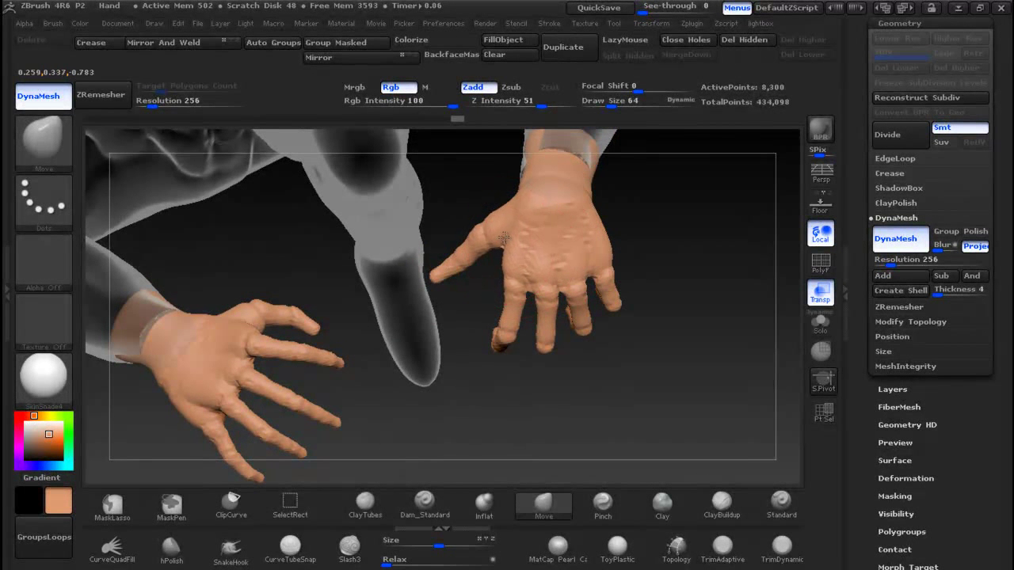
{"action": "left_click_drag", "start_coordinate": [558, 230], "coordinate": [565, 231]}
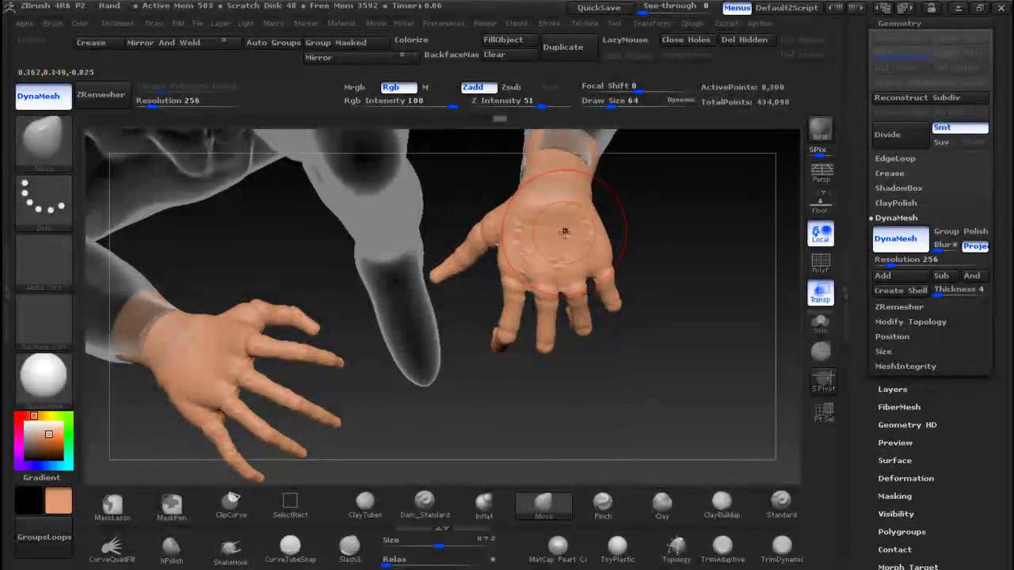
{"action": "left_click_drag", "start_coordinate": [670, 238], "coordinate": [593, 244]}
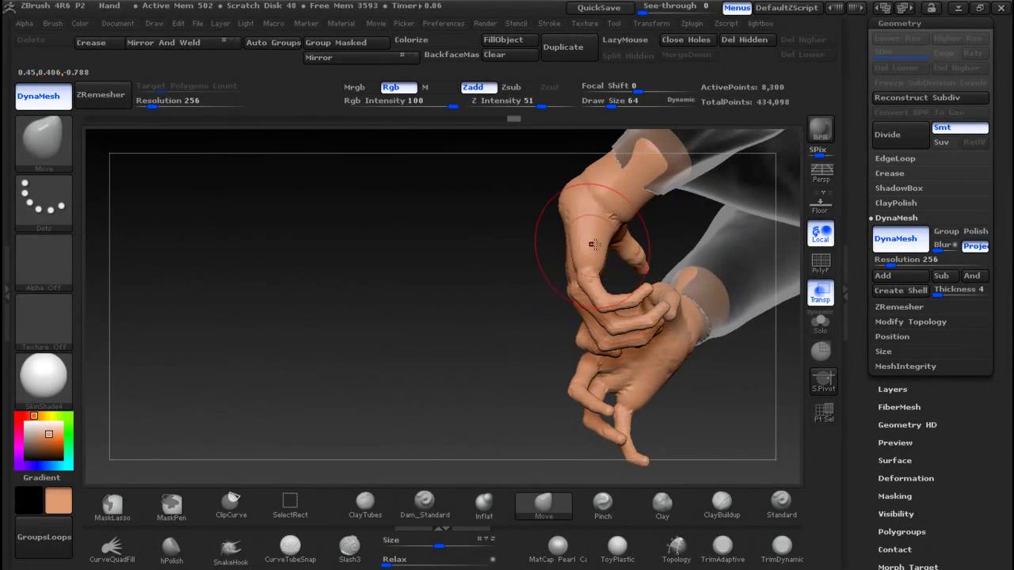
{"action": "mouse_move", "coordinate": [508, 259]}
{"action": "left_mouse_down"}
{"action": "mouse_move", "coordinate": [616, 235]}
{"action": "mouse_move", "coordinate": [623, 184]}
{"action": "mouse_move", "coordinate": [623, 198]}
{"action": "mouse_move", "coordinate": [666, 221]}
{"action": "mouse_move", "coordinate": [696, 204]}
{"action": "mouse_move", "coordinate": [561, 208]}
{"action": "mouse_move", "coordinate": [629, 207]}
{"action": "mouse_move", "coordinate": [636, 188]}
{"action": "mouse_move", "coordinate": [661, 227]}
{"action": "left_mouse_up"}
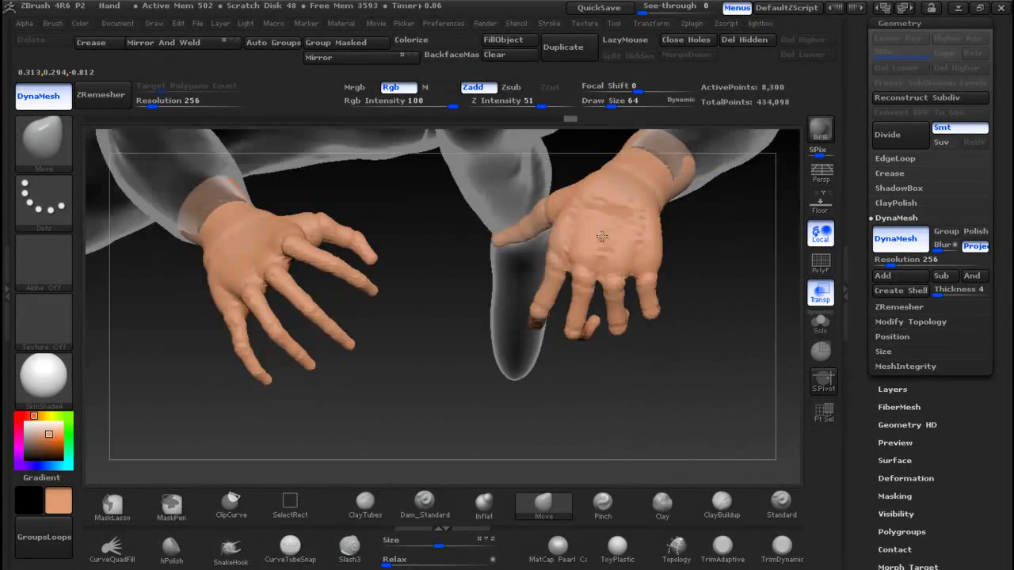
{"action": "left_click_drag", "start_coordinate": [662, 268], "coordinate": [668, 293]}
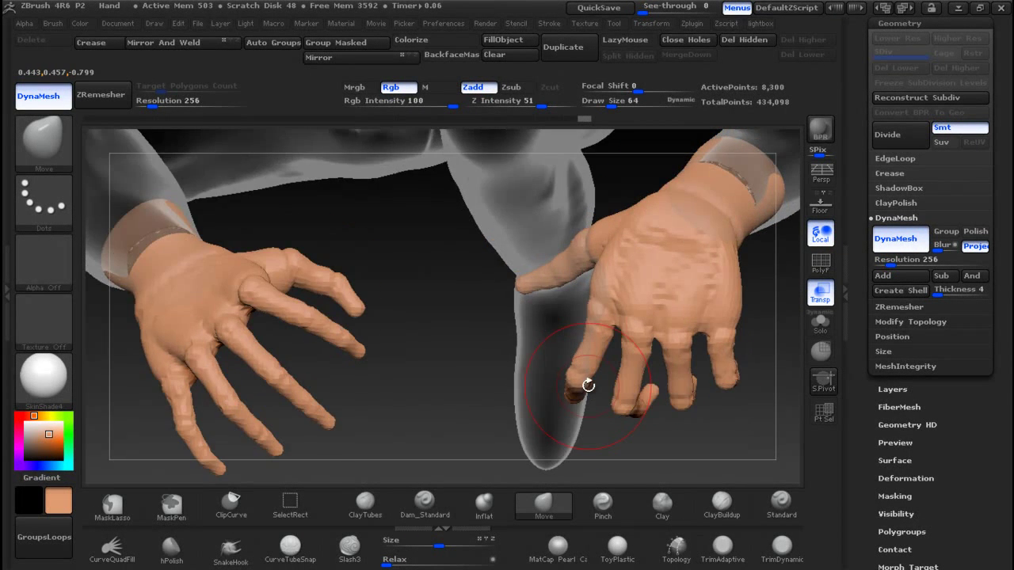
{"action": "left_click_drag", "start_coordinate": [678, 339], "coordinate": [753, 331]}
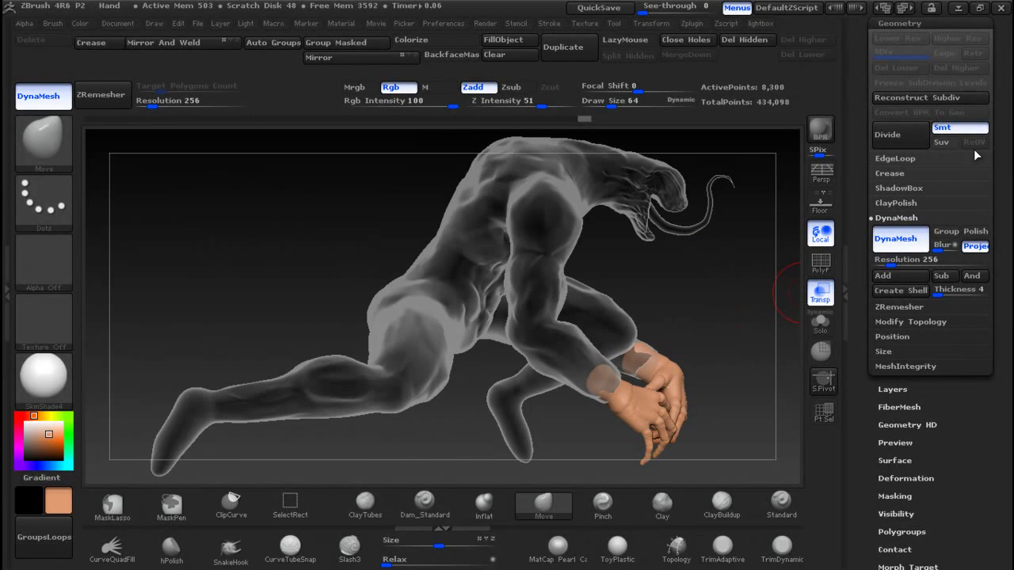
Step: Reorder the subtools so the mannequin hands sit directly beneath the Venom body and the tongue comes last
{"action": "left_click_drag", "start_coordinate": [976, 155], "coordinate": [911, 225]}
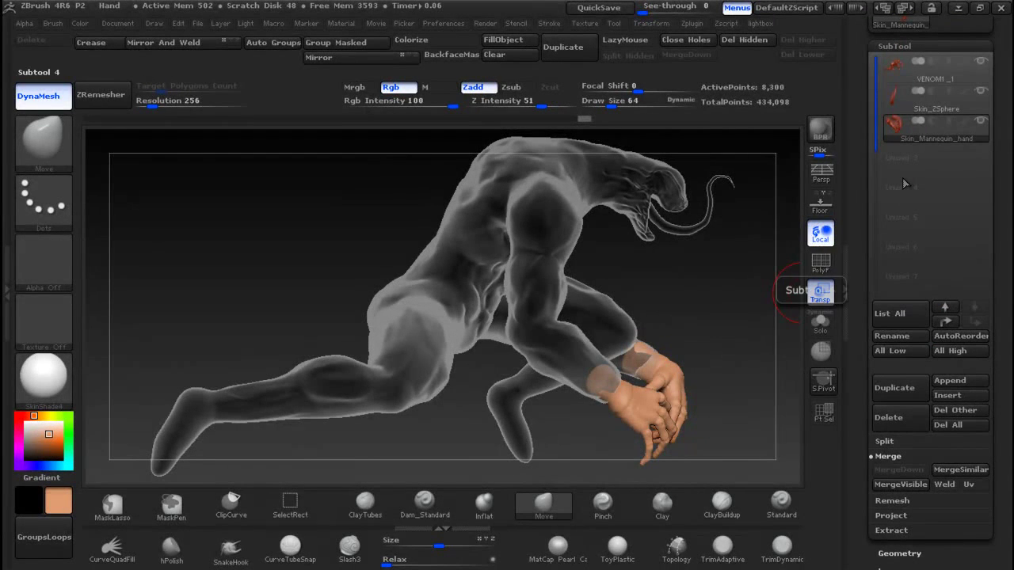
{"action": "left_click", "coordinate": [909, 74]}
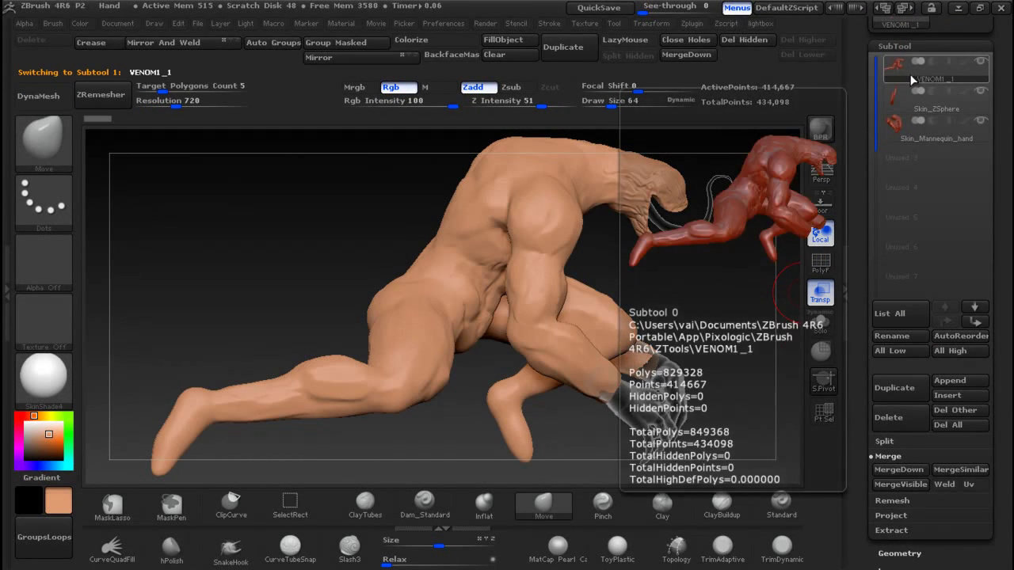
{"action": "left_click", "coordinate": [914, 101]}
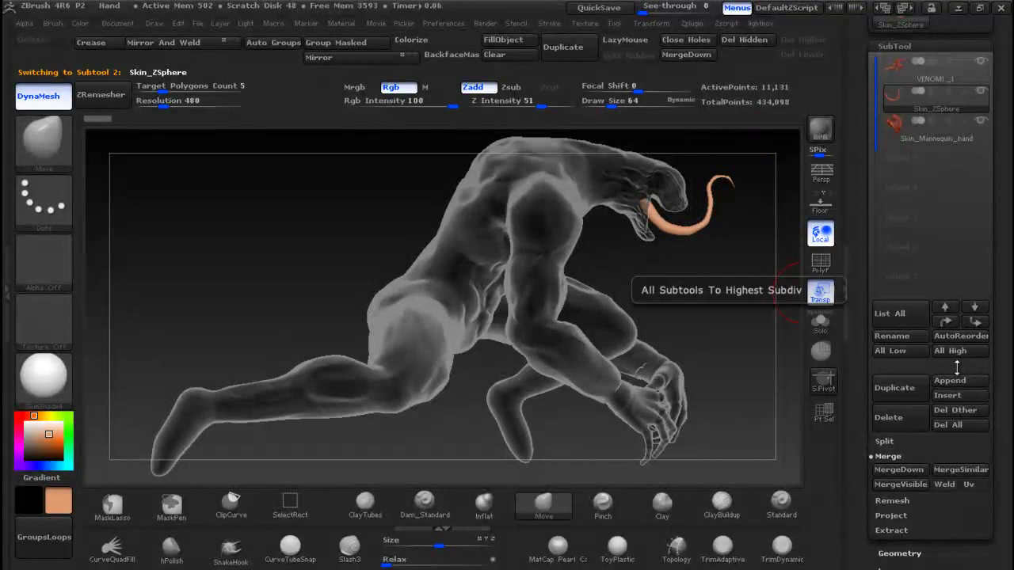
{"action": "left_click", "coordinate": [975, 307]}
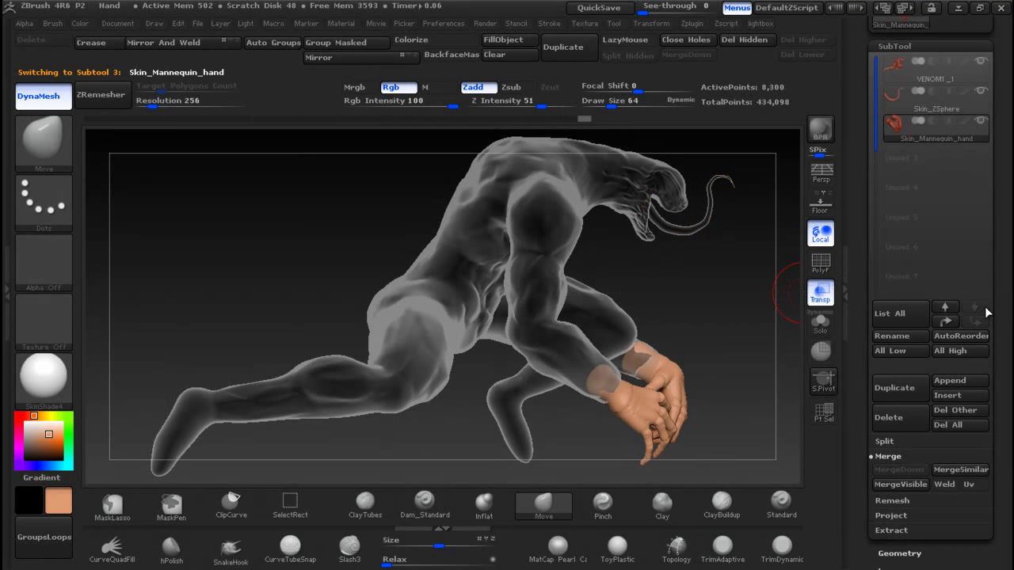
{"action": "left_click", "coordinate": [975, 321]}
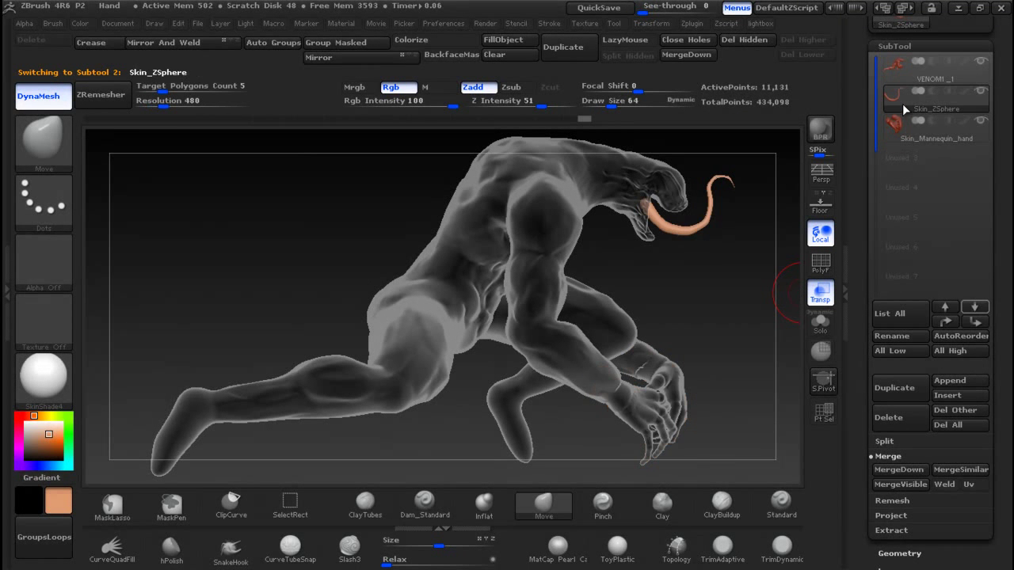
{"action": "left_click", "coordinate": [975, 321]}
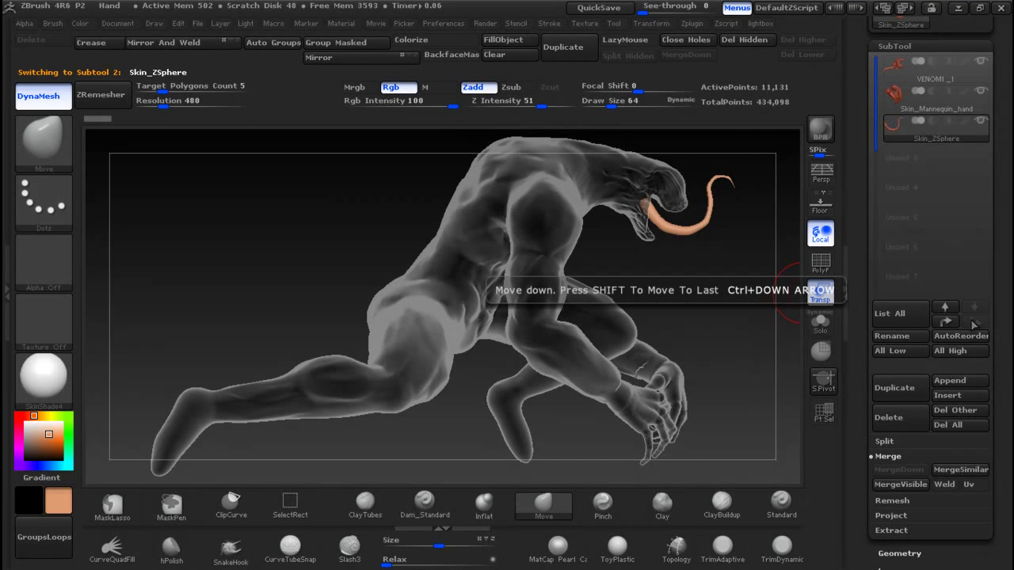
{"action": "mouse_move", "coordinate": [902, 141]}
Step: Merge the mannequin hands down into the Venom body subtool
{"action": "left_click", "coordinate": [917, 76]}
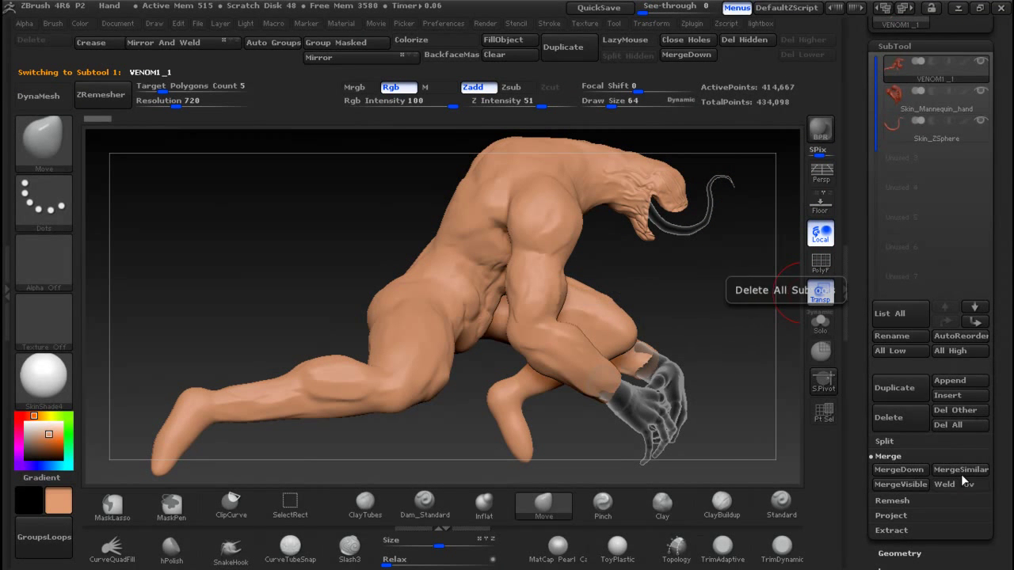
{"action": "scroll", "coordinate": [1002, 400], "scroll_direction": "down", "scroll_amount": 4}
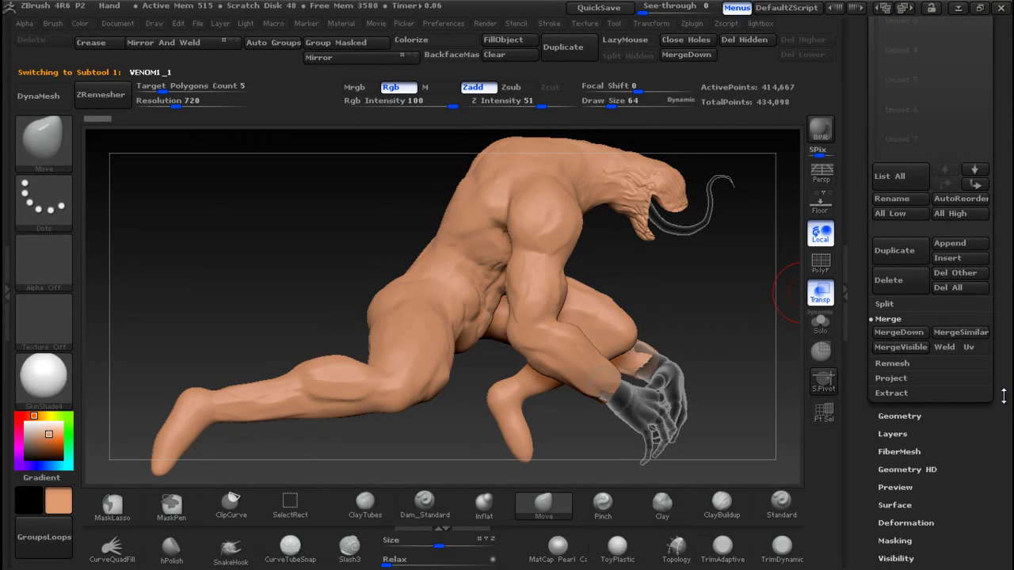
{"action": "left_click", "coordinate": [898, 333]}
{"action": "left_click", "coordinate": [733, 361]}
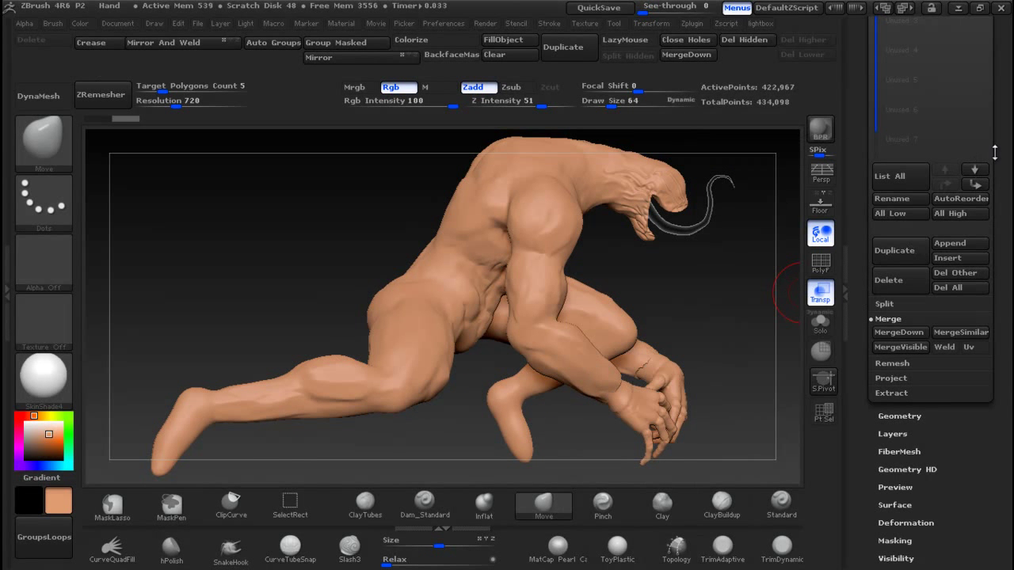
{"action": "left_click_drag", "start_coordinate": [1002, 142], "coordinate": [1010, 291]}
Step: Smooth the seam between Venom's right forearm and hand, working on both sides of the wrist
{"action": "left_click_drag", "start_coordinate": [693, 353], "coordinate": [631, 349]}
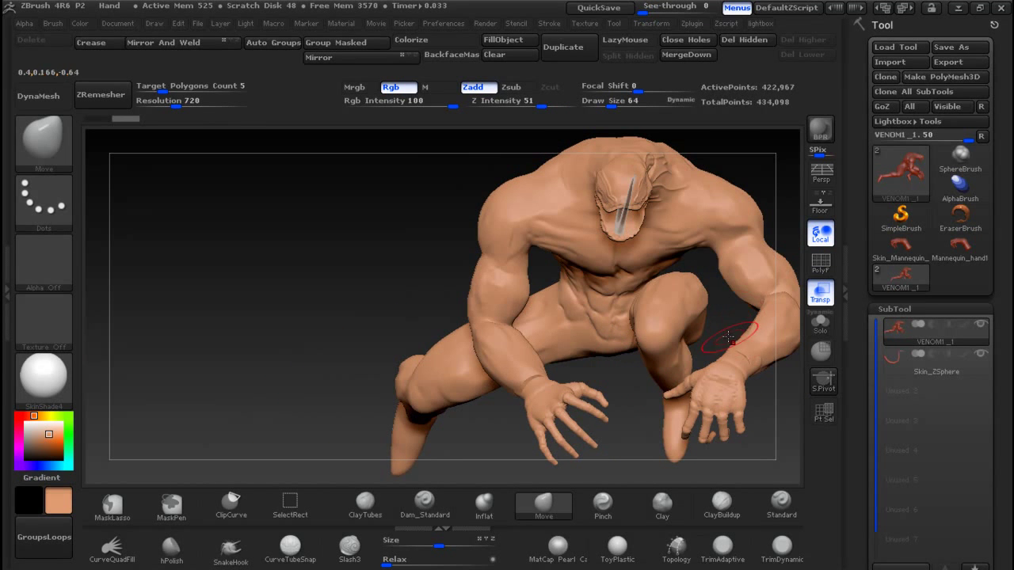
{"action": "right_click_drag", "start_coordinate": [721, 331], "coordinate": [726, 479], "text": "ctrl"}
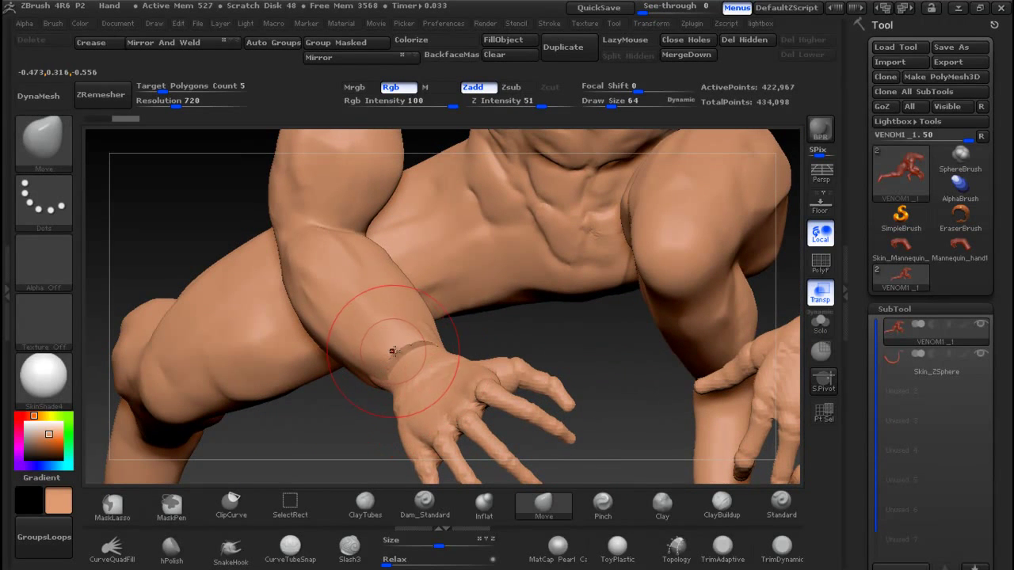
{"action": "left_click_drag", "start_coordinate": [401, 350], "coordinate": [408, 347], "text": "shift"}
{"action": "mouse_move", "coordinate": [420, 333]}
{"action": "right_mouse_down"}
{"action": "mouse_move", "coordinate": [517, 307]}
{"action": "mouse_move", "coordinate": [431, 346]}
{"action": "mouse_move", "coordinate": [535, 147]}
{"action": "mouse_move", "coordinate": [498, 147]}
{"action": "mouse_move", "coordinate": [489, 164]}
{"action": "right_mouse_up"}
{"action": "left_click_drag", "start_coordinate": [431, 238], "coordinate": [424, 243]}
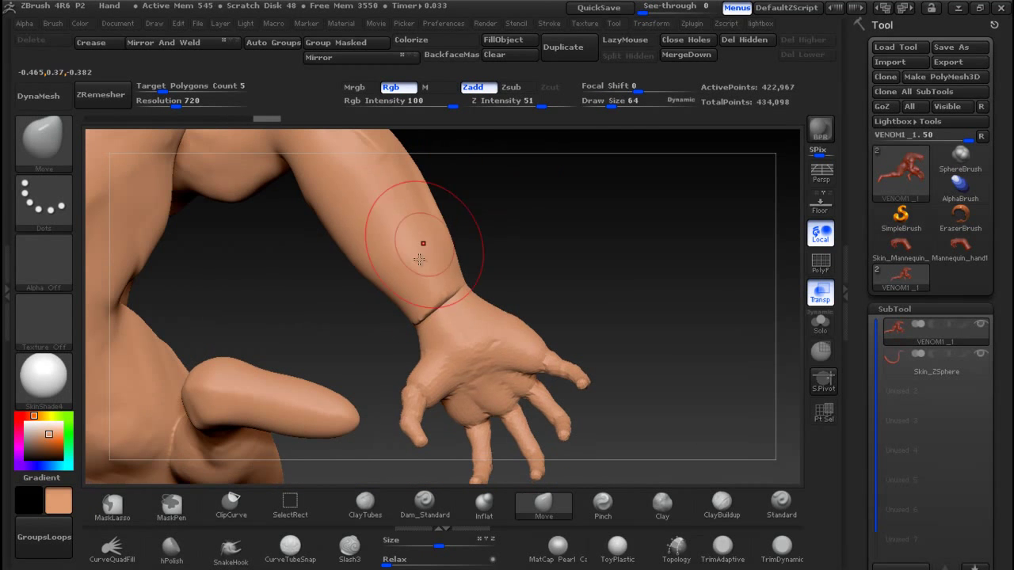
{"action": "left_click_drag", "start_coordinate": [434, 304], "coordinate": [452, 281], "text": "shift"}
{"action": "right_click_drag", "start_coordinate": [533, 237], "coordinate": [424, 277]}
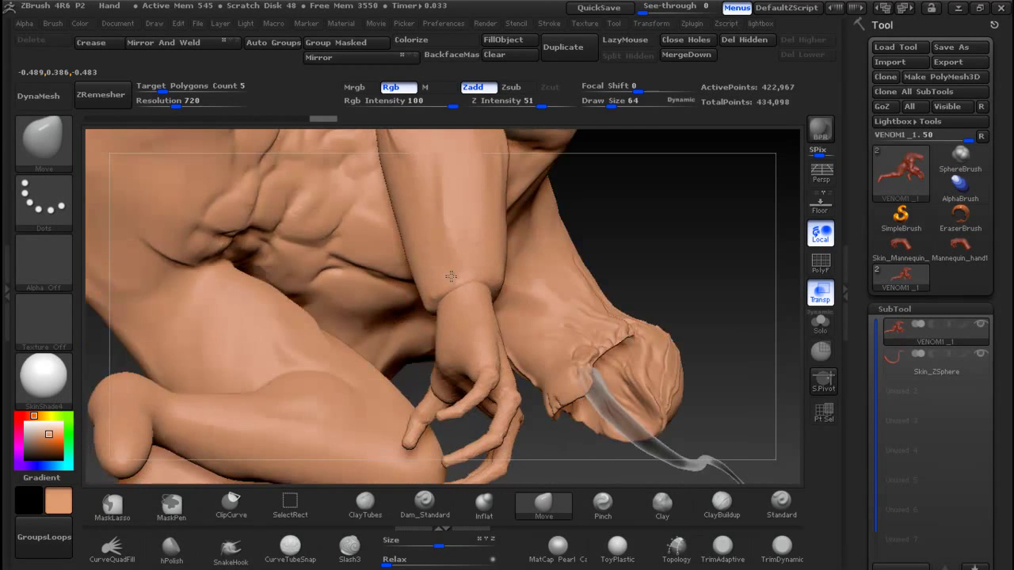
Step: Build up clay over the right wrist seam with the ClayTubes brush at draw size 32 and smooth it
{"action": "left_click", "coordinate": [365, 508]}
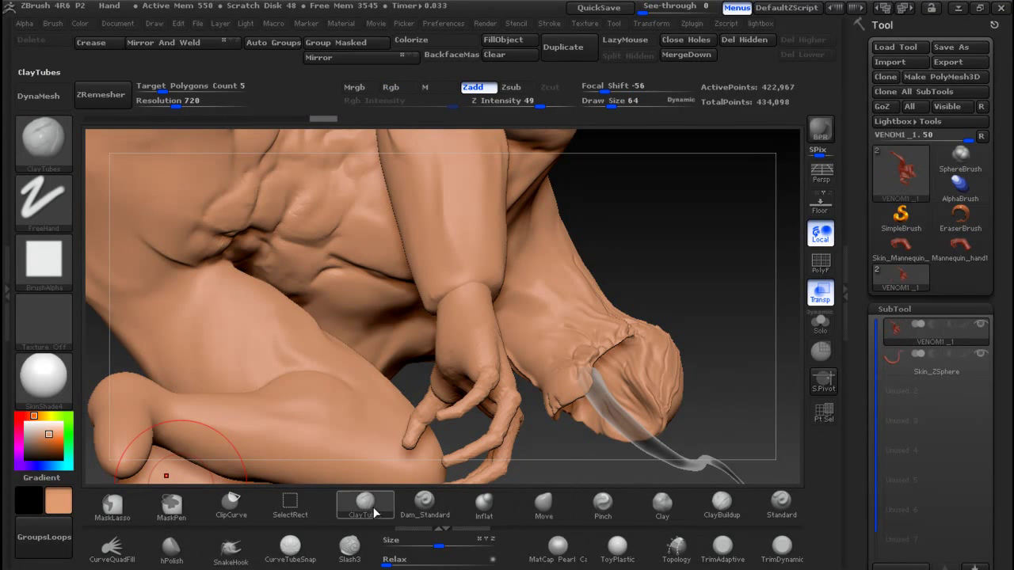
{"action": "key", "text": "bracketleft"}
{"action": "key", "text": "bracketleft"}
{"action": "mouse_move", "coordinate": [454, 298]}
{"action": "left_mouse_down"}
{"action": "mouse_move", "coordinate": [476, 292]}
{"action": "mouse_move", "coordinate": [471, 280]}
{"action": "mouse_move", "coordinate": [473, 289]}
{"action": "mouse_move", "coordinate": [449, 296]}
{"action": "mouse_move", "coordinate": [473, 280]}
{"action": "left_mouse_up"}
{"action": "mouse_move", "coordinate": [647, 242]}
{"action": "left_mouse_down"}
{"action": "mouse_move", "coordinate": [483, 258]}
{"action": "mouse_move", "coordinate": [491, 262]}
{"action": "left_mouse_up"}
{"action": "mouse_move", "coordinate": [539, 313]}
{"action": "left_mouse_down", "text": "shift"}
{"action": "mouse_move", "coordinate": [524, 310]}
{"action": "mouse_move", "coordinate": [532, 320]}
{"action": "mouse_move", "coordinate": [537, 299]}
{"action": "left_mouse_up", "text": "shift"}
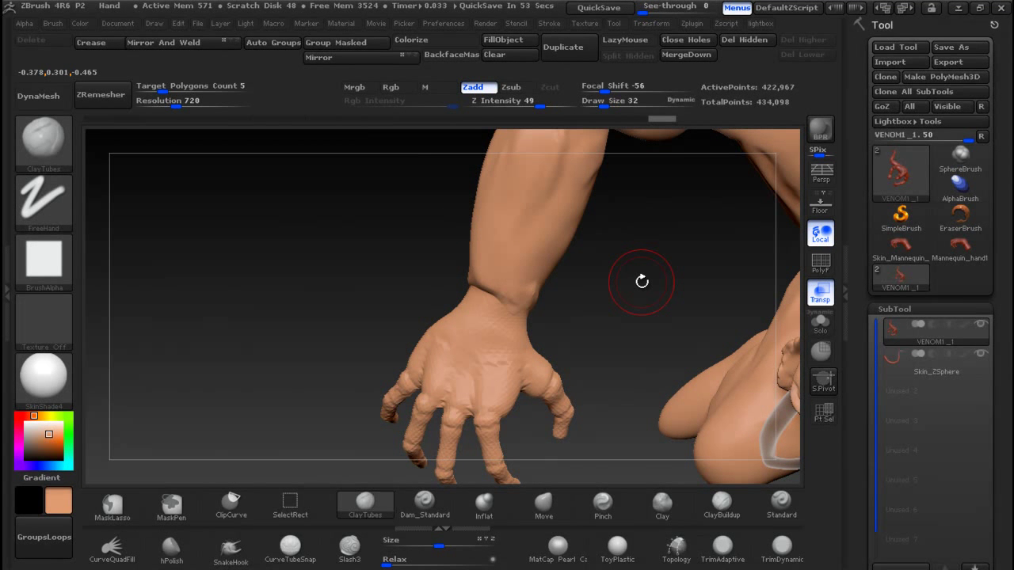
Step: Examine the whole figure from several angles and compare the mesh density of hands and body in the polyframe display
{"action": "key", "text": "f"}
{"action": "left_click_drag", "start_coordinate": [643, 358], "coordinate": [629, 186]}
{"action": "left_click_drag", "start_coordinate": [594, 287], "coordinate": [545, 75]}
{"action": "mouse_move", "coordinate": [679, 399]}
{"action": "left_mouse_down"}
{"action": "mouse_move", "coordinate": [563, 167]}
{"action": "mouse_move", "coordinate": [503, 227]}
{"action": "mouse_move", "coordinate": [544, 432]}
{"action": "left_mouse_up"}
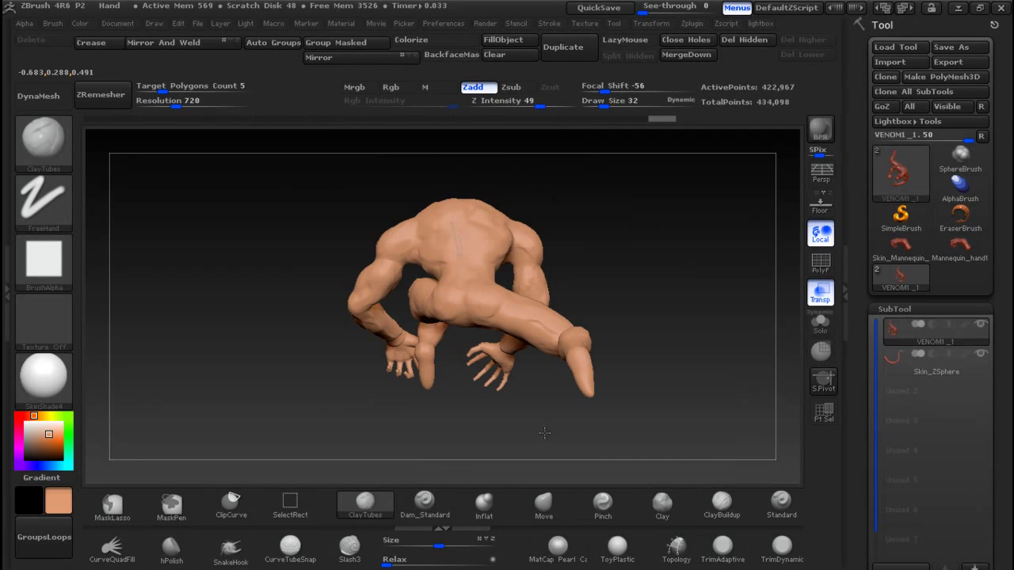
{"action": "left_click", "coordinate": [822, 262]}
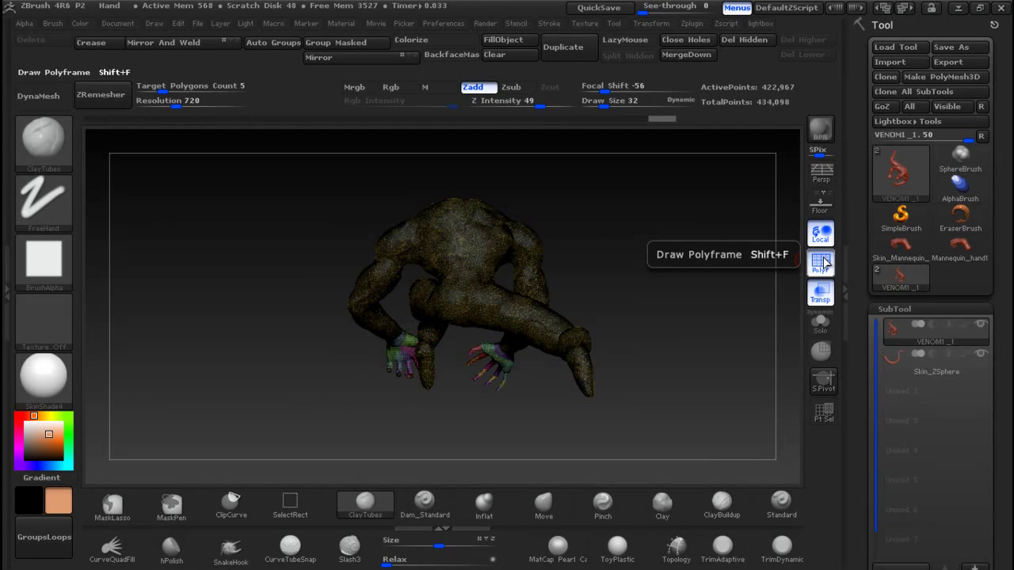
{"action": "left_click_drag", "start_coordinate": [596, 251], "coordinate": [711, 243]}
{"action": "right_click_drag", "start_coordinate": [681, 238], "coordinate": [724, 430], "text": "ctrl"}
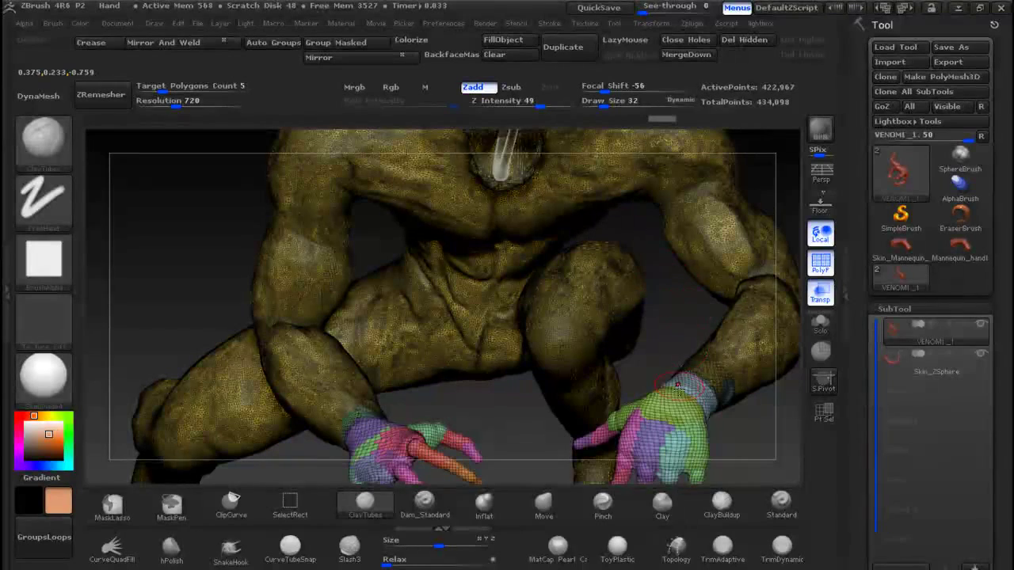
{"action": "right_click_drag", "start_coordinate": [652, 342], "coordinate": [669, 279], "text": "ctrl"}
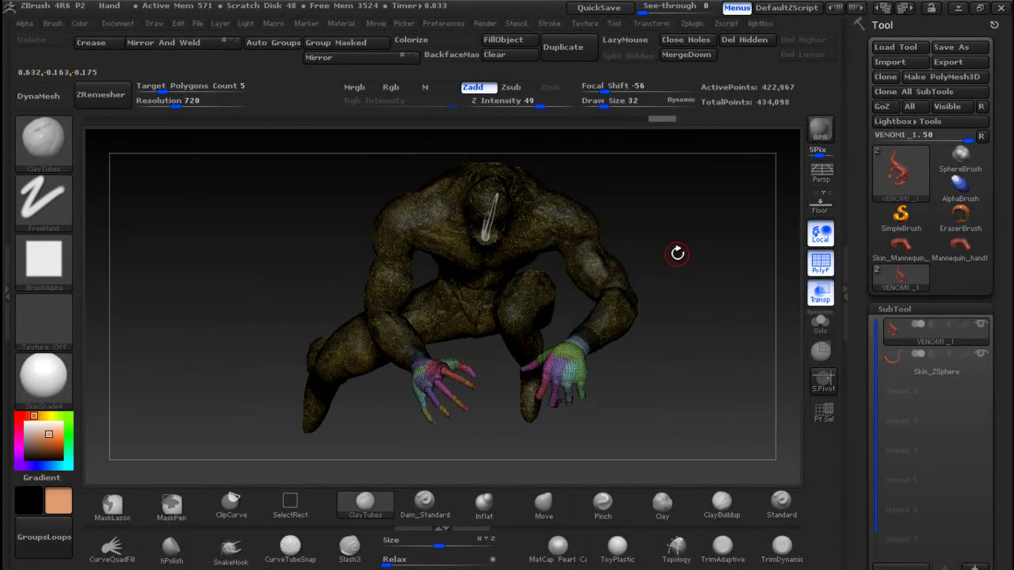
{"action": "left_click_drag", "start_coordinate": [677, 267], "coordinate": [784, 268]}
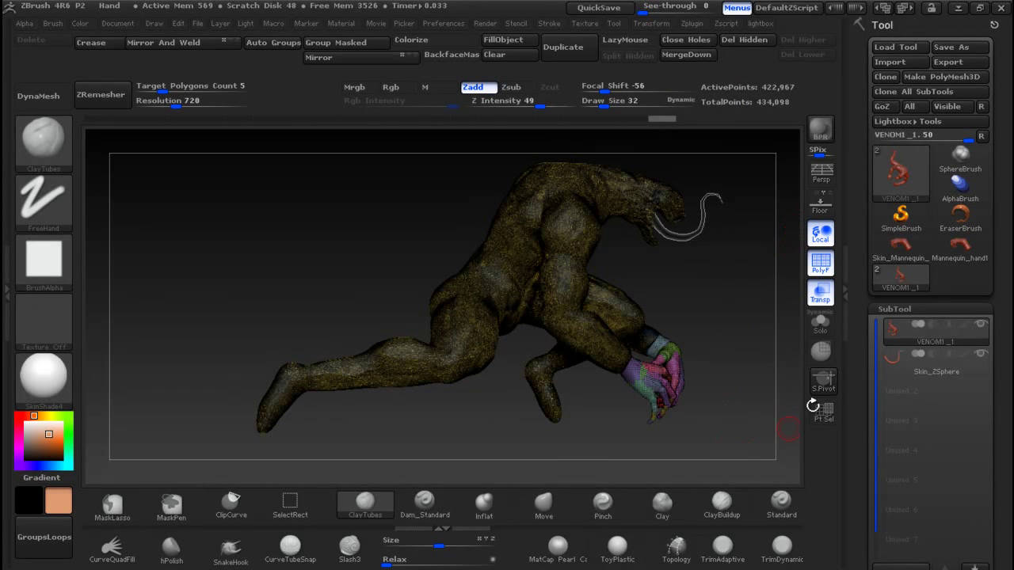
{"action": "left_click", "coordinate": [820, 262]}
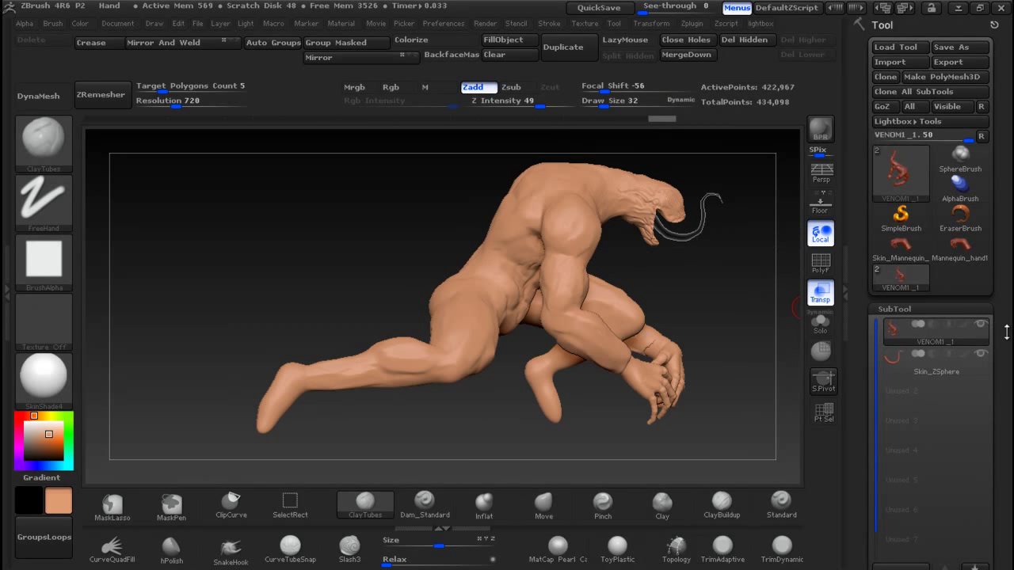
Step: Set the DynaMesh resolution to 1024, clear the mask, and DynaMesh the merged body and hands
{"action": "scroll", "coordinate": [984, 204], "scroll_direction": "down", "scroll_amount": 5}
{"action": "scroll", "coordinate": [984, 205], "scroll_direction": "down", "scroll_amount": 5}
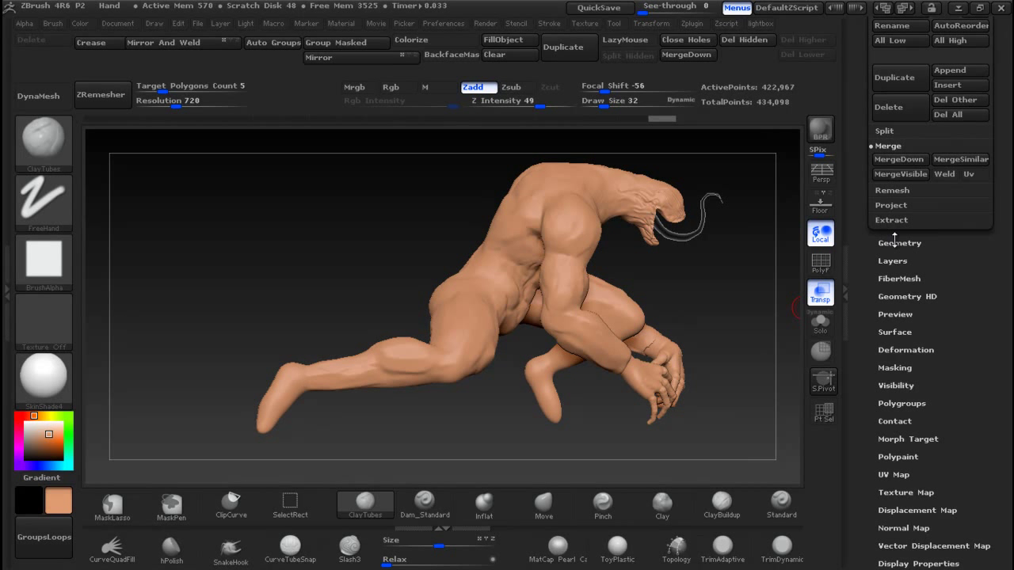
{"action": "left_click", "coordinate": [896, 242]}
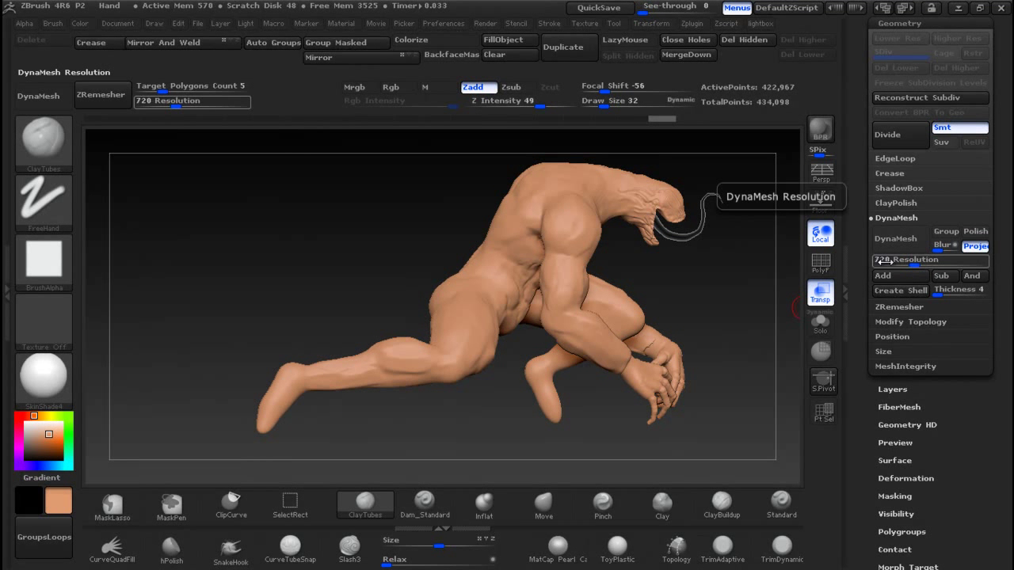
{"action": "left_click", "coordinate": [881, 260]}
{"action": "type", "text": "1024"}
{"action": "key", "text": "Return"}
{"action": "left_click", "coordinate": [897, 237]}
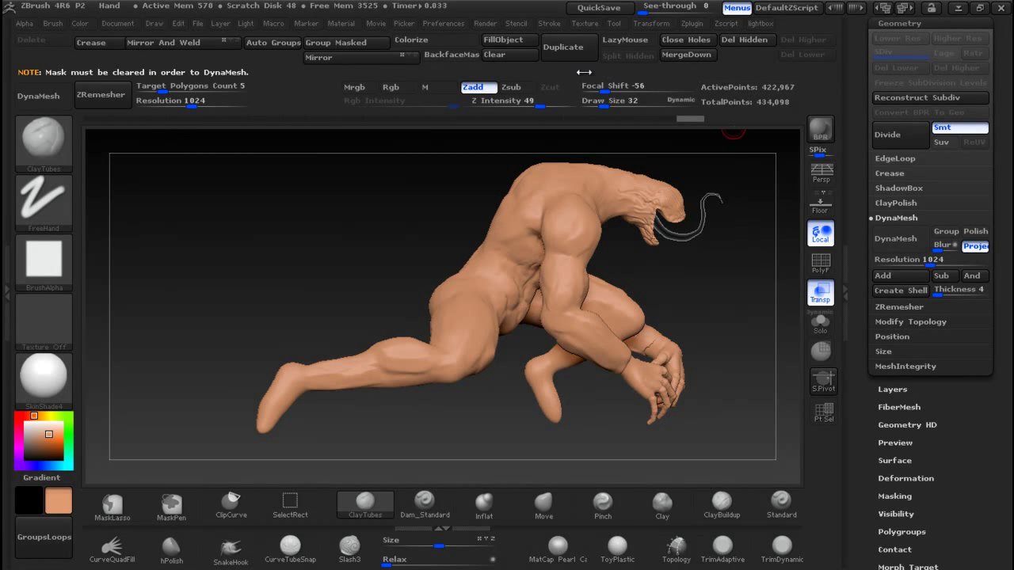
{"action": "left_click", "coordinate": [498, 56]}
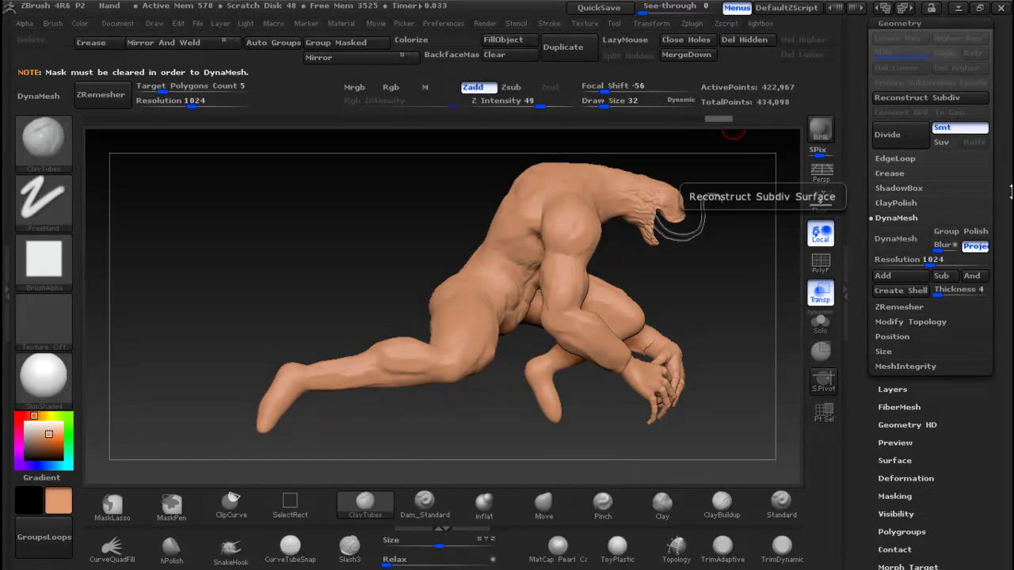
{"action": "left_click", "coordinate": [897, 239]}
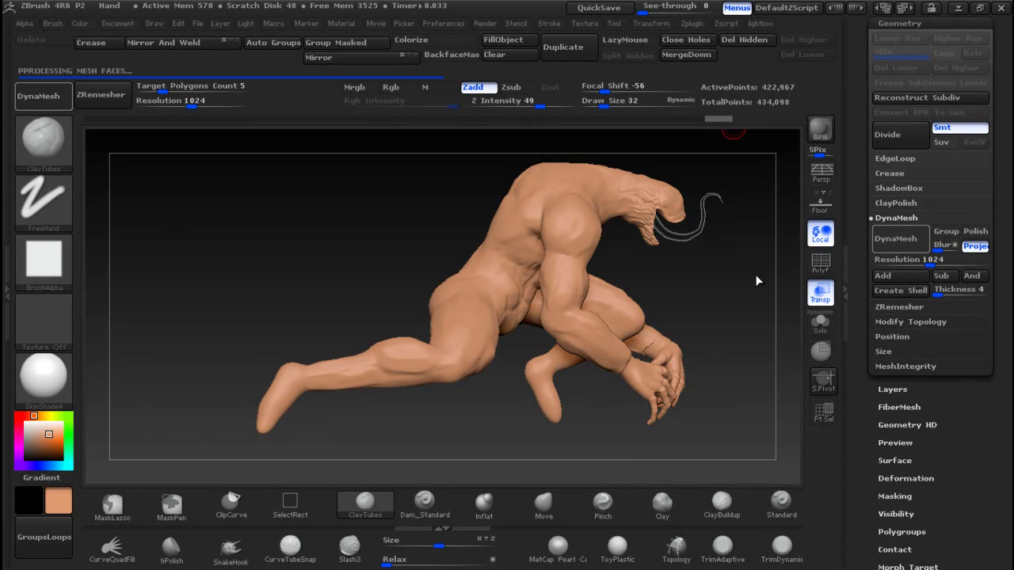
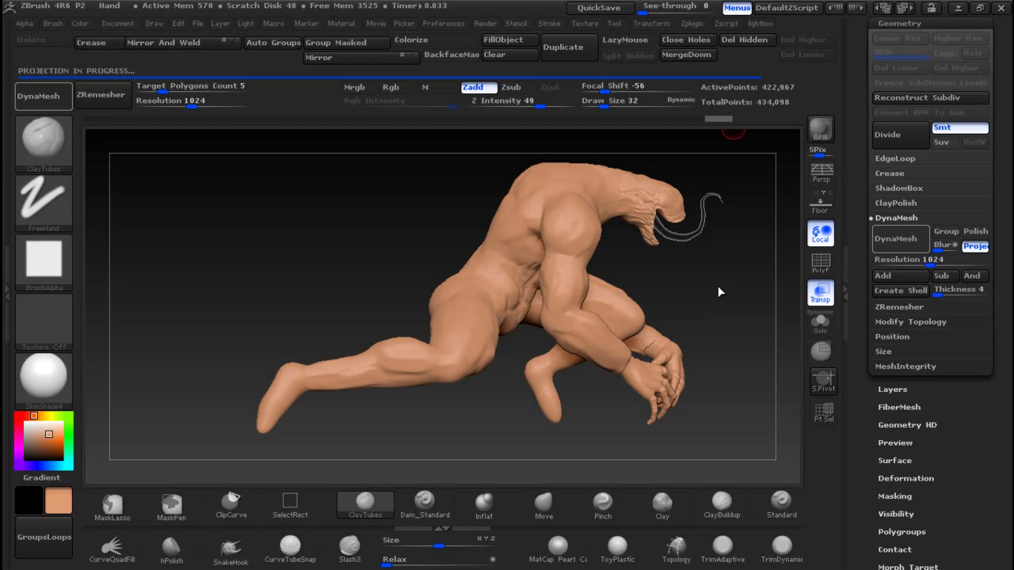
Step: Inspect the remeshed topology where Venom's right hand joins the forearm using the polyframe display
{"action": "left_click", "coordinate": [820, 260]}
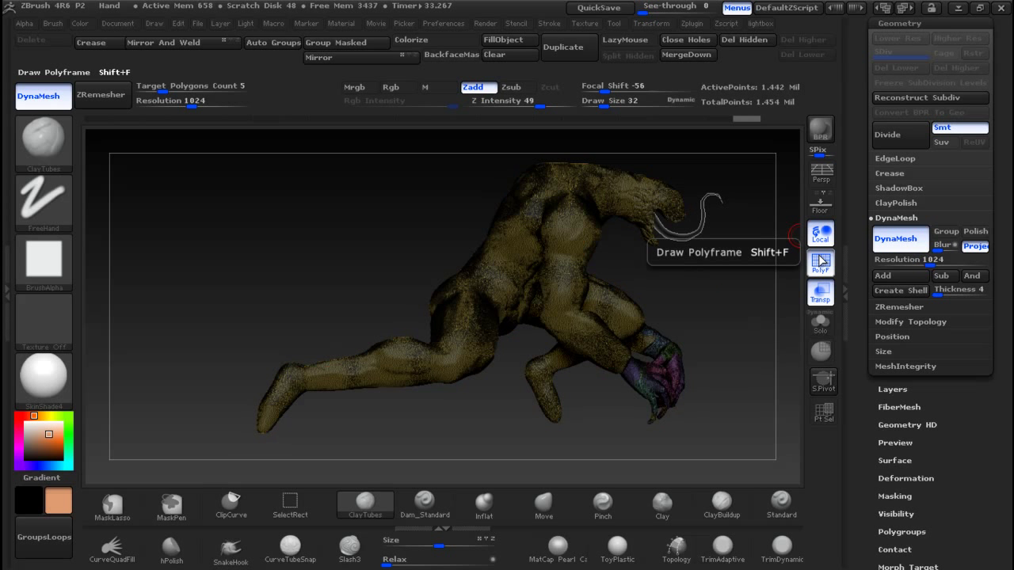
{"action": "left_click", "coordinate": [821, 260]}
{"action": "left_click", "coordinate": [820, 260]}
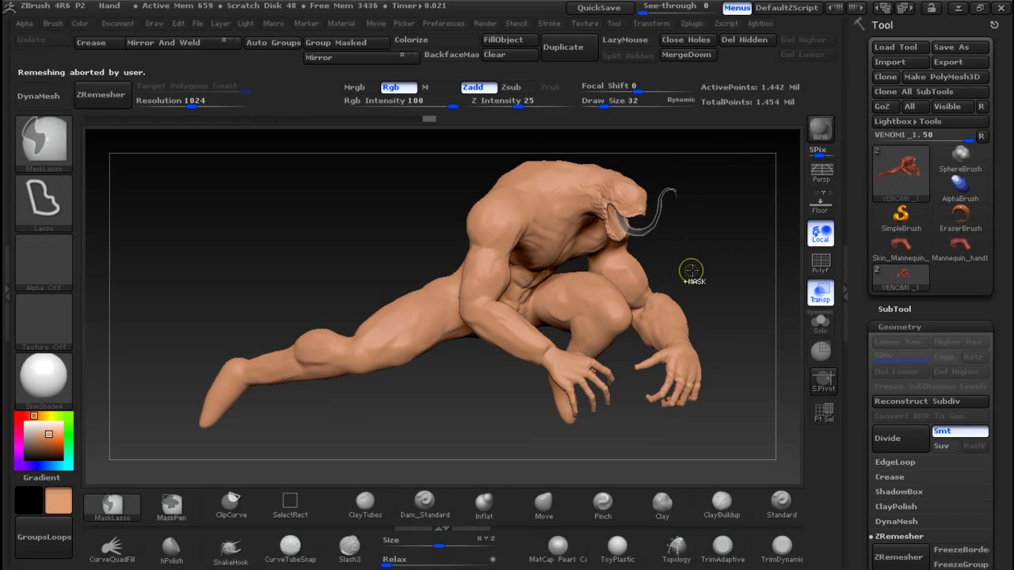
{"action": "right_click_drag", "start_coordinate": [690, 273], "coordinate": [593, 236], "text": "ctrl"}
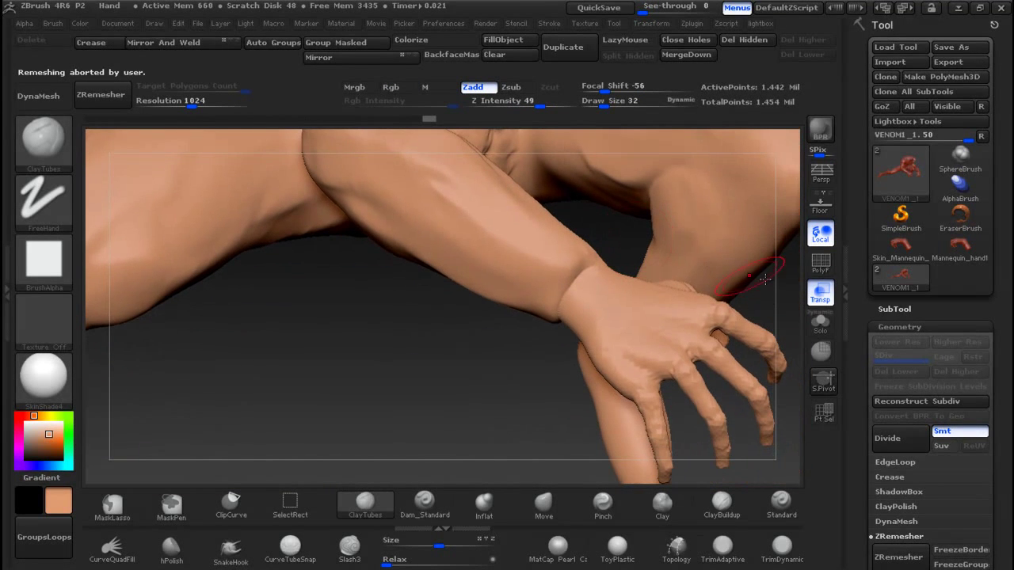
{"action": "left_click", "coordinate": [821, 261]}
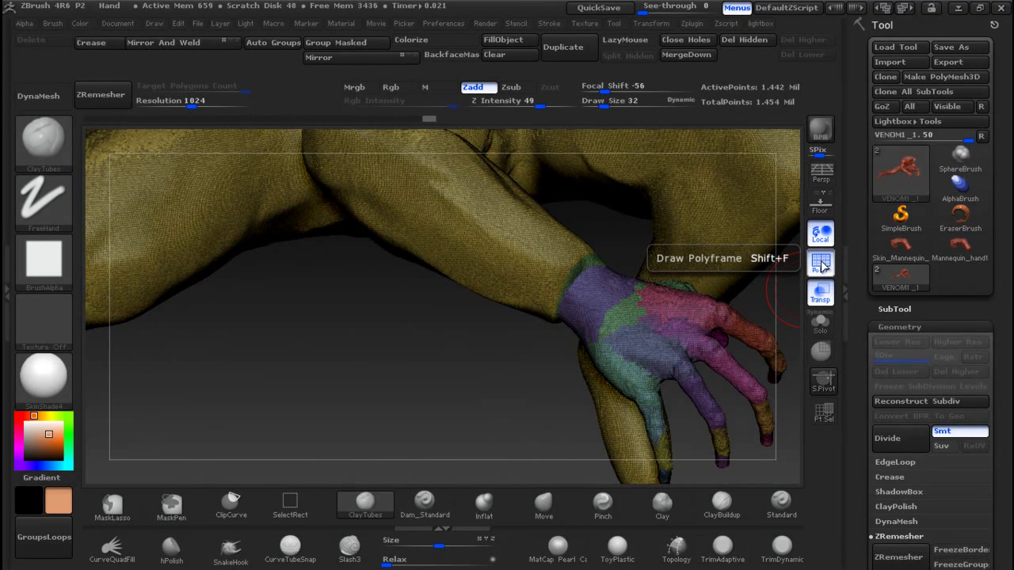
{"action": "left_click", "coordinate": [821, 265]}
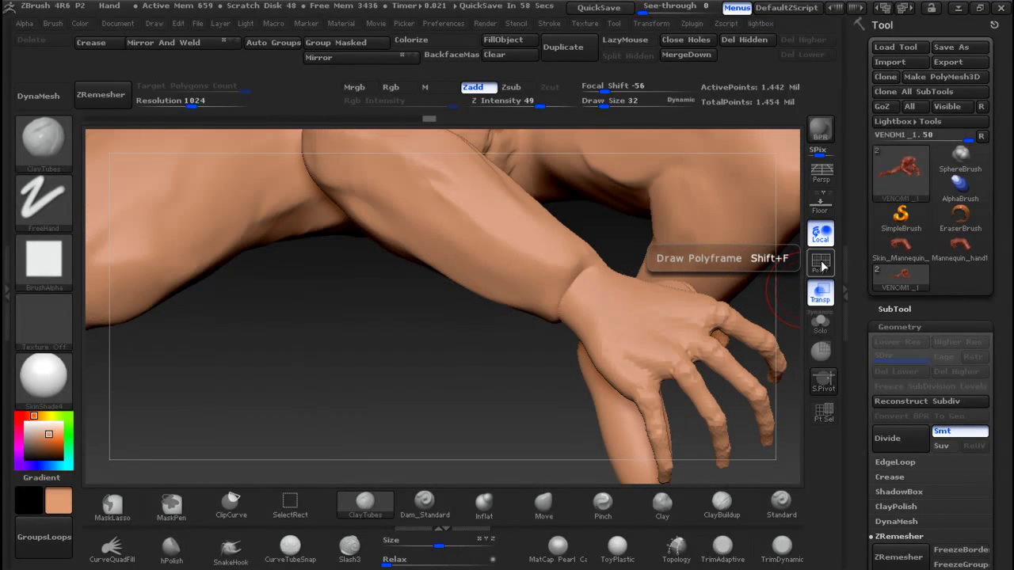
Step: Smooth the right wrist seam and the fingers of Venom's right hand
{"action": "key", "text": "shift"}
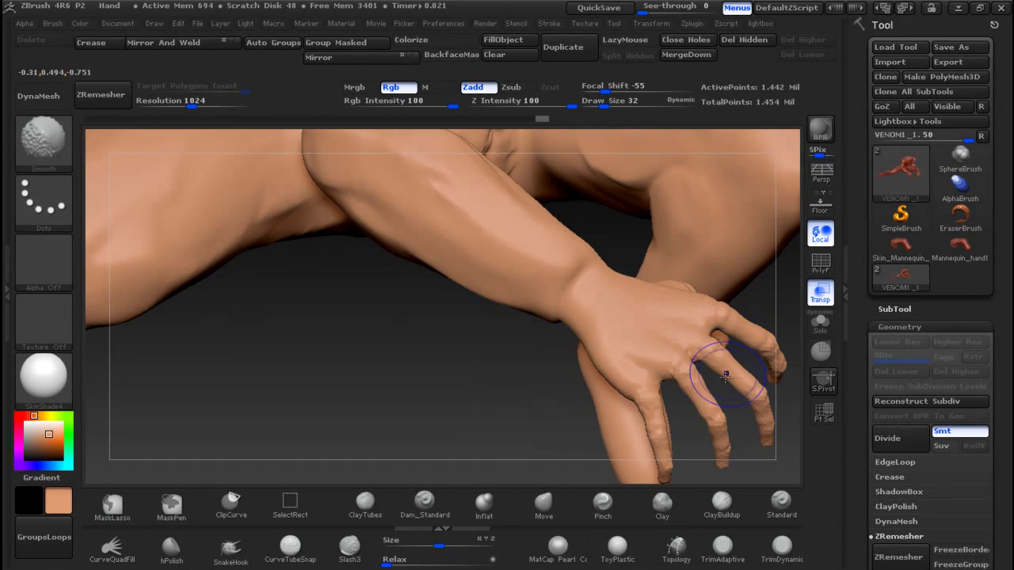
{"action": "left_click_drag", "start_coordinate": [665, 444], "coordinate": [642, 394], "text": "shift"}
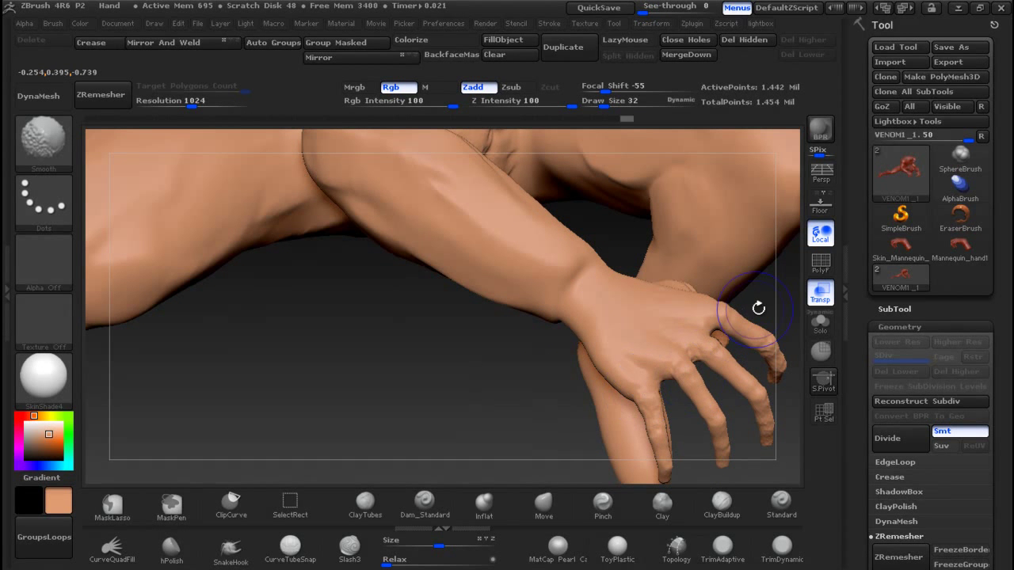
{"action": "left_click_drag", "start_coordinate": [758, 307], "coordinate": [751, 344], "text": "shift"}
{"action": "key", "text": "shift"}
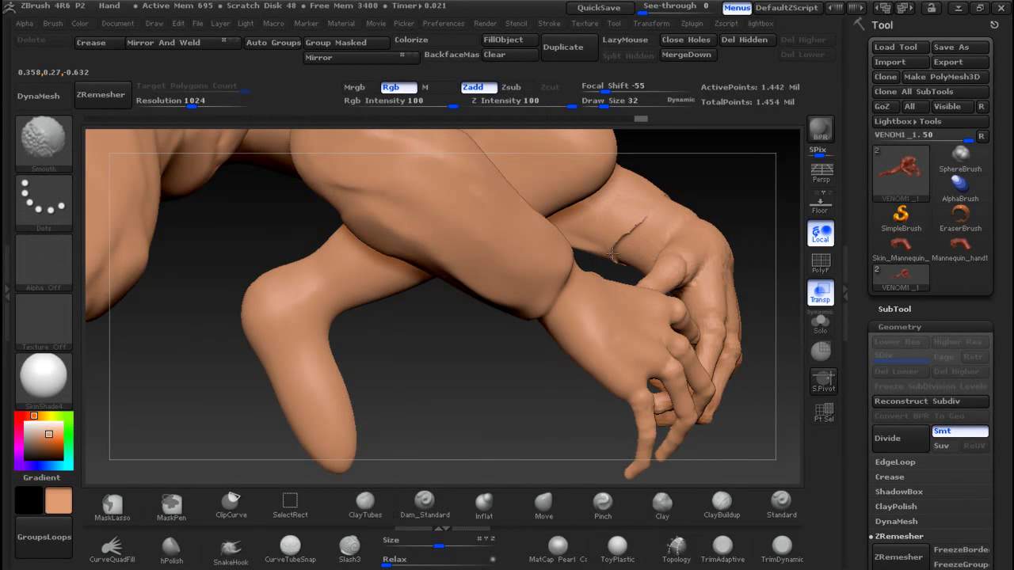
Step: Smooth the seam where Venom's left hand joins the forearm, working around the outer side of the wrist
{"action": "left_click_drag", "start_coordinate": [626, 240], "coordinate": [630, 236], "text": "shift"}
{"action": "mouse_move", "coordinate": [688, 185]}
{"action": "left_mouse_down"}
{"action": "mouse_move", "coordinate": [618, 179]}
{"action": "mouse_move", "coordinate": [626, 198]}
{"action": "left_mouse_up"}
{"action": "left_click_drag", "start_coordinate": [662, 229], "coordinate": [675, 203], "text": "shift"}
{"action": "left_click_drag", "start_coordinate": [745, 269], "coordinate": [638, 257]}
{"action": "left_click_drag", "start_coordinate": [672, 207], "coordinate": [709, 206], "text": "shift"}
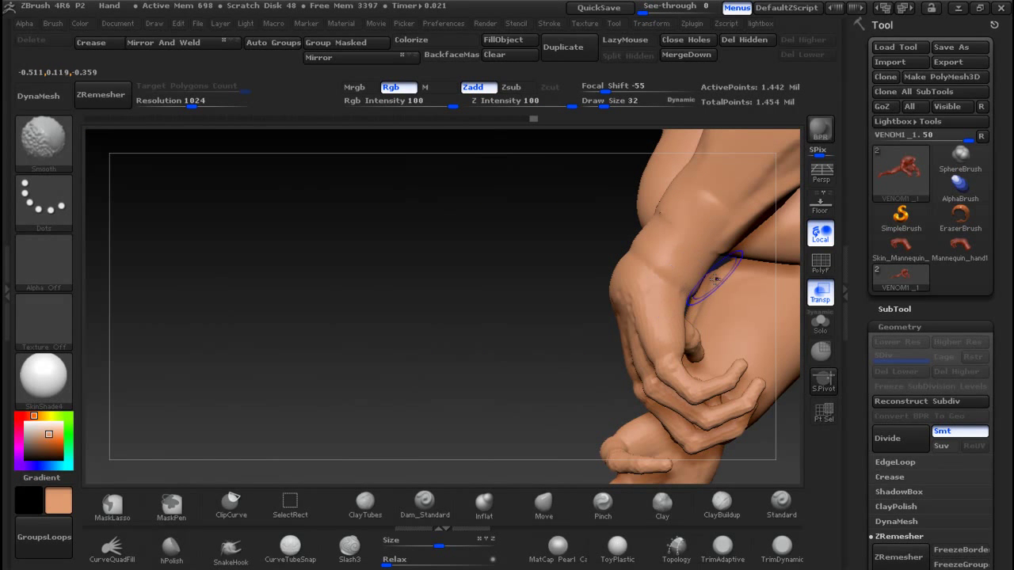
{"action": "left_click_drag", "start_coordinate": [584, 242], "coordinate": [523, 233], "text": "shift"}
{"action": "left_click_drag", "start_coordinate": [725, 247], "coordinate": [736, 242], "text": "shift"}
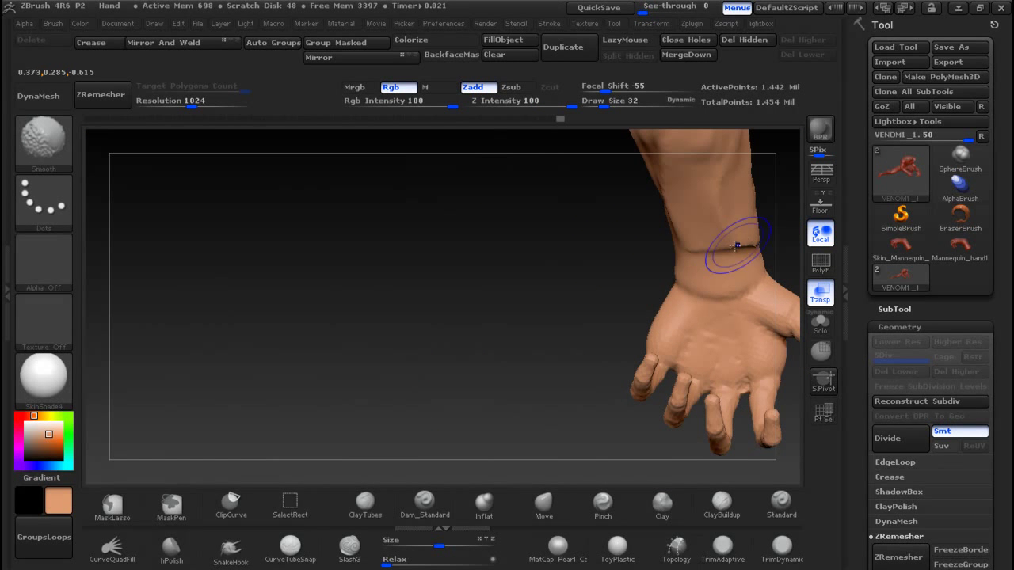
Step: Smooth the remaining crease on the palm side of the left wrist and the adjoining hand and finger surfaces
{"action": "mouse_move", "coordinate": [767, 273]}
{"action": "left_mouse_down"}
{"action": "mouse_move", "coordinate": [735, 257]}
{"action": "mouse_move", "coordinate": [697, 276]}
{"action": "mouse_move", "coordinate": [745, 278]}
{"action": "mouse_move", "coordinate": [741, 252]}
{"action": "left_mouse_up"}
{"action": "left_click_drag", "start_coordinate": [757, 238], "coordinate": [739, 264]}
{"action": "mouse_move", "coordinate": [739, 220]}
{"action": "left_mouse_down", "text": "shift"}
{"action": "mouse_move", "coordinate": [682, 284]}
{"action": "mouse_move", "coordinate": [697, 252]}
{"action": "mouse_move", "coordinate": [698, 262]}
{"action": "left_mouse_up", "text": "shift"}
{"action": "left_click_drag", "start_coordinate": [588, 283], "coordinate": [705, 286]}
{"action": "mouse_move", "coordinate": [659, 270]}
{"action": "left_mouse_down", "text": "shift"}
{"action": "mouse_move", "coordinate": [654, 277]}
{"action": "mouse_move", "coordinate": [645, 242]}
{"action": "mouse_move", "coordinate": [660, 237]}
{"action": "mouse_move", "coordinate": [633, 217]}
{"action": "mouse_move", "coordinate": [655, 231]}
{"action": "mouse_move", "coordinate": [662, 277]}
{"action": "left_mouse_up", "text": "shift"}
{"action": "mouse_move", "coordinate": [609, 344]}
{"action": "left_mouse_down", "text": "shift"}
{"action": "mouse_move", "coordinate": [621, 303]}
{"action": "mouse_move", "coordinate": [644, 317]}
{"action": "left_mouse_up", "text": "shift"}
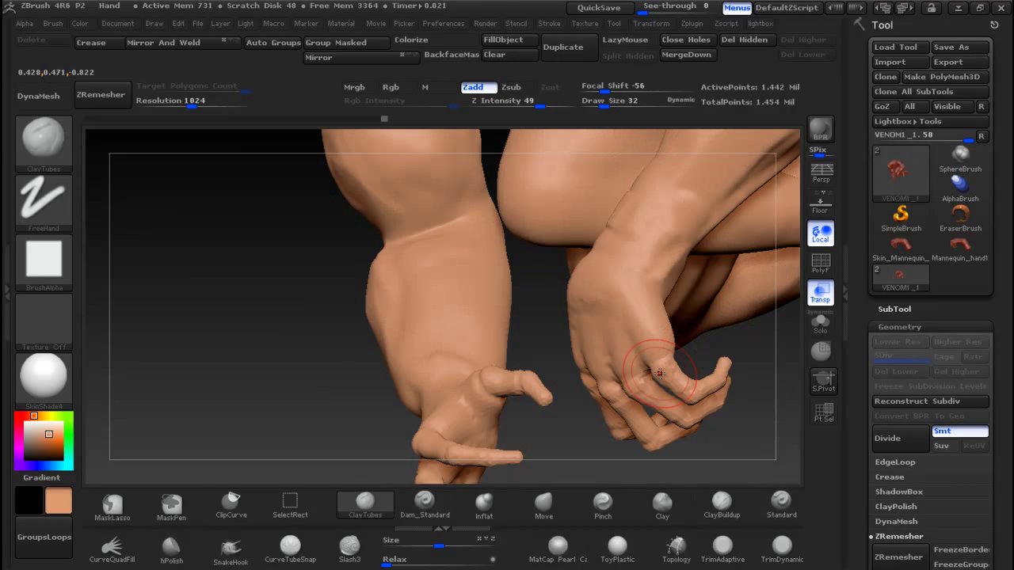
{"action": "mouse_move", "coordinate": [757, 349]}
{"action": "left_mouse_down"}
{"action": "mouse_move", "coordinate": [697, 285]}
{"action": "mouse_move", "coordinate": [593, 209]}
{"action": "left_mouse_up"}
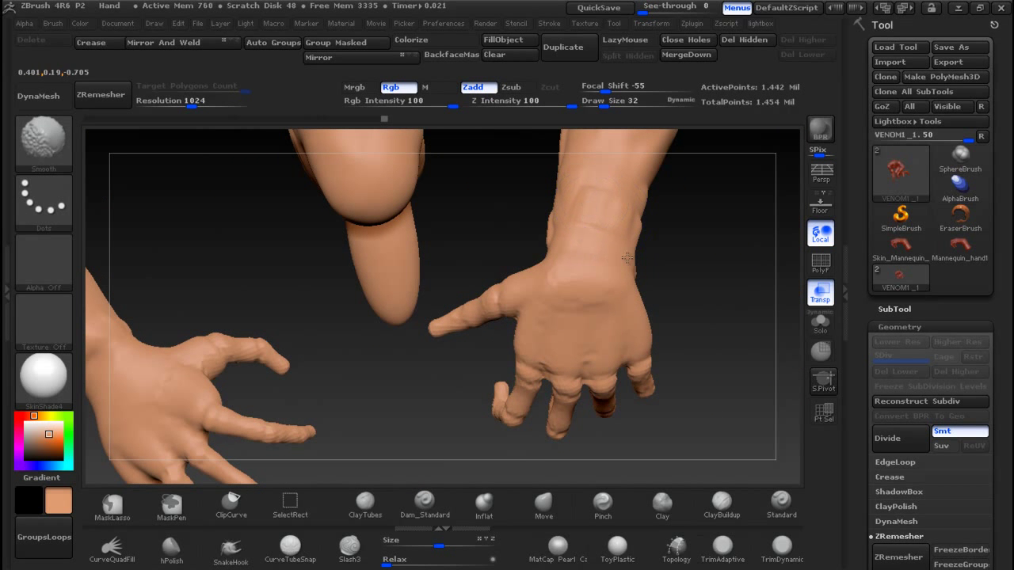
{"action": "key", "text": "shift"}
{"action": "left_click_drag", "start_coordinate": [546, 350], "coordinate": [579, 366], "text": "shift"}
Step: Set the Smooth brush's Z Intensity to 46 and soften the fingers of Venom's left hand
{"action": "left_click_drag", "start_coordinate": [558, 107], "coordinate": [493, 109], "text": "shift"}
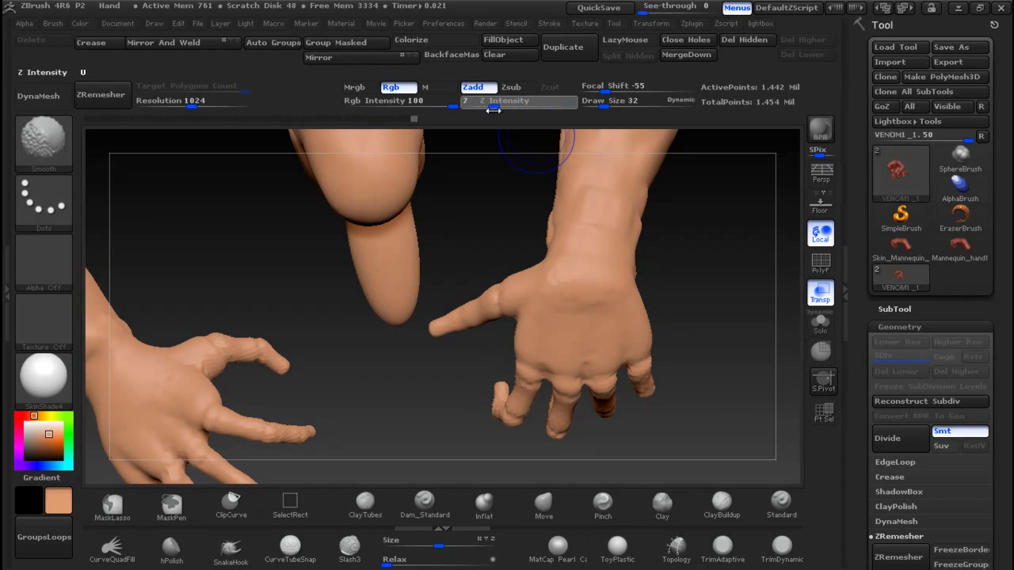
{"action": "mouse_move", "coordinate": [670, 253]}
{"action": "left_mouse_down"}
{"action": "mouse_move", "coordinate": [665, 151]}
{"action": "mouse_move", "coordinate": [664, 174]}
{"action": "mouse_move", "coordinate": [682, 69]}
{"action": "mouse_move", "coordinate": [672, 40]}
{"action": "left_mouse_up"}
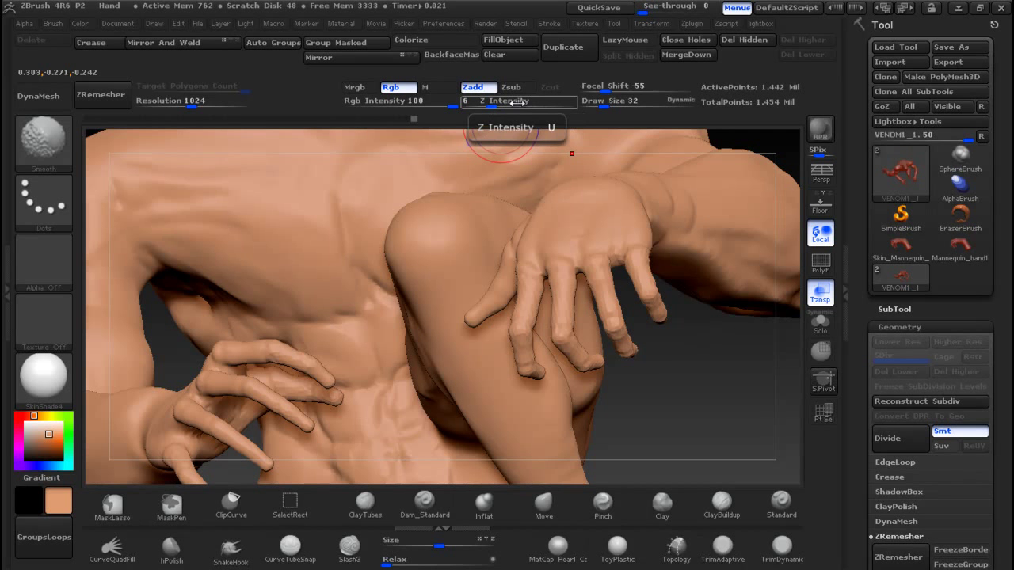
{"action": "left_click_drag", "start_coordinate": [494, 104], "coordinate": [538, 103], "text": "shift"}
{"action": "left_click_drag", "start_coordinate": [639, 259], "coordinate": [655, 296], "text": "shift"}
{"action": "mouse_move", "coordinate": [545, 319]}
{"action": "left_mouse_down", "text": "shift"}
{"action": "mouse_move", "coordinate": [532, 360]}
{"action": "mouse_move", "coordinate": [582, 360]}
{"action": "mouse_move", "coordinate": [610, 270]}
{"action": "mouse_move", "coordinate": [640, 310]}
{"action": "mouse_move", "coordinate": [617, 327]}
{"action": "mouse_move", "coordinate": [643, 257]}
{"action": "left_mouse_up", "text": "shift"}
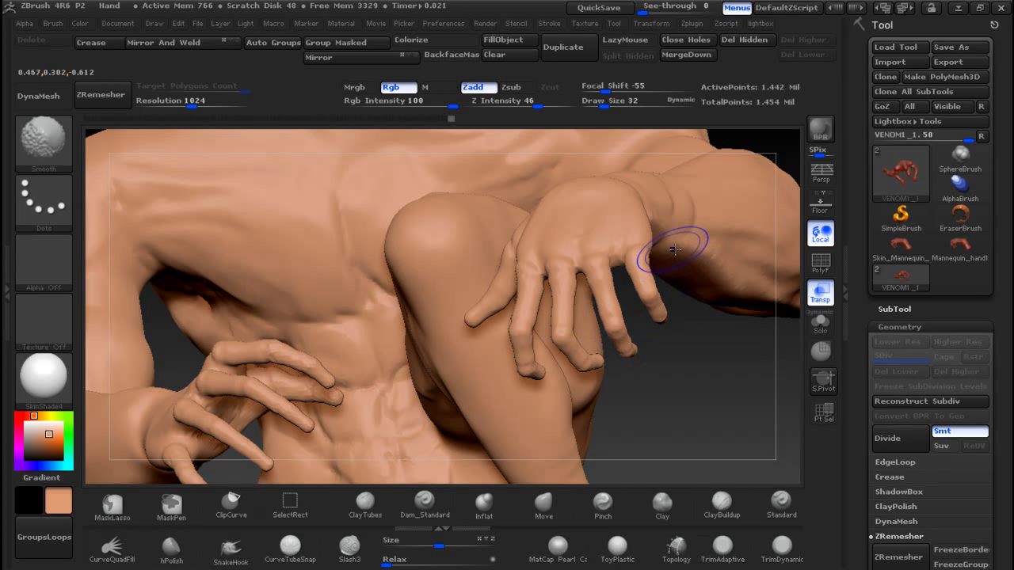
{"action": "mouse_move", "coordinate": [257, 360]}
{"action": "left_mouse_down", "text": "shift"}
{"action": "mouse_move", "coordinate": [328, 410]}
{"action": "mouse_move", "coordinate": [273, 357]}
{"action": "left_mouse_up", "text": "shift"}
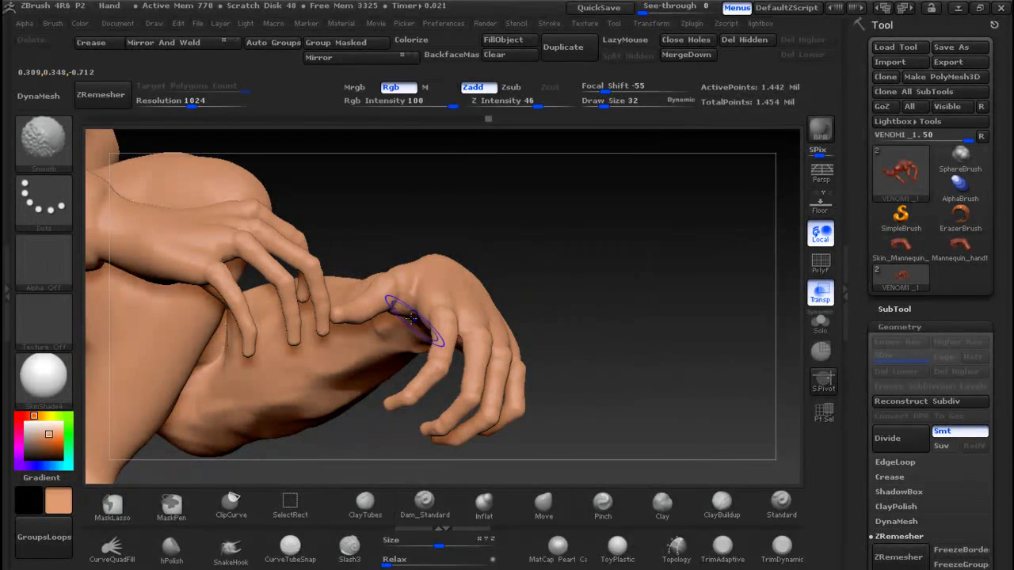
Step: Use the Inflat brush at Z Intensity 5 to thicken the fingers of Venom's left hand
{"action": "left_click_drag", "start_coordinate": [568, 294], "coordinate": [314, 479]}
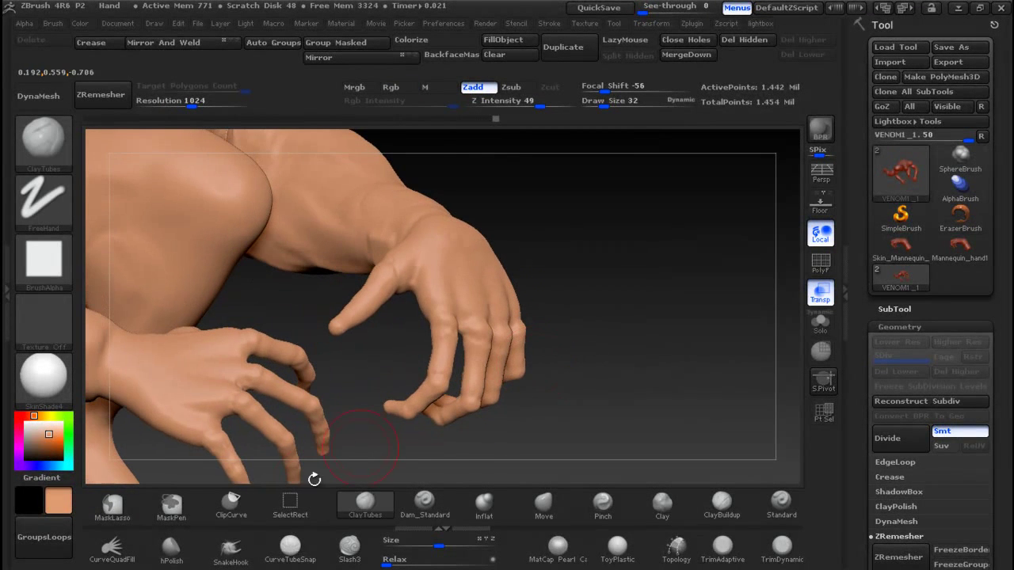
{"action": "left_click", "coordinate": [484, 503]}
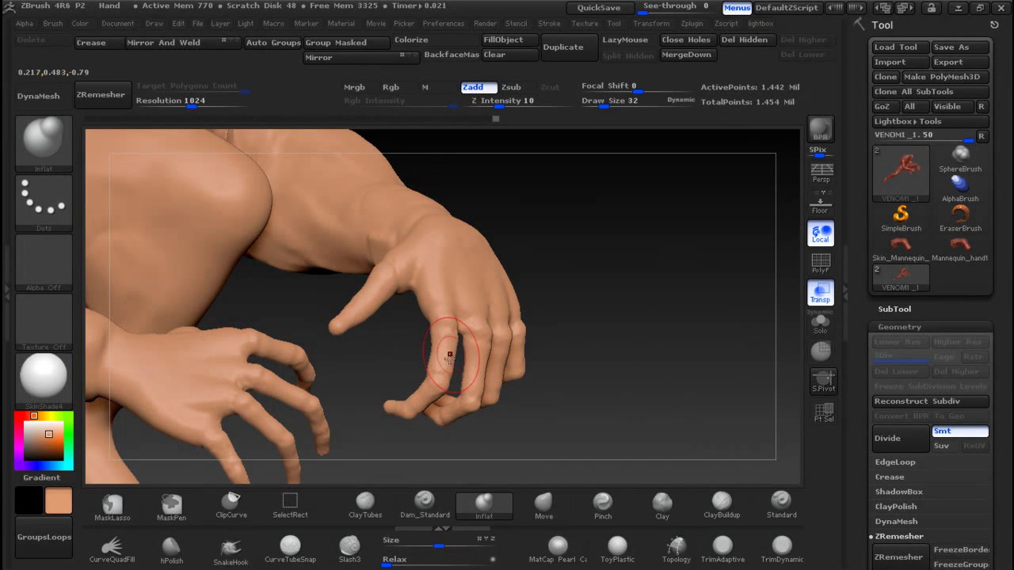
{"action": "left_click", "coordinate": [499, 101]}
{"action": "type", "text": "5"}
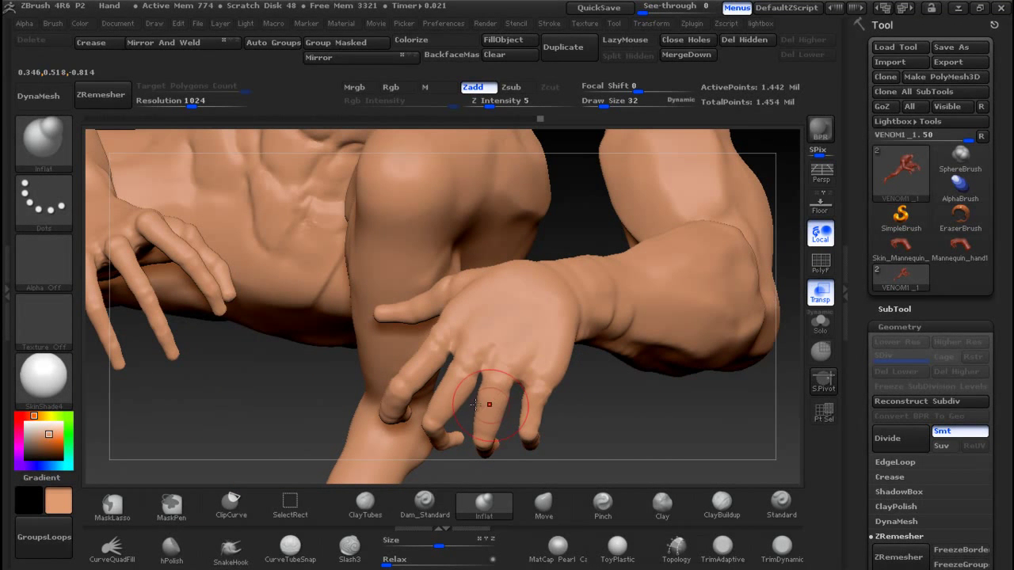
{"action": "mouse_move", "coordinate": [602, 414]}
{"action": "left_mouse_down"}
{"action": "mouse_move", "coordinate": [597, 278]}
{"action": "mouse_move", "coordinate": [570, 225]}
{"action": "mouse_move", "coordinate": [543, 278]}
{"action": "mouse_move", "coordinate": [518, 196]}
{"action": "mouse_move", "coordinate": [513, 220]}
{"action": "left_mouse_up"}
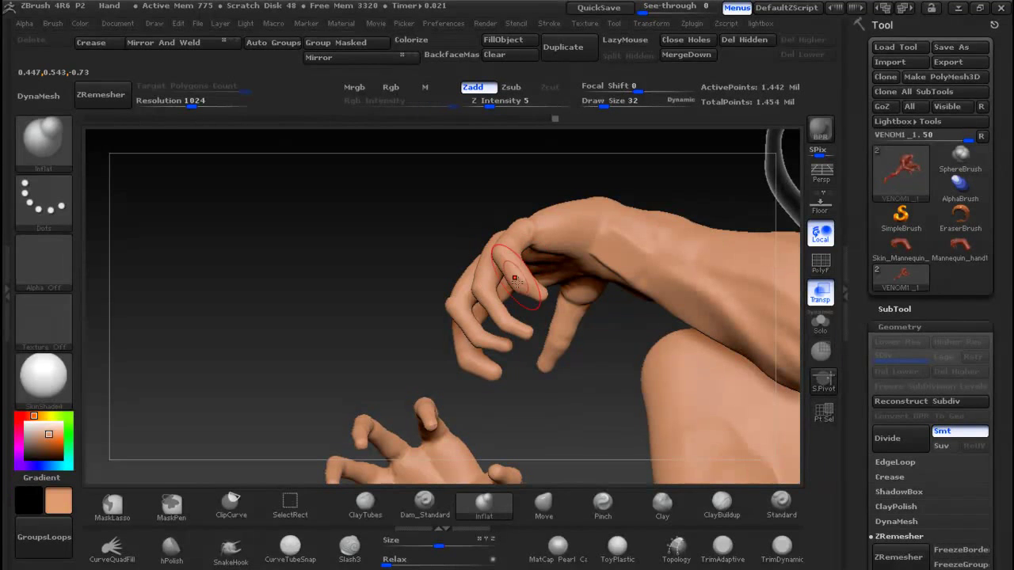
{"action": "mouse_move", "coordinate": [538, 296]}
{"action": "left_mouse_down"}
{"action": "mouse_move", "coordinate": [501, 310]}
{"action": "mouse_move", "coordinate": [524, 331]}
{"action": "left_mouse_up"}
{"action": "left_click_drag", "start_coordinate": [466, 303], "coordinate": [495, 349]}
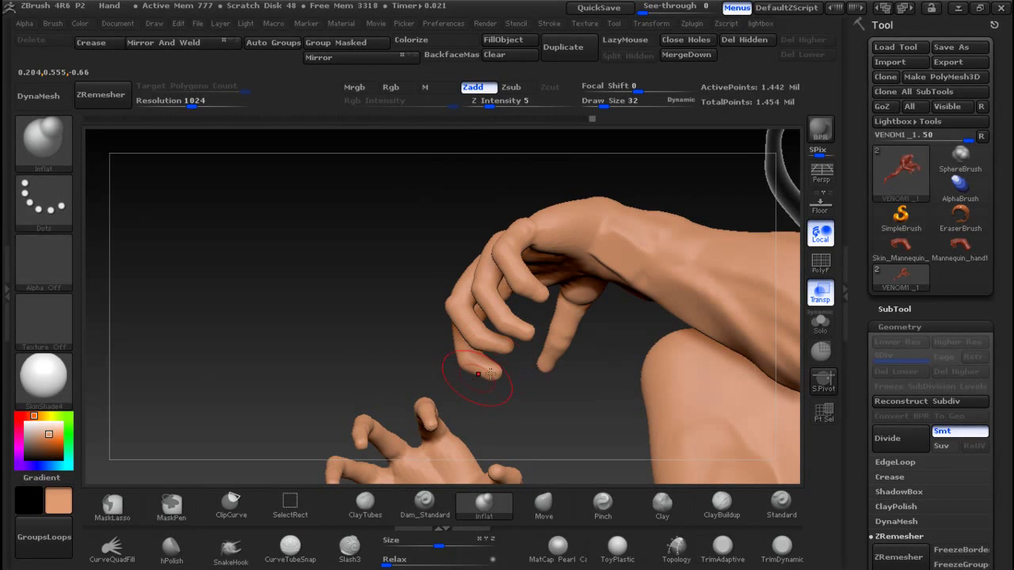
Step: Inflate the knuckles and fingertips of Venom's left hand from the back of the hand
{"action": "left_click_drag", "start_coordinate": [521, 400], "coordinate": [645, 398]}
{"action": "left_click_drag", "start_coordinate": [615, 300], "coordinate": [641, 305]}
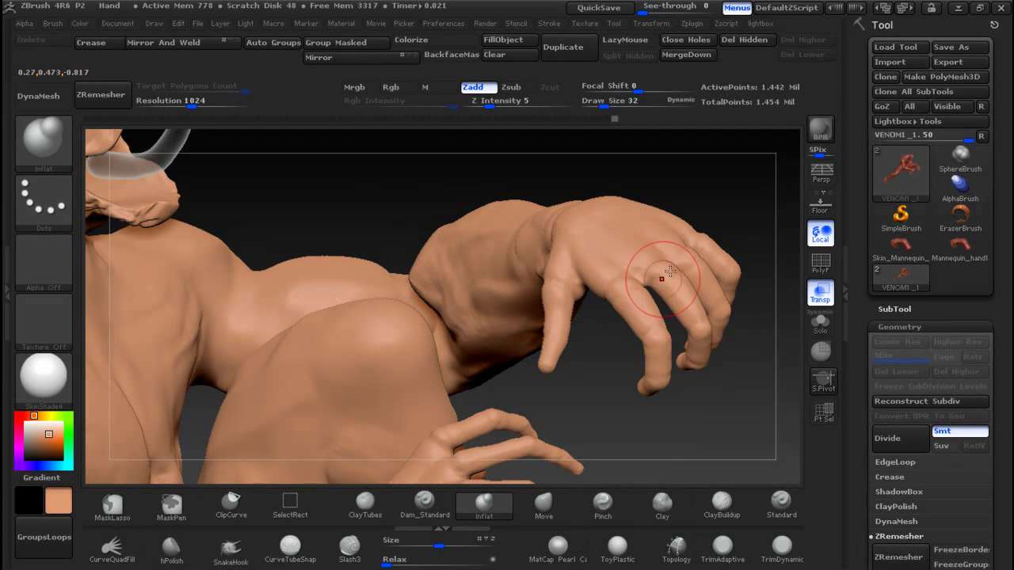
{"action": "mouse_move", "coordinate": [687, 211]}
{"action": "left_mouse_down"}
{"action": "mouse_move", "coordinate": [694, 265]}
{"action": "mouse_move", "coordinate": [688, 258]}
{"action": "mouse_move", "coordinate": [724, 235]}
{"action": "mouse_move", "coordinate": [737, 249]}
{"action": "left_mouse_up"}
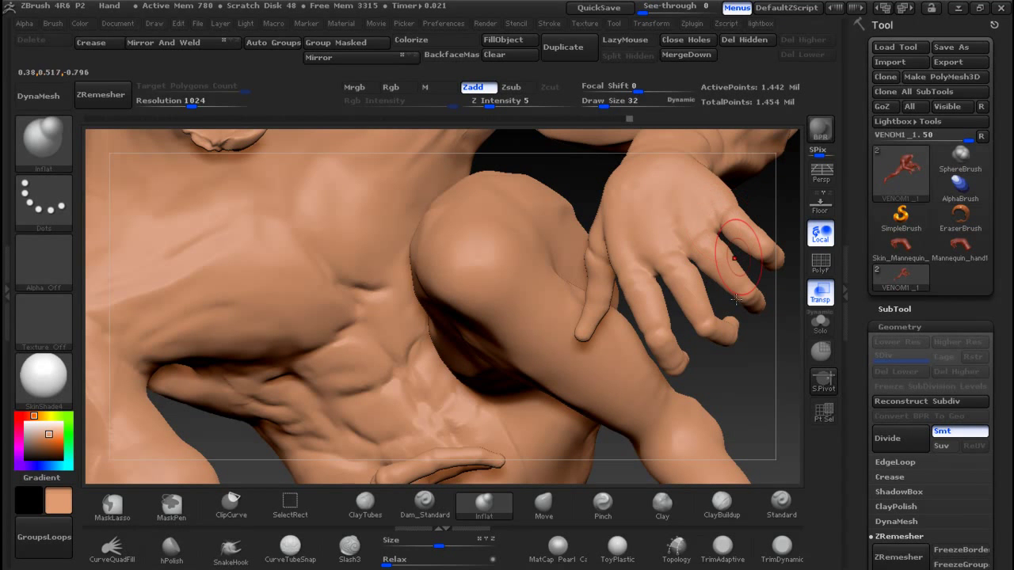
{"action": "left_click_drag", "start_coordinate": [725, 330], "coordinate": [728, 336]}
Step: Inflate the thin fingers of Venom's right hand from the back and the palm side
{"action": "mouse_move", "coordinate": [731, 378]}
{"action": "left_mouse_down"}
{"action": "mouse_move", "coordinate": [656, 351]}
{"action": "mouse_move", "coordinate": [662, 425]}
{"action": "left_mouse_up"}
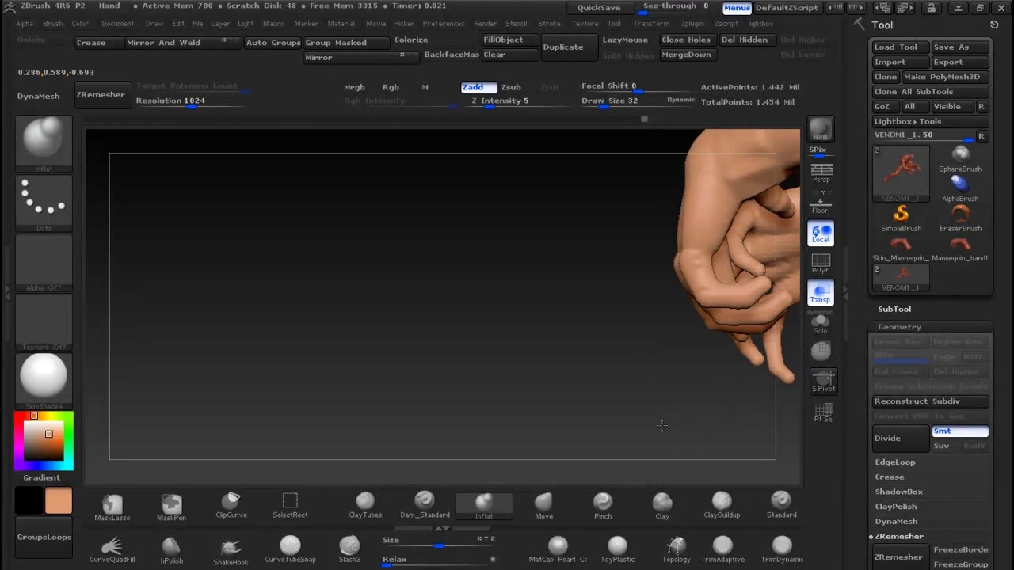
{"action": "mouse_move", "coordinate": [600, 330]}
{"action": "left_mouse_down"}
{"action": "mouse_move", "coordinate": [554, 294]}
{"action": "mouse_move", "coordinate": [555, 262]}
{"action": "mouse_move", "coordinate": [568, 232]}
{"action": "mouse_move", "coordinate": [632, 261]}
{"action": "mouse_move", "coordinate": [583, 259]}
{"action": "left_mouse_up"}
{"action": "mouse_move", "coordinate": [562, 293]}
{"action": "left_mouse_down"}
{"action": "mouse_move", "coordinate": [582, 320]}
{"action": "mouse_move", "coordinate": [548, 315]}
{"action": "mouse_move", "coordinate": [506, 346]}
{"action": "left_mouse_up"}
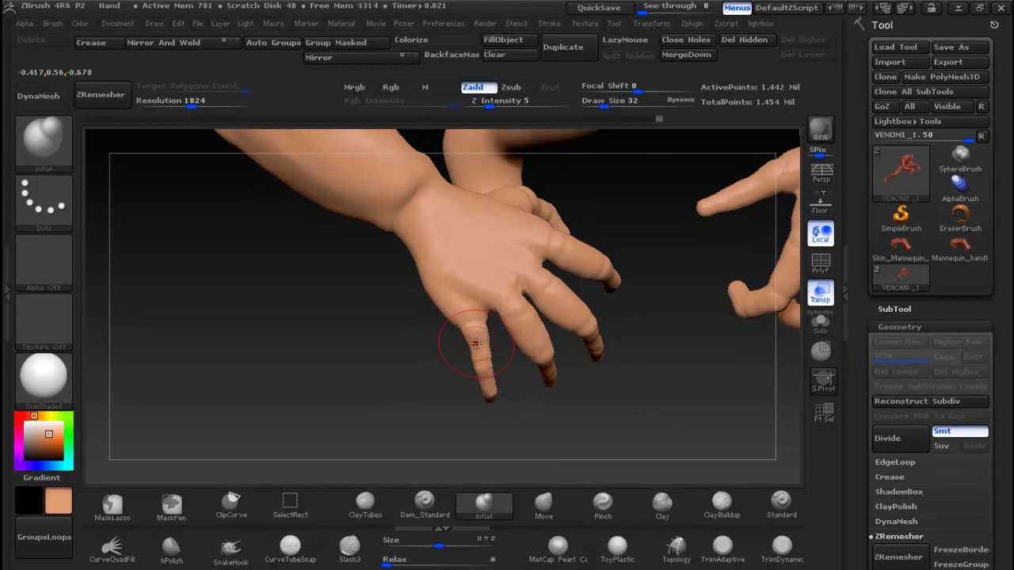
{"action": "left_click_drag", "start_coordinate": [414, 393], "coordinate": [572, 387]}
{"action": "mouse_move", "coordinate": [509, 369]}
{"action": "left_mouse_down"}
{"action": "mouse_move", "coordinate": [441, 360]}
{"action": "mouse_move", "coordinate": [387, 392]}
{"action": "mouse_move", "coordinate": [350, 374]}
{"action": "left_mouse_up"}
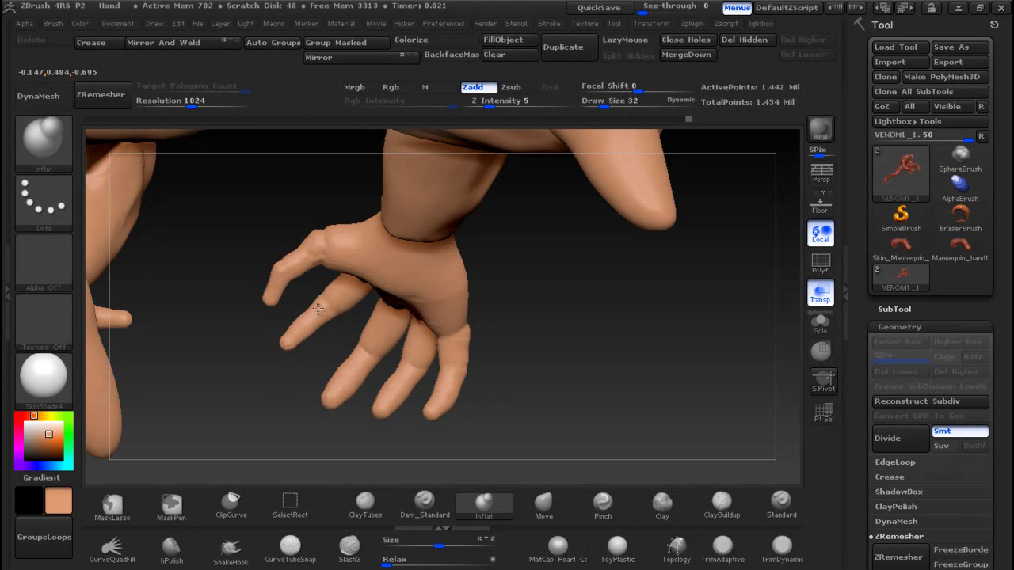
{"action": "left_click_drag", "start_coordinate": [283, 390], "coordinate": [305, 295]}
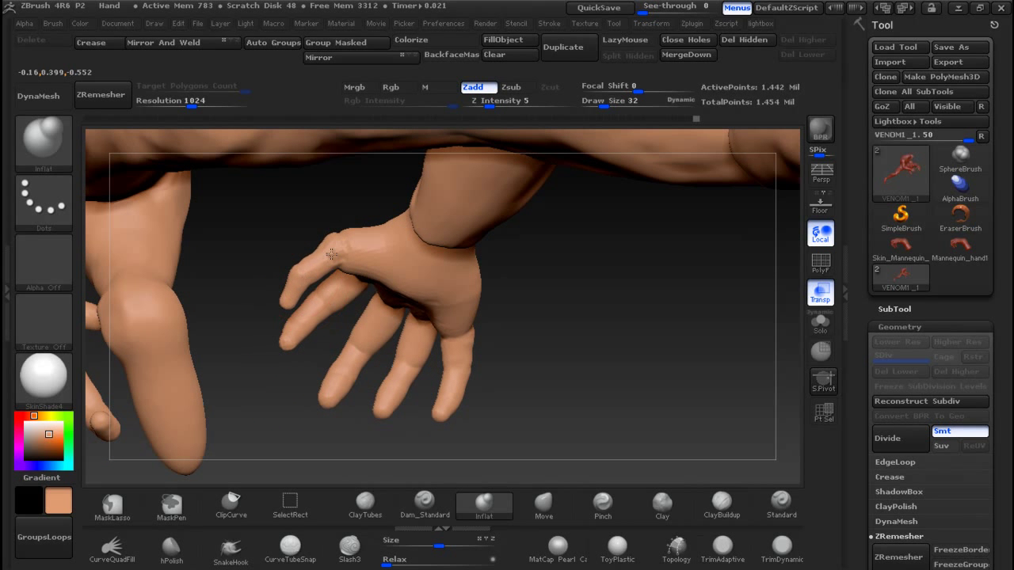
Step: Inflate the thumb and index finger of Venom's right hand to even out their thickness
{"action": "left_click_drag", "start_coordinate": [521, 328], "coordinate": [629, 350]}
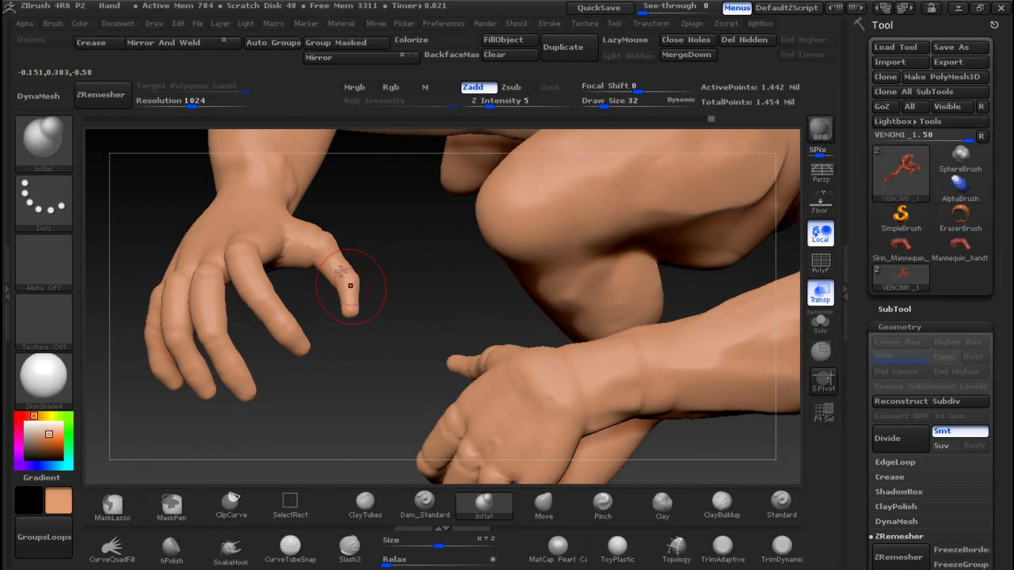
{"action": "mouse_move", "coordinate": [339, 298]}
{"action": "left_mouse_down"}
{"action": "mouse_move", "coordinate": [342, 253]}
{"action": "mouse_move", "coordinate": [331, 231]}
{"action": "mouse_move", "coordinate": [274, 241]}
{"action": "mouse_move", "coordinate": [317, 245]}
{"action": "mouse_move", "coordinate": [346, 307]}
{"action": "left_mouse_up"}
{"action": "mouse_move", "coordinate": [350, 354]}
{"action": "left_mouse_down"}
{"action": "mouse_move", "coordinate": [431, 336]}
{"action": "mouse_move", "coordinate": [418, 364]}
{"action": "mouse_move", "coordinate": [255, 325]}
{"action": "left_mouse_up"}
{"action": "left_click_drag", "start_coordinate": [255, 324], "coordinate": [271, 310]}
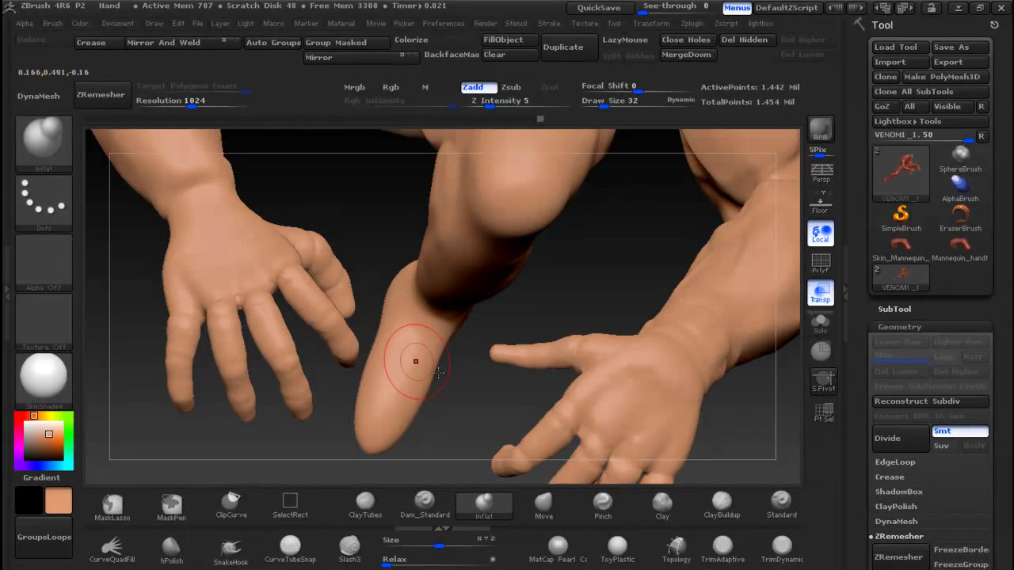
Step: Reshape the fingers of Venom's right hand with the Move brush
{"action": "left_click", "coordinate": [542, 504]}
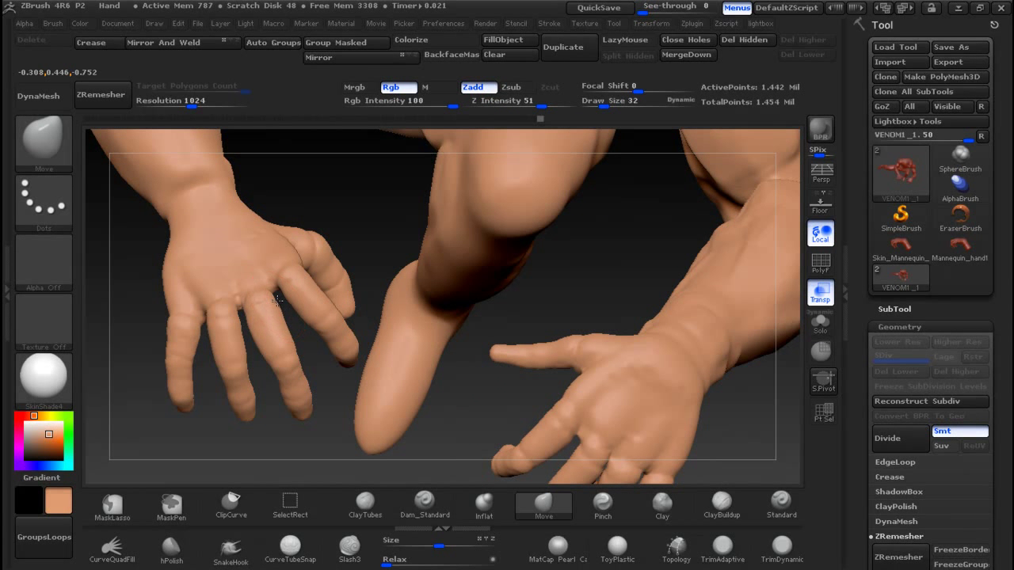
{"action": "left_click_drag", "start_coordinate": [254, 334], "coordinate": [262, 329]}
{"action": "mouse_move", "coordinate": [135, 362]}
{"action": "left_mouse_down"}
{"action": "mouse_move", "coordinate": [217, 351]}
{"action": "mouse_move", "coordinate": [204, 311]}
{"action": "left_mouse_up"}
Step: Load the IMM Toon brush and look through its insert meshes for a foot for Venom's legs
{"action": "key", "text": "f"}
{"action": "left_click_drag", "start_coordinate": [717, 299], "coordinate": [397, 268]}
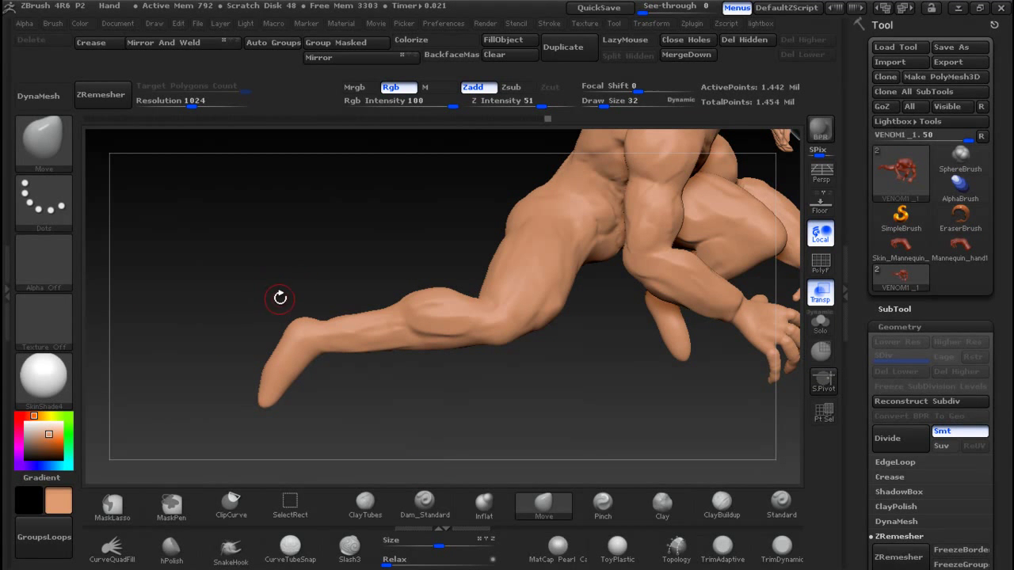
{"action": "key", "text": "b"}
{"action": "key", "text": "i"}
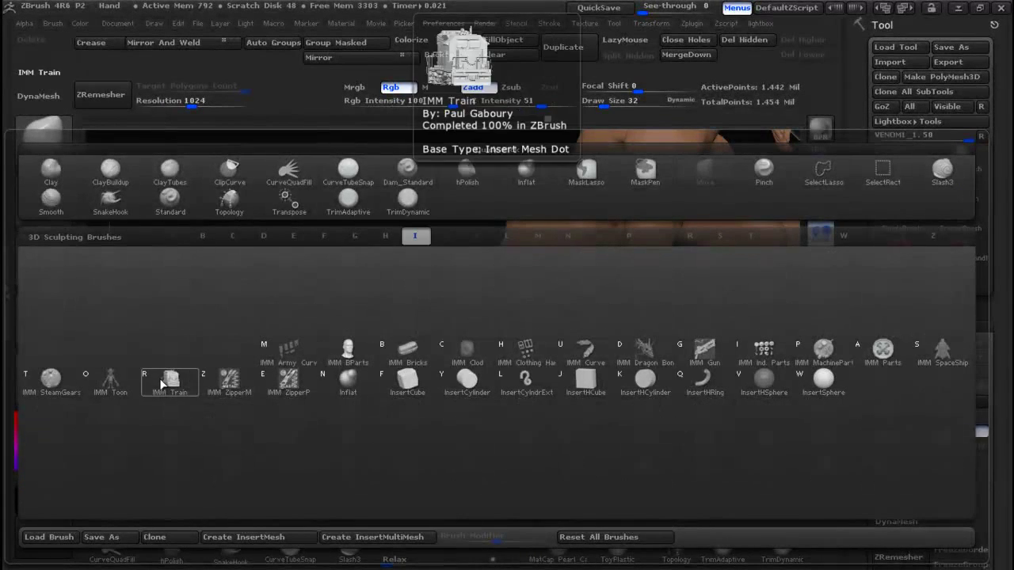
{"action": "left_click", "coordinate": [110, 381]}
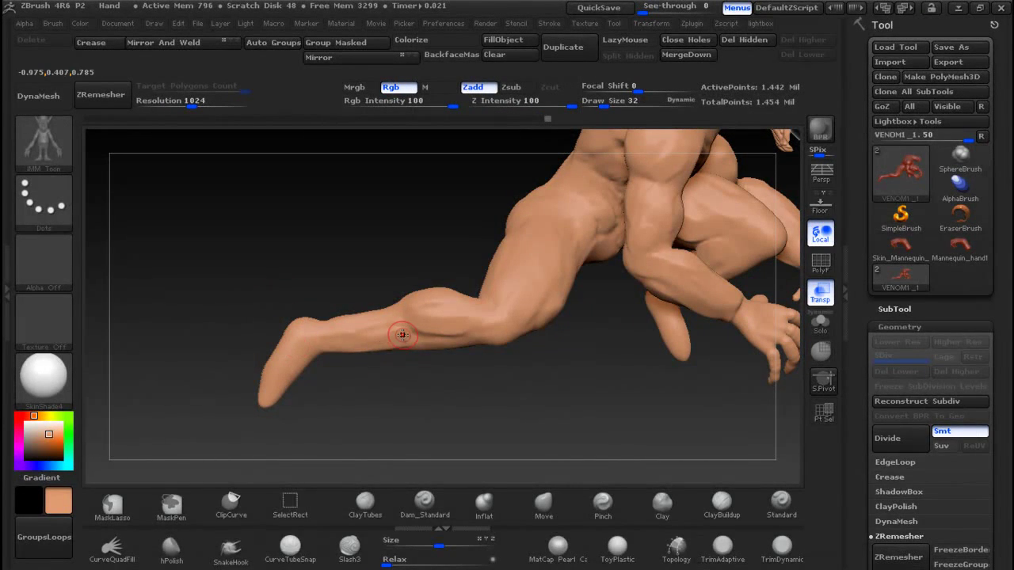
{"action": "key", "text": "m"}
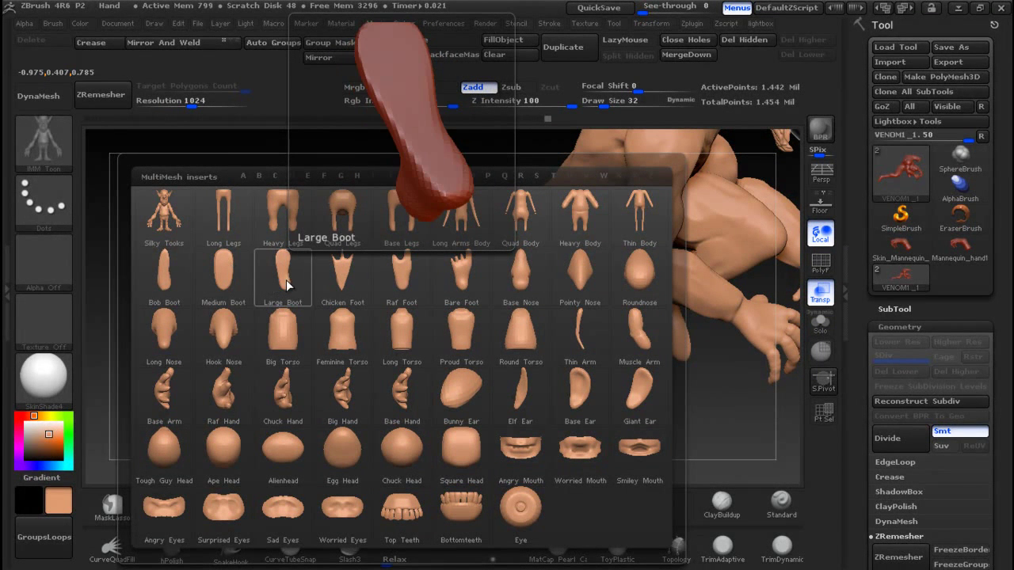
{"action": "left_click", "coordinate": [207, 283]}
Step: Load the IMM BParts brush, compare its Female Full Leg and Foot inserts, and examine Venom's unfinished feet
{"action": "key", "text": "b"}
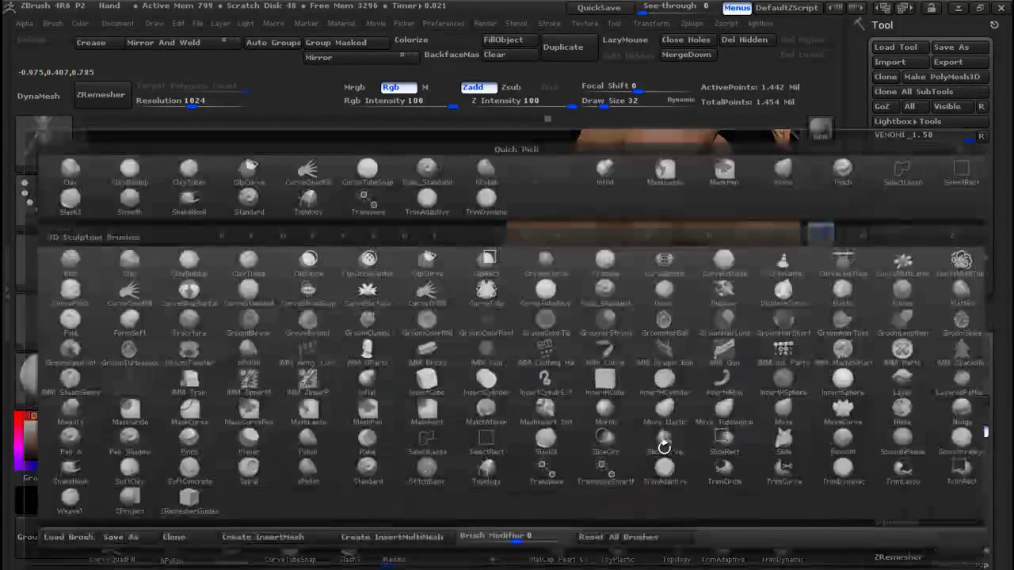
{"action": "key", "text": "i"}
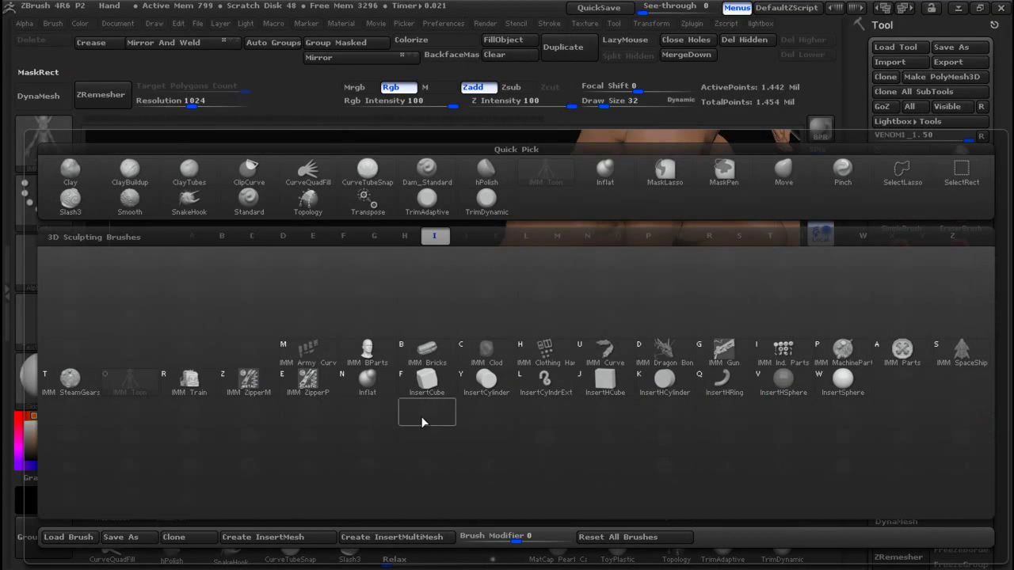
{"action": "left_click", "coordinate": [369, 353]}
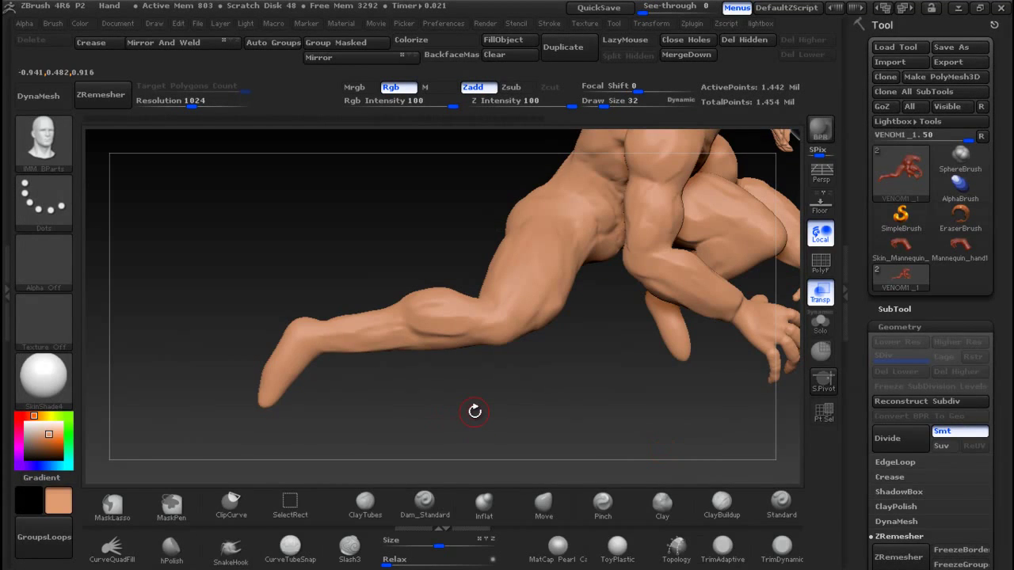
{"action": "key", "text": "m"}
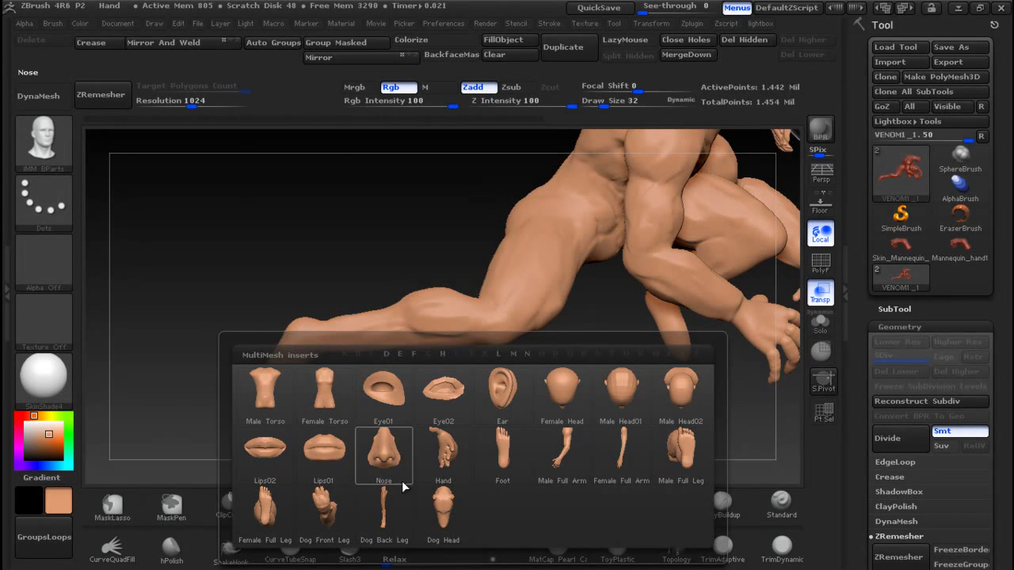
{"action": "mouse_move", "coordinate": [269, 516]}
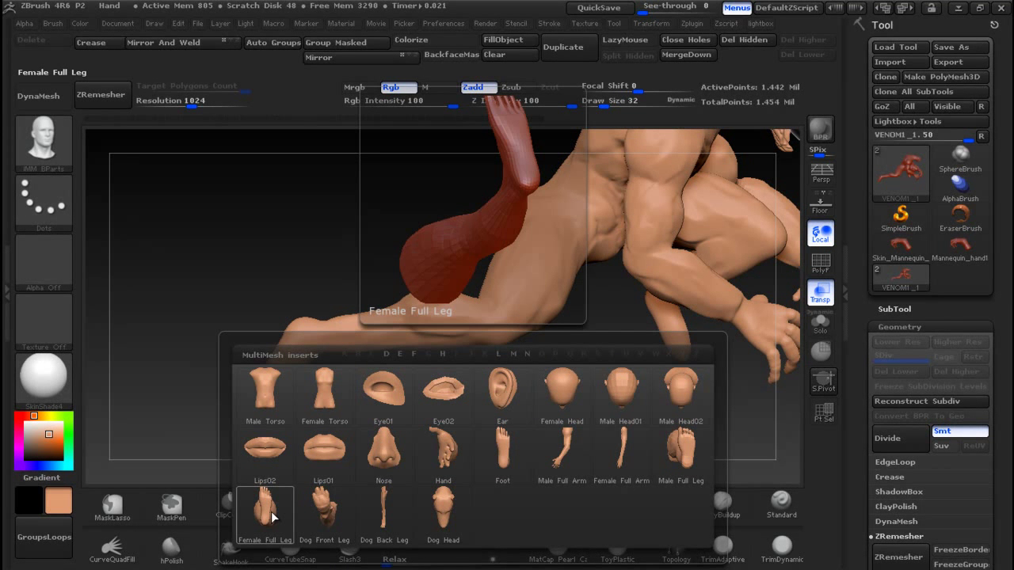
{"action": "mouse_move", "coordinate": [686, 467]}
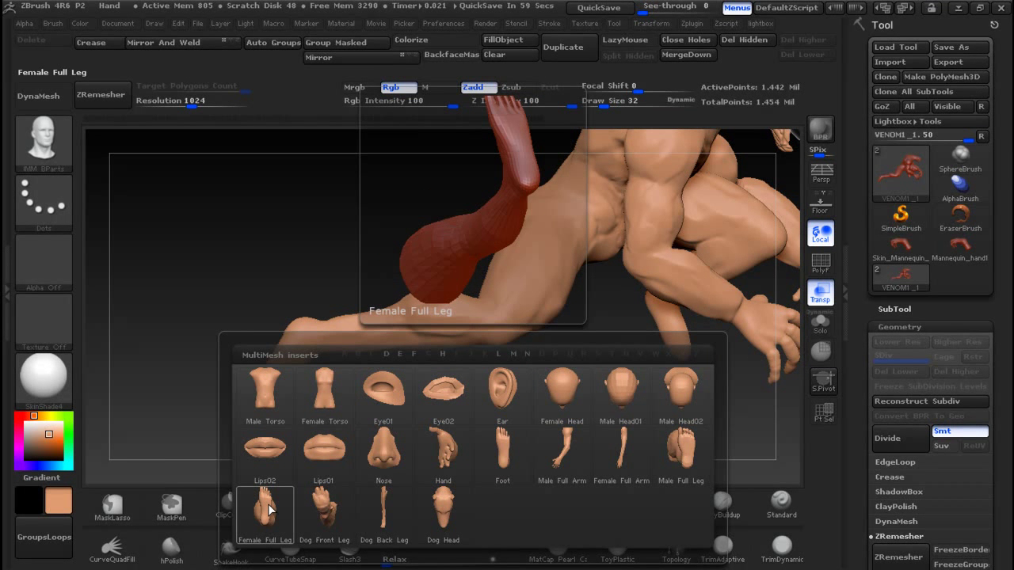
{"action": "mouse_move", "coordinate": [499, 471]}
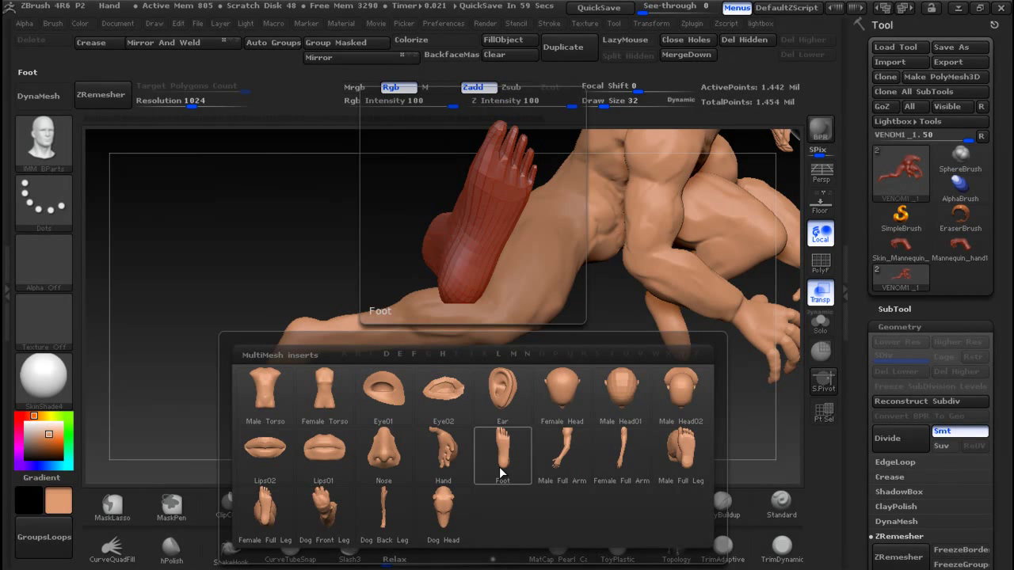
{"action": "left_click_drag", "start_coordinate": [254, 226], "coordinate": [529, 315]}
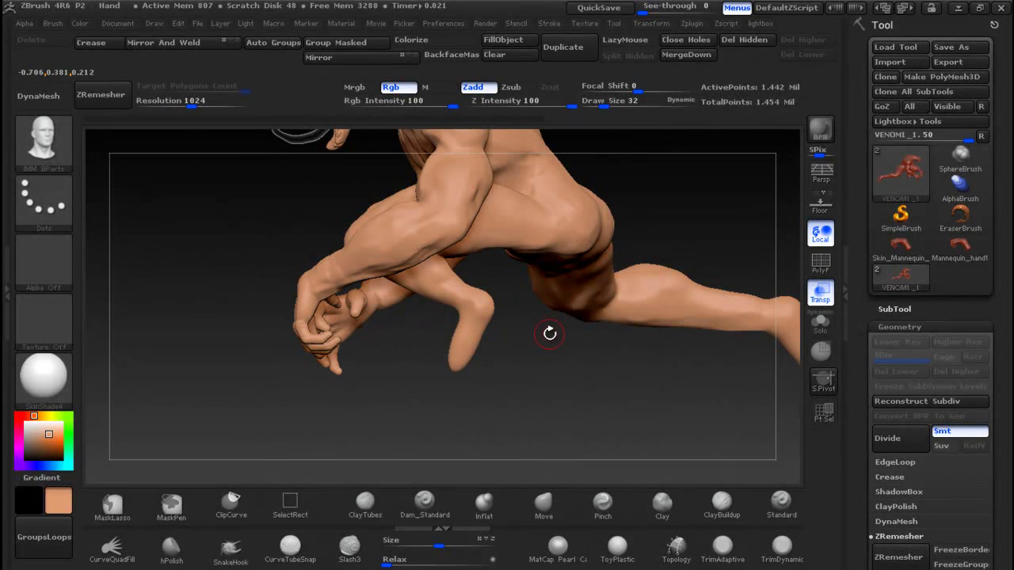
{"action": "mouse_move", "coordinate": [559, 392]}
{"action": "left_mouse_down", "text": "alt"}
{"action": "mouse_move", "coordinate": [292, 365]}
{"action": "mouse_move", "coordinate": [295, 310]}
{"action": "mouse_move", "coordinate": [348, 281]}
{"action": "mouse_move", "coordinate": [381, 295]}
{"action": "mouse_move", "coordinate": [383, 311]}
{"action": "left_mouse_up", "text": "alt"}
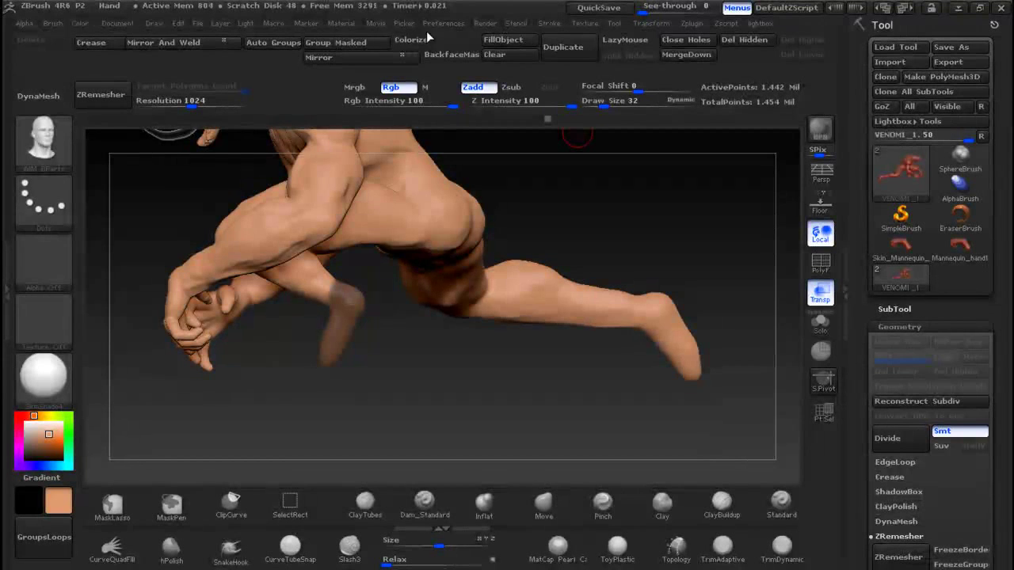
Step: Separate the masked foot of Venom's bent front leg into its own polygroup, delete it and close the resulting hole
{"action": "key", "text": "ctrl+i"}
{"action": "left_click", "coordinate": [344, 319], "text": "ctrl+shift"}
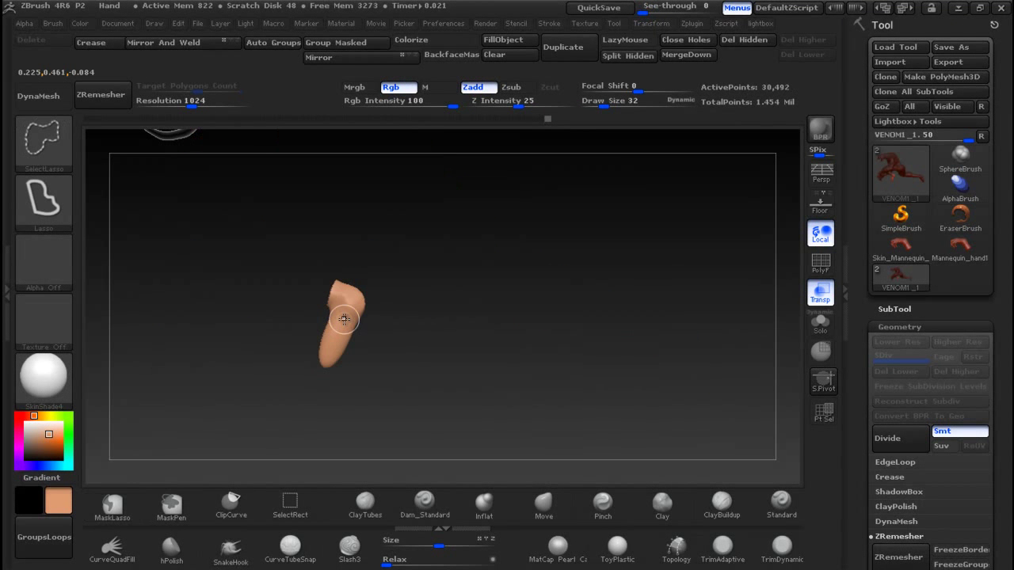
{"action": "left_click", "coordinate": [344, 320], "text": "ctrl+shift"}
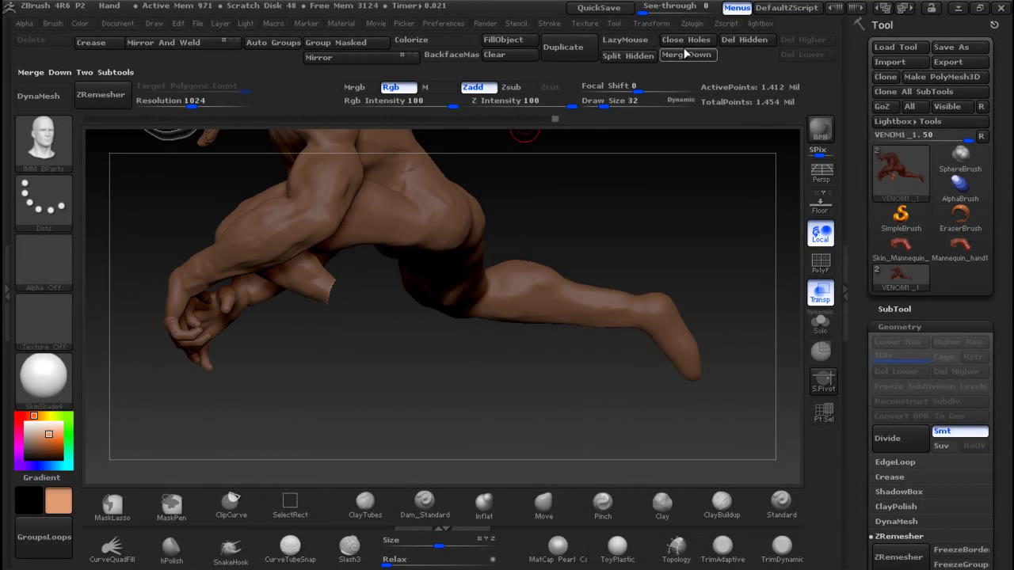
{"action": "left_click", "coordinate": [743, 41]}
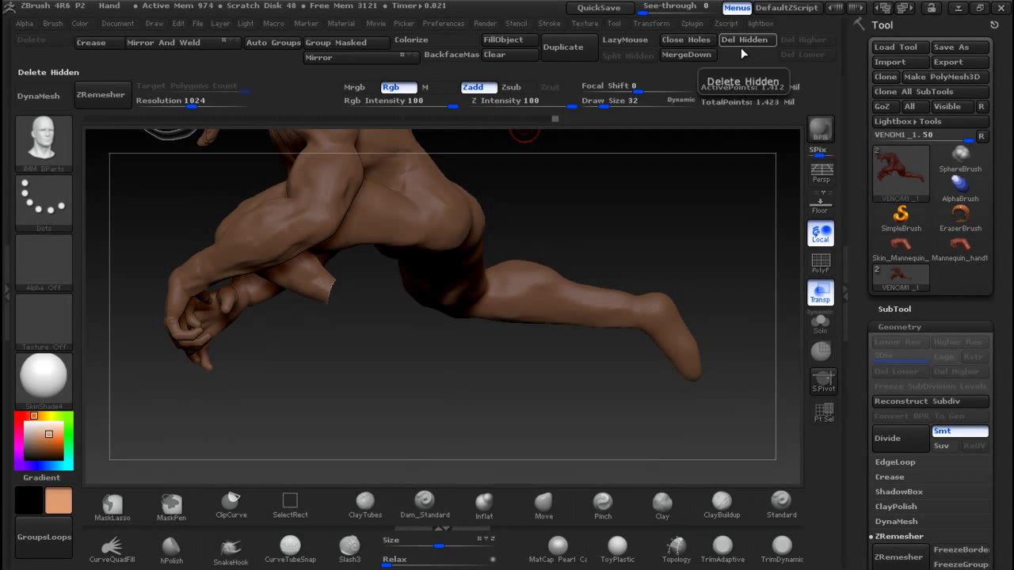
{"action": "left_click", "coordinate": [686, 50]}
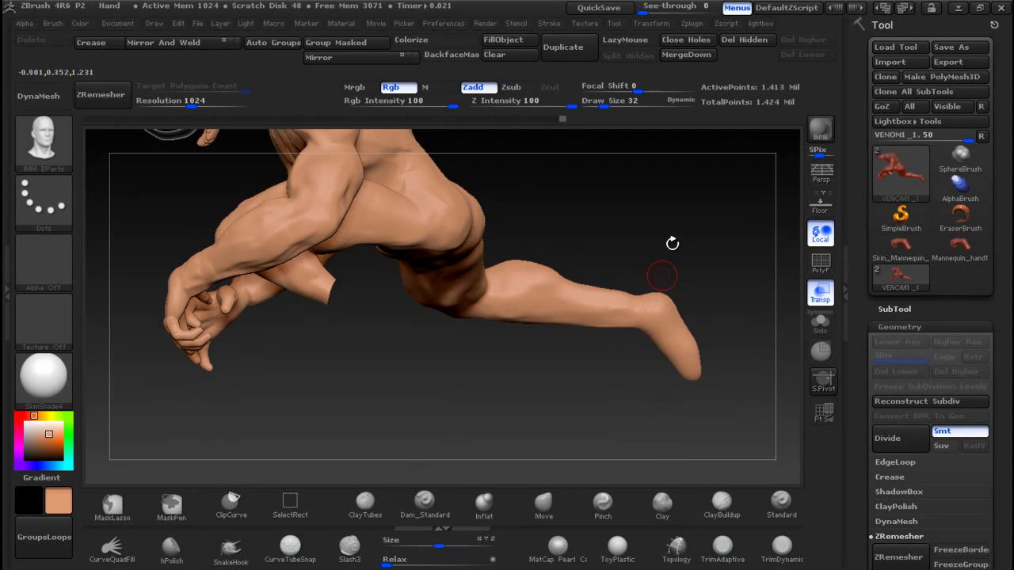
Step: Mask and group the foot of Venom's extended back leg, delete it and close the hole at the ankle
{"action": "key", "text": "ctrl"}
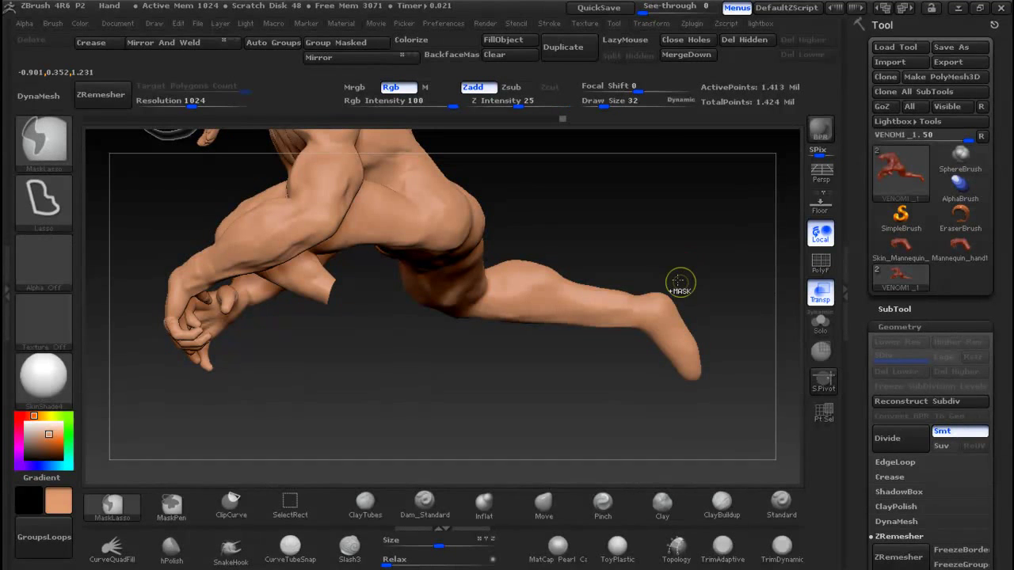
{"action": "mouse_move", "coordinate": [639, 280]}
{"action": "left_mouse_down", "text": "ctrl"}
{"action": "mouse_move", "coordinate": [737, 440]}
{"action": "mouse_move", "coordinate": [701, 262]}
{"action": "left_mouse_up", "text": "ctrl"}
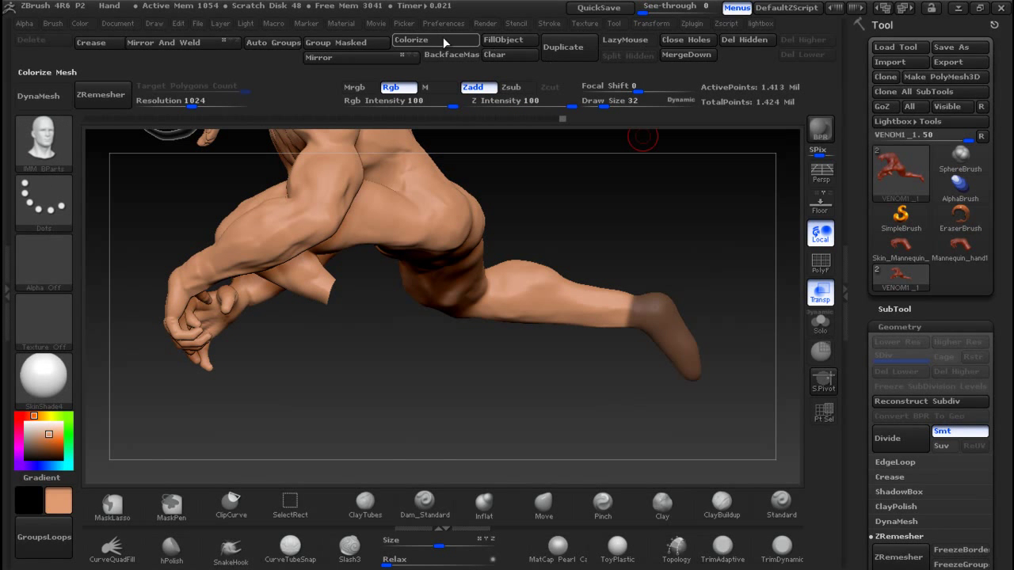
{"action": "left_click", "coordinate": [346, 41]}
{"action": "key", "text": "ctrl"}
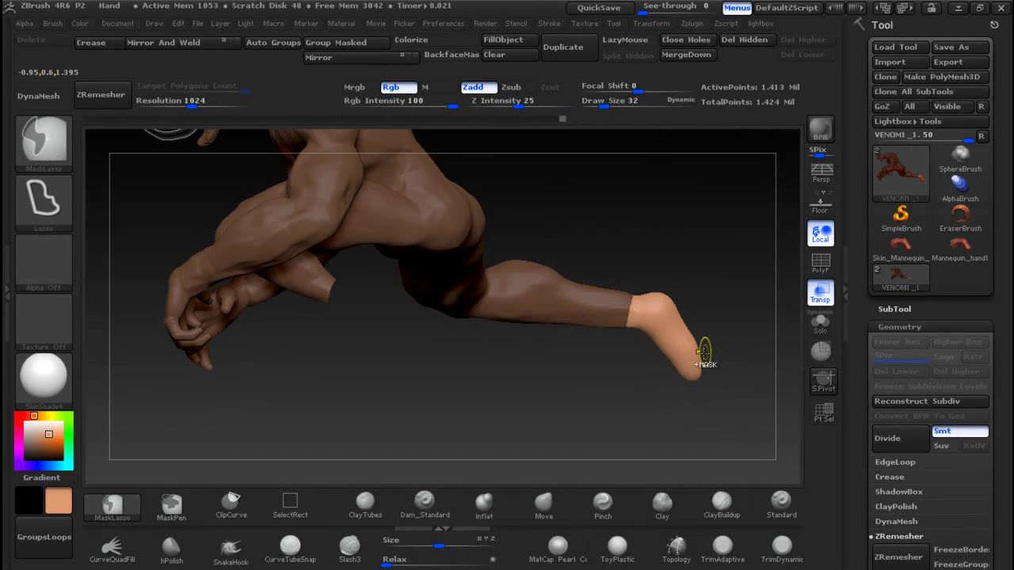
{"action": "left_click", "coordinate": [672, 340], "text": "ctrl+shift"}
{"action": "left_click", "coordinate": [665, 335], "text": "ctrl+shift"}
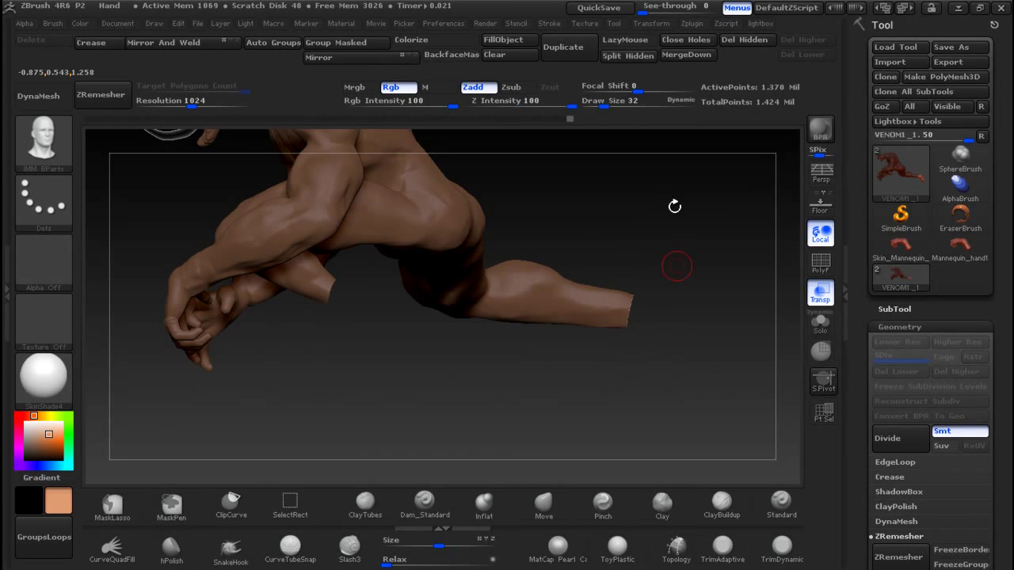
{"action": "left_click", "coordinate": [744, 40]}
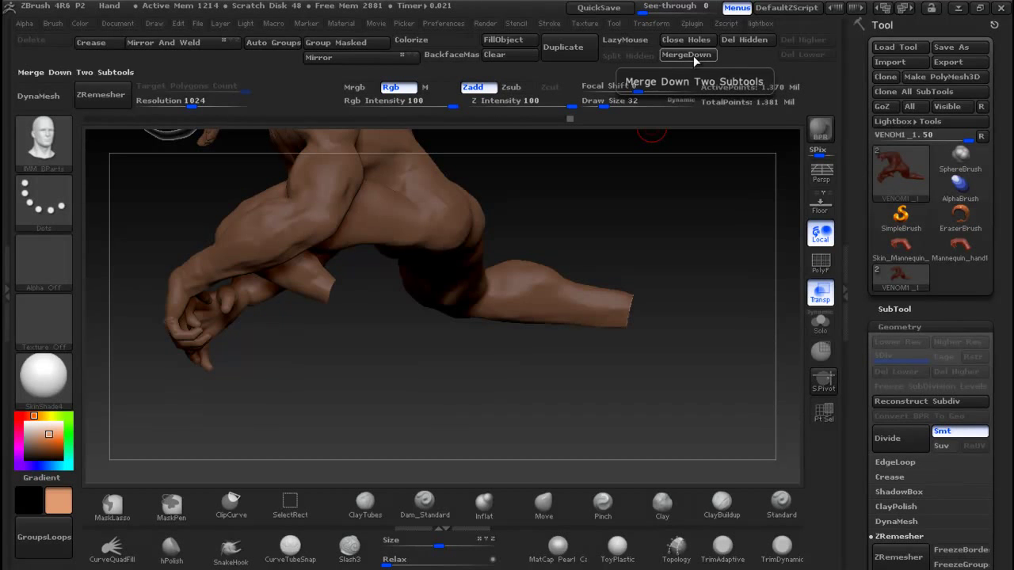
{"action": "left_click", "coordinate": [686, 40]}
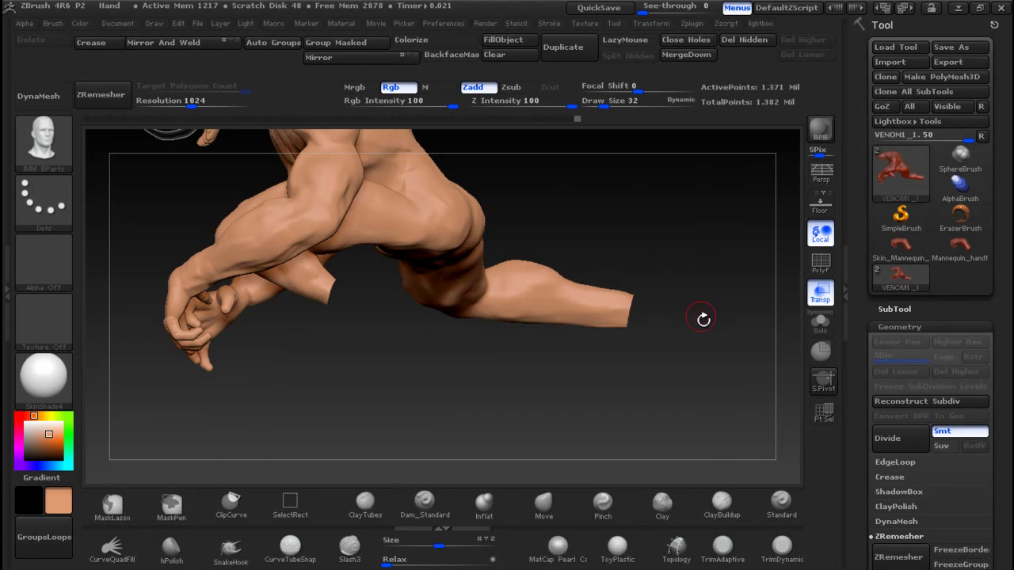
Step: Isolate the bent front leg and pull its cut ankle end slightly outward with the Move brush at draw size 100
{"action": "mouse_move", "coordinate": [721, 339]}
{"action": "left_mouse_down"}
{"action": "mouse_move", "coordinate": [641, 344]}
{"action": "mouse_move", "coordinate": [681, 323]}
{"action": "mouse_move", "coordinate": [727, 326]}
{"action": "left_mouse_up"}
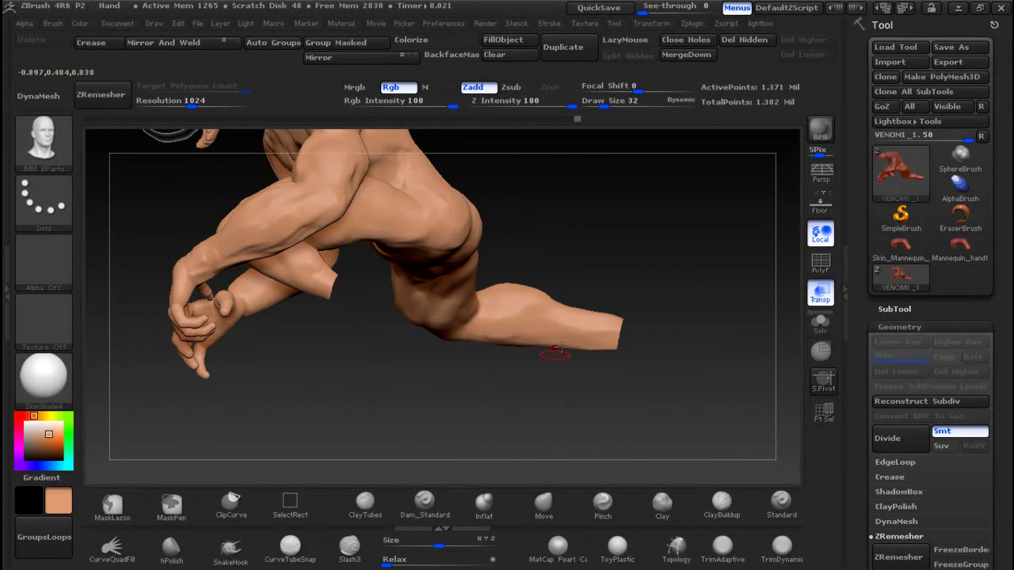
{"action": "mouse_move", "coordinate": [440, 357]}
{"action": "left_mouse_down"}
{"action": "mouse_move", "coordinate": [467, 366]}
{"action": "mouse_move", "coordinate": [444, 349]}
{"action": "mouse_move", "coordinate": [426, 363]}
{"action": "mouse_move", "coordinate": [494, 388]}
{"action": "mouse_move", "coordinate": [403, 351]}
{"action": "left_mouse_up"}
{"action": "key", "text": "ctrl+shift"}
{"action": "mouse_move", "coordinate": [371, 307]}
{"action": "left_mouse_down", "text": "ctrl+shift"}
{"action": "mouse_move", "coordinate": [344, 202]}
{"action": "mouse_move", "coordinate": [468, 237]}
{"action": "mouse_move", "coordinate": [471, 279]}
{"action": "mouse_move", "coordinate": [457, 301]}
{"action": "mouse_move", "coordinate": [507, 337]}
{"action": "mouse_move", "coordinate": [552, 356]}
{"action": "mouse_move", "coordinate": [612, 349]}
{"action": "mouse_move", "coordinate": [562, 346]}
{"action": "left_mouse_up", "text": "ctrl+shift"}
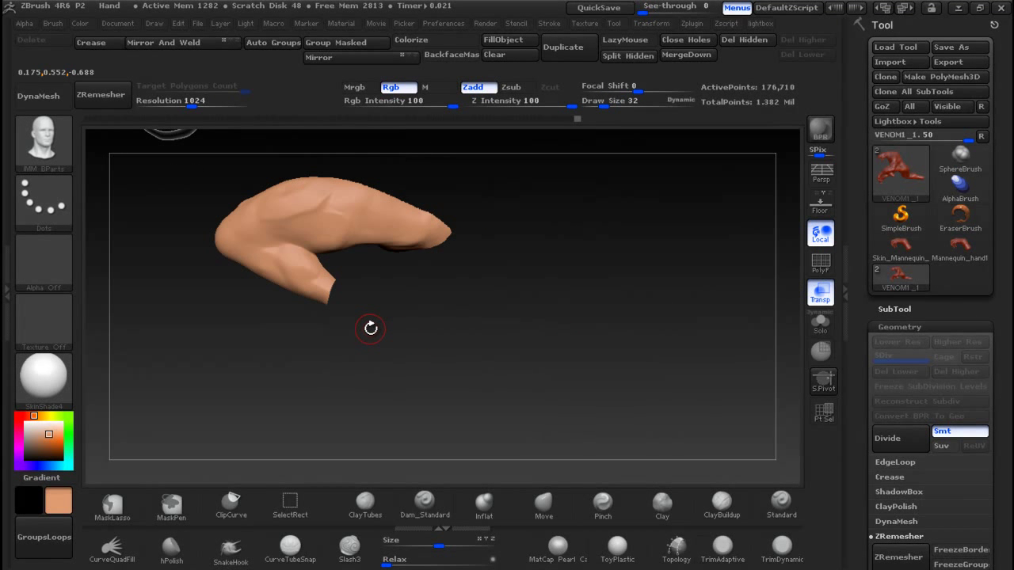
{"action": "left_click", "coordinate": [538, 503]}
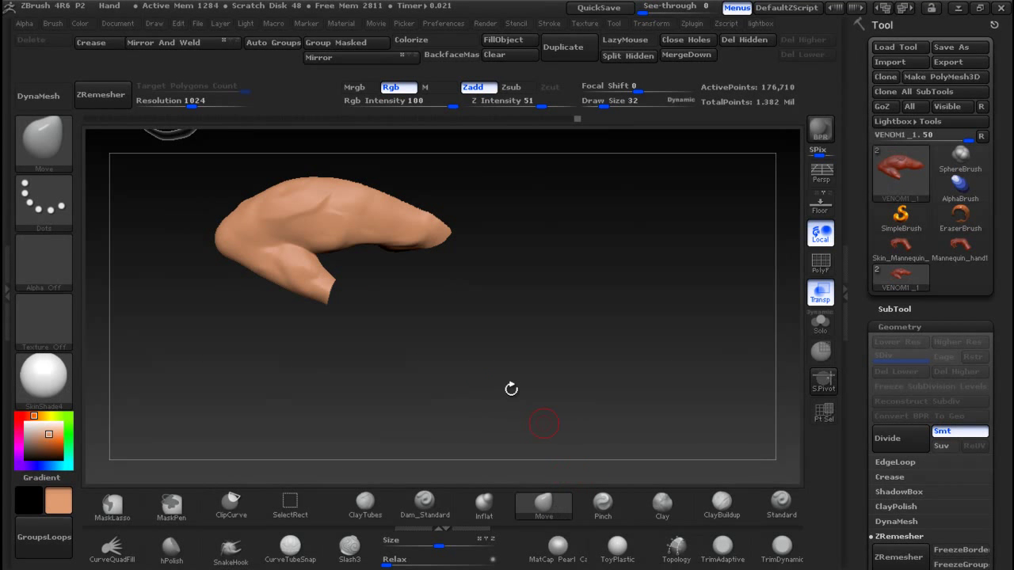
{"action": "key", "text": "bracketright"}
{"action": "key", "text": "bracketright"}
{"action": "key", "text": "bracketright"}
{"action": "left_click_drag", "start_coordinate": [328, 288], "coordinate": [357, 304]}
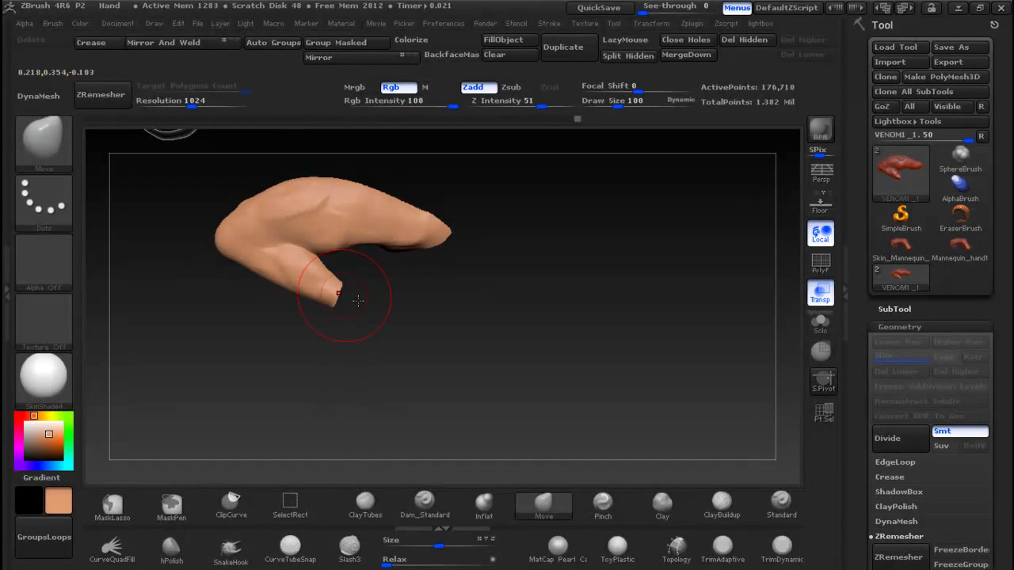
Step: Mask the isolated front leg except for its cut end, and move that end outward with Transpose to lengthen the shin
{"action": "mouse_move", "coordinate": [448, 353]}
{"action": "left_mouse_down"}
{"action": "mouse_move", "coordinate": [373, 309]}
{"action": "mouse_move", "coordinate": [457, 354]}
{"action": "left_mouse_up"}
{"action": "right_click_drag", "start_coordinate": [446, 325], "coordinate": [427, 379], "text": "ctrl"}
{"action": "key", "text": "bracketleft"}
{"action": "key", "text": "bracketleft"}
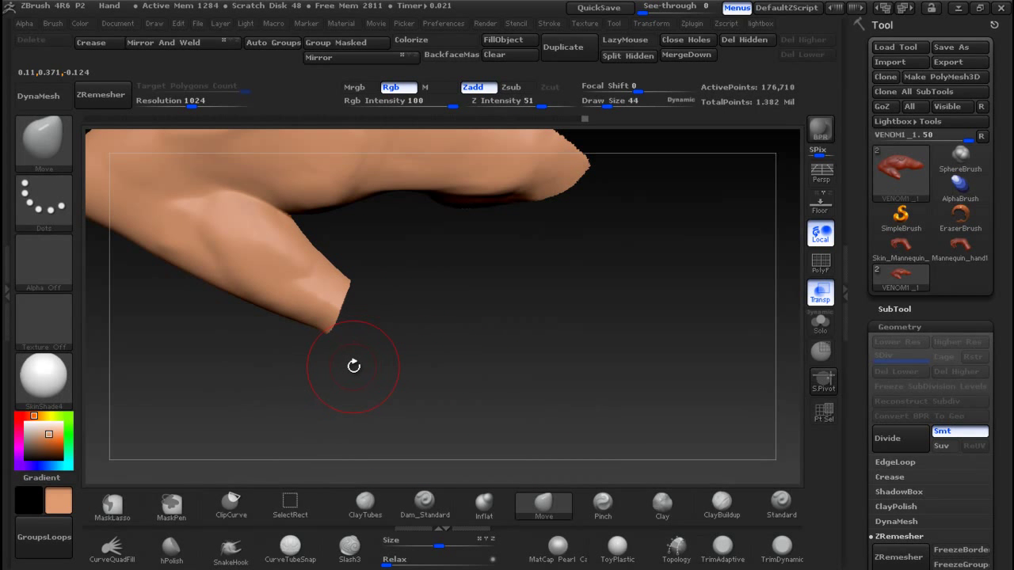
{"action": "mouse_move", "coordinate": [351, 364]}
{"action": "left_mouse_down", "text": "ctrl"}
{"action": "mouse_move", "coordinate": [313, 353]}
{"action": "mouse_move", "coordinate": [265, 287]}
{"action": "mouse_move", "coordinate": [335, 231]}
{"action": "mouse_move", "coordinate": [348, 361]}
{"action": "left_mouse_up", "text": "ctrl"}
{"action": "left_click", "coordinate": [446, 320], "text": "ctrl"}
{"action": "key", "text": "b"}
{"action": "key", "text": "m"}
{"action": "key", "text": "v"}
{"action": "left_click_drag", "start_coordinate": [458, 287], "coordinate": [489, 324]}
{"action": "key", "text": "w"}
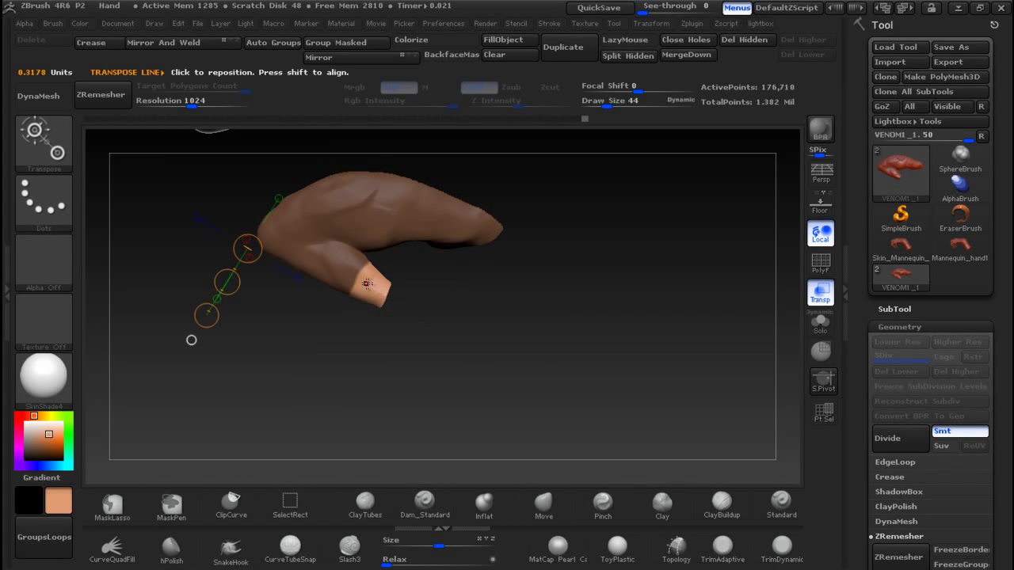
{"action": "left_click_drag", "start_coordinate": [367, 284], "coordinate": [467, 325]}
{"action": "mouse_move", "coordinate": [417, 301]}
{"action": "left_mouse_down"}
{"action": "mouse_move", "coordinate": [470, 333]}
{"action": "mouse_move", "coordinate": [513, 325]}
{"action": "mouse_move", "coordinate": [398, 329]}
{"action": "mouse_move", "coordinate": [559, 316]}
{"action": "left_mouse_up"}
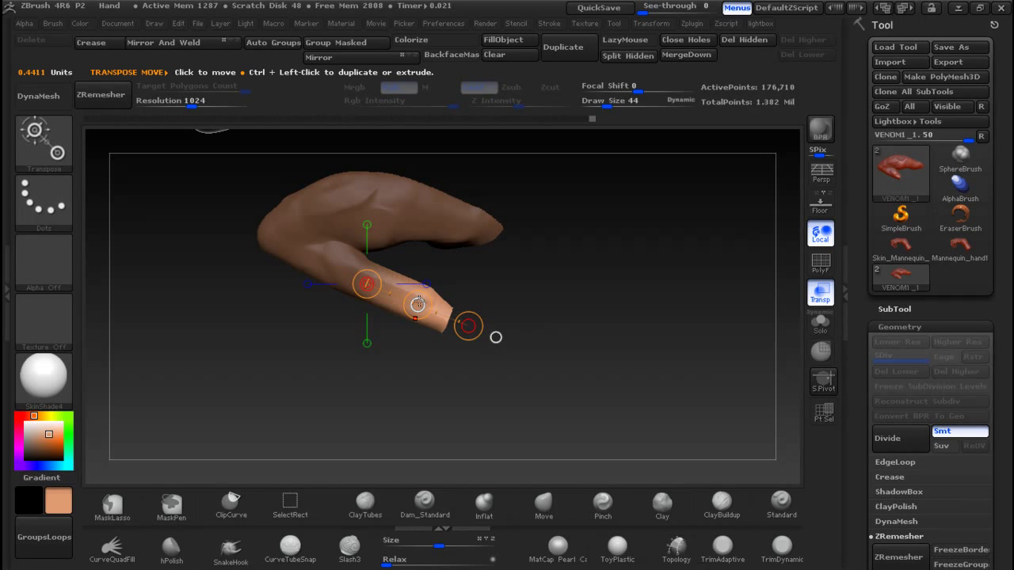
{"action": "left_click_drag", "start_coordinate": [417, 305], "coordinate": [418, 305]}
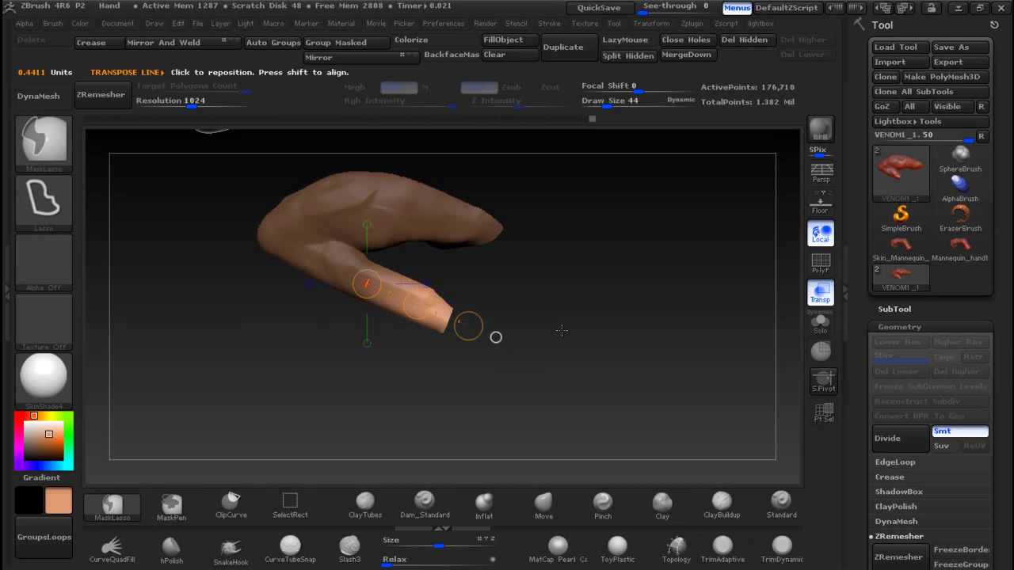
Step: Clear the mask and turn on the polyframe display to check the stretched polygons of the shin
{"action": "right_click_drag", "start_coordinate": [550, 287], "coordinate": [583, 353], "text": "ctrl"}
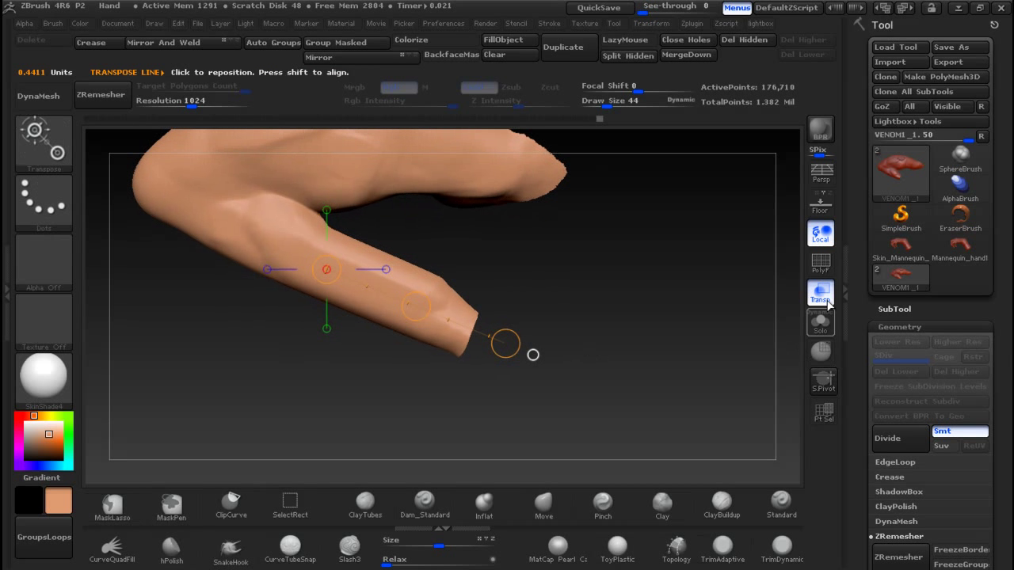
{"action": "left_click", "coordinate": [828, 270]}
{"action": "right_click_drag", "start_coordinate": [563, 249], "coordinate": [595, 396], "text": "ctrl"}
{"action": "right_click_drag", "start_coordinate": [609, 274], "coordinate": [612, 207], "text": "ctrl"}
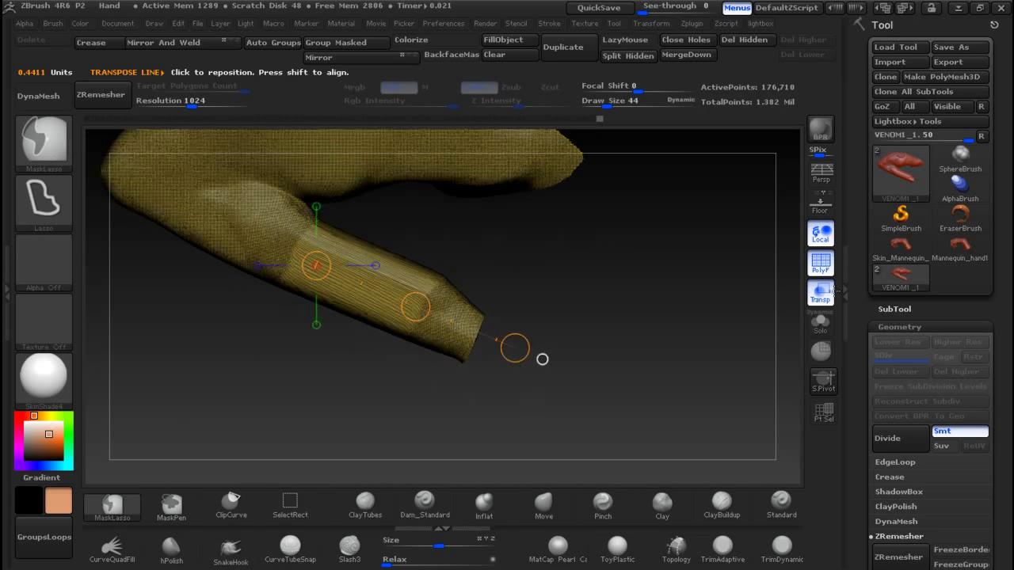
Step: Try DynaMesh at resolution 1024 with only the front leg isolated, and undo it
{"action": "left_click", "coordinate": [905, 325]}
{"action": "left_click", "coordinate": [910, 328]}
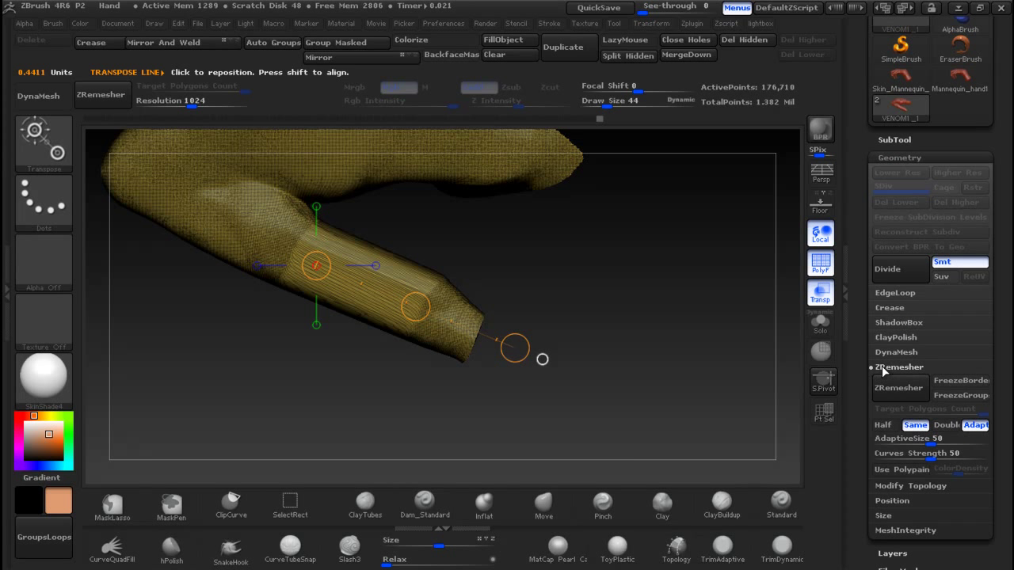
{"action": "left_click", "coordinate": [902, 352]}
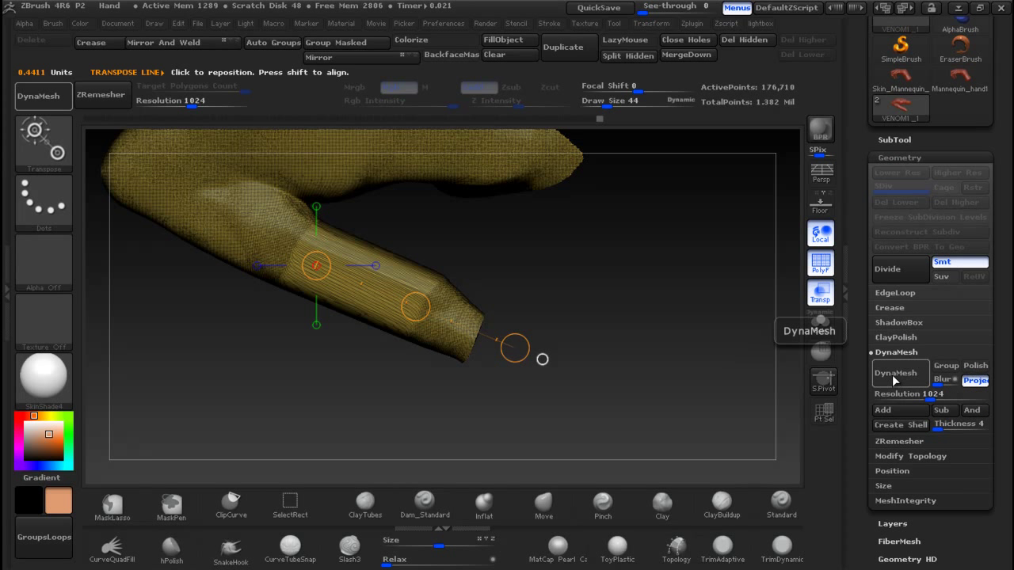
{"action": "left_click", "coordinate": [892, 375]}
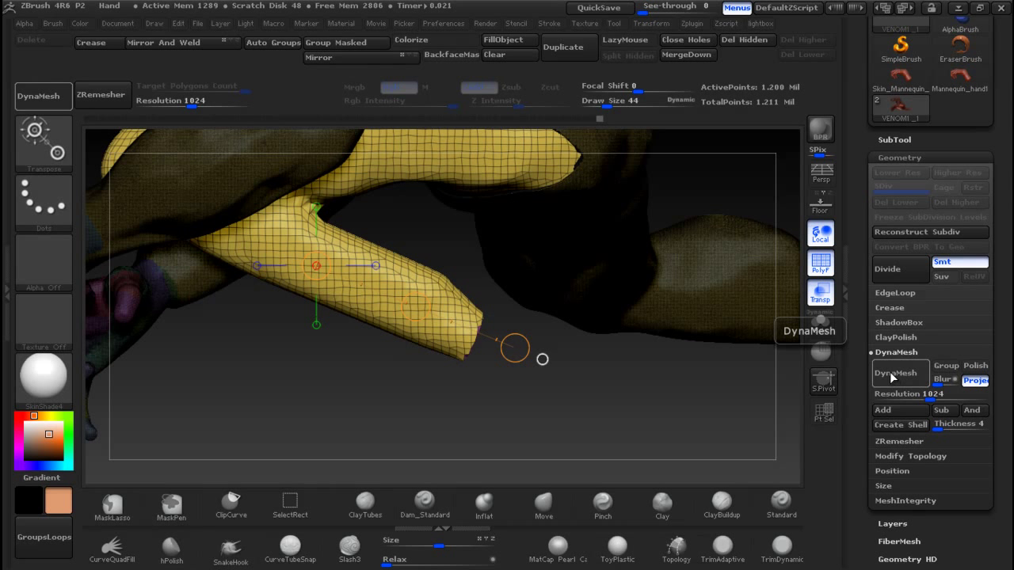
{"action": "key", "text": "ctrl+z"}
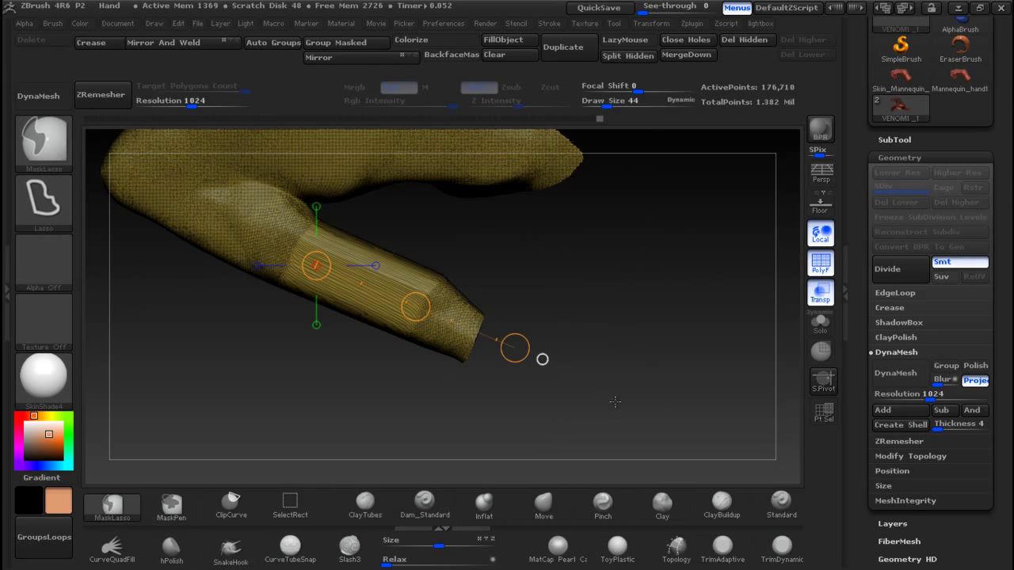
Step: Unhide the whole body and try to DynaMesh it at resolution 1024
{"action": "left_click", "coordinate": [610, 397], "text": "ctrl+shift"}
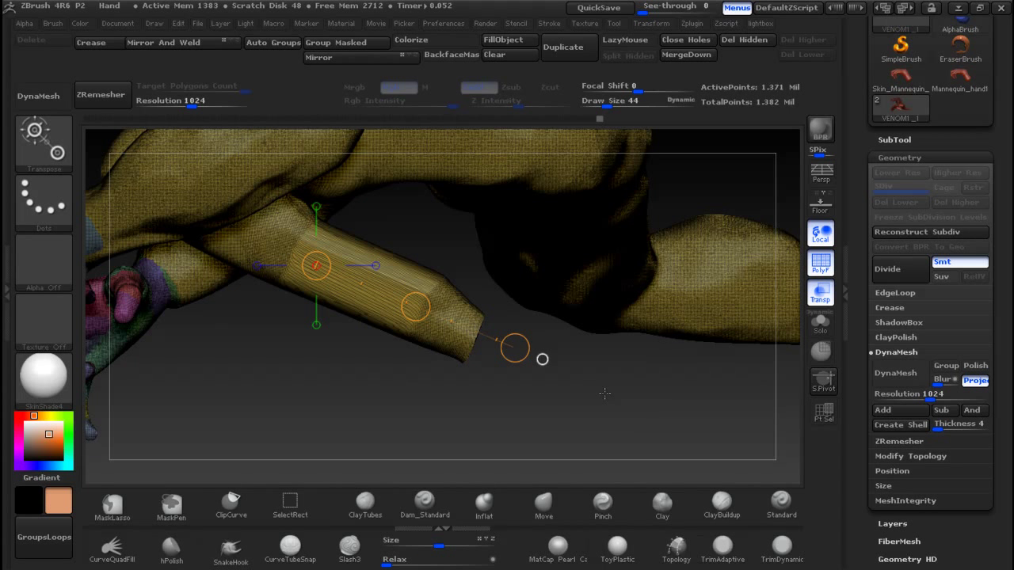
{"action": "left_click", "coordinate": [889, 374]}
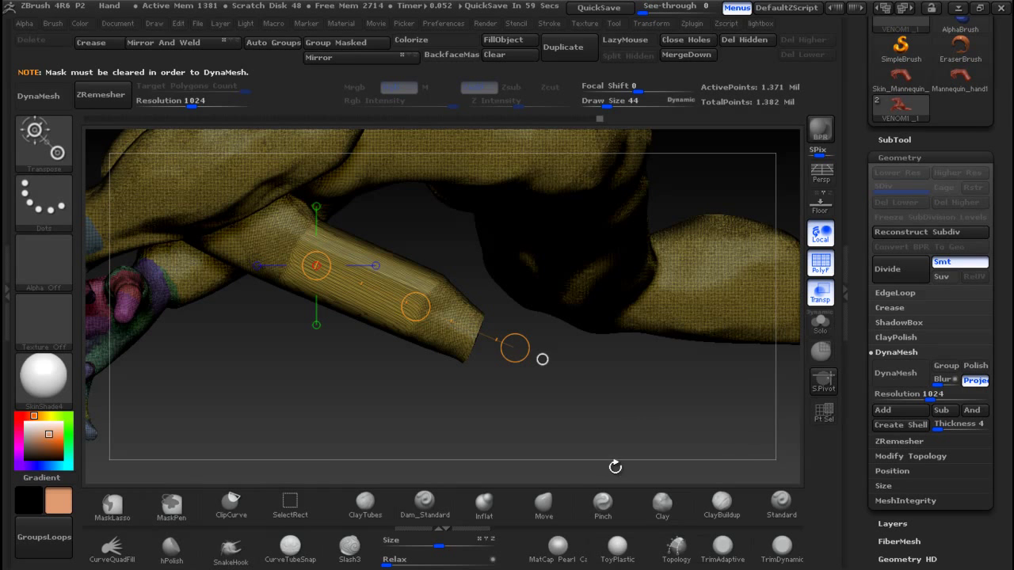
{"action": "mouse_move", "coordinate": [637, 411]}
{"action": "left_mouse_down"}
{"action": "mouse_move", "coordinate": [599, 414]}
{"action": "mouse_move", "coordinate": [644, 405]}
{"action": "left_mouse_up"}
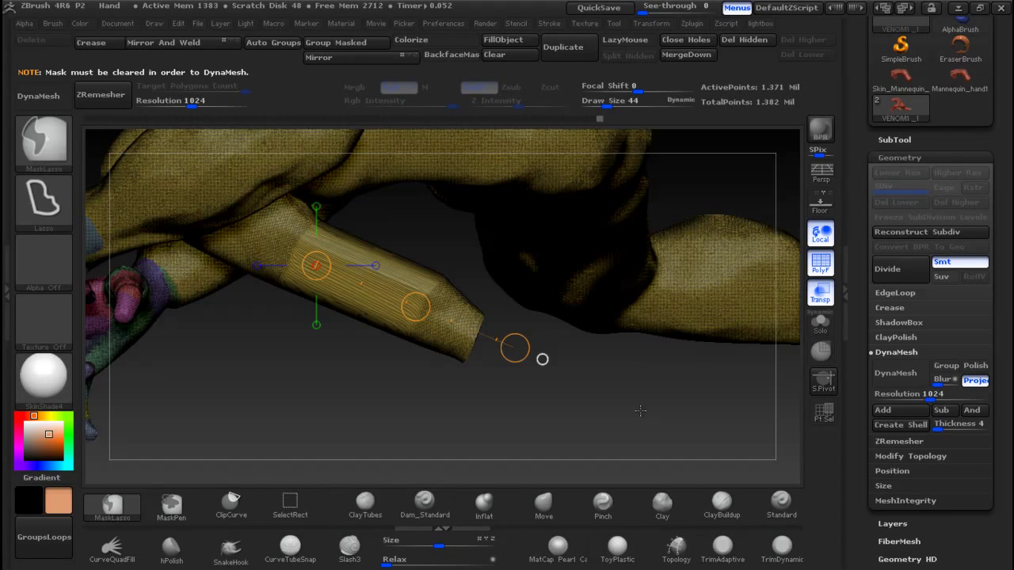
Step: Check the lengthened front leg against the full figure and turn off the polyframe display
{"action": "key", "text": "f"}
{"action": "left_click_drag", "start_coordinate": [636, 305], "coordinate": [601, 331]}
{"action": "right_click_drag", "start_coordinate": [600, 331], "coordinate": [599, 333], "text": "shift"}
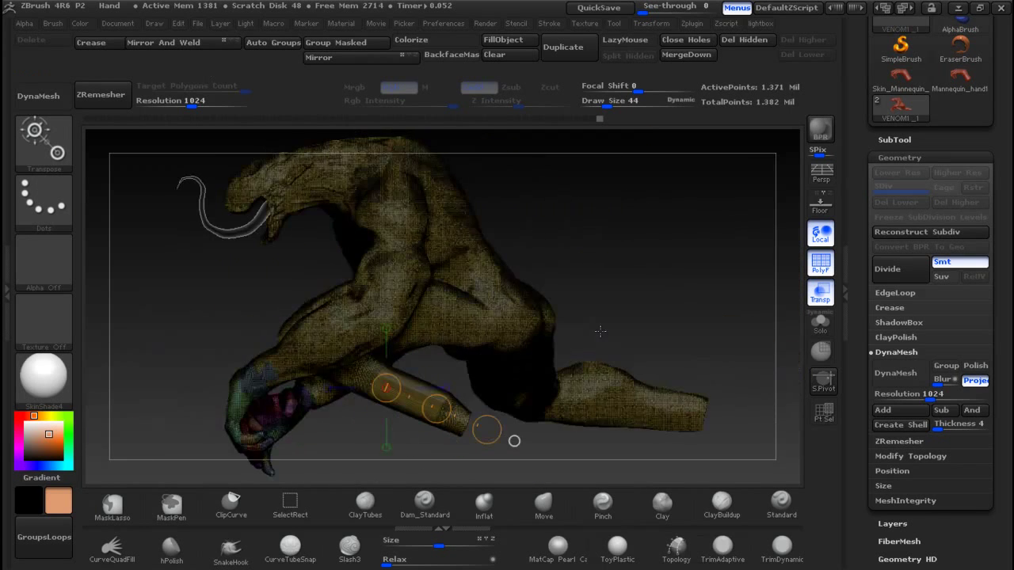
{"action": "right_click_drag", "start_coordinate": [631, 301], "coordinate": [607, 396], "text": "ctrl"}
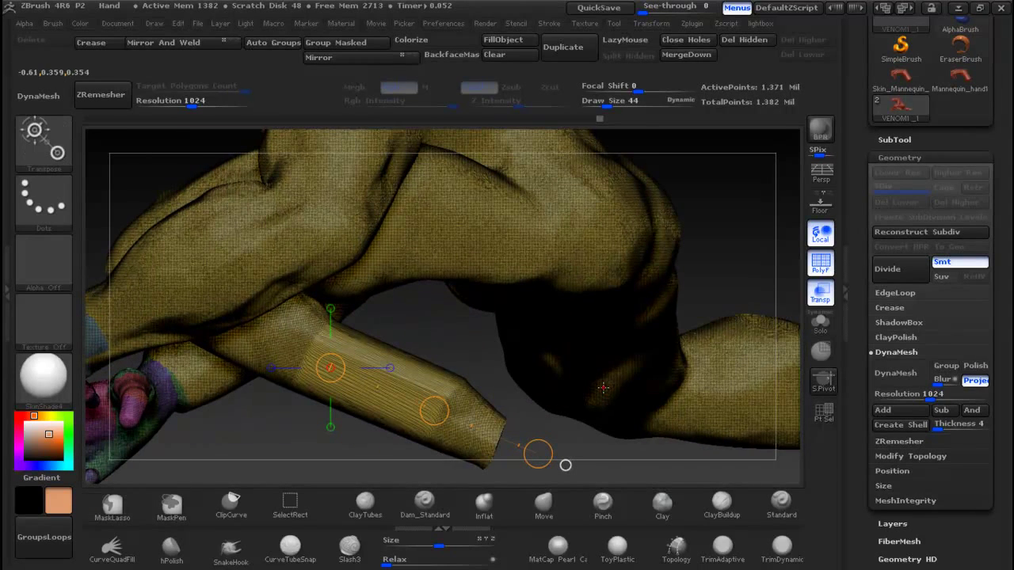
{"action": "left_click", "coordinate": [823, 258]}
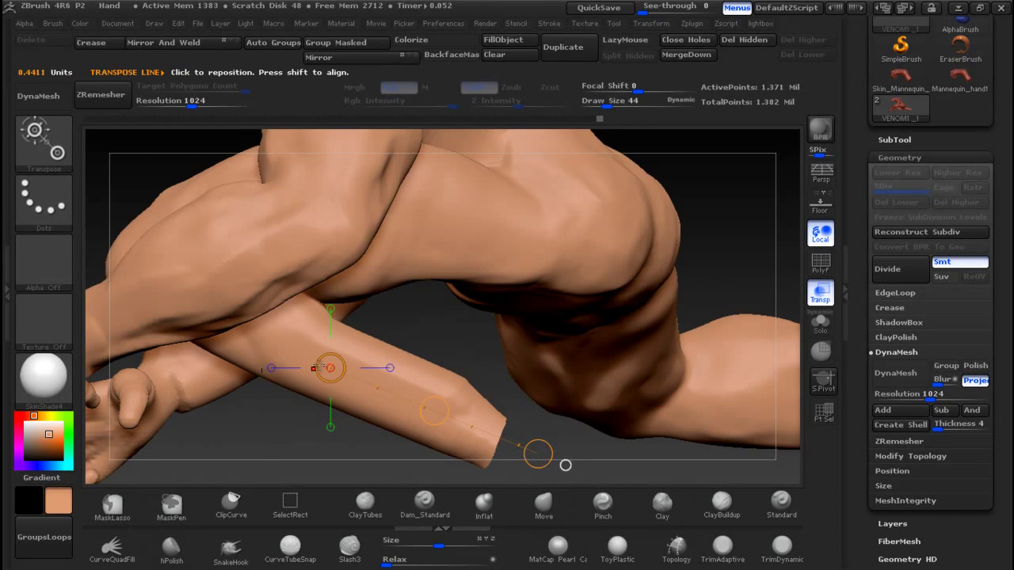
Step: Try building up the stretched shin with the ClayTubes brush, and undo the strokes
{"action": "left_click", "coordinate": [543, 505]}
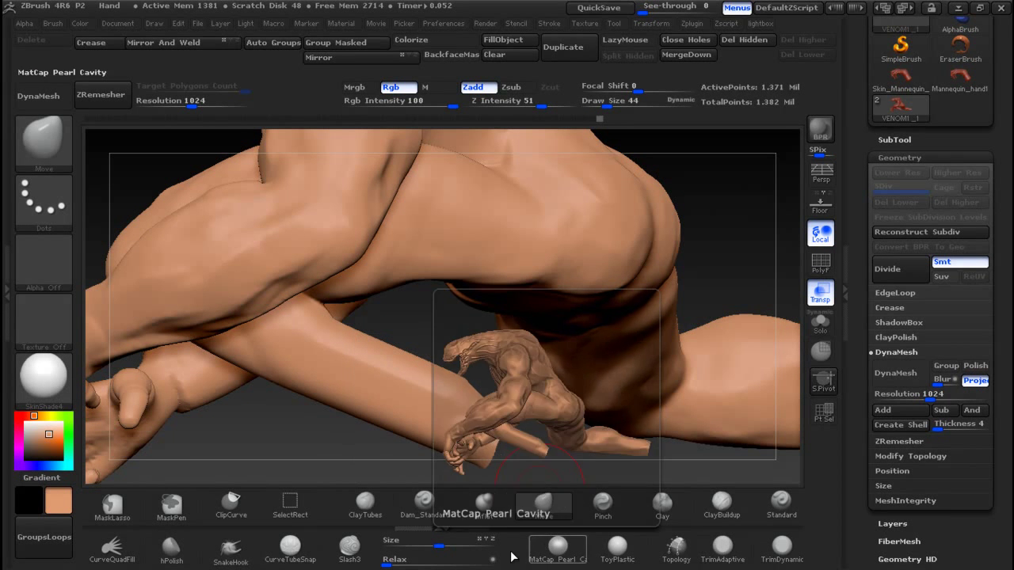
{"action": "left_click", "coordinate": [374, 513]}
{"action": "left_click_drag", "start_coordinate": [355, 367], "coordinate": [404, 378]}
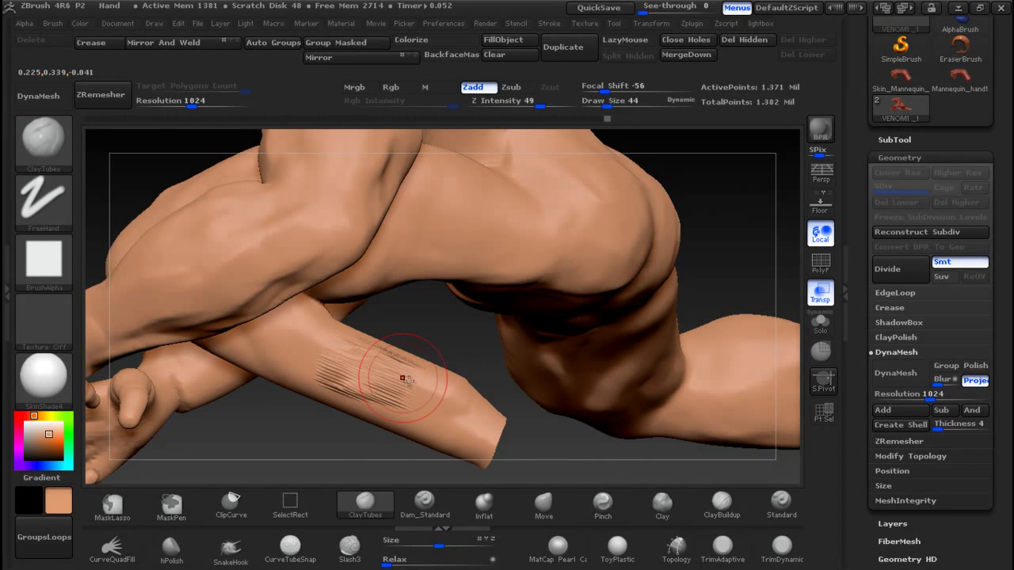
{"action": "mouse_move", "coordinate": [480, 346]}
{"action": "left_mouse_down"}
{"action": "mouse_move", "coordinate": [412, 332]}
{"action": "mouse_move", "coordinate": [405, 396]}
{"action": "left_mouse_up"}
{"action": "key", "text": "ctrl"}
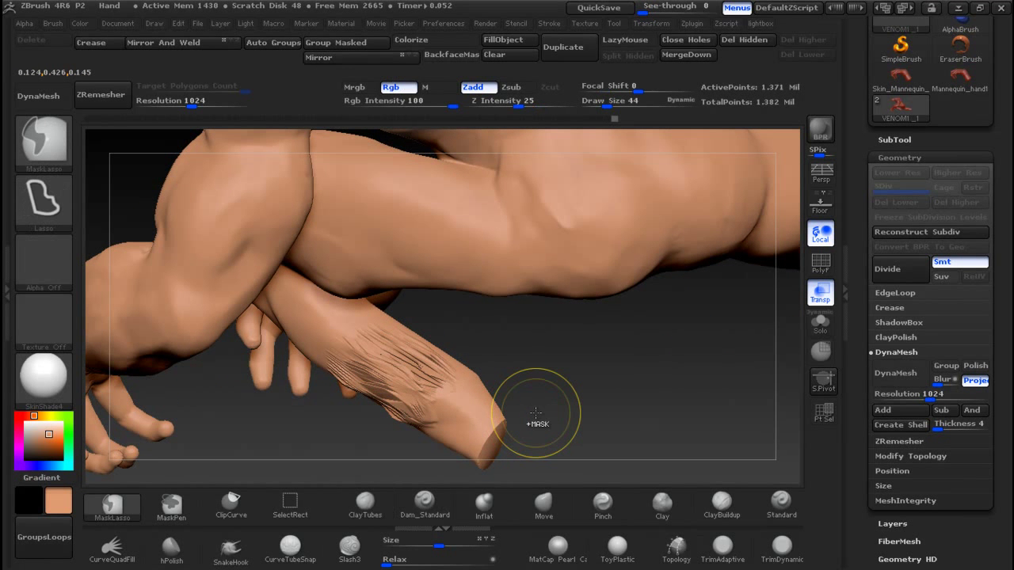
{"action": "key", "text": "ctrl+z"}
{"action": "key", "text": "ctrl+z"}
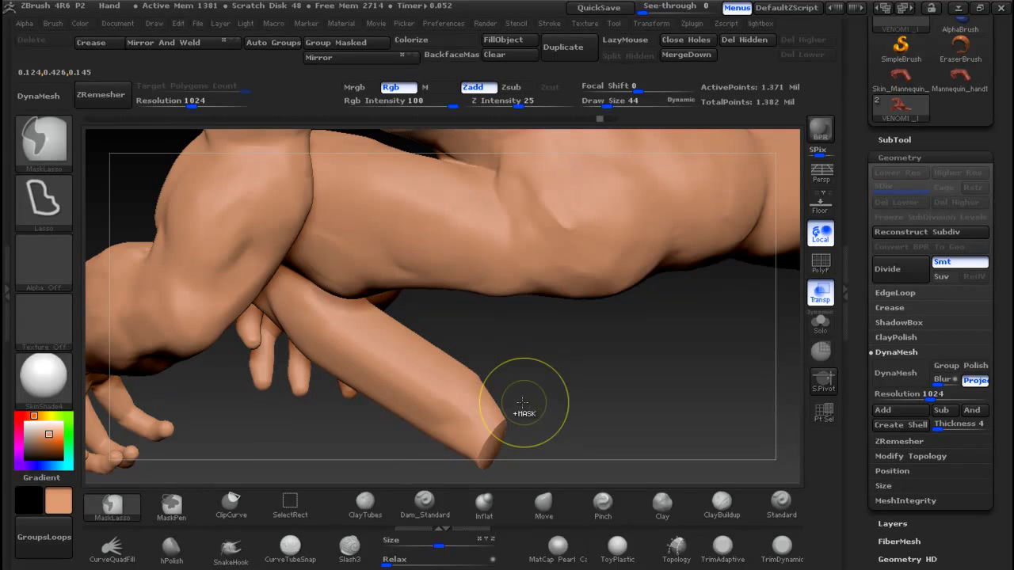
Step: Try a ClayTubes stroke on the thigh, undo it, and frame the whole figure
{"action": "left_click_drag", "start_coordinate": [402, 240], "coordinate": [445, 258]}
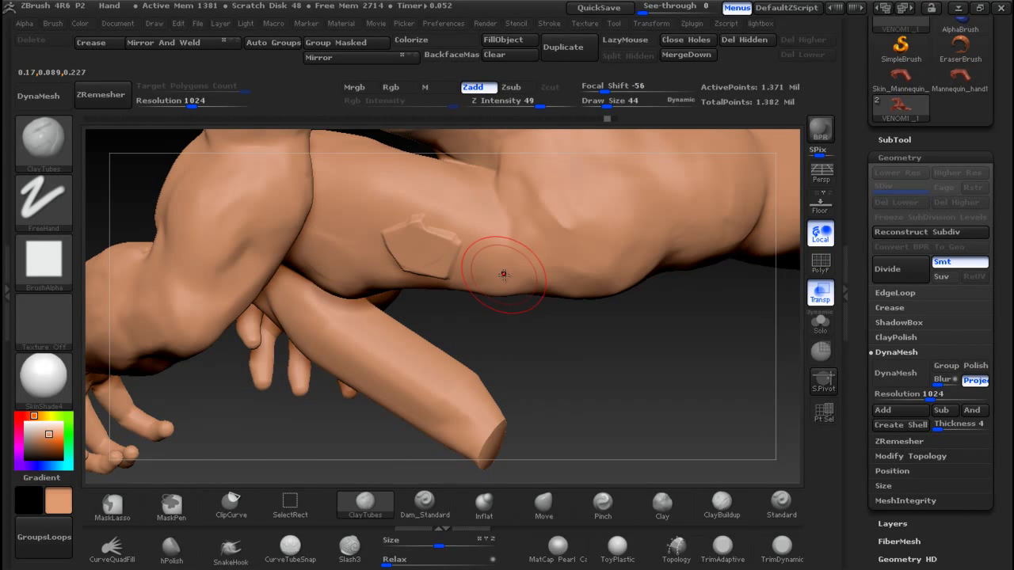
{"action": "key", "text": "ctrl+z"}
{"action": "left_click_drag", "start_coordinate": [518, 366], "coordinate": [546, 331]}
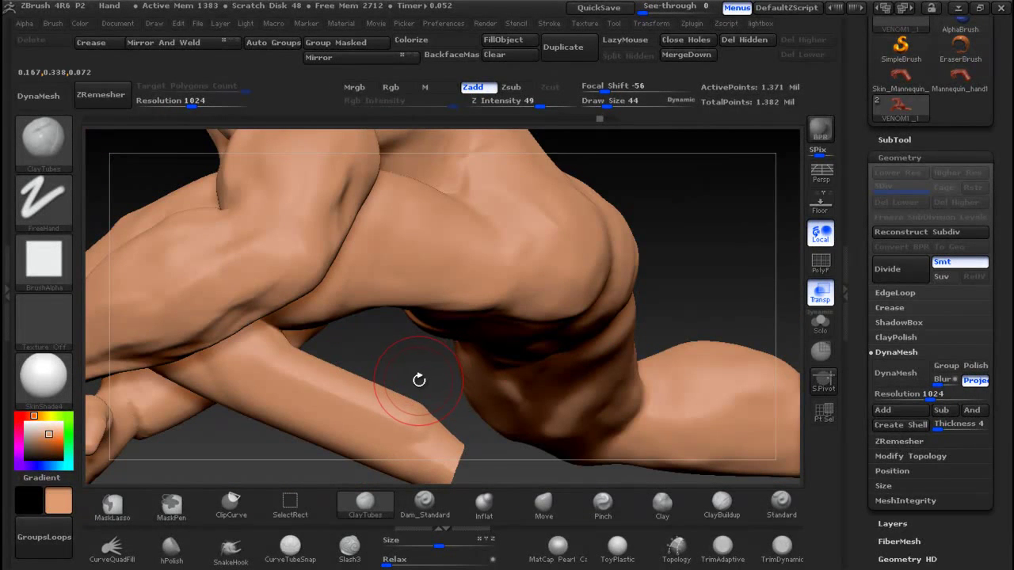
{"action": "key", "text": "f"}
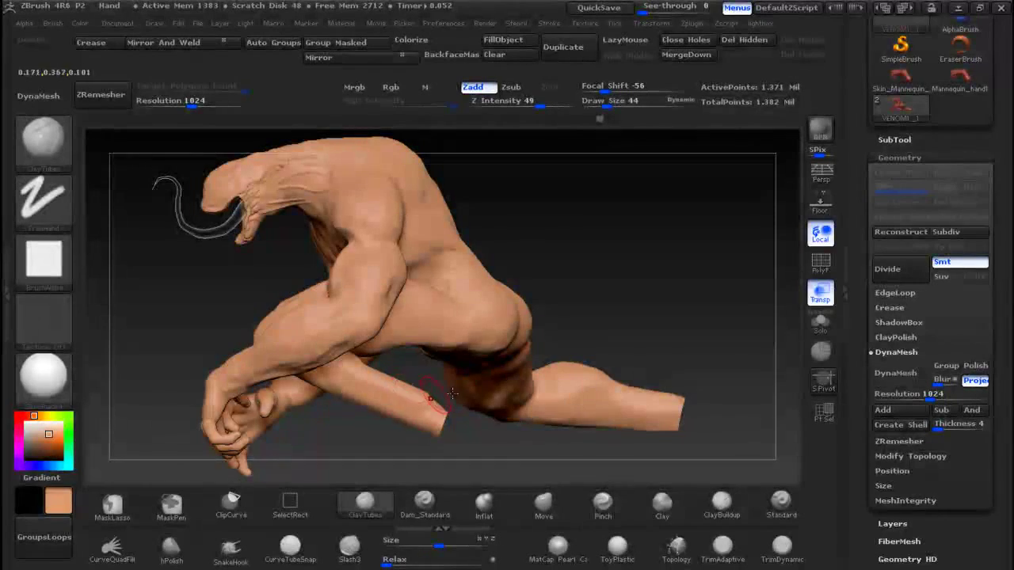
{"action": "mouse_move", "coordinate": [611, 251]}
{"action": "left_mouse_down"}
{"action": "mouse_move", "coordinate": [685, 243]}
{"action": "mouse_move", "coordinate": [539, 274]}
{"action": "mouse_move", "coordinate": [560, 270]}
{"action": "mouse_move", "coordinate": [528, 262]}
{"action": "mouse_move", "coordinate": [546, 236]}
{"action": "mouse_move", "coordinate": [532, 191]}
{"action": "mouse_move", "coordinate": [565, 192]}
{"action": "mouse_move", "coordinate": [552, 224]}
{"action": "mouse_move", "coordinate": [557, 251]}
{"action": "left_mouse_up"}
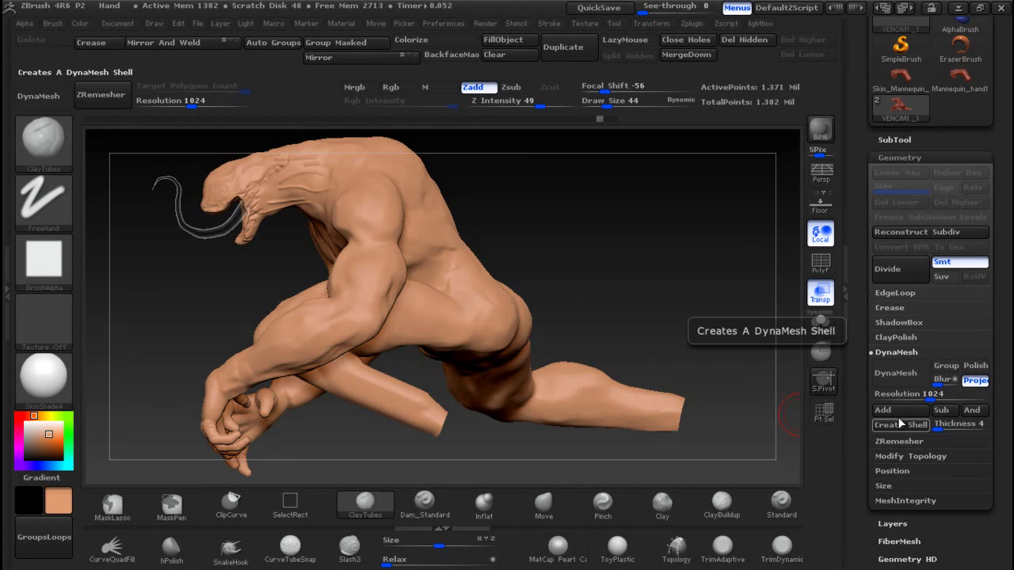
Step: Clear the mask and DynaMesh the whole body at resolution 1024
{"action": "left_click", "coordinate": [893, 375]}
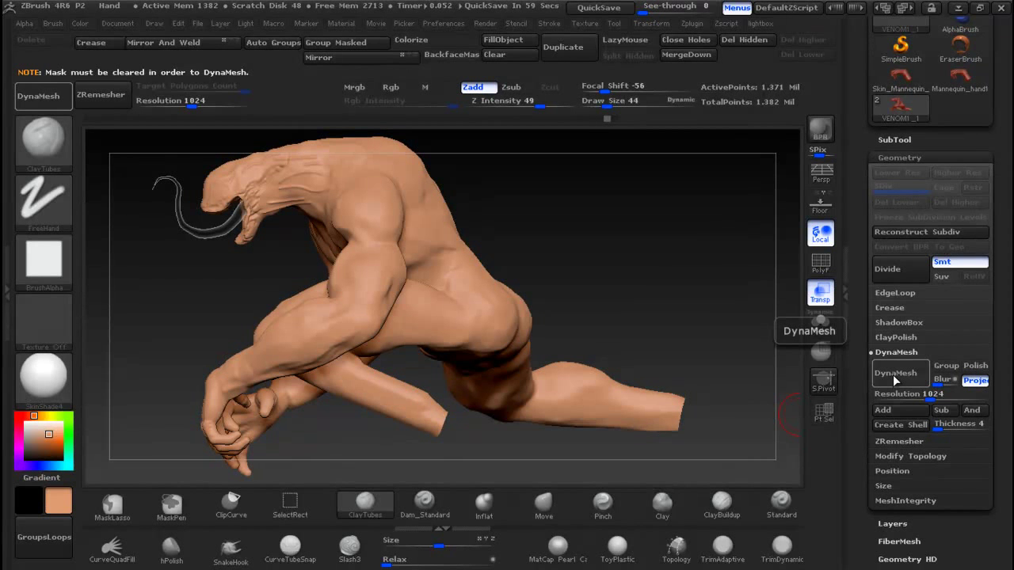
{"action": "left_click", "coordinate": [494, 56]}
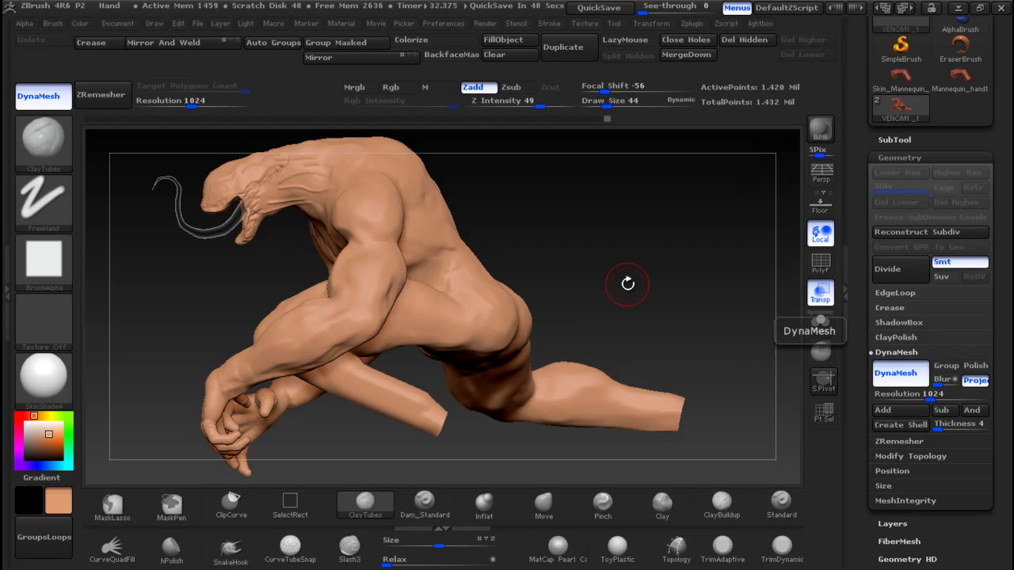
{"action": "left_click_drag", "start_coordinate": [623, 270], "coordinate": [575, 275]}
{"action": "mouse_move", "coordinate": [584, 268]}
{"action": "right_mouse_down", "text": "ctrl"}
{"action": "mouse_move", "coordinate": [654, 278]}
{"action": "mouse_move", "coordinate": [702, 138]}
{"action": "right_mouse_up", "text": "ctrl"}
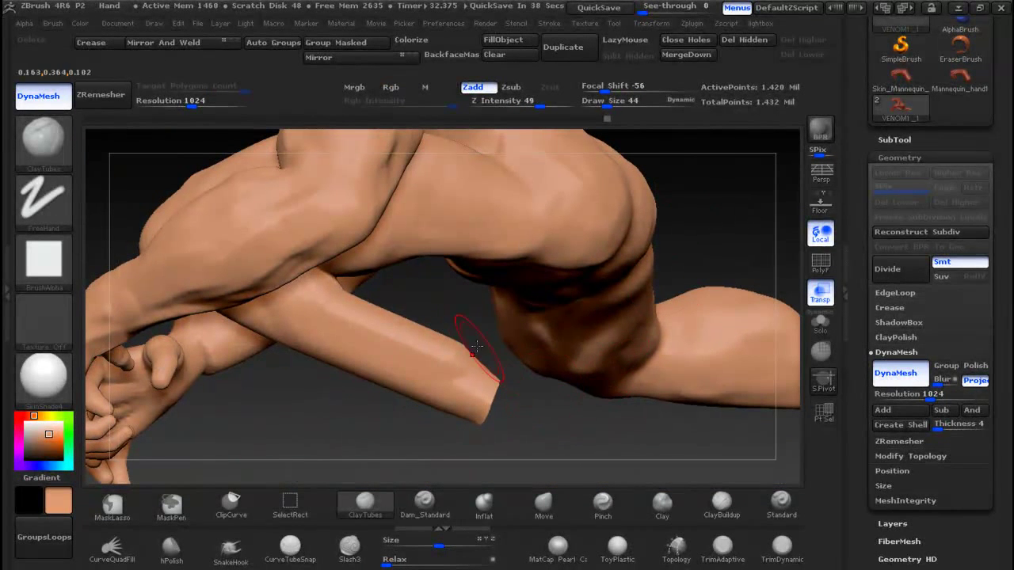
Step: Inspect the front shin's new topology with the polyframe shown, smooth the stretched area, and turn the polyframe off
{"action": "left_click", "coordinate": [821, 263]}
{"action": "mouse_move", "coordinate": [459, 328]}
{"action": "right_mouse_down", "text": "ctrl"}
{"action": "mouse_move", "coordinate": [508, 459]}
{"action": "mouse_move", "coordinate": [462, 366]}
{"action": "mouse_move", "coordinate": [458, 377]}
{"action": "mouse_move", "coordinate": [435, 351]}
{"action": "mouse_move", "coordinate": [475, 273]}
{"action": "mouse_move", "coordinate": [516, 243]}
{"action": "right_mouse_up", "text": "ctrl"}
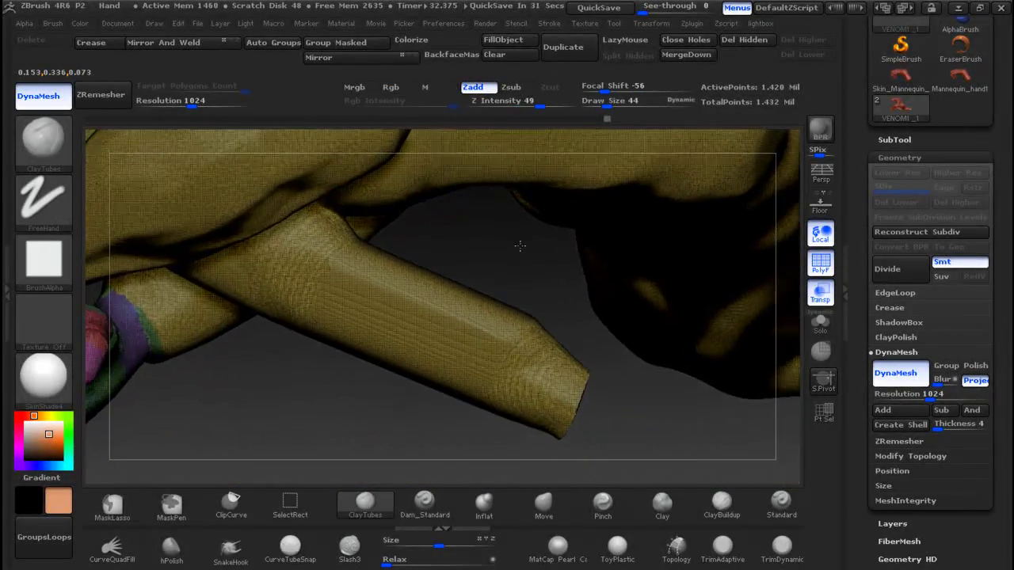
{"action": "left_click_drag", "start_coordinate": [360, 300], "coordinate": [509, 335], "text": "shift"}
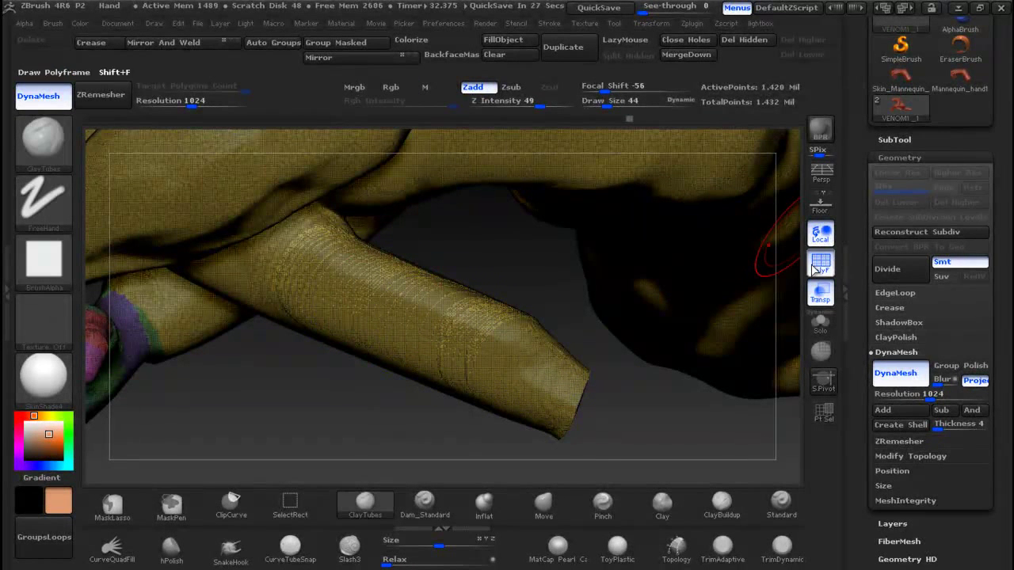
{"action": "left_click", "coordinate": [819, 266]}
{"action": "mouse_move", "coordinate": [362, 267]}
{"action": "right_mouse_down"}
{"action": "mouse_move", "coordinate": [468, 262]}
{"action": "mouse_move", "coordinate": [445, 279]}
{"action": "right_mouse_up"}
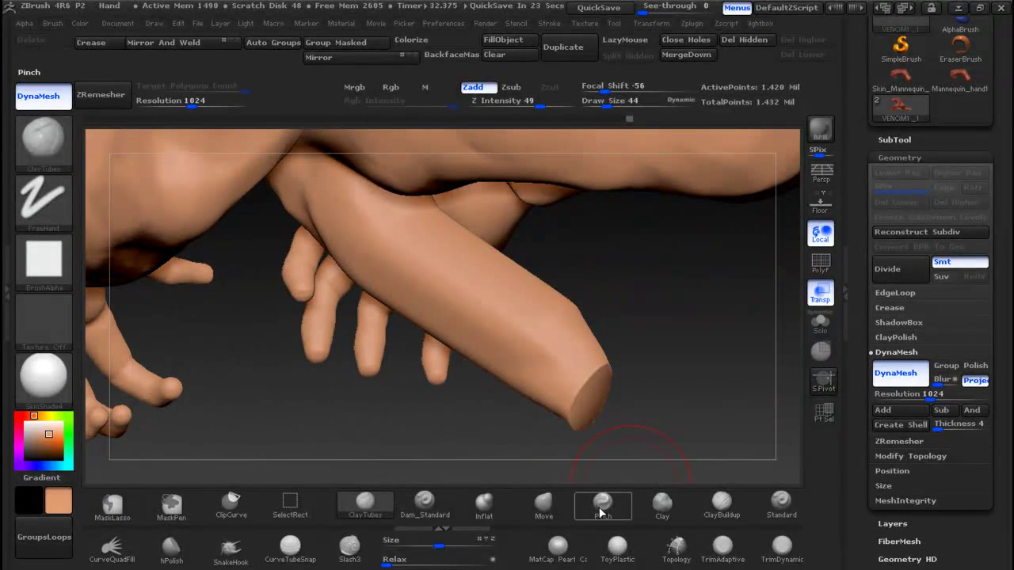
Step: Choose the Move brush and isolate the front leg with a lasso selection
{"action": "left_click", "coordinate": [543, 506]}
{"action": "right_click_drag", "start_coordinate": [437, 220], "coordinate": [605, 198]}
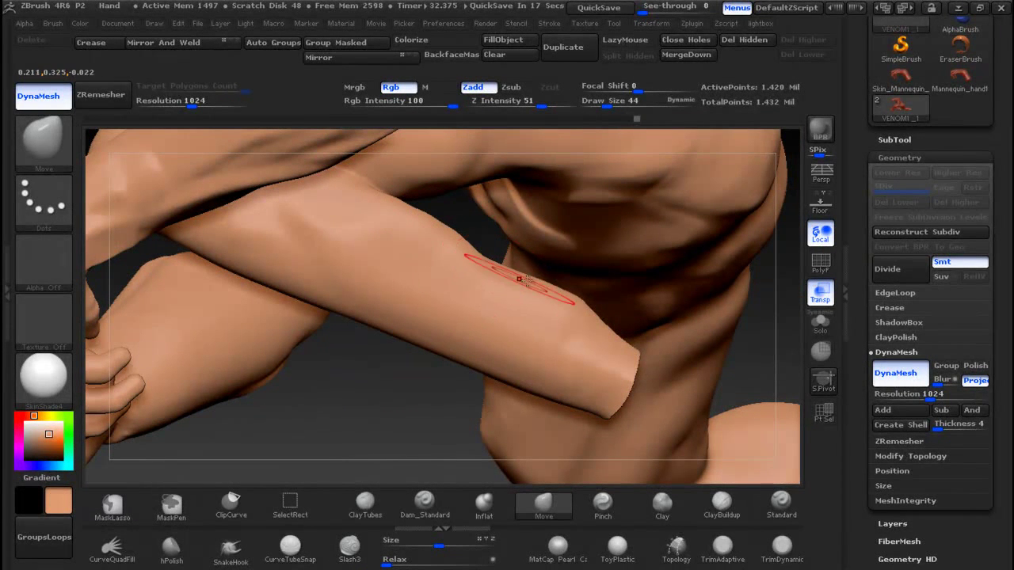
{"action": "left_click_drag", "start_coordinate": [762, 360], "coordinate": [844, 376]}
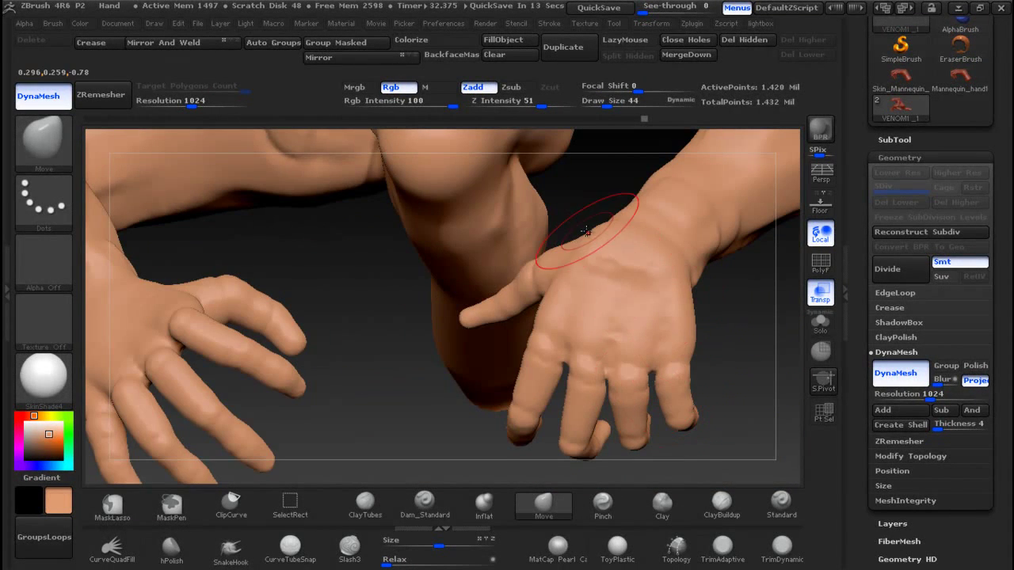
{"action": "right_click_drag", "start_coordinate": [578, 212], "coordinate": [572, 221], "text": "ctrl"}
{"action": "left_click_drag", "start_coordinate": [573, 221], "coordinate": [566, 340]}
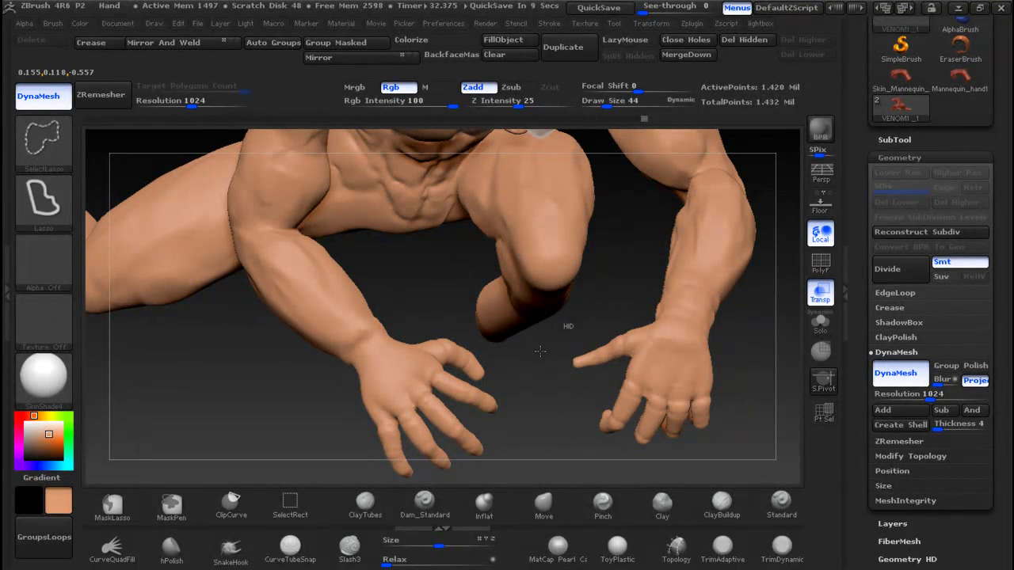
{"action": "mouse_move", "coordinate": [482, 353]}
{"action": "left_mouse_down", "text": "ctrl+shift"}
{"action": "mouse_move", "coordinate": [452, 317]}
{"action": "mouse_move", "coordinate": [448, 236]}
{"action": "mouse_move", "coordinate": [465, 143]}
{"action": "mouse_move", "coordinate": [577, 136]}
{"action": "mouse_move", "coordinate": [546, 348]}
{"action": "left_mouse_up", "text": "ctrl+shift"}
{"action": "left_click_drag", "start_coordinate": [629, 292], "coordinate": [704, 306]}
{"action": "left_click_drag", "start_coordinate": [656, 339], "coordinate": [735, 350]}
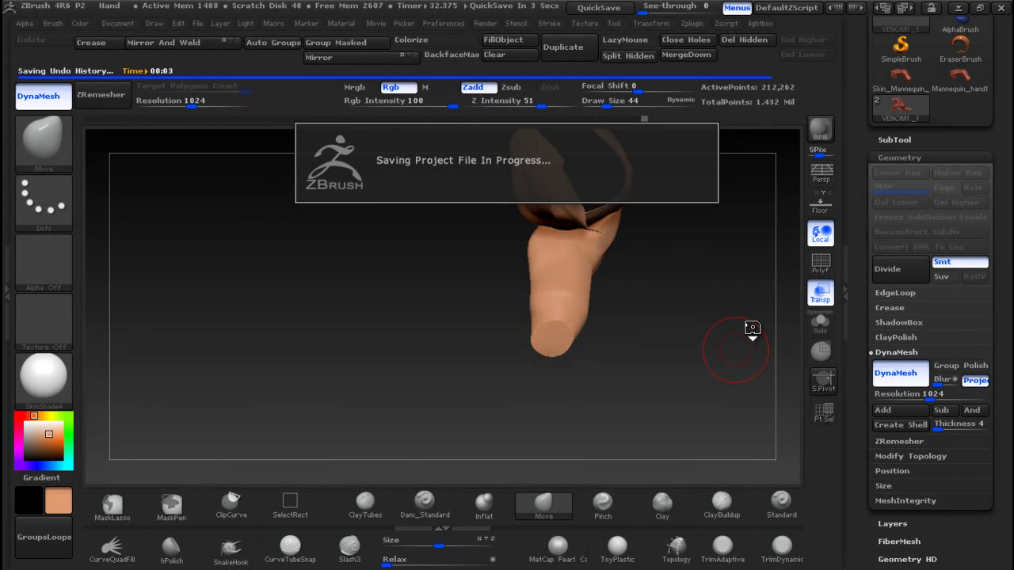
{"action": "left_click_drag", "start_coordinate": [751, 328], "coordinate": [726, 325]}
{"action": "mouse_move", "coordinate": [683, 269]}
{"action": "left_mouse_down"}
{"action": "mouse_move", "coordinate": [684, 304]}
{"action": "mouse_move", "coordinate": [673, 265]}
{"action": "mouse_move", "coordinate": [649, 251]}
{"action": "mouse_move", "coordinate": [709, 214]}
{"action": "mouse_move", "coordinate": [670, 224]}
{"action": "mouse_move", "coordinate": [675, 260]}
{"action": "left_mouse_up"}
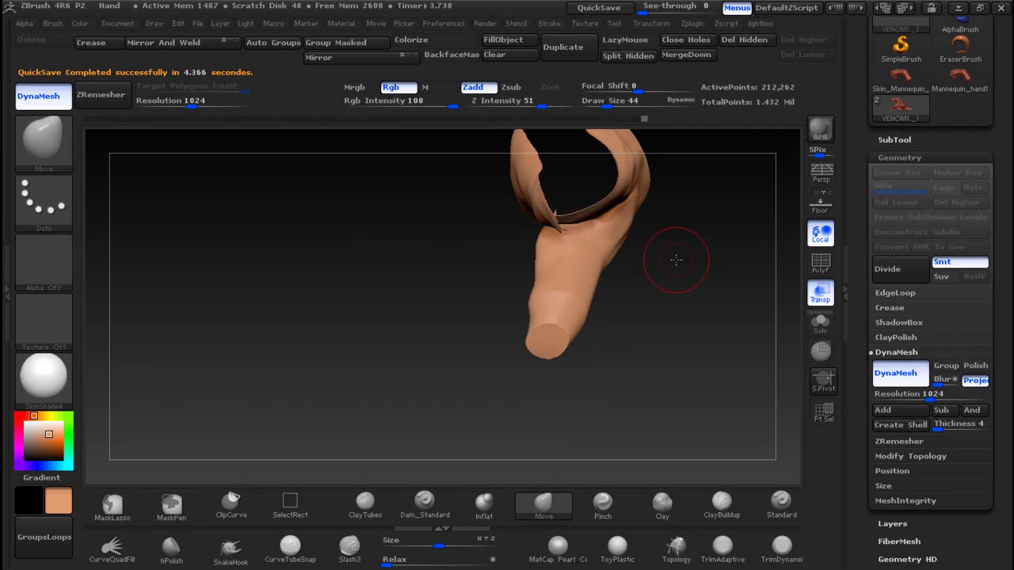
{"action": "right_click_drag", "start_coordinate": [677, 259], "coordinate": [685, 350], "text": "ctrl"}
{"action": "right_click_drag", "start_coordinate": [681, 311], "coordinate": [603, 328], "text": "alt"}
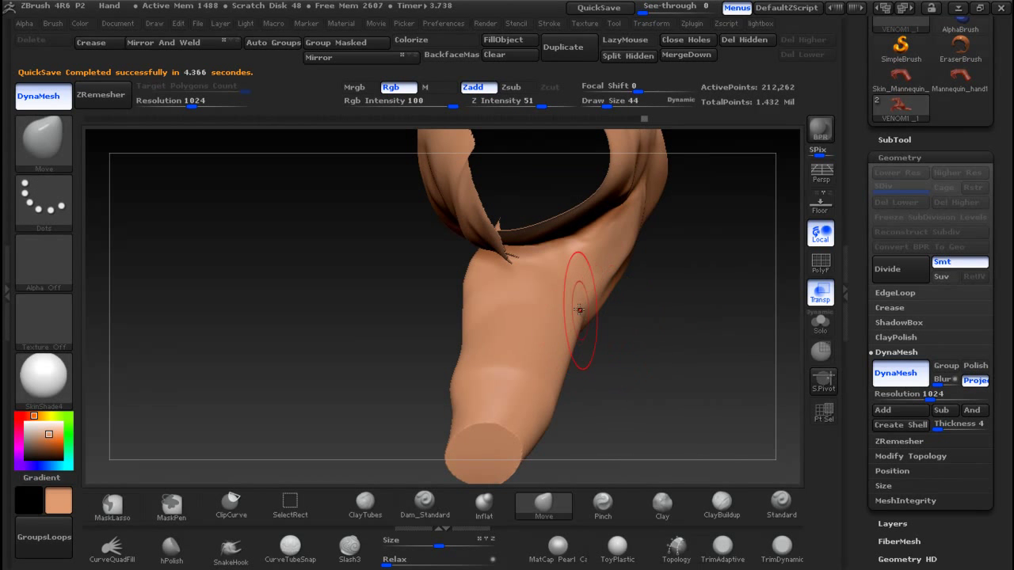
Step: Reshape the contours of the front lower leg using the Move brush at draw size 56
{"action": "key", "text": "bracketright"}
{"action": "key", "text": "bracketright"}
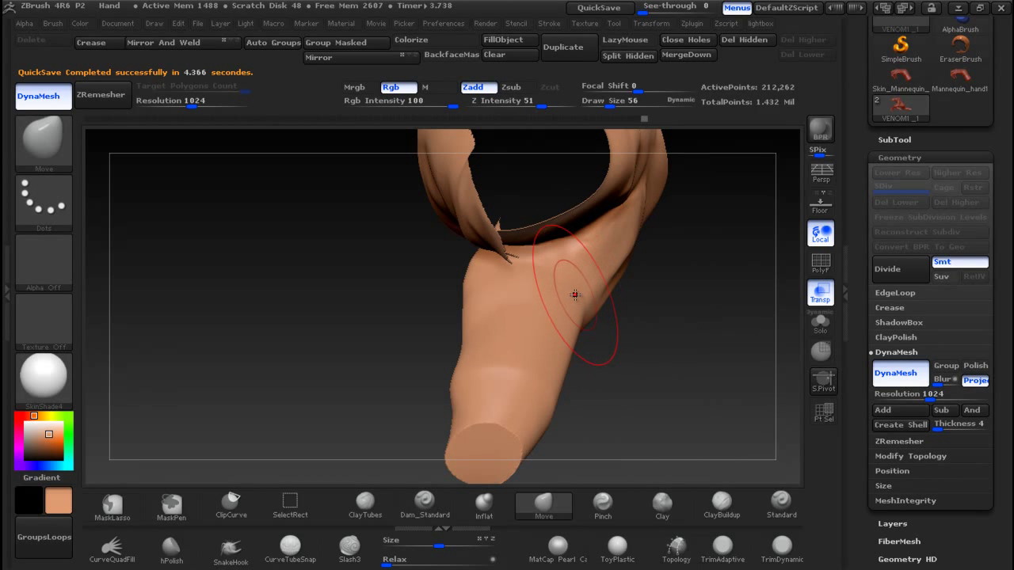
{"action": "left_click_drag", "start_coordinate": [596, 295], "coordinate": [610, 281]}
{"action": "left_click_drag", "start_coordinate": [649, 345], "coordinate": [556, 277]}
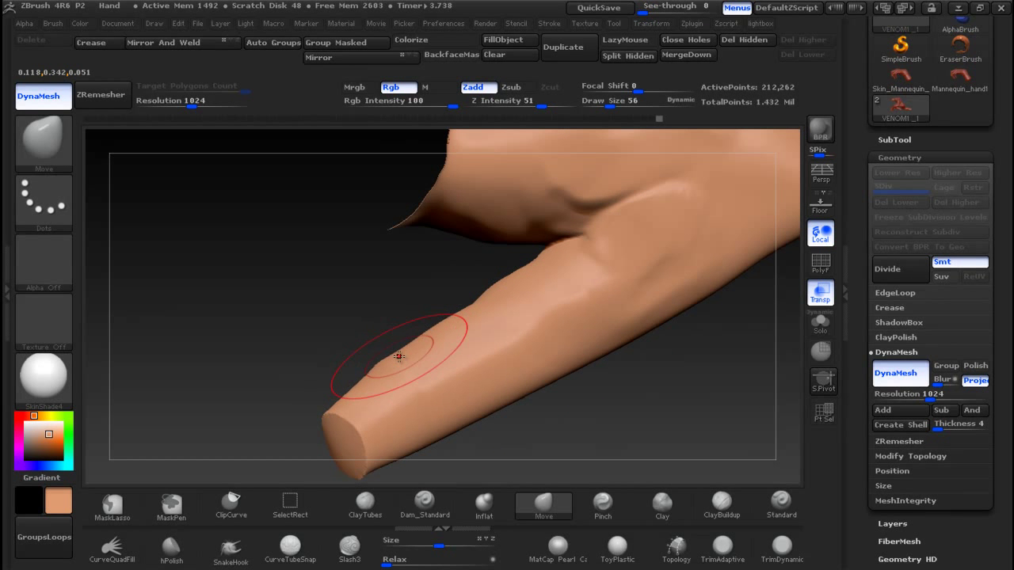
{"action": "left_click_drag", "start_coordinate": [296, 393], "coordinate": [349, 400]}
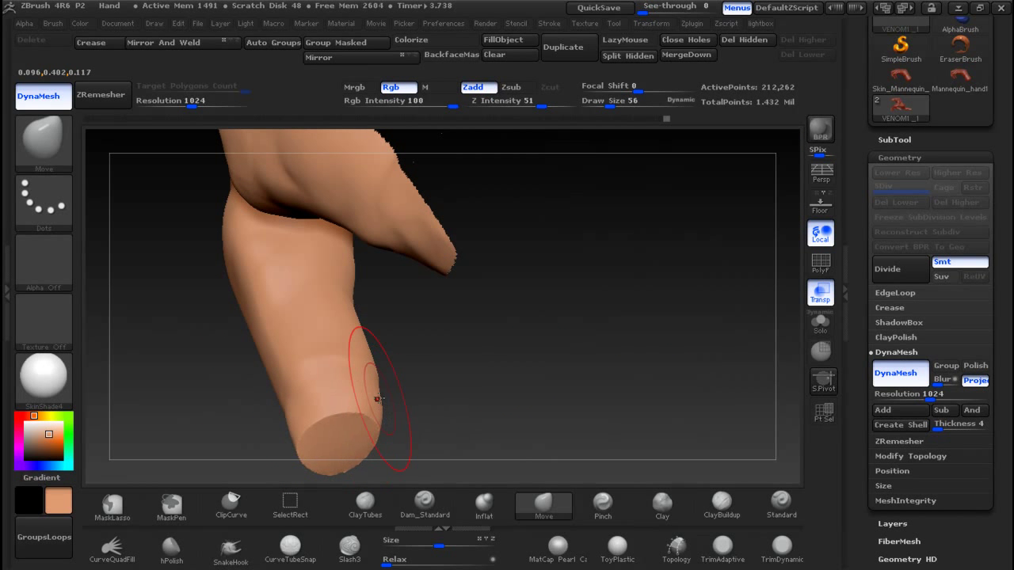
{"action": "left_click_drag", "start_coordinate": [399, 373], "coordinate": [416, 351]}
{"action": "left_click_drag", "start_coordinate": [303, 337], "coordinate": [389, 316]}
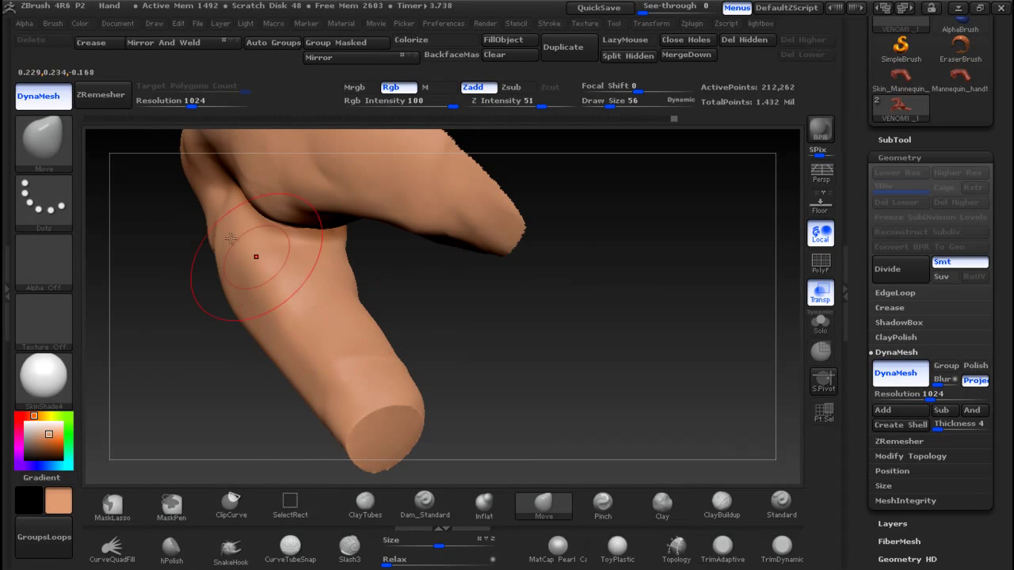
Step: Switch to Firefox and search Google Images for "calf muscle" in a new tab
{"action": "key", "text": "alt+Tab"}
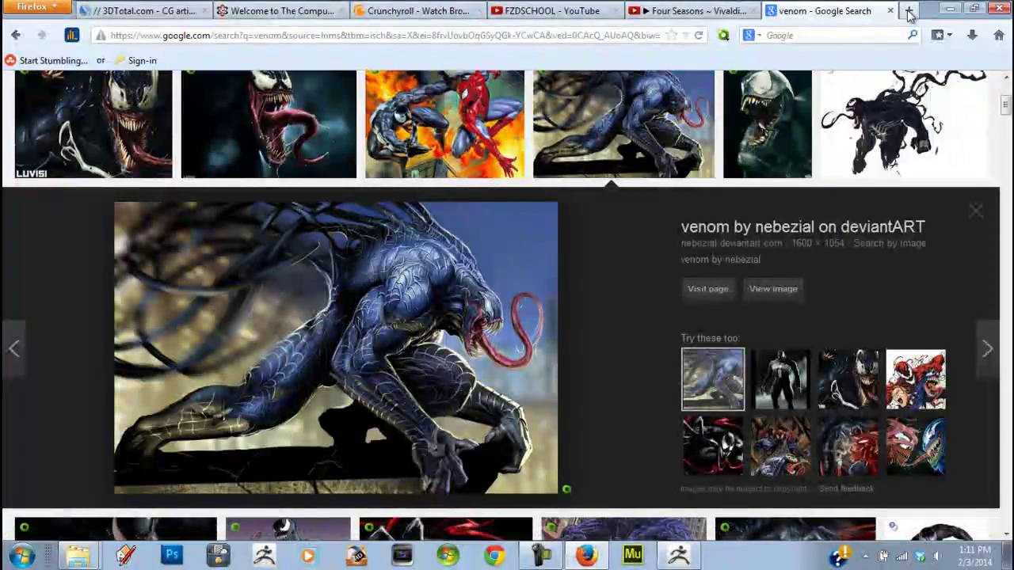
{"action": "left_click", "coordinate": [909, 11]}
{"action": "left_click", "coordinate": [579, 198]}
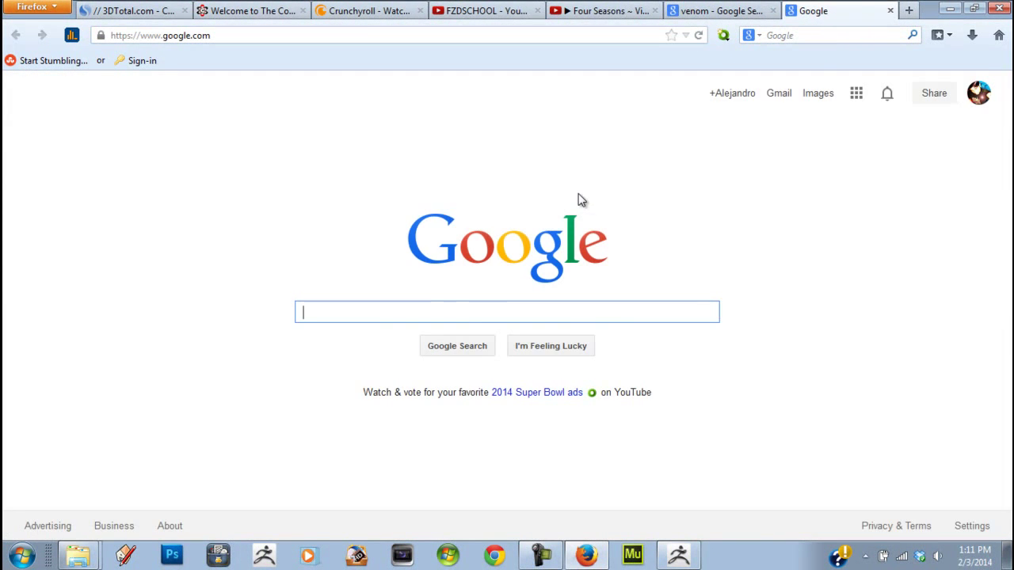
{"action": "type", "text": "c"}
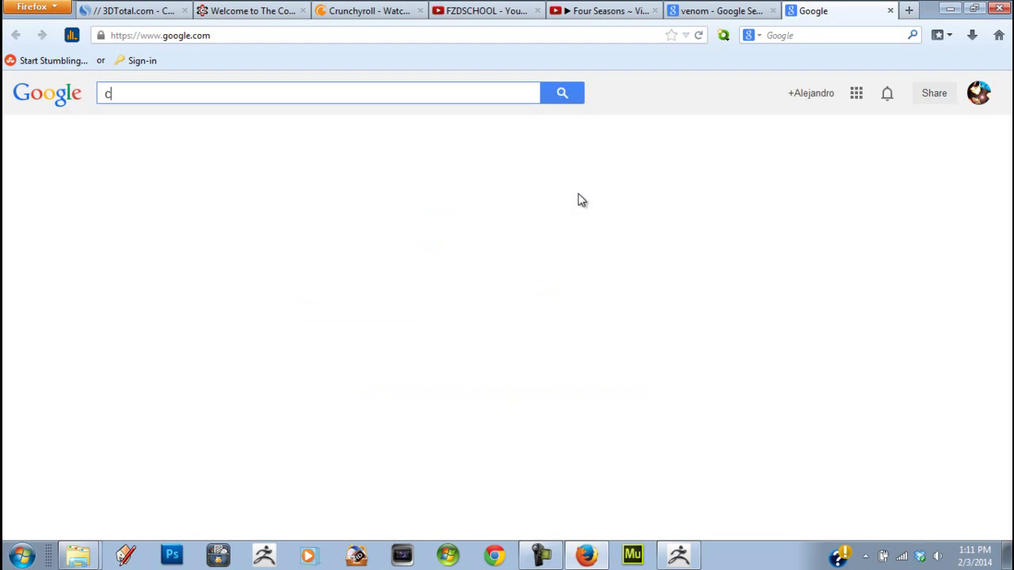
{"action": "type", "text": "alf muscle"}
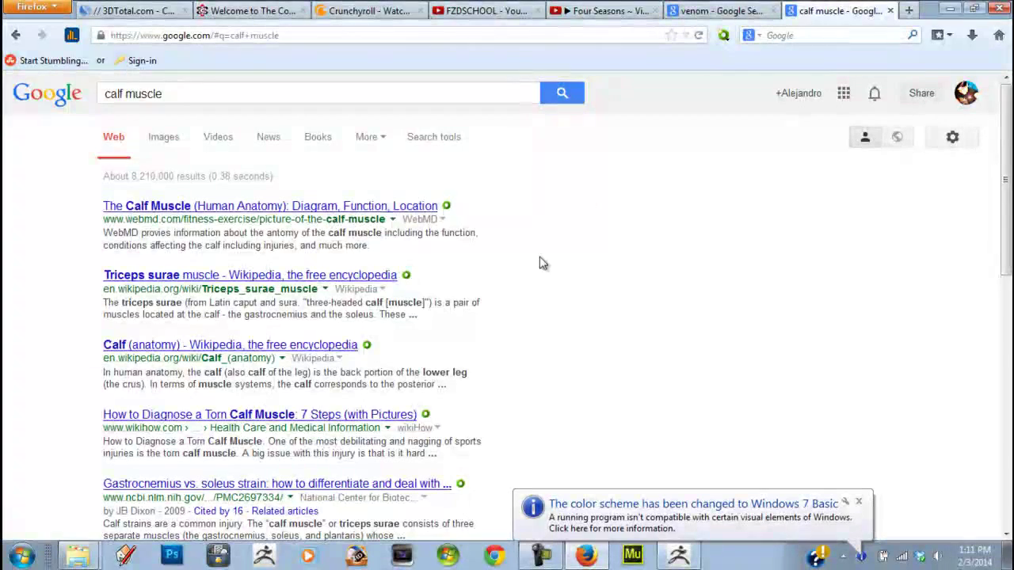
{"action": "left_click", "coordinate": [164, 139]}
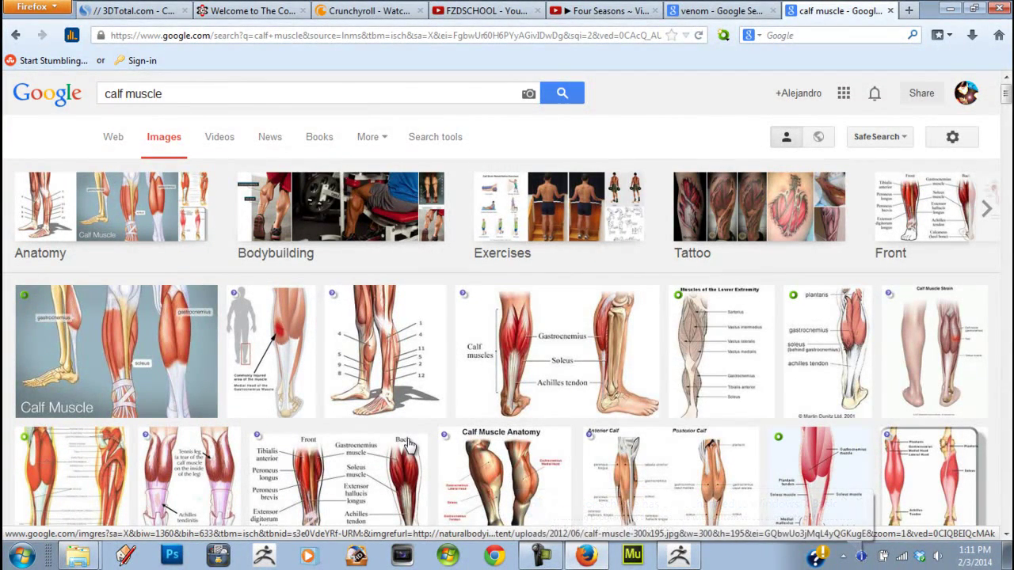
Step: Open the "Donkey Calf Raise Exercise" photo, return to ZBrush, and compare the calf anatomy with the sculpted leg
{"action": "scroll", "coordinate": [412, 443], "scroll_direction": "down", "scroll_amount": 5}
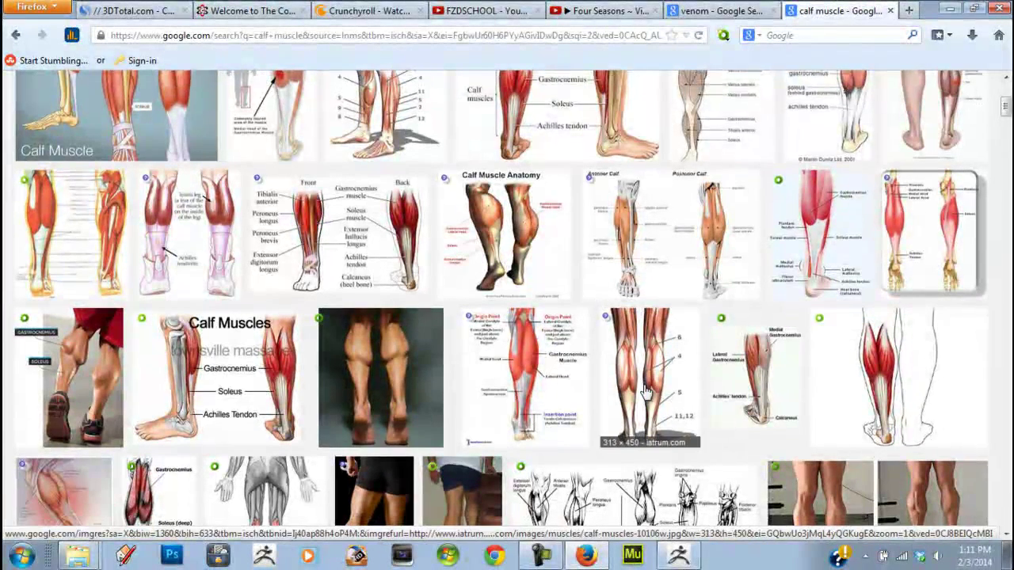
{"action": "scroll", "coordinate": [645, 390], "scroll_direction": "down", "scroll_amount": 2}
{"action": "left_click", "coordinate": [362, 289]}
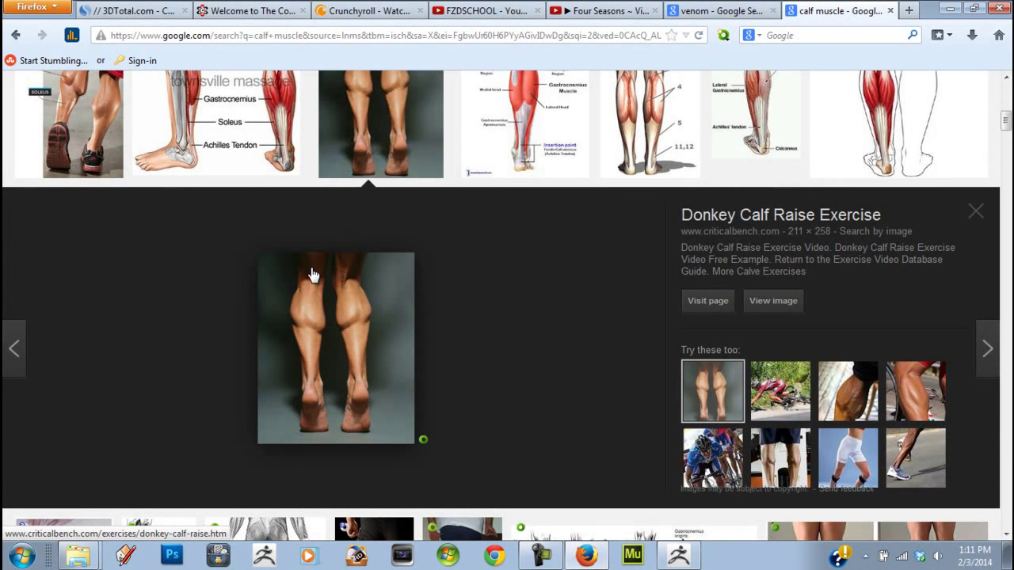
{"action": "key", "text": "alt+Tab"}
{"action": "left_click_drag", "start_coordinate": [515, 340], "coordinate": [465, 385]}
{"action": "key", "text": "alt+Tab"}
{"action": "key", "text": "alt+Tab"}
Step: Build up a calf muscle bulge below the front knee with ClayTubes at intensity 17 and size 40, and smooth it
{"action": "left_click", "coordinate": [365, 503]}
{"action": "mouse_move", "coordinate": [262, 277]}
{"action": "left_mouse_down"}
{"action": "mouse_move", "coordinate": [244, 294]}
{"action": "mouse_move", "coordinate": [245, 267]}
{"action": "left_mouse_up"}
{"action": "key", "text": "bracketleft"}
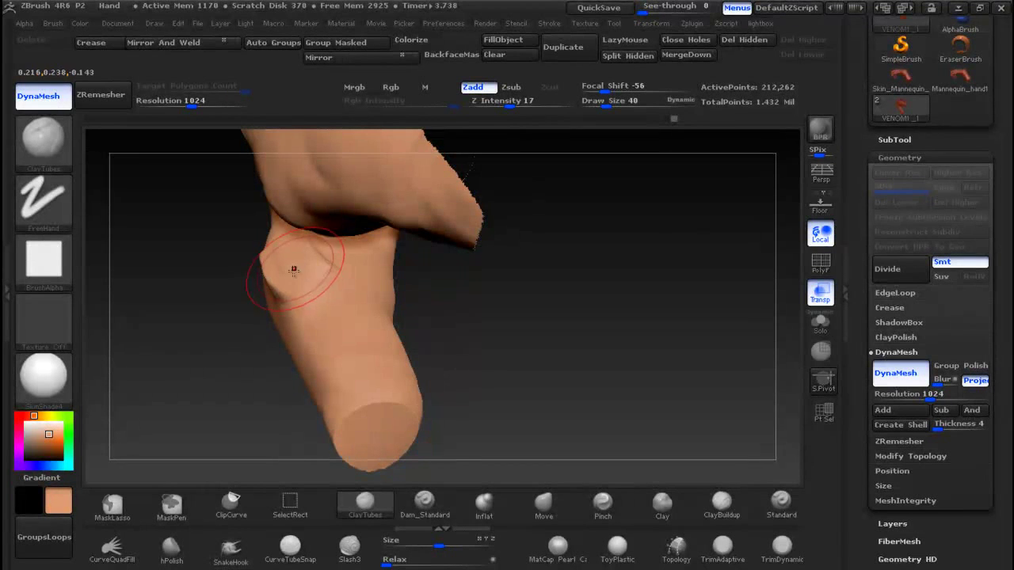
{"action": "left_click_drag", "start_coordinate": [203, 329], "coordinate": [298, 309]}
{"action": "mouse_move", "coordinate": [258, 274]}
{"action": "left_mouse_down", "text": "shift"}
{"action": "mouse_move", "coordinate": [223, 258]}
{"action": "mouse_move", "coordinate": [294, 285]}
{"action": "mouse_move", "coordinate": [366, 235]}
{"action": "mouse_move", "coordinate": [373, 245]}
{"action": "mouse_move", "coordinate": [375, 224]}
{"action": "left_mouse_up", "text": "shift"}
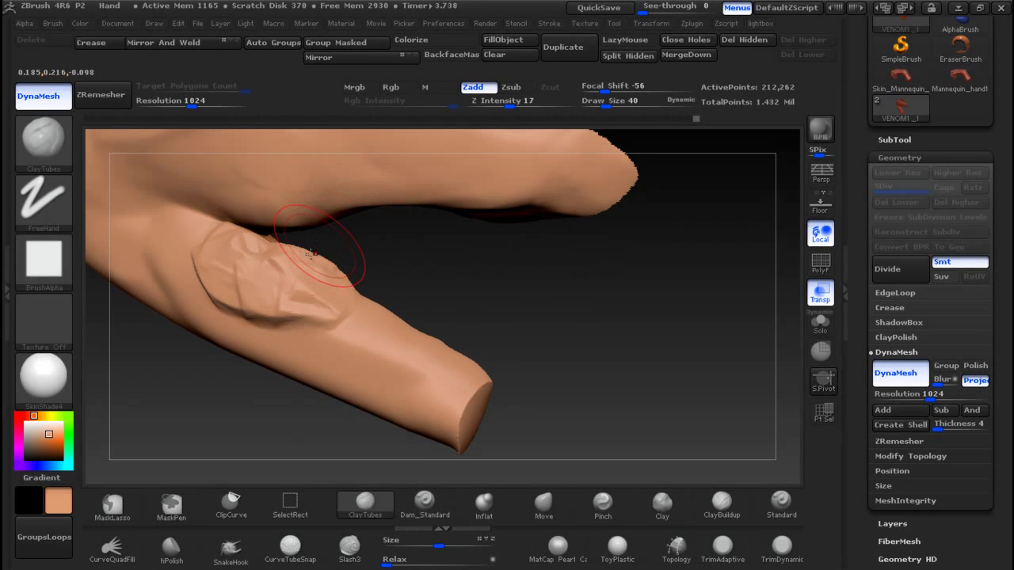
{"action": "key", "text": "shift"}
{"action": "mouse_move", "coordinate": [254, 300]}
{"action": "left_mouse_down", "text": "shift"}
{"action": "mouse_move", "coordinate": [214, 262]}
{"action": "mouse_move", "coordinate": [270, 255]}
{"action": "mouse_move", "coordinate": [317, 295]}
{"action": "mouse_move", "coordinate": [266, 278]}
{"action": "left_mouse_up", "text": "shift"}
Step: Swell the calf bulge with the Inflat brush at intensity 5 and smooth its surface
{"action": "left_click", "coordinate": [483, 503]}
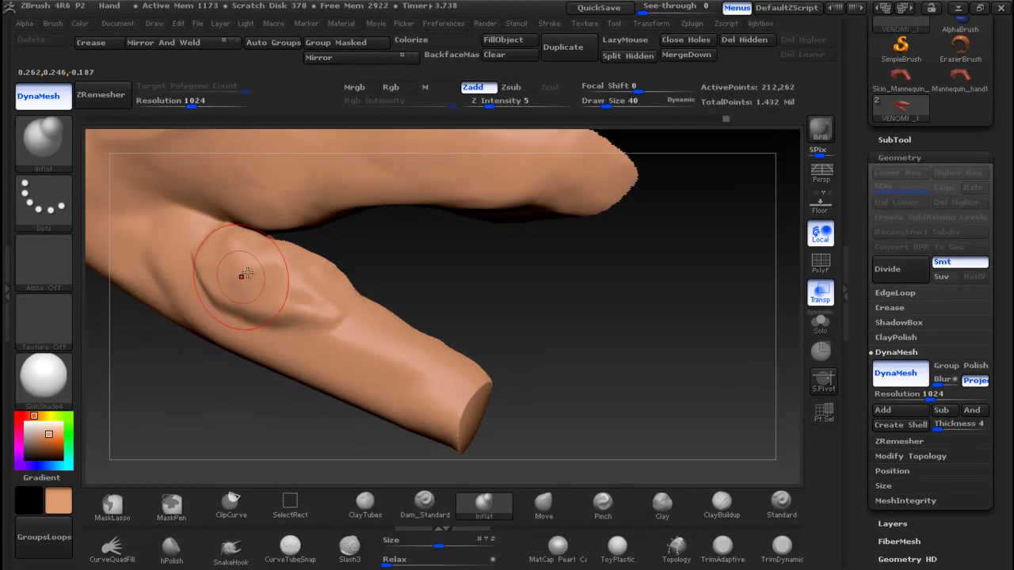
{"action": "left_click_drag", "start_coordinate": [396, 271], "coordinate": [413, 207]}
{"action": "mouse_move", "coordinate": [238, 257]}
{"action": "left_mouse_down", "text": "shift"}
{"action": "mouse_move", "coordinate": [244, 285]}
{"action": "mouse_move", "coordinate": [241, 260]}
{"action": "mouse_move", "coordinate": [290, 241]}
{"action": "mouse_move", "coordinate": [298, 261]}
{"action": "left_mouse_up", "text": "shift"}
{"action": "mouse_move", "coordinate": [372, 270]}
{"action": "left_mouse_down"}
{"action": "mouse_move", "coordinate": [296, 279]}
{"action": "mouse_move", "coordinate": [241, 271]}
{"action": "mouse_move", "coordinate": [248, 294]}
{"action": "mouse_move", "coordinate": [335, 305]}
{"action": "left_mouse_up"}
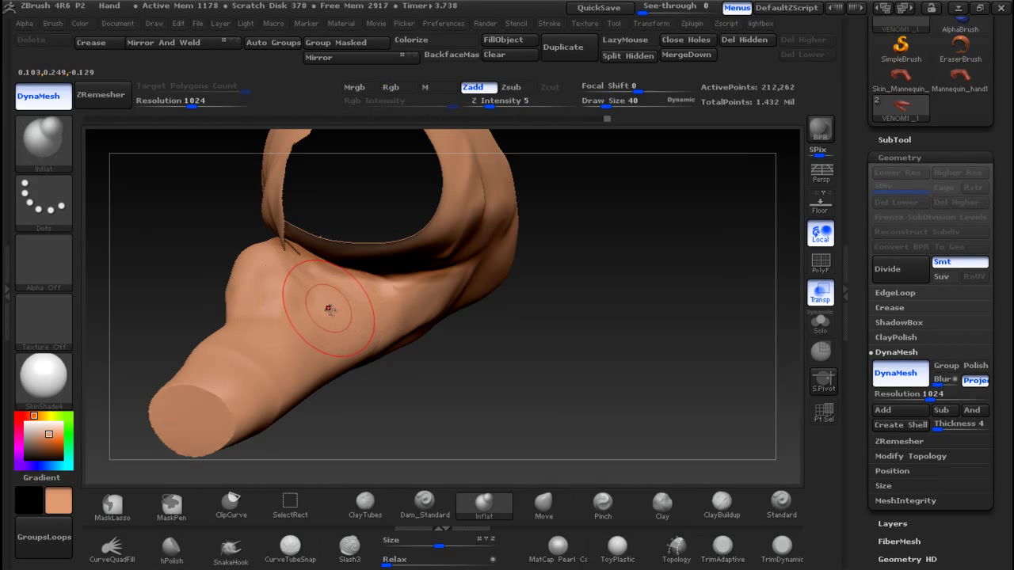
Step: Build up the muscle on the calf's other side toward the knee with ClayTubes at draw size 28, and smooth it
{"action": "left_click", "coordinate": [368, 507]}
{"action": "key", "text": "bracketleft"}
{"action": "key", "text": "bracketleft"}
{"action": "key", "text": "bracketleft"}
{"action": "mouse_move", "coordinate": [334, 301]}
{"action": "left_mouse_down"}
{"action": "mouse_move", "coordinate": [409, 304]}
{"action": "mouse_move", "coordinate": [339, 315]}
{"action": "mouse_move", "coordinate": [371, 327]}
{"action": "mouse_move", "coordinate": [421, 291]}
{"action": "left_mouse_up"}
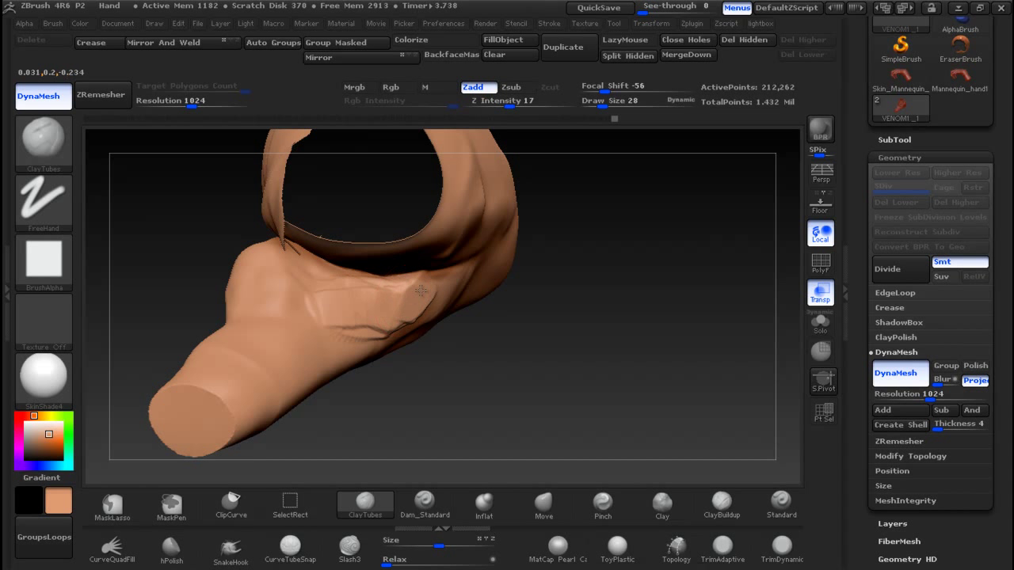
{"action": "left_click_drag", "start_coordinate": [346, 302], "coordinate": [389, 294]}
{"action": "mouse_move", "coordinate": [479, 357]}
{"action": "left_mouse_down"}
{"action": "mouse_move", "coordinate": [313, 313]}
{"action": "mouse_move", "coordinate": [404, 317]}
{"action": "mouse_move", "coordinate": [479, 265]}
{"action": "mouse_move", "coordinate": [325, 302]}
{"action": "mouse_move", "coordinate": [452, 269]}
{"action": "mouse_move", "coordinate": [396, 325]}
{"action": "mouse_move", "coordinate": [323, 309]}
{"action": "mouse_move", "coordinate": [453, 290]}
{"action": "mouse_move", "coordinate": [396, 332]}
{"action": "mouse_move", "coordinate": [321, 321]}
{"action": "mouse_move", "coordinate": [335, 294]}
{"action": "mouse_move", "coordinate": [389, 293]}
{"action": "mouse_move", "coordinate": [452, 267]}
{"action": "mouse_move", "coordinate": [473, 292]}
{"action": "mouse_move", "coordinate": [493, 266]}
{"action": "left_mouse_up"}
{"action": "mouse_move", "coordinate": [487, 269]}
{"action": "left_mouse_down", "text": "shift"}
{"action": "mouse_move", "coordinate": [415, 324]}
{"action": "mouse_move", "coordinate": [476, 294]}
{"action": "left_mouse_up", "text": "shift"}
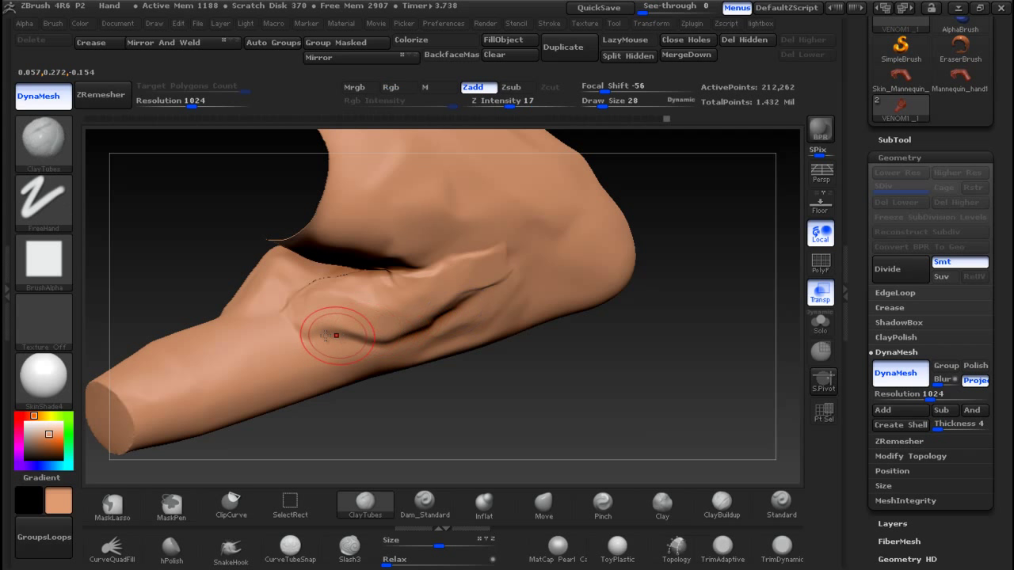
Step: Smooth the lower edges of the new calf muscle so they blend into the shin
{"action": "mouse_move", "coordinate": [292, 322]}
{"action": "left_mouse_down", "text": "shift"}
{"action": "mouse_move", "coordinate": [282, 315]}
{"action": "mouse_move", "coordinate": [324, 324]}
{"action": "left_mouse_up", "text": "shift"}
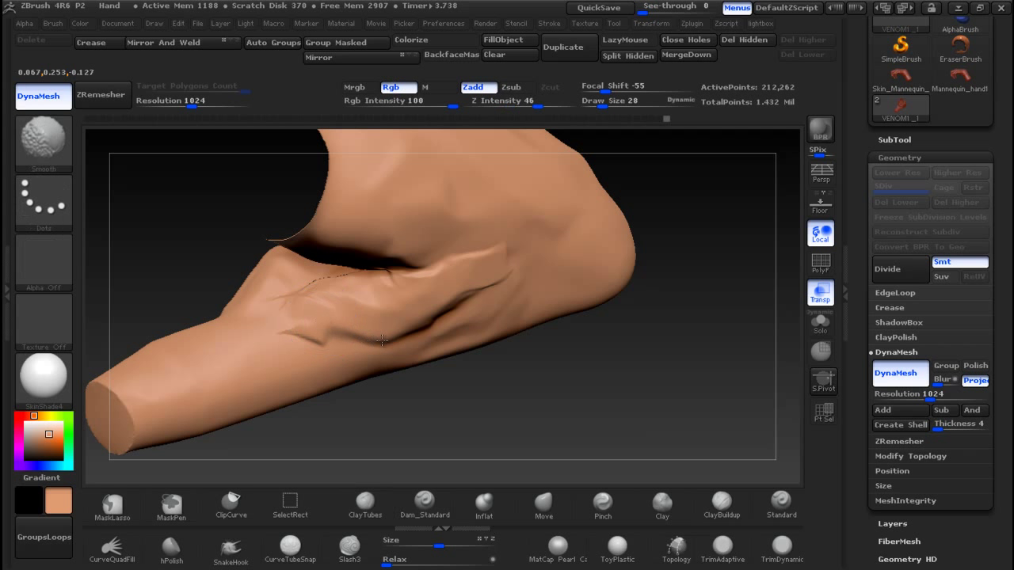
{"action": "left_click_drag", "start_coordinate": [458, 309], "coordinate": [383, 336], "text": "shift"}
{"action": "mouse_move", "coordinate": [523, 379]}
{"action": "left_mouse_down"}
{"action": "mouse_move", "coordinate": [590, 380]}
{"action": "mouse_move", "coordinate": [604, 395]}
{"action": "mouse_move", "coordinate": [505, 374]}
{"action": "left_mouse_up"}
{"action": "mouse_move", "coordinate": [411, 345]}
{"action": "left_mouse_down", "text": "shift"}
{"action": "mouse_move", "coordinate": [376, 331]}
{"action": "mouse_move", "coordinate": [353, 294]}
{"action": "mouse_move", "coordinate": [396, 346]}
{"action": "left_mouse_up", "text": "shift"}
{"action": "mouse_move", "coordinate": [432, 354]}
{"action": "left_mouse_down"}
{"action": "mouse_move", "coordinate": [500, 380]}
{"action": "mouse_move", "coordinate": [598, 372]}
{"action": "mouse_move", "coordinate": [586, 401]}
{"action": "left_mouse_up"}
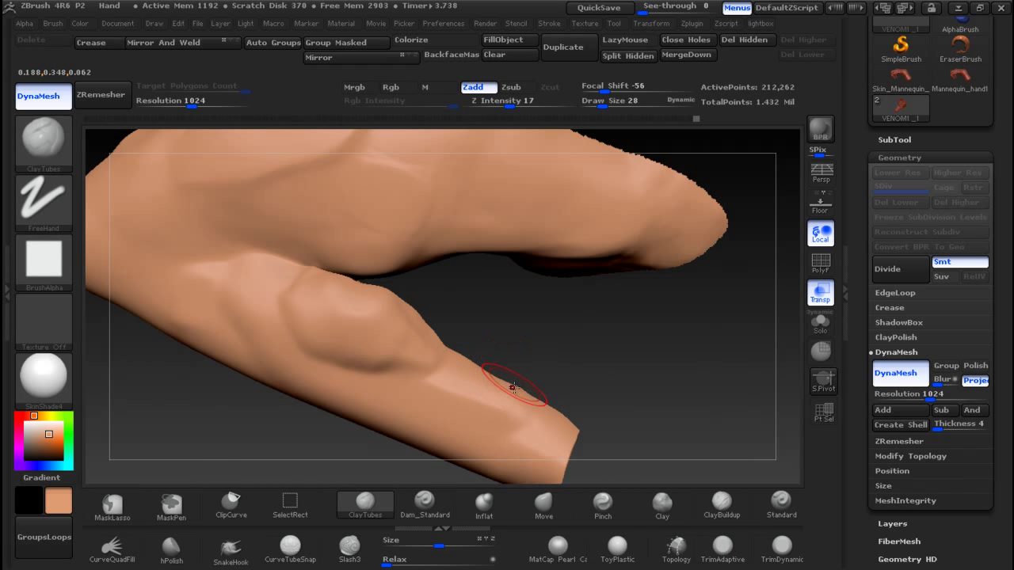
Step: Build up the shin below the calf with ClayTubes at intensity 17 and draw size 28, and smooth the strokes into the surface
{"action": "mouse_move", "coordinate": [489, 380]}
{"action": "left_mouse_down"}
{"action": "mouse_move", "coordinate": [532, 403]}
{"action": "mouse_move", "coordinate": [519, 398]}
{"action": "left_mouse_up"}
{"action": "mouse_move", "coordinate": [518, 399]}
{"action": "left_mouse_down", "text": "shift"}
{"action": "mouse_move", "coordinate": [482, 362]}
{"action": "mouse_move", "coordinate": [535, 391]}
{"action": "left_mouse_up", "text": "shift"}
{"action": "mouse_move", "coordinate": [602, 377]}
{"action": "left_mouse_down"}
{"action": "mouse_move", "coordinate": [549, 413]}
{"action": "mouse_move", "coordinate": [620, 374]}
{"action": "mouse_move", "coordinate": [584, 417]}
{"action": "left_mouse_up"}
{"action": "left_click_drag", "start_coordinate": [582, 396], "coordinate": [574, 384], "text": "shift"}
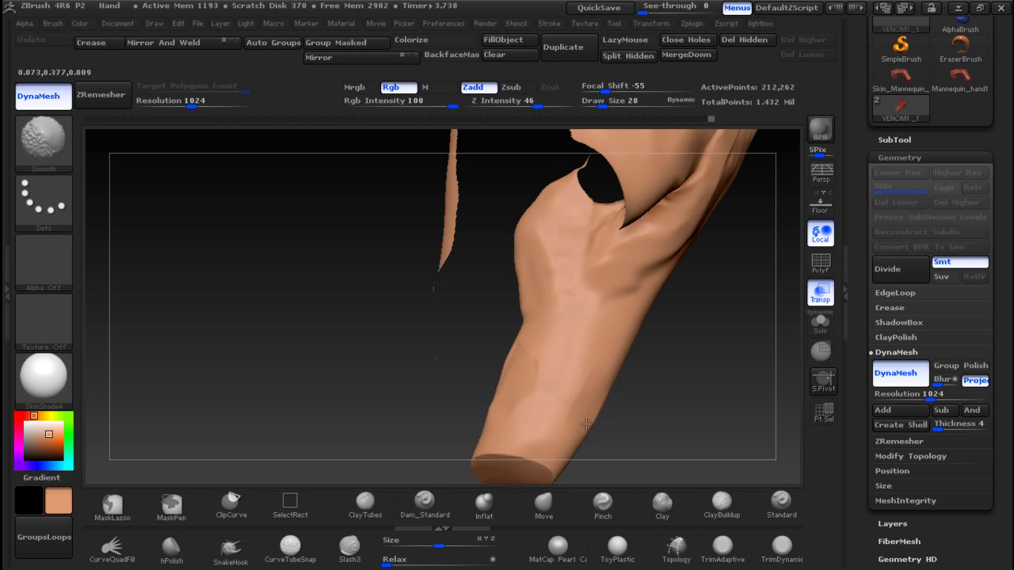
{"action": "left_click_drag", "start_coordinate": [740, 385], "coordinate": [626, 335]}
{"action": "mouse_move", "coordinate": [616, 383]}
{"action": "left_mouse_down"}
{"action": "mouse_move", "coordinate": [643, 356]}
{"action": "mouse_move", "coordinate": [608, 382]}
{"action": "mouse_move", "coordinate": [631, 386]}
{"action": "left_mouse_up"}
{"action": "left_click_drag", "start_coordinate": [471, 379], "coordinate": [525, 389]}
{"action": "left_click_drag", "start_coordinate": [636, 353], "coordinate": [572, 408], "text": "shift"}
{"action": "left_click_drag", "start_coordinate": [448, 407], "coordinate": [608, 386]}
Step: Isolate the bent front leg by hiding the other visible parts of the model
{"action": "left_click_drag", "start_coordinate": [688, 312], "coordinate": [710, 288]}
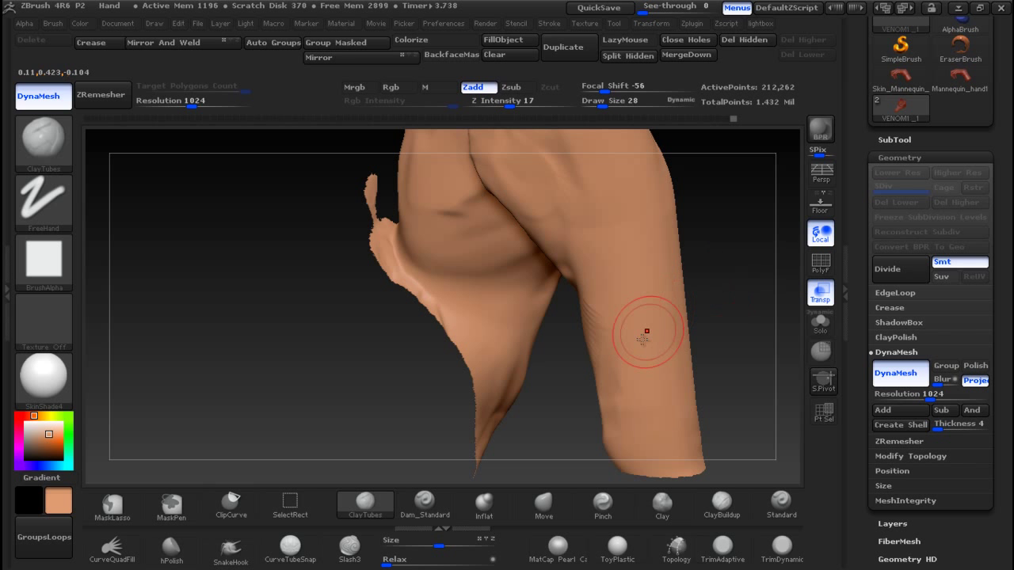
{"action": "right_click_drag", "start_coordinate": [731, 339], "coordinate": [697, 317], "text": "ctrl"}
{"action": "mouse_move", "coordinate": [685, 327]}
{"action": "left_mouse_down"}
{"action": "mouse_move", "coordinate": [702, 315]}
{"action": "mouse_move", "coordinate": [692, 355]}
{"action": "mouse_move", "coordinate": [707, 350]}
{"action": "left_mouse_up"}
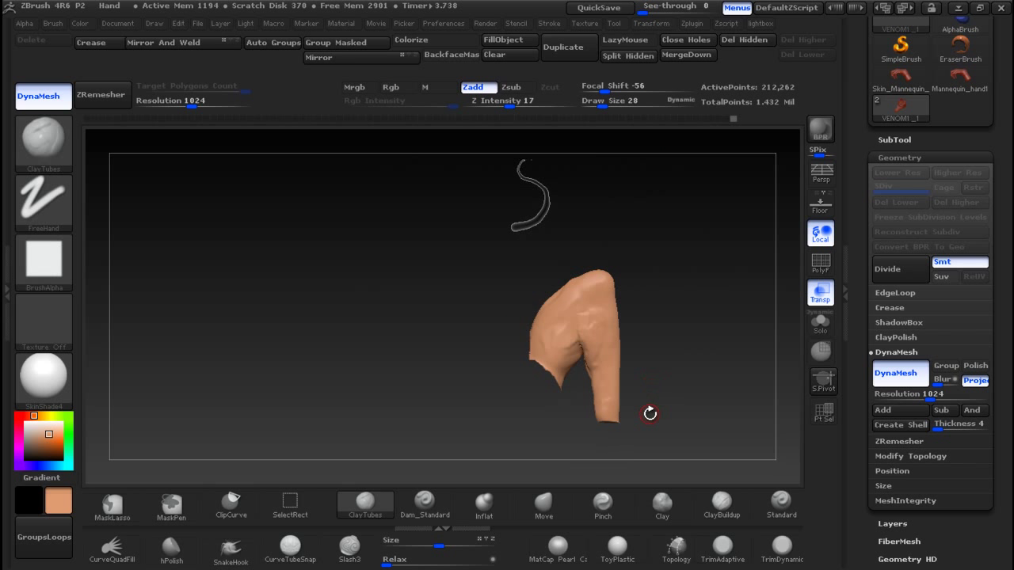
{"action": "key", "text": "ctrl+shift"}
{"action": "mouse_move", "coordinate": [592, 431]}
{"action": "left_mouse_down", "text": "ctrl+shift"}
{"action": "mouse_move", "coordinate": [571, 340]}
{"action": "mouse_move", "coordinate": [667, 284]}
{"action": "mouse_move", "coordinate": [672, 305]}
{"action": "mouse_move", "coordinate": [647, 346]}
{"action": "mouse_move", "coordinate": [638, 340]}
{"action": "mouse_move", "coordinate": [652, 327]}
{"action": "mouse_move", "coordinate": [664, 362]}
{"action": "left_mouse_up", "text": "ctrl+shift"}
{"action": "right_click_drag", "start_coordinate": [660, 327], "coordinate": [682, 342], "text": "ctrl"}
{"action": "mouse_move", "coordinate": [682, 342]}
{"action": "left_mouse_down"}
{"action": "mouse_move", "coordinate": [776, 317]}
{"action": "mouse_move", "coordinate": [666, 345]}
{"action": "mouse_move", "coordinate": [685, 343]}
{"action": "left_mouse_up"}
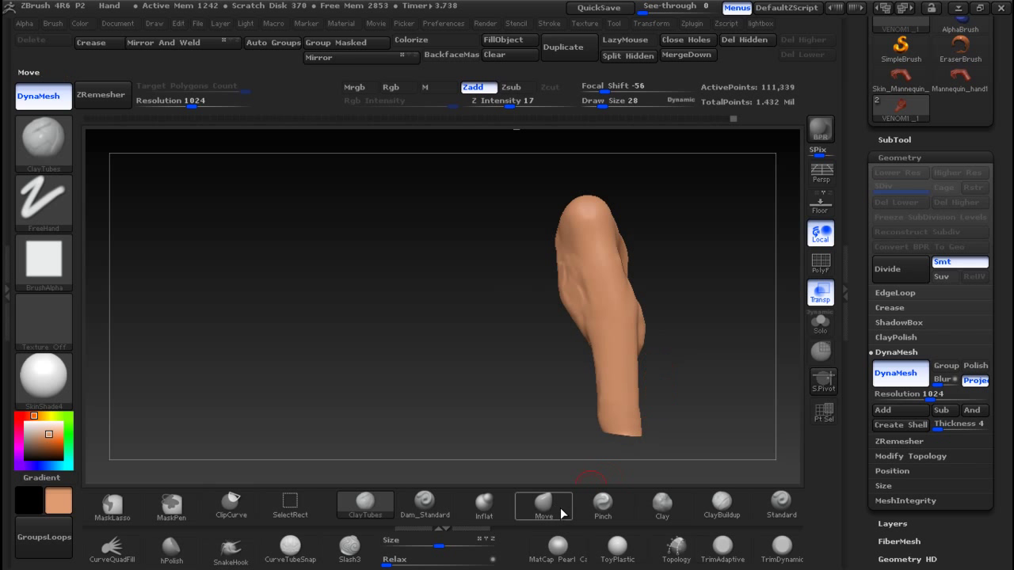
Step: Reshape the calf and lower-leg silhouette from several sides with the Move brush at draw size 72, and smooth the ankle area
{"action": "left_click", "coordinate": [544, 504]}
{"action": "key", "text": "]"}
{"action": "left_click_drag", "start_coordinate": [597, 347], "coordinate": [590, 346]}
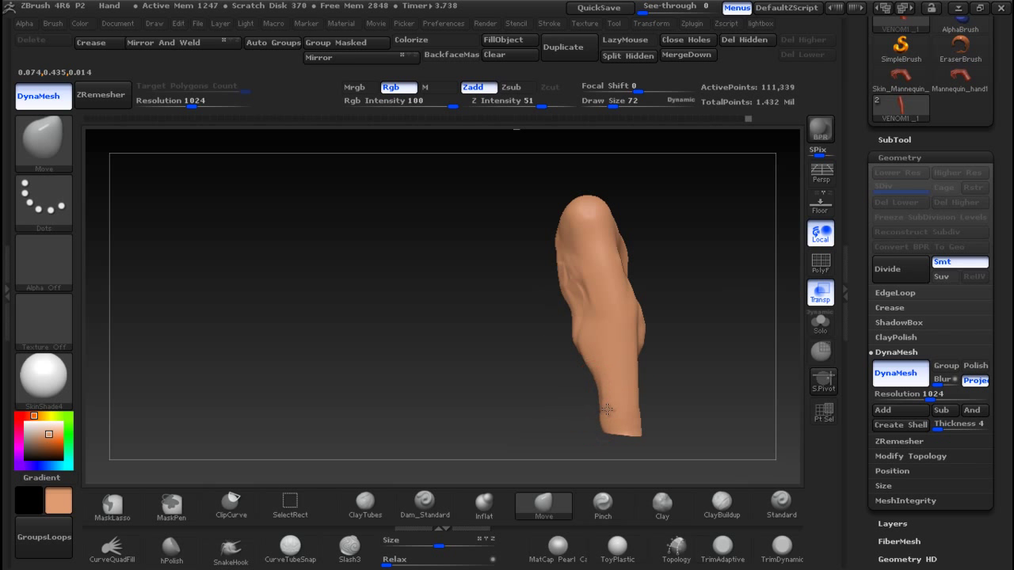
{"action": "mouse_move", "coordinate": [692, 396]}
{"action": "left_mouse_down"}
{"action": "mouse_move", "coordinate": [633, 385]}
{"action": "mouse_move", "coordinate": [646, 395]}
{"action": "mouse_move", "coordinate": [642, 351]}
{"action": "left_mouse_up"}
{"action": "left_click_drag", "start_coordinate": [687, 415], "coordinate": [671, 373]}
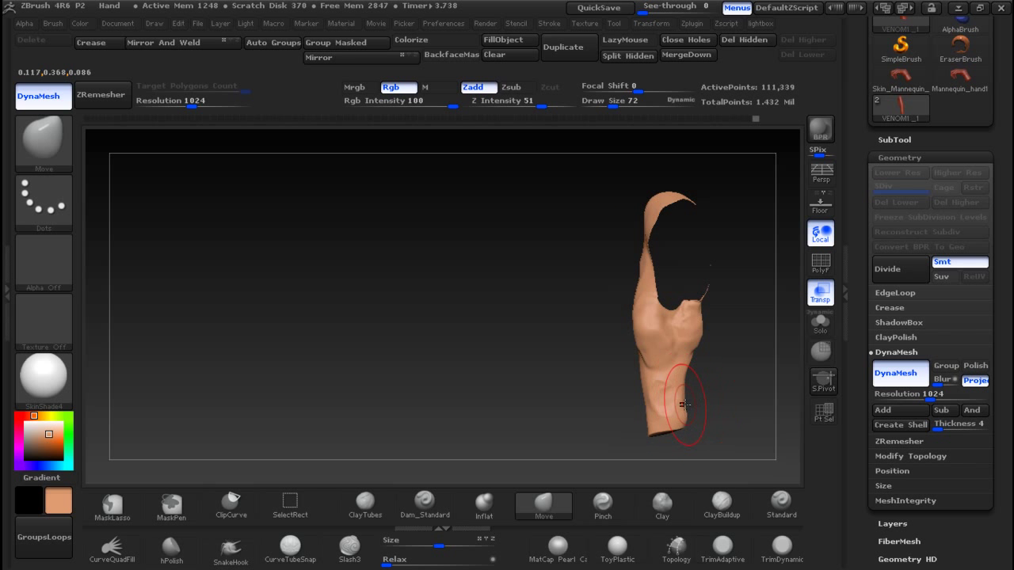
{"action": "mouse_move", "coordinate": [700, 396]}
{"action": "left_mouse_down"}
{"action": "mouse_move", "coordinate": [667, 376]}
{"action": "mouse_move", "coordinate": [651, 346]}
{"action": "left_mouse_up"}
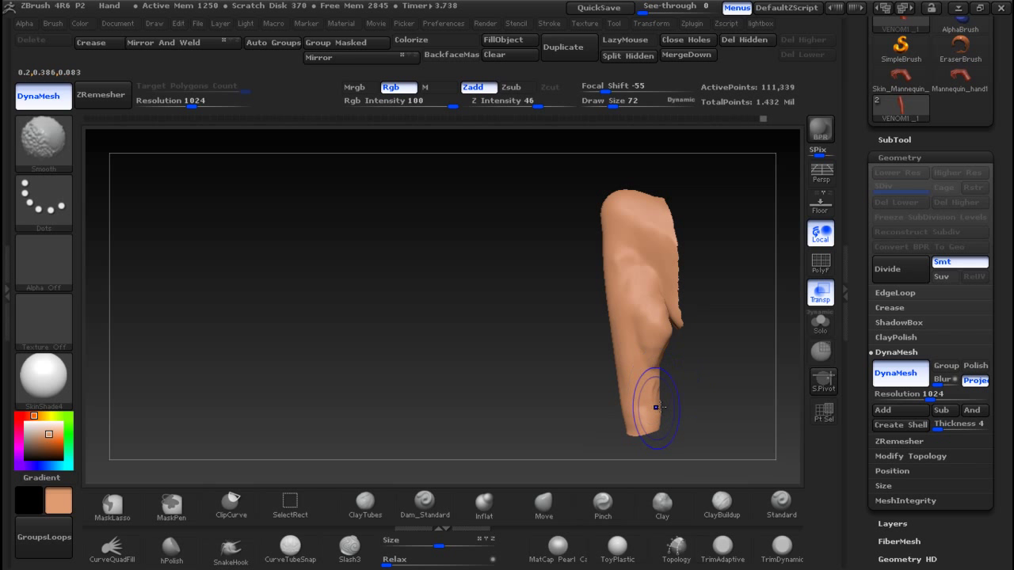
{"action": "left_click_drag", "start_coordinate": [702, 396], "coordinate": [657, 318]}
{"action": "mouse_move", "coordinate": [710, 373]}
{"action": "left_mouse_down"}
{"action": "mouse_move", "coordinate": [724, 373]}
{"action": "mouse_move", "coordinate": [706, 369]}
{"action": "left_mouse_up"}
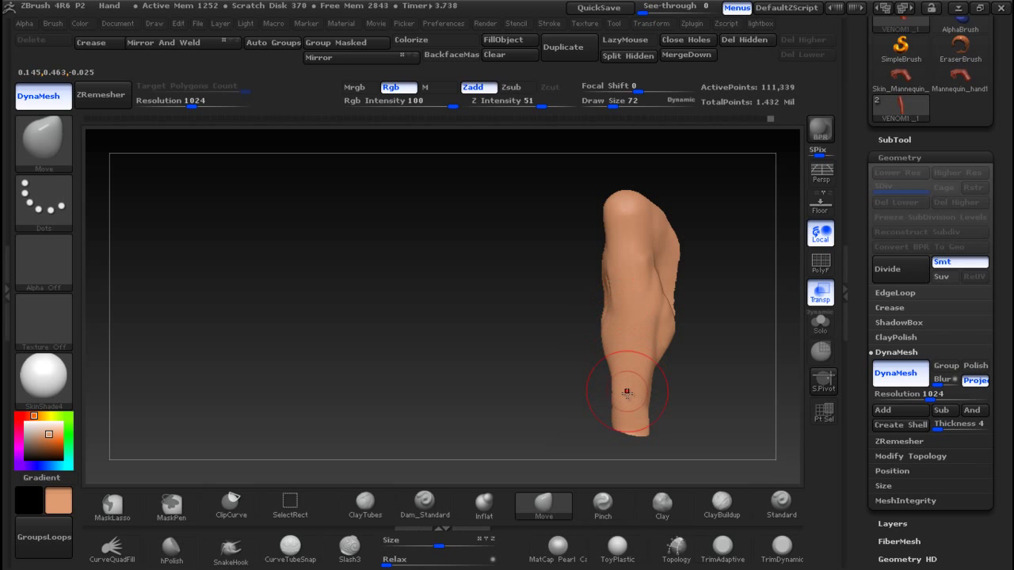
Step: Refine the contour just above the ankle with the Move brush at draw size 56
{"action": "right_click_drag", "start_coordinate": [678, 355], "coordinate": [706, 435], "text": "ctrl"}
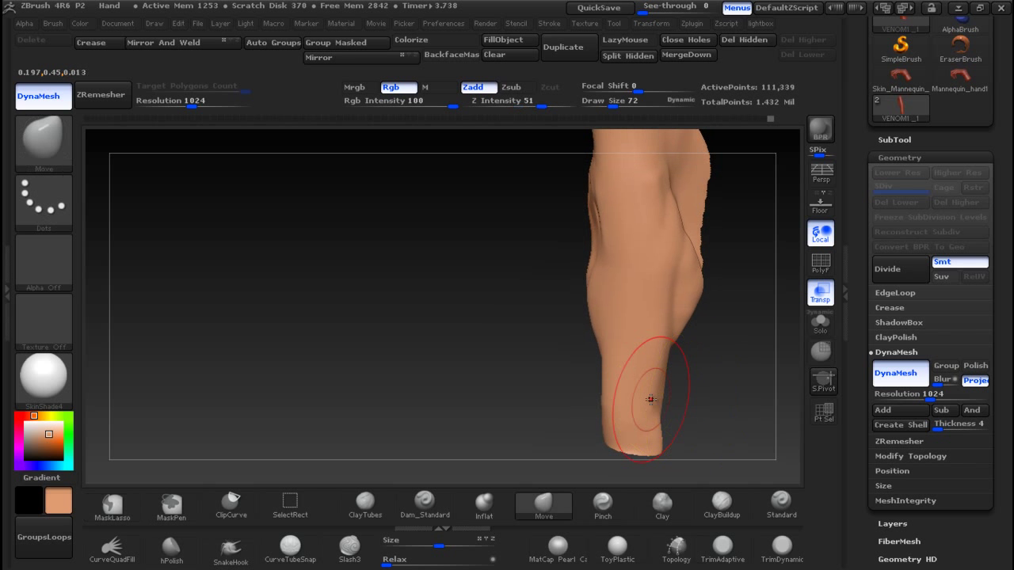
{"action": "key", "text": "["}
{"action": "mouse_move", "coordinate": [713, 383]}
{"action": "left_mouse_down"}
{"action": "mouse_move", "coordinate": [763, 388]}
{"action": "mouse_move", "coordinate": [696, 377]}
{"action": "mouse_move", "coordinate": [712, 384]}
{"action": "left_mouse_up"}
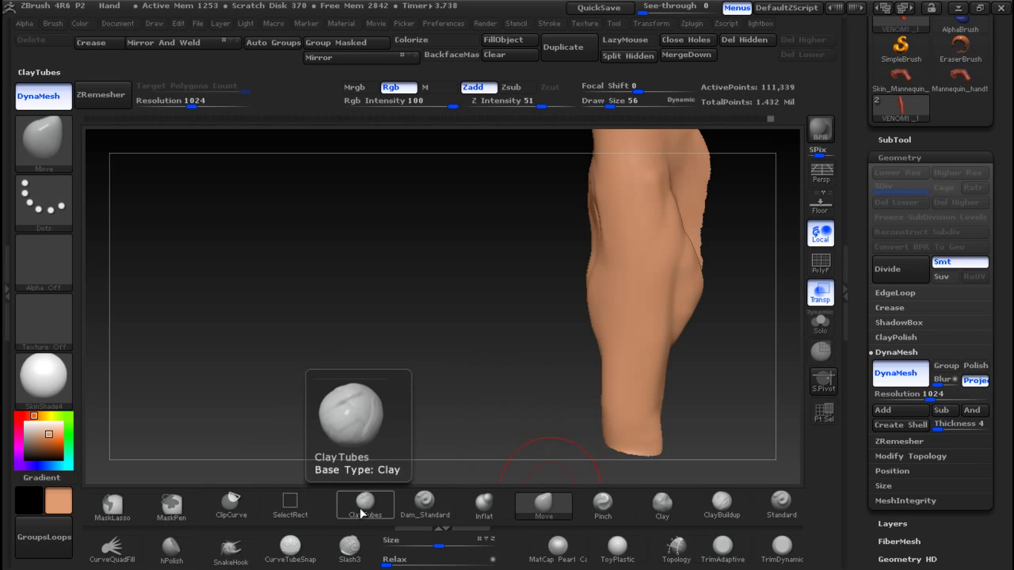
Step: Add subtle muscle and shin forms along the isolated lower leg with ClayTubes at intensity 3, reducing the draw size to 20
{"action": "left_click", "coordinate": [362, 506]}
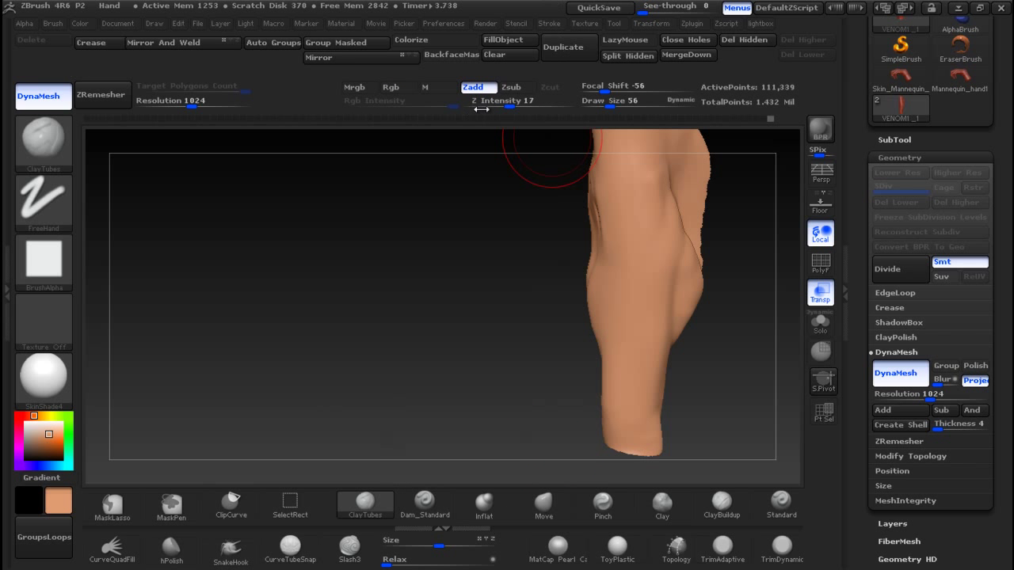
{"action": "left_click_drag", "start_coordinate": [503, 105], "coordinate": [483, 105]}
{"action": "left_click_drag", "start_coordinate": [521, 299], "coordinate": [570, 346]}
{"action": "key", "text": "bracketleft"}
{"action": "key", "text": "bracketleft"}
{"action": "left_click_drag", "start_coordinate": [528, 411], "coordinate": [555, 407]}
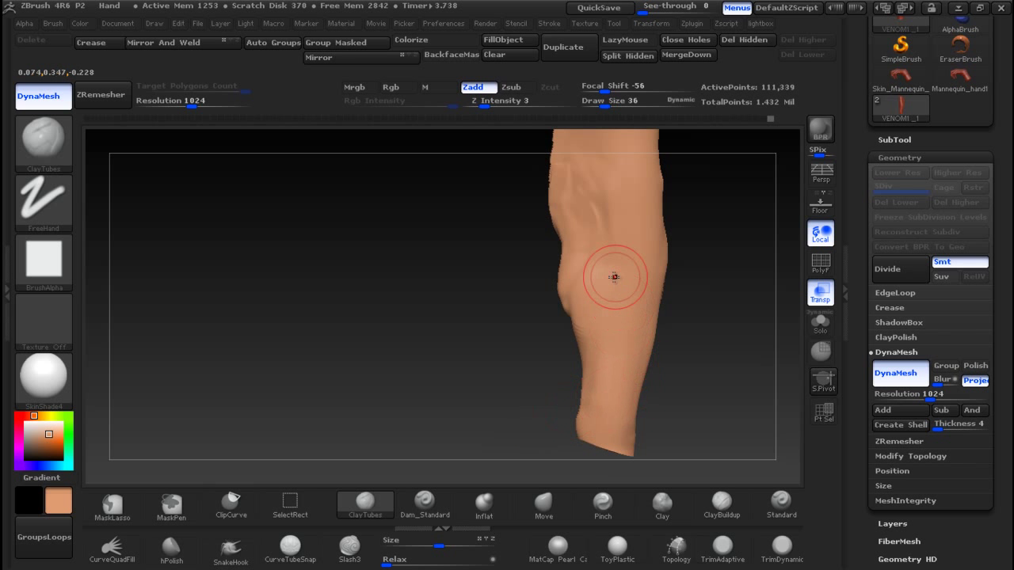
{"action": "key", "text": "bracketleft"}
{"action": "key", "text": "bracketleft"}
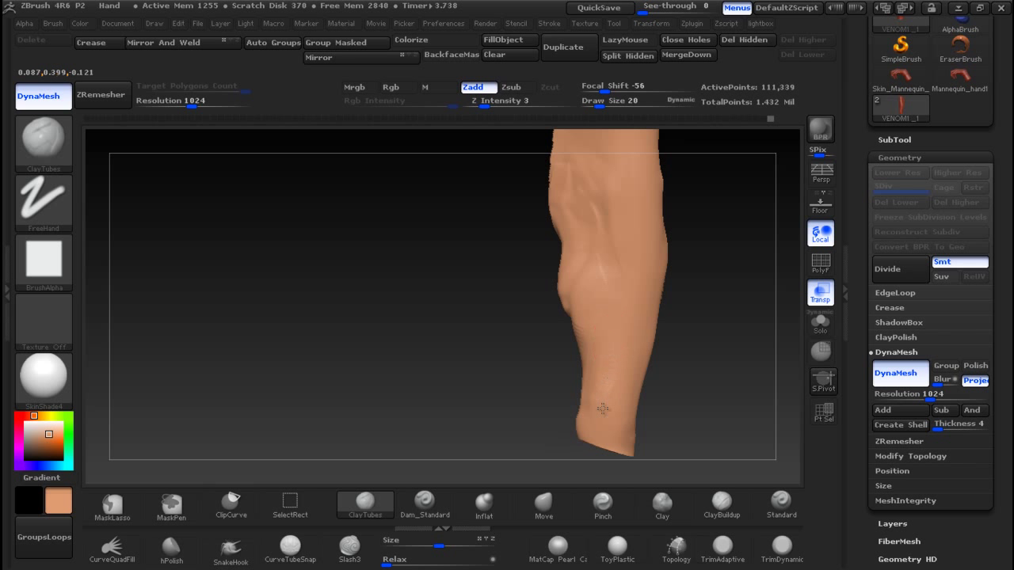
{"action": "left_click_drag", "start_coordinate": [719, 354], "coordinate": [700, 361]}
{"action": "left_click_drag", "start_coordinate": [611, 311], "coordinate": [614, 354]}
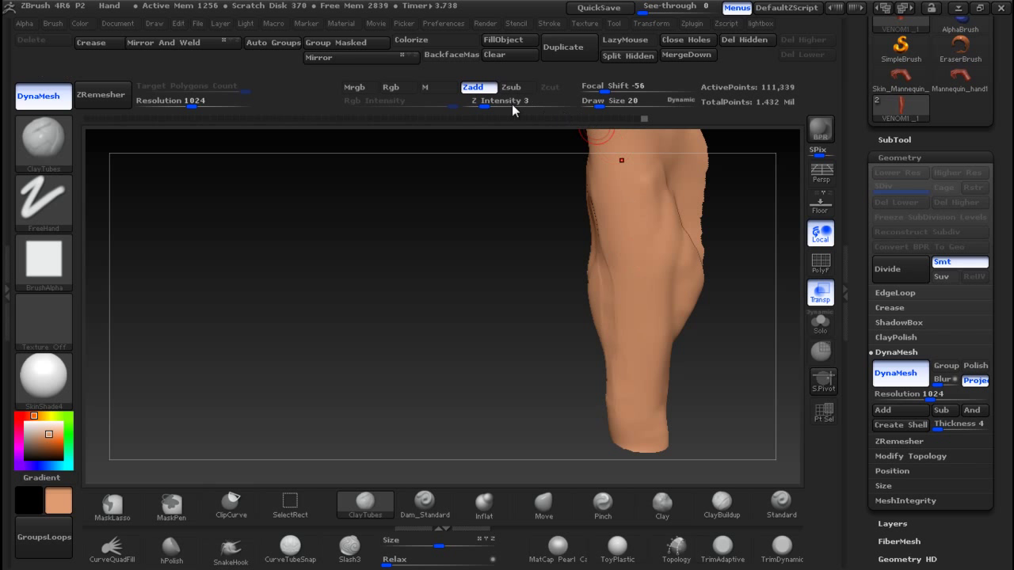
Step: Strengthen the forms from knee to ankle with ClayTubes at intensity 8 and draw size 20, and smooth the front and sides
{"action": "left_click_drag", "start_coordinate": [482, 105], "coordinate": [496, 104]}
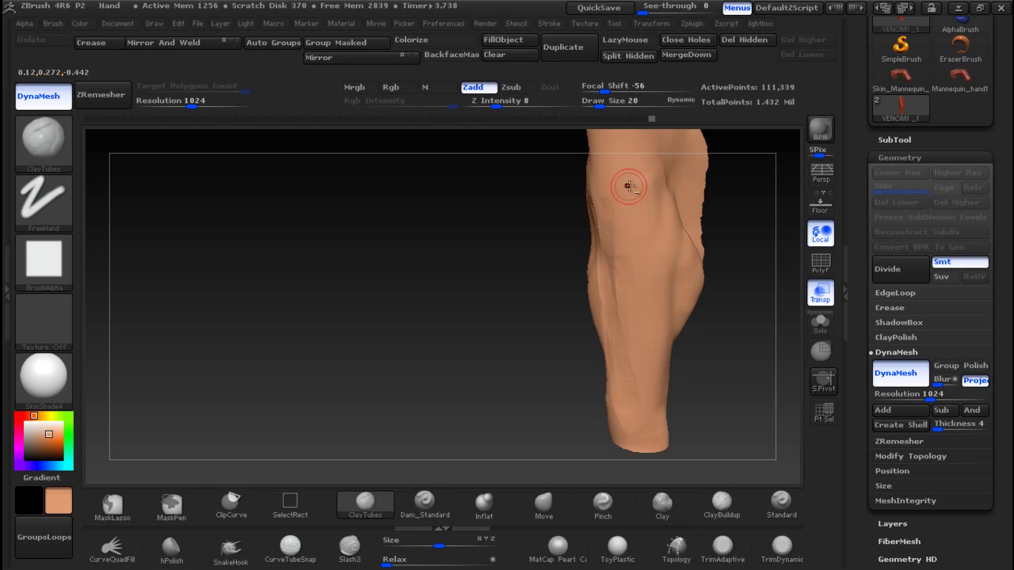
{"action": "left_click_drag", "start_coordinate": [620, 212], "coordinate": [629, 207]}
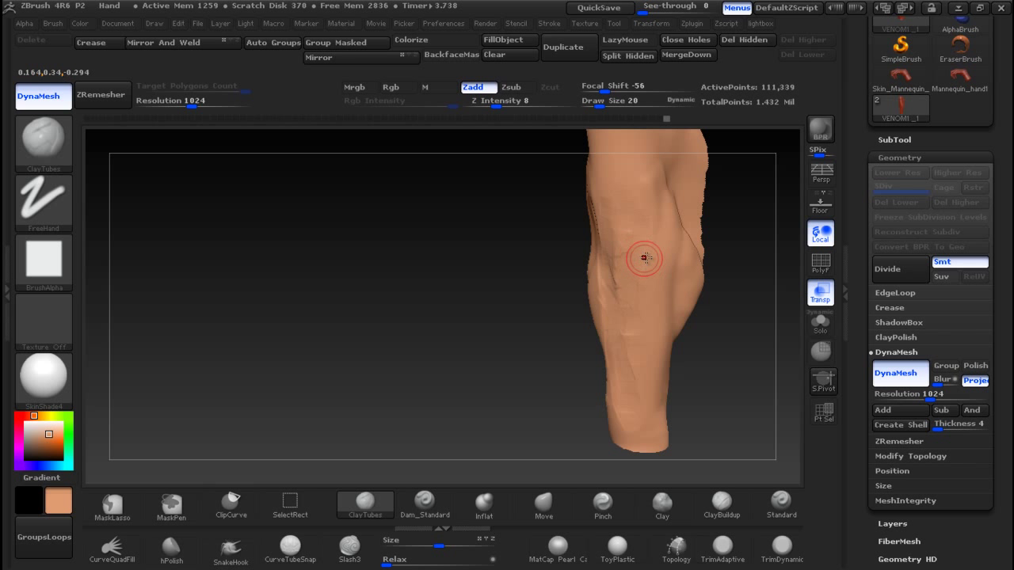
{"action": "key", "text": "shift"}
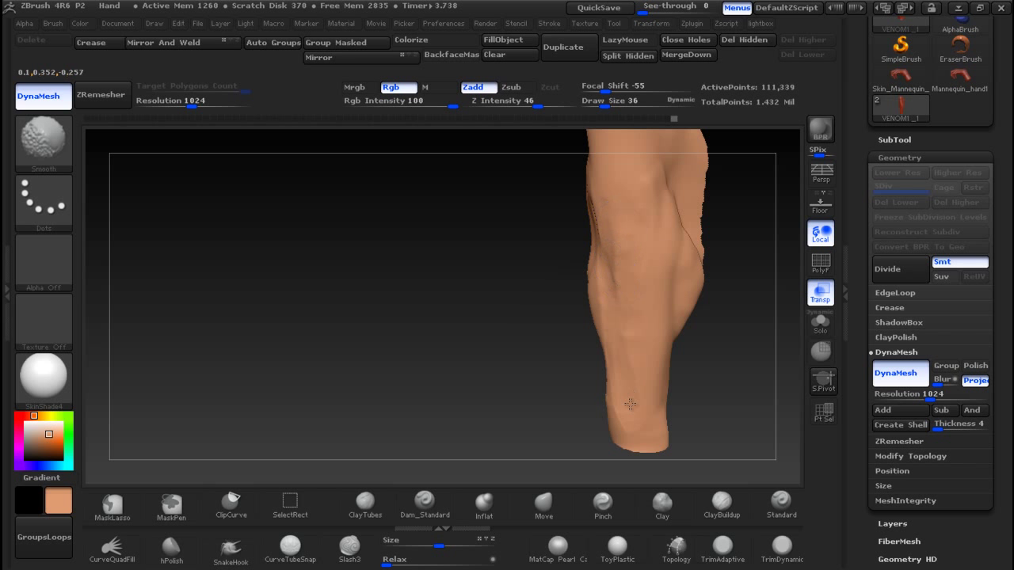
{"action": "left_click_drag", "start_coordinate": [644, 356], "coordinate": [626, 243], "text": "shift"}
{"action": "left_click_drag", "start_coordinate": [745, 373], "coordinate": [698, 352]}
{"action": "mouse_move", "coordinate": [610, 278]}
{"action": "left_mouse_down", "text": "shift"}
{"action": "mouse_move", "coordinate": [534, 346]}
{"action": "mouse_move", "coordinate": [540, 200]}
{"action": "left_mouse_up", "text": "shift"}
{"action": "left_click_drag", "start_coordinate": [641, 269], "coordinate": [528, 225]}
{"action": "mouse_move", "coordinate": [610, 301]}
{"action": "left_mouse_down"}
{"action": "mouse_move", "coordinate": [650, 303]}
{"action": "mouse_move", "coordinate": [550, 330]}
{"action": "mouse_move", "coordinate": [600, 322]}
{"action": "mouse_move", "coordinate": [593, 339]}
{"action": "mouse_move", "coordinate": [587, 311]}
{"action": "left_mouse_up"}
Step: Adjust the calf bulges and the taper toward the ankle with the Move brush at draw size 68
{"action": "left_click", "coordinate": [542, 495]}
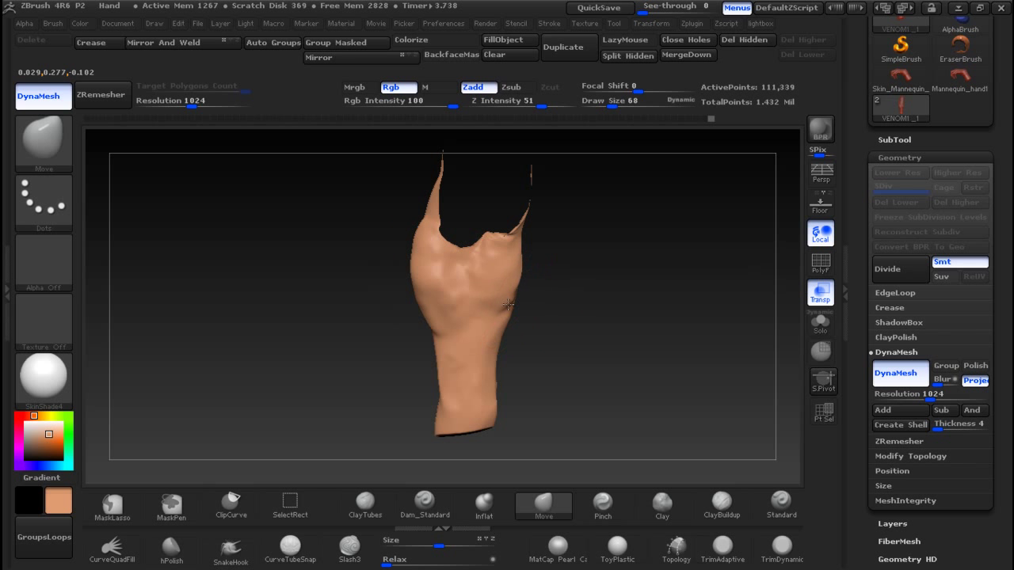
{"action": "left_click_drag", "start_coordinate": [581, 314], "coordinate": [515, 306]}
{"action": "mouse_move", "coordinate": [553, 349]}
{"action": "left_mouse_down"}
{"action": "mouse_move", "coordinate": [507, 333]}
{"action": "mouse_move", "coordinate": [520, 323]}
{"action": "left_mouse_up"}
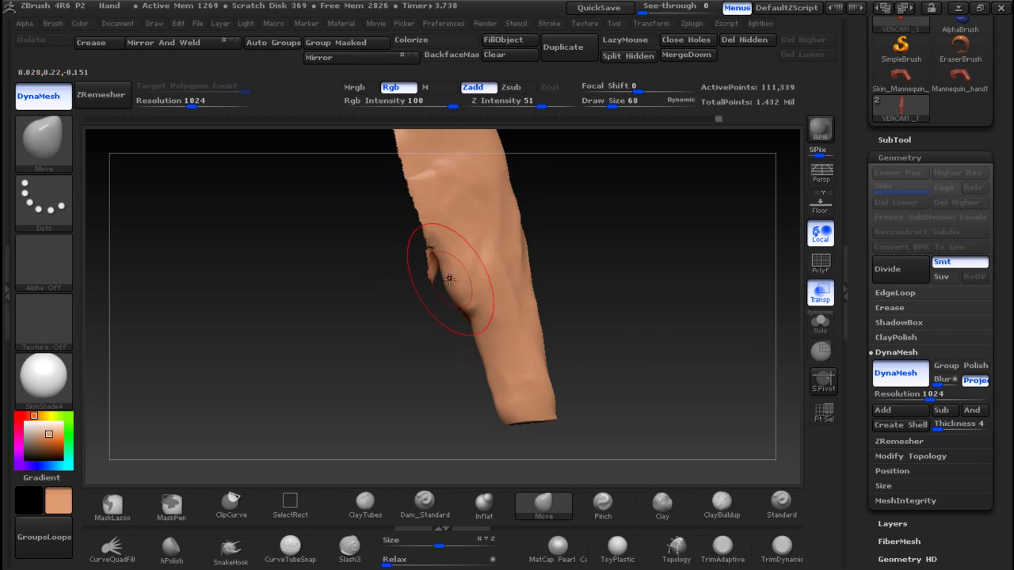
{"action": "left_click_drag", "start_coordinate": [590, 286], "coordinate": [570, 306]}
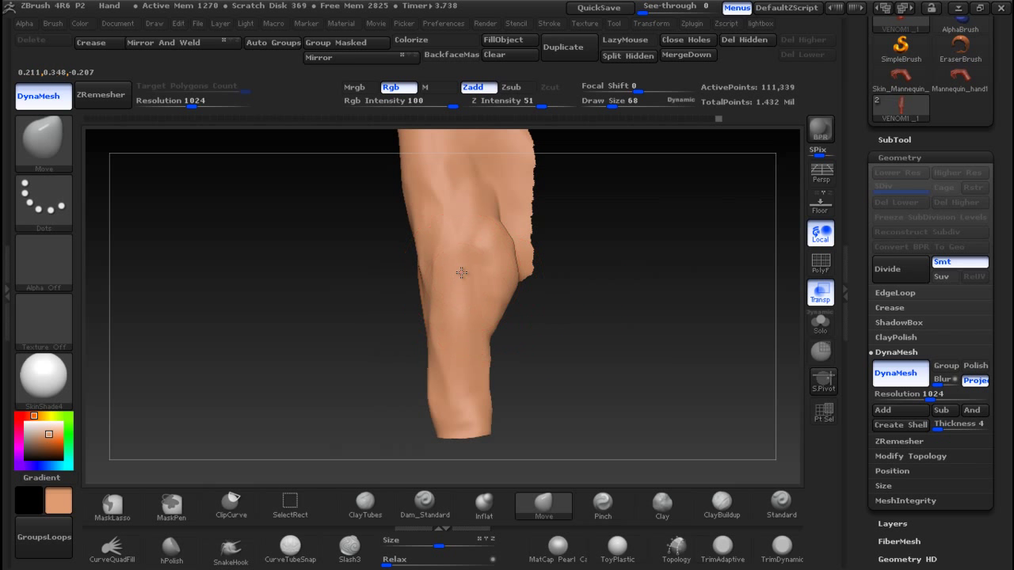
{"action": "mouse_move", "coordinate": [516, 330]}
{"action": "left_mouse_down"}
{"action": "mouse_move", "coordinate": [555, 335]}
{"action": "mouse_move", "coordinate": [477, 315]}
{"action": "left_mouse_up"}
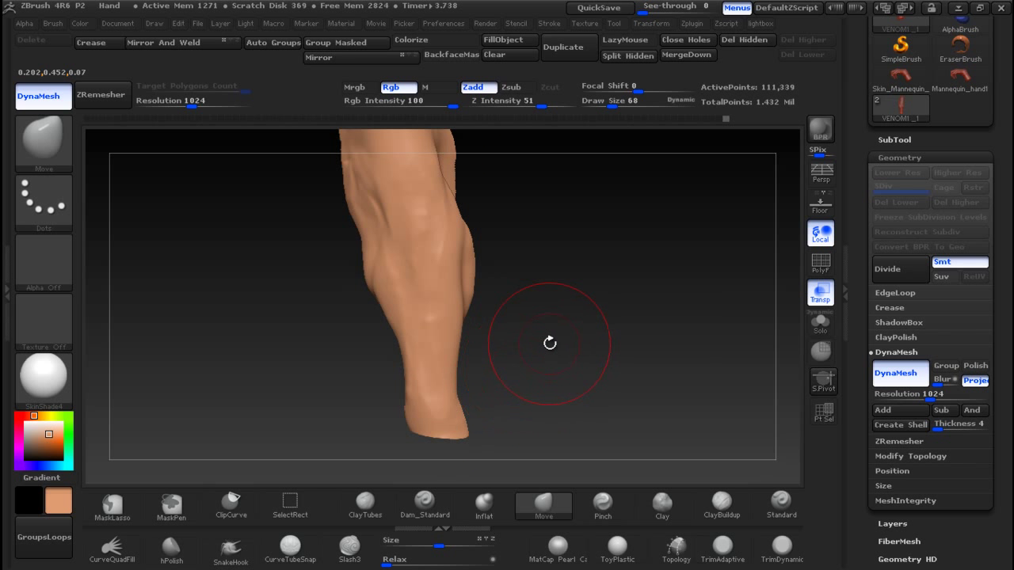
Step: Unhide the whole model, frame it, and check the reshaped legs from several sides
{"action": "left_click", "coordinate": [705, 334], "text": "ctrl+shift"}
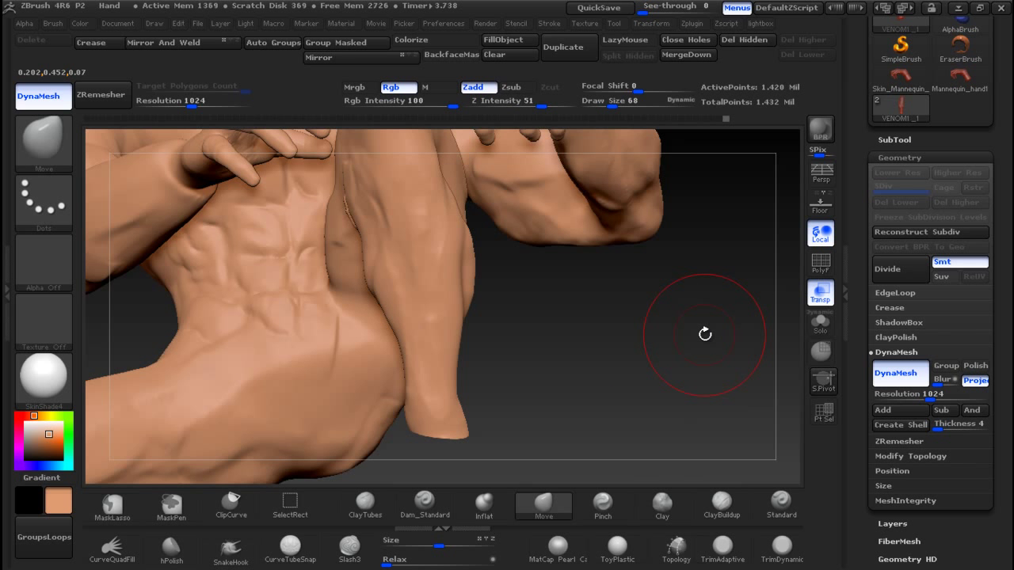
{"action": "key", "text": "f"}
{"action": "mouse_move", "coordinate": [577, 353]}
{"action": "left_mouse_down"}
{"action": "mouse_move", "coordinate": [685, 307]}
{"action": "mouse_move", "coordinate": [709, 220]}
{"action": "mouse_move", "coordinate": [640, 351]}
{"action": "mouse_move", "coordinate": [579, 404]}
{"action": "mouse_move", "coordinate": [613, 198]}
{"action": "mouse_move", "coordinate": [624, 230]}
{"action": "left_mouse_up"}
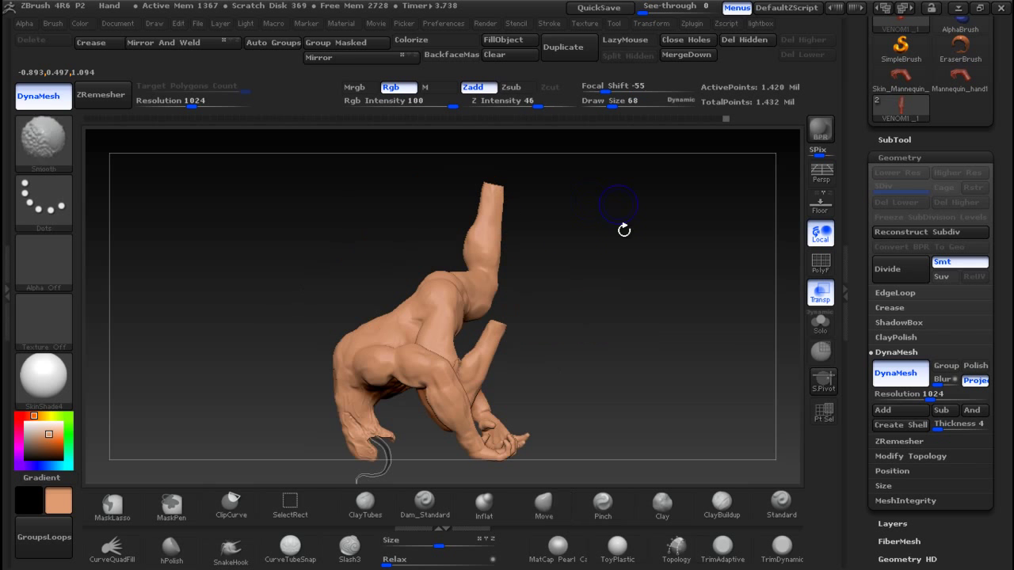
{"action": "left_click_drag", "start_coordinate": [591, 333], "coordinate": [580, 174]}
{"action": "left_click_drag", "start_coordinate": [592, 335], "coordinate": [435, 285]}
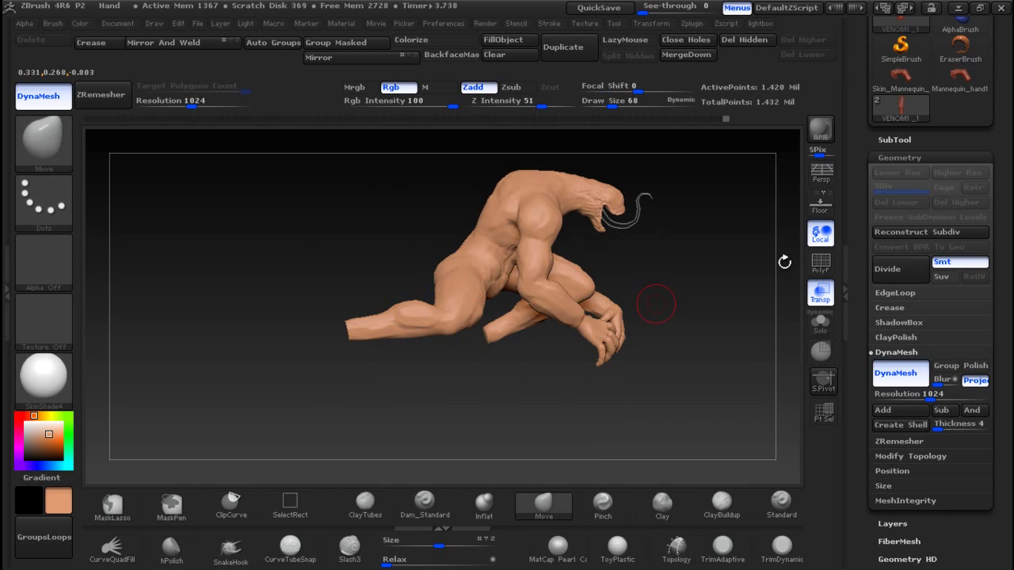
Step: Save the tool as VENOM1_1.ztl, overwriting the existing file
{"action": "left_click_drag", "start_coordinate": [996, 74], "coordinate": [1009, 227]}
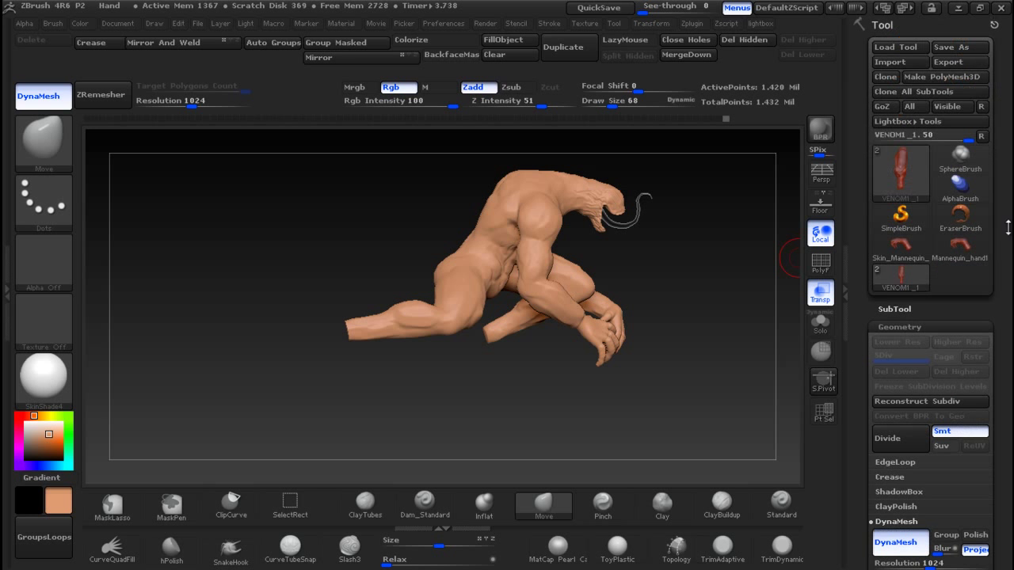
{"action": "left_click", "coordinate": [968, 44]}
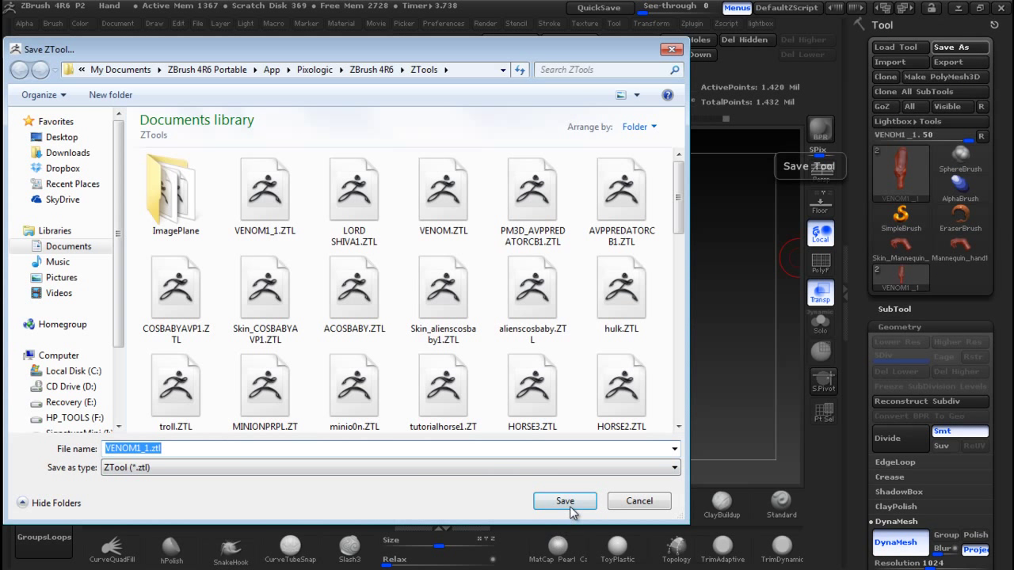
{"action": "left_click", "coordinate": [565, 502]}
{"action": "left_click", "coordinate": [551, 282]}
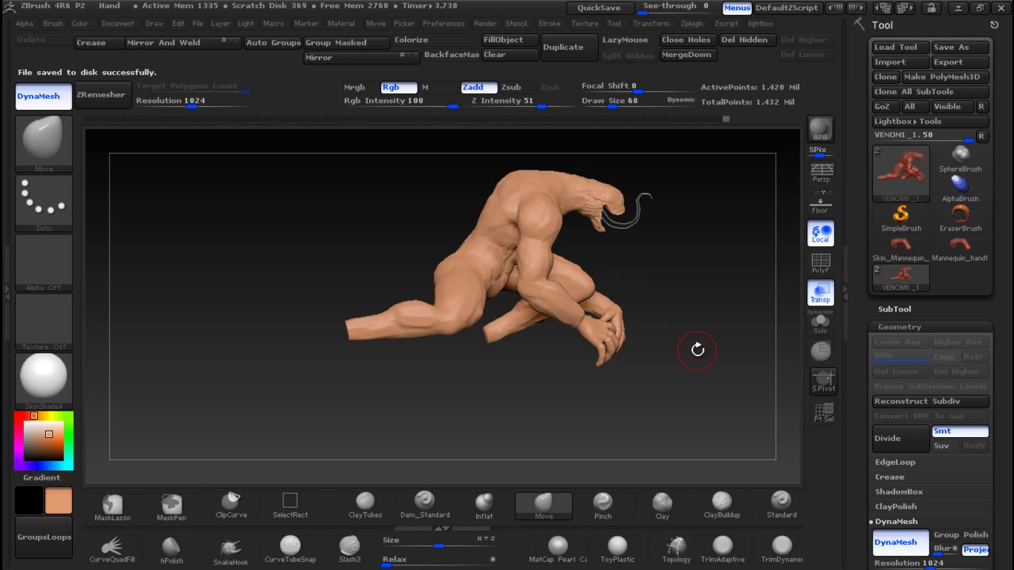
Step: Choose the Foot mesh from the IMM BParts insert brush
{"action": "left_click_drag", "start_coordinate": [476, 428], "coordinate": [568, 429]}
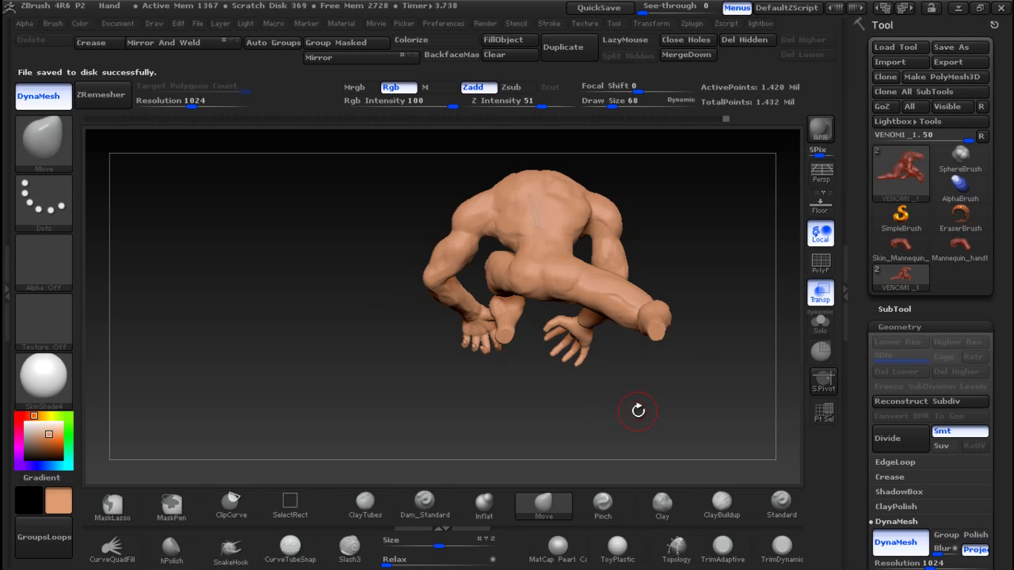
{"action": "key", "text": "b"}
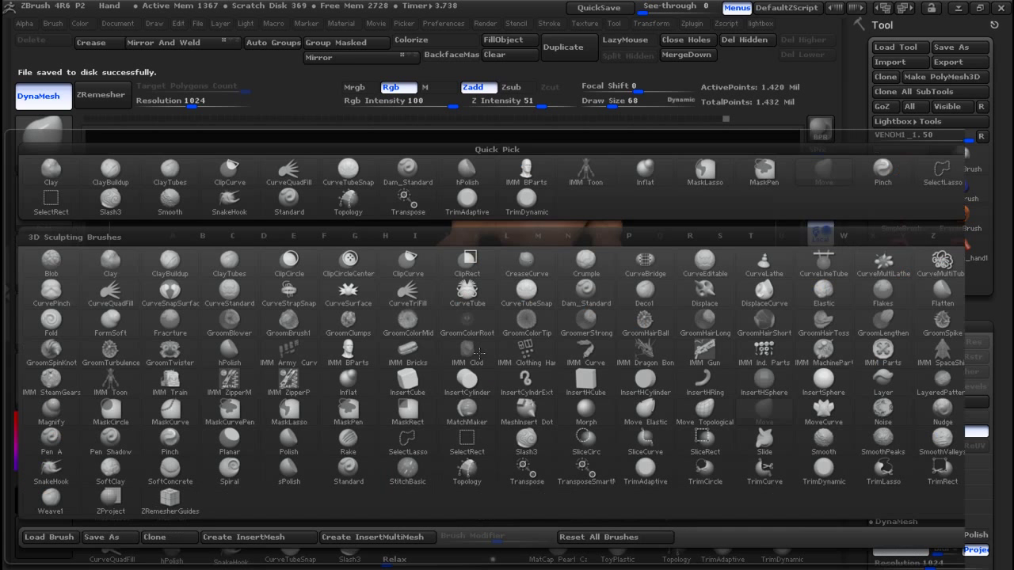
{"action": "key", "text": "i"}
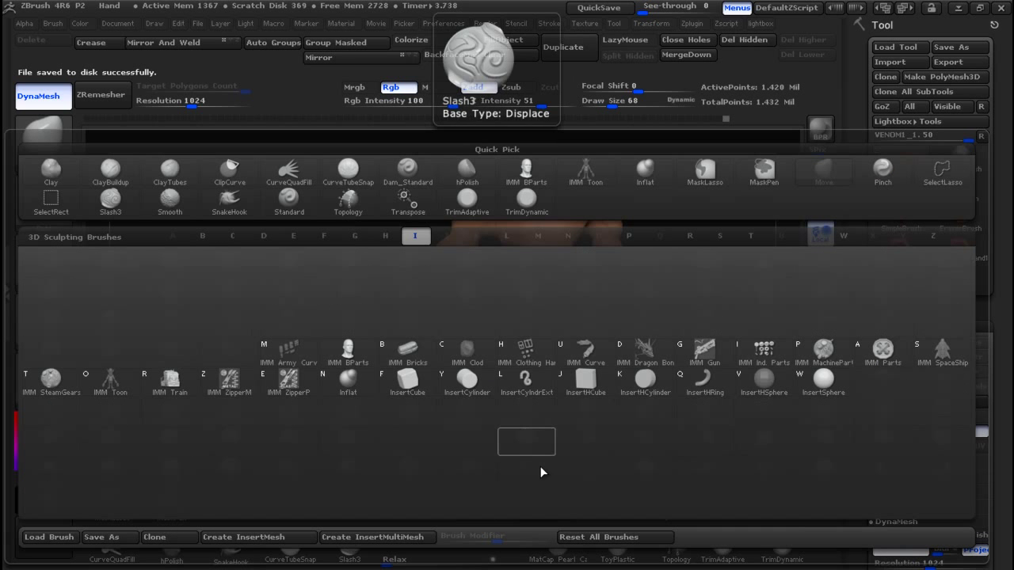
{"action": "left_click", "coordinate": [359, 353]}
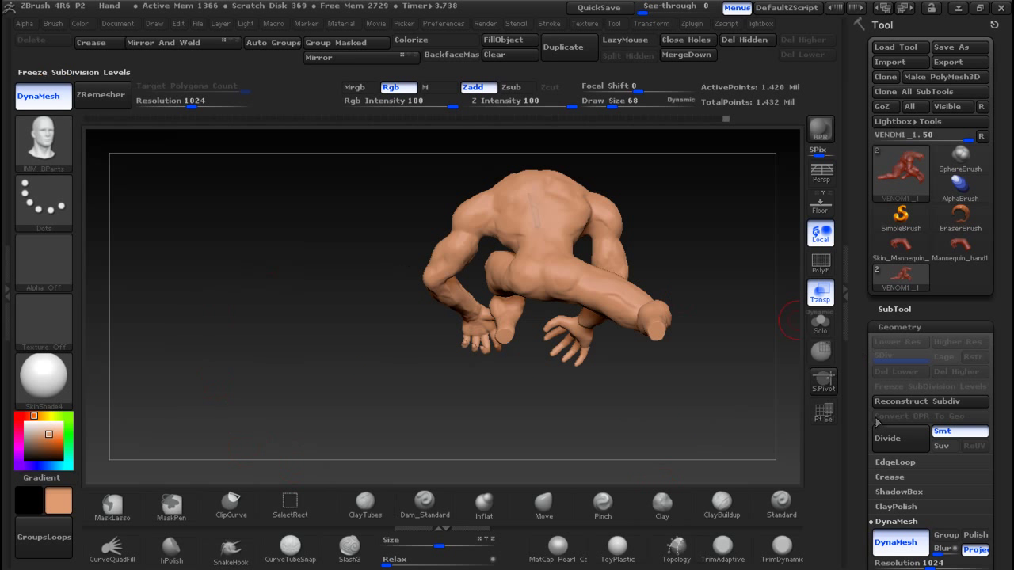
{"action": "key", "text": "m"}
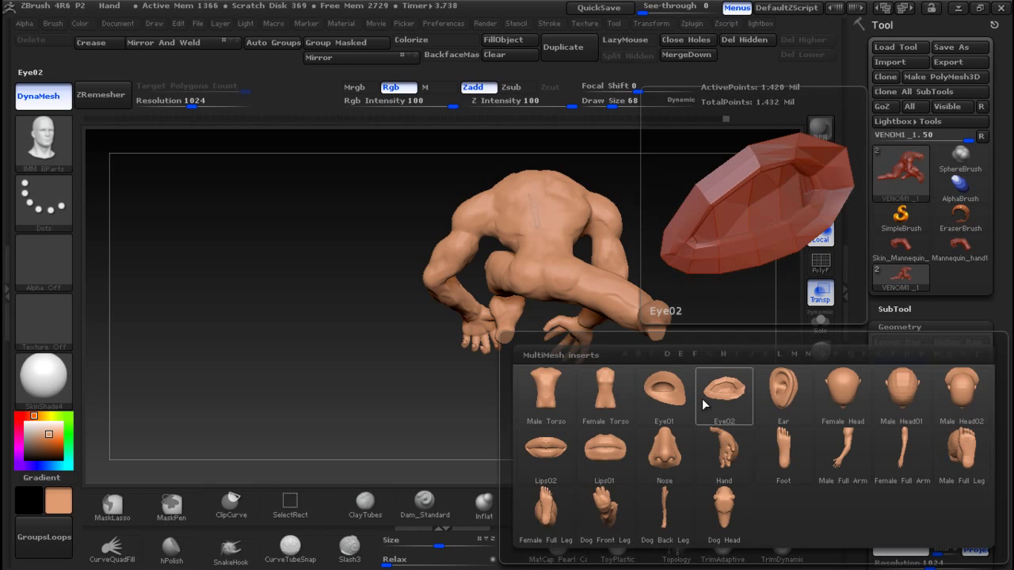
{"action": "left_click", "coordinate": [784, 454]}
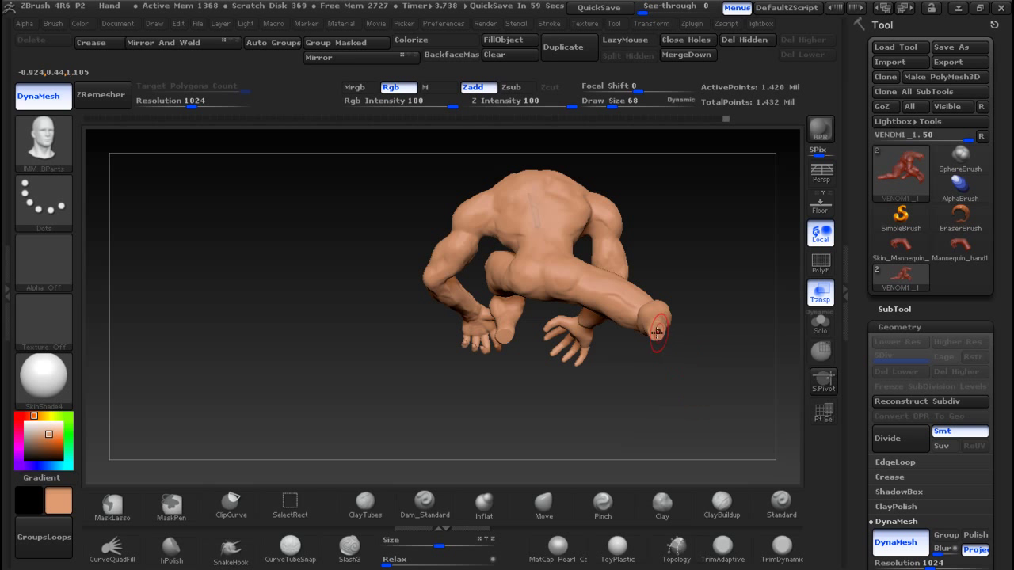
Step: Try to insert a foot on the extended rear leg's cut end, and undo the insertion
{"action": "mouse_move", "coordinate": [706, 322]}
{"action": "right_mouse_down", "text": "ctrl"}
{"action": "mouse_move", "coordinate": [726, 387]}
{"action": "mouse_move", "coordinate": [598, 376]}
{"action": "right_mouse_up", "text": "ctrl"}
{"action": "mouse_move", "coordinate": [638, 322]}
{"action": "left_mouse_down"}
{"action": "mouse_move", "coordinate": [664, 220]}
{"action": "mouse_move", "coordinate": [641, 239]}
{"action": "left_mouse_up"}
{"action": "key", "text": "ctrl"}
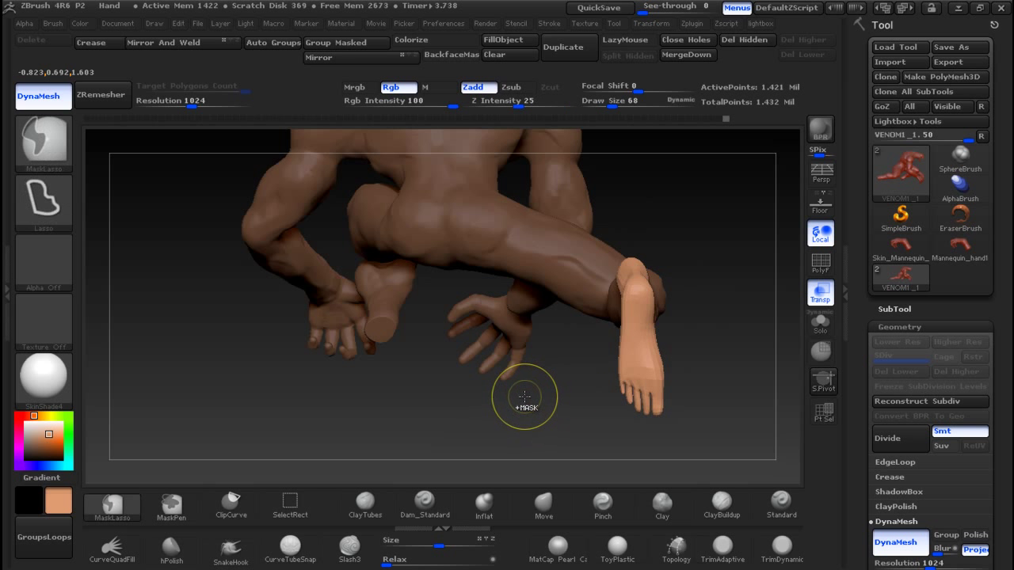
{"action": "key", "text": "ctrl+z"}
Step: Insert a foot mesh on the cut end of the bent front leg
{"action": "left_click_drag", "start_coordinate": [385, 337], "coordinate": [374, 267]}
{"action": "left_click_drag", "start_coordinate": [237, 384], "coordinate": [320, 391]}
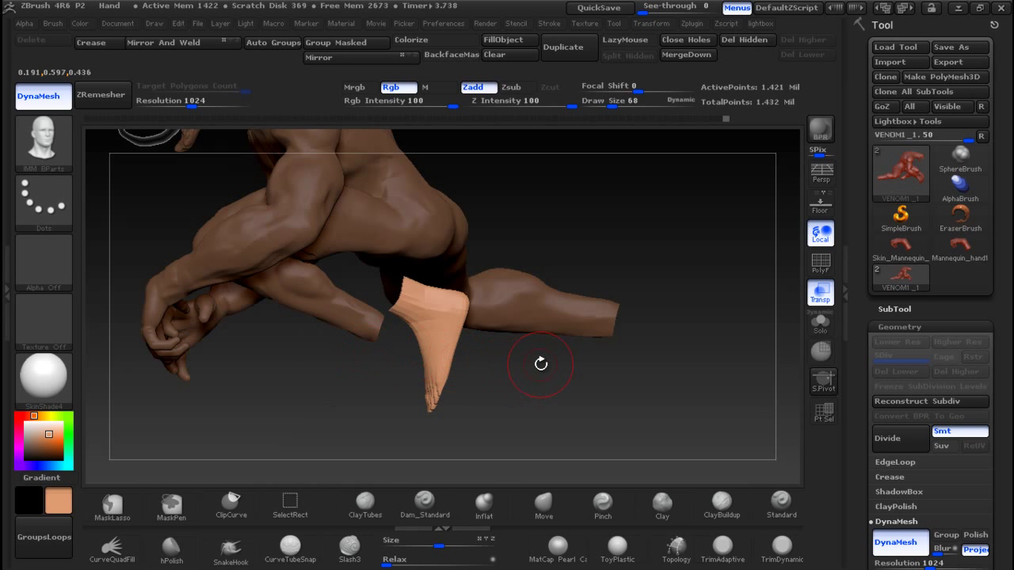
Step: Shrink the inserted foot mesh and move it toward the cut end of the bent front leg
{"action": "key", "text": "w"}
{"action": "mouse_move", "coordinate": [422, 308]}
{"action": "left_mouse_down"}
{"action": "mouse_move", "coordinate": [509, 344]}
{"action": "mouse_move", "coordinate": [437, 360]}
{"action": "mouse_move", "coordinate": [418, 343]}
{"action": "left_mouse_up"}
{"action": "left_click_drag", "start_coordinate": [531, 414], "coordinate": [679, 387]}
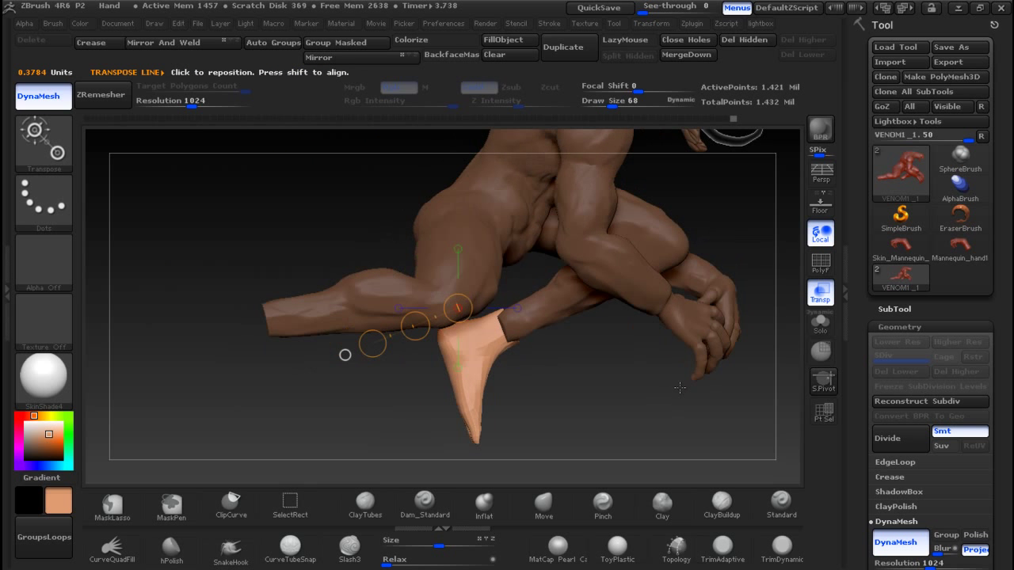
{"action": "left_click_drag", "start_coordinate": [442, 543], "coordinate": [419, 543]}
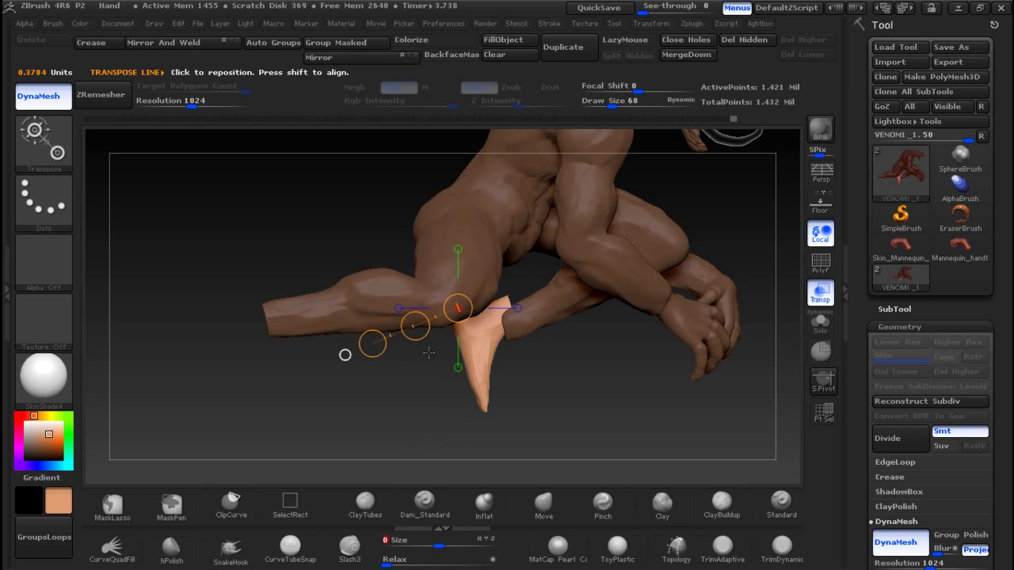
{"action": "left_click_drag", "start_coordinate": [415, 322], "coordinate": [515, 379]}
{"action": "mouse_move", "coordinate": [404, 378]}
{"action": "left_mouse_down"}
{"action": "mouse_move", "coordinate": [491, 374]}
{"action": "mouse_move", "coordinate": [394, 372]}
{"action": "left_mouse_up"}
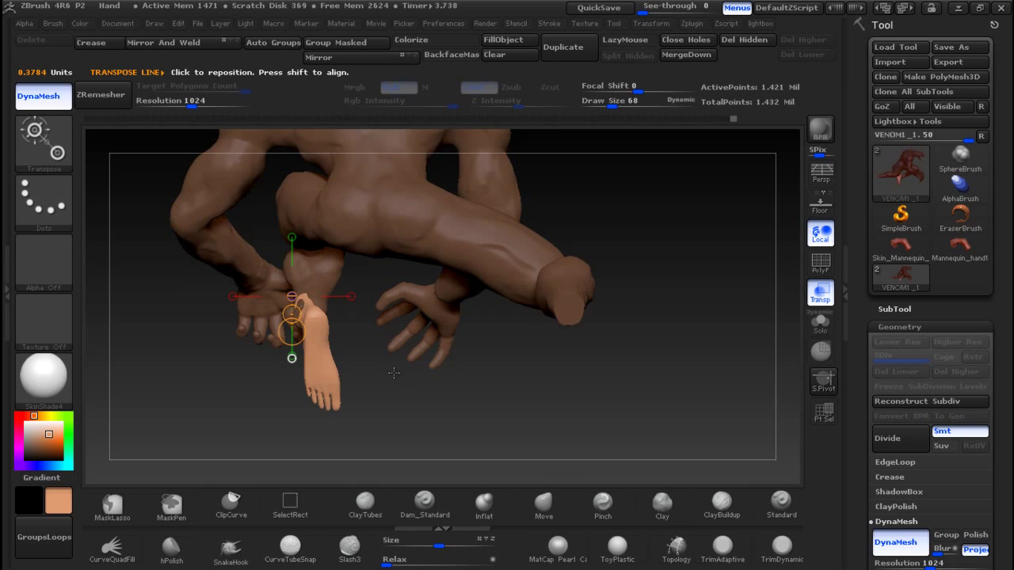
Step: Reposition the foot mesh with the Transpose line so its ankle overlaps the cut end of the bent front leg
{"action": "key", "text": "alt+Tab"}
{"action": "key", "text": "alt+Tab"}
{"action": "mouse_move", "coordinate": [367, 391]}
{"action": "left_mouse_down"}
{"action": "mouse_move", "coordinate": [437, 391]}
{"action": "mouse_move", "coordinate": [362, 383]}
{"action": "left_mouse_up"}
{"action": "left_click_drag", "start_coordinate": [392, 347], "coordinate": [367, 396]}
{"action": "mouse_move", "coordinate": [355, 343]}
{"action": "left_mouse_down"}
{"action": "mouse_move", "coordinate": [349, 329]}
{"action": "mouse_move", "coordinate": [344, 348]}
{"action": "mouse_move", "coordinate": [385, 298]}
{"action": "mouse_move", "coordinate": [441, 296]}
{"action": "mouse_move", "coordinate": [414, 301]}
{"action": "left_mouse_up"}
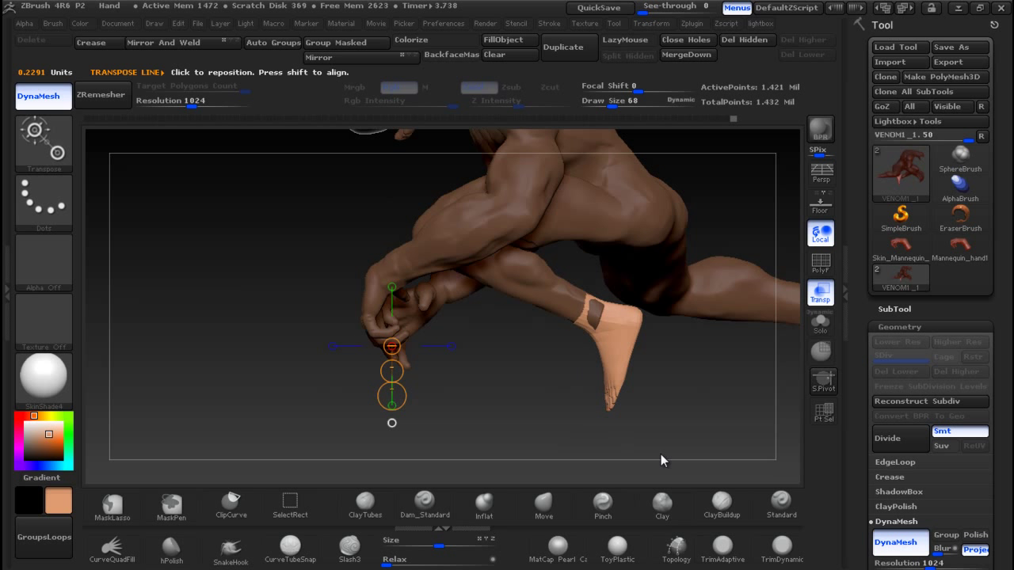
Step: Lasso-mask the foot below the ankle, invert the mask so only the ankle cuff is masked, and place a Transpose line down the foot
{"action": "left_click_drag", "start_coordinate": [665, 380], "coordinate": [658, 388]}
{"action": "key", "text": "ctrl"}
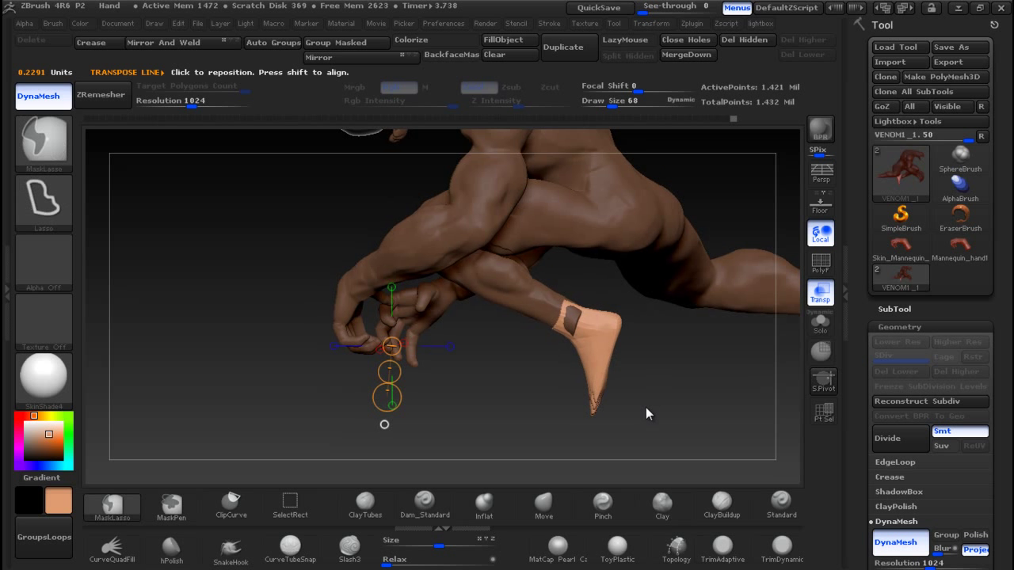
{"action": "mouse_move", "coordinate": [571, 367]}
{"action": "left_mouse_down", "text": "ctrl"}
{"action": "mouse_move", "coordinate": [588, 334]}
{"action": "mouse_move", "coordinate": [656, 319]}
{"action": "mouse_move", "coordinate": [658, 373]}
{"action": "left_mouse_up", "text": "ctrl"}
{"action": "left_click", "coordinate": [677, 360], "text": "ctrl"}
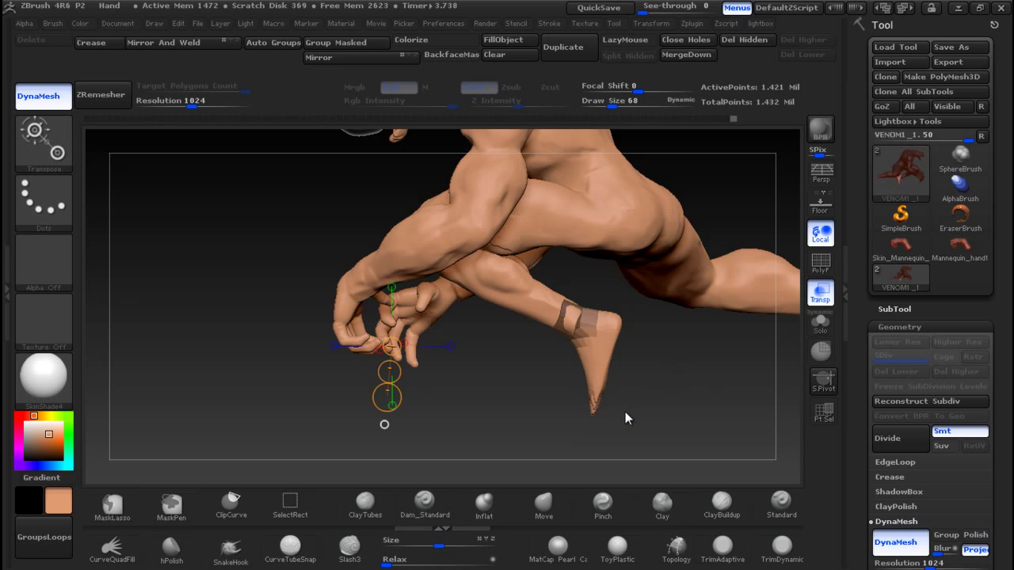
{"action": "mouse_move", "coordinate": [597, 326]}
{"action": "left_mouse_down"}
{"action": "mouse_move", "coordinate": [591, 406]}
{"action": "mouse_move", "coordinate": [606, 394]}
{"action": "left_mouse_up"}
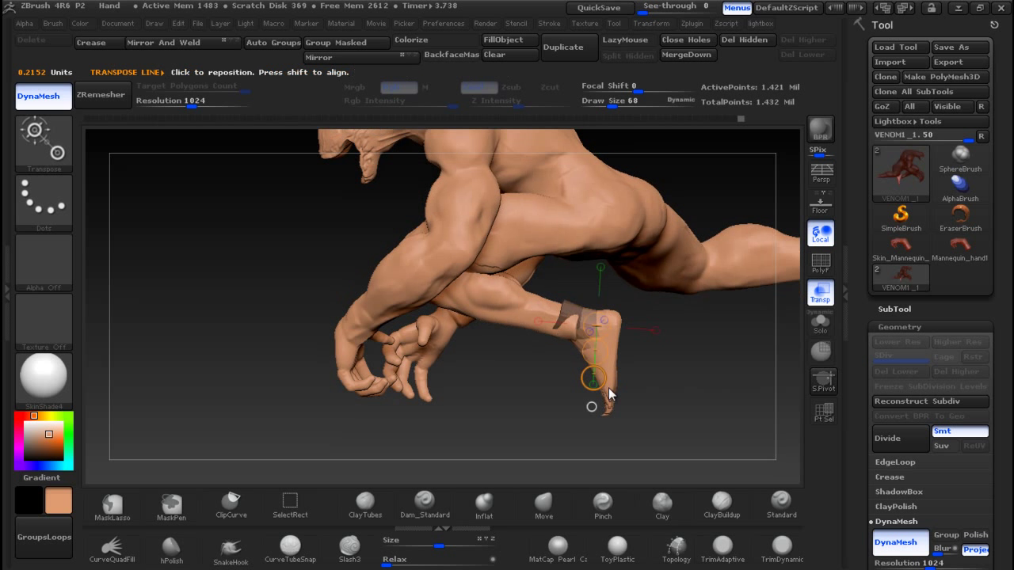
Step: Reset the mask and mask the whole body except the foot
{"action": "left_click", "coordinate": [711, 399], "text": "ctrl"}
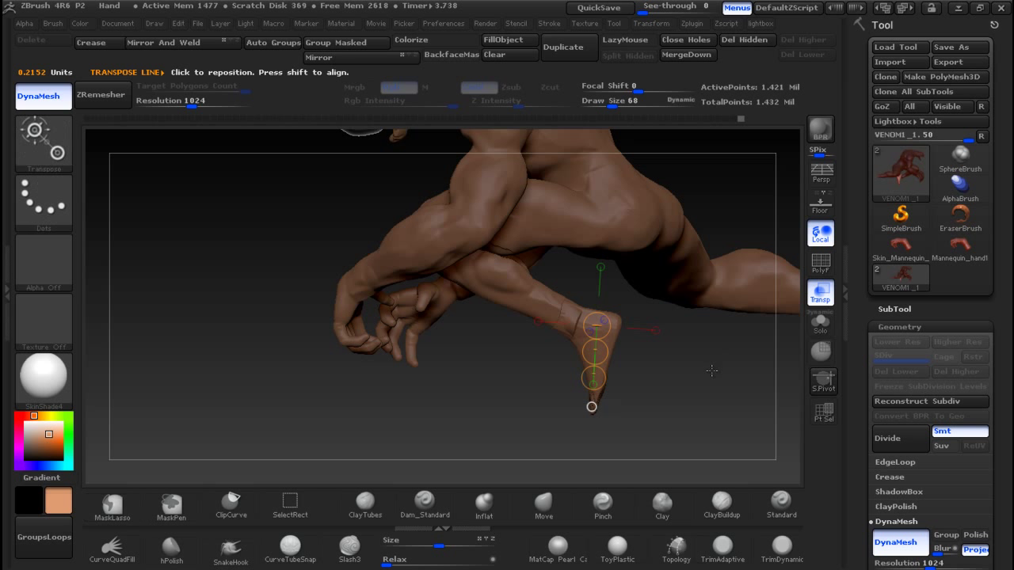
{"action": "left_click_drag", "start_coordinate": [711, 370], "coordinate": [692, 367], "text": "ctrl"}
{"action": "key", "text": "q"}
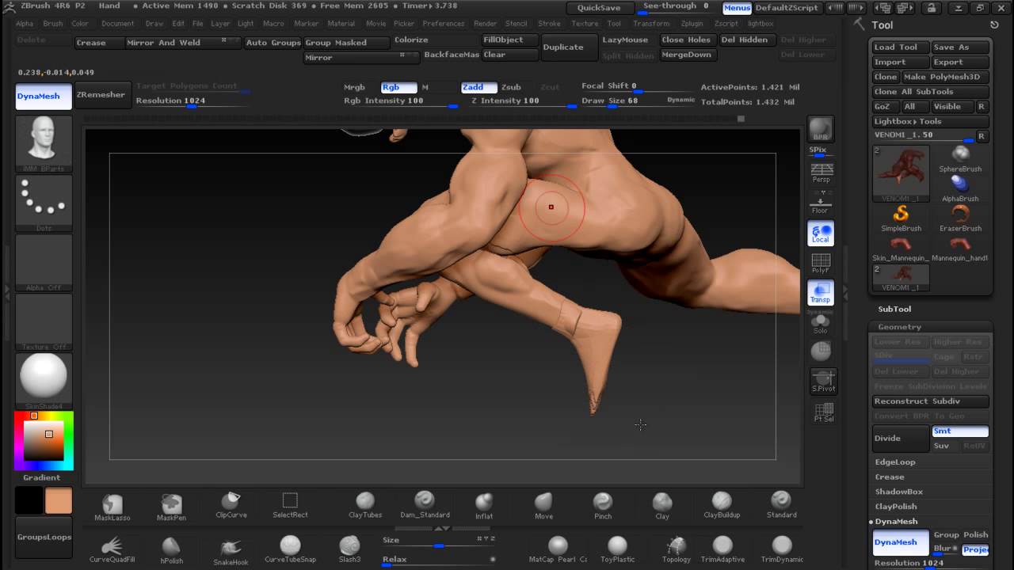
{"action": "mouse_move", "coordinate": [638, 431]}
{"action": "left_mouse_down", "text": "ctrl"}
{"action": "mouse_move", "coordinate": [600, 427]}
{"action": "mouse_move", "coordinate": [569, 371]}
{"action": "mouse_move", "coordinate": [571, 328]}
{"action": "mouse_move", "coordinate": [640, 305]}
{"action": "mouse_move", "coordinate": [656, 412]}
{"action": "left_mouse_up", "text": "ctrl"}
{"action": "left_click", "coordinate": [671, 368], "text": "ctrl"}
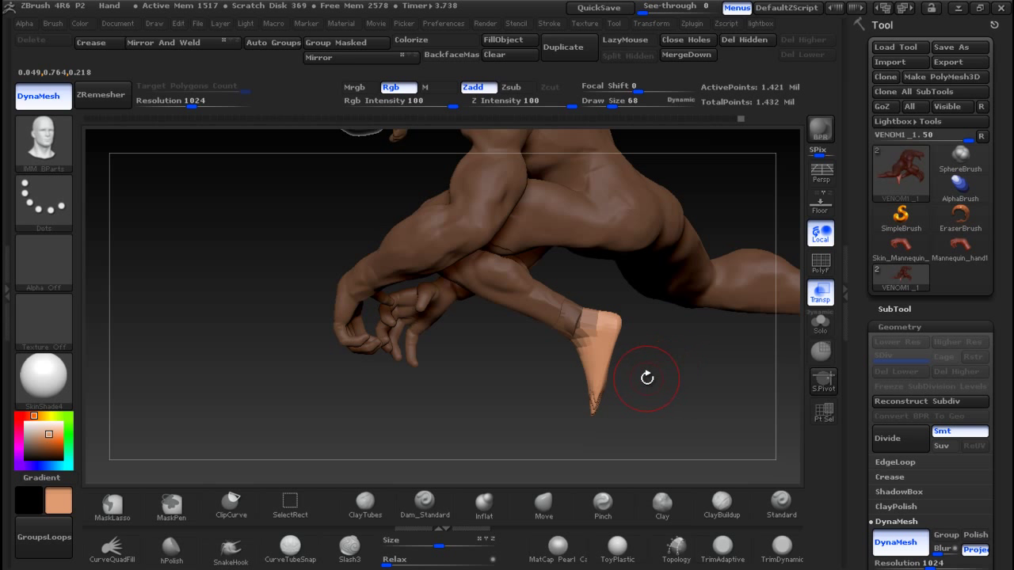
Step: Adjust the unmasked foot's pose at the ankle using the Transpose line
{"action": "key", "text": "w"}
{"action": "left_click_drag", "start_coordinate": [593, 379], "coordinate": [627, 383]}
{"action": "left_click_drag", "start_coordinate": [574, 410], "coordinate": [598, 391]}
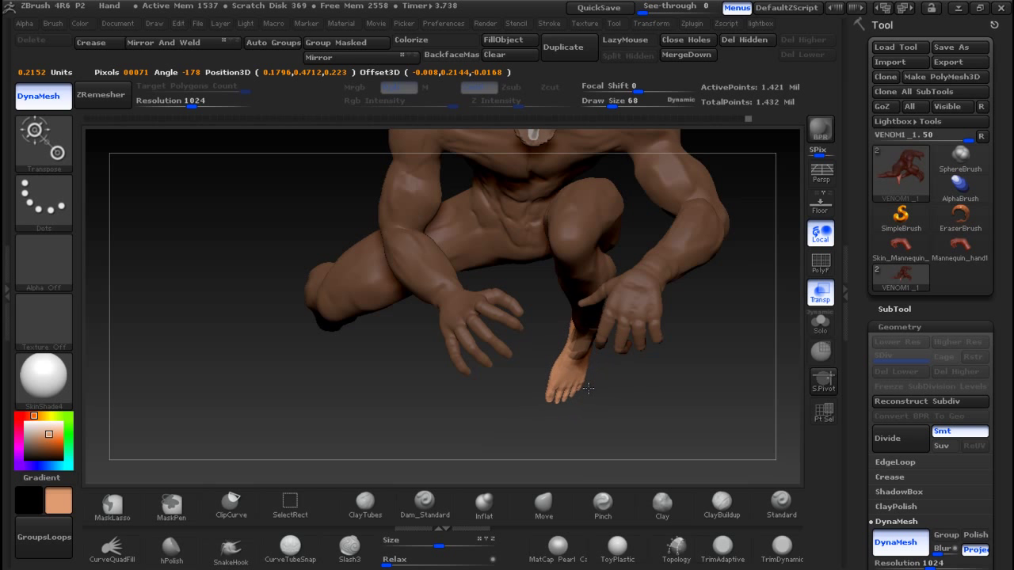
{"action": "left_click_drag", "start_coordinate": [488, 409], "coordinate": [627, 426]}
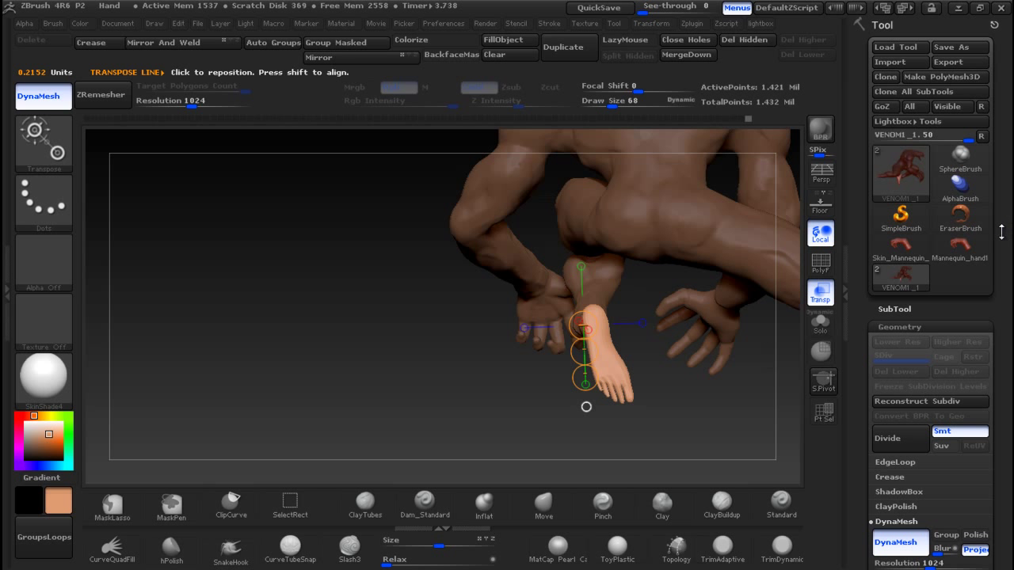
Step: Show the model's subtool list and clear the mask from the body
{"action": "left_click", "coordinate": [894, 309]}
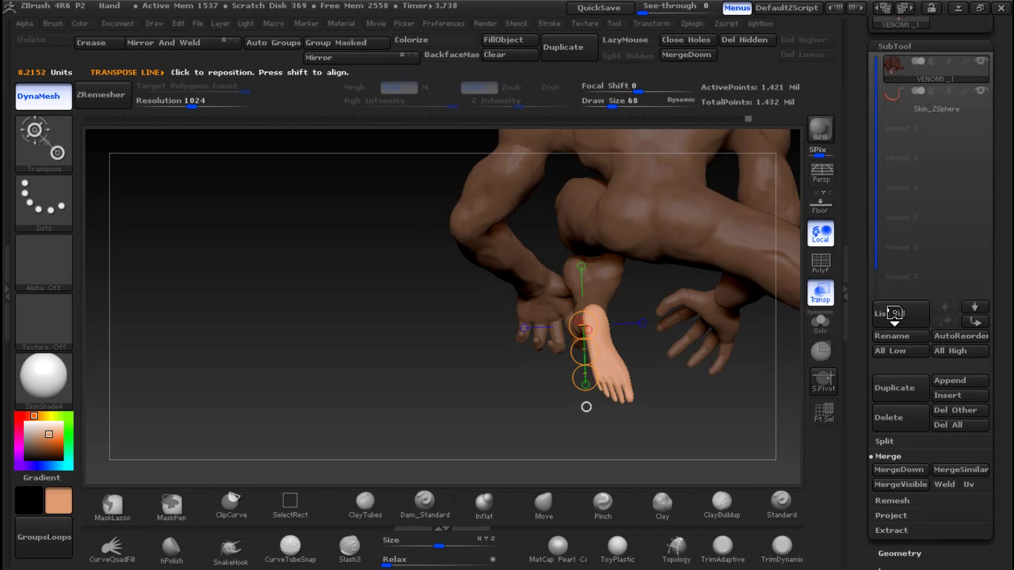
{"action": "key", "text": "ctrl"}
{"action": "left_click_drag", "start_coordinate": [535, 374], "coordinate": [475, 380], "text": "ctrl"}
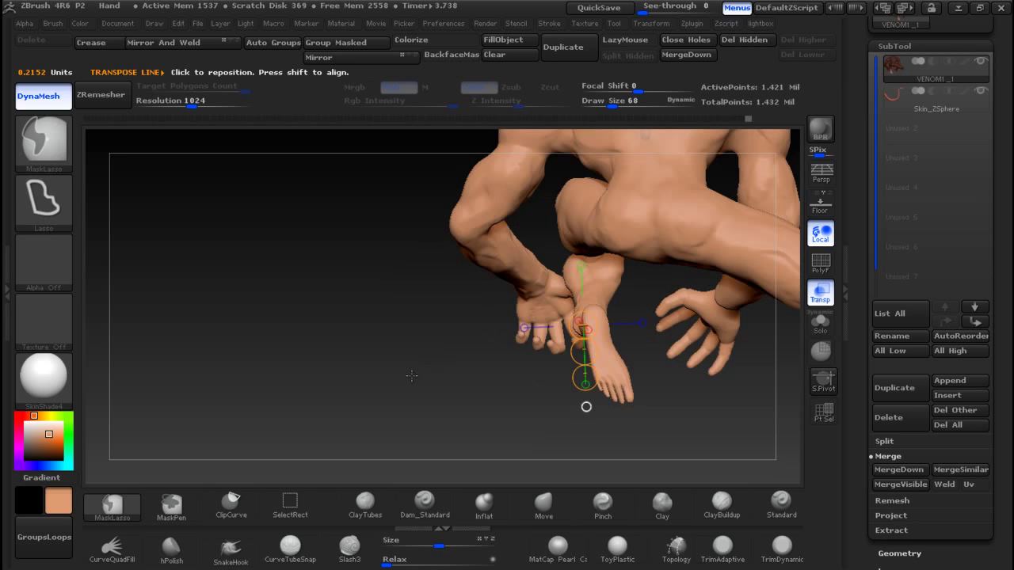
{"action": "left_click_drag", "start_coordinate": [407, 381], "coordinate": [454, 379]}
Step: Display the polygroup wireframe and isolate the foot's polygroup
{"action": "left_click", "coordinate": [824, 266]}
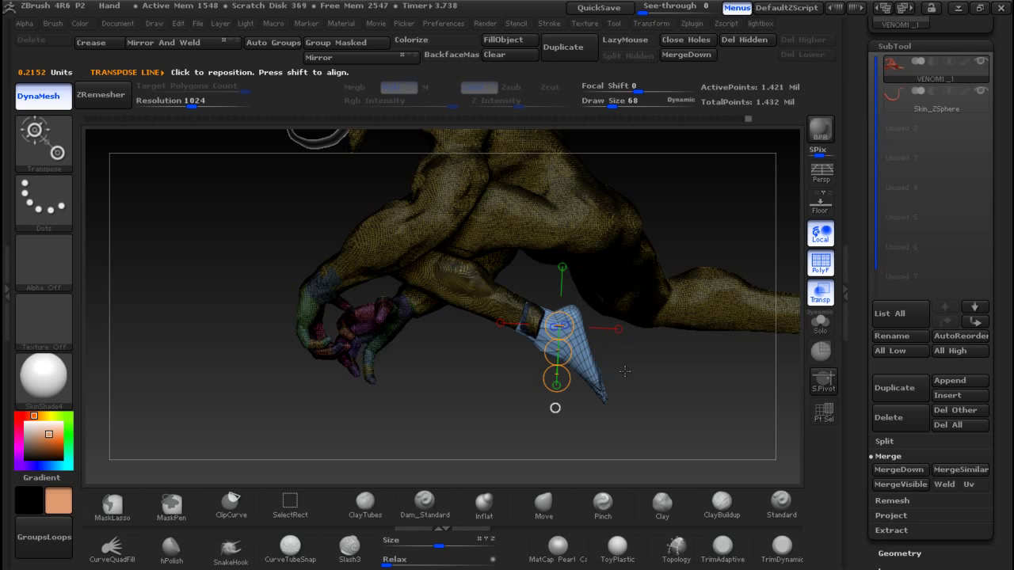
{"action": "key", "text": "q"}
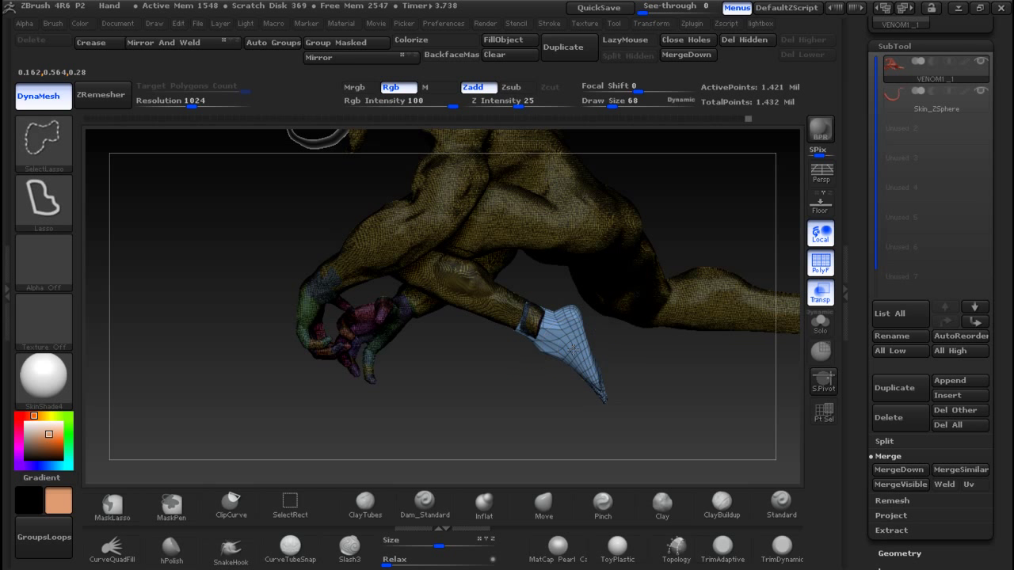
{"action": "left_click", "coordinate": [573, 351], "text": "ctrl+shift"}
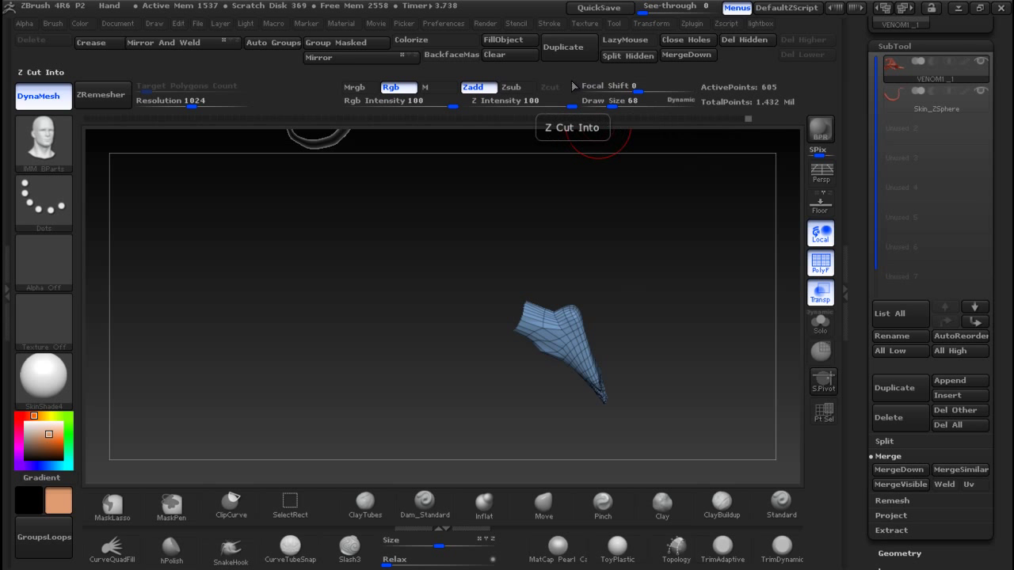
Step: Duplicate the subtool with the isolated foot and mirror the foot to the opposite side
{"action": "left_click", "coordinate": [560, 44]}
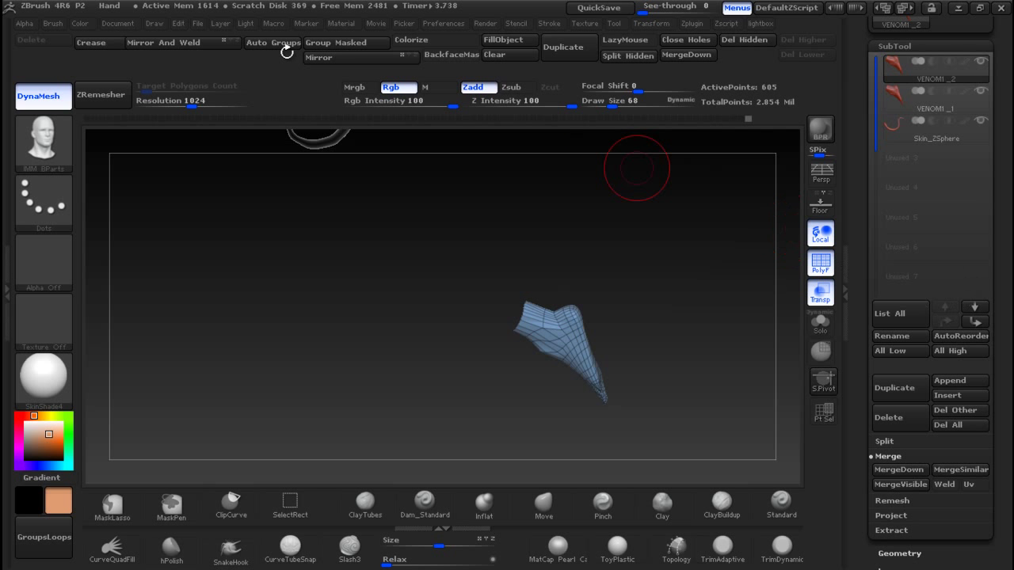
{"action": "left_click", "coordinate": [331, 57]}
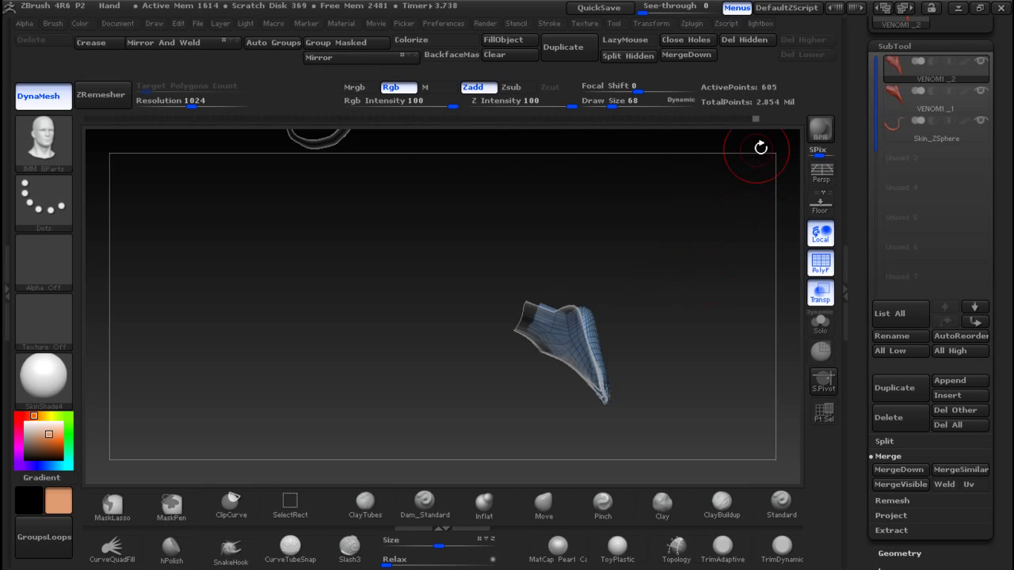
{"action": "left_click_drag", "start_coordinate": [643, 314], "coordinate": [616, 339]}
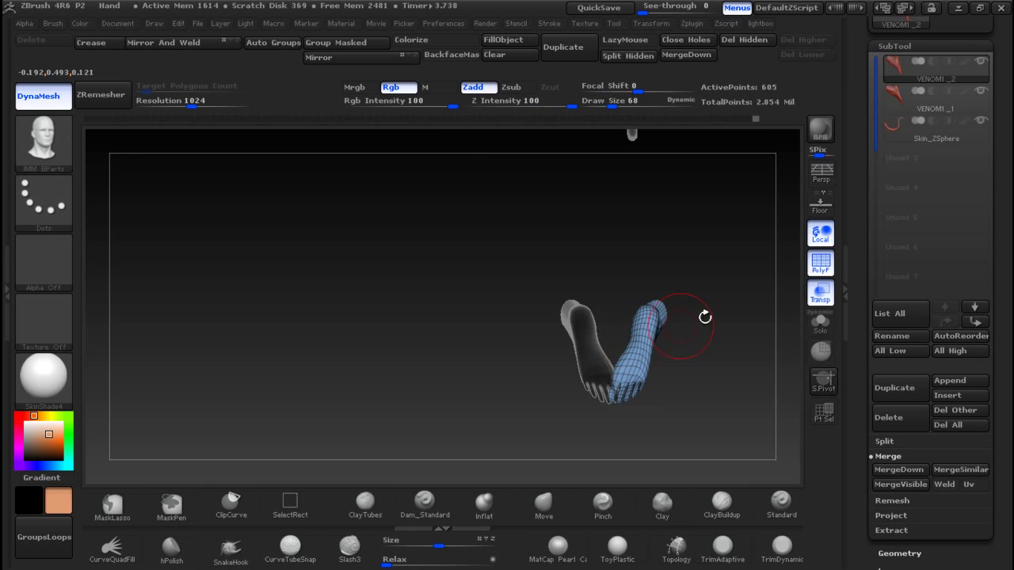
Step: Unhide the rest of the body and mask the entire VENOM1_2 mesh
{"action": "left_click", "coordinate": [719, 388], "text": "ctrl+shift"}
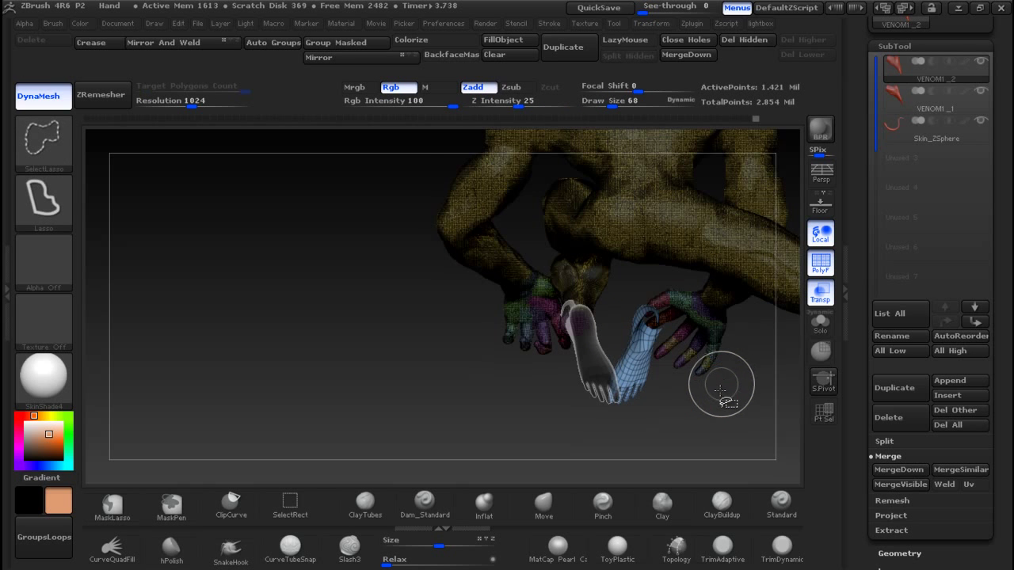
{"action": "mouse_move", "coordinate": [722, 396]}
{"action": "left_mouse_down"}
{"action": "mouse_move", "coordinate": [747, 406]}
{"action": "mouse_move", "coordinate": [914, 363]}
{"action": "mouse_move", "coordinate": [718, 400]}
{"action": "left_mouse_up"}
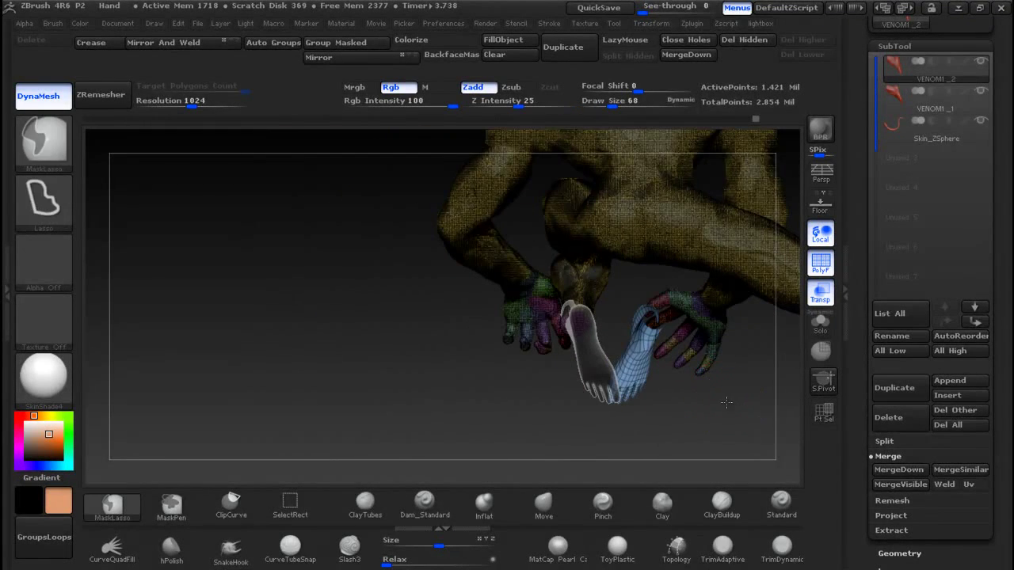
{"action": "left_click", "coordinate": [726, 402], "text": "ctrl"}
{"action": "mouse_move", "coordinate": [694, 424]}
{"action": "left_mouse_down"}
{"action": "mouse_move", "coordinate": [733, 430]}
{"action": "mouse_move", "coordinate": [643, 425]}
{"action": "mouse_move", "coordinate": [723, 436]}
{"action": "mouse_move", "coordinate": [683, 429]}
{"action": "left_mouse_up"}
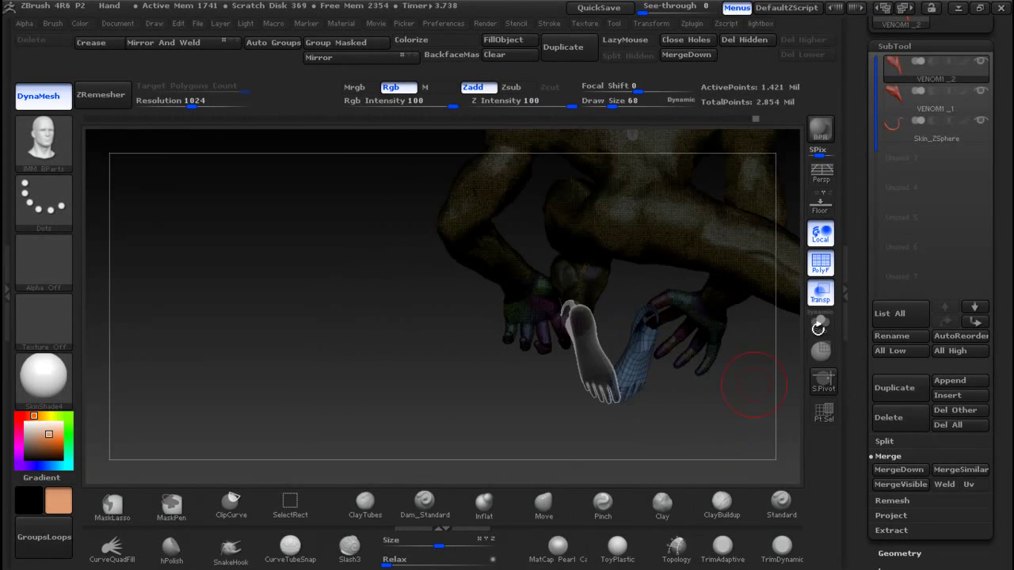
Step: Switch between the VENOM1_1 and VENOM1_2 subtools to compare the original and mirrored feet
{"action": "left_click", "coordinate": [914, 107]}
{"action": "left_click_drag", "start_coordinate": [702, 411], "coordinate": [708, 234]}
{"action": "left_click_drag", "start_coordinate": [876, 396], "coordinate": [850, 393]}
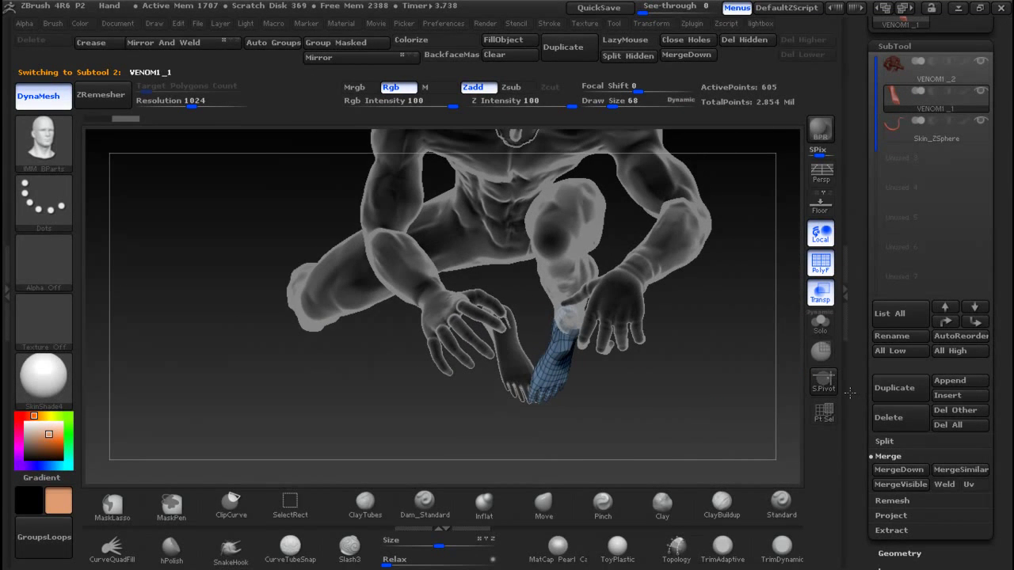
{"action": "left_click", "coordinate": [909, 77]}
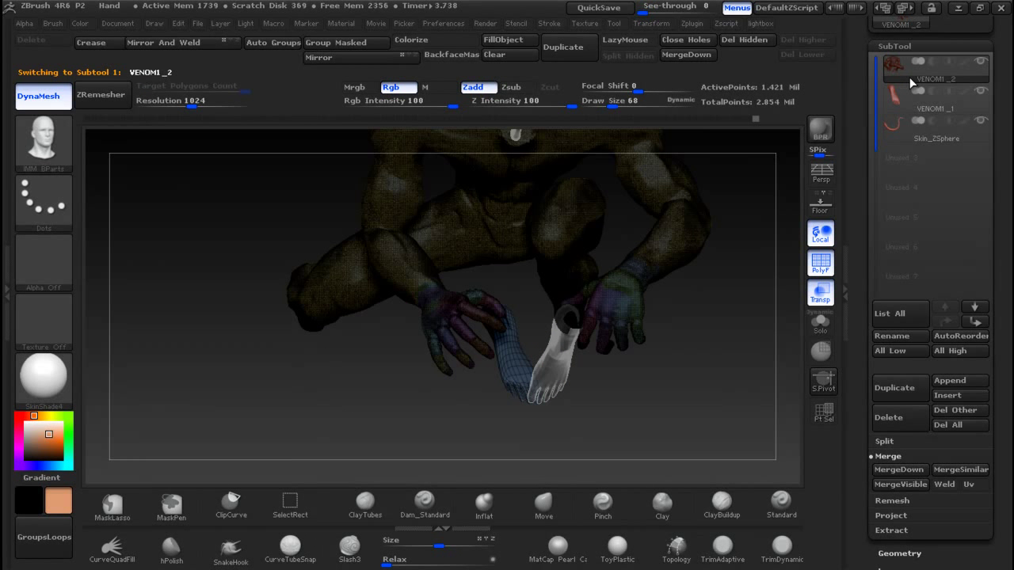
Step: Turn off transparency and the polygroup wireframe display
{"action": "left_click", "coordinate": [818, 297]}
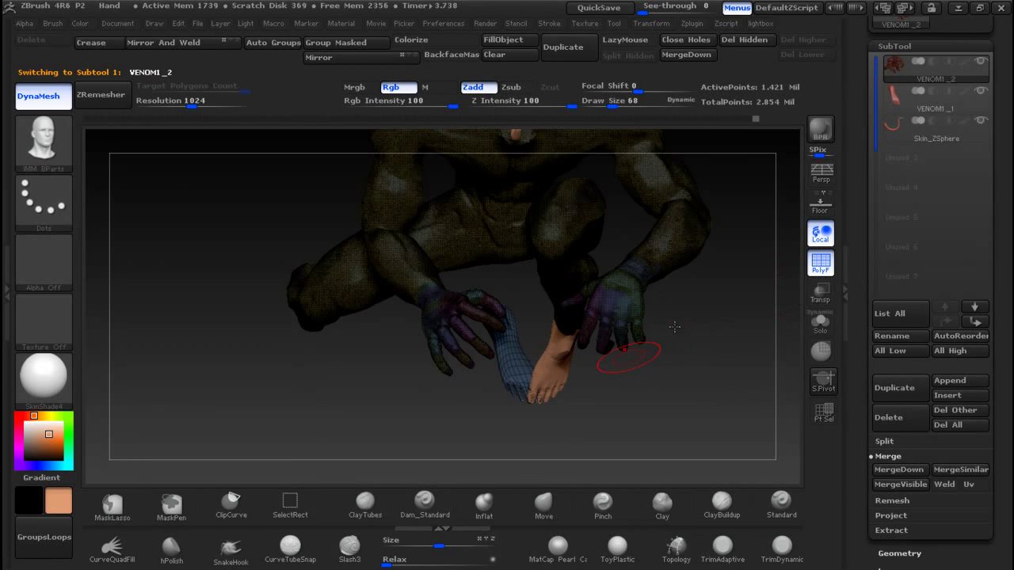
{"action": "left_click", "coordinate": [820, 265]}
{"action": "mouse_move", "coordinate": [690, 384]}
{"action": "left_mouse_down"}
{"action": "mouse_move", "coordinate": [514, 406]}
{"action": "mouse_move", "coordinate": [530, 404]}
{"action": "left_mouse_up"}
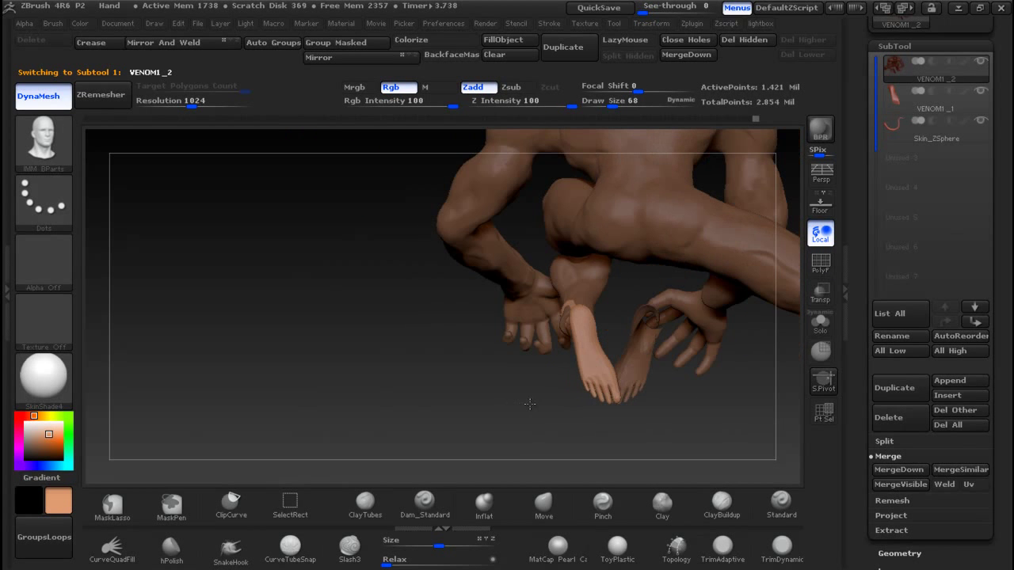
Step: Delete the VENOM1_1 subtool that holds the original foot
{"action": "left_click", "coordinate": [963, 99]}
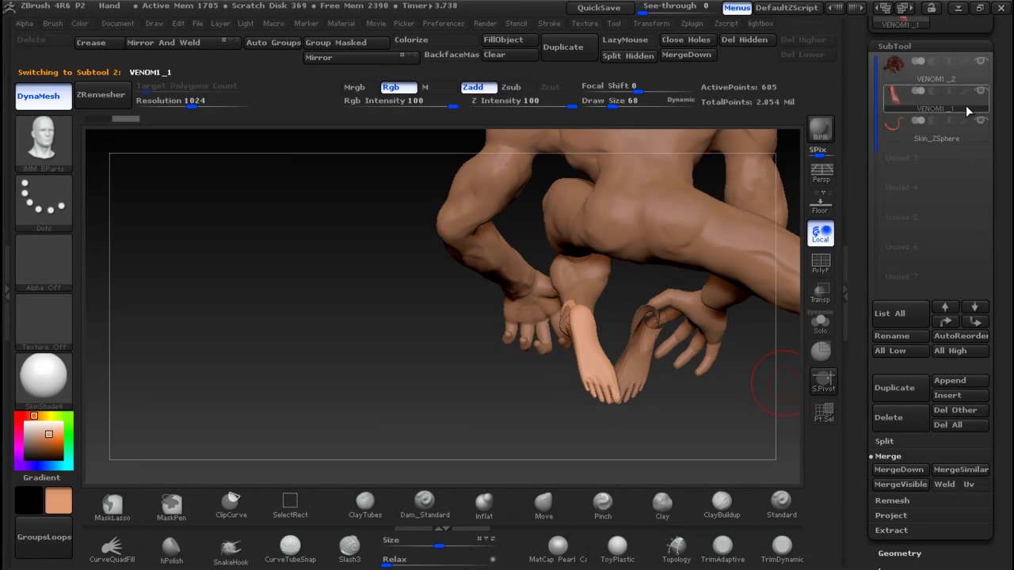
{"action": "mouse_move", "coordinate": [965, 106]}
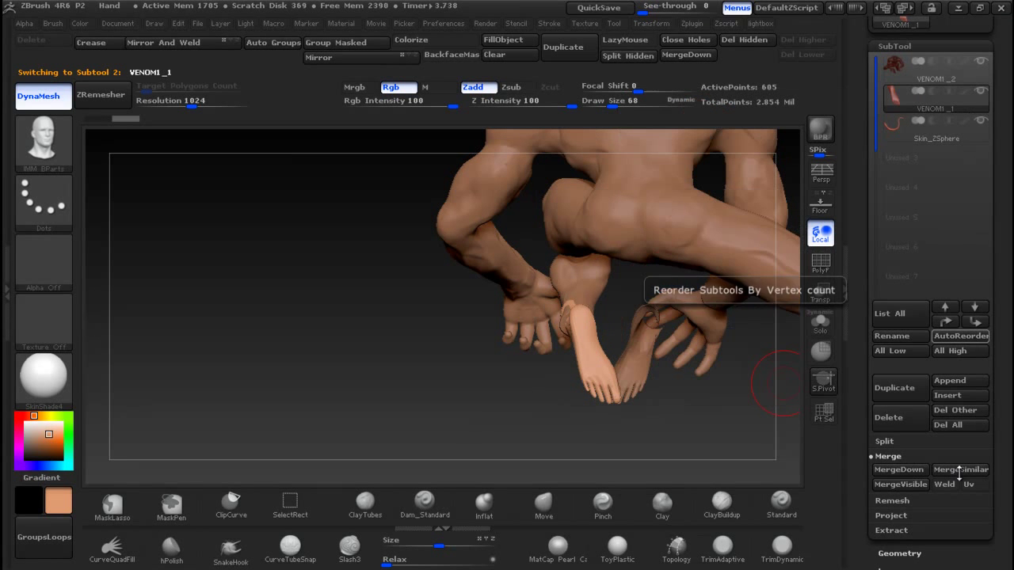
{"action": "left_click", "coordinate": [903, 420]}
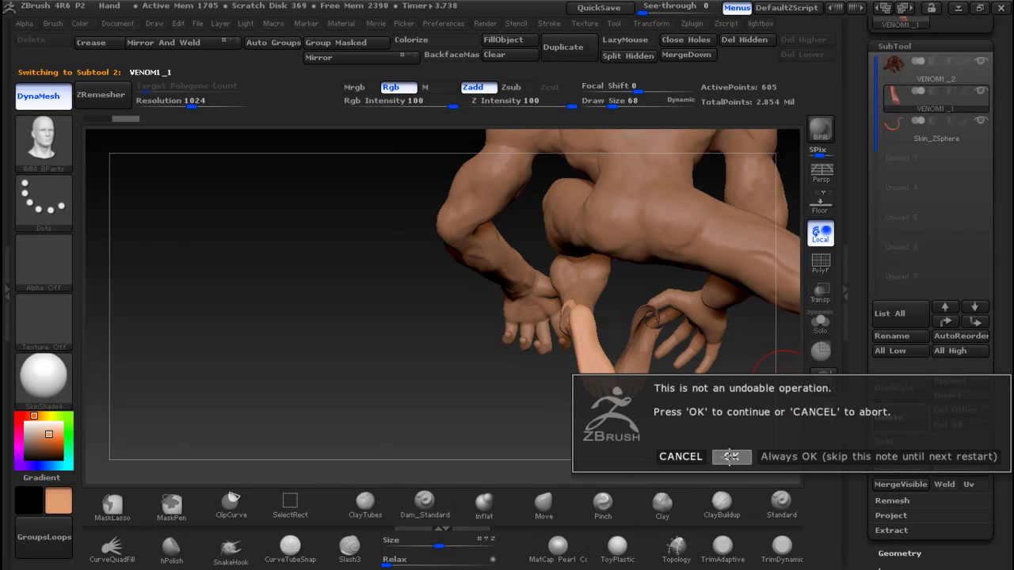
{"action": "left_click", "coordinate": [730, 456]}
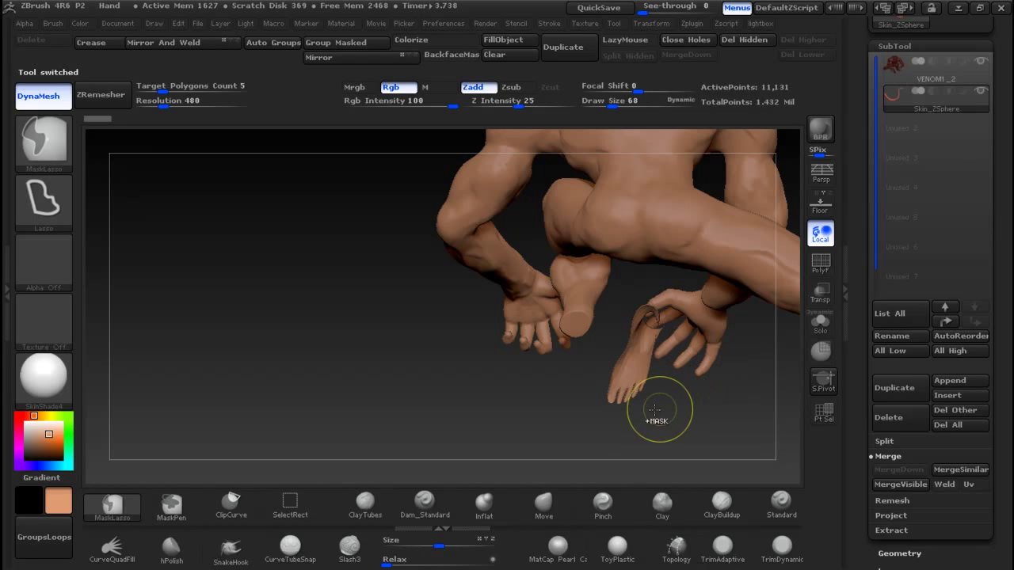
Step: Return the VENOM1_2 subtool to undo history state 448, before its foot was mirrored
{"action": "left_click_drag", "start_coordinate": [300, 292], "coordinate": [478, 288]}
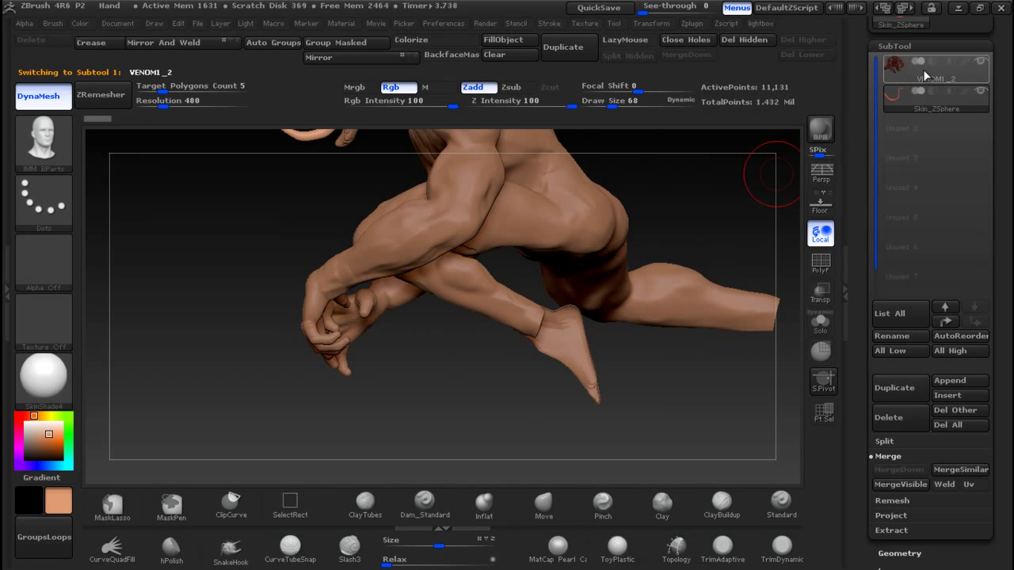
{"action": "left_click", "coordinate": [924, 75]}
{"action": "left_click_drag", "start_coordinate": [720, 360], "coordinate": [622, 396]}
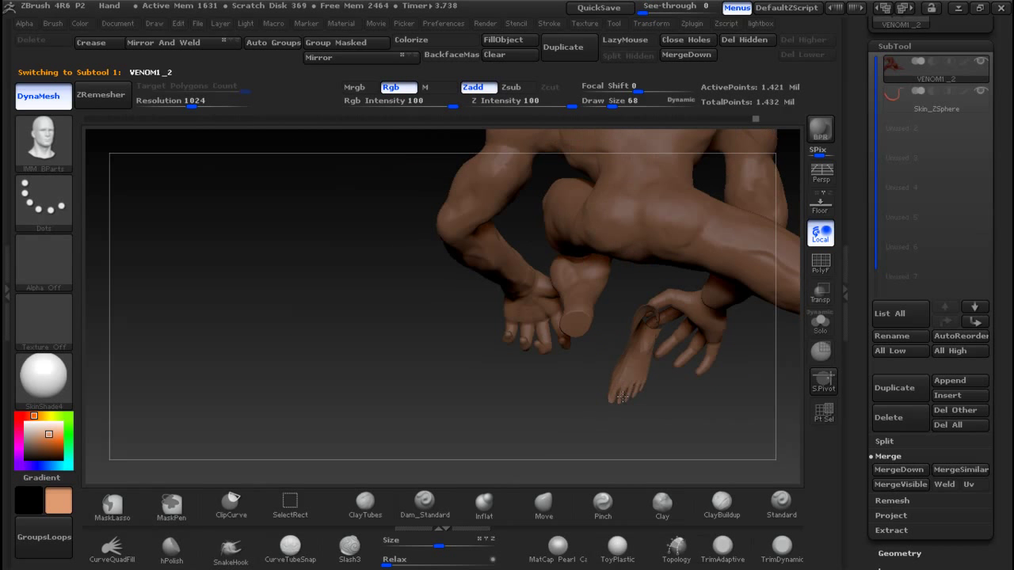
{"action": "mouse_move", "coordinate": [600, 317]}
{"action": "left_mouse_down"}
{"action": "mouse_move", "coordinate": [645, 341]}
{"action": "mouse_move", "coordinate": [671, 287]}
{"action": "left_mouse_up"}
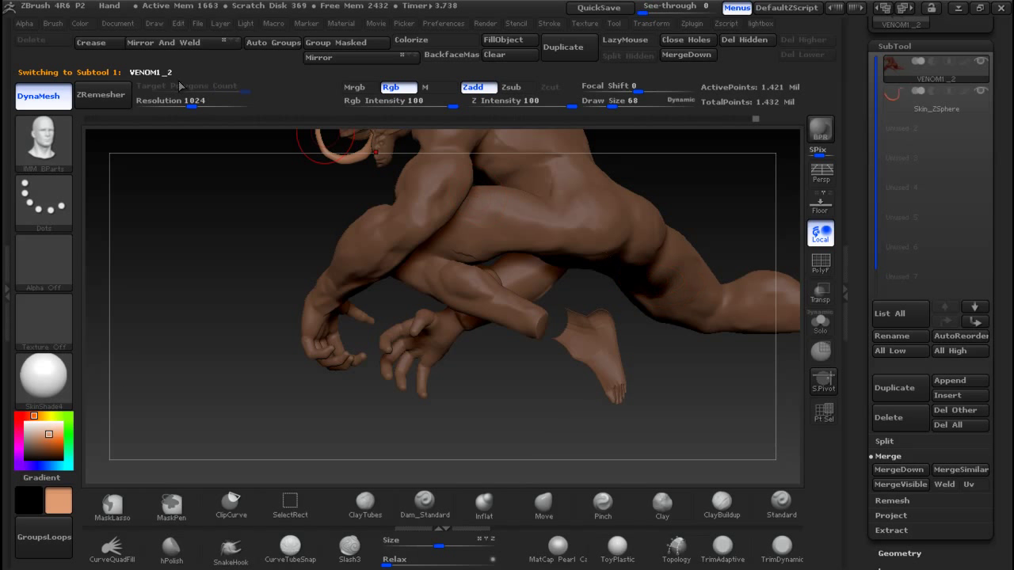
{"action": "left_click_drag", "start_coordinate": [748, 114], "coordinate": [749, 117]}
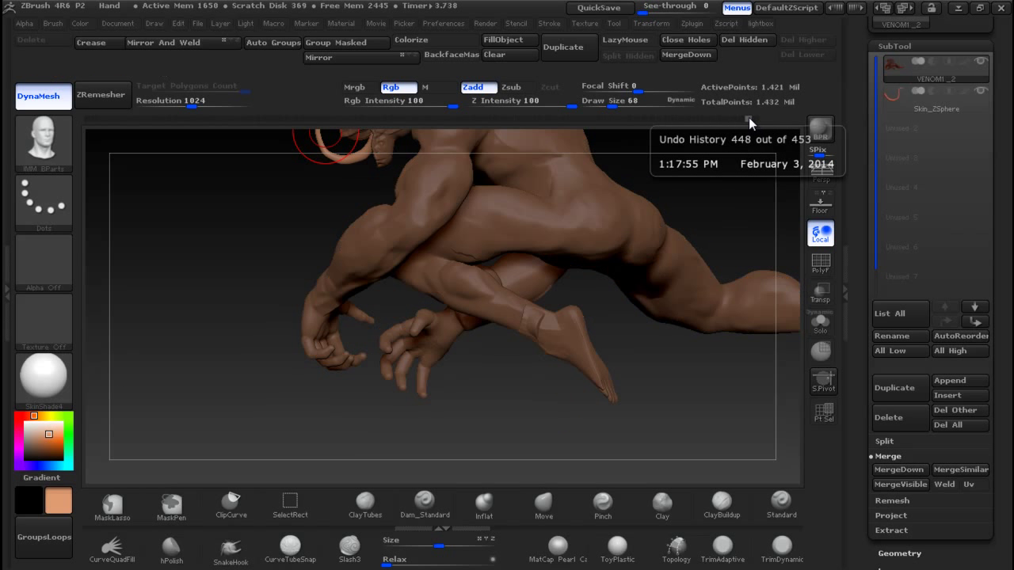
{"action": "mouse_move", "coordinate": [730, 207]}
{"action": "left_mouse_down"}
{"action": "mouse_move", "coordinate": [696, 222]}
{"action": "mouse_move", "coordinate": [668, 211]}
{"action": "left_mouse_up"}
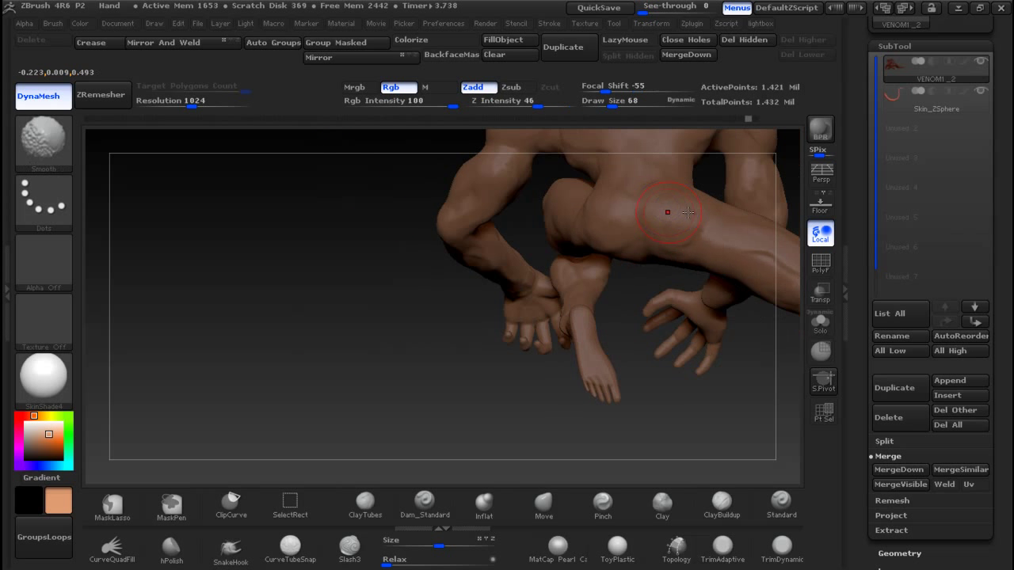
Step: Clear the mask from the VENOM1_2 body and isolate its foot polygroup
{"action": "left_click_drag", "start_coordinate": [310, 408], "coordinate": [427, 350]}
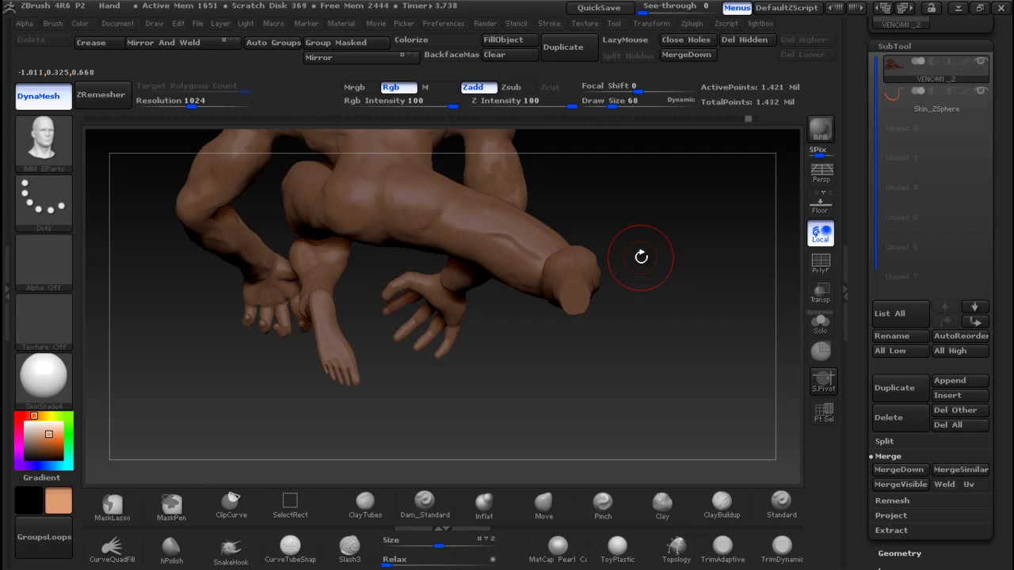
{"action": "left_click_drag", "start_coordinate": [617, 280], "coordinate": [739, 280]}
{"action": "mouse_move", "coordinate": [364, 380]}
{"action": "left_mouse_down"}
{"action": "mouse_move", "coordinate": [384, 382]}
{"action": "mouse_move", "coordinate": [392, 357]}
{"action": "left_mouse_up"}
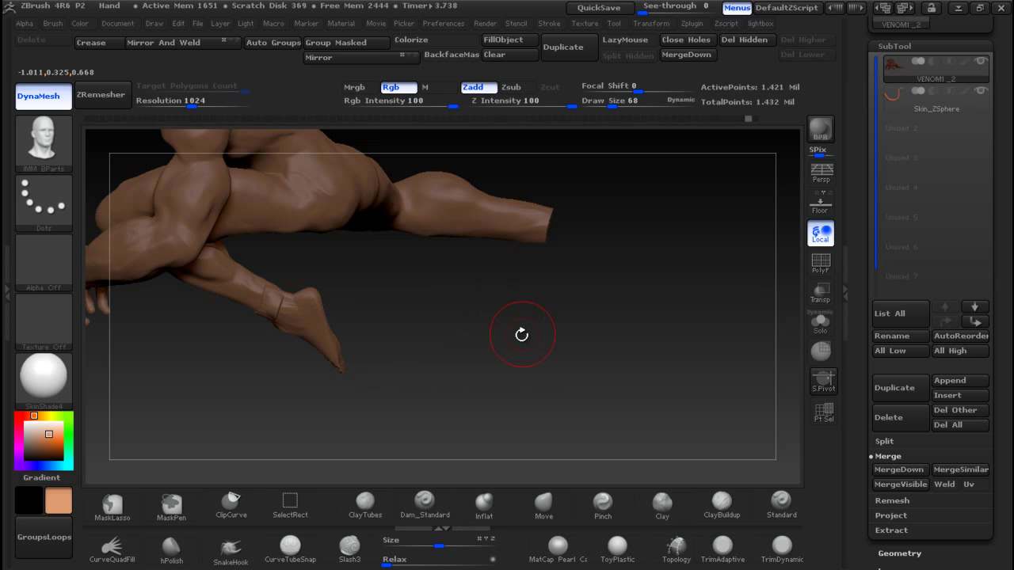
{"action": "left_click", "coordinate": [522, 349], "text": "ctrl"}
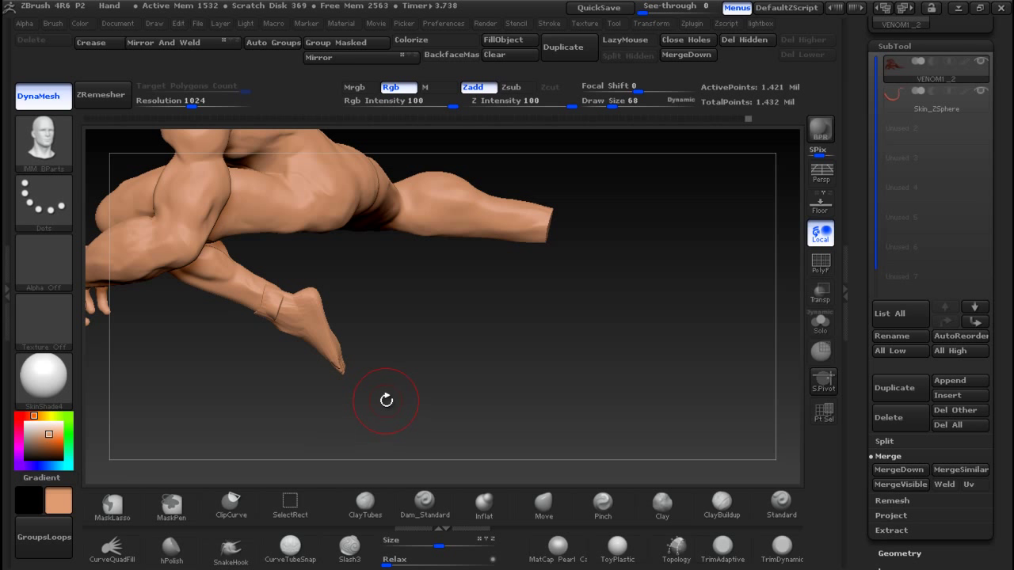
{"action": "key", "text": "ctrl"}
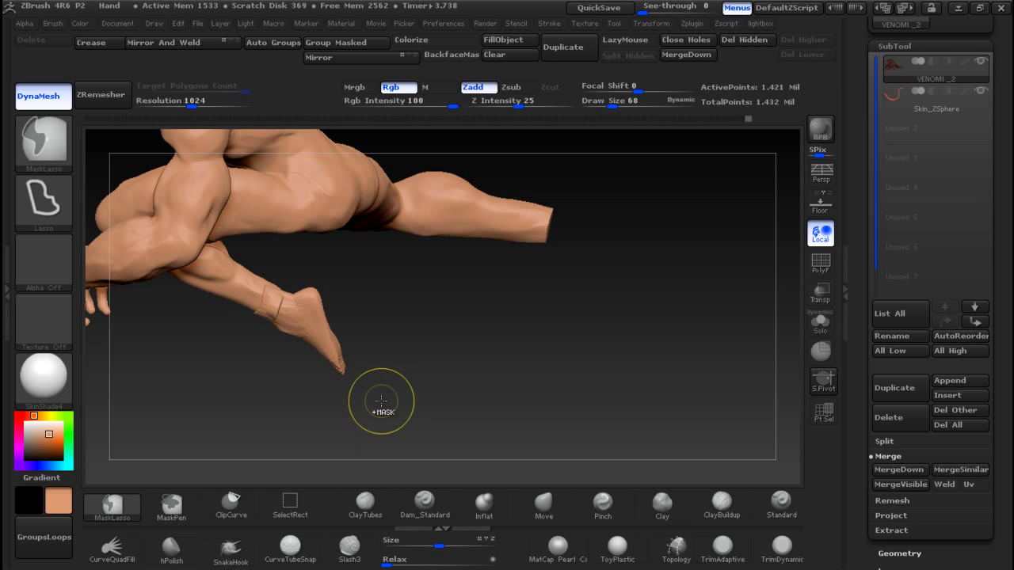
{"action": "mouse_move", "coordinate": [380, 401]}
{"action": "left_mouse_down", "text": "ctrl+alt"}
{"action": "mouse_move", "coordinate": [289, 382]}
{"action": "mouse_move", "coordinate": [253, 302]}
{"action": "mouse_move", "coordinate": [302, 270]}
{"action": "mouse_move", "coordinate": [354, 319]}
{"action": "left_mouse_up", "text": "ctrl+alt"}
{"action": "key", "text": "ctrl"}
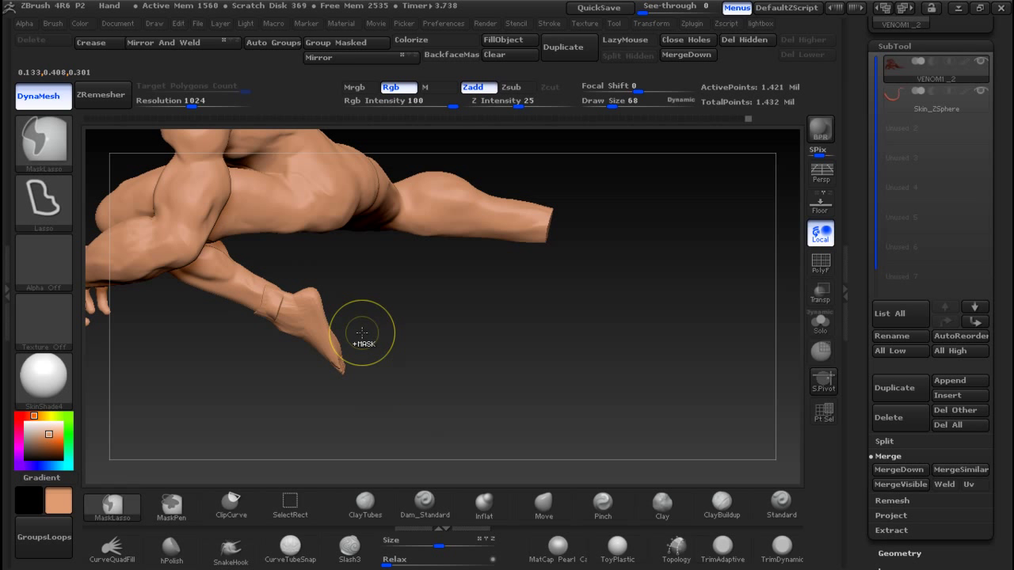
{"action": "left_click", "coordinate": [320, 338], "text": "ctrl+shift"}
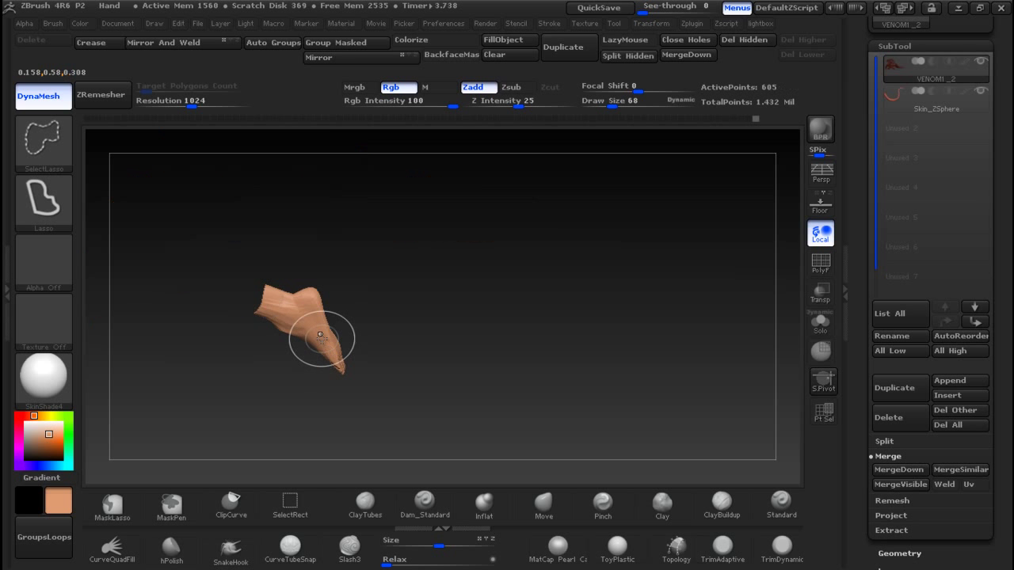
Step: Try to close the holes in the isolated foot polygroup of the VENOM1_2 subtool
{"action": "mouse_move", "coordinate": [388, 328]}
{"action": "left_mouse_down"}
{"action": "mouse_move", "coordinate": [472, 344]}
{"action": "mouse_move", "coordinate": [396, 260]}
{"action": "left_mouse_up"}
{"action": "key", "text": "ctrl"}
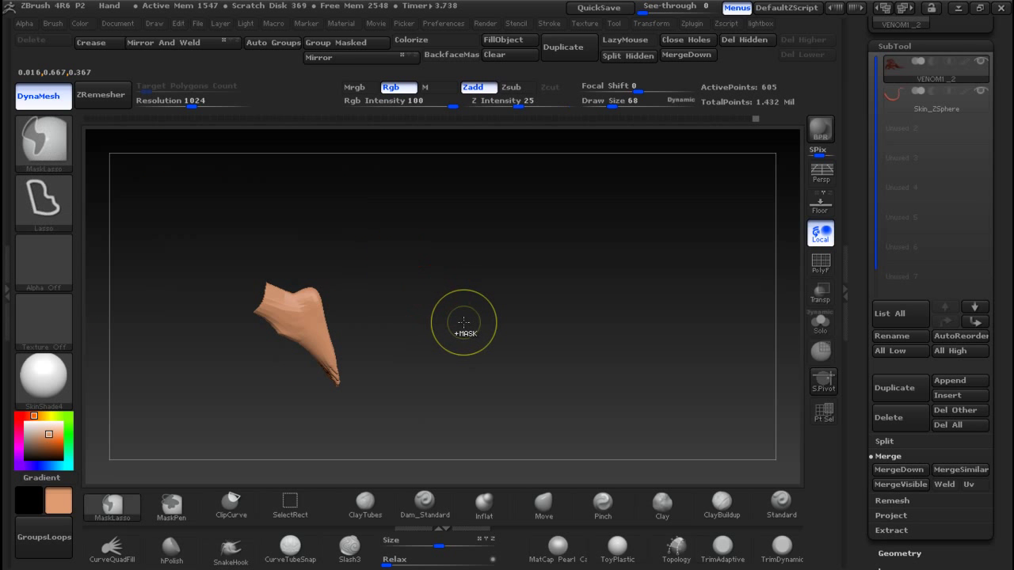
{"action": "right_click_drag", "start_coordinate": [463, 323], "coordinate": [339, 176], "text": "ctrl"}
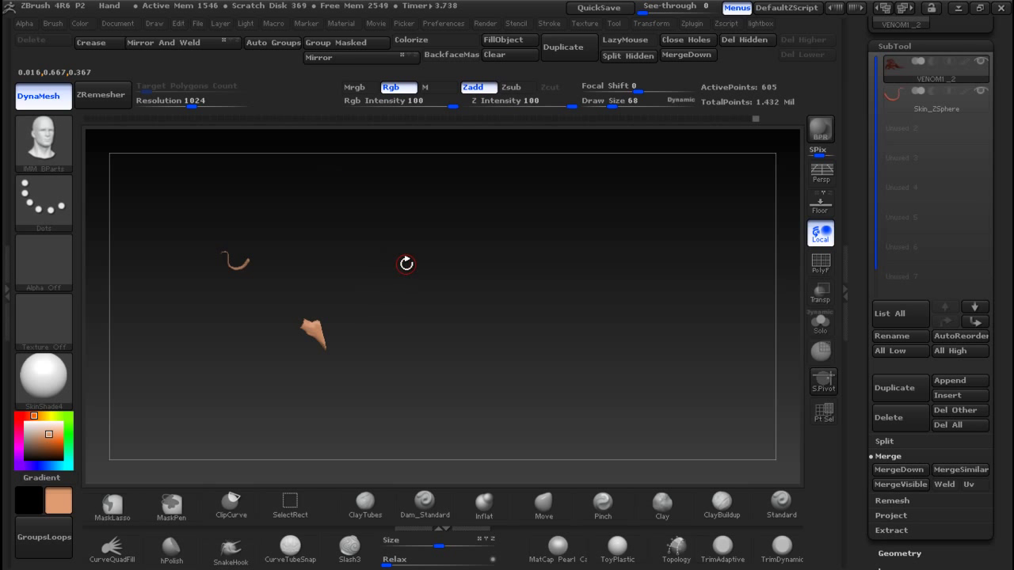
{"action": "right_click_drag", "start_coordinate": [380, 301], "coordinate": [420, 420], "text": "ctrl"}
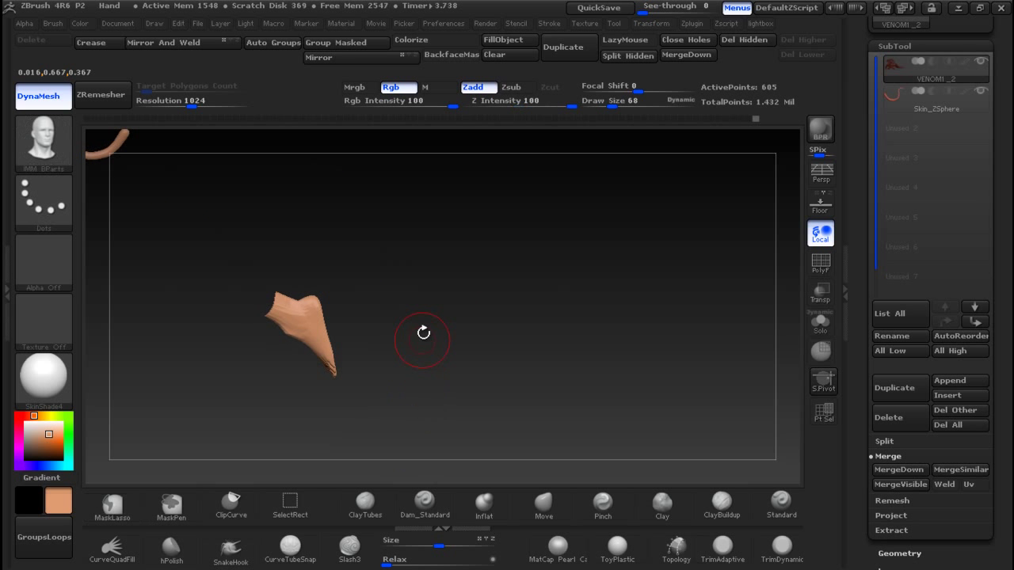
{"action": "left_click", "coordinate": [687, 41]}
{"action": "mouse_move", "coordinate": [434, 337]}
{"action": "right_mouse_down"}
{"action": "mouse_move", "coordinate": [473, 327]}
{"action": "mouse_move", "coordinate": [397, 322]}
{"action": "mouse_move", "coordinate": [446, 335]}
{"action": "mouse_move", "coordinate": [480, 330]}
{"action": "mouse_move", "coordinate": [426, 336]}
{"action": "right_mouse_up"}
{"action": "left_click", "coordinate": [307, 329], "text": "ctrl+shift"}
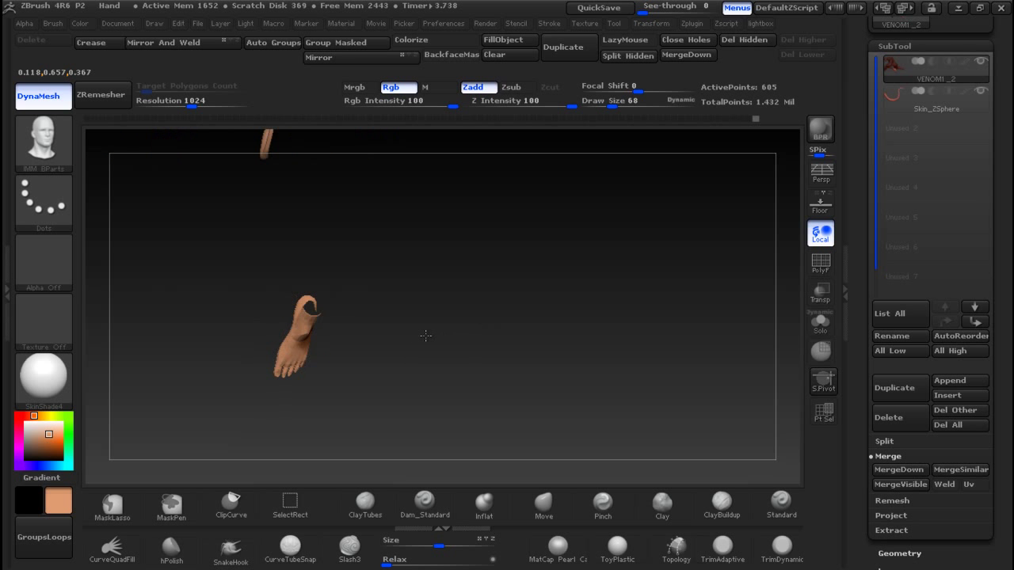
Step: Toggle polygroup visibility around the foot to examine how the ankle edge, hands and body are grouped
{"action": "key", "text": "ctrl+shift"}
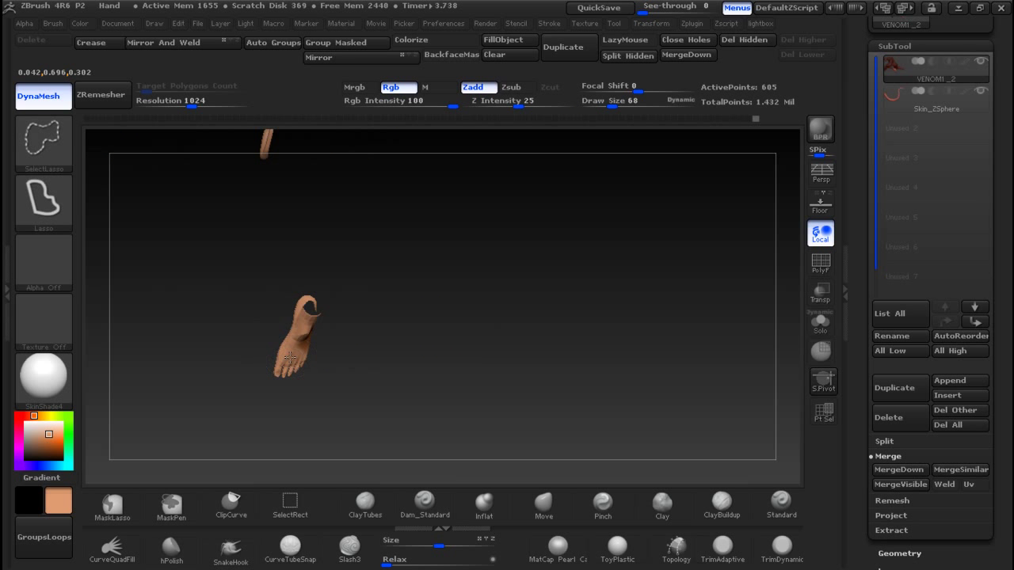
{"action": "left_click", "coordinate": [290, 358], "text": "ctrl+shift"}
{"action": "mouse_move", "coordinate": [317, 356]}
{"action": "left_mouse_down"}
{"action": "mouse_move", "coordinate": [351, 352]}
{"action": "mouse_move", "coordinate": [332, 303]}
{"action": "mouse_move", "coordinate": [282, 291]}
{"action": "left_mouse_up"}
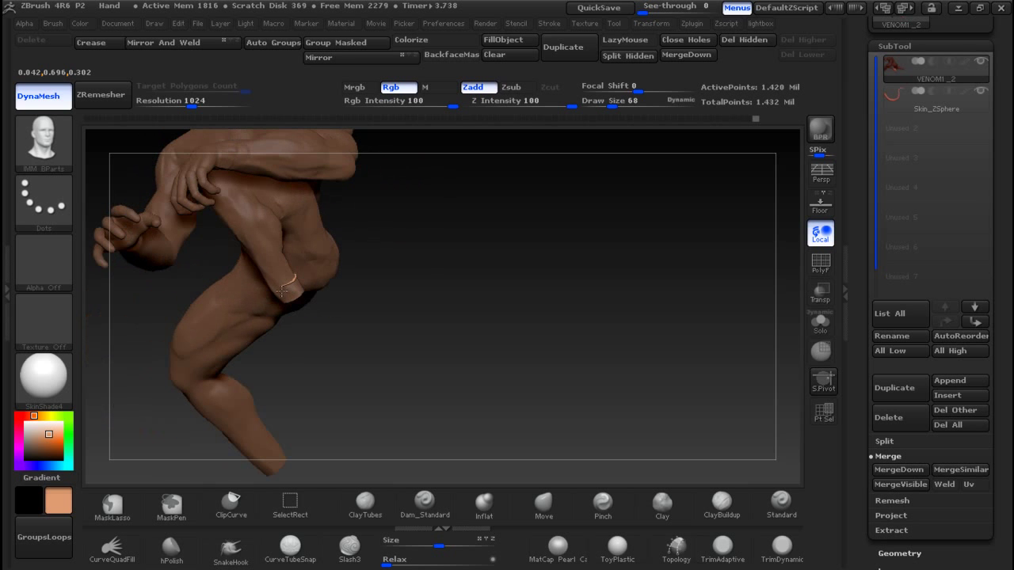
{"action": "left_click", "coordinate": [277, 285], "text": "ctrl+shift"}
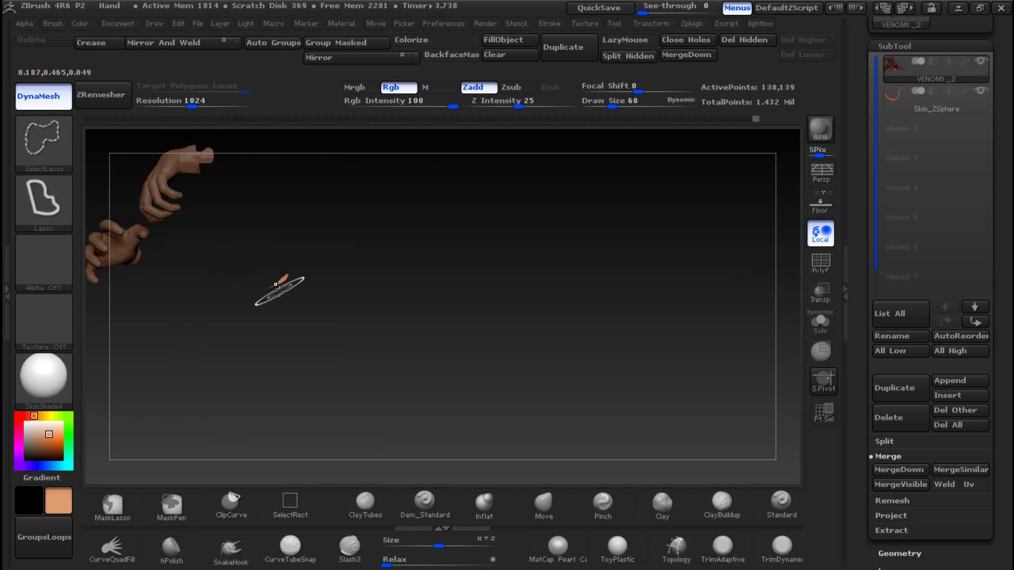
{"action": "left_click", "coordinate": [365, 317], "text": "ctrl+shift"}
{"action": "mouse_move", "coordinate": [384, 360]}
{"action": "left_mouse_down"}
{"action": "mouse_move", "coordinate": [428, 369]}
{"action": "mouse_move", "coordinate": [406, 348]}
{"action": "left_mouse_up"}
{"action": "right_click_drag", "start_coordinate": [378, 296], "coordinate": [406, 467], "text": "ctrl"}
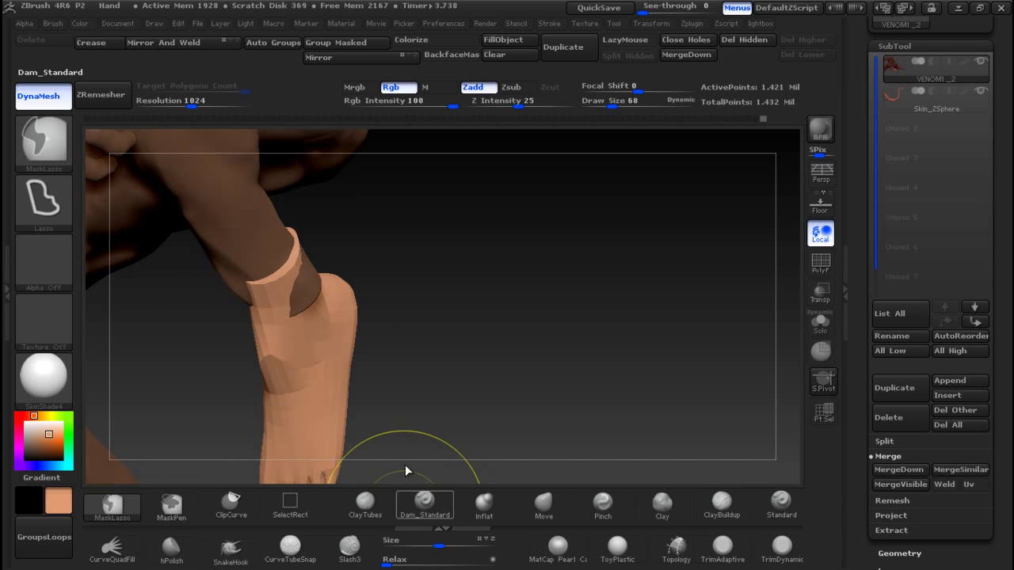
{"action": "left_click", "coordinate": [297, 338], "text": "ctrl+shift"}
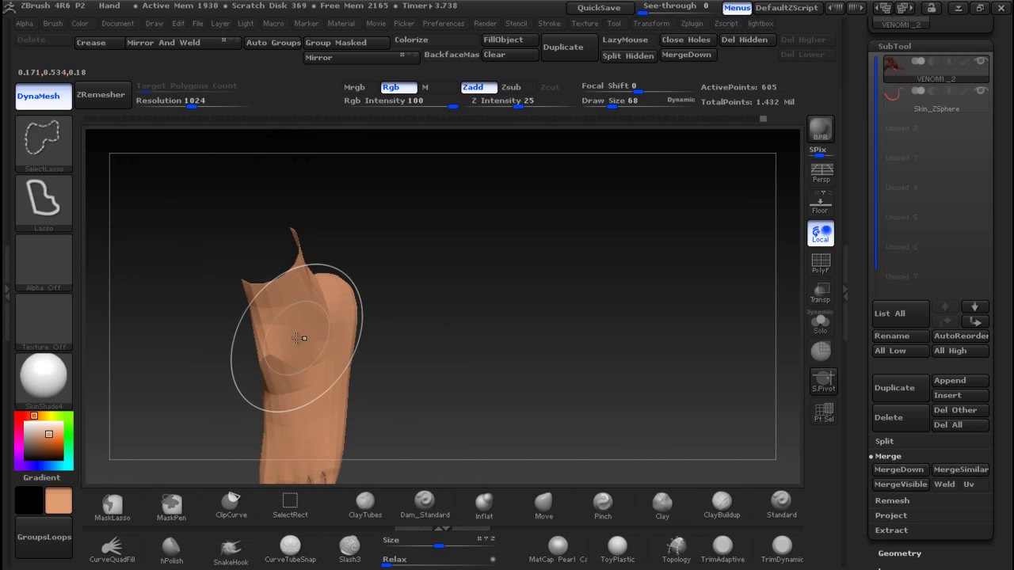
{"action": "left_click", "coordinate": [468, 330], "text": "ctrl+shift"}
Step: Reduce the draw size to 12 and display the polygroup wireframe around the ankle
{"action": "key", "text": "bracketleft"}
{"action": "key", "text": "ctrl"}
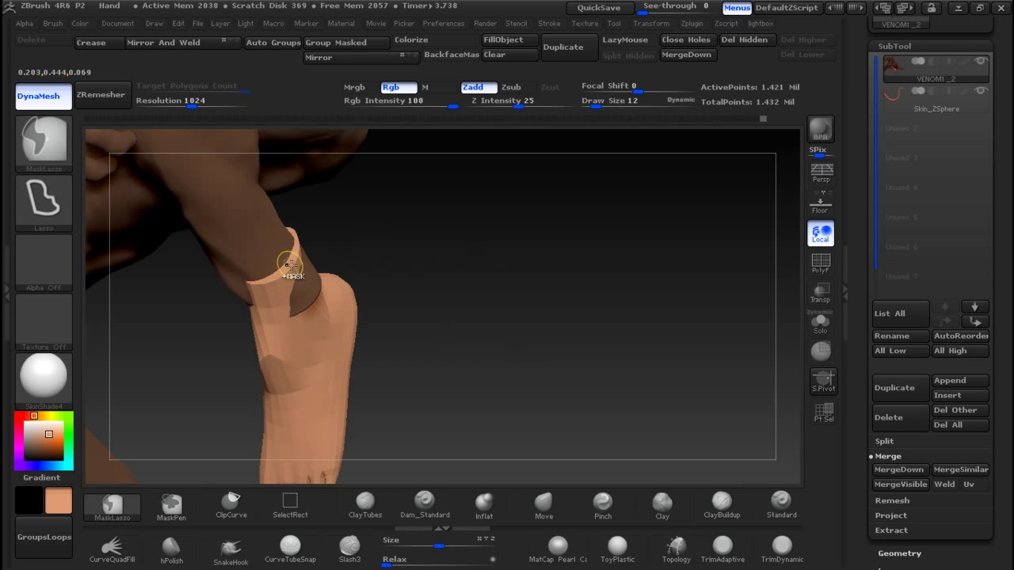
{"action": "key", "text": "shift"}
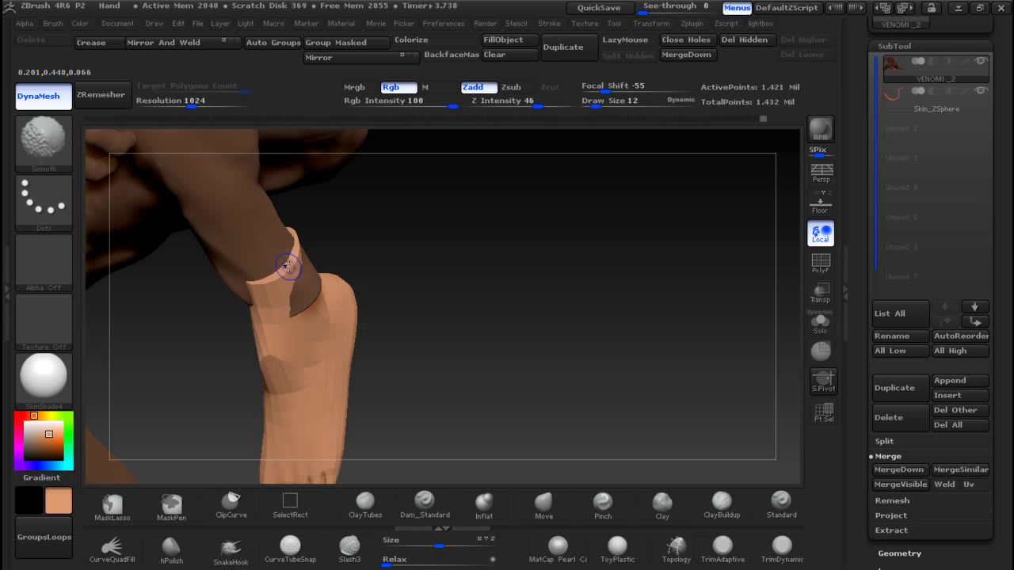
{"action": "left_click", "coordinate": [828, 264]}
{"action": "left_click_drag", "start_coordinate": [547, 285], "coordinate": [500, 262]}
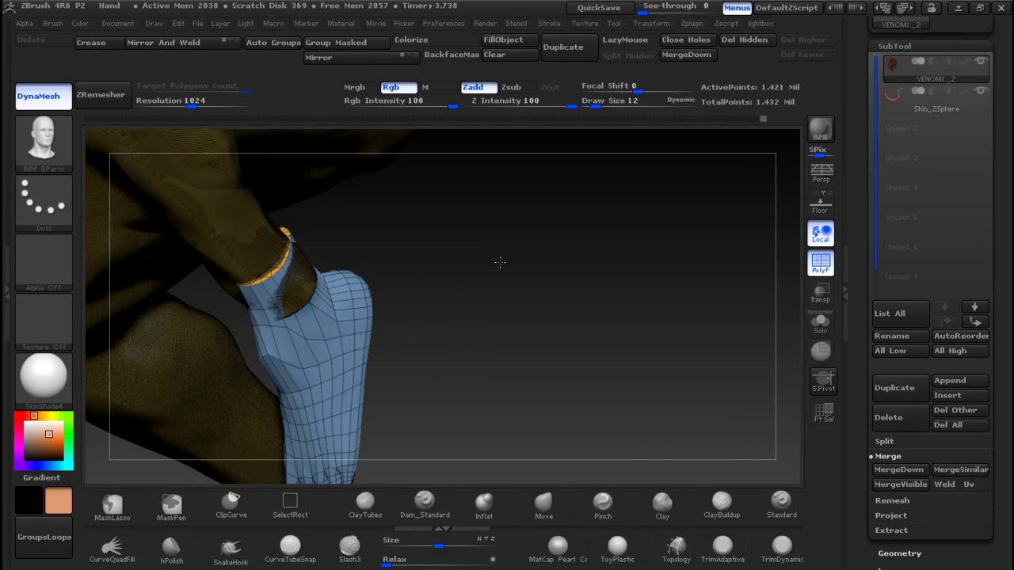
{"action": "mouse_move", "coordinate": [428, 313]}
{"action": "left_mouse_down"}
{"action": "mouse_move", "coordinate": [577, 322]}
{"action": "mouse_move", "coordinate": [679, 310]}
{"action": "mouse_move", "coordinate": [470, 328]}
{"action": "mouse_move", "coordinate": [537, 317]}
{"action": "mouse_move", "coordinate": [496, 324]}
{"action": "mouse_move", "coordinate": [477, 396]}
{"action": "mouse_move", "coordinate": [502, 376]}
{"action": "left_mouse_up"}
Step: Isolate the blue foot polygroup and split the hidden body from it into a separate subtool
{"action": "left_click", "coordinate": [378, 356], "text": "ctrl+shift"}
{"action": "left_click_drag", "start_coordinate": [518, 315], "coordinate": [554, 332]}
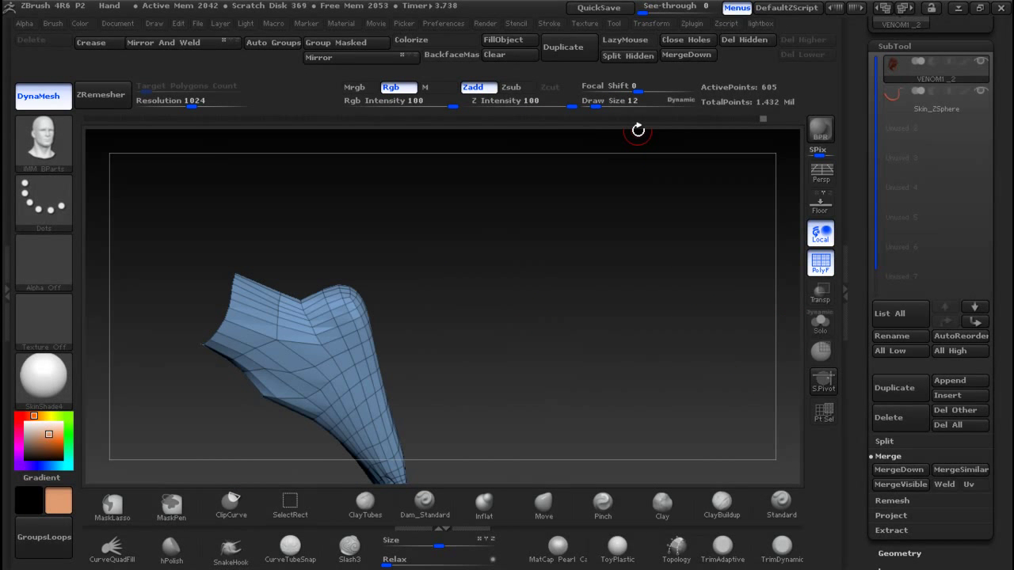
{"action": "left_click", "coordinate": [625, 55]}
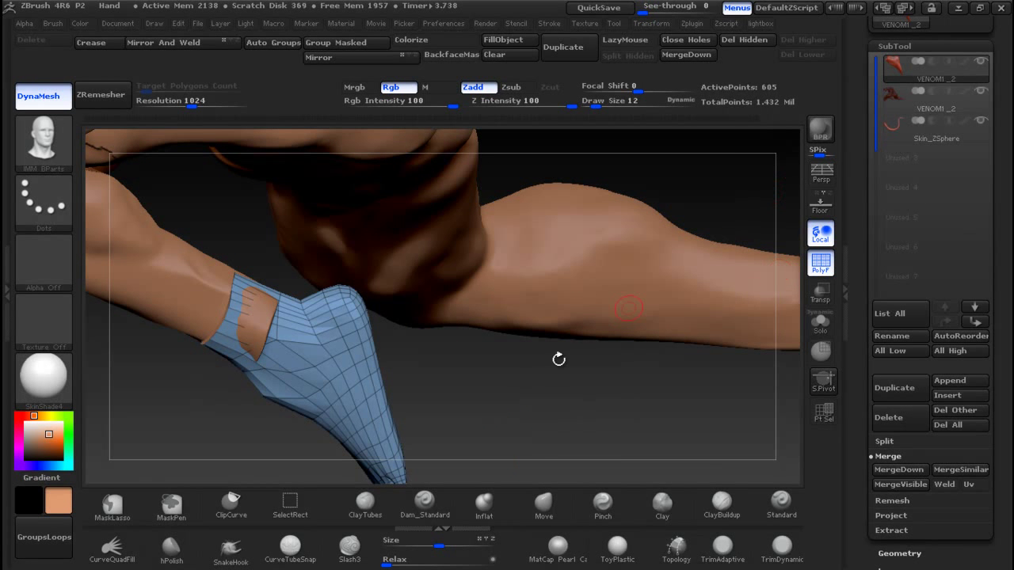
Step: Duplicate the foot subtool and mirror the copy to the opposite side of the body
{"action": "left_click", "coordinate": [908, 396]}
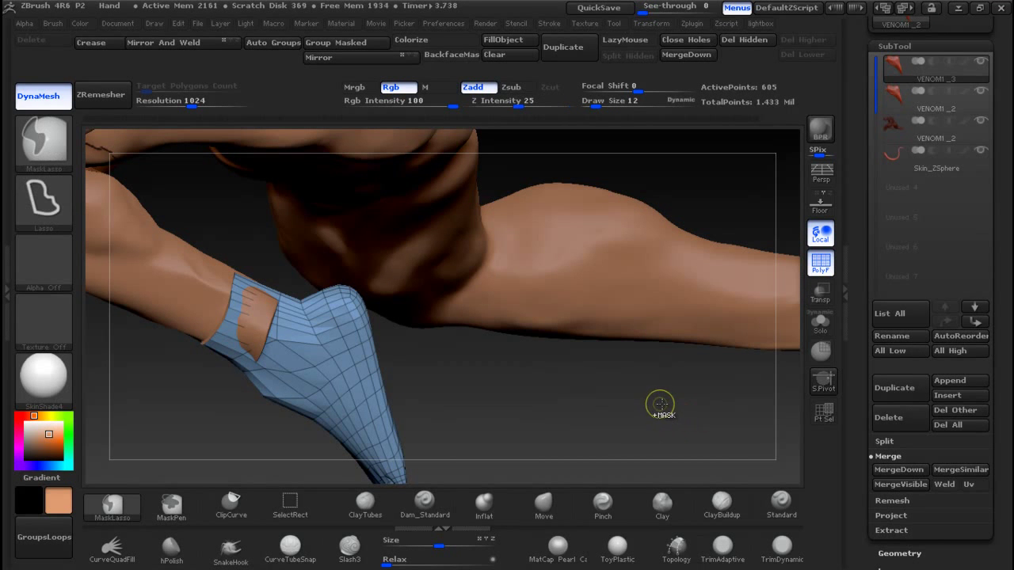
{"action": "key", "text": "f"}
{"action": "left_click", "coordinate": [334, 58]}
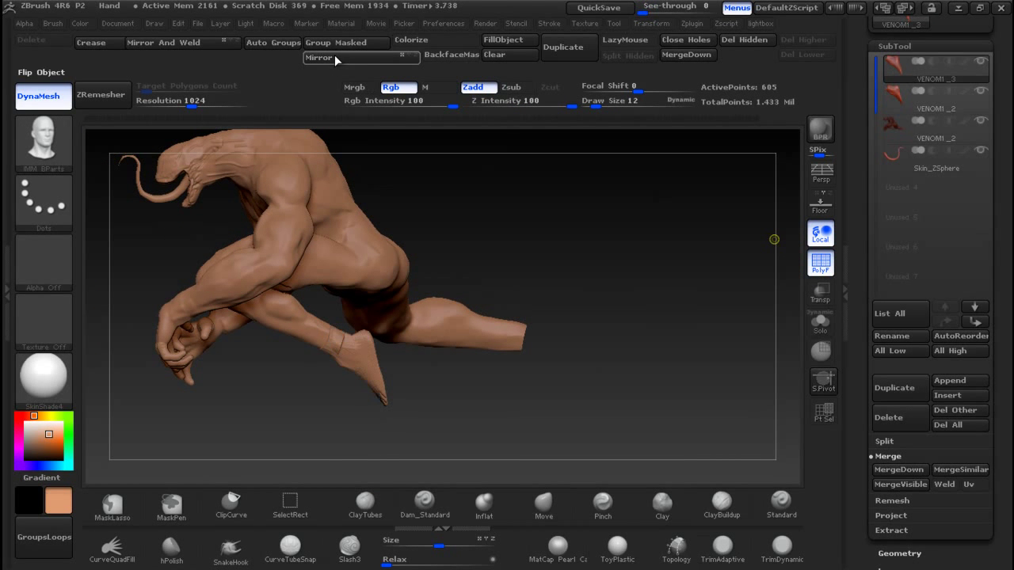
{"action": "left_click_drag", "start_coordinate": [593, 249], "coordinate": [505, 275]}
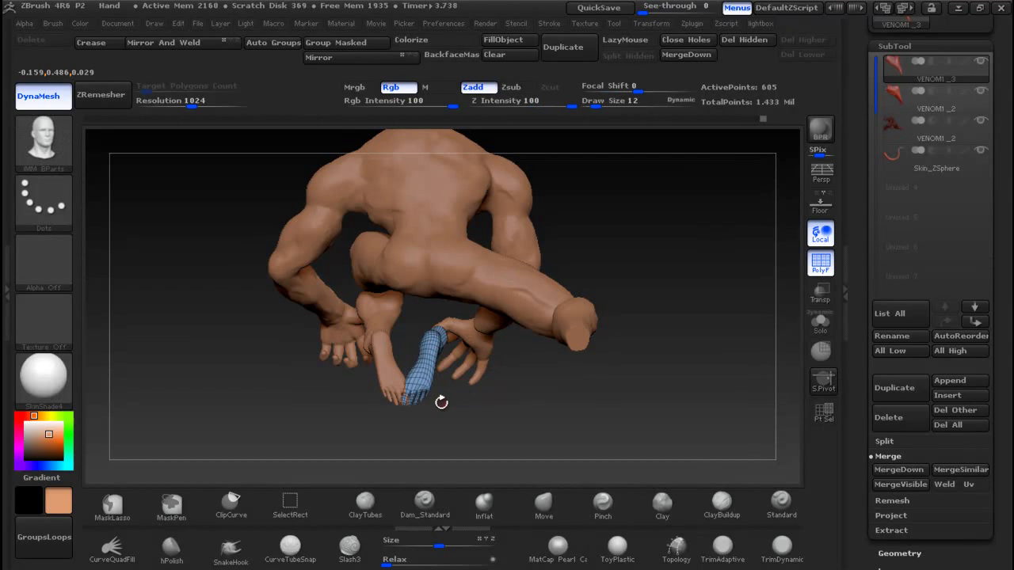
Step: Move the mirrored foot to the open ankle end of the outstretched back leg
{"action": "key", "text": "w"}
{"action": "mouse_move", "coordinate": [430, 331]}
{"action": "left_mouse_down"}
{"action": "mouse_move", "coordinate": [403, 406]}
{"action": "mouse_move", "coordinate": [405, 396]}
{"action": "mouse_move", "coordinate": [564, 360]}
{"action": "left_mouse_up"}
{"action": "left_click_drag", "start_coordinate": [673, 388], "coordinate": [537, 395]}
{"action": "left_click_drag", "start_coordinate": [371, 429], "coordinate": [659, 364], "text": "shift"}
{"action": "left_click_drag", "start_coordinate": [582, 339], "coordinate": [404, 337]}
{"action": "left_click_drag", "start_coordinate": [256, 309], "coordinate": [406, 320]}
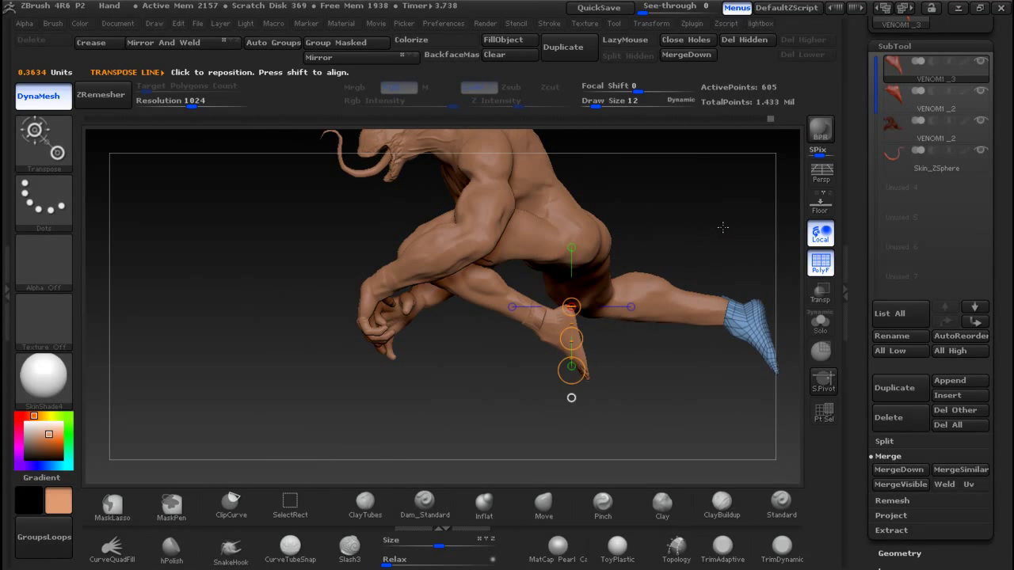
{"action": "left_click_drag", "start_coordinate": [722, 227], "coordinate": [595, 217]}
Step: Switch to Firefox, examine the feet in the Venom reference image, and return to ZBrush
{"action": "key", "text": "alt+Tab"}
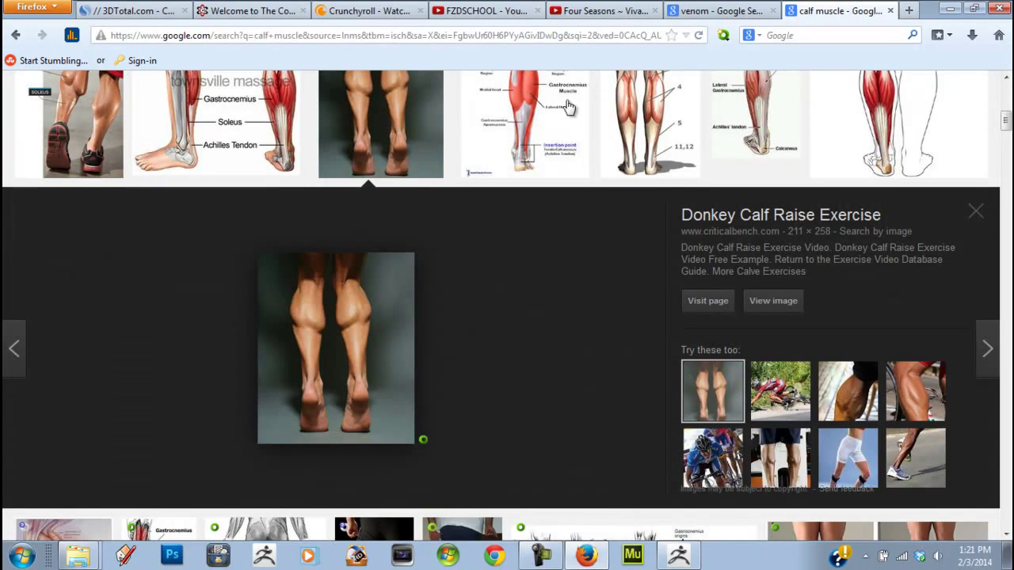
{"action": "left_click", "coordinate": [715, 12]}
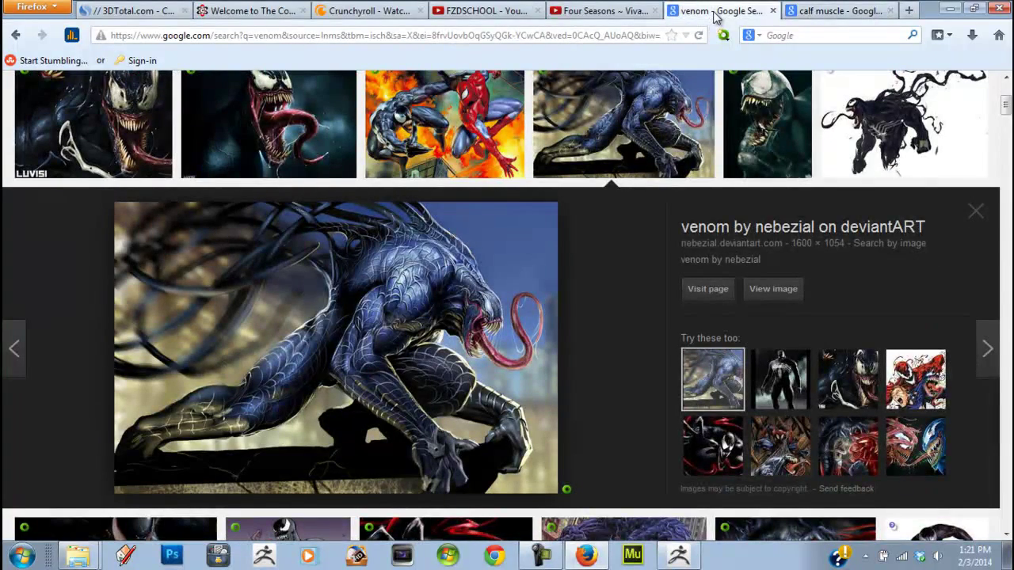
{"action": "key", "text": "alt+Tab"}
Step: Try to swing the mirrored foot outward from the back leg using the front view
{"action": "left_click_drag", "start_coordinate": [719, 324], "coordinate": [633, 326]}
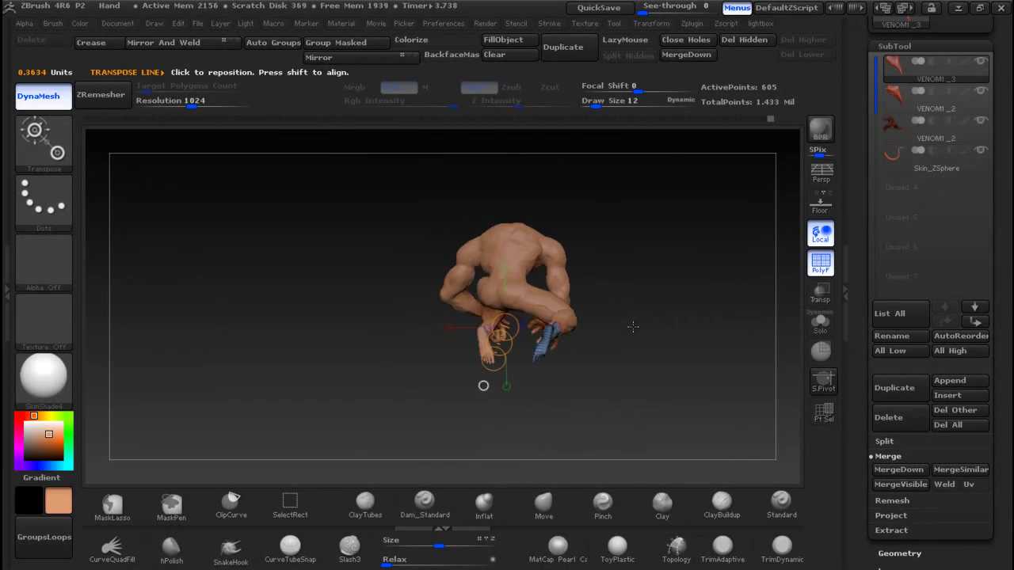
{"action": "mouse_move", "coordinate": [635, 326]}
{"action": "right_mouse_down", "text": "ctrl"}
{"action": "mouse_move", "coordinate": [636, 346]}
{"action": "mouse_move", "coordinate": [658, 356]}
{"action": "right_mouse_up", "text": "ctrl"}
{"action": "left_click_drag", "start_coordinate": [659, 356], "coordinate": [445, 373]}
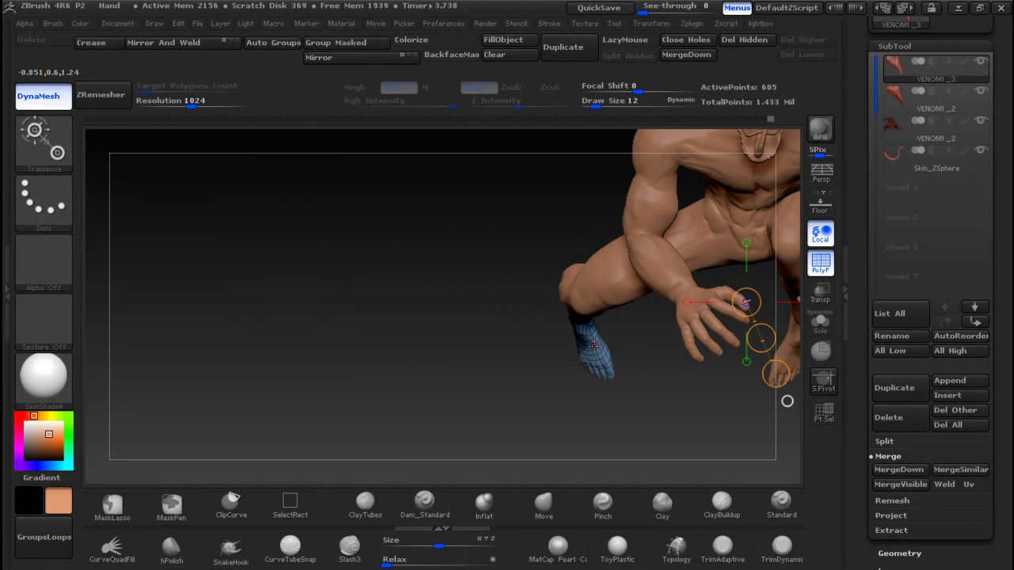
{"action": "left_click_drag", "start_coordinate": [595, 360], "coordinate": [548, 369]}
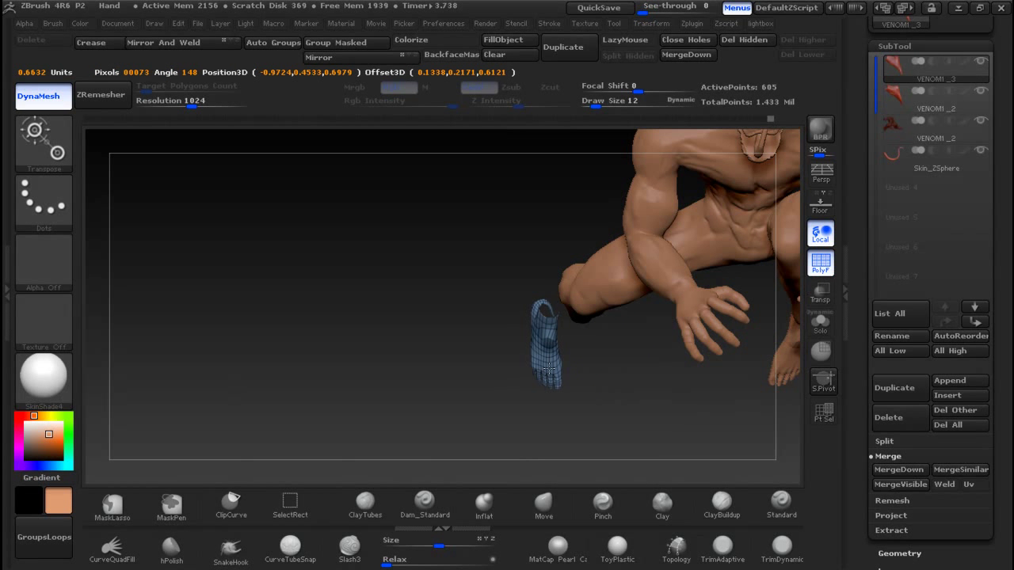
{"action": "key", "text": "ctrl+z"}
Step: Rotate the mirrored foot about its ankle so the toes angle toward the outer side of the back leg
{"action": "left_click_drag", "start_coordinate": [462, 380], "coordinate": [582, 365]}
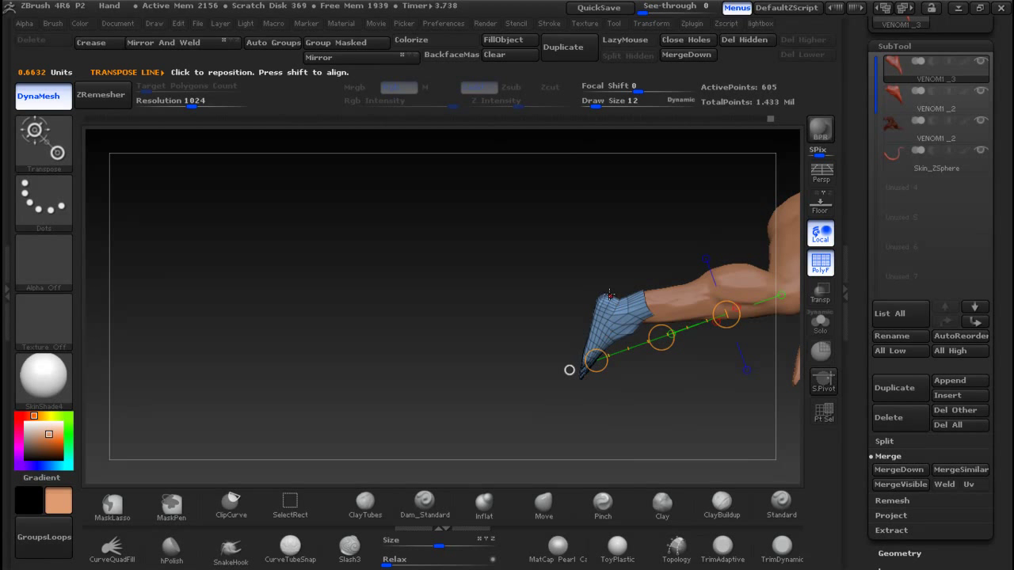
{"action": "left_click_drag", "start_coordinate": [542, 311], "coordinate": [643, 311]}
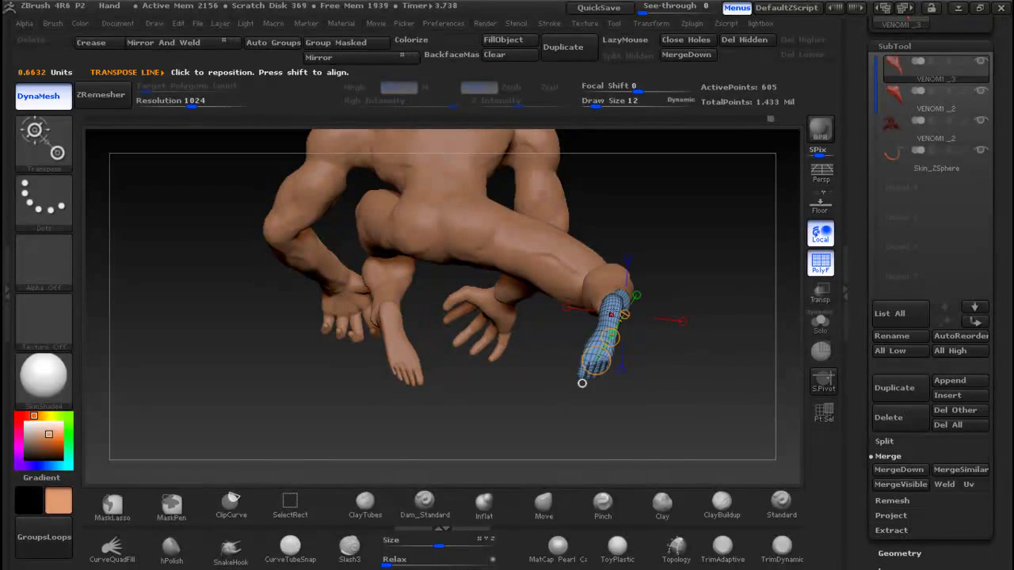
{"action": "left_click_drag", "start_coordinate": [582, 383], "coordinate": [589, 390]}
{"action": "left_click_drag", "start_coordinate": [720, 343], "coordinate": [579, 319]}
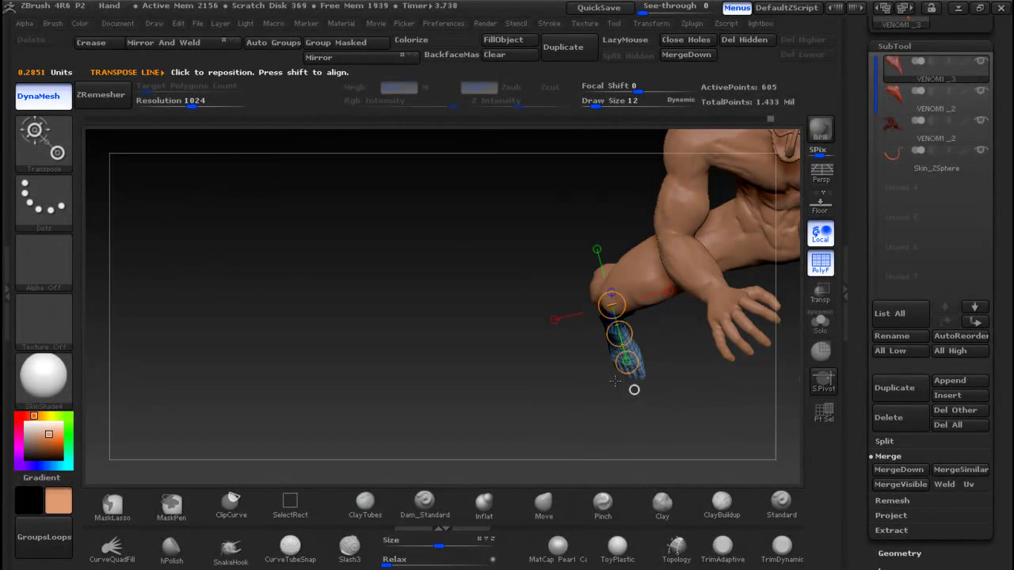
{"action": "left_click_drag", "start_coordinate": [626, 362], "coordinate": [590, 365]}
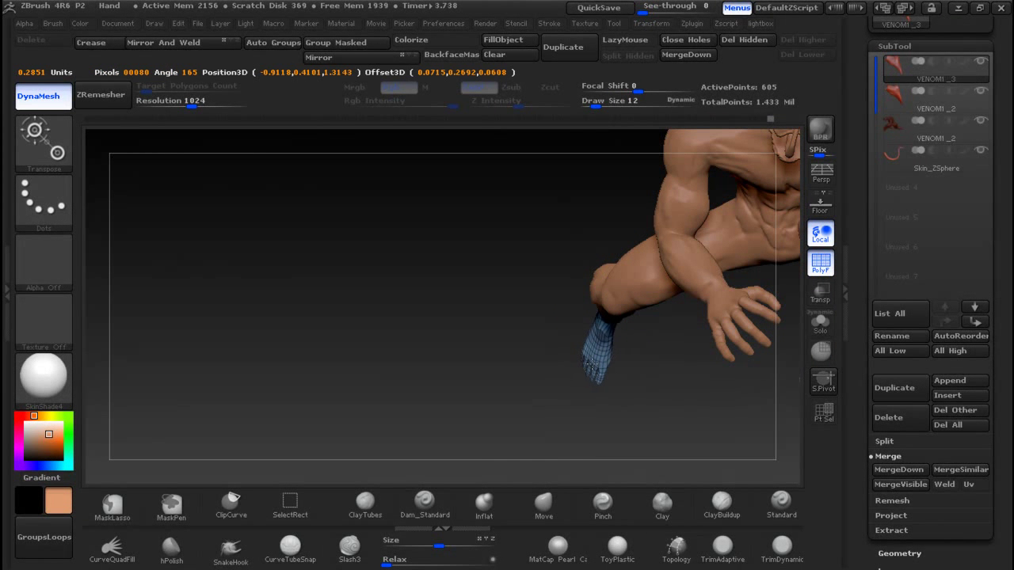
{"action": "left_click_drag", "start_coordinate": [634, 389], "coordinate": [552, 373]}
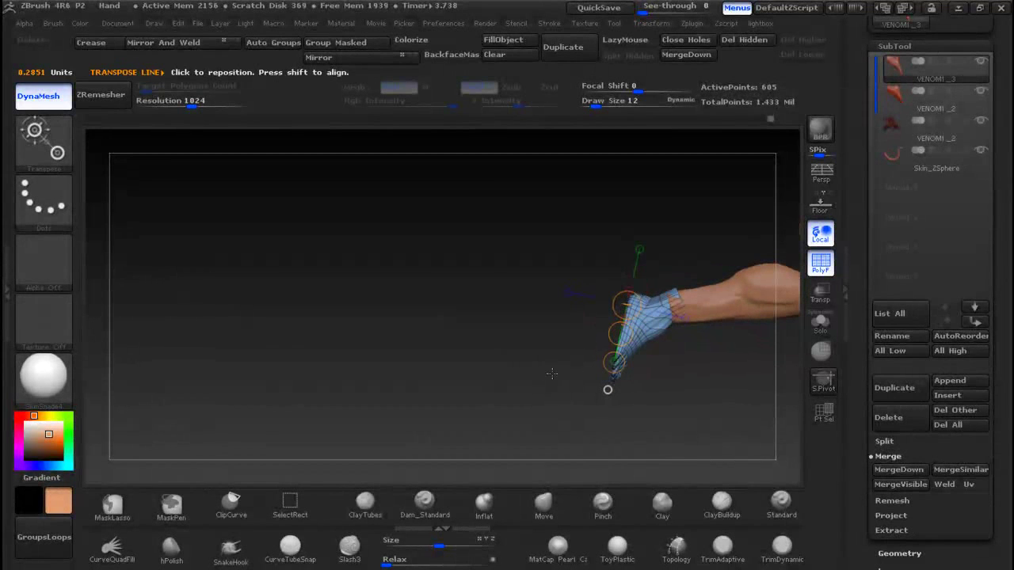
Step: Adjust the mirrored foot so its ankle opening fits against the end of the back leg
{"action": "mouse_move", "coordinate": [683, 301]}
{"action": "left_mouse_down"}
{"action": "mouse_move", "coordinate": [627, 312]}
{"action": "mouse_move", "coordinate": [623, 299]}
{"action": "mouse_move", "coordinate": [661, 313]}
{"action": "left_mouse_up"}
{"action": "left_click_drag", "start_coordinate": [561, 335], "coordinate": [690, 342]}
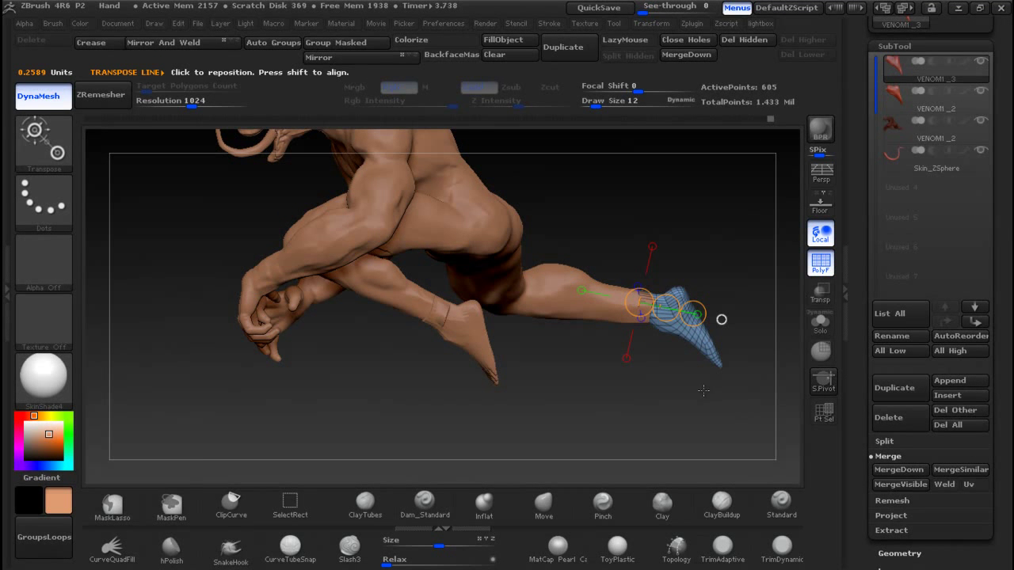
{"action": "left_click_drag", "start_coordinate": [731, 403], "coordinate": [637, 339]}
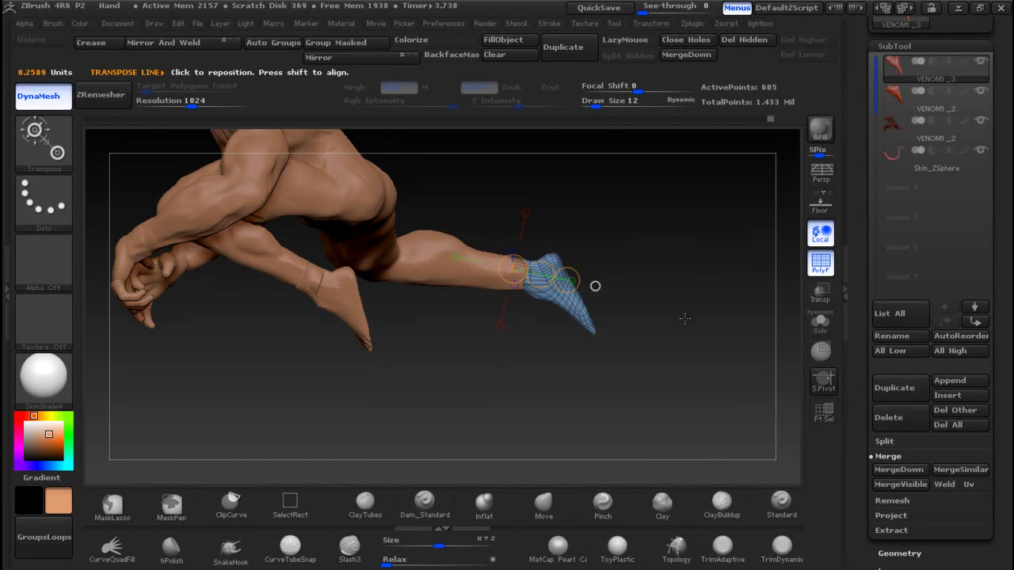
Step: Hide the polygroup wireframe and mask the mirrored foot's heel and midfoot, leaving the toe section unmasked
{"action": "left_click", "coordinate": [823, 267]}
{"action": "right_click_drag", "start_coordinate": [662, 301], "coordinate": [673, 362], "text": "ctrl"}
{"action": "key", "text": "q"}
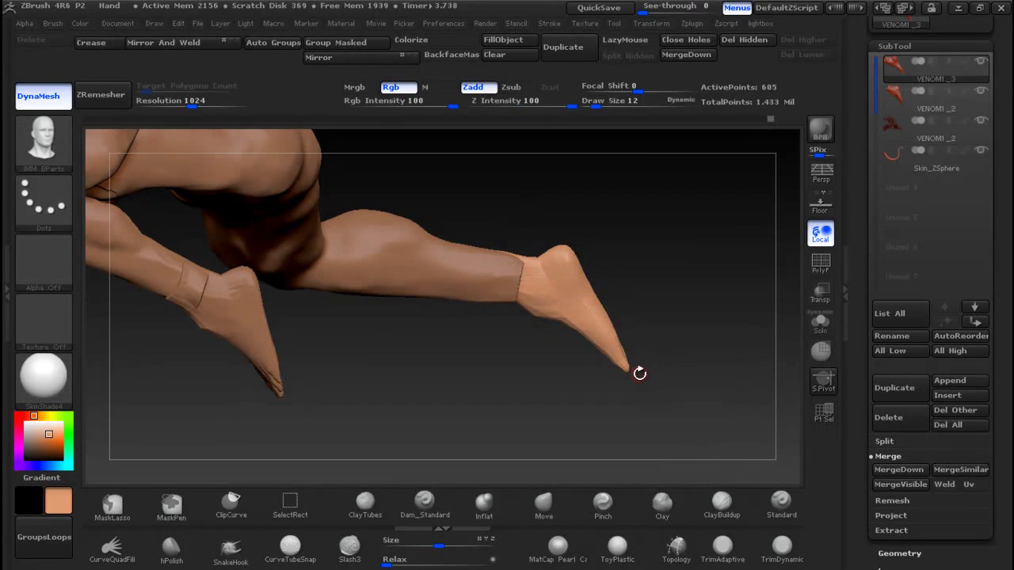
{"action": "mouse_move", "coordinate": [643, 396]}
{"action": "left_mouse_down", "text": "ctrl"}
{"action": "mouse_move", "coordinate": [584, 376]}
{"action": "mouse_move", "coordinate": [624, 312]}
{"action": "mouse_move", "coordinate": [648, 330]}
{"action": "left_mouse_up", "text": "ctrl"}
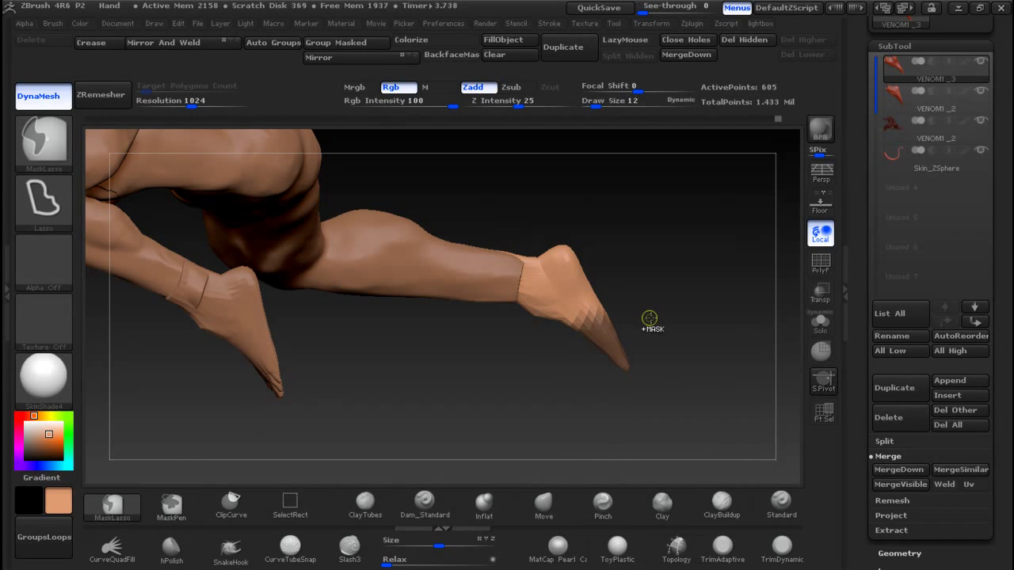
{"action": "left_click", "coordinate": [674, 319], "text": "ctrl"}
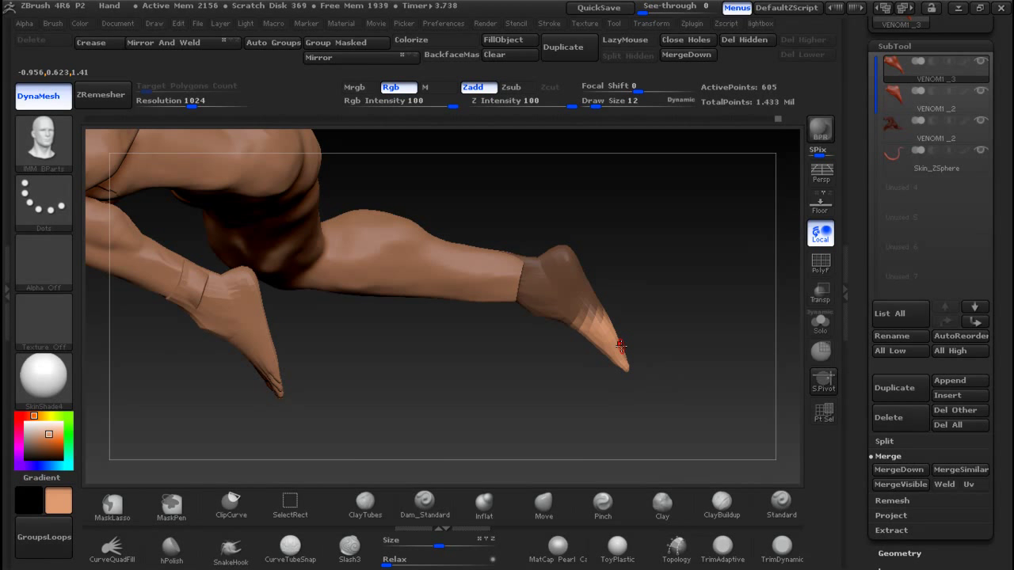
Step: Try to rotate the unmasked toe section of the mirrored foot downward
{"action": "key", "text": "r"}
{"action": "mouse_move", "coordinate": [595, 318]}
{"action": "left_mouse_down"}
{"action": "mouse_move", "coordinate": [637, 381]}
{"action": "mouse_move", "coordinate": [613, 365]}
{"action": "mouse_move", "coordinate": [592, 369]}
{"action": "mouse_move", "coordinate": [636, 367]}
{"action": "mouse_move", "coordinate": [599, 370]}
{"action": "mouse_move", "coordinate": [609, 368]}
{"action": "left_mouse_up"}
{"action": "key", "text": "ctrl+z"}
{"action": "key", "text": "ctrl+z"}
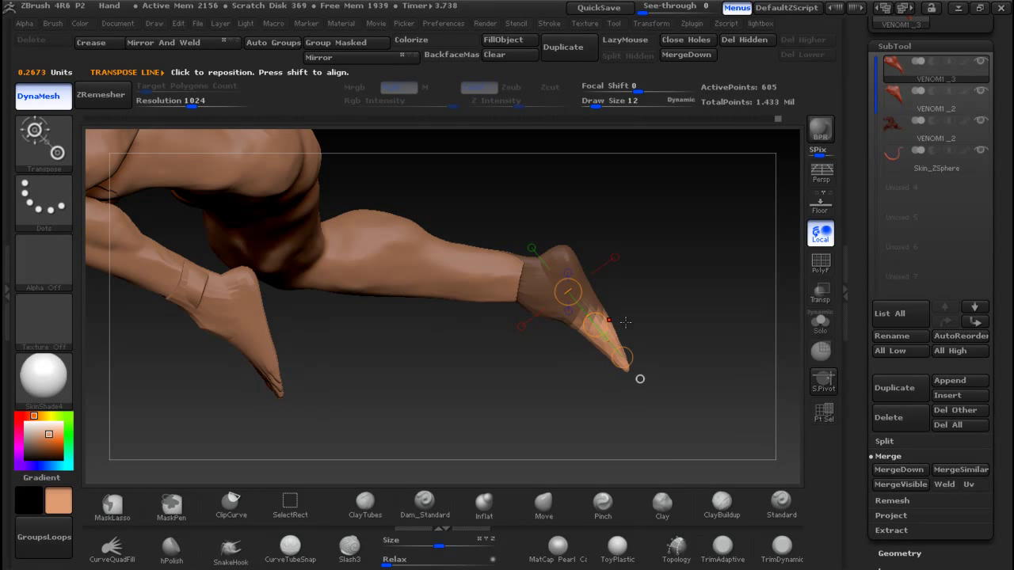
Step: Bend the unmasked toe section of the mirrored foot downward with a transpose rotation pivoting near the mask edge
{"action": "left_click", "coordinate": [574, 323]}
{"action": "left_click_drag", "start_coordinate": [596, 330], "coordinate": [607, 369]}
{"action": "right_click_drag", "start_coordinate": [673, 305], "coordinate": [689, 366], "text": "ctrl"}
{"action": "right_click_drag", "start_coordinate": [618, 235], "coordinate": [431, 119], "text": "alt"}
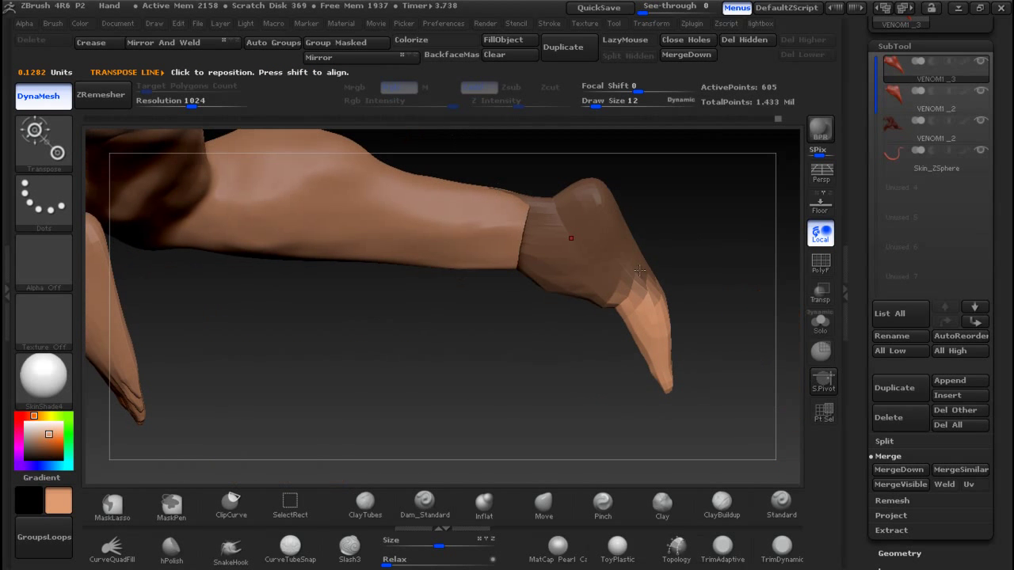
Step: Mask the mirrored foot except its toe tips and lay a transpose rotation line along the toes
{"action": "right_click_drag", "start_coordinate": [778, 352], "coordinate": [737, 317], "text": "alt"}
{"action": "key", "text": "ctrl+a"}
{"action": "mouse_move", "coordinate": [692, 302]}
{"action": "left_mouse_down", "text": "ctrl"}
{"action": "mouse_move", "coordinate": [678, 371]}
{"action": "mouse_move", "coordinate": [567, 321]}
{"action": "mouse_move", "coordinate": [567, 285]}
{"action": "mouse_move", "coordinate": [664, 317]}
{"action": "left_mouse_up", "text": "ctrl"}
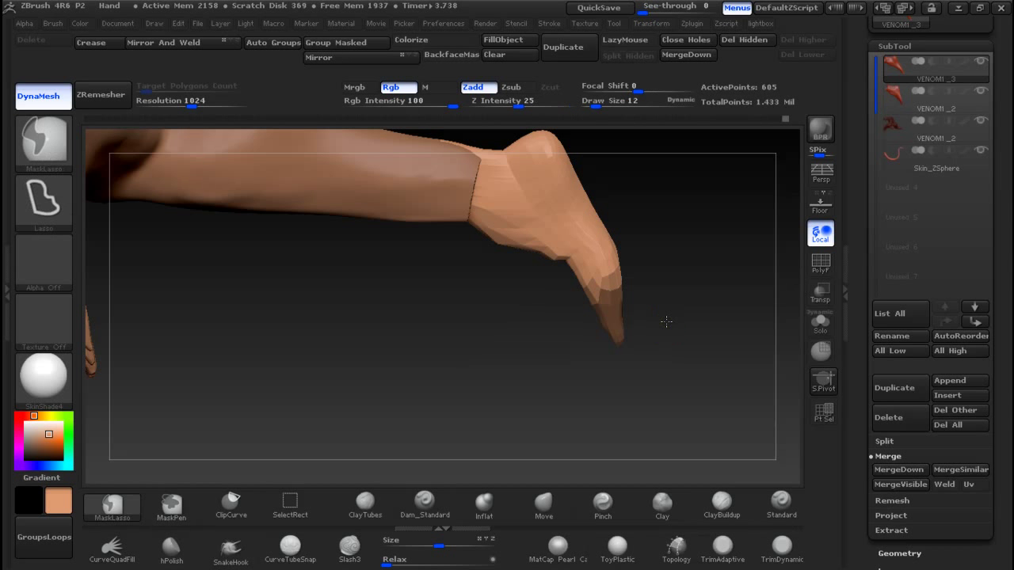
{"action": "left_click", "coordinate": [665, 321], "text": "ctrl"}
{"action": "key", "text": "r"}
{"action": "mouse_move", "coordinate": [601, 289]}
{"action": "left_mouse_down"}
{"action": "mouse_move", "coordinate": [611, 338]}
{"action": "mouse_move", "coordinate": [580, 339]}
{"action": "mouse_move", "coordinate": [597, 344]}
{"action": "mouse_move", "coordinate": [586, 346]}
{"action": "left_mouse_up"}
{"action": "left_click_drag", "start_coordinate": [496, 365], "coordinate": [581, 354]}
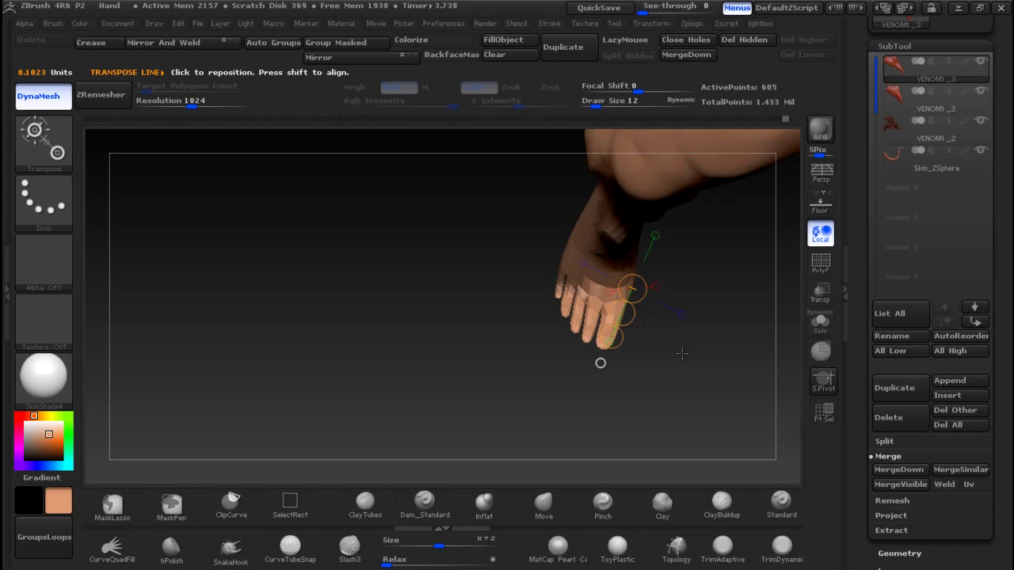
Step: Undo the masking around the mirrored foot's toe tips and return to draw mode
{"action": "left_click_drag", "start_coordinate": [686, 358], "coordinate": [631, 378]}
{"action": "key", "text": "ctrl+z"}
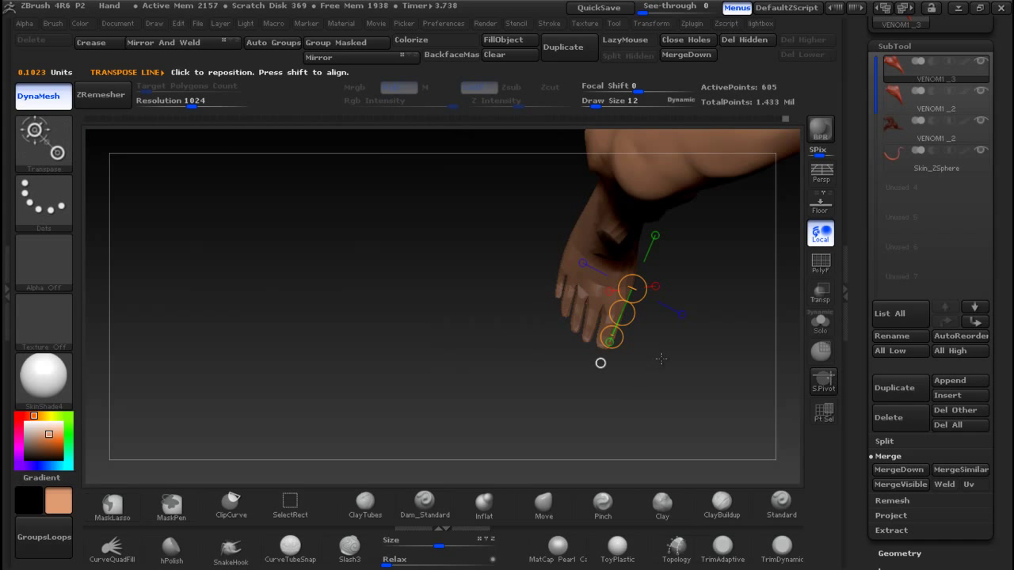
{"action": "key", "text": "ctrl+z"}
{"action": "key", "text": "q"}
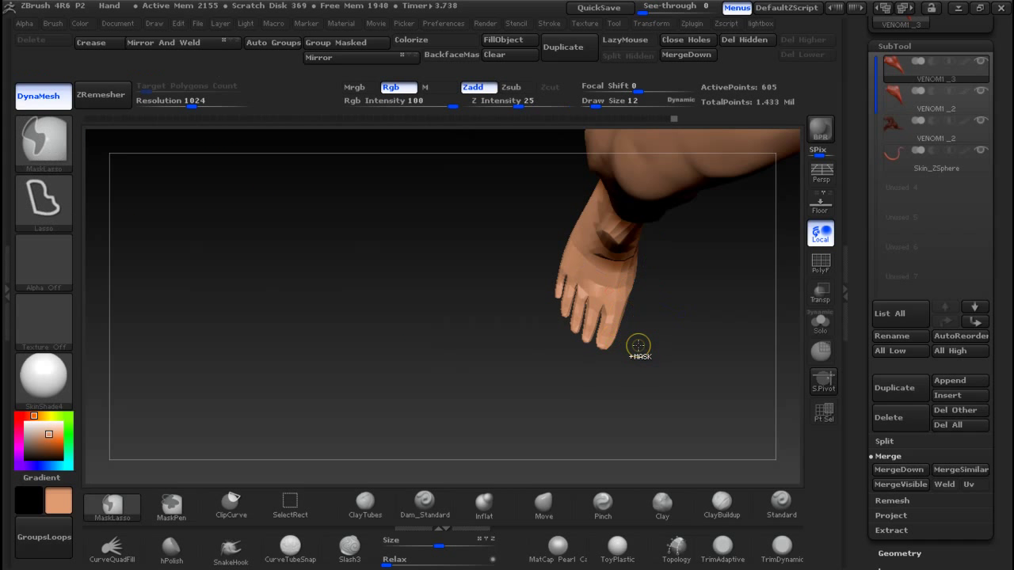
Step: Mask all of the mirrored foot except its toes and shift the toes forward with a transpose move
{"action": "mouse_move", "coordinate": [596, 302]}
{"action": "left_mouse_down", "text": "ctrl"}
{"action": "mouse_move", "coordinate": [535, 277]}
{"action": "mouse_move", "coordinate": [594, 361]}
{"action": "mouse_move", "coordinate": [641, 345]}
{"action": "mouse_move", "coordinate": [589, 332]}
{"action": "mouse_move", "coordinate": [588, 347]}
{"action": "mouse_move", "coordinate": [560, 327]}
{"action": "left_mouse_up", "text": "ctrl"}
{"action": "key", "text": "w"}
{"action": "left_click_drag", "start_coordinate": [697, 340], "coordinate": [555, 337]}
{"action": "left_click_drag", "start_coordinate": [665, 297], "coordinate": [689, 400]}
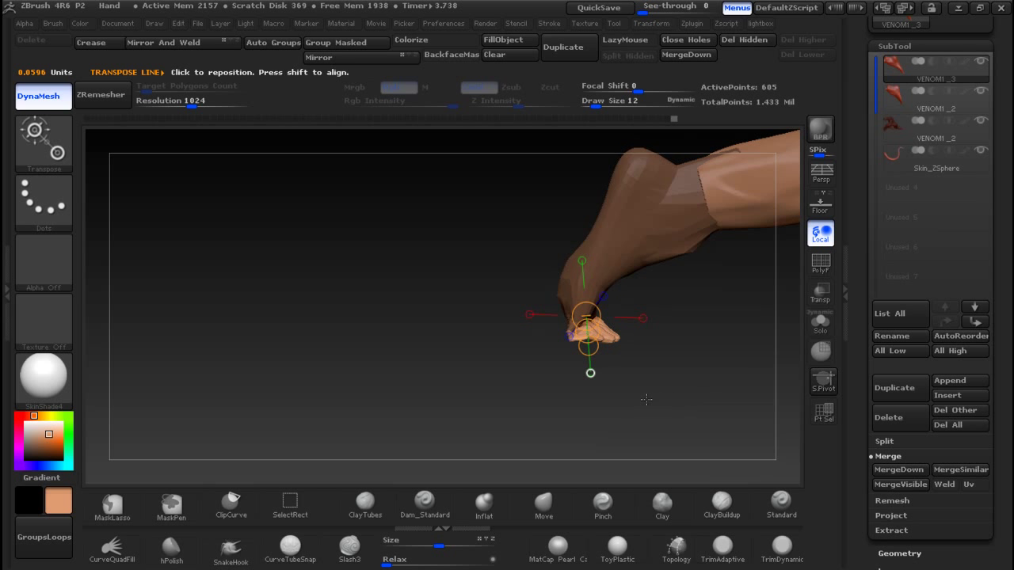
{"action": "left_click_drag", "start_coordinate": [586, 336], "coordinate": [603, 333]}
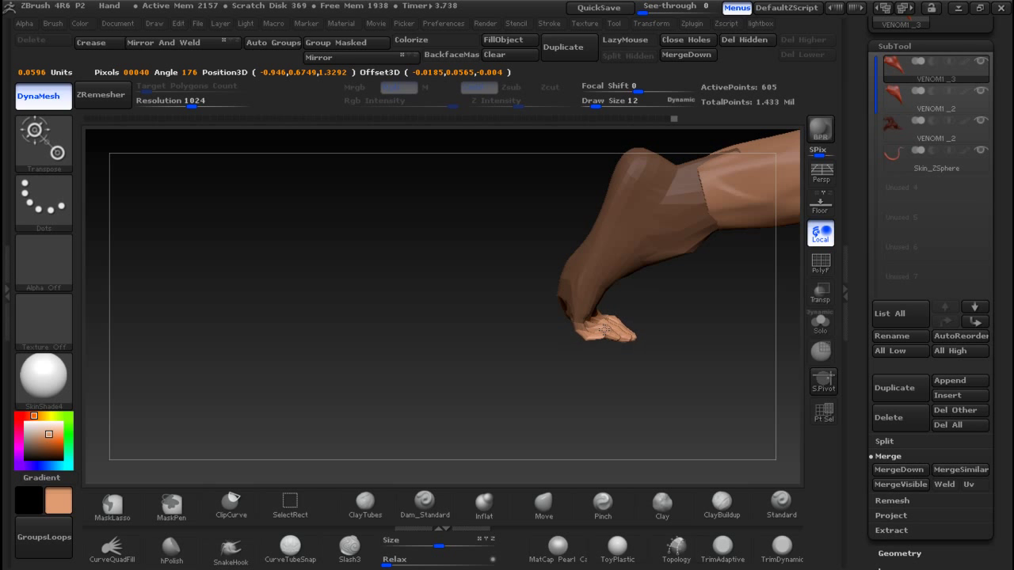
{"action": "mouse_move", "coordinate": [713, 328]}
{"action": "left_mouse_down"}
{"action": "mouse_move", "coordinate": [633, 342]}
{"action": "mouse_move", "coordinate": [727, 302]}
{"action": "mouse_move", "coordinate": [713, 298]}
{"action": "mouse_move", "coordinate": [724, 324]}
{"action": "left_mouse_up"}
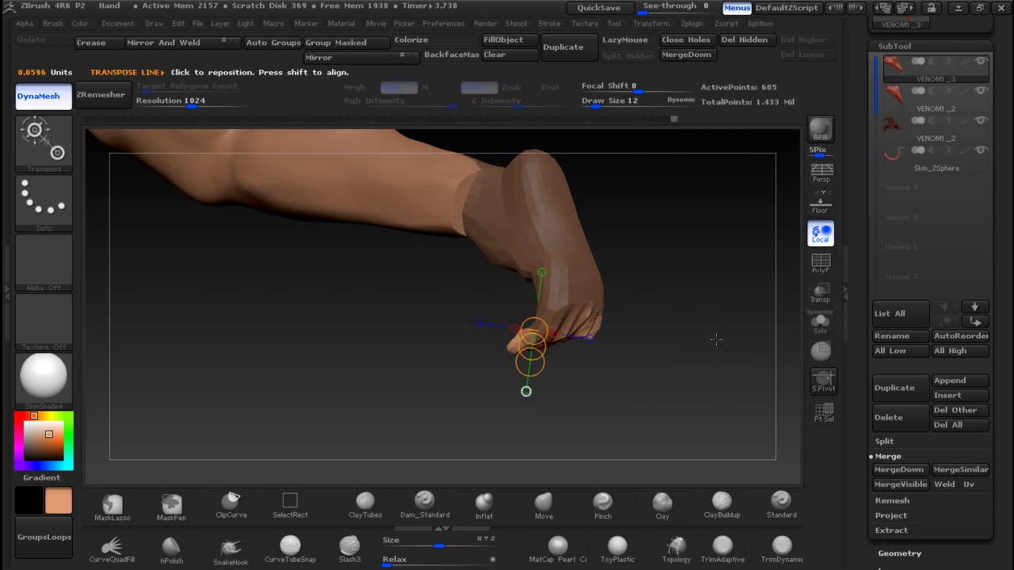
Step: Clear the mirrored foot's mask, check the foot against the whole pose, and return to draw mode
{"action": "key", "text": "f"}
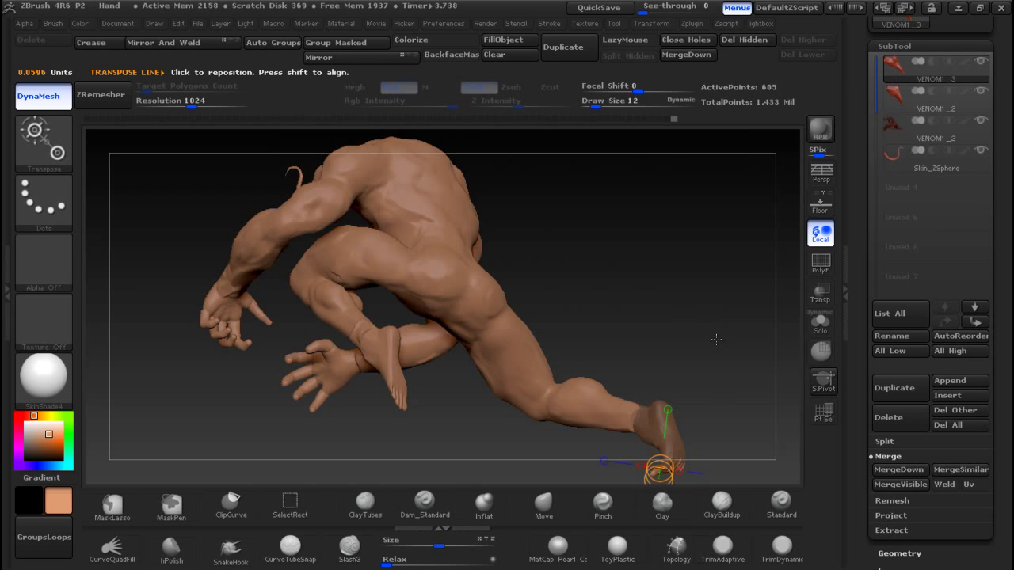
{"action": "key", "text": "ctrl"}
{"action": "left_click_drag", "start_coordinate": [707, 330], "coordinate": [685, 296]}
{"action": "key", "text": "f"}
{"action": "key", "text": "f"}
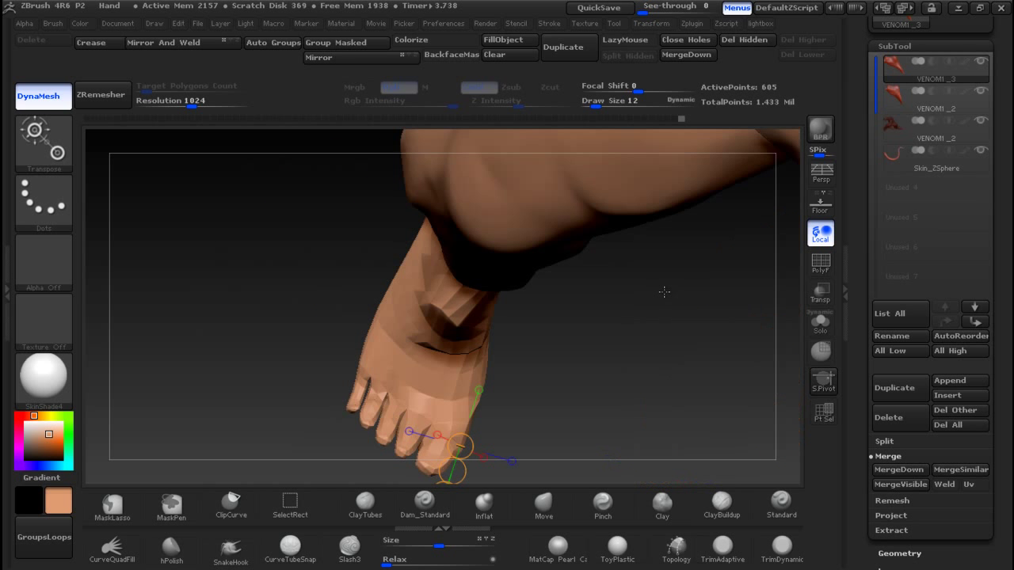
{"action": "right_click_drag", "start_coordinate": [699, 311], "coordinate": [625, 323], "text": "ctrl"}
{"action": "mouse_move", "coordinate": [586, 361]}
{"action": "right_mouse_down"}
{"action": "mouse_move", "coordinate": [755, 332]}
{"action": "mouse_move", "coordinate": [584, 362]}
{"action": "right_mouse_up"}
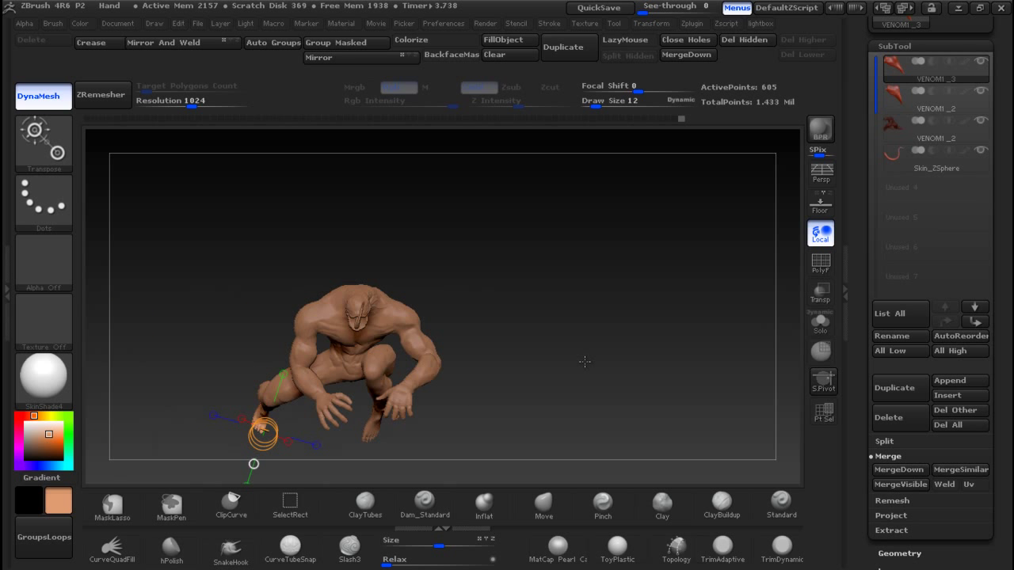
{"action": "key", "text": "q"}
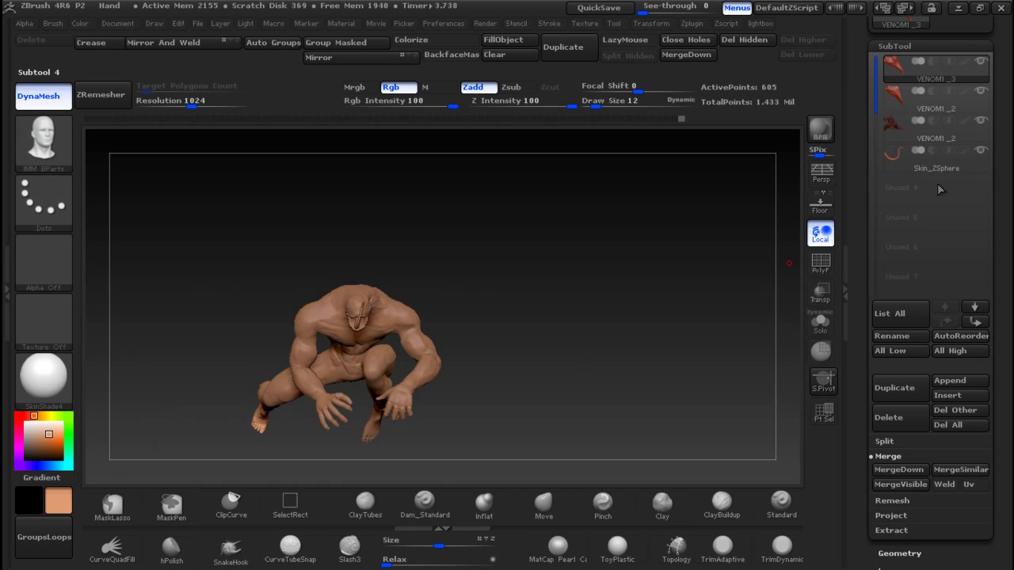
Step: Merge the two foot subtools together, merge them down into the body, and clear the resulting mask
{"action": "left_click", "coordinate": [911, 470]}
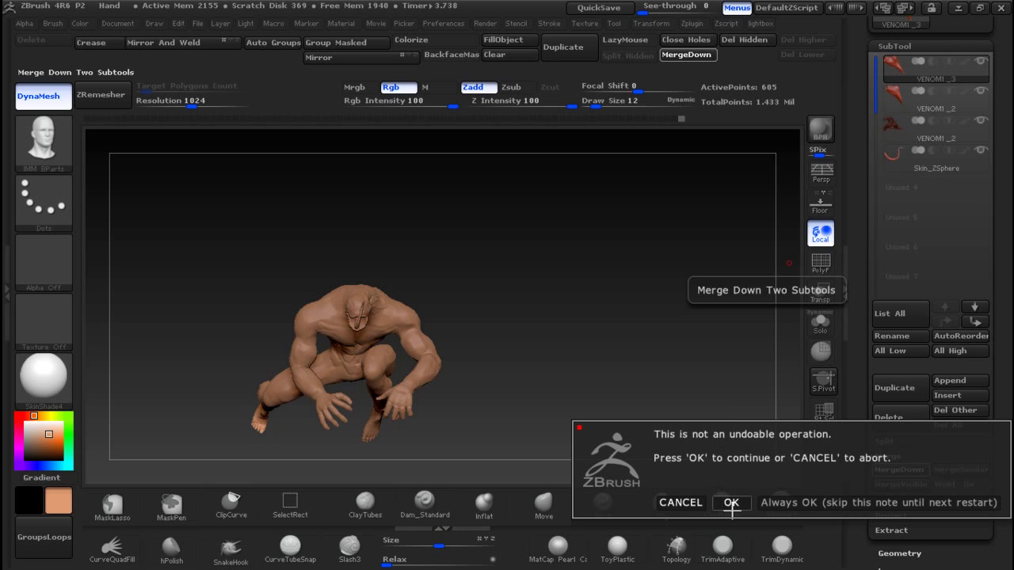
{"action": "left_click", "coordinate": [731, 502]}
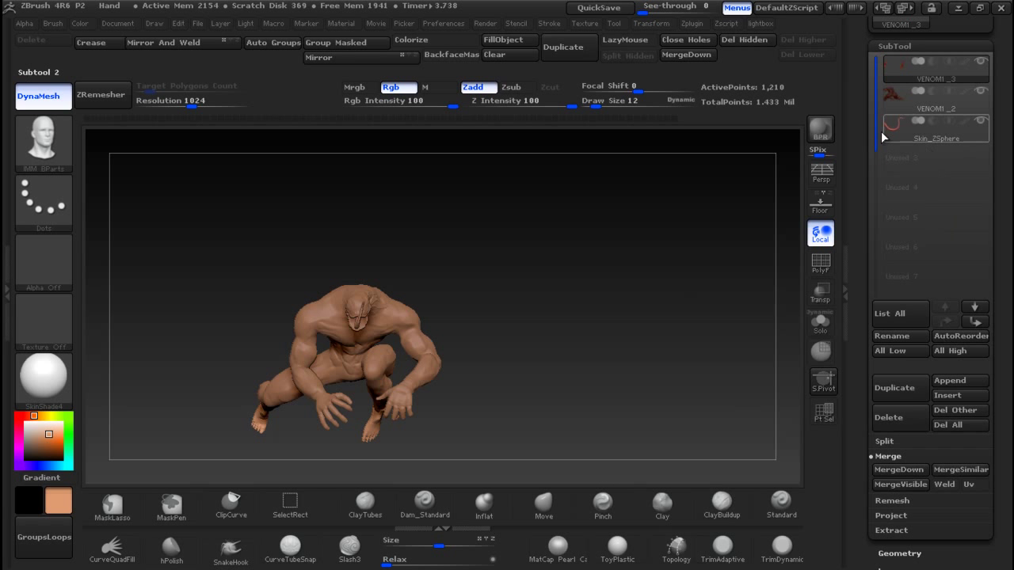
{"action": "left_click", "coordinate": [896, 470]}
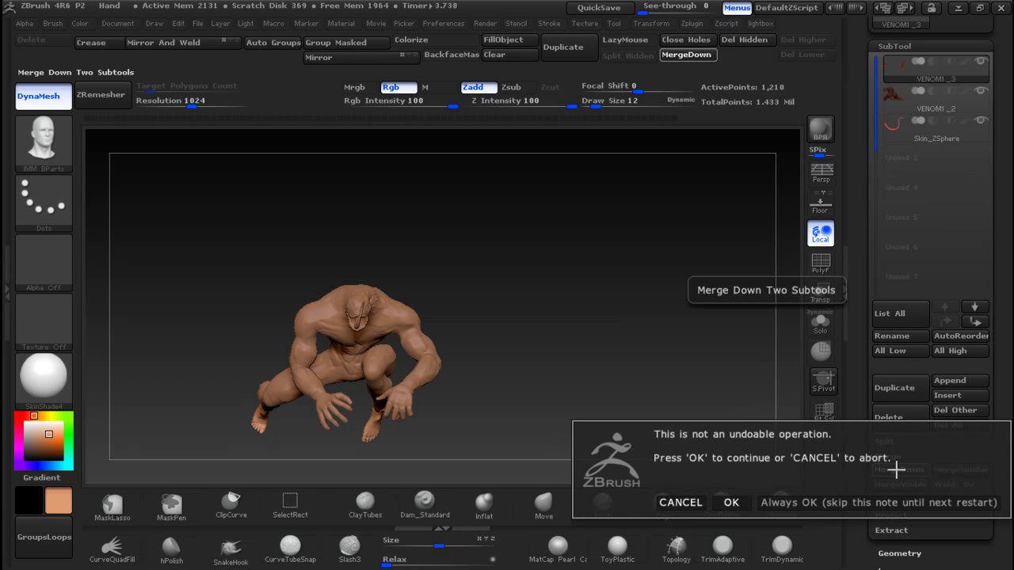
{"action": "left_click", "coordinate": [745, 509]}
{"action": "left_click_drag", "start_coordinate": [538, 350], "coordinate": [600, 362]}
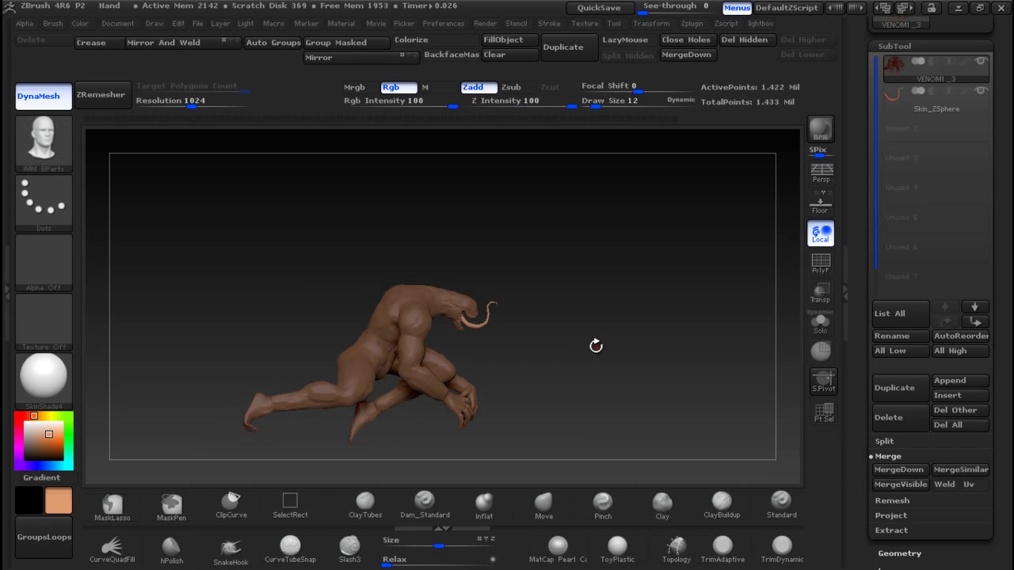
{"action": "left_click", "coordinate": [596, 346], "text": "ctrl"}
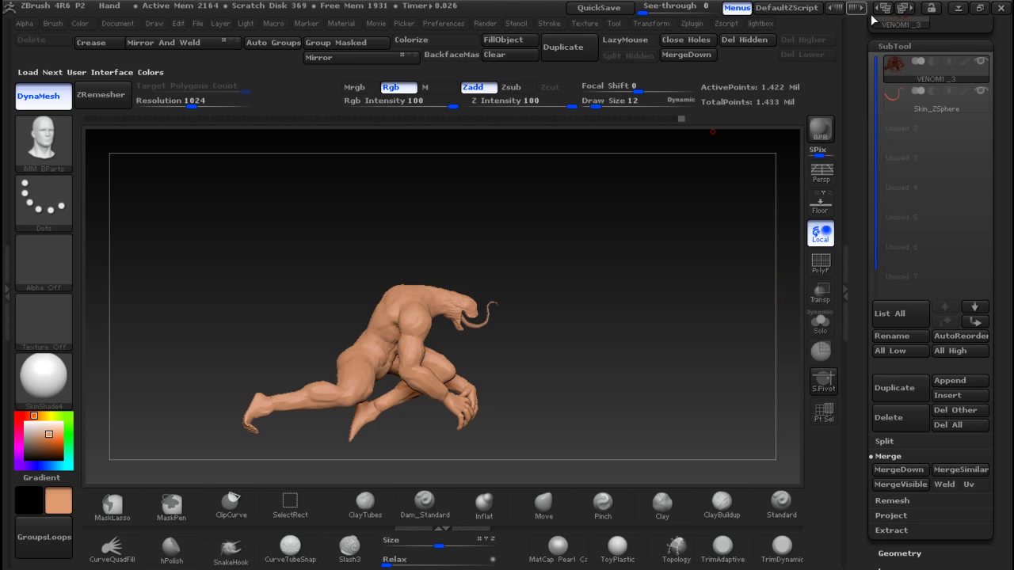
Step: Save the merged Venom model as a tool file
{"action": "left_click_drag", "start_coordinate": [996, 54], "coordinate": [1009, 194]}
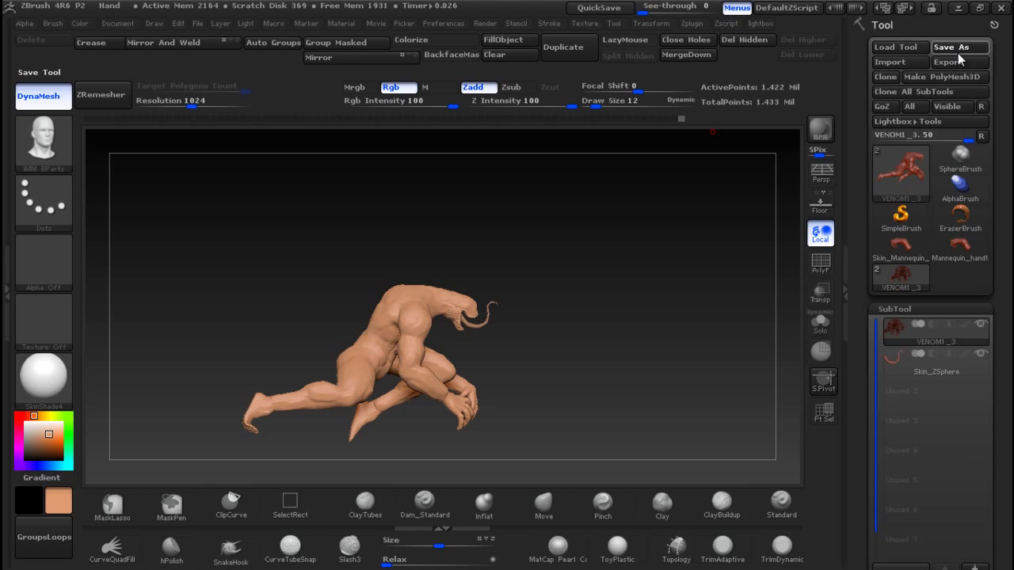
{"action": "left_click", "coordinate": [957, 49]}
{"action": "left_click", "coordinate": [564, 506]}
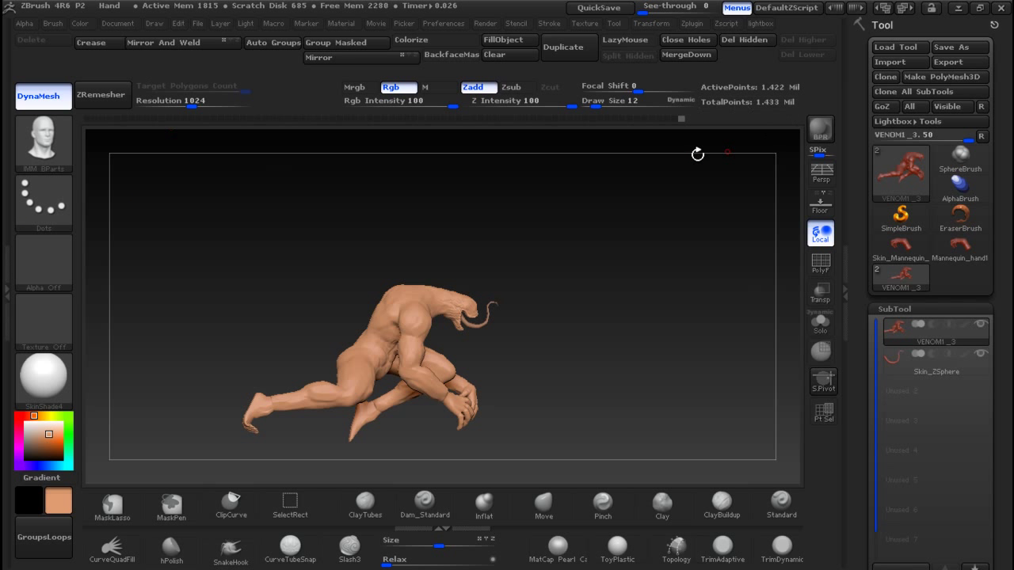
Step: Reshape the toes of the back foot with the Move brush, reducing the draw size from 60 to 24 for finer adjustments
{"action": "key", "text": "4"}
{"action": "mouse_move", "coordinate": [576, 344]}
{"action": "right_mouse_down", "text": "ctrl"}
{"action": "mouse_move", "coordinate": [602, 475]}
{"action": "mouse_move", "coordinate": [373, 378]}
{"action": "mouse_move", "coordinate": [485, 184]}
{"action": "mouse_move", "coordinate": [547, 127]}
{"action": "right_mouse_up", "text": "ctrl"}
{"action": "right_click_drag", "start_coordinate": [549, 309], "coordinate": [559, 411], "text": "ctrl"}
{"action": "mouse_move", "coordinate": [583, 323]}
{"action": "right_mouse_down", "text": "ctrl"}
{"action": "mouse_move", "coordinate": [595, 380]}
{"action": "mouse_move", "coordinate": [568, 403]}
{"action": "mouse_move", "coordinate": [583, 437]}
{"action": "right_mouse_up", "text": "ctrl"}
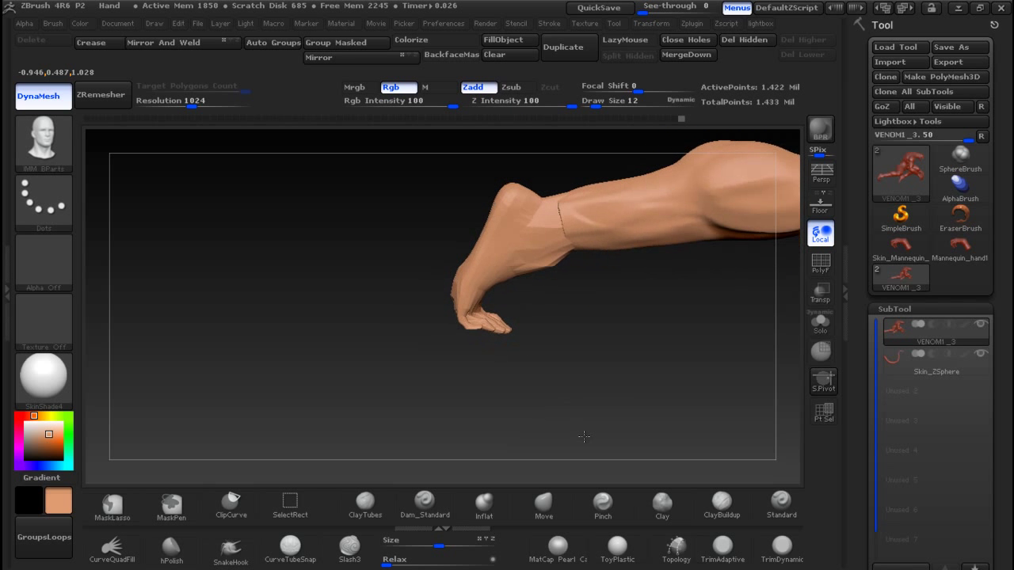
{"action": "left_click", "coordinate": [543, 503]}
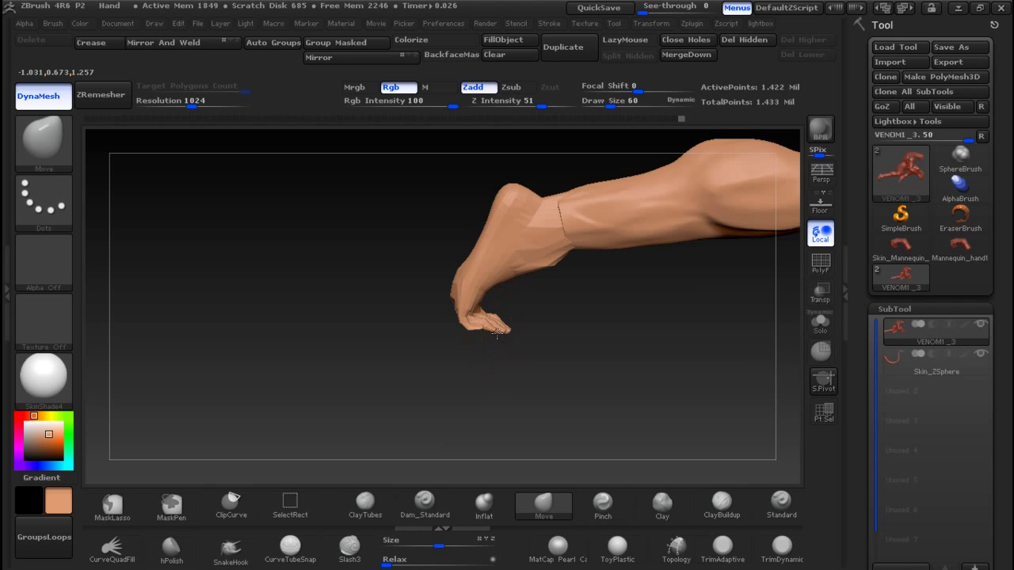
{"action": "left_click_drag", "start_coordinate": [499, 327], "coordinate": [484, 329]}
{"action": "left_click_drag", "start_coordinate": [530, 370], "coordinate": [582, 370]}
{"action": "mouse_move", "coordinate": [495, 357]}
{"action": "left_mouse_down"}
{"action": "mouse_move", "coordinate": [559, 347]}
{"action": "mouse_move", "coordinate": [539, 333]}
{"action": "mouse_move", "coordinate": [548, 315]}
{"action": "left_mouse_up"}
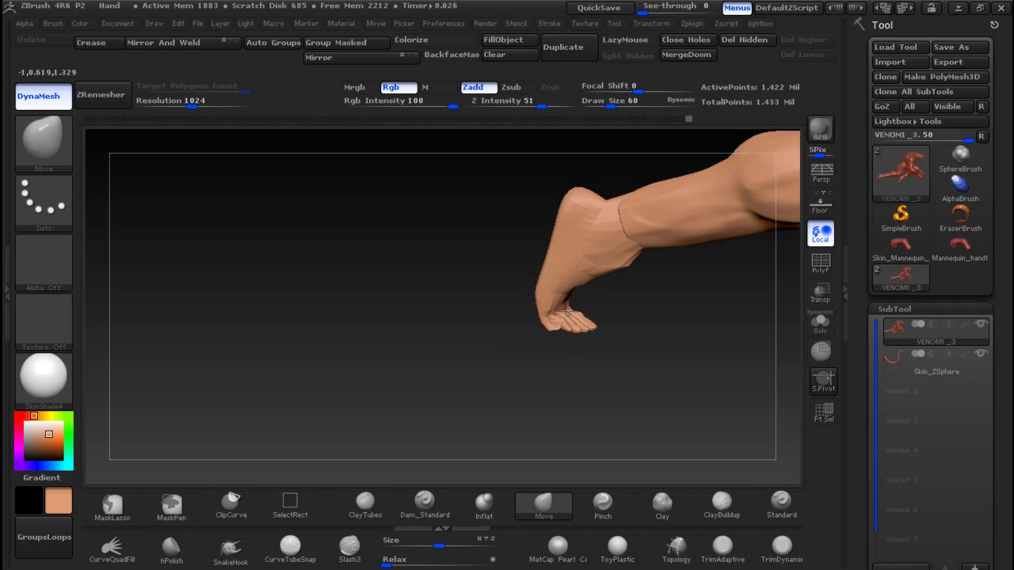
{"action": "mouse_move", "coordinate": [554, 372]}
{"action": "left_mouse_down"}
{"action": "mouse_move", "coordinate": [546, 369]}
{"action": "mouse_move", "coordinate": [567, 319]}
{"action": "mouse_move", "coordinate": [597, 324]}
{"action": "mouse_move", "coordinate": [577, 332]}
{"action": "mouse_move", "coordinate": [581, 362]}
{"action": "mouse_move", "coordinate": [538, 346]}
{"action": "mouse_move", "coordinate": [536, 362]}
{"action": "left_mouse_up"}
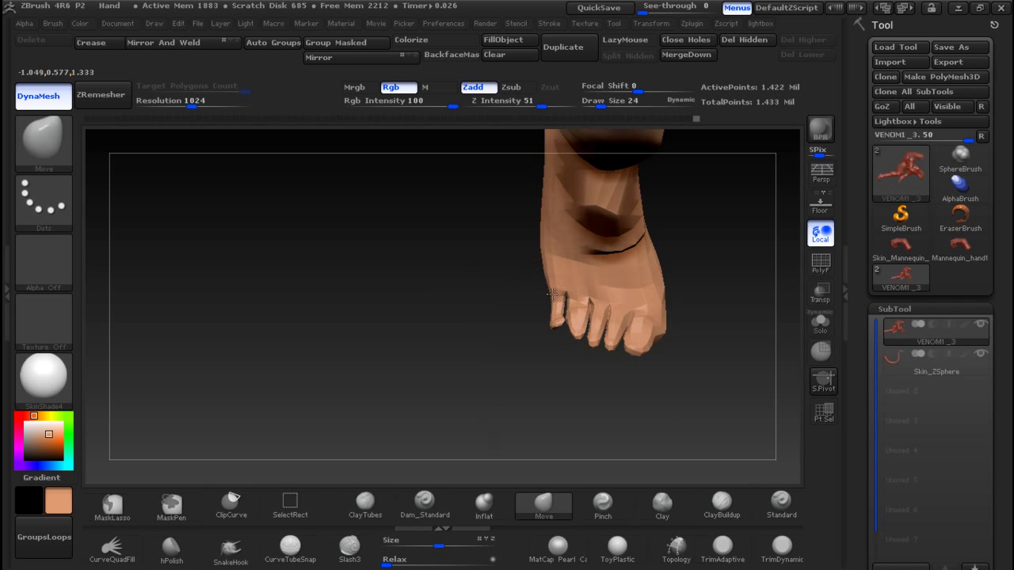
{"action": "mouse_move", "coordinate": [488, 325]}
{"action": "left_mouse_down"}
{"action": "mouse_move", "coordinate": [566, 328]}
{"action": "mouse_move", "coordinate": [554, 339]}
{"action": "mouse_move", "coordinate": [520, 332]}
{"action": "left_mouse_up"}
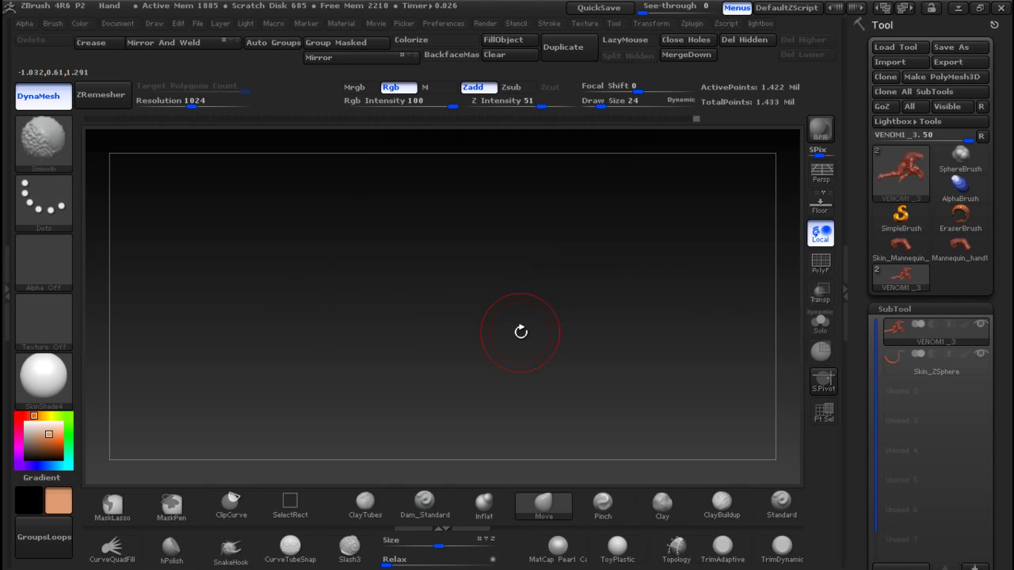
Step: Change the model's display color to near white and apply the MatCap White C material
{"action": "key", "text": "f"}
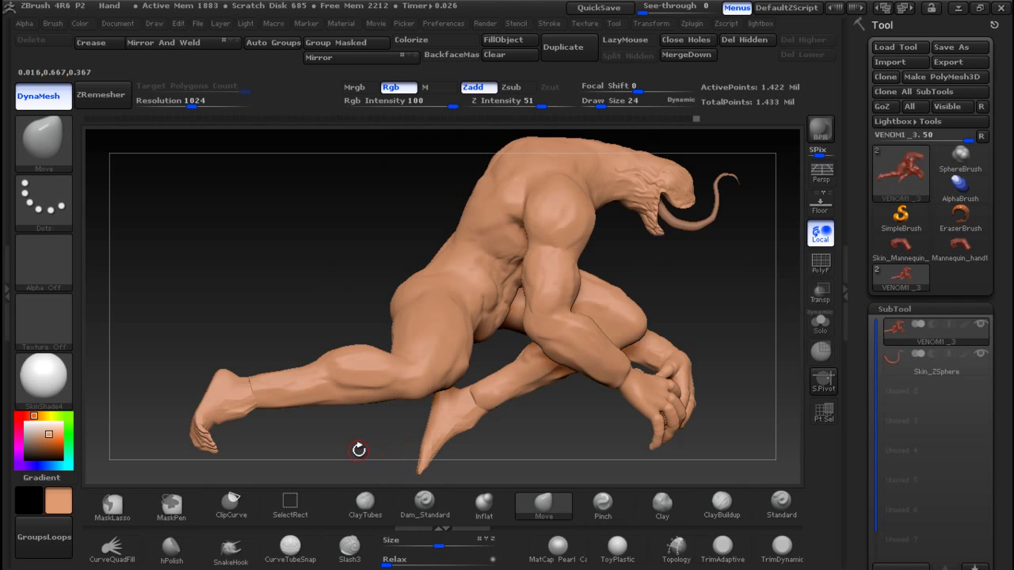
{"action": "left_click_drag", "start_coordinate": [355, 441], "coordinate": [250, 473]}
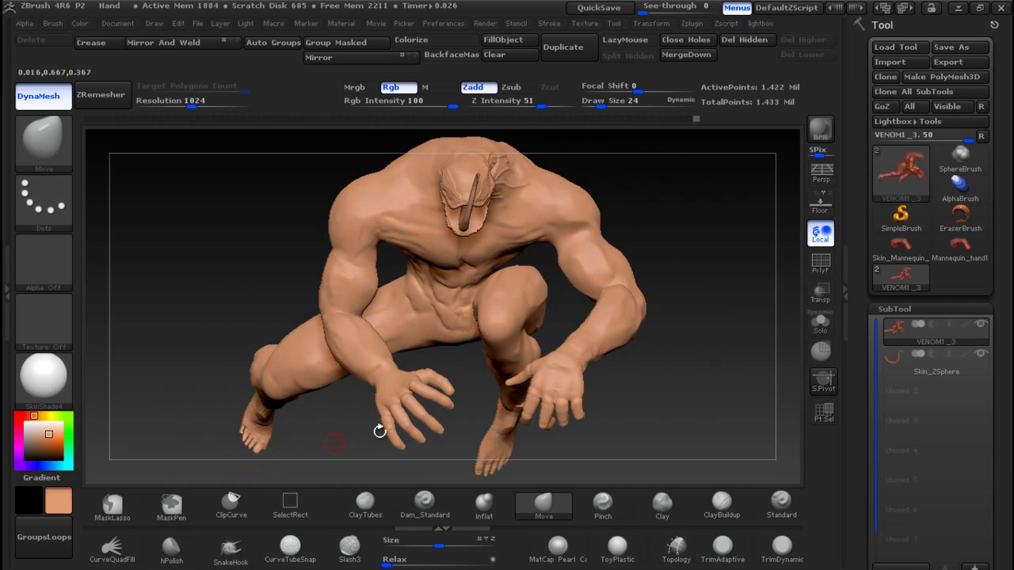
{"action": "mouse_move", "coordinate": [651, 421]}
{"action": "right_mouse_down", "text": "ctrl"}
{"action": "mouse_move", "coordinate": [590, 251]}
{"action": "mouse_move", "coordinate": [655, 289]}
{"action": "right_mouse_up", "text": "ctrl"}
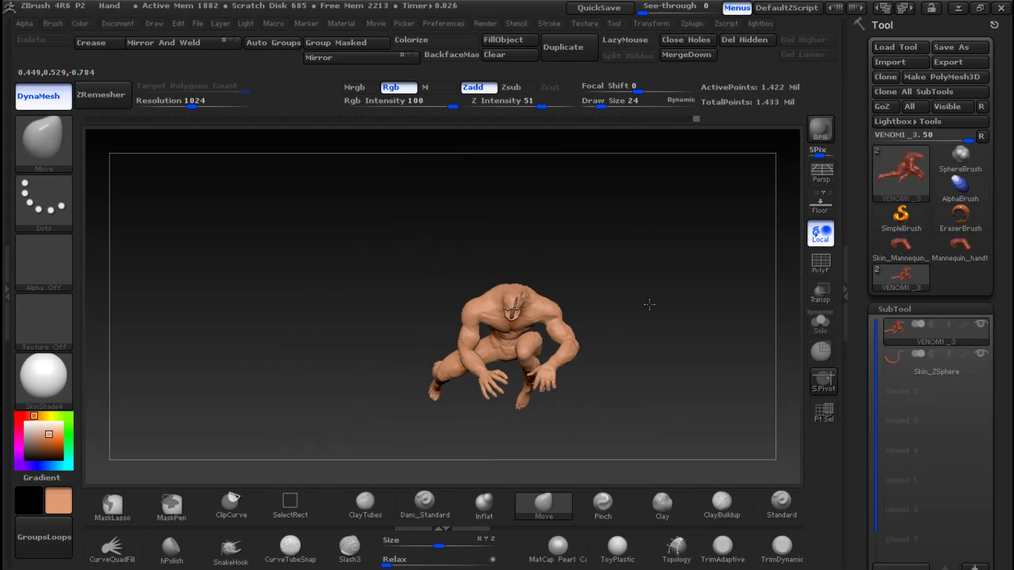
{"action": "left_click_drag", "start_coordinate": [648, 304], "coordinate": [712, 297]}
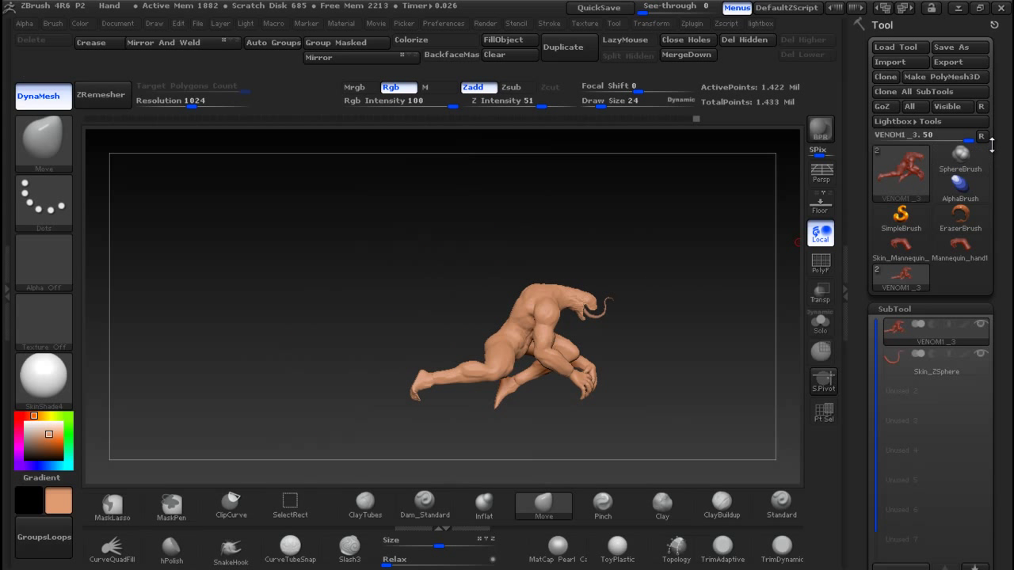
{"action": "left_click", "coordinate": [26, 426]}
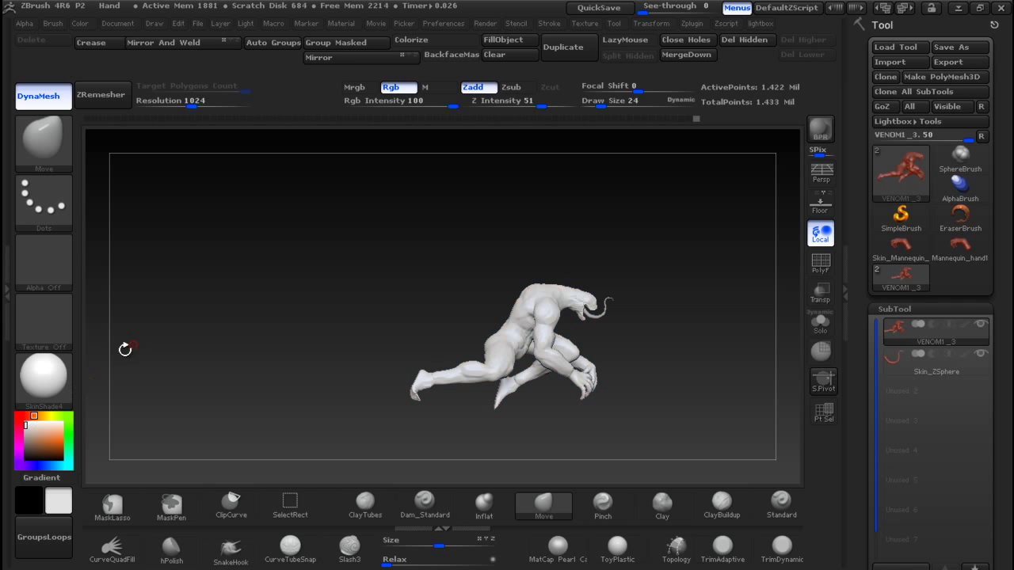
{"action": "left_click", "coordinate": [43, 376]}
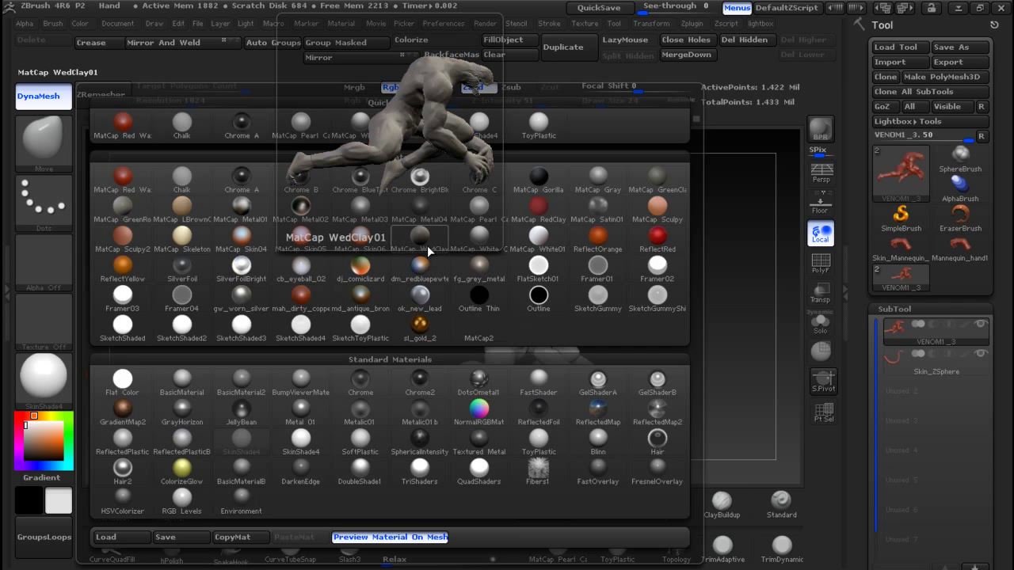
{"action": "left_click", "coordinate": [471, 246]}
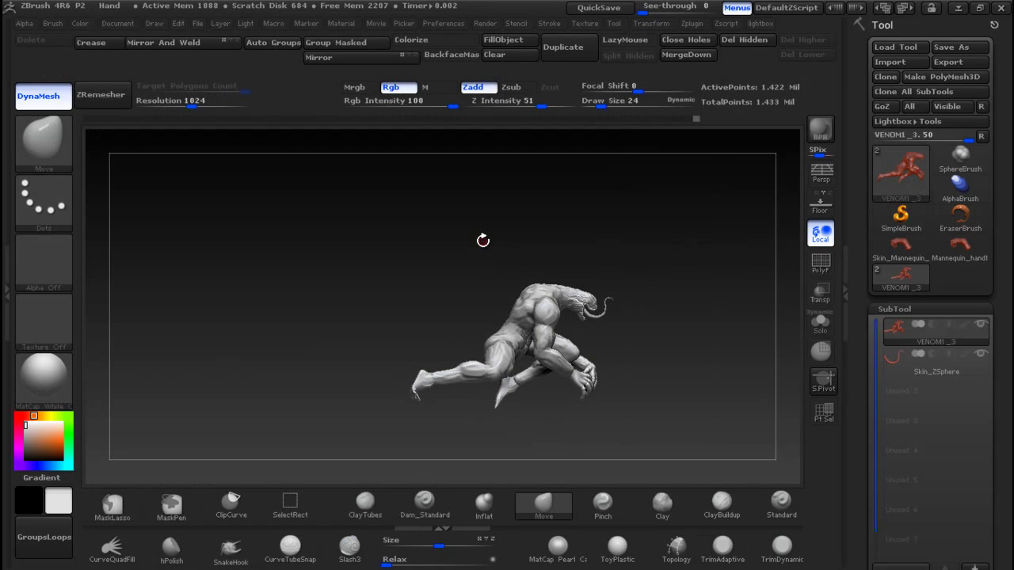
Step: Scrub back through the undo history to review earlier stages of the model, and return to the latest state
{"action": "key", "text": "ctrl"}
{"action": "mouse_move", "coordinate": [707, 226]}
{"action": "right_mouse_down", "text": "ctrl"}
{"action": "mouse_move", "coordinate": [720, 331]}
{"action": "mouse_move", "coordinate": [620, 315]}
{"action": "mouse_move", "coordinate": [633, 329]}
{"action": "right_mouse_up", "text": "ctrl"}
{"action": "left_click_drag", "start_coordinate": [633, 329], "coordinate": [697, 333]}
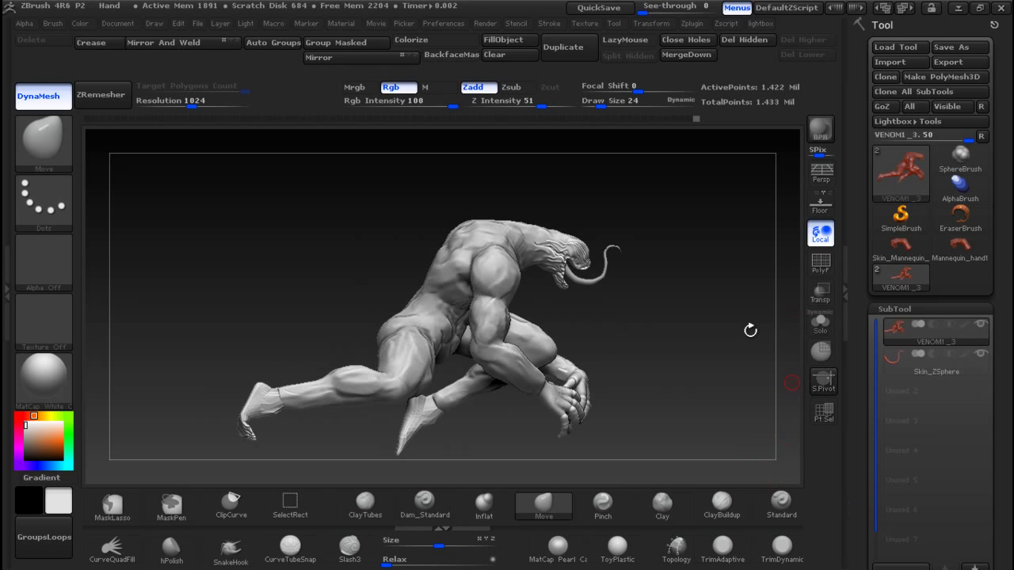
{"action": "left_click_drag", "start_coordinate": [685, 118], "coordinate": [621, 121]}
{"action": "left_click", "coordinate": [615, 119]}
{"action": "left_click", "coordinate": [644, 105]}
{"action": "left_click_drag", "start_coordinate": [658, 116], "coordinate": [697, 119]}
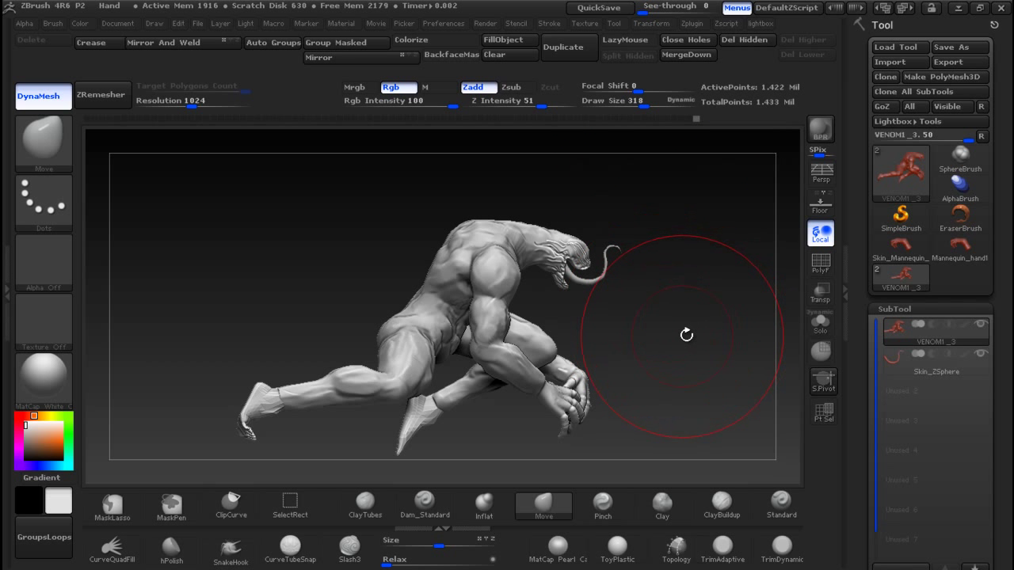
Step: Open the merged body's geometry settings and reduce the Move brush's draw size to 270
{"action": "left_click_drag", "start_coordinate": [997, 365], "coordinate": [986, 197]}
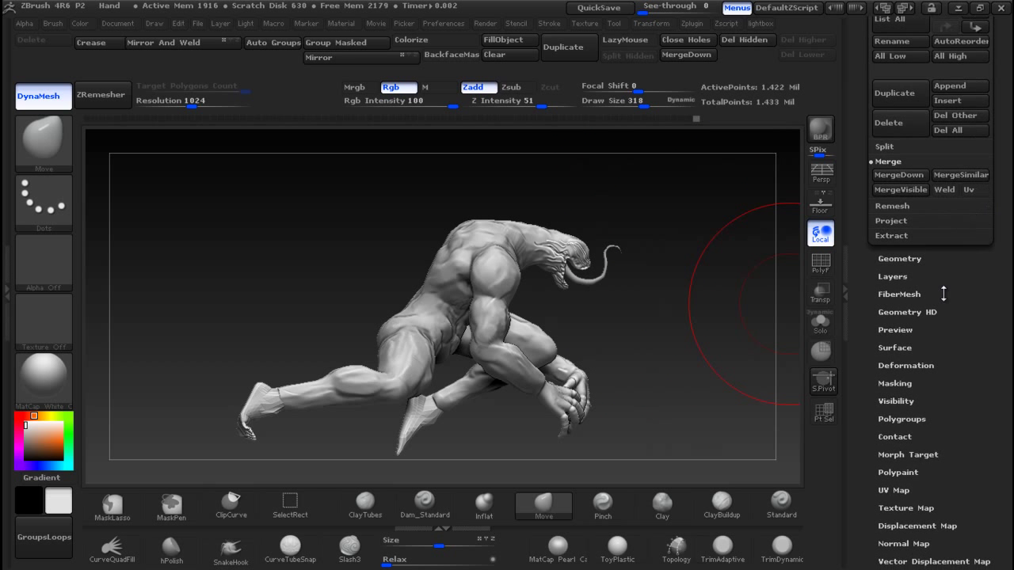
{"action": "left_click", "coordinate": [893, 259]}
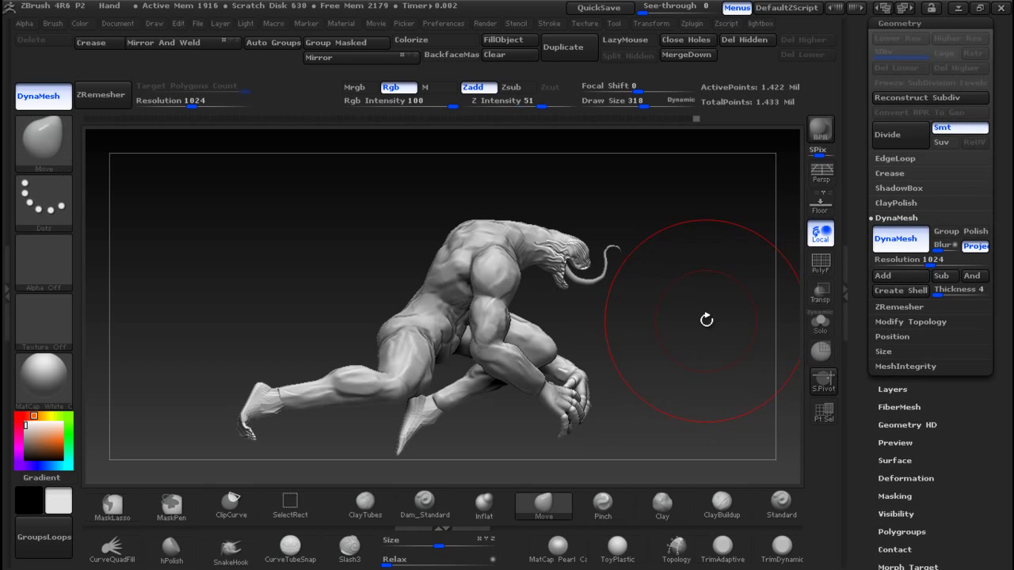
{"action": "key", "text": "bracketleft"}
{"action": "key", "text": "bracketleft"}
{"action": "key", "text": "bracketleft"}
{"action": "key", "text": "bracketleft"}
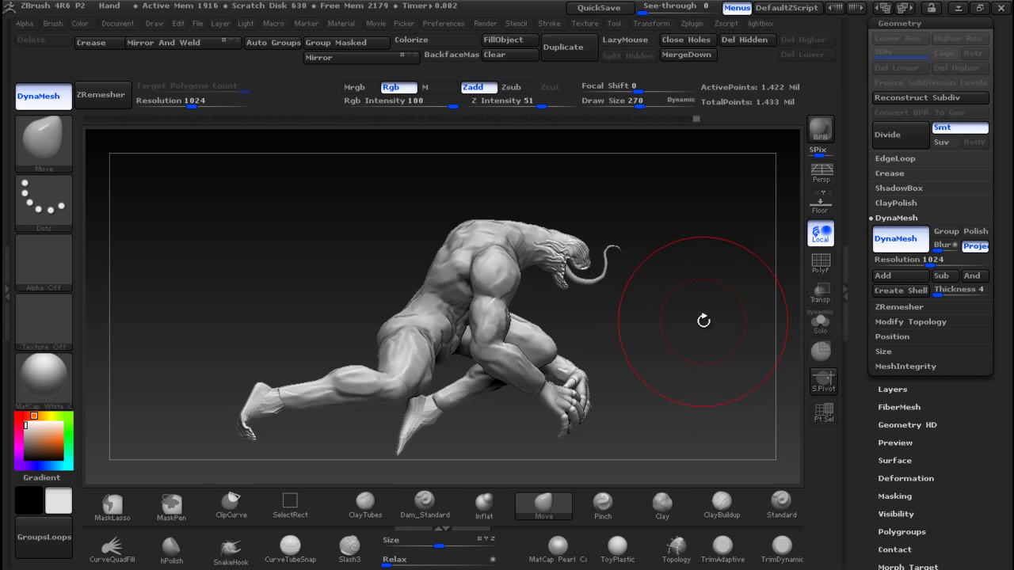
Step: Remesh the merged body with DynaMesh at resolution 1024 and check the wireframe where the back foot joins the leg
{"action": "left_click_drag", "start_coordinate": [703, 315], "coordinate": [679, 461], "text": "ctrl"}
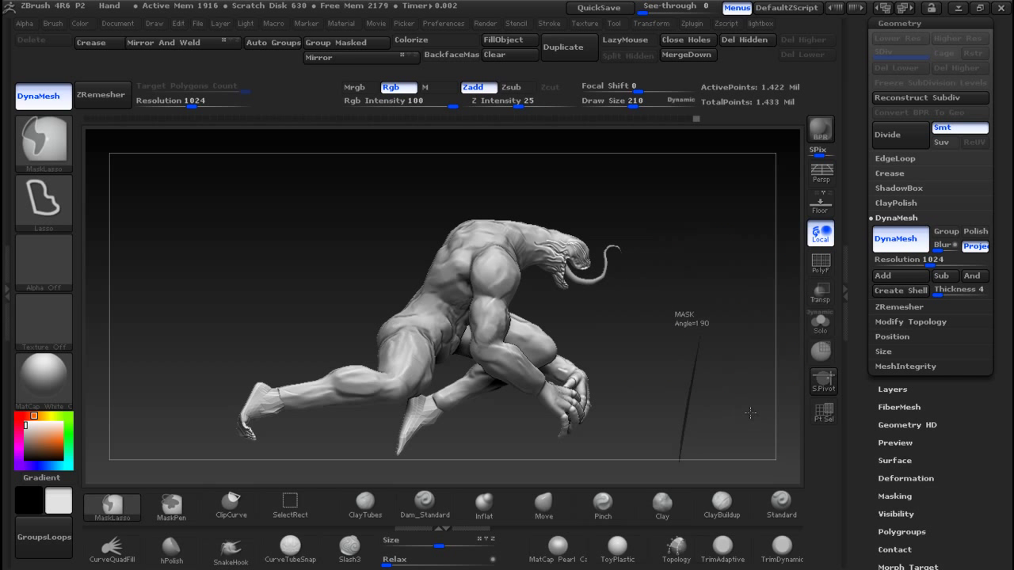
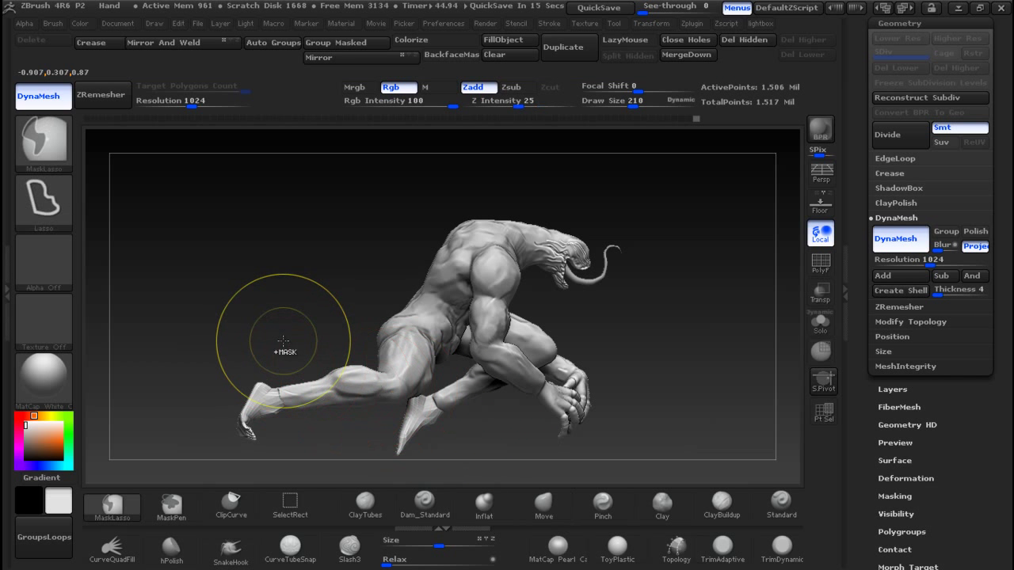
{"action": "right_click_drag", "start_coordinate": [283, 340], "coordinate": [294, 418], "text": "ctrl"}
{"action": "mouse_move", "coordinate": [168, 379]}
{"action": "right_mouse_down", "text": "alt"}
{"action": "mouse_move", "coordinate": [497, 111]}
{"action": "mouse_move", "coordinate": [505, 119]}
{"action": "right_mouse_up", "text": "alt"}
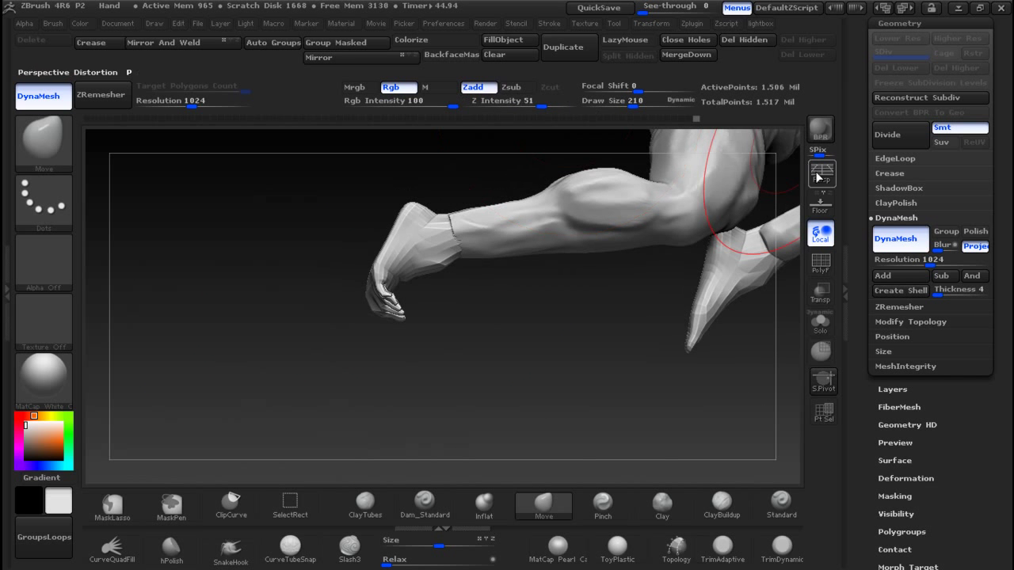
{"action": "left_click", "coordinate": [820, 262]}
{"action": "left_click", "coordinate": [821, 261]}
{"action": "right_click_drag", "start_coordinate": [545, 293], "coordinate": [537, 407], "text": "ctrl"}
{"action": "right_click_drag", "start_coordinate": [225, 408], "coordinate": [500, 288], "text": "alt"}
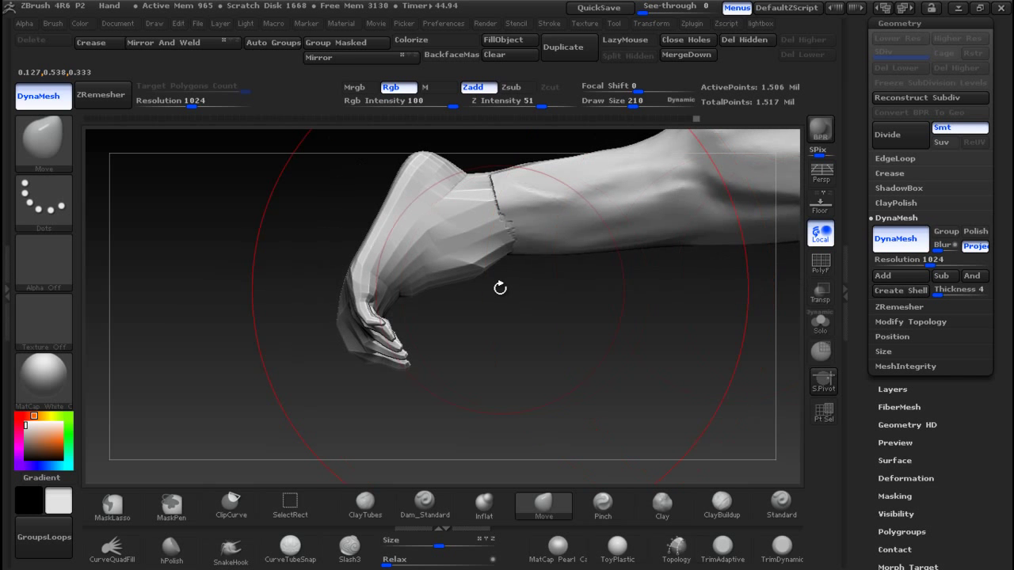
Step: Reduce the draw size and smooth the faceted surface and ankle seam of the outstretched back foot
{"action": "key", "text": "bracketleft"}
{"action": "key", "text": "bracketleft"}
{"action": "key", "text": "bracketleft"}
{"action": "key", "text": "bracketleft"}
{"action": "key", "text": "bracketleft"}
{"action": "key", "text": "bracketleft"}
{"action": "key", "text": "bracketleft"}
{"action": "key", "text": "bracketleft"}
{"action": "key", "text": "bracketleft"}
{"action": "key", "text": "bracketleft"}
{"action": "key", "text": "bracketleft"}
{"action": "key", "text": "bracketleft"}
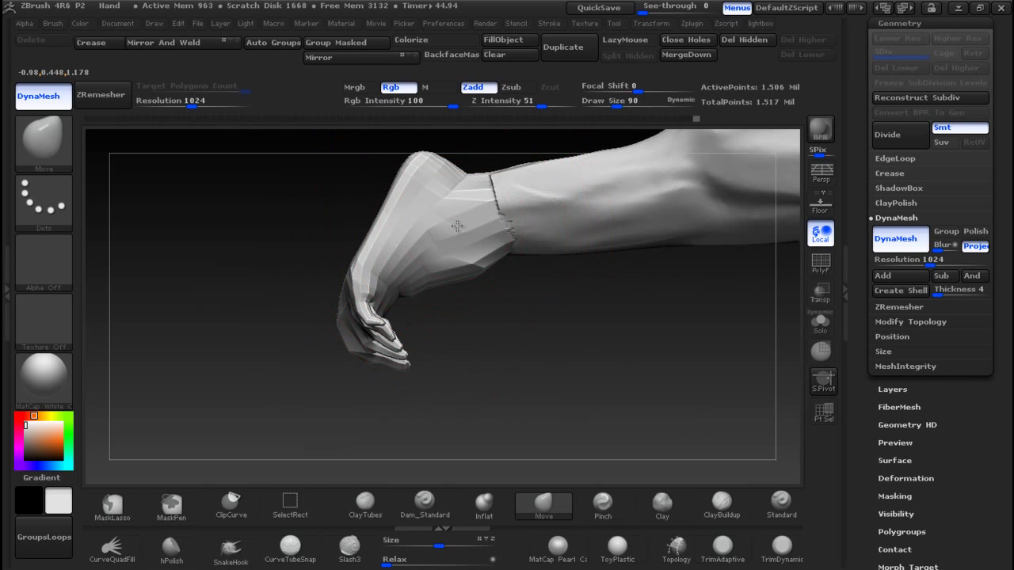
{"action": "mouse_move", "coordinate": [463, 228]}
{"action": "left_mouse_down", "text": "shift"}
{"action": "mouse_move", "coordinate": [420, 198]}
{"action": "mouse_move", "coordinate": [463, 265]}
{"action": "left_mouse_up", "text": "shift"}
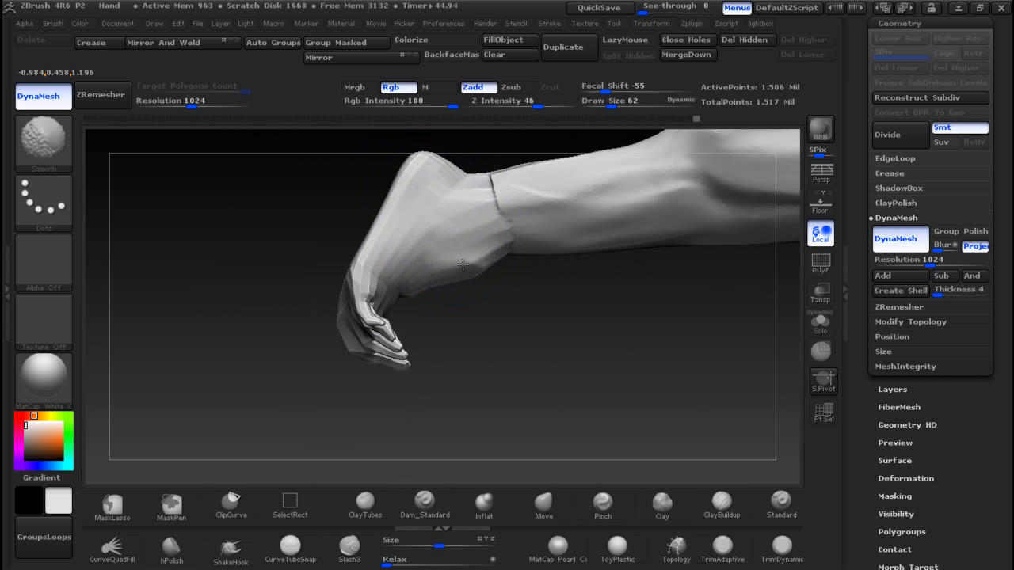
{"action": "left_click_drag", "start_coordinate": [502, 190], "coordinate": [491, 187], "text": "shift"}
{"action": "left_click_drag", "start_coordinate": [380, 273], "coordinate": [376, 297], "text": "shift"}
Step: Smooth the faceted surface of the front foot and the joint at its ankle from several angles
{"action": "mouse_move", "coordinate": [497, 330]}
{"action": "left_mouse_down"}
{"action": "mouse_move", "coordinate": [546, 330]}
{"action": "mouse_move", "coordinate": [169, 343]}
{"action": "left_mouse_up"}
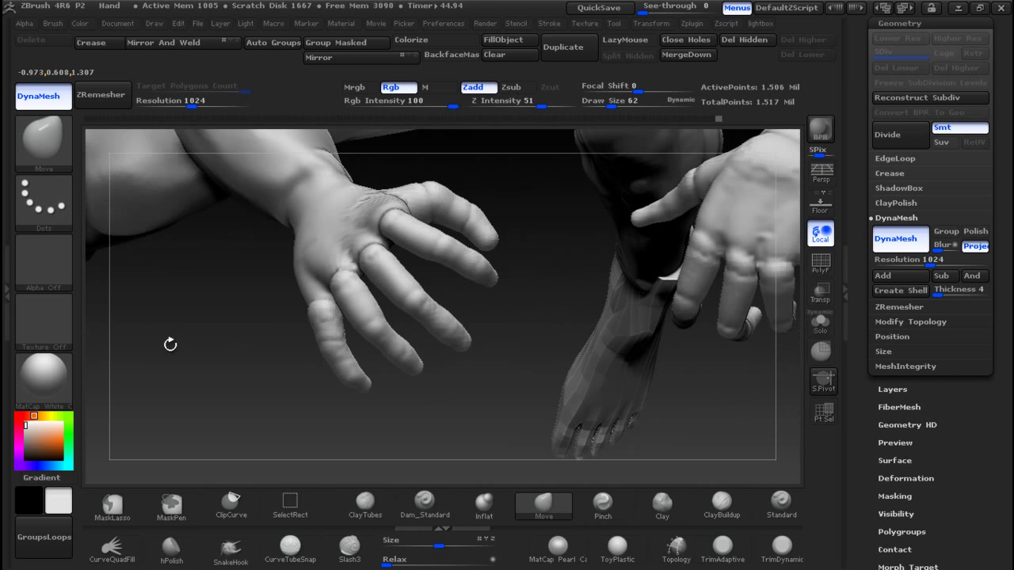
{"action": "left_click_drag", "start_coordinate": [543, 393], "coordinate": [565, 317]}
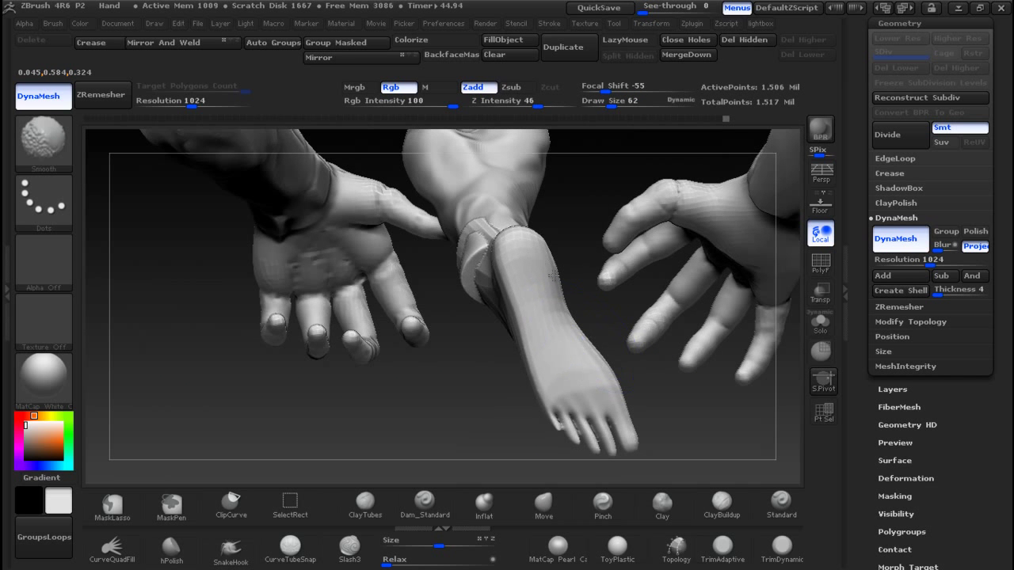
{"action": "left_click_drag", "start_coordinate": [566, 209], "coordinate": [473, 224]}
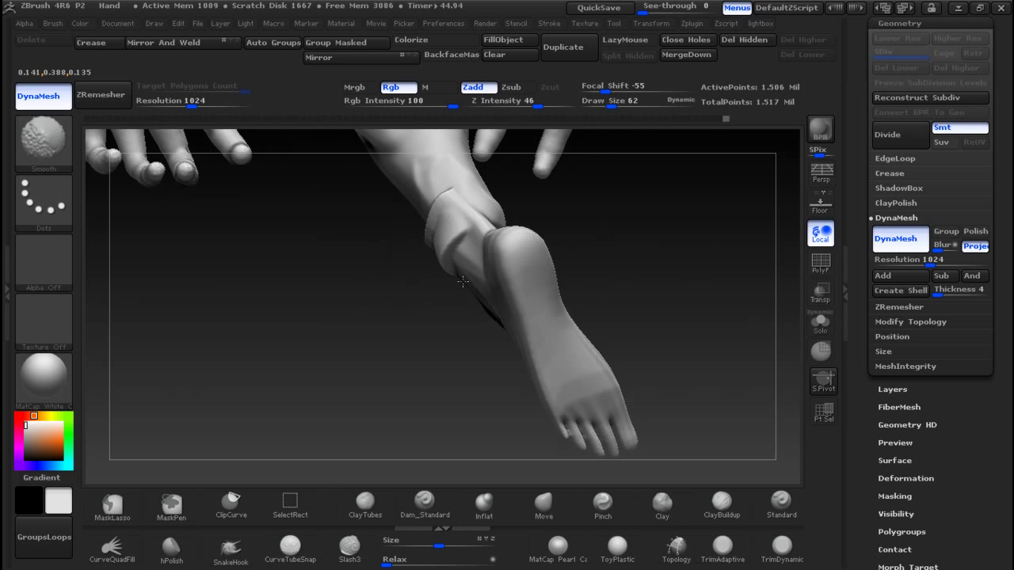
{"action": "left_click_drag", "start_coordinate": [409, 322], "coordinate": [539, 304]}
{"action": "left_click_drag", "start_coordinate": [437, 242], "coordinate": [448, 255], "text": "shift"}
Step: Flatten the raised ridge around the front foot's ankle with TrimDynamic at draw size 50 and Z intensity 5
{"action": "mouse_move", "coordinate": [607, 359]}
{"action": "left_mouse_down"}
{"action": "mouse_move", "coordinate": [658, 311]}
{"action": "mouse_move", "coordinate": [494, 265]}
{"action": "mouse_move", "coordinate": [492, 312]}
{"action": "mouse_move", "coordinate": [515, 373]}
{"action": "left_mouse_up"}
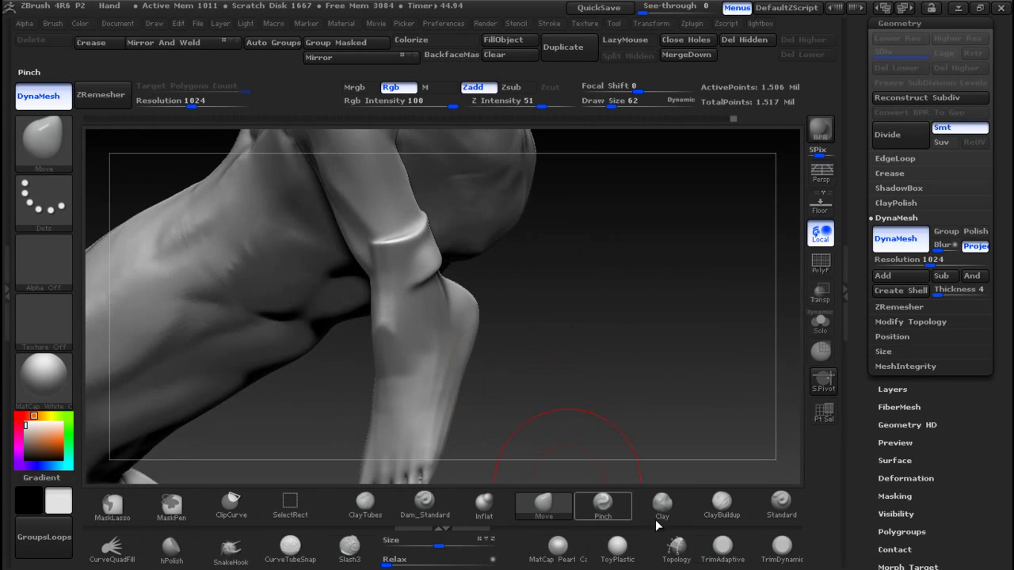
{"action": "left_click", "coordinate": [782, 545]}
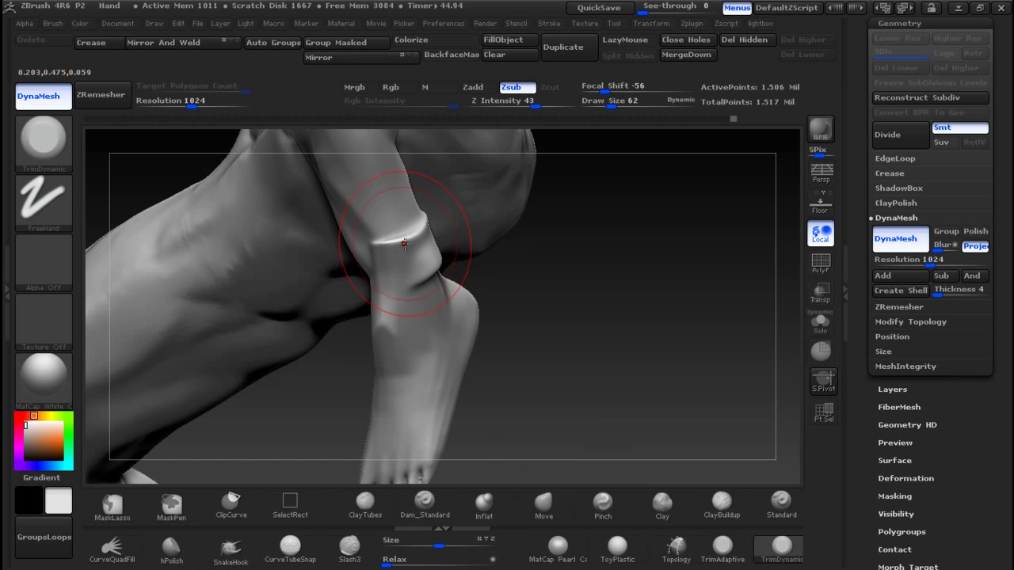
{"action": "key", "text": "ctrl"}
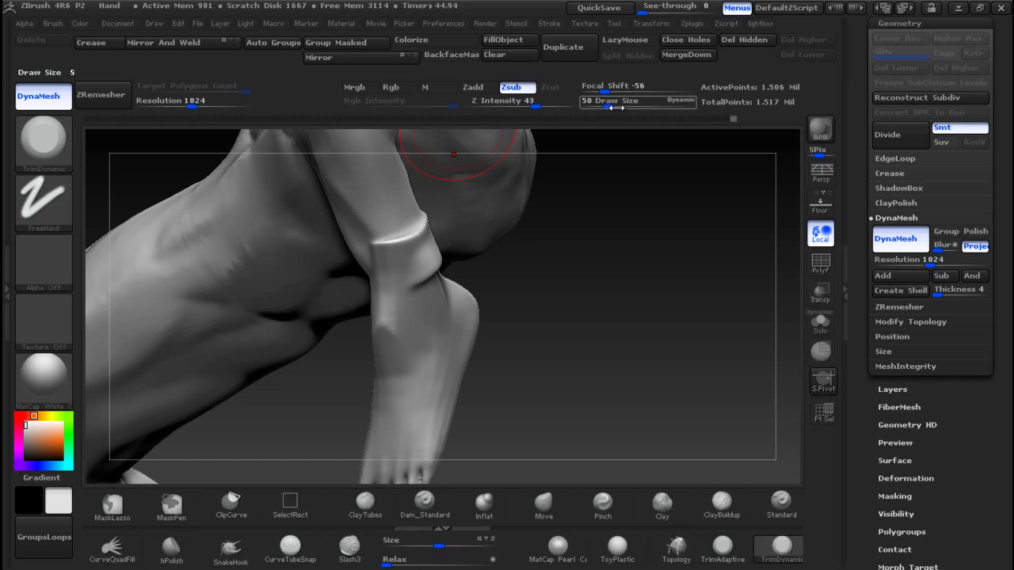
{"action": "left_click_drag", "start_coordinate": [532, 105], "coordinate": [479, 110]}
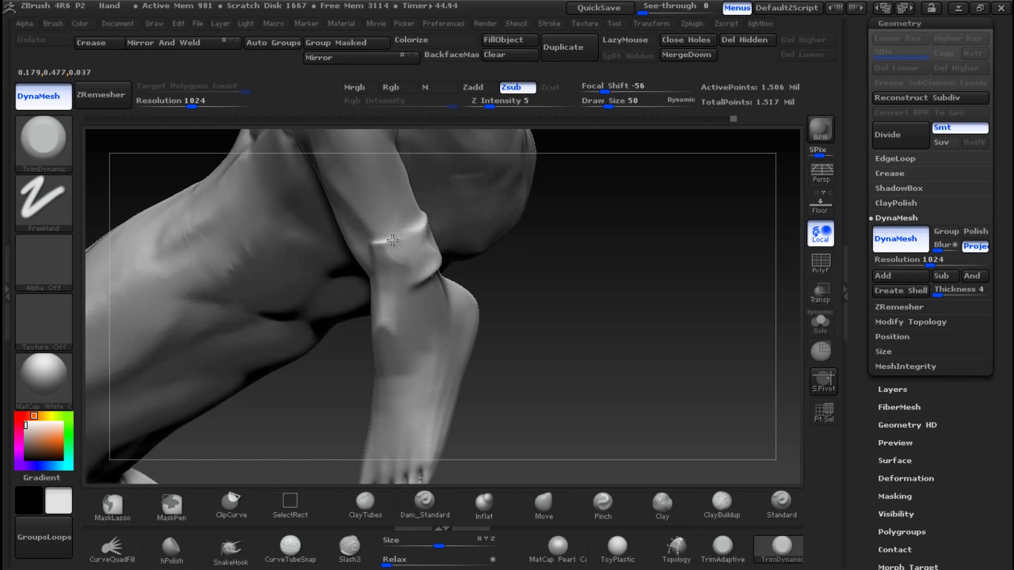
{"action": "left_click_drag", "start_coordinate": [391, 263], "coordinate": [383, 243]}
{"action": "mouse_move", "coordinate": [535, 233]}
{"action": "left_mouse_down"}
{"action": "mouse_move", "coordinate": [432, 246]}
{"action": "mouse_move", "coordinate": [430, 268]}
{"action": "left_mouse_up"}
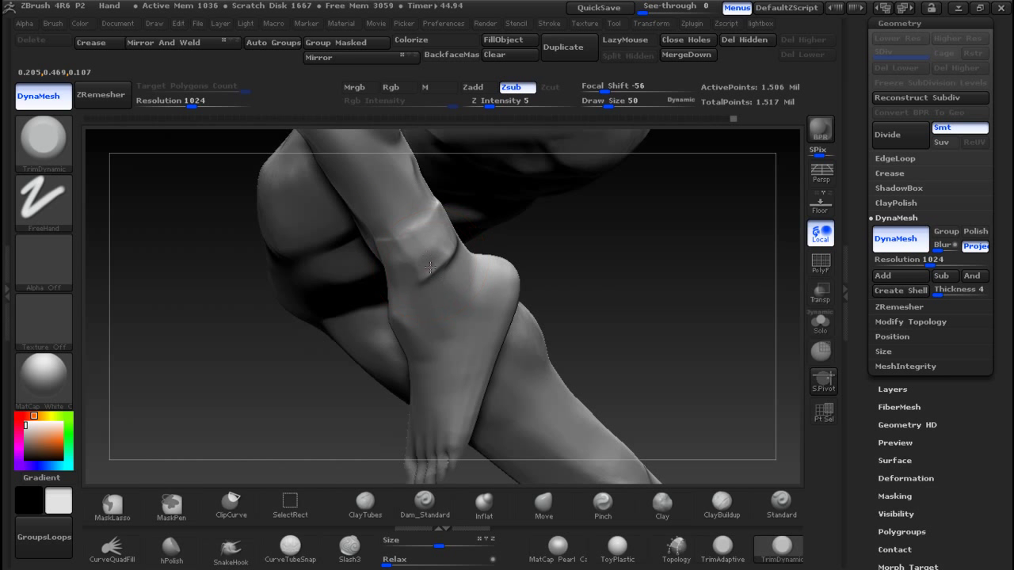
{"action": "left_click_drag", "start_coordinate": [441, 215], "coordinate": [423, 196]}
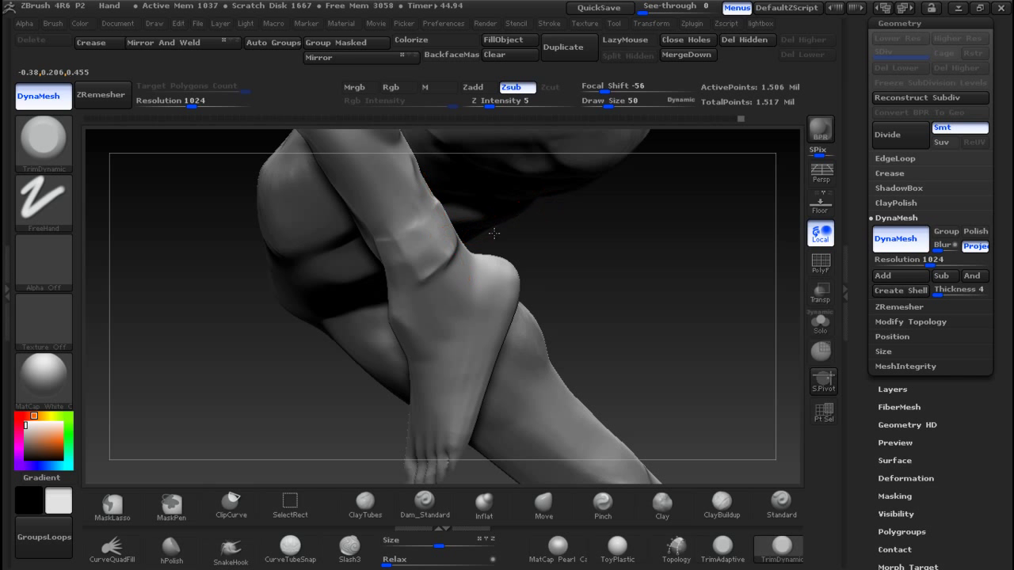
{"action": "left_click_drag", "start_coordinate": [415, 252], "coordinate": [408, 255], "text": "shift"}
{"action": "left_click_drag", "start_coordinate": [547, 244], "coordinate": [441, 229]}
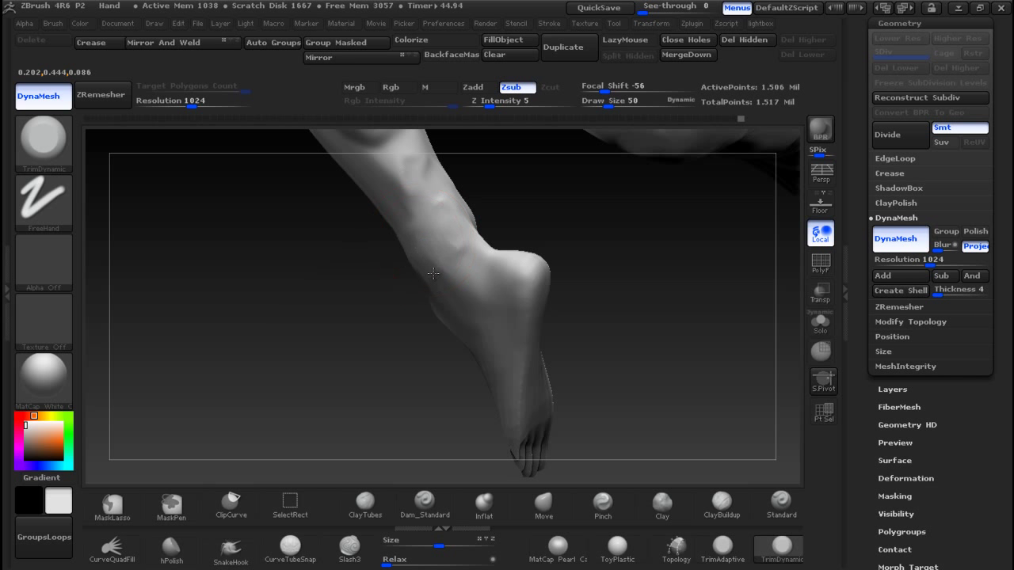
{"action": "left_click_drag", "start_coordinate": [515, 214], "coordinate": [485, 242]}
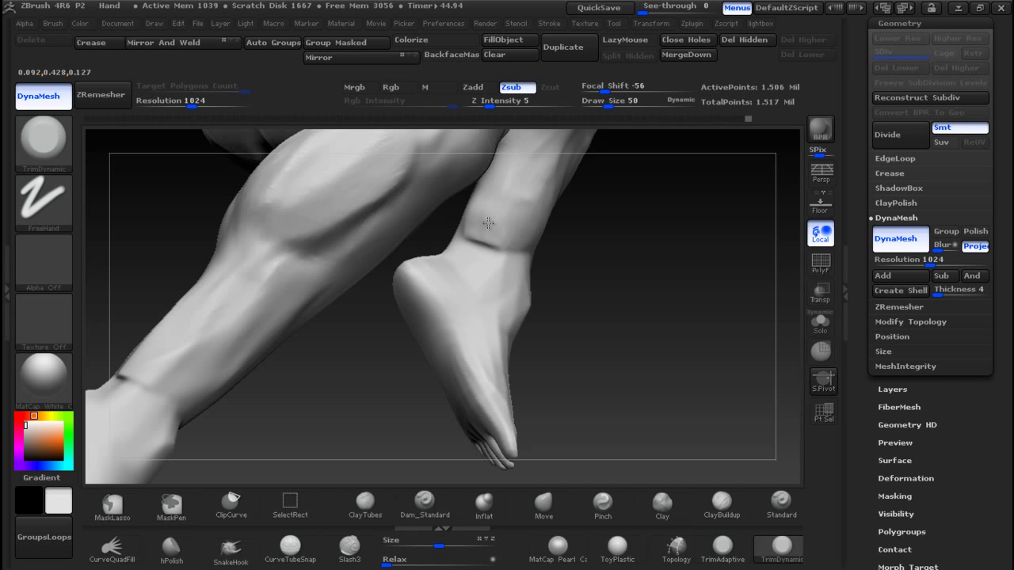
{"action": "left_click_drag", "start_coordinate": [602, 274], "coordinate": [502, 226]}
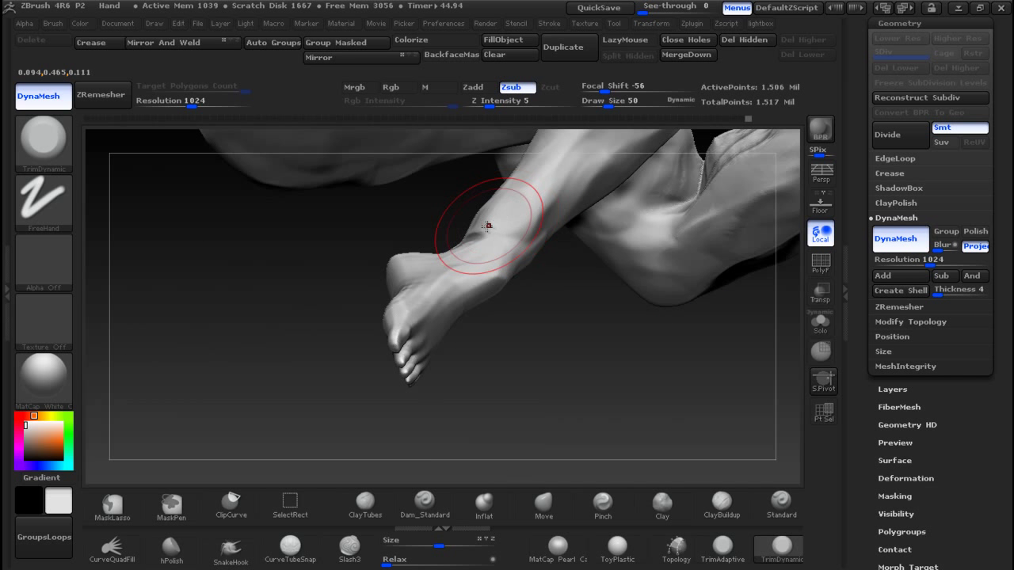
Step: Raise TrimDynamic's Z intensity to 16, trim the remaining front-ankle seam from all sides, and smooth the foot
{"action": "left_click", "coordinate": [508, 101]}
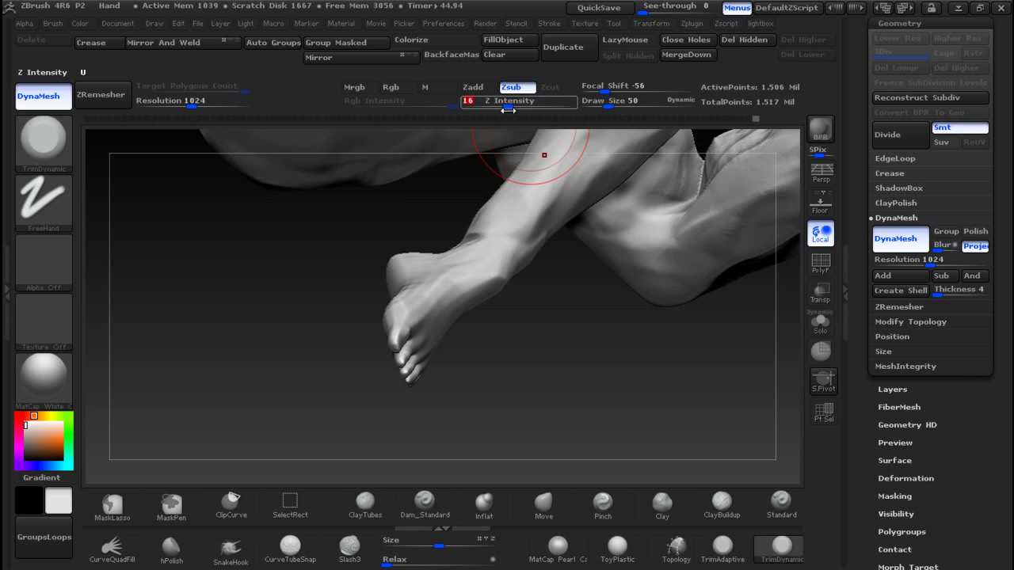
{"action": "left_click_drag", "start_coordinate": [442, 216], "coordinate": [477, 231]}
{"action": "mouse_move", "coordinate": [592, 265]}
{"action": "left_mouse_down"}
{"action": "mouse_move", "coordinate": [493, 294]}
{"action": "mouse_move", "coordinate": [538, 244]}
{"action": "left_mouse_up"}
{"action": "mouse_move", "coordinate": [505, 305]}
{"action": "left_mouse_down"}
{"action": "mouse_move", "coordinate": [548, 254]}
{"action": "mouse_move", "coordinate": [514, 282]}
{"action": "mouse_move", "coordinate": [545, 234]}
{"action": "mouse_move", "coordinate": [514, 307]}
{"action": "left_mouse_up"}
{"action": "mouse_move", "coordinate": [613, 274]}
{"action": "left_mouse_down"}
{"action": "mouse_move", "coordinate": [634, 296]}
{"action": "mouse_move", "coordinate": [573, 232]}
{"action": "left_mouse_up"}
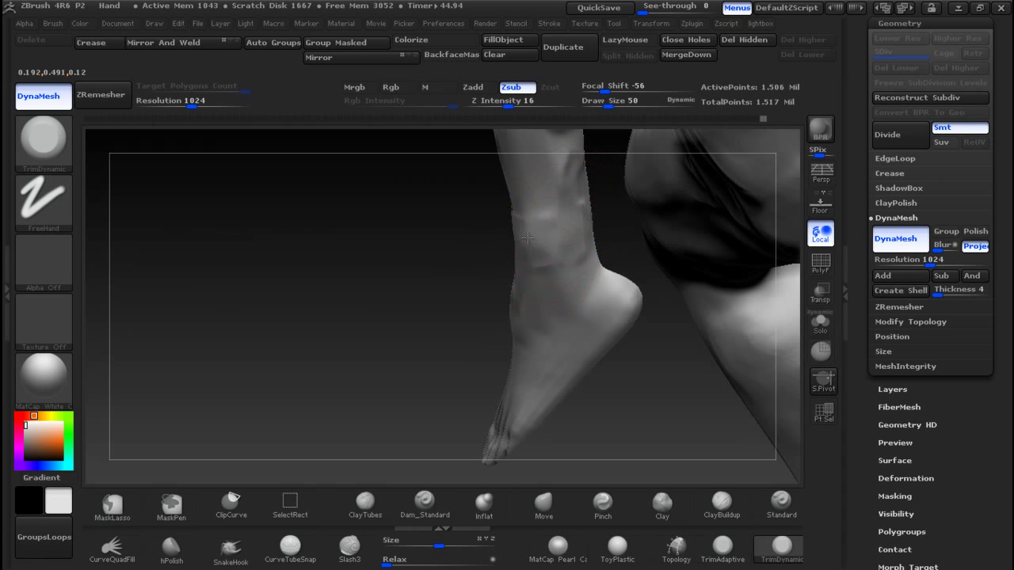
{"action": "left_click_drag", "start_coordinate": [571, 177], "coordinate": [567, 167]}
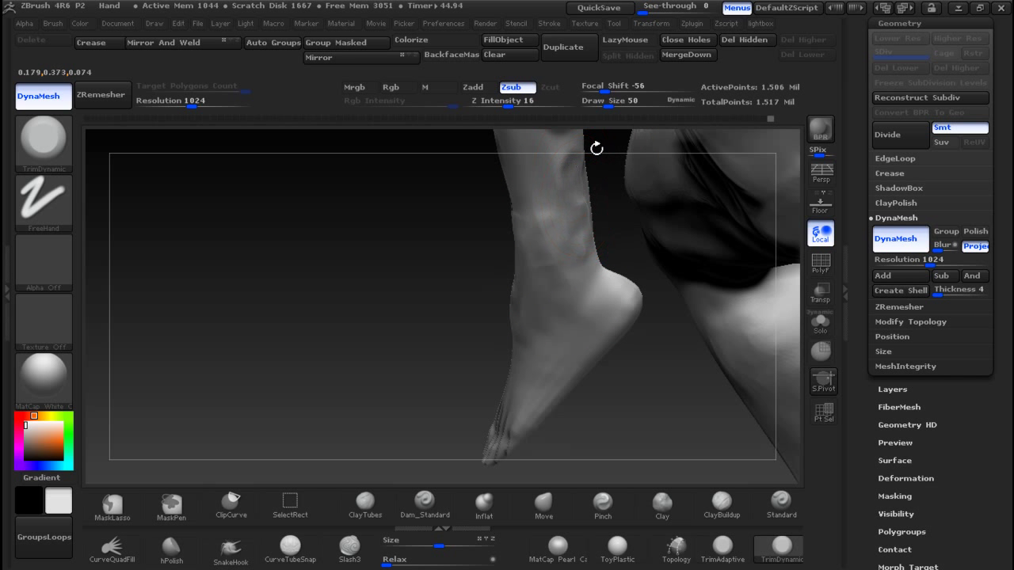
{"action": "left_click_drag", "start_coordinate": [628, 256], "coordinate": [590, 263]}
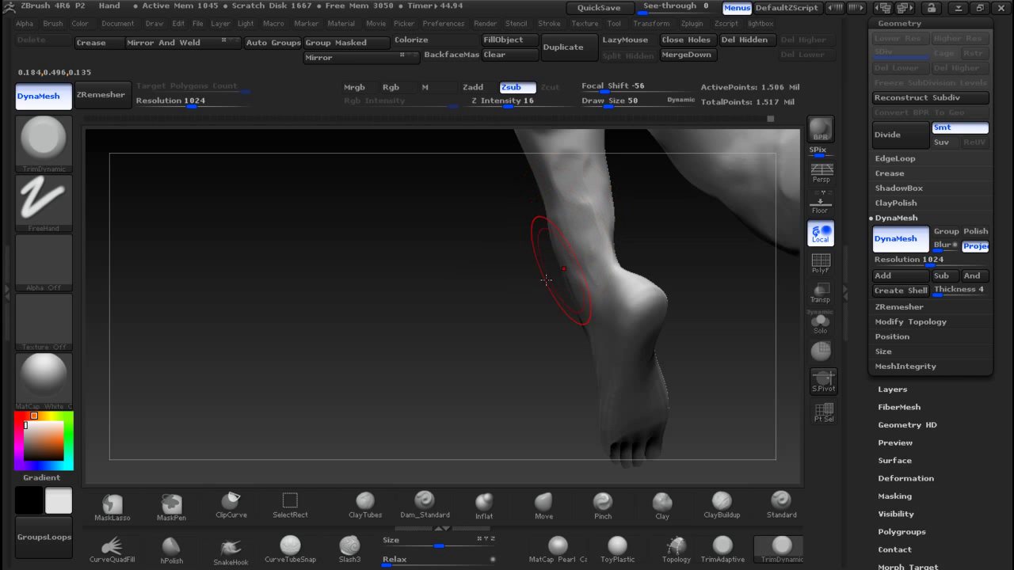
{"action": "left_click_drag", "start_coordinate": [546, 279], "coordinate": [575, 292]}
{"action": "mouse_move", "coordinate": [474, 301]}
{"action": "right_mouse_down"}
{"action": "mouse_move", "coordinate": [658, 294]}
{"action": "mouse_move", "coordinate": [607, 73]}
{"action": "right_mouse_up"}
{"action": "mouse_move", "coordinate": [346, 220]}
{"action": "right_mouse_down"}
{"action": "mouse_move", "coordinate": [357, 273]}
{"action": "mouse_move", "coordinate": [424, 309]}
{"action": "mouse_move", "coordinate": [428, 416]}
{"action": "mouse_move", "coordinate": [401, 236]}
{"action": "mouse_move", "coordinate": [437, 387]}
{"action": "mouse_move", "coordinate": [574, 304]}
{"action": "mouse_move", "coordinate": [565, 321]}
{"action": "right_mouse_up"}
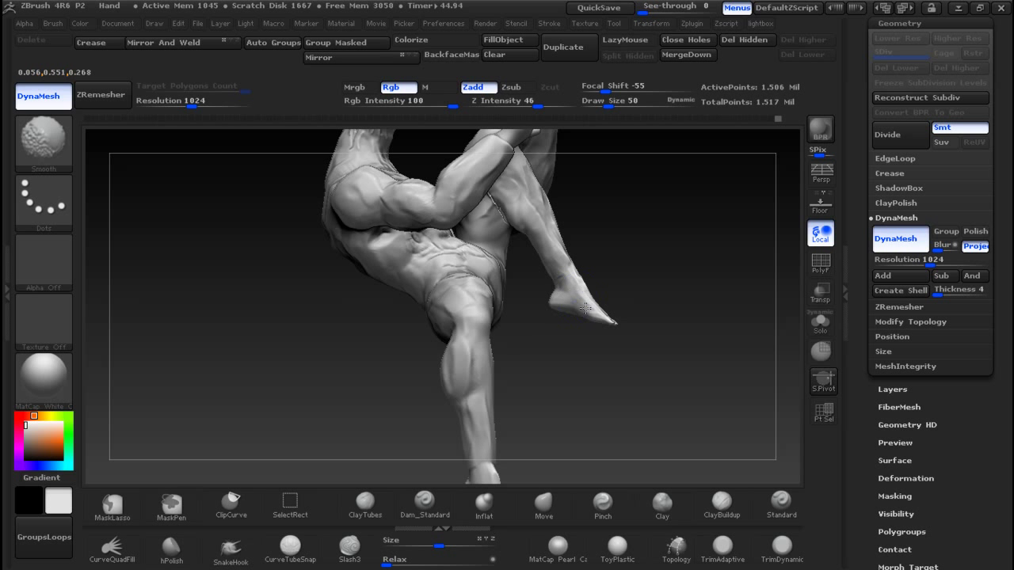
{"action": "left_click_drag", "start_coordinate": [587, 291], "coordinate": [595, 280]}
Step: Smooth the heel and sole of the back foot and the seam where its ankle meets the lower leg
{"action": "mouse_move", "coordinate": [621, 236]}
{"action": "left_mouse_down"}
{"action": "mouse_move", "coordinate": [451, 281]}
{"action": "mouse_move", "coordinate": [508, 264]}
{"action": "left_mouse_up"}
{"action": "left_click_drag", "start_coordinate": [647, 362], "coordinate": [509, 239], "text": "alt"}
{"action": "right_click_drag", "start_coordinate": [636, 283], "coordinate": [636, 399], "text": "ctrl"}
{"action": "left_click_drag", "start_coordinate": [636, 399], "coordinate": [315, 172], "text": "alt"}
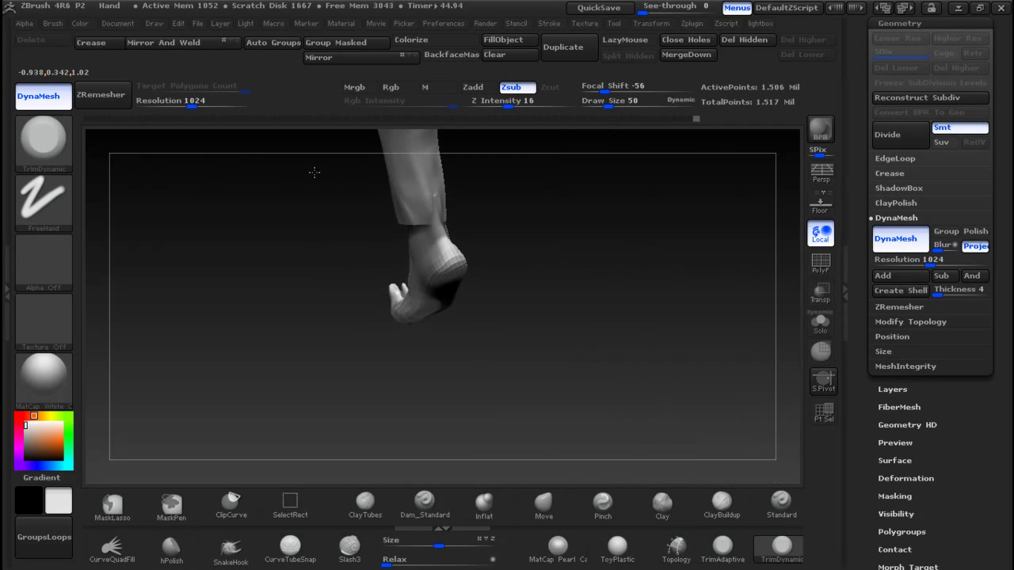
{"action": "left_click_drag", "start_coordinate": [424, 306], "coordinate": [449, 268], "text": "shift"}
{"action": "left_click_drag", "start_coordinate": [491, 213], "coordinate": [554, 197]}
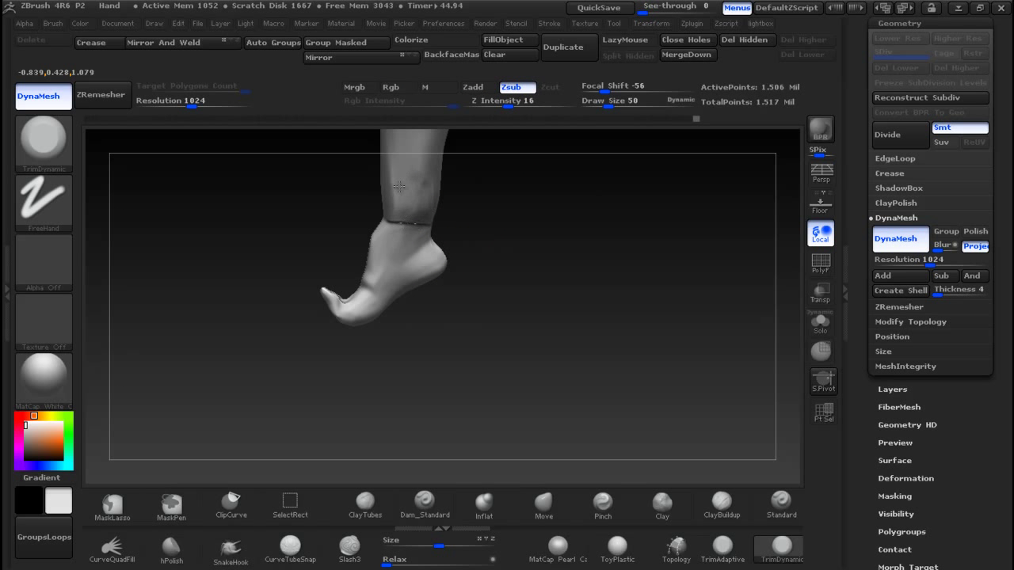
{"action": "left_click_drag", "start_coordinate": [485, 206], "coordinate": [485, 162]}
{"action": "right_click_drag", "start_coordinate": [488, 187], "coordinate": [485, 270], "text": "ctrl"}
{"action": "mouse_move", "coordinate": [410, 231]}
{"action": "left_mouse_down", "text": "shift"}
{"action": "mouse_move", "coordinate": [384, 214]}
{"action": "mouse_move", "coordinate": [413, 199]}
{"action": "mouse_move", "coordinate": [480, 198]}
{"action": "mouse_move", "coordinate": [452, 222]}
{"action": "left_mouse_up", "text": "shift"}
{"action": "key", "text": "shift"}
{"action": "left_click_drag", "start_coordinate": [386, 188], "coordinate": [404, 172], "text": "shift"}
Step: Blend the back ankle into the leg around its sides and front with TrimDynamic and smoothing strokes
{"action": "mouse_move", "coordinate": [450, 239]}
{"action": "left_mouse_down"}
{"action": "mouse_move", "coordinate": [513, 230]}
{"action": "mouse_move", "coordinate": [356, 231]}
{"action": "left_mouse_up"}
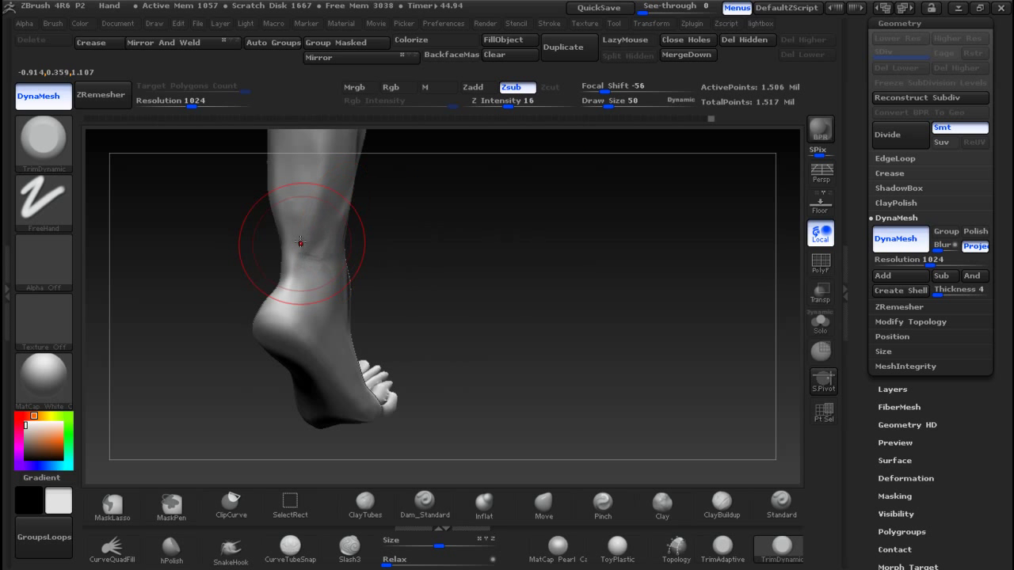
{"action": "left_click_drag", "start_coordinate": [353, 180], "coordinate": [329, 198], "text": "shift"}
{"action": "mouse_move", "coordinate": [483, 229]}
{"action": "left_mouse_down"}
{"action": "mouse_move", "coordinate": [445, 242]}
{"action": "mouse_move", "coordinate": [317, 220]}
{"action": "left_mouse_up"}
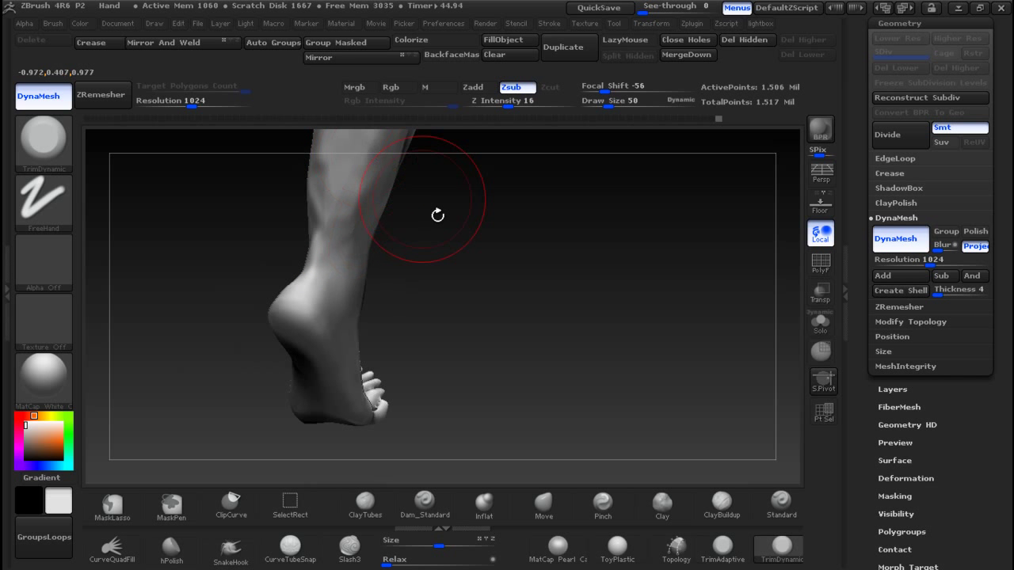
{"action": "left_click_drag", "start_coordinate": [437, 215], "coordinate": [392, 230]}
{"action": "left_click_drag", "start_coordinate": [475, 238], "coordinate": [414, 226]}
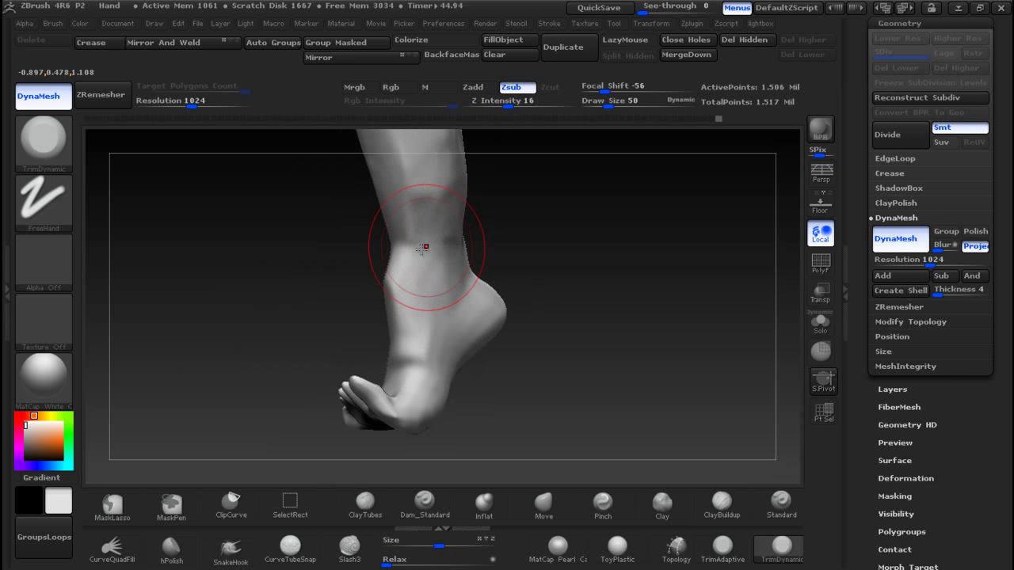
{"action": "left_click_drag", "start_coordinate": [511, 255], "coordinate": [575, 253]}
{"action": "left_click_drag", "start_coordinate": [392, 270], "coordinate": [408, 336], "text": "shift"}
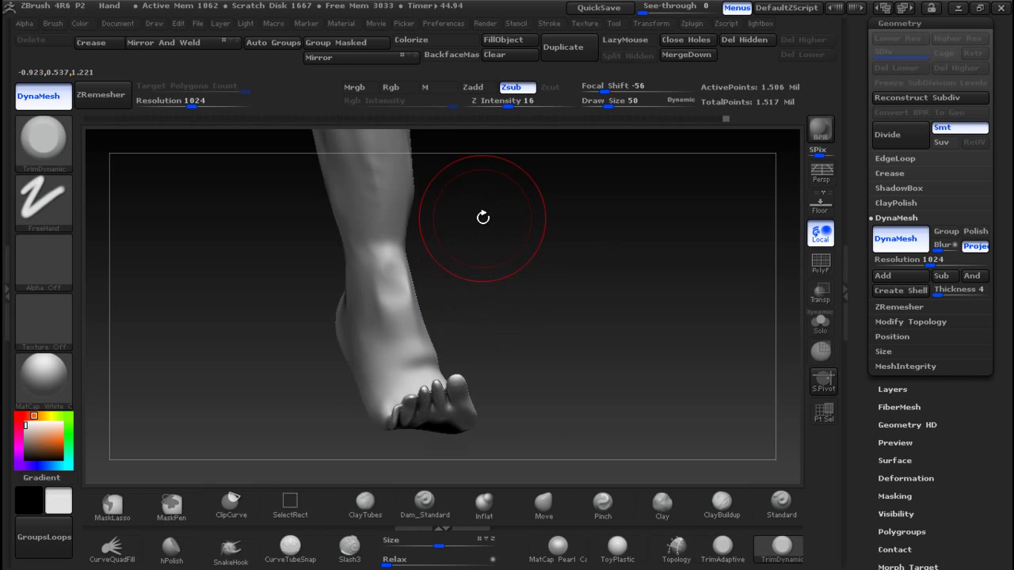
Step: Review the whole crouching figure and save it as VENOM1_3.ztl, overwriting the existing file
{"action": "key", "text": "f"}
{"action": "mouse_move", "coordinate": [493, 306]}
{"action": "left_mouse_down"}
{"action": "mouse_move", "coordinate": [660, 270]}
{"action": "mouse_move", "coordinate": [587, 317]}
{"action": "mouse_move", "coordinate": [534, 273]}
{"action": "left_mouse_up"}
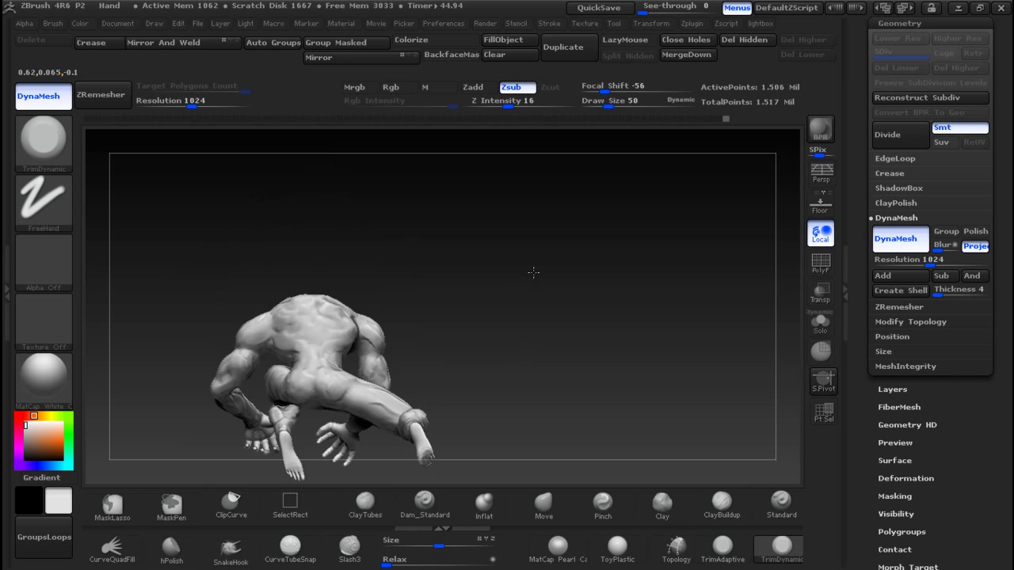
{"action": "left_click_drag", "start_coordinate": [486, 310], "coordinate": [589, 271]}
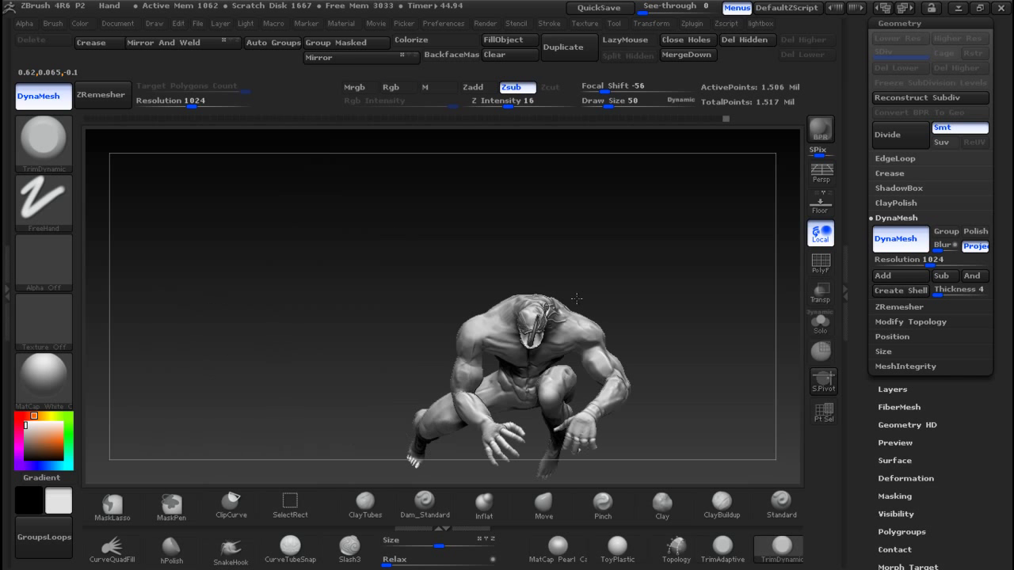
{"action": "right_click_drag", "start_coordinate": [629, 283], "coordinate": [599, 240], "text": "ctrl"}
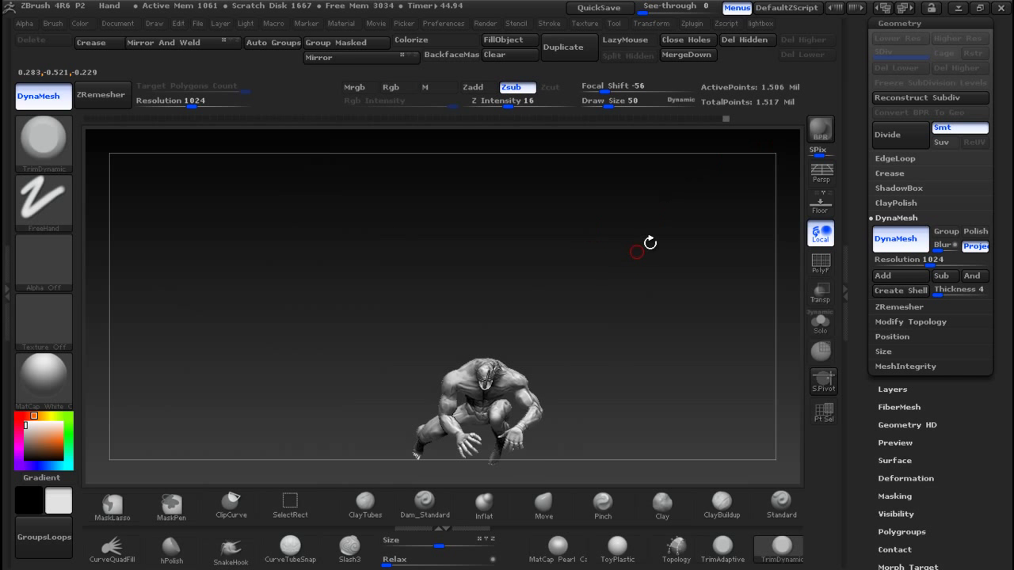
{"action": "left_click_drag", "start_coordinate": [1004, 49], "coordinate": [1009, 204]}
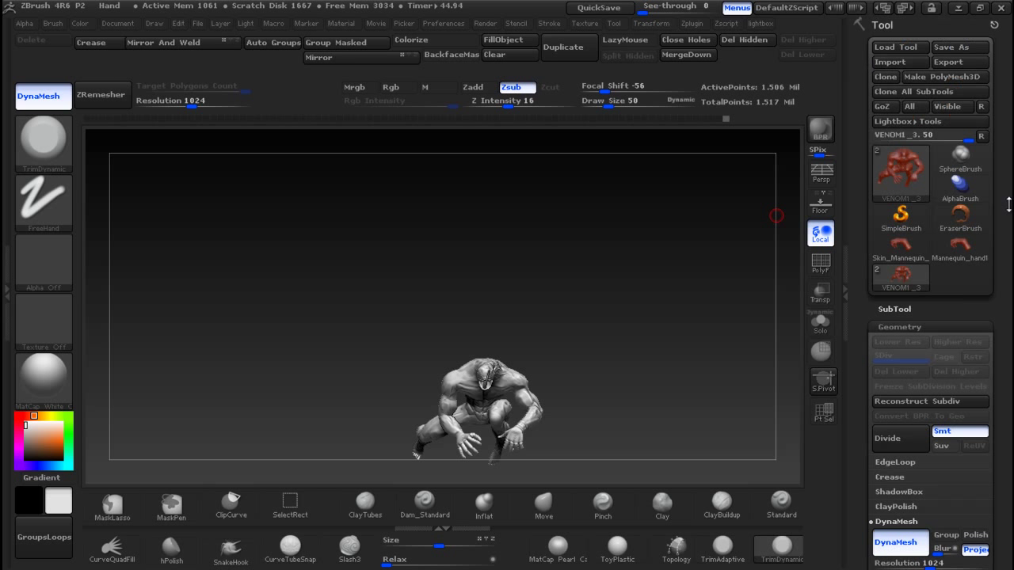
{"action": "left_click", "coordinate": [960, 47]}
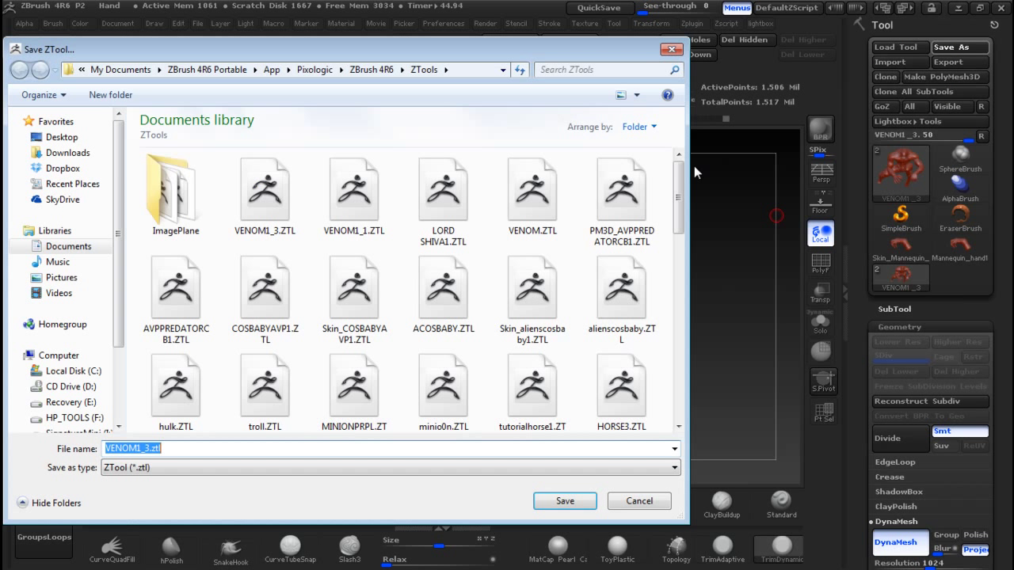
{"action": "left_click", "coordinate": [570, 503]}
{"action": "left_click", "coordinate": [547, 283]}
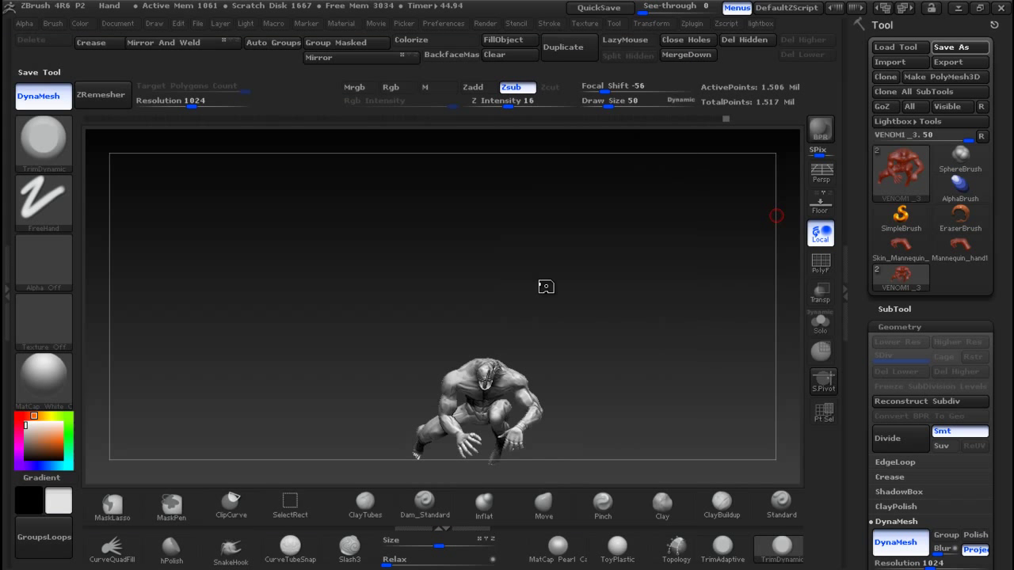
Step: Isolate the head's polygroup and split the hidden body off so the head becomes its own subtool
{"action": "left_click_drag", "start_coordinate": [564, 307], "coordinate": [617, 304]}
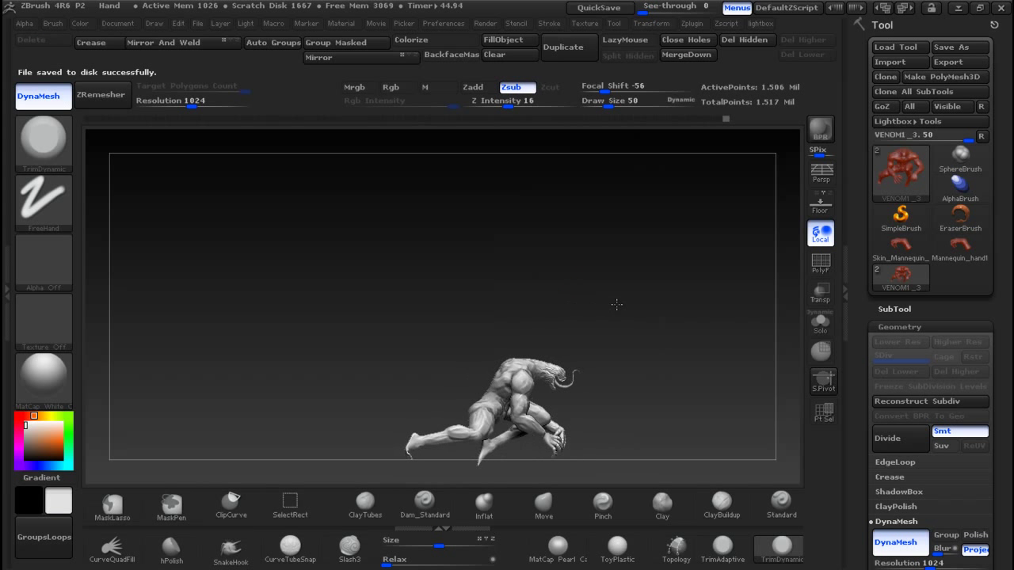
{"action": "mouse_move", "coordinate": [648, 362]}
{"action": "right_mouse_down", "text": "ctrl"}
{"action": "mouse_move", "coordinate": [692, 342]}
{"action": "mouse_move", "coordinate": [665, 352]}
{"action": "mouse_move", "coordinate": [520, 327]}
{"action": "right_mouse_up", "text": "ctrl"}
{"action": "mouse_move", "coordinate": [623, 244]}
{"action": "right_mouse_down", "text": "ctrl"}
{"action": "mouse_move", "coordinate": [623, 279]}
{"action": "mouse_move", "coordinate": [737, 266]}
{"action": "mouse_move", "coordinate": [609, 300]}
{"action": "right_mouse_up", "text": "ctrl"}
{"action": "key", "text": "ctrl+shift"}
{"action": "mouse_move", "coordinate": [603, 300]}
{"action": "left_mouse_down", "text": "ctrl+shift"}
{"action": "mouse_move", "coordinate": [487, 198]}
{"action": "mouse_move", "coordinate": [559, 157]}
{"action": "mouse_move", "coordinate": [617, 214]}
{"action": "mouse_move", "coordinate": [603, 298]}
{"action": "left_mouse_up", "text": "ctrl+shift"}
{"action": "right_click_drag", "start_coordinate": [661, 315], "coordinate": [629, 292]}
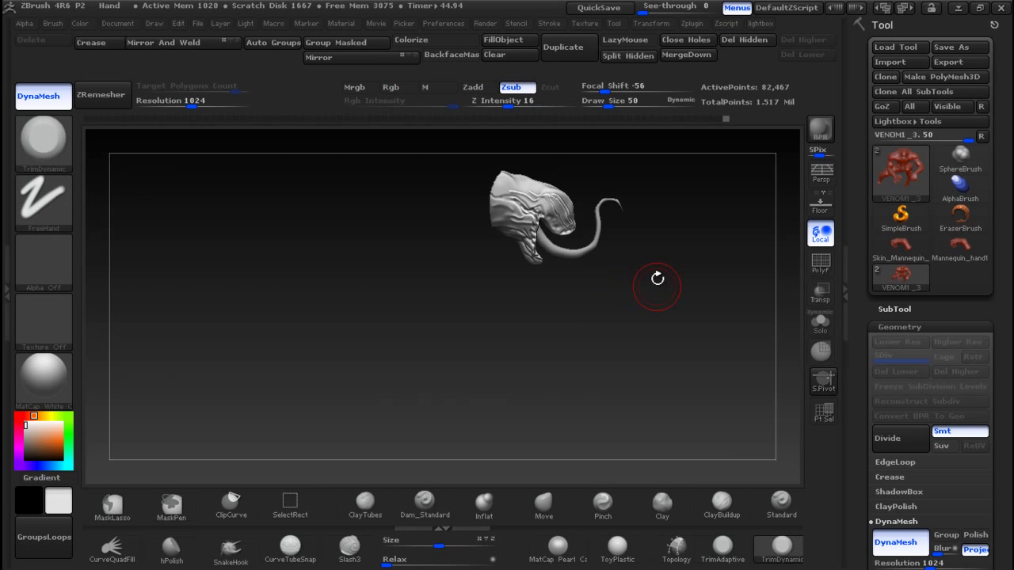
{"action": "left_click", "coordinate": [640, 56]}
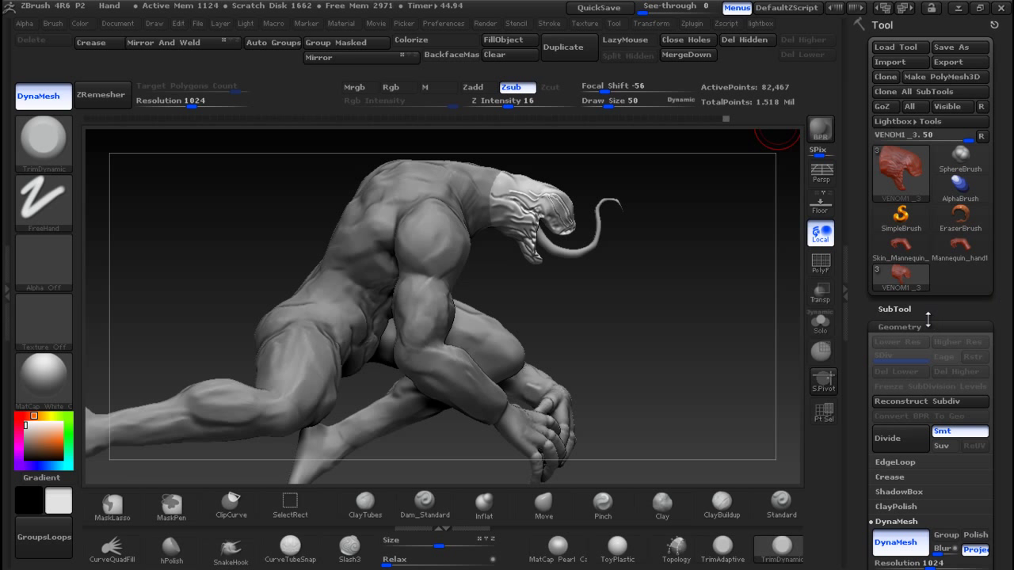
Step: Open the subtool list, show only the head with Solo, and frame it with Local rotation kept on
{"action": "left_click", "coordinate": [894, 311]}
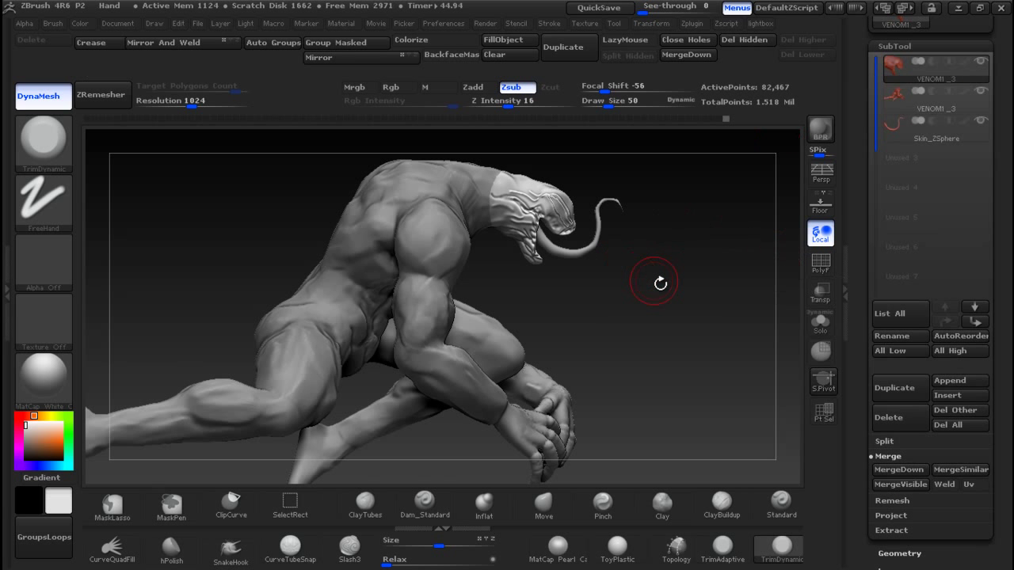
{"action": "left_click", "coordinate": [820, 322]}
{"action": "left_click_drag", "start_coordinate": [600, 287], "coordinate": [523, 295]}
{"action": "left_click_drag", "start_coordinate": [492, 236], "coordinate": [667, 321]}
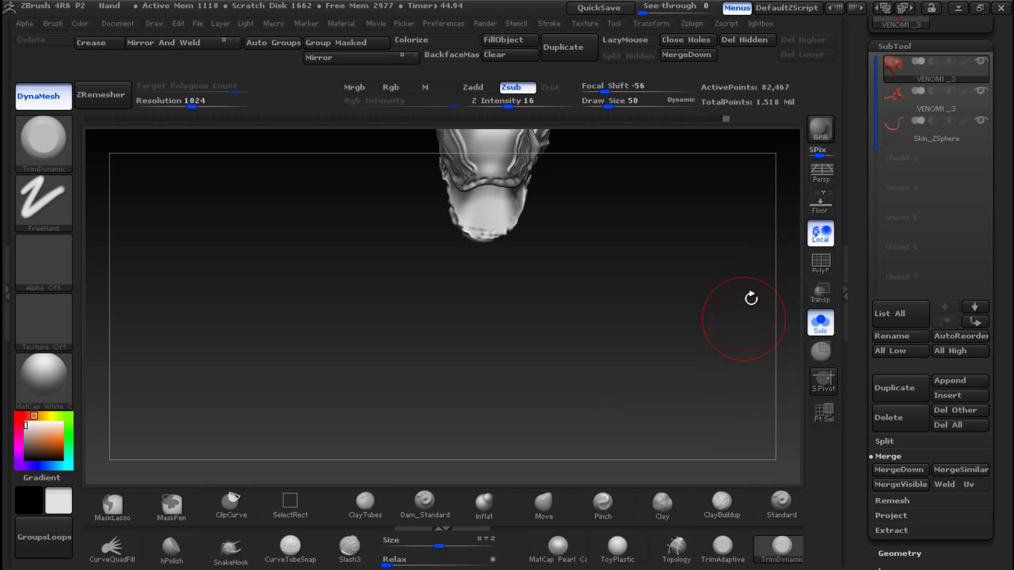
{"action": "left_click", "coordinate": [820, 233]}
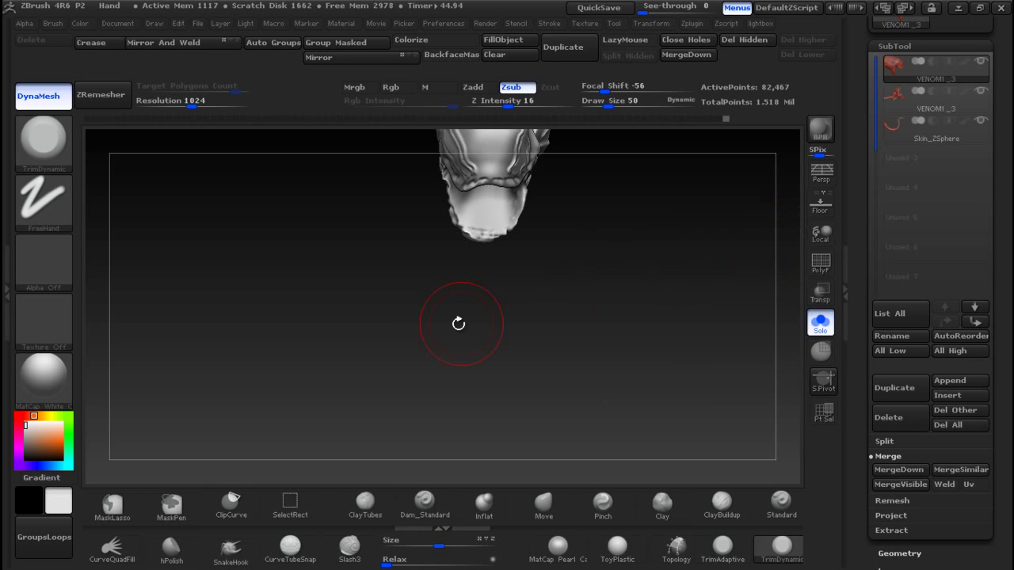
{"action": "key", "text": "f"}
{"action": "mouse_move", "coordinate": [585, 352]}
{"action": "left_mouse_down"}
{"action": "mouse_move", "coordinate": [584, 362]}
{"action": "mouse_move", "coordinate": [643, 355]}
{"action": "left_mouse_up"}
{"action": "left_click", "coordinate": [821, 234]}
{"action": "mouse_move", "coordinate": [690, 274]}
{"action": "left_mouse_down"}
{"action": "mouse_move", "coordinate": [644, 287]}
{"action": "mouse_move", "coordinate": [698, 287]}
{"action": "left_mouse_up"}
Step: Smooth the surface of the upper head and check the forehead from the front and sides
{"action": "left_click_drag", "start_coordinate": [760, 366], "coordinate": [356, 377]}
{"action": "right_click_drag", "start_coordinate": [606, 268], "coordinate": [668, 373], "text": "ctrl"}
{"action": "left_click_drag", "start_coordinate": [558, 362], "coordinate": [562, 376]}
{"action": "left_click_drag", "start_coordinate": [646, 377], "coordinate": [652, 357]}
{"action": "mouse_move", "coordinate": [669, 366]}
{"action": "right_mouse_down", "text": "ctrl"}
{"action": "mouse_move", "coordinate": [633, 294]}
{"action": "mouse_move", "coordinate": [618, 352]}
{"action": "right_mouse_up", "text": "ctrl"}
{"action": "left_click_drag", "start_coordinate": [629, 356], "coordinate": [594, 356]}
{"action": "mouse_move", "coordinate": [184, 312]}
{"action": "left_mouse_down"}
{"action": "mouse_move", "coordinate": [208, 340]}
{"action": "mouse_move", "coordinate": [273, 340]}
{"action": "left_mouse_up"}
{"action": "mouse_move", "coordinate": [466, 227]}
{"action": "left_mouse_down", "text": "shift"}
{"action": "mouse_move", "coordinate": [501, 210]}
{"action": "mouse_move", "coordinate": [453, 271]}
{"action": "mouse_move", "coordinate": [485, 277]}
{"action": "left_mouse_up", "text": "shift"}
{"action": "mouse_move", "coordinate": [703, 315]}
{"action": "left_mouse_down"}
{"action": "mouse_move", "coordinate": [658, 321]}
{"action": "mouse_move", "coordinate": [498, 265]}
{"action": "left_mouse_up"}
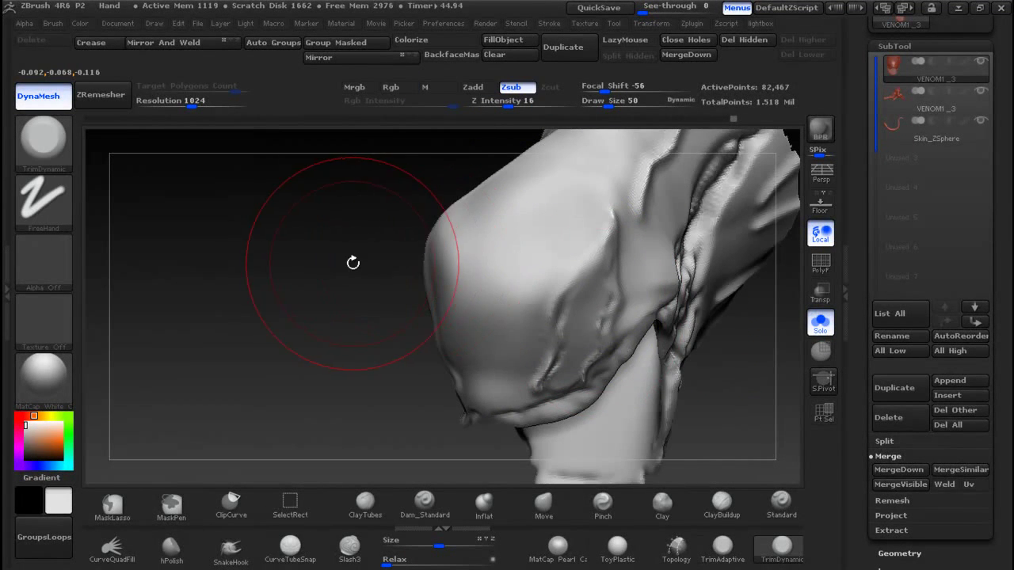
{"action": "left_click_drag", "start_coordinate": [351, 262], "coordinate": [401, 256]}
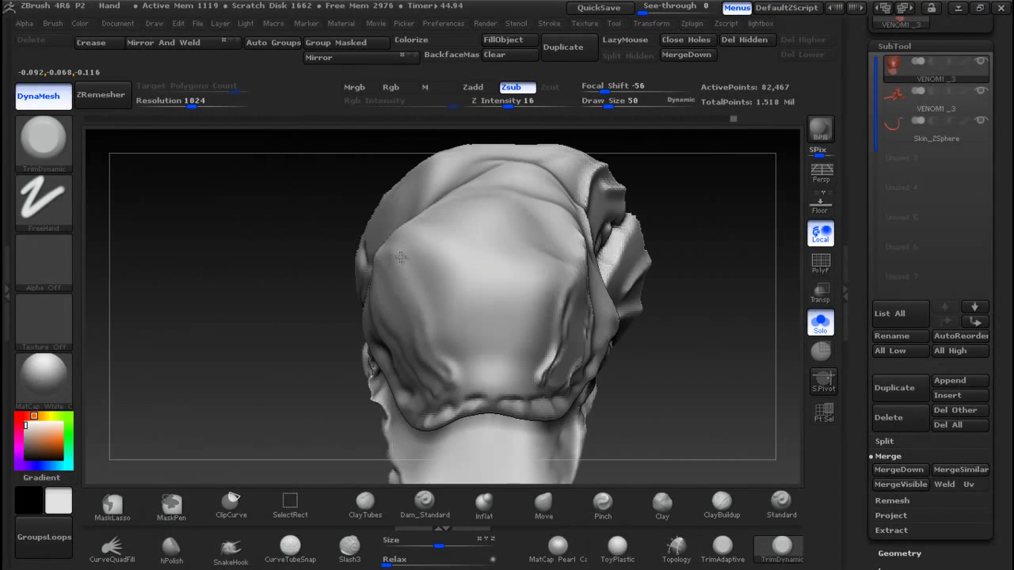
Step: Inflate the forehead and crown with the Inflat brush at Z intensity 5
{"action": "left_click", "coordinate": [484, 503]}
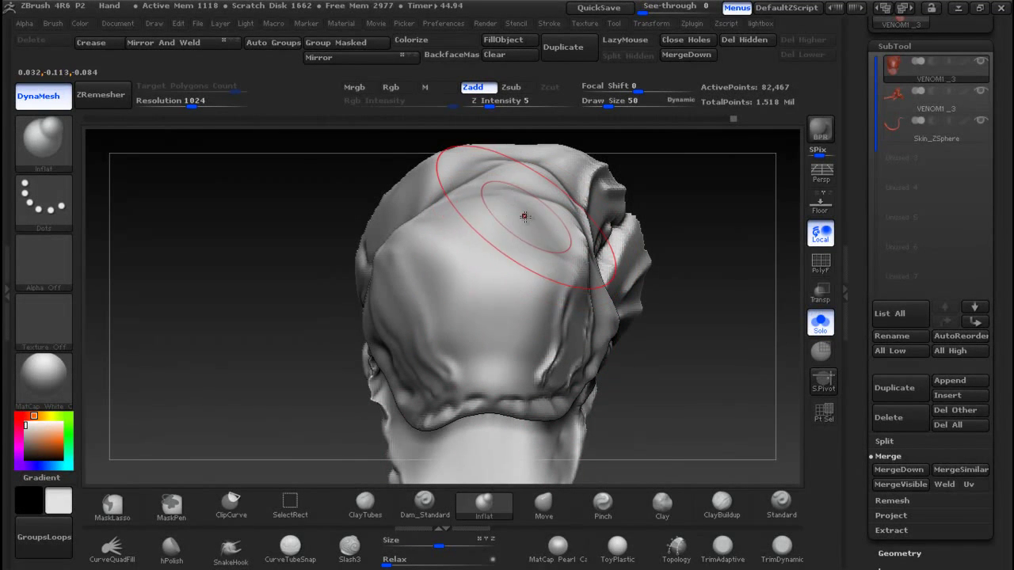
{"action": "mouse_move", "coordinate": [681, 320]}
{"action": "left_mouse_down"}
{"action": "mouse_move", "coordinate": [695, 302]}
{"action": "mouse_move", "coordinate": [582, 252]}
{"action": "left_mouse_up"}
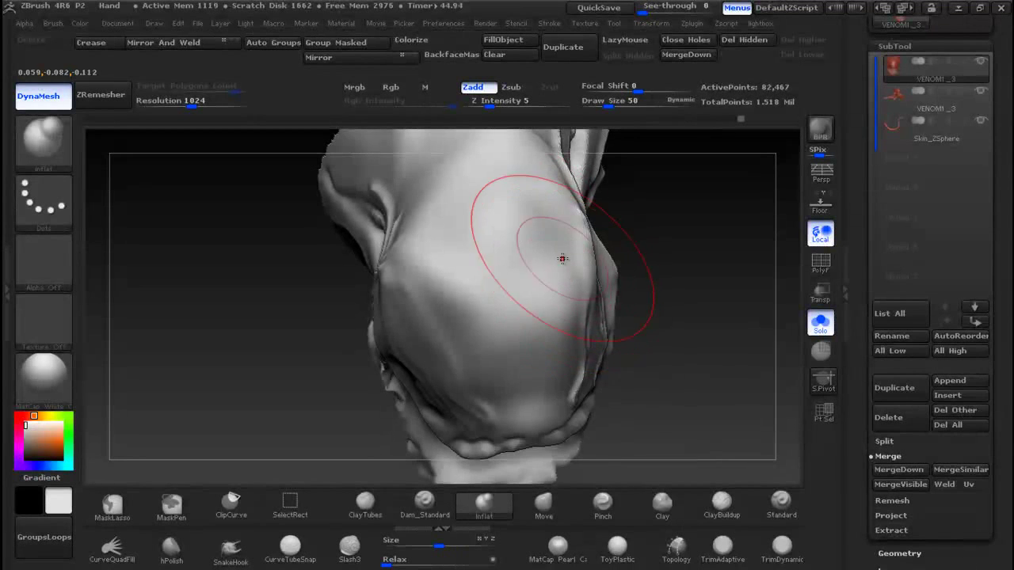
{"action": "mouse_move", "coordinate": [665, 321]}
{"action": "left_mouse_down"}
{"action": "mouse_move", "coordinate": [663, 354]}
{"action": "mouse_move", "coordinate": [664, 346]}
{"action": "left_mouse_up"}
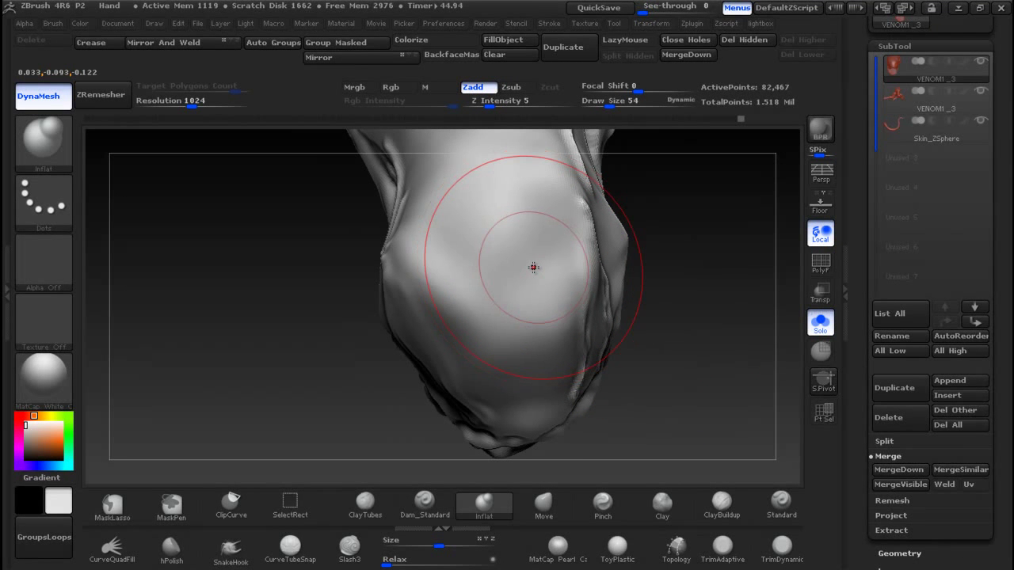
Step: Reshape the crown and both brow edges with the Move brush at draw size 42 and Z intensity 51
{"action": "left_click", "coordinate": [552, 509]}
{"action": "left_click_drag", "start_coordinate": [681, 229], "coordinate": [614, 213]}
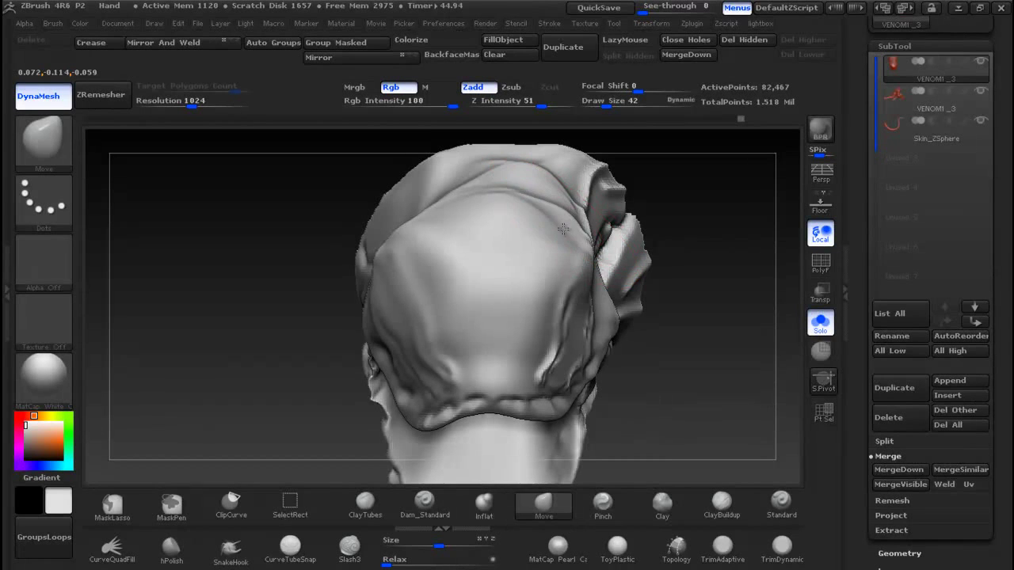
{"action": "mouse_move", "coordinate": [570, 222]}
{"action": "left_mouse_down"}
{"action": "mouse_move", "coordinate": [590, 237]}
{"action": "mouse_move", "coordinate": [580, 233]}
{"action": "left_mouse_up"}
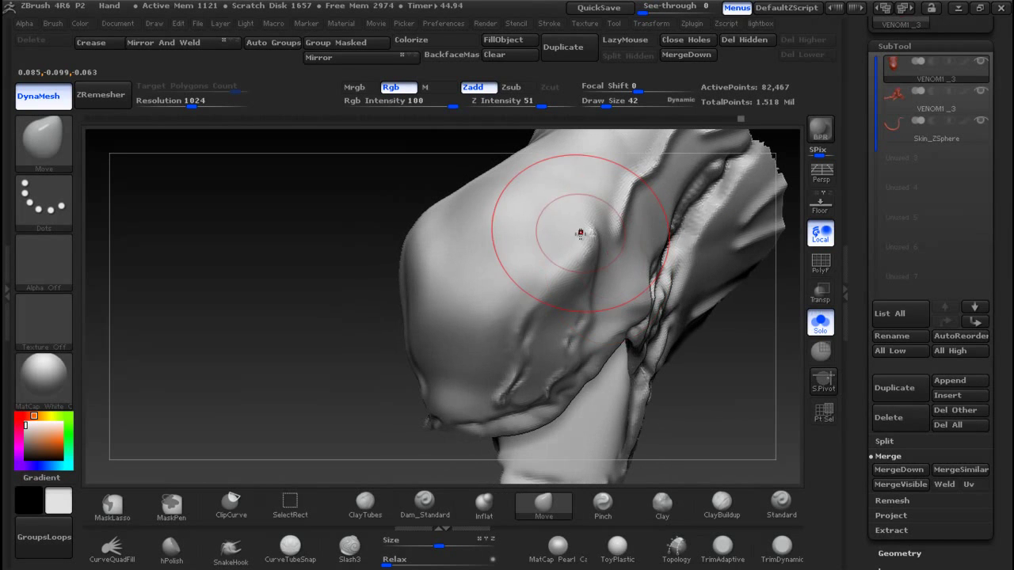
{"action": "left_click_drag", "start_coordinate": [264, 330], "coordinate": [407, 243]}
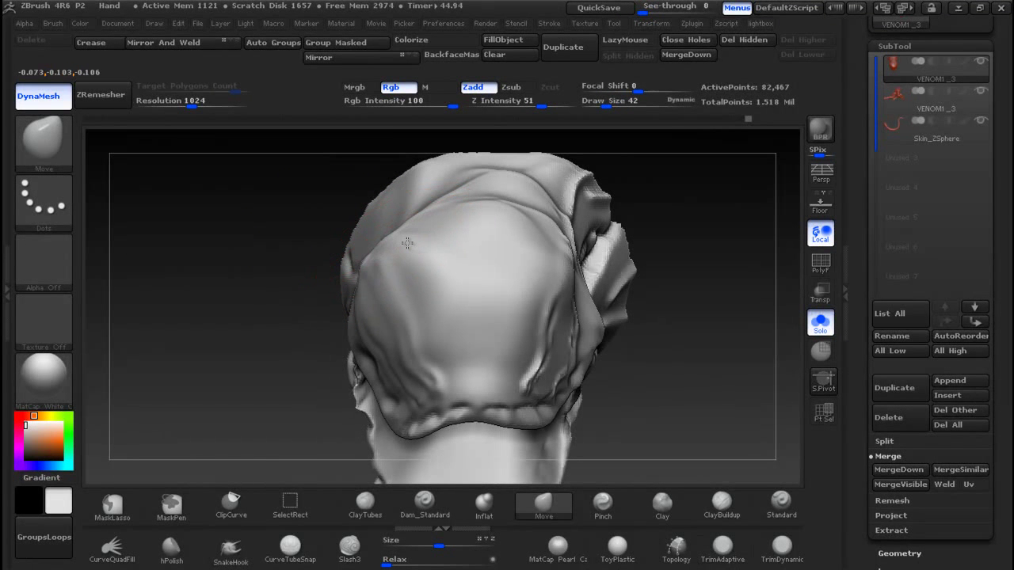
{"action": "left_click_drag", "start_coordinate": [420, 209], "coordinate": [416, 213]}
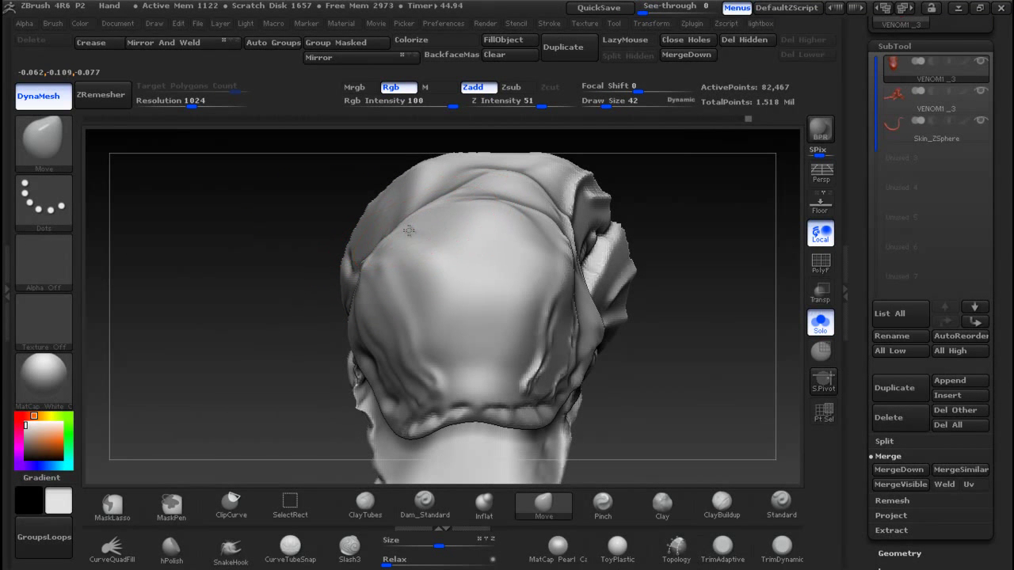
{"action": "left_click_drag", "start_coordinate": [528, 224], "coordinate": [519, 210]}
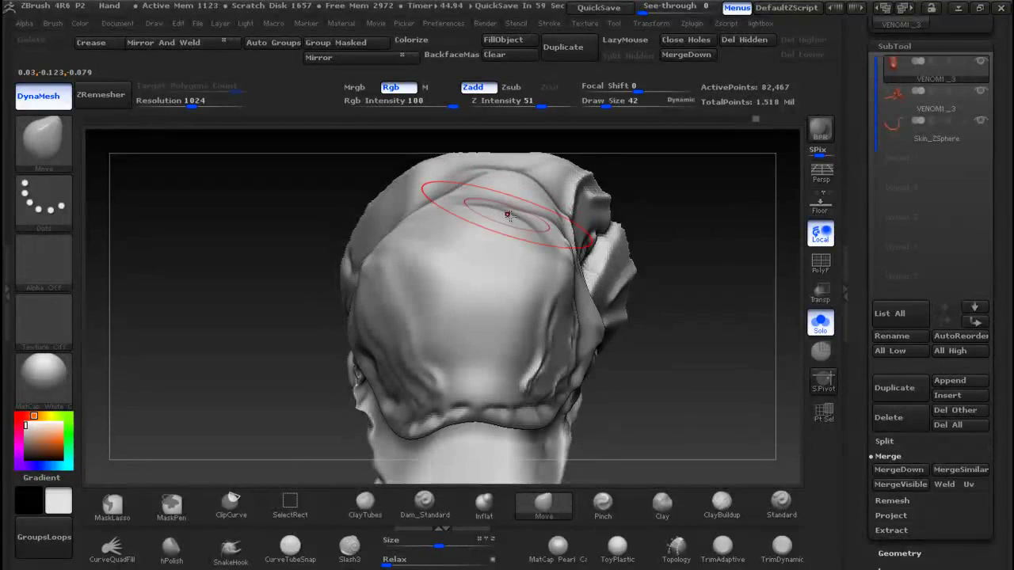
{"action": "left_click_drag", "start_coordinate": [692, 272], "coordinate": [625, 267]}
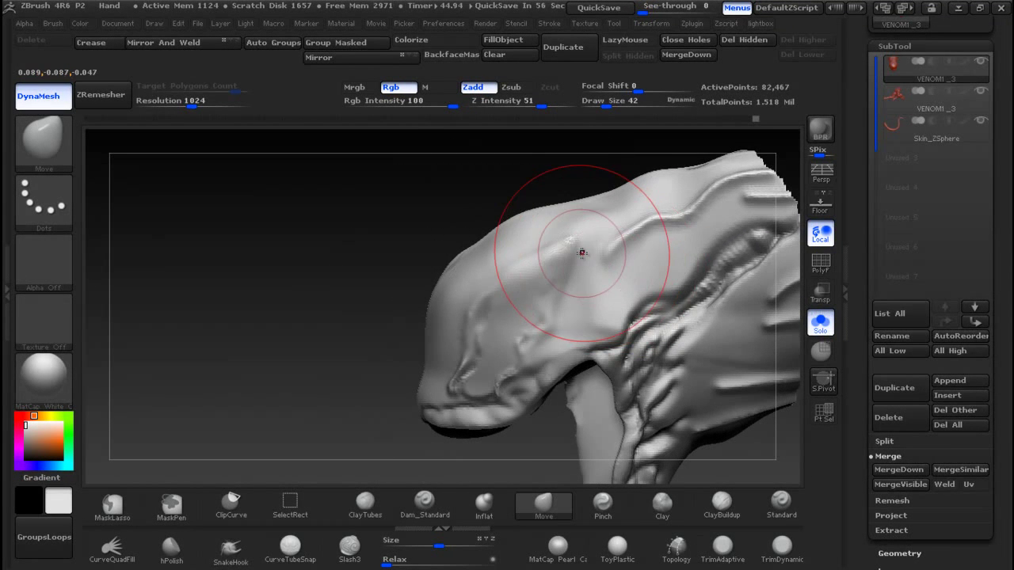
Step: Inflate the side of the head with the Inflat brush and smooth the creases around the face
{"action": "left_click", "coordinate": [498, 501]}
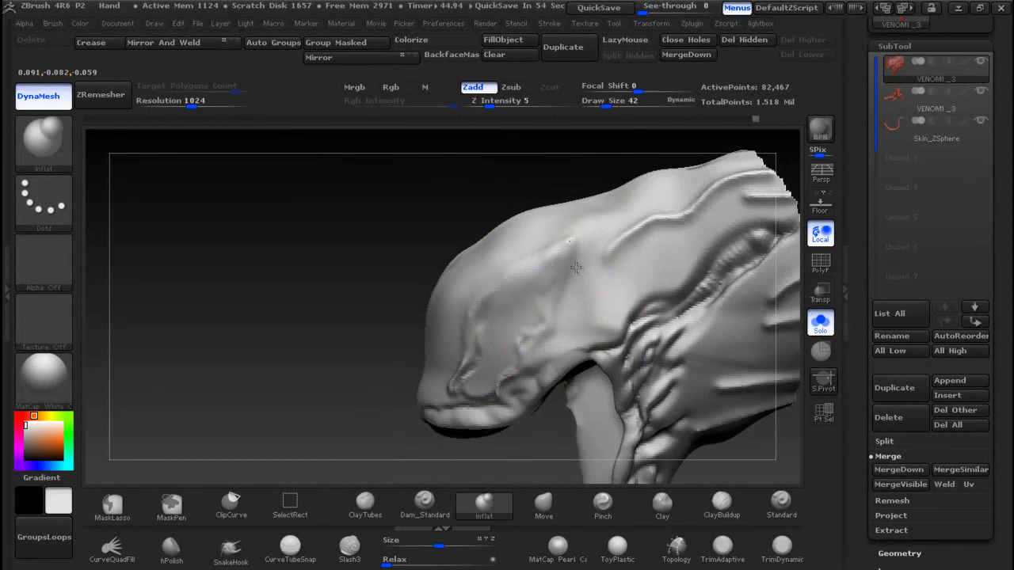
{"action": "mouse_move", "coordinate": [373, 318]}
{"action": "left_mouse_down"}
{"action": "mouse_move", "coordinate": [443, 319]}
{"action": "mouse_move", "coordinate": [446, 296]}
{"action": "mouse_move", "coordinate": [540, 251]}
{"action": "mouse_move", "coordinate": [574, 263]}
{"action": "left_mouse_up"}
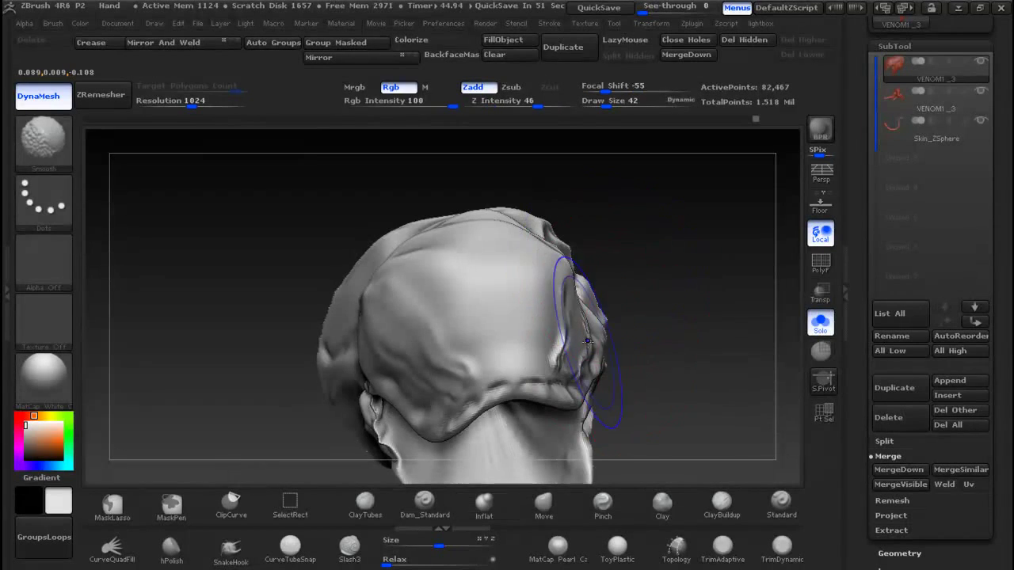
{"action": "left_click_drag", "start_coordinate": [655, 332], "coordinate": [527, 321]}
{"action": "mouse_move", "coordinate": [415, 353]}
{"action": "left_mouse_down"}
{"action": "mouse_move", "coordinate": [403, 363]}
{"action": "mouse_move", "coordinate": [550, 353]}
{"action": "left_mouse_up"}
{"action": "left_click_drag", "start_coordinate": [462, 319], "coordinate": [450, 289], "text": "shift"}
{"action": "right_click_drag", "start_coordinate": [613, 337], "coordinate": [529, 242], "text": "ctrl"}
{"action": "mouse_move", "coordinate": [569, 310]}
{"action": "left_mouse_down"}
{"action": "mouse_move", "coordinate": [551, 337]}
{"action": "mouse_move", "coordinate": [495, 336]}
{"action": "mouse_move", "coordinate": [504, 344]}
{"action": "left_mouse_up"}
Step: Adjust the outline of the face and upper jaw with the Move brush from the front and side
{"action": "left_click", "coordinate": [543, 502]}
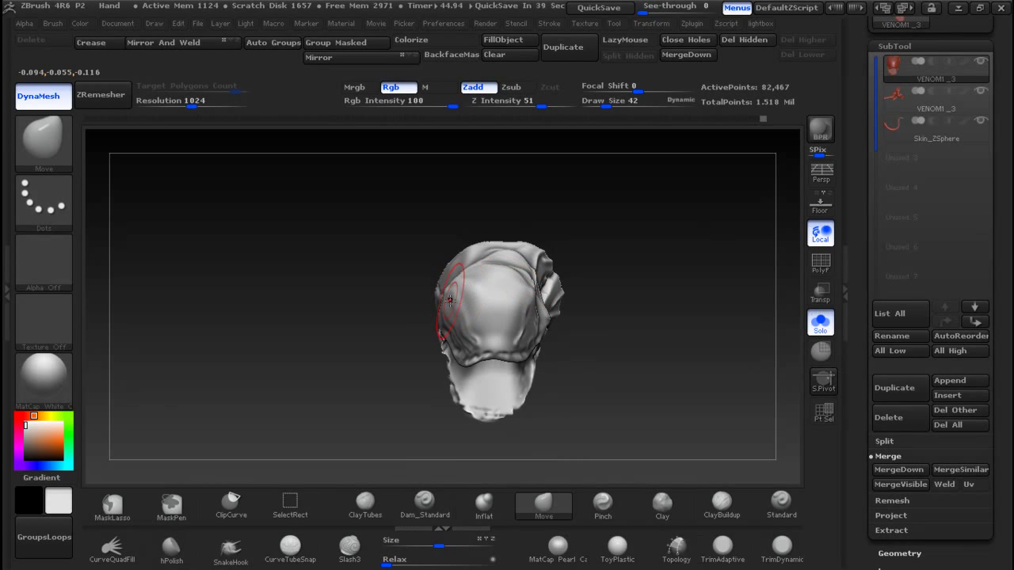
{"action": "left_click_drag", "start_coordinate": [607, 356], "coordinate": [524, 358]}
{"action": "left_click_drag", "start_coordinate": [424, 410], "coordinate": [491, 391]}
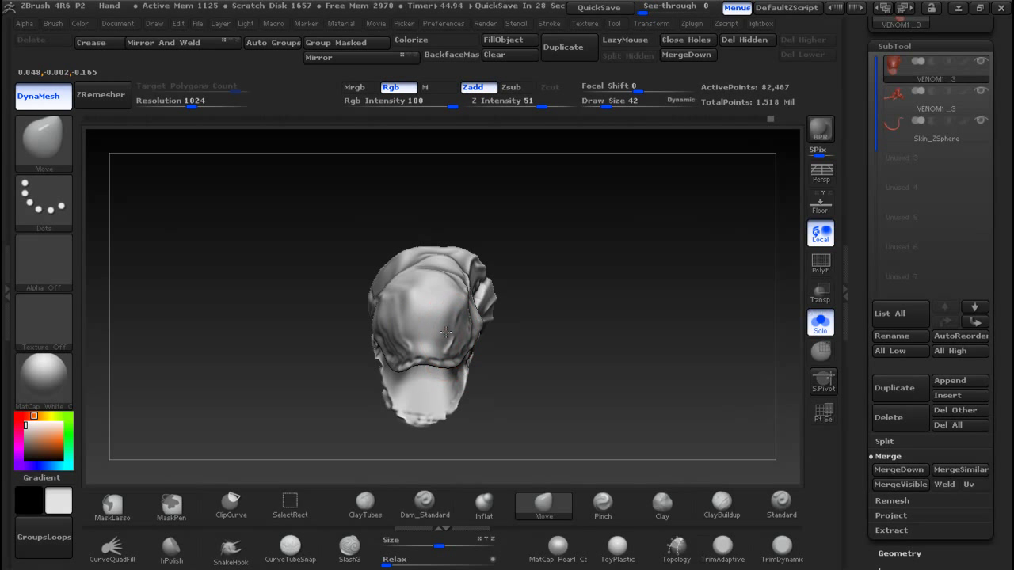
{"action": "mouse_move", "coordinate": [557, 301]}
{"action": "right_mouse_down", "text": "ctrl"}
{"action": "mouse_move", "coordinate": [593, 405]}
{"action": "mouse_move", "coordinate": [550, 399]}
{"action": "mouse_move", "coordinate": [502, 409]}
{"action": "right_mouse_up", "text": "ctrl"}
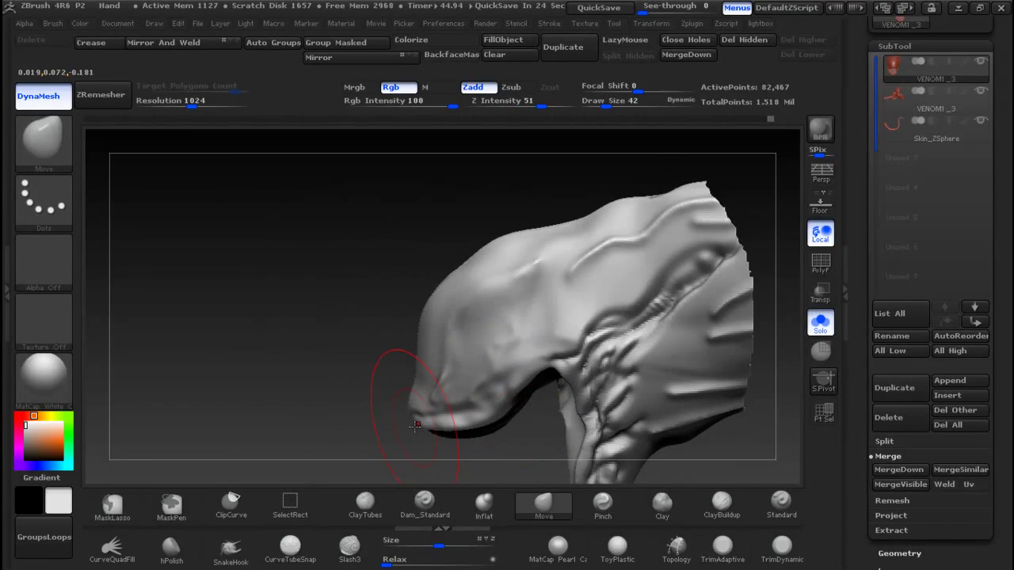
Step: Switch to Firefox and examine the Venom reference images for the eye and mouth shapes, ending on the close-up with white eyes
{"action": "key", "text": "alt+Tab"}
{"action": "left_click", "coordinate": [261, 119]}
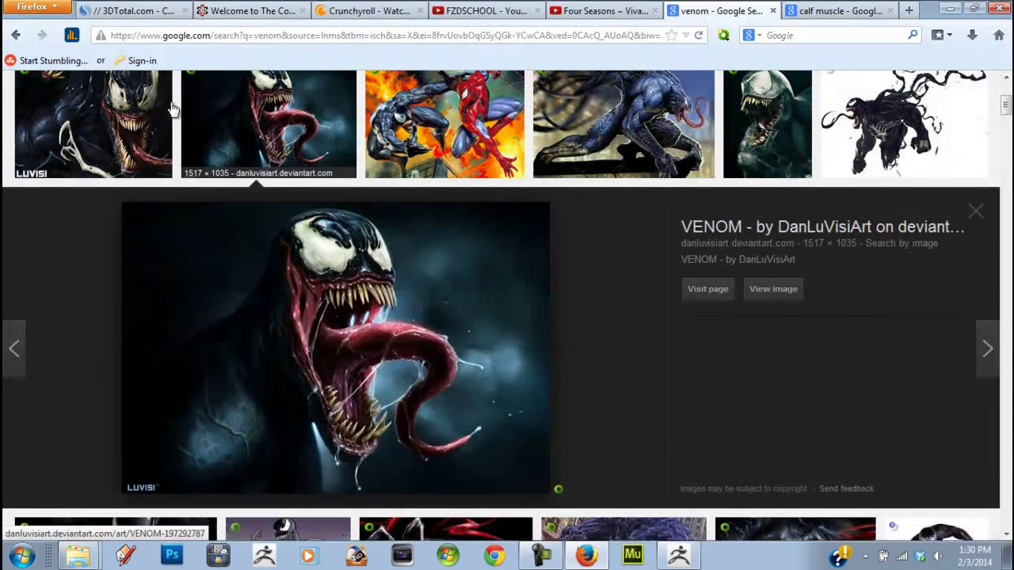
{"action": "left_click", "coordinate": [148, 115]}
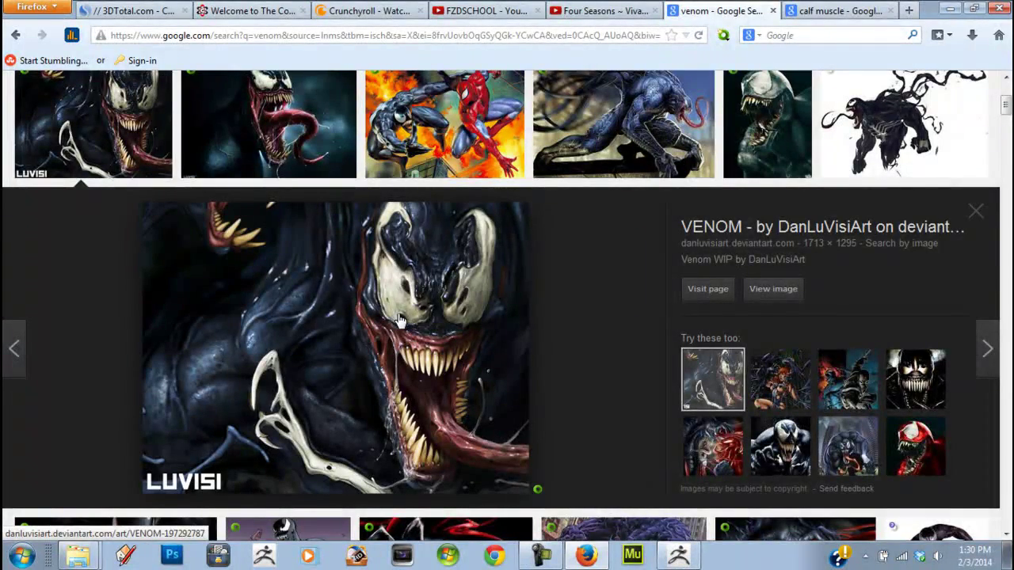
{"action": "key", "text": "alt+Tab"}
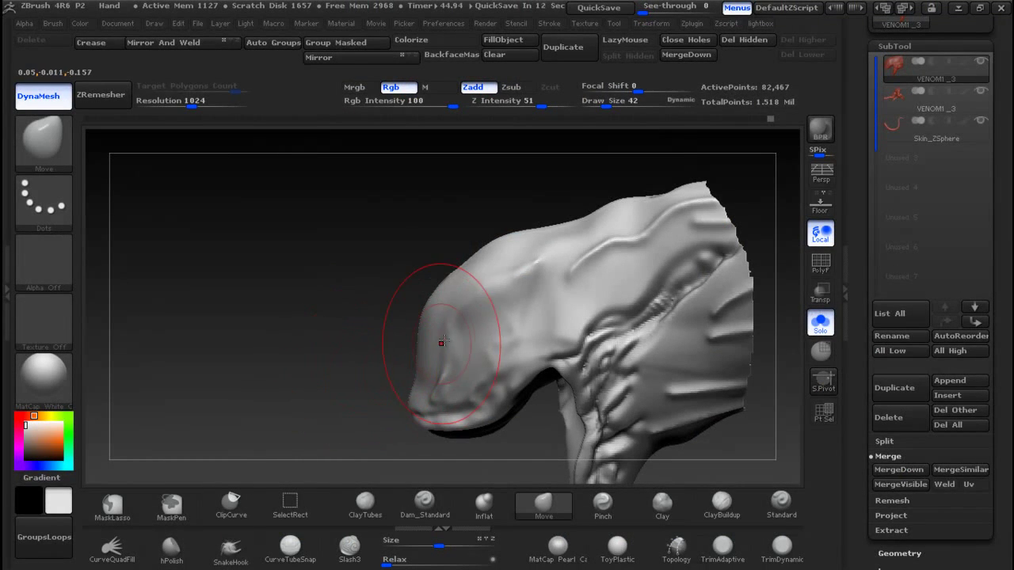
Step: Reduce the draw size to 4 and choose MaskCurvePen as the masking brush
{"action": "key", "text": "bracketleft"}
{"action": "key", "text": "bracketleft"}
{"action": "key", "text": "bracketleft"}
{"action": "key", "text": "bracketleft"}
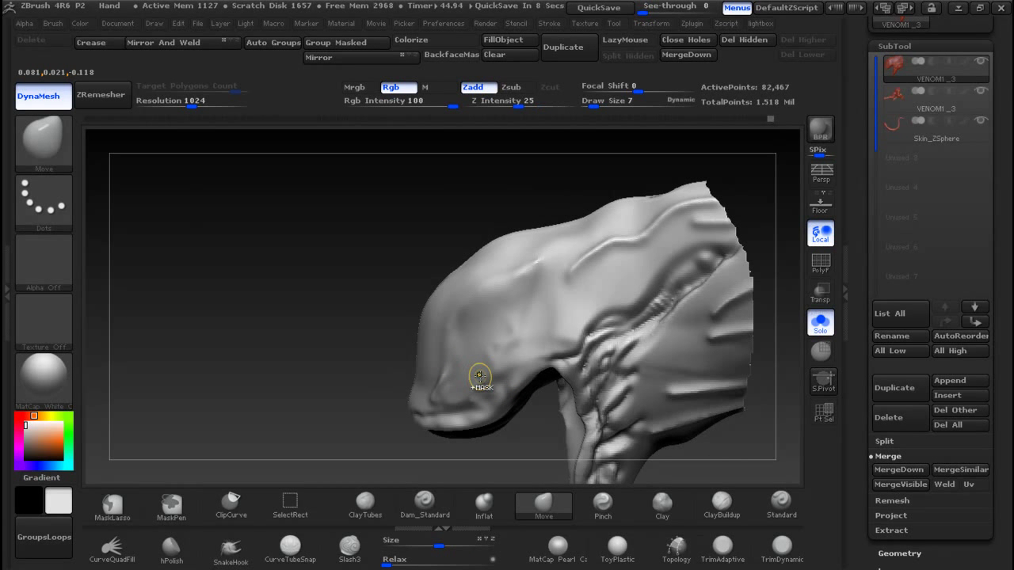
{"action": "key", "text": "ctrl"}
{"action": "left_click", "coordinate": [25, 169]}
{"action": "left_click", "coordinate": [37, 145]}
{"action": "left_click", "coordinate": [177, 225]}
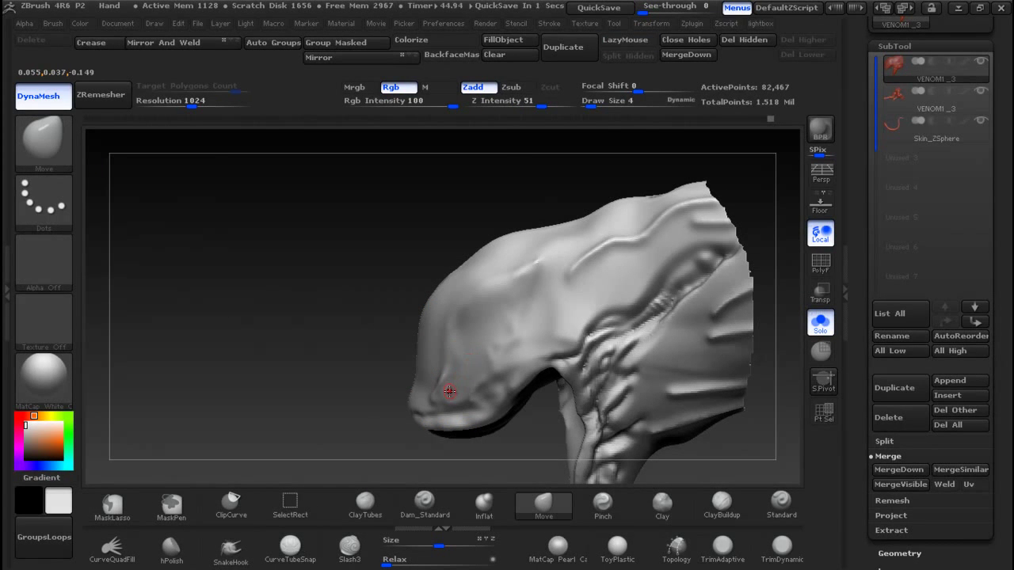
Step: Check the shape of Venom's eyes again in the browser reference and return to ZBrush
{"action": "key", "text": "alt+Tab"}
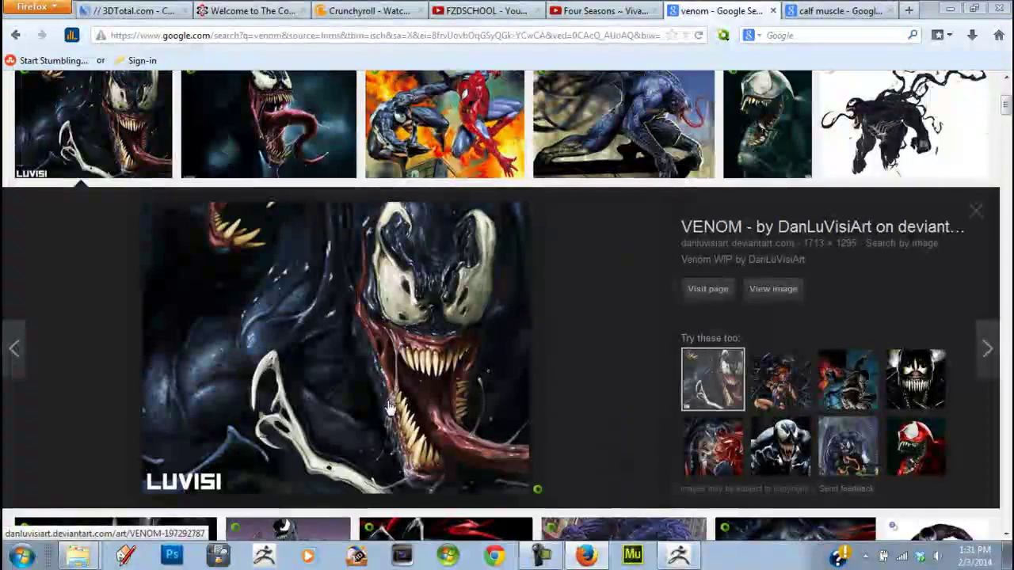
{"action": "key", "text": "alt+Tab"}
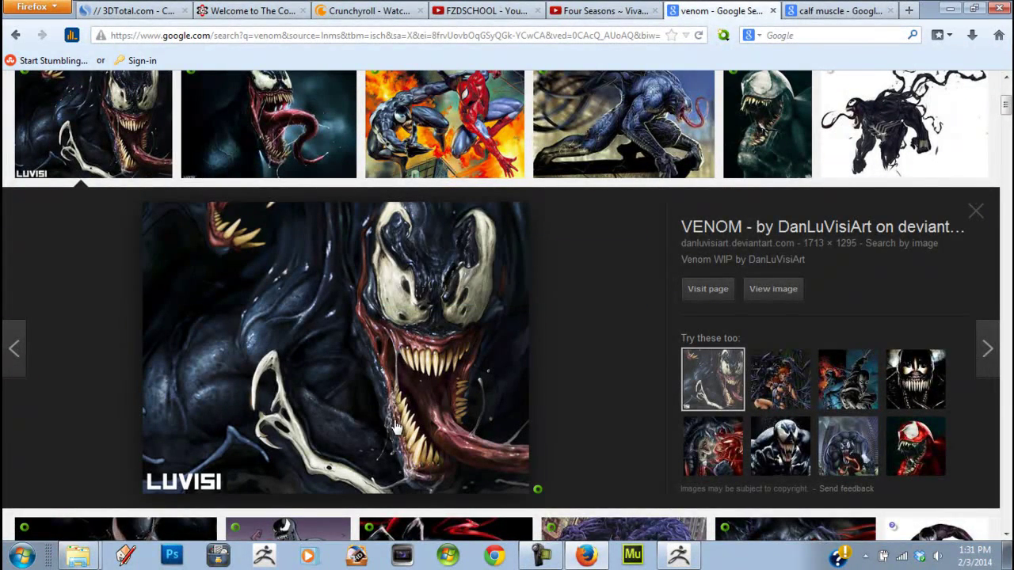
{"action": "key", "text": "alt+Tab"}
Step: Draw a short mask curve at the lower front corner of the eye area with MaskCurvePen
{"action": "left_click_drag", "start_coordinate": [324, 360], "coordinate": [354, 366], "text": "alt"}
{"action": "key", "text": "ctrl"}
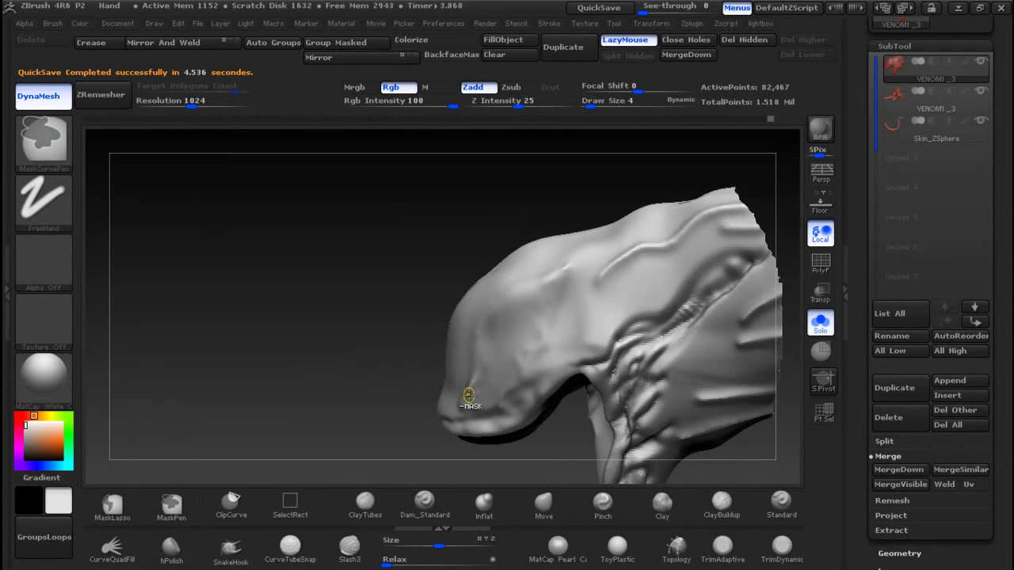
{"action": "key", "text": "ctrl"}
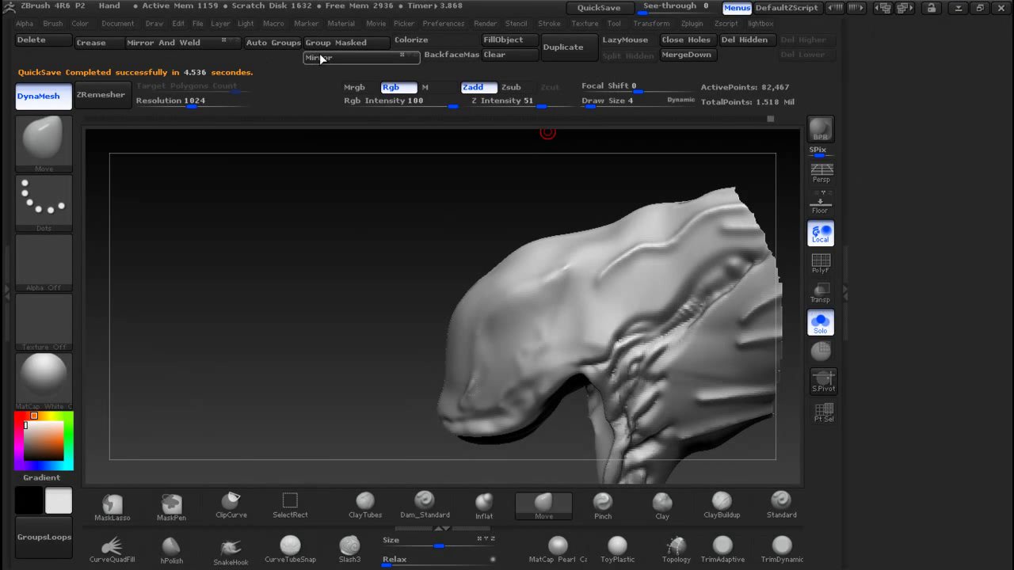
Step: Try to outline the eye on the side of the head with closed MaskCurvePen curves
{"action": "right_click_drag", "start_coordinate": [274, 282], "coordinate": [294, 254], "text": "alt"}
{"action": "right_click_drag", "start_coordinate": [362, 266], "coordinate": [374, 356], "text": "ctrl"}
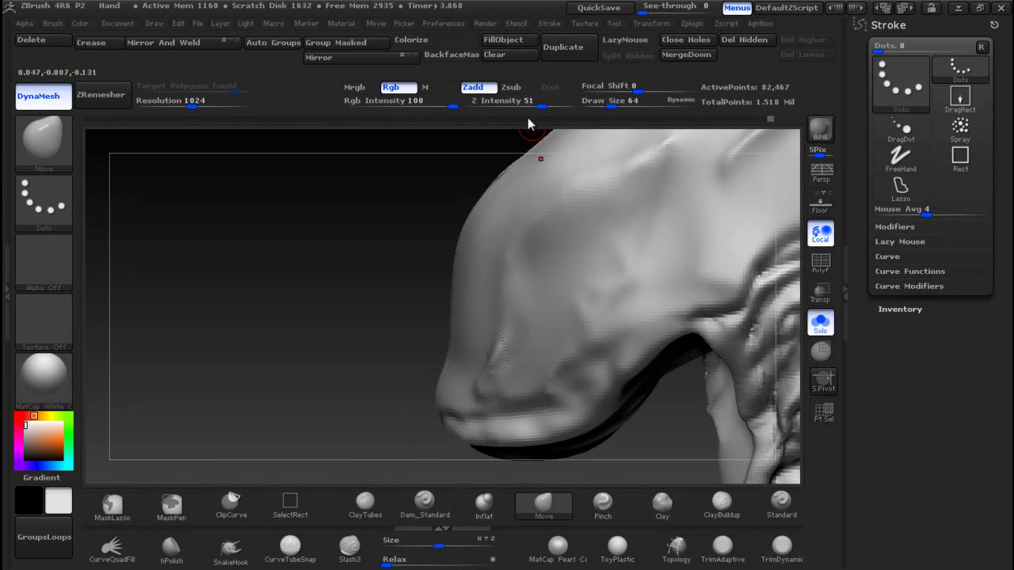
{"action": "left_click_drag", "start_coordinate": [861, 36], "coordinate": [860, 566]}
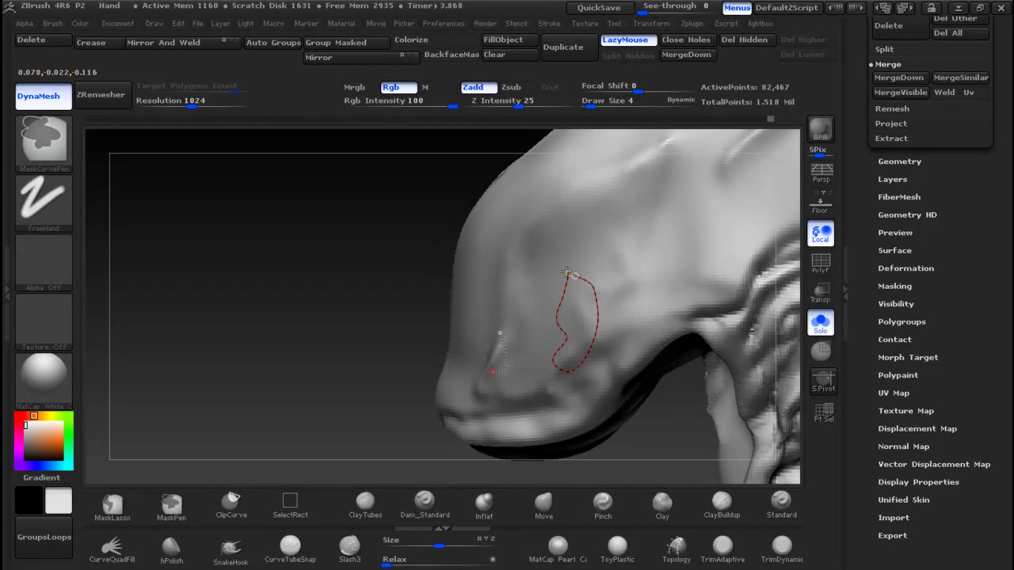
{"action": "left_click_drag", "start_coordinate": [567, 272], "coordinate": [569, 274], "text": "ctrl"}
{"action": "left_click_drag", "start_coordinate": [513, 259], "coordinate": [601, 319], "text": "ctrl"}
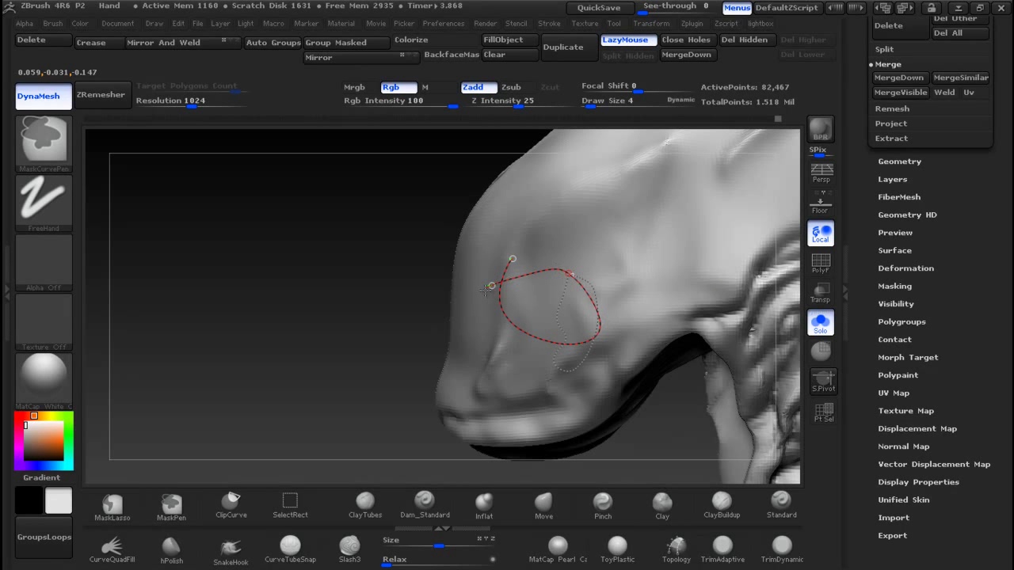
{"action": "left_click_drag", "start_coordinate": [488, 290], "coordinate": [492, 287], "text": "ctrl"}
{"action": "left_click", "coordinate": [54, 157], "text": "ctrl+alt"}
{"action": "left_click", "coordinate": [149, 194]}
{"action": "left_click", "coordinate": [55, 159], "text": "ctrl+alt"}
{"action": "left_click", "coordinate": [55, 209]}
{"action": "left_click", "coordinate": [54, 208], "text": "ctrl+alt"}
{"action": "left_click", "coordinate": [319, 287]}
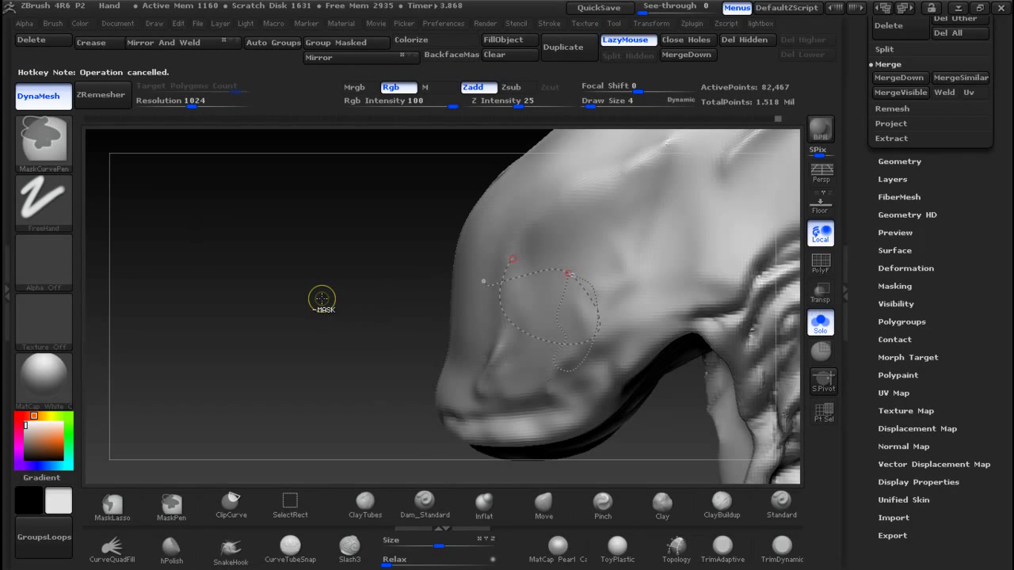
Step: Choose MaskLasso as the masking brush and draw a test eye-shaped mask on the front of the head
{"action": "left_click", "coordinate": [322, 298], "text": "ctrl"}
{"action": "left_click", "coordinate": [321, 299], "text": "ctrl"}
{"action": "left_click_drag", "start_coordinate": [322, 299], "coordinate": [424, 309]}
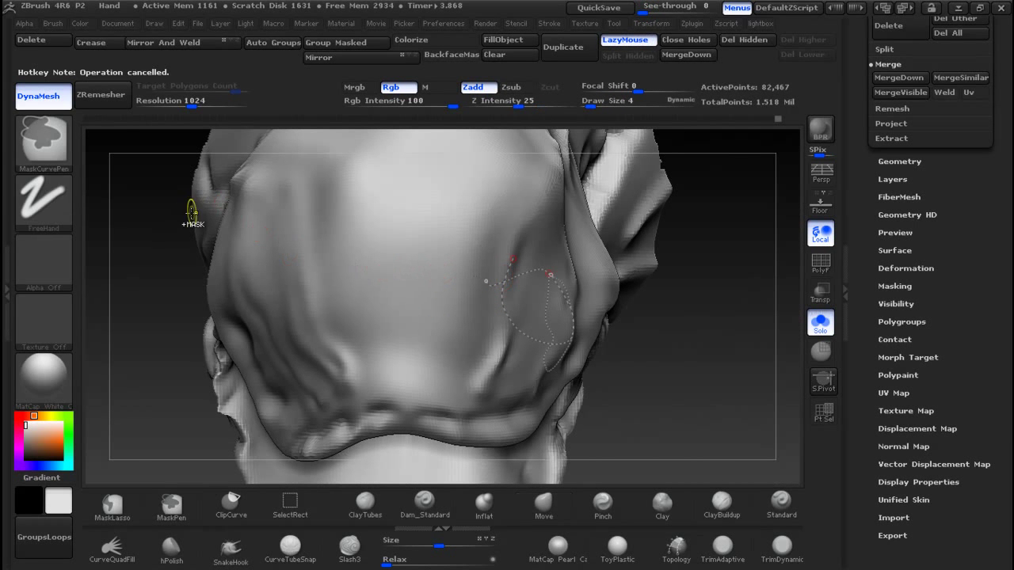
{"action": "left_click", "coordinate": [57, 149], "text": "ctrl"}
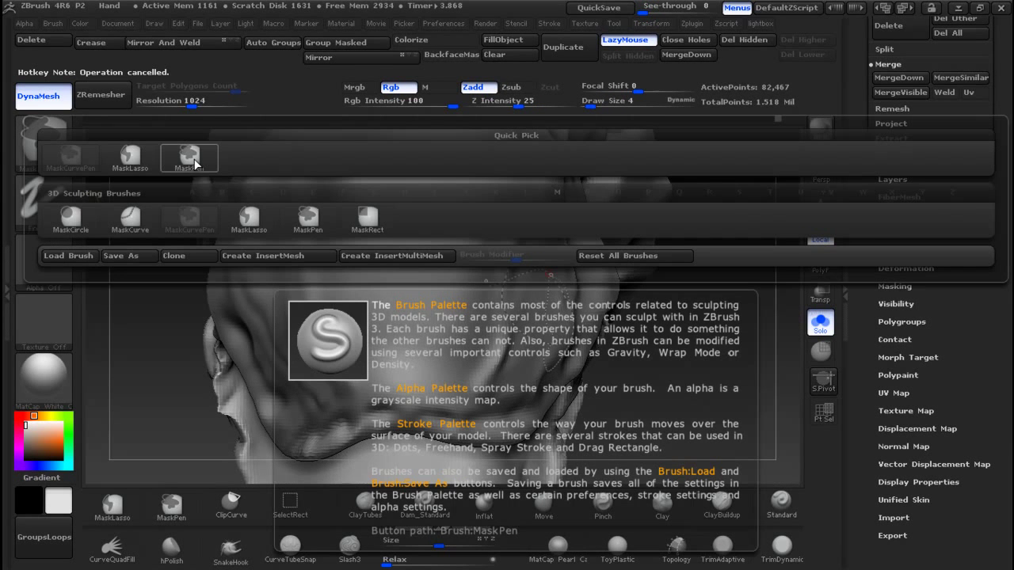
{"action": "left_click", "coordinate": [145, 162], "text": "ctrl"}
{"action": "mouse_move", "coordinate": [413, 249]}
{"action": "left_mouse_down", "text": "ctrl"}
{"action": "mouse_move", "coordinate": [433, 341]}
{"action": "mouse_move", "coordinate": [442, 243]}
{"action": "left_mouse_up", "text": "ctrl"}
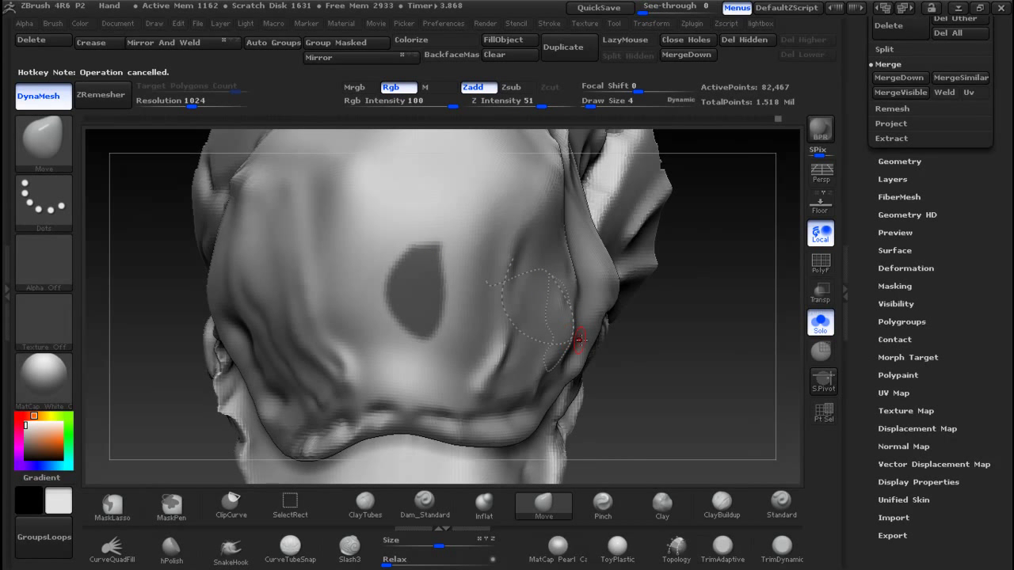
Step: Delete the leftover mask curves and clear the lasso mask from the front of the head
{"action": "left_click", "coordinate": [31, 39]}
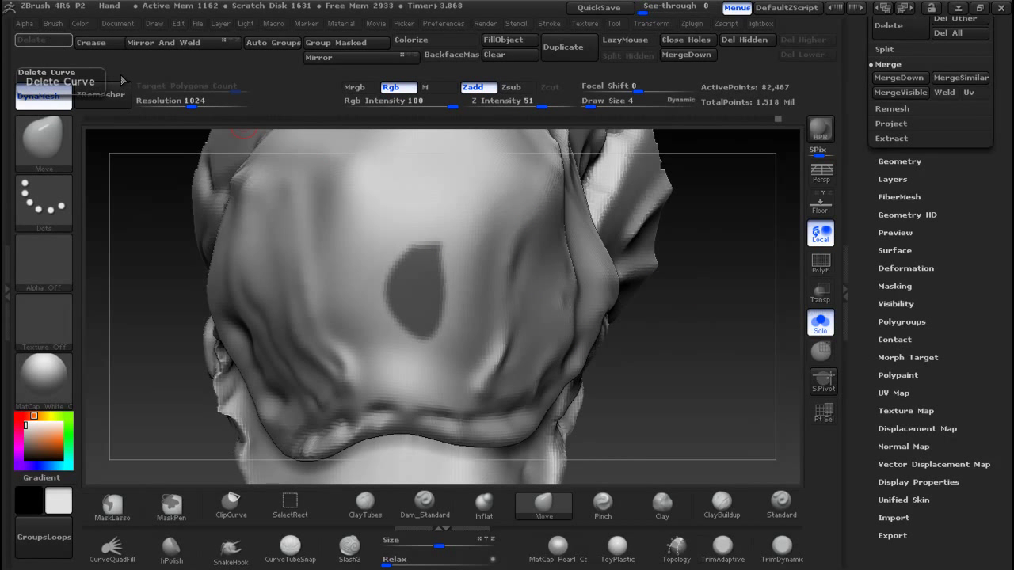
{"action": "left_click", "coordinate": [675, 345], "text": "ctrl"}
{"action": "left_click", "coordinate": [689, 350], "text": "ctrl"}
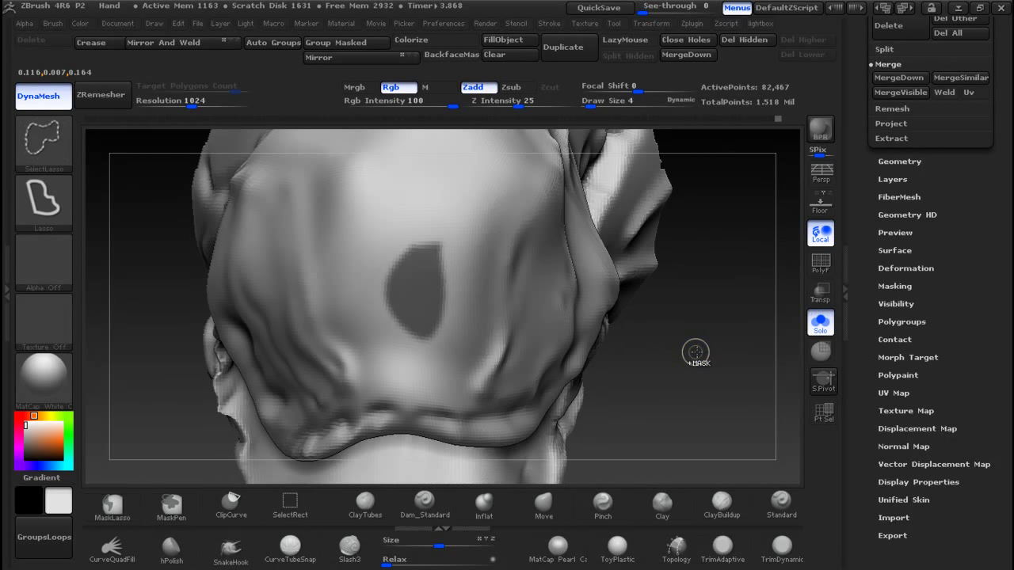
{"action": "left_click", "coordinate": [697, 356], "text": "ctrl"}
{"action": "left_click_drag", "start_coordinate": [698, 354], "coordinate": [286, 357], "text": "ctrl"}
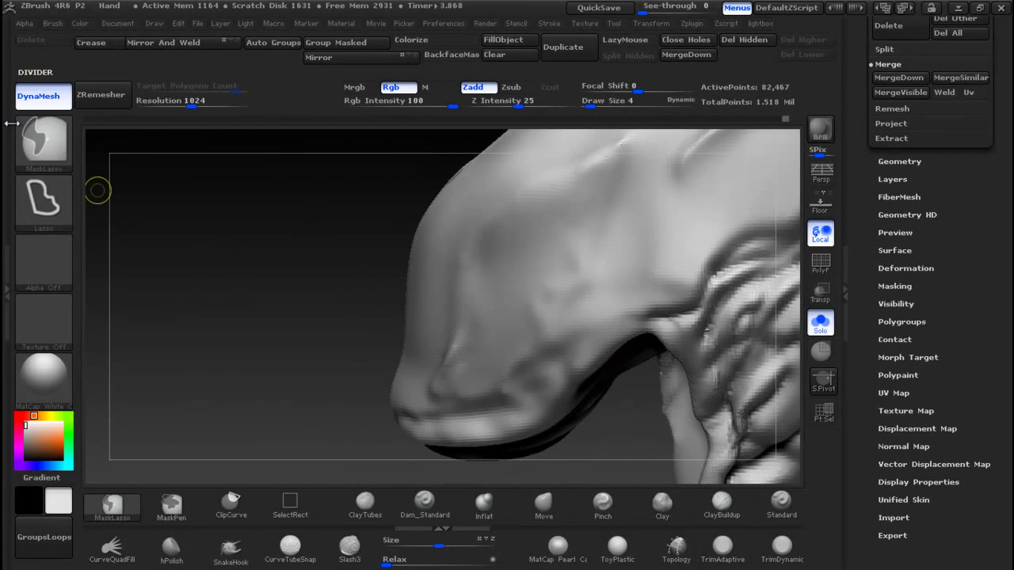
Step: Choose MaskPen as the masking brush
{"action": "left_click", "coordinate": [35, 134]}
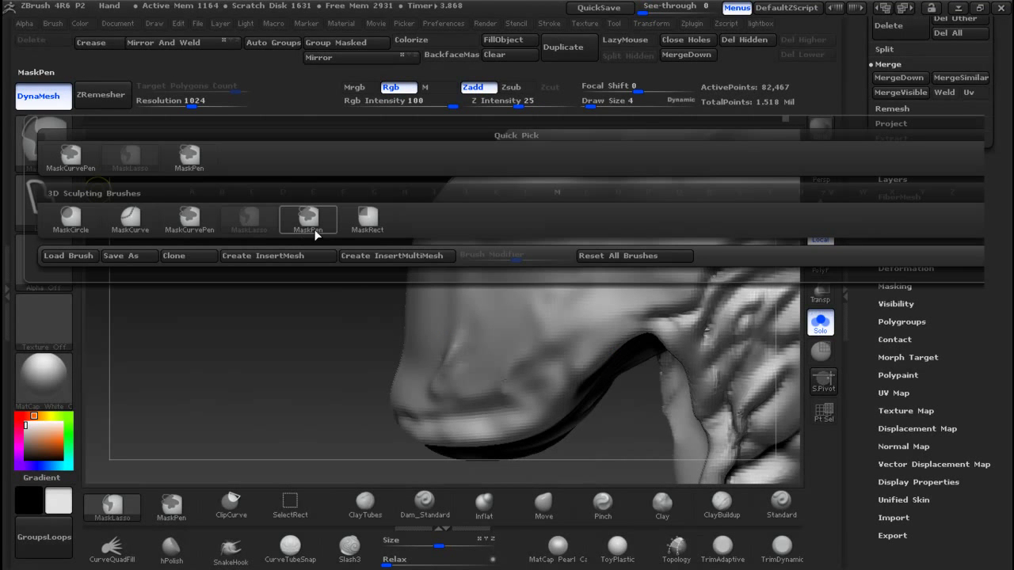
{"action": "mouse_move", "coordinate": [198, 223]}
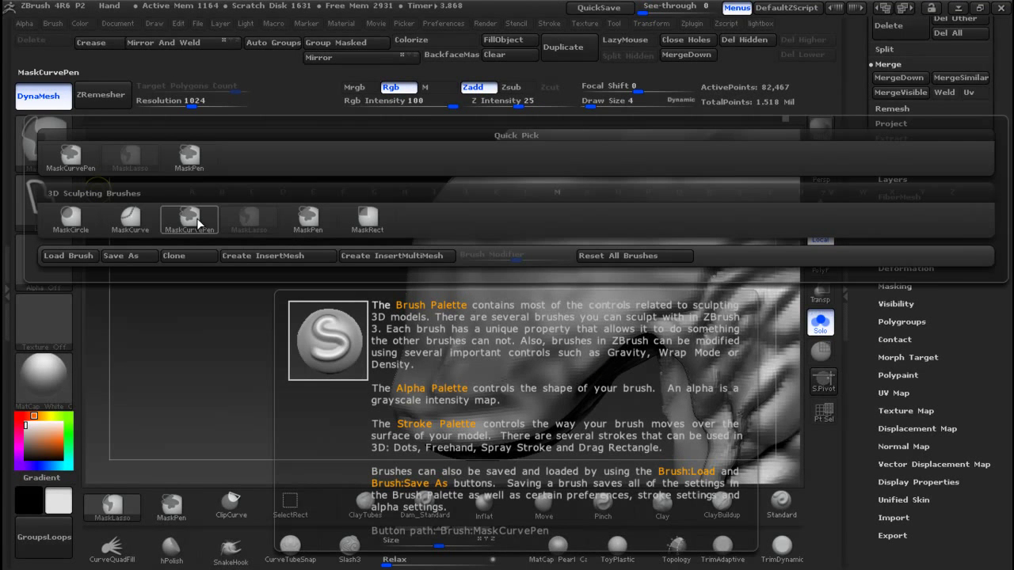
{"action": "left_click", "coordinate": [308, 218]}
Step: Paint a rough eye mask on the side of the head, compare it with the Venom reference and undo it
{"action": "mouse_move", "coordinate": [442, 368]}
{"action": "left_mouse_down", "text": "ctrl"}
{"action": "mouse_move", "coordinate": [447, 386]}
{"action": "mouse_move", "coordinate": [463, 355]}
{"action": "mouse_move", "coordinate": [460, 307]}
{"action": "mouse_move", "coordinate": [483, 229]}
{"action": "mouse_move", "coordinate": [480, 190]}
{"action": "left_mouse_up", "text": "ctrl"}
{"action": "key", "text": "alt+Tab"}
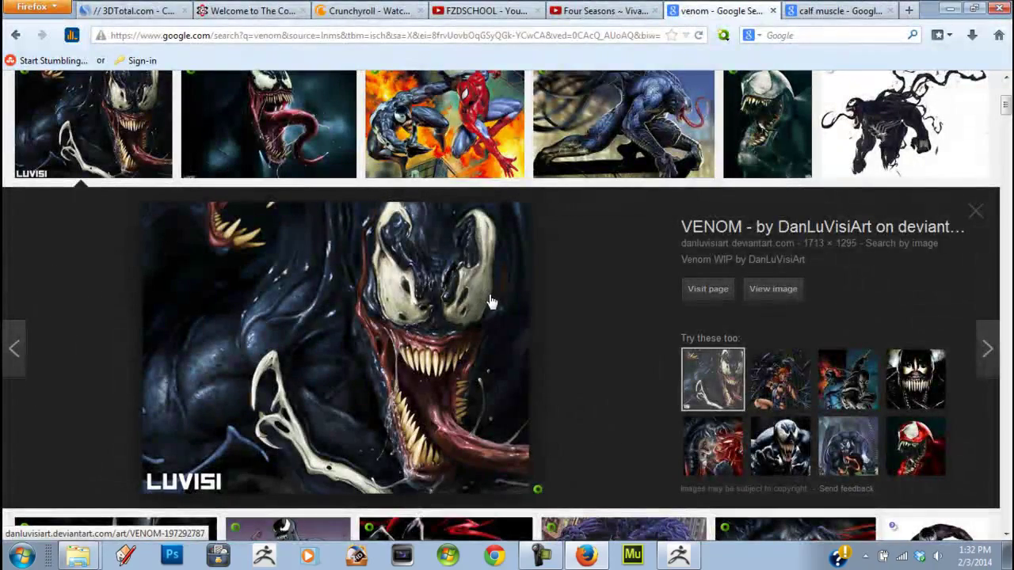
{"action": "key", "text": "alt+Tab"}
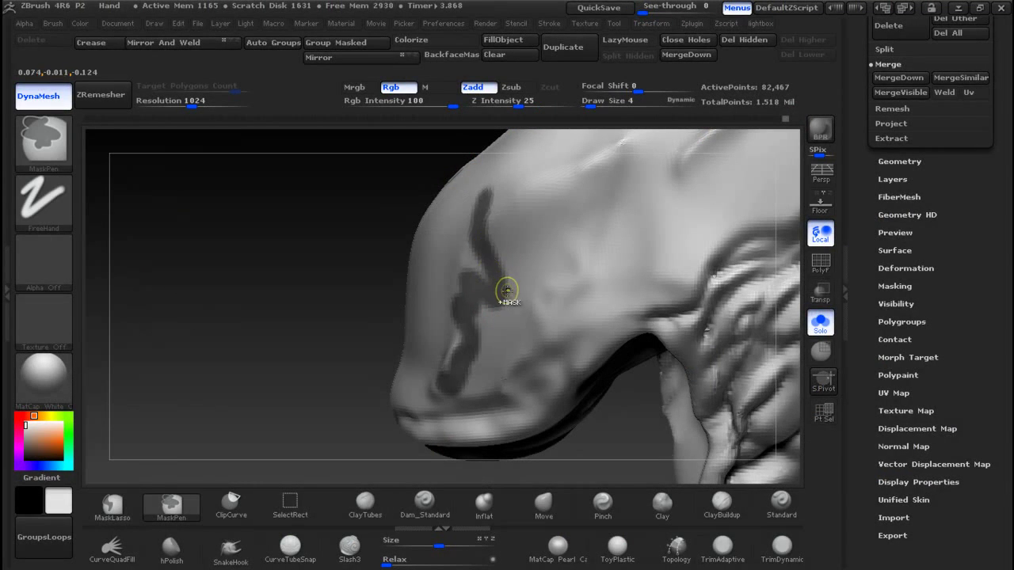
{"action": "key", "text": "ctrl+z"}
Step: Start the eye mask at the lower front of the eye area with MaskPen, checking the browser reference from the front view
{"action": "key", "text": "alt+Tab"}
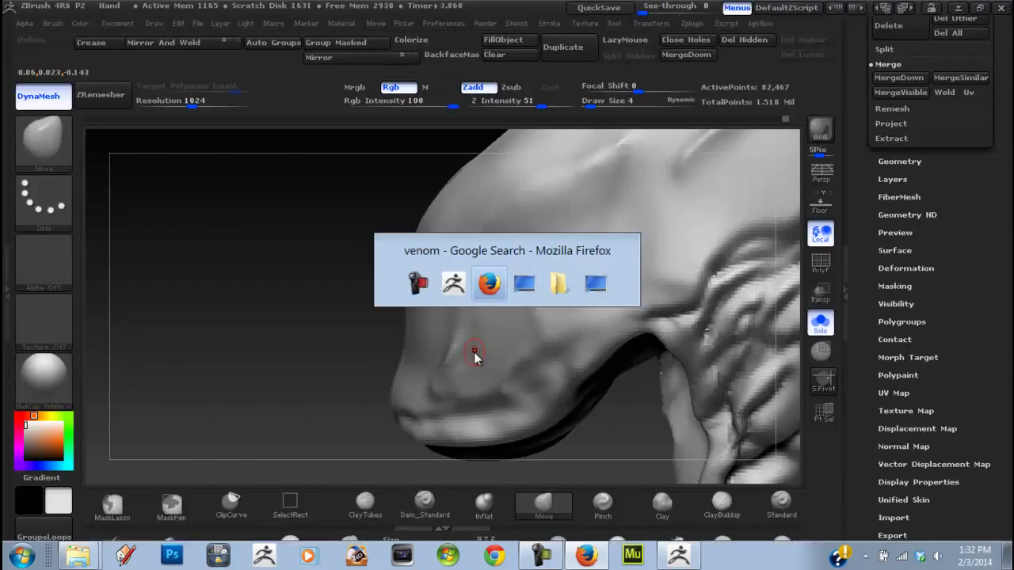
{"action": "key", "text": "alt+Tab"}
{"action": "left_click_drag", "start_coordinate": [210, 341], "coordinate": [356, 345]}
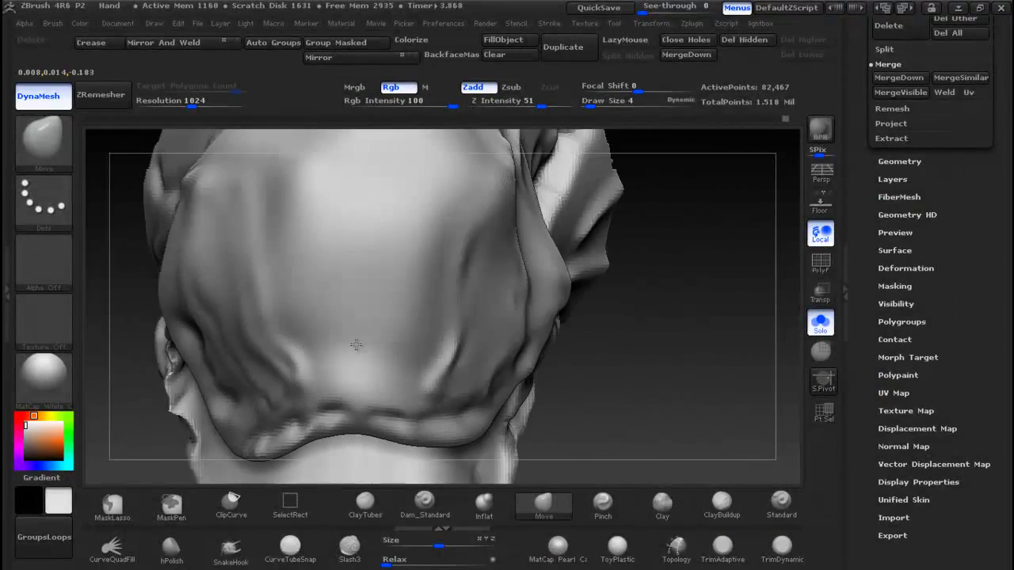
{"action": "right_click_drag", "start_coordinate": [615, 368], "coordinate": [577, 271], "text": "ctrl"}
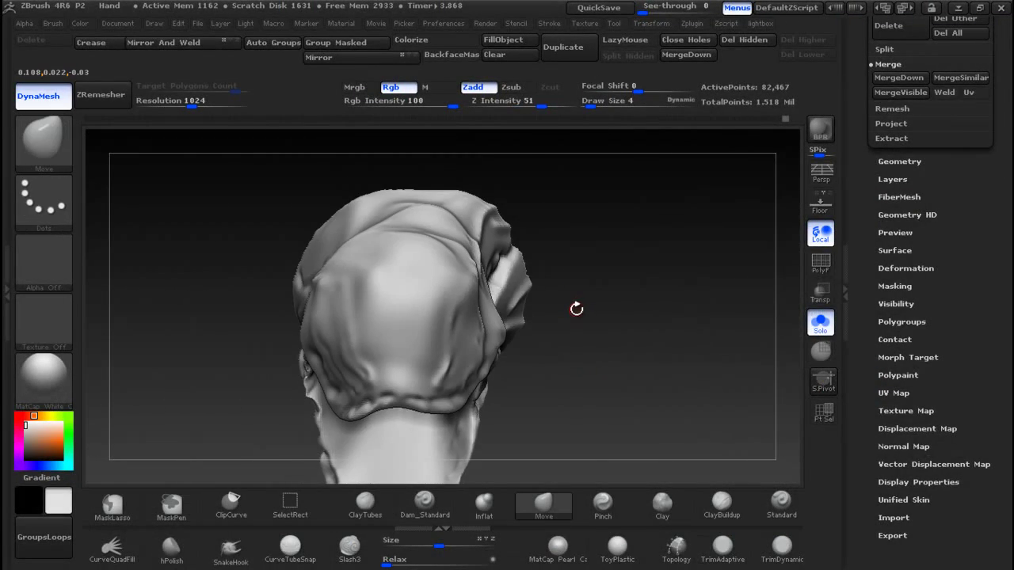
{"action": "key", "text": "alt+Tab"}
{"action": "key", "text": "alt+Tab"}
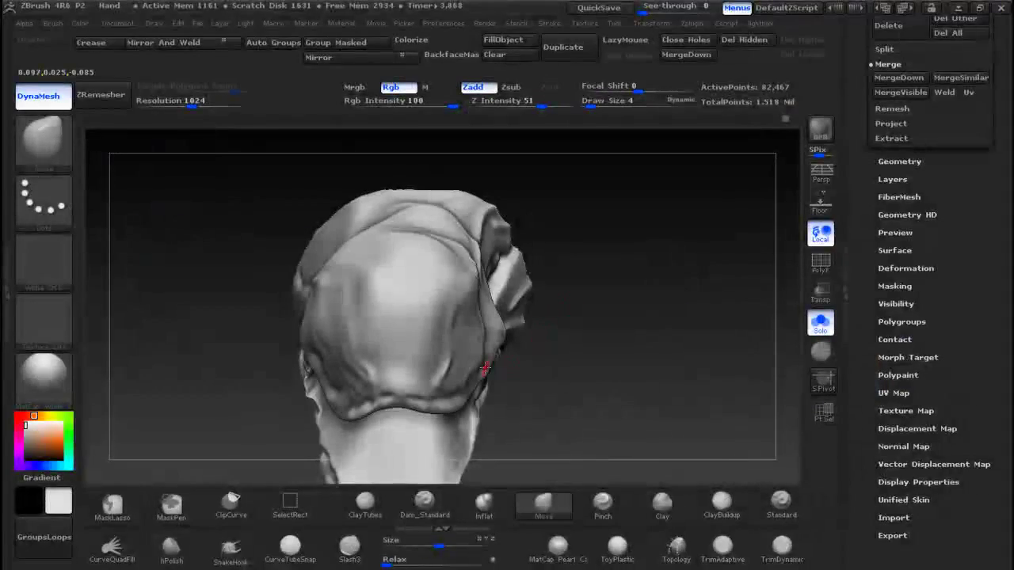
{"action": "key", "text": "alt+Tab"}
{"action": "key", "text": "alt+Tab"}
{"action": "key", "text": "ctrl"}
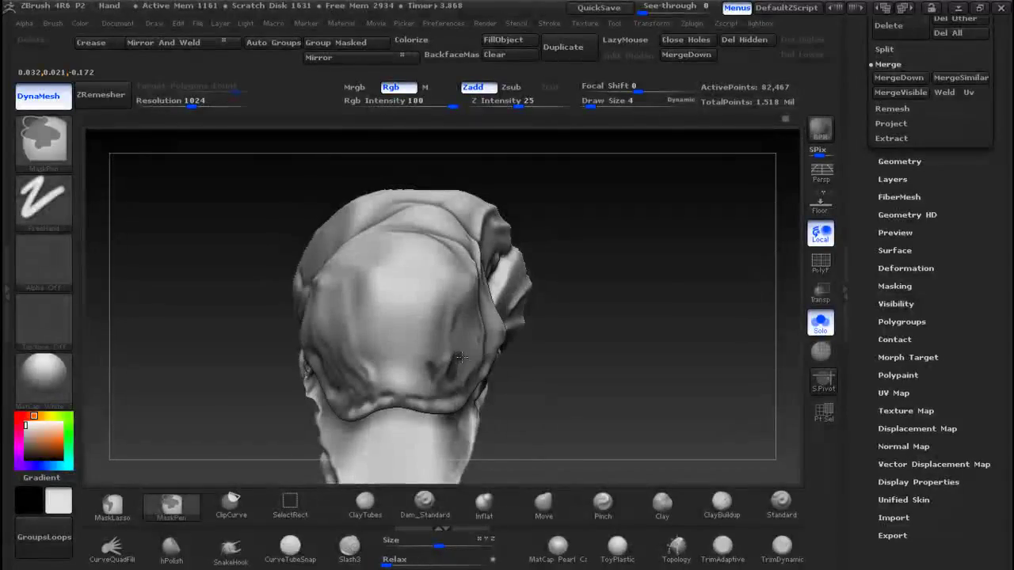
Step: Continue the inner contour of the eye mask upward to a hooked top, following the Venom reference
{"action": "key", "text": "alt+Tab"}
{"action": "key", "text": "alt+Tab"}
{"action": "key", "text": "alt+Tab"}
{"action": "key", "text": "alt+Tab"}
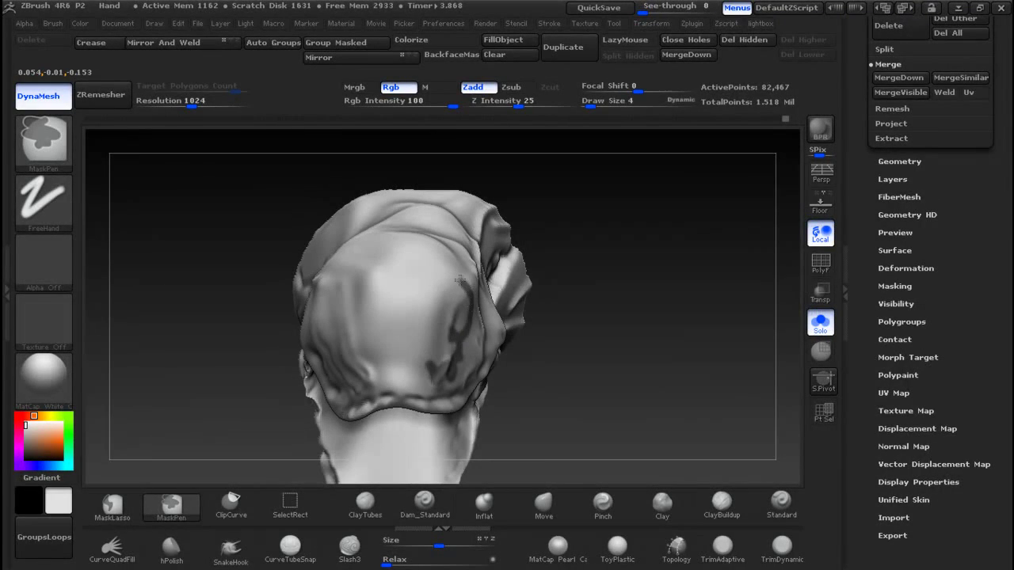
{"action": "key", "text": "alt+Tab"}
{"action": "key", "text": "alt+Tab"}
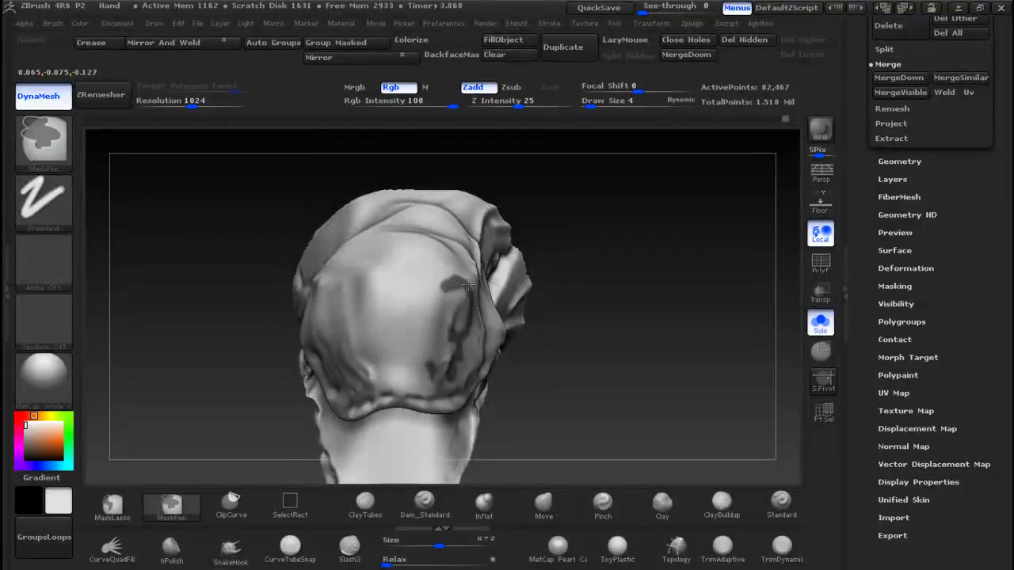
Step: Paint the rear edge of the eye mask from the side and fill in the area between the contours
{"action": "left_click_drag", "start_coordinate": [611, 346], "coordinate": [561, 345]}
{"action": "key", "text": "alt+Tab"}
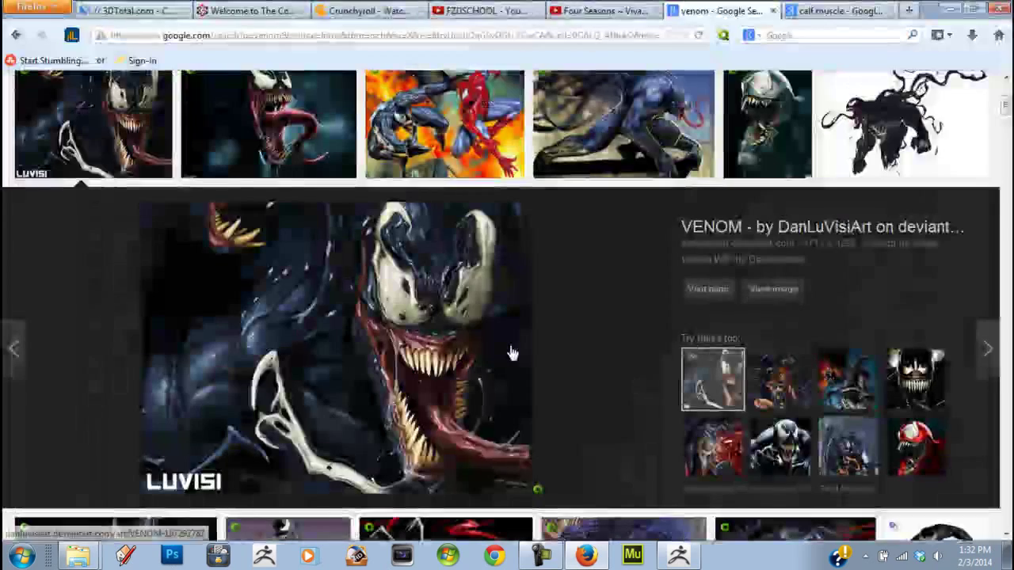
{"action": "key", "text": "alt+Tab"}
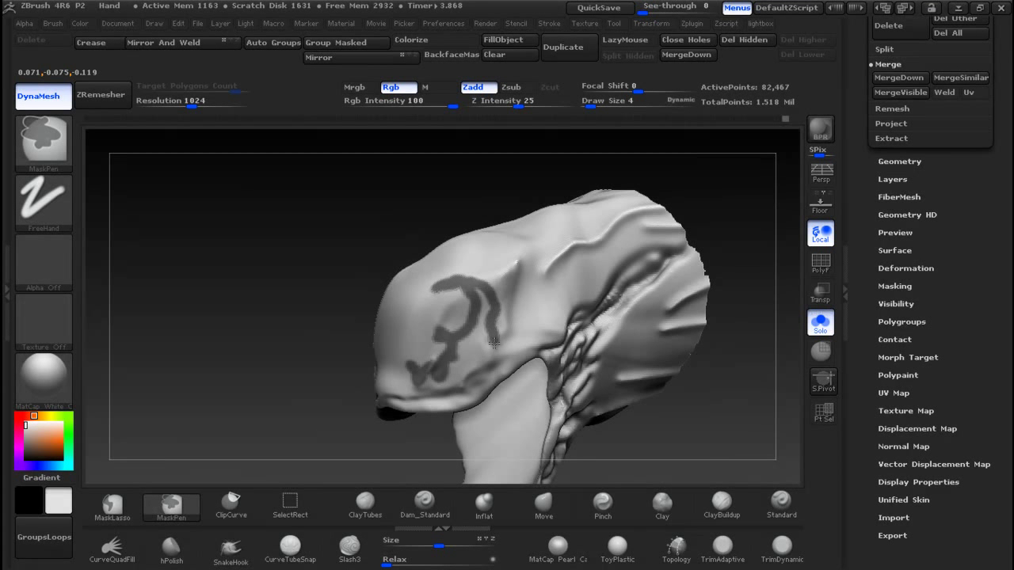
{"action": "mouse_move", "coordinate": [438, 383]}
{"action": "left_mouse_down", "text": "ctrl"}
{"action": "mouse_move", "coordinate": [455, 347]}
{"action": "mouse_move", "coordinate": [464, 366]}
{"action": "mouse_move", "coordinate": [480, 343]}
{"action": "left_mouse_up", "text": "ctrl"}
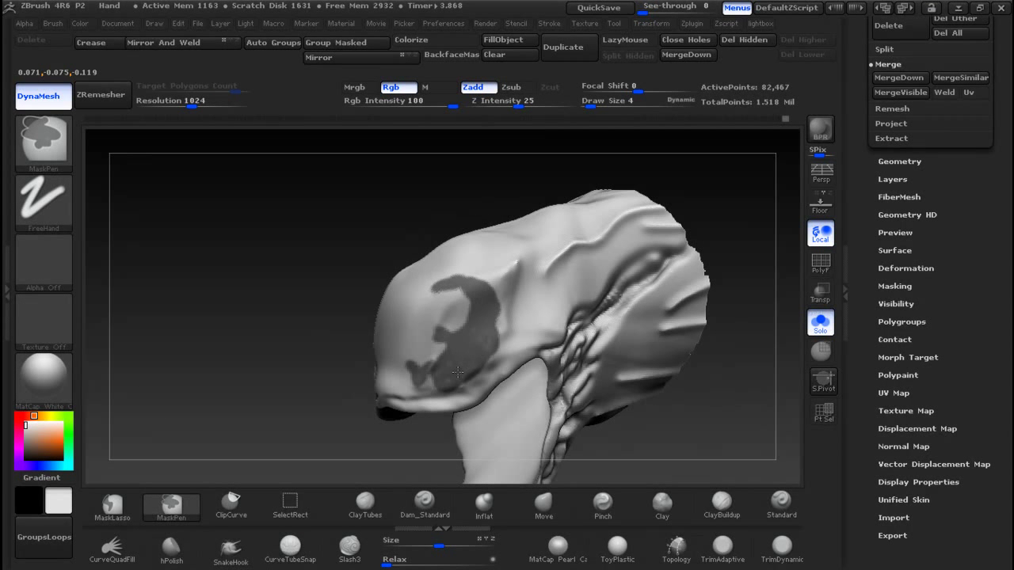
Step: Select the Move brush and reduce the draw size to 1 for finer mask strokes
{"action": "key", "text": "b"}
{"action": "key", "text": "m"}
{"action": "key", "text": "v"}
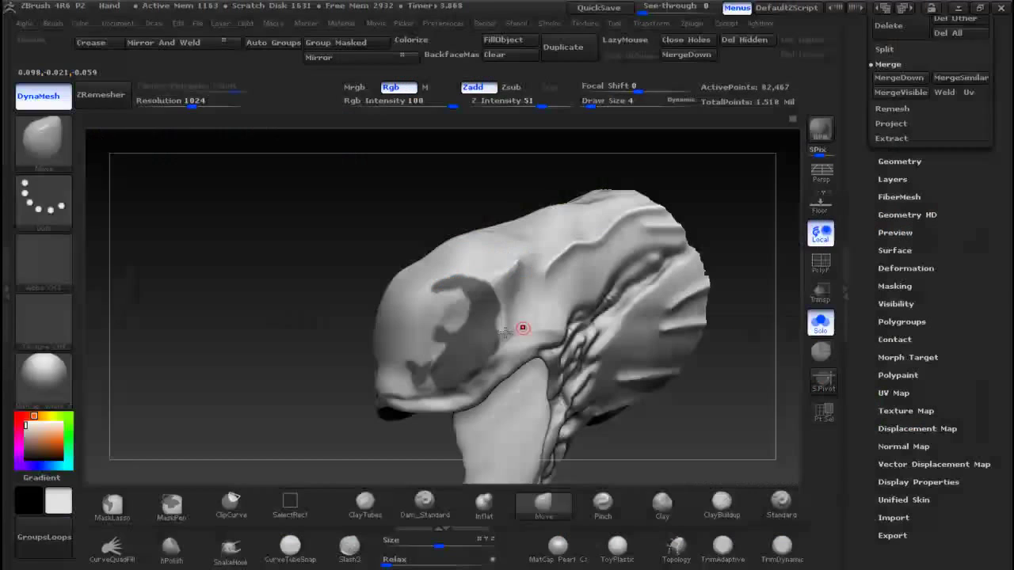
{"action": "key", "text": "ctrl"}
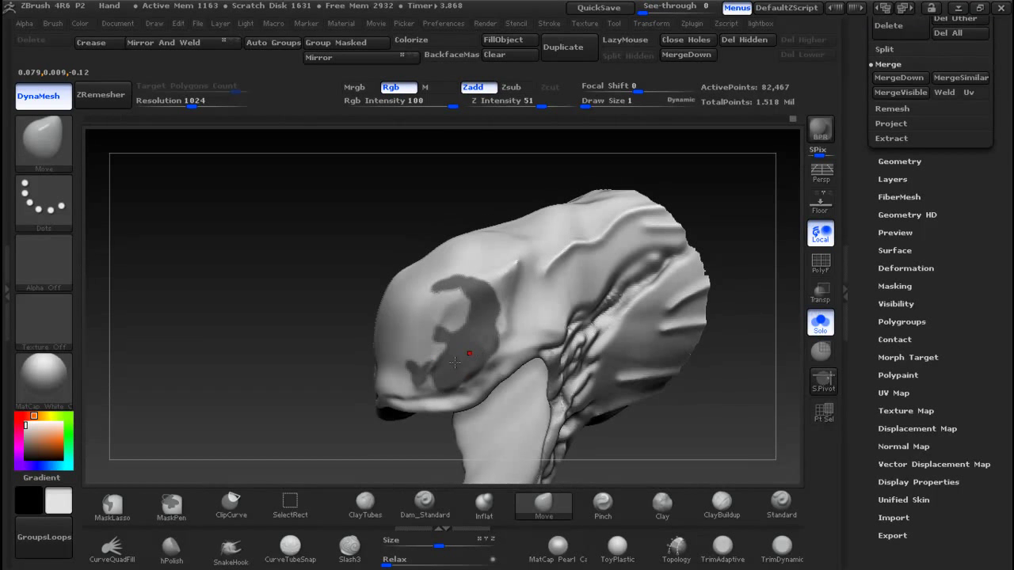
{"action": "key", "text": "ctrl"}
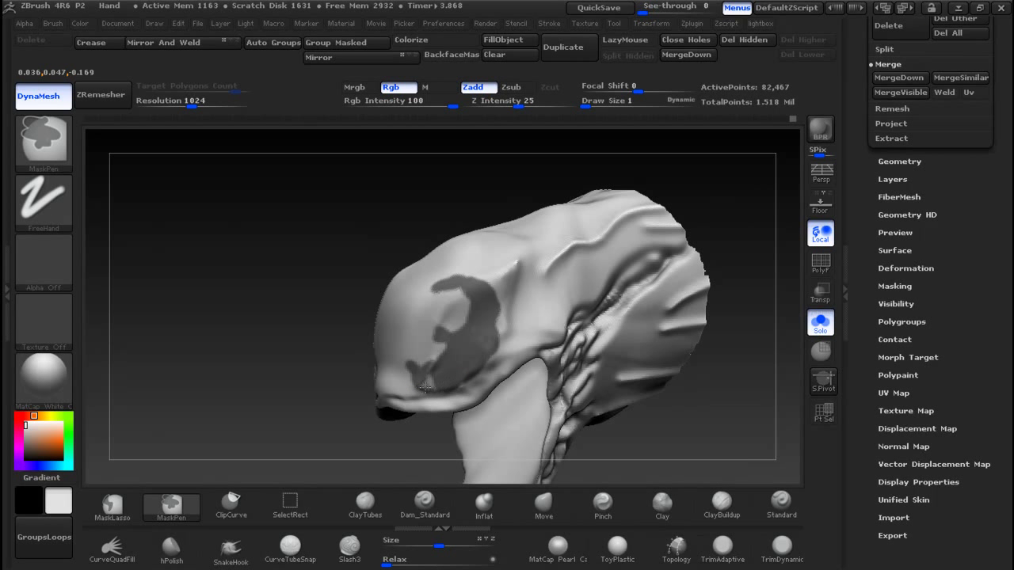
Step: Add thin, jagged MaskPen strokes around the eye mask's edges and lower front tip, following the reference image
{"action": "key", "text": "alt+Tab"}
{"action": "key", "text": "alt+Tab"}
{"action": "key", "text": "ctrl"}
{"action": "key", "text": "alt+Tab"}
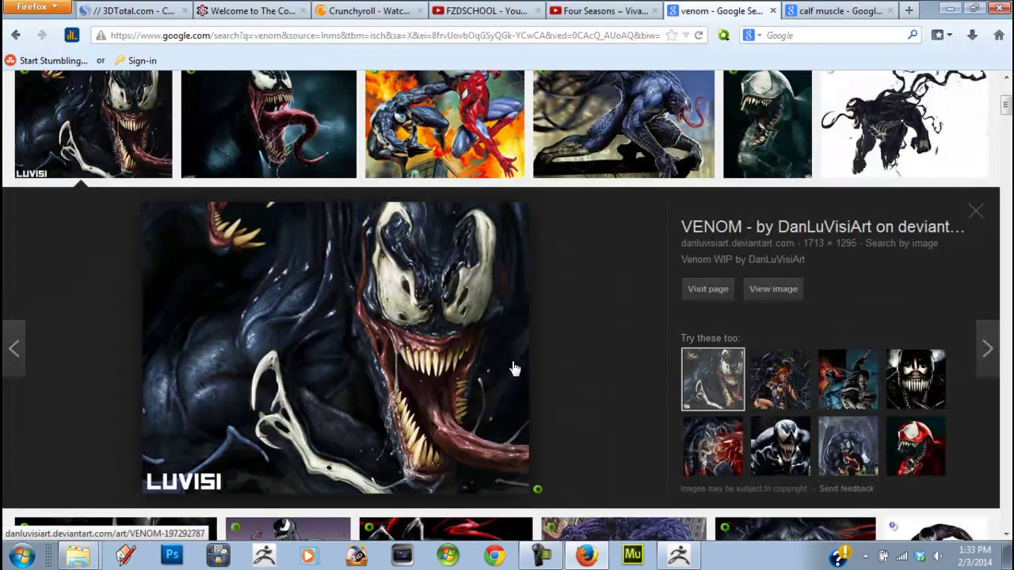
{"action": "key", "text": "alt+Tab"}
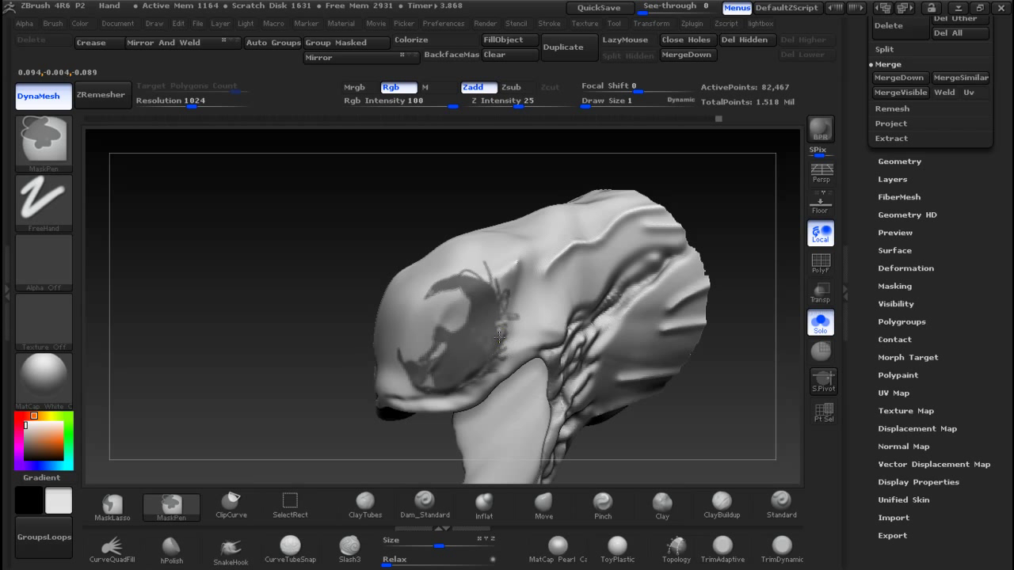
Step: Run Extract on the masked eye shape with a thickness of 0.02
{"action": "mouse_move", "coordinate": [327, 324]}
{"action": "left_mouse_down"}
{"action": "mouse_move", "coordinate": [285, 342]}
{"action": "mouse_move", "coordinate": [311, 332]}
{"action": "left_mouse_up"}
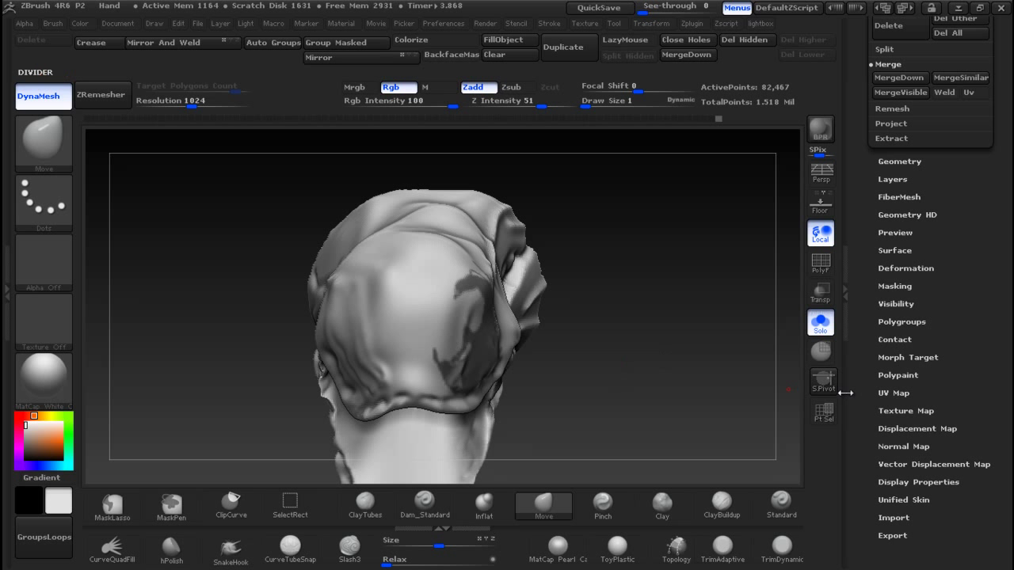
{"action": "left_click_drag", "start_coordinate": [986, 185], "coordinate": [1003, 342]}
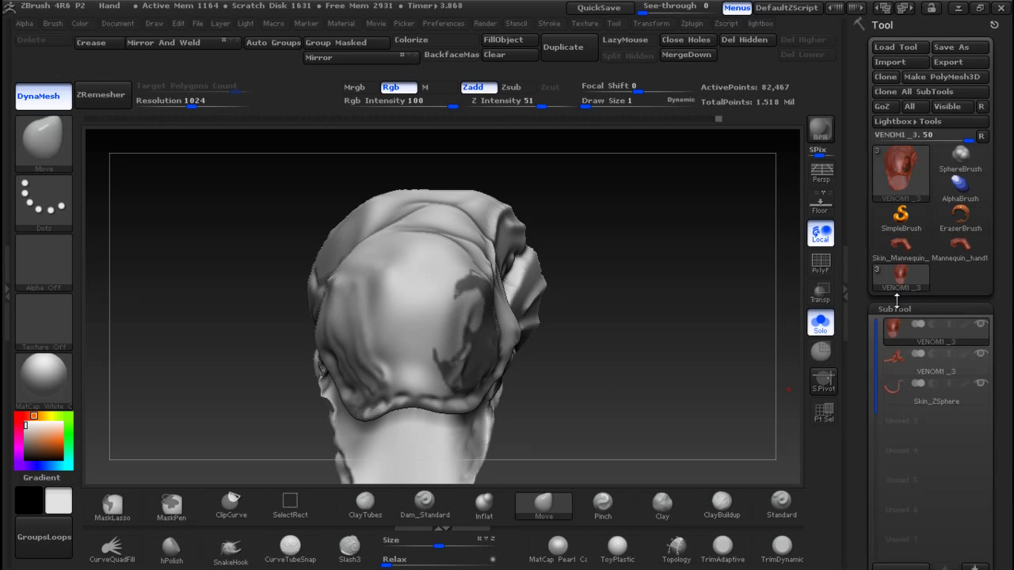
{"action": "left_click_drag", "start_coordinate": [996, 289], "coordinate": [995, 209]}
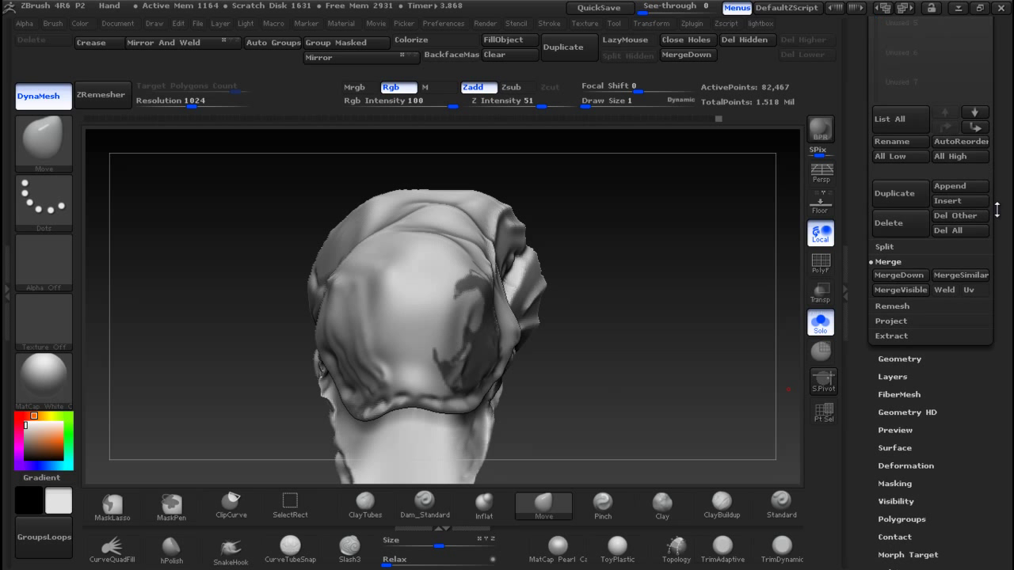
{"action": "left_click", "coordinate": [882, 336]}
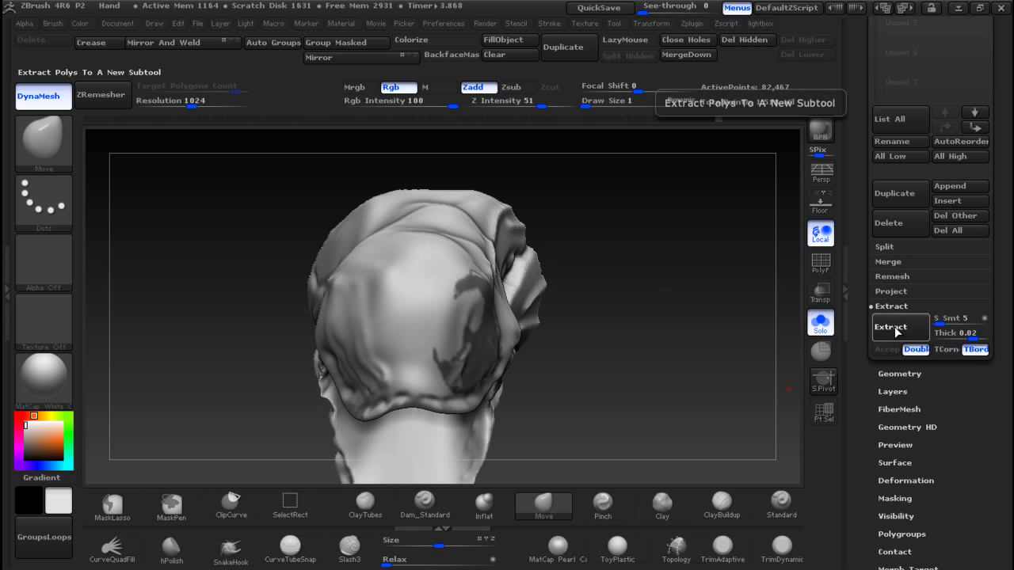
{"action": "left_click", "coordinate": [894, 327]}
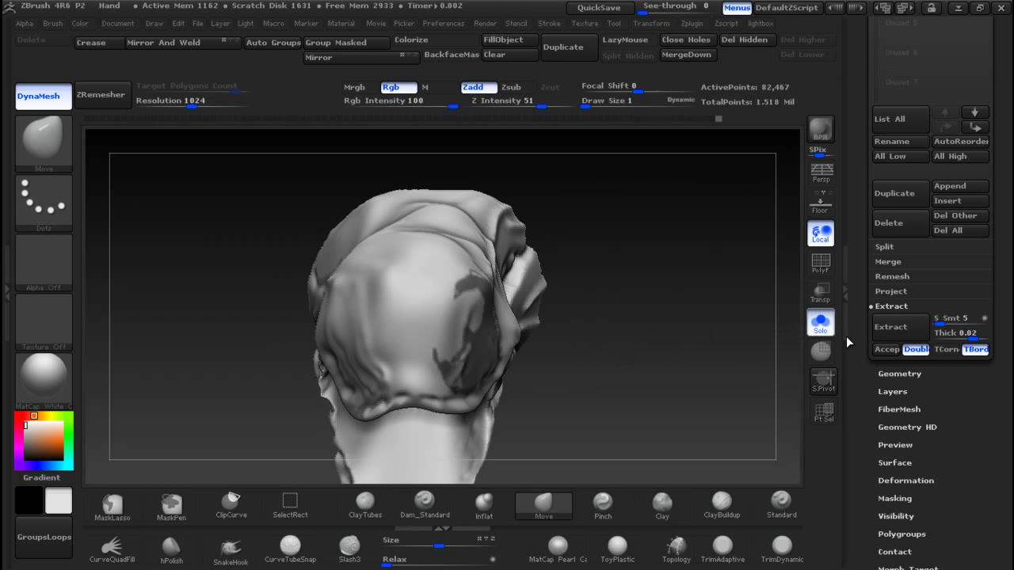
Step: Zoom out to the whole figure and repeat the eye extraction preview with the same settings
{"action": "mouse_move", "coordinate": [636, 376]}
{"action": "left_mouse_down"}
{"action": "mouse_move", "coordinate": [507, 368]}
{"action": "mouse_move", "coordinate": [649, 375]}
{"action": "left_mouse_up"}
{"action": "left_click", "coordinate": [909, 332]}
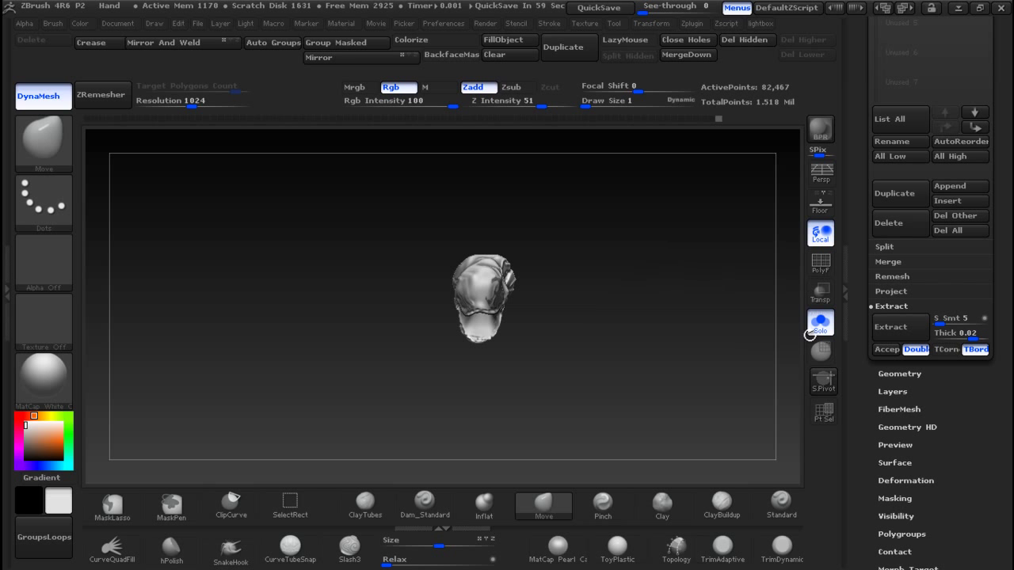
{"action": "left_click", "coordinate": [900, 336]}
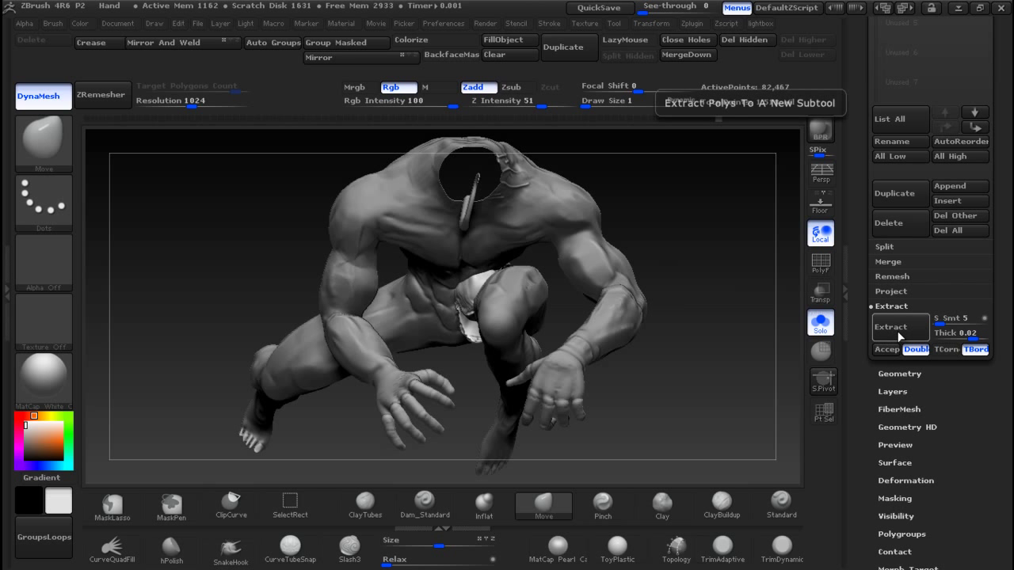
{"action": "left_click", "coordinate": [673, 384]}
{"action": "left_click", "coordinate": [891, 325]}
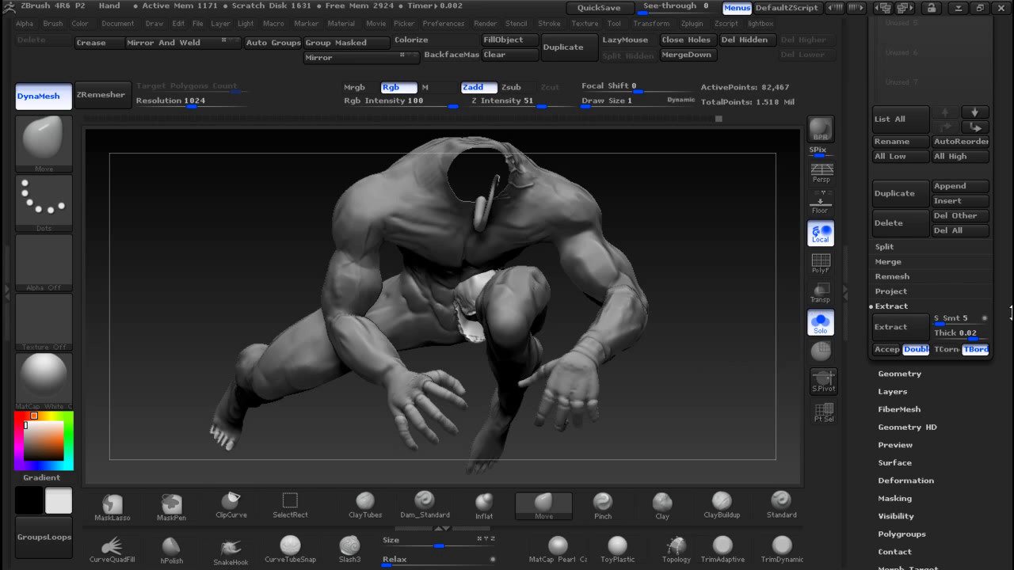
Step: Hide the body and Skin_ZSphere subtools so that only the head is shown
{"action": "left_click_drag", "start_coordinate": [1008, 203], "coordinate": [1004, 312]}
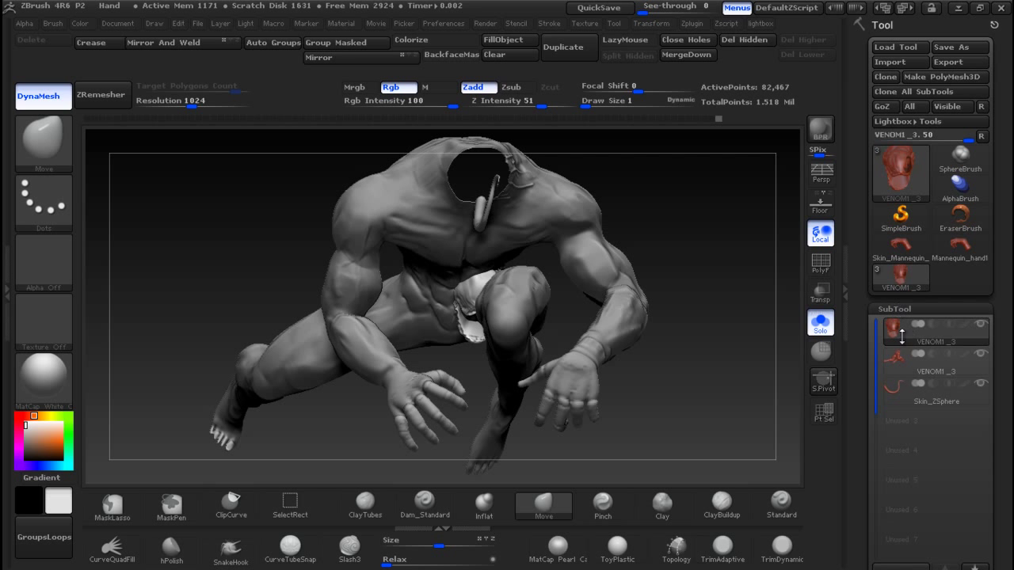
{"action": "left_click", "coordinate": [980, 355]}
{"action": "left_click", "coordinate": [981, 384]}
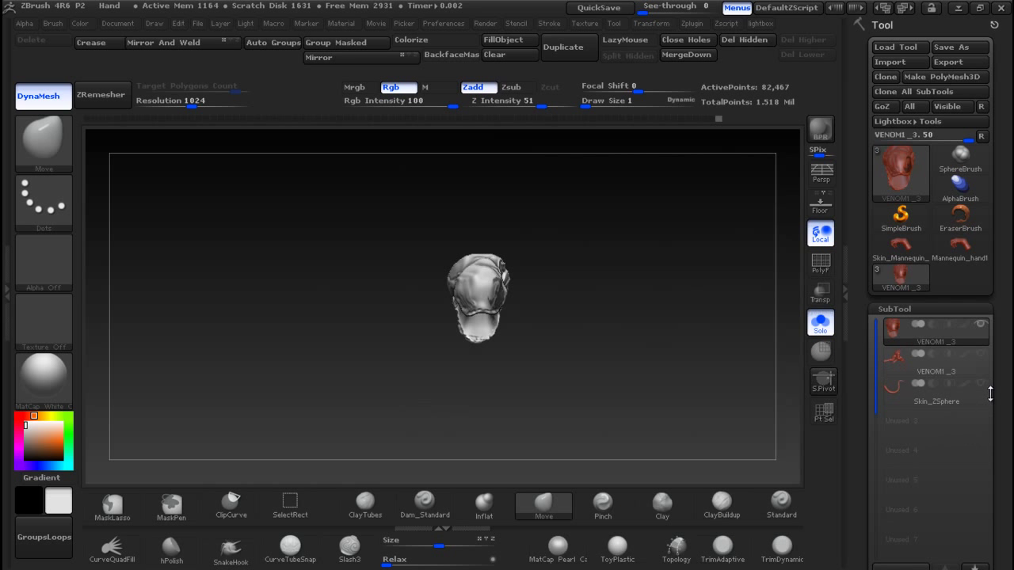
Step: Extract the masked eye shape with a thickness of 0.001 and accept it as a new subtool
{"action": "left_click_drag", "start_coordinate": [998, 415], "coordinate": [980, 277]}
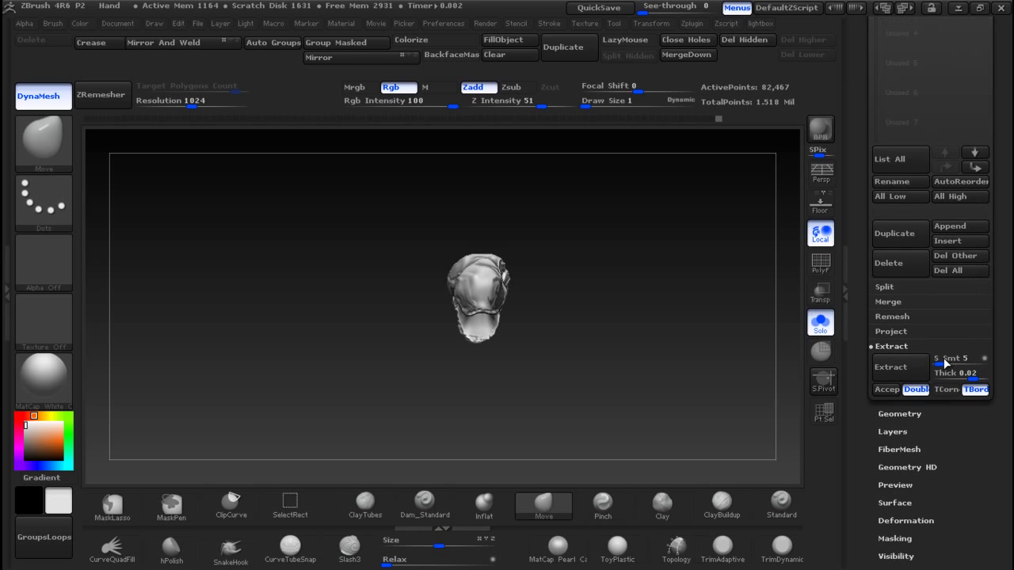
{"action": "right_click_drag", "start_coordinate": [635, 272], "coordinate": [660, 456], "text": "ctrl"}
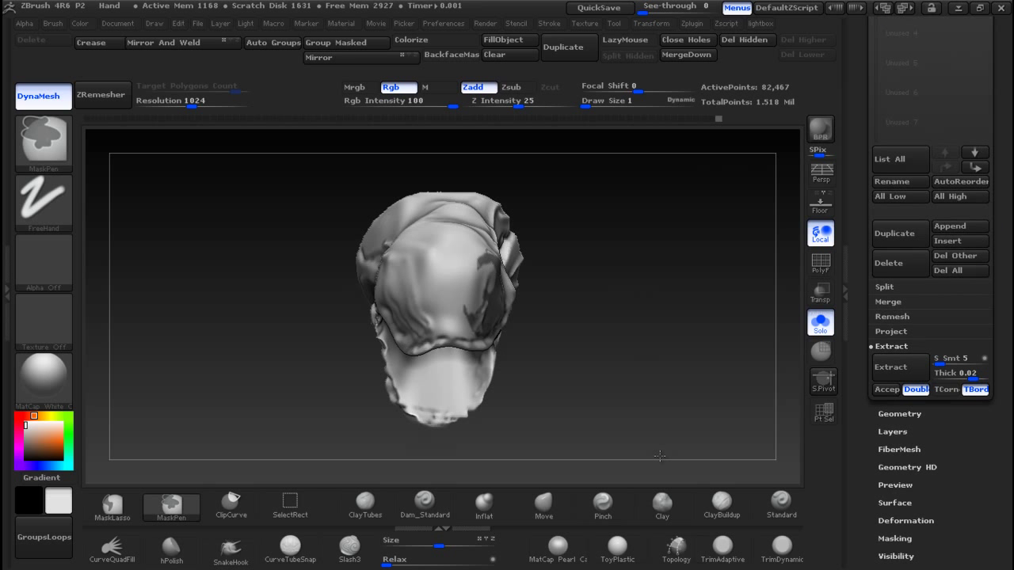
{"action": "left_click", "coordinate": [902, 367]}
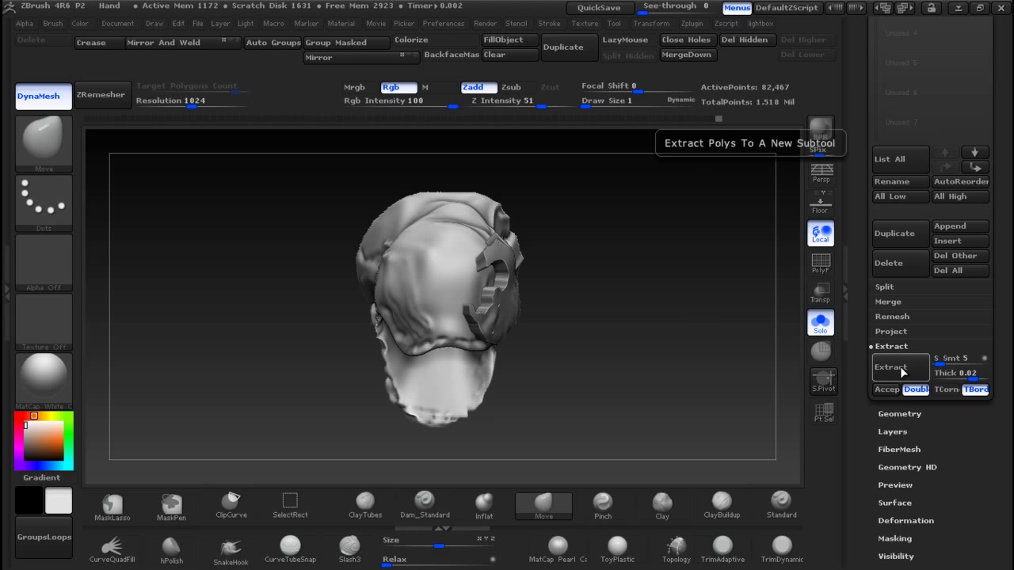
{"action": "left_click_drag", "start_coordinate": [972, 374], "coordinate": [937, 375]}
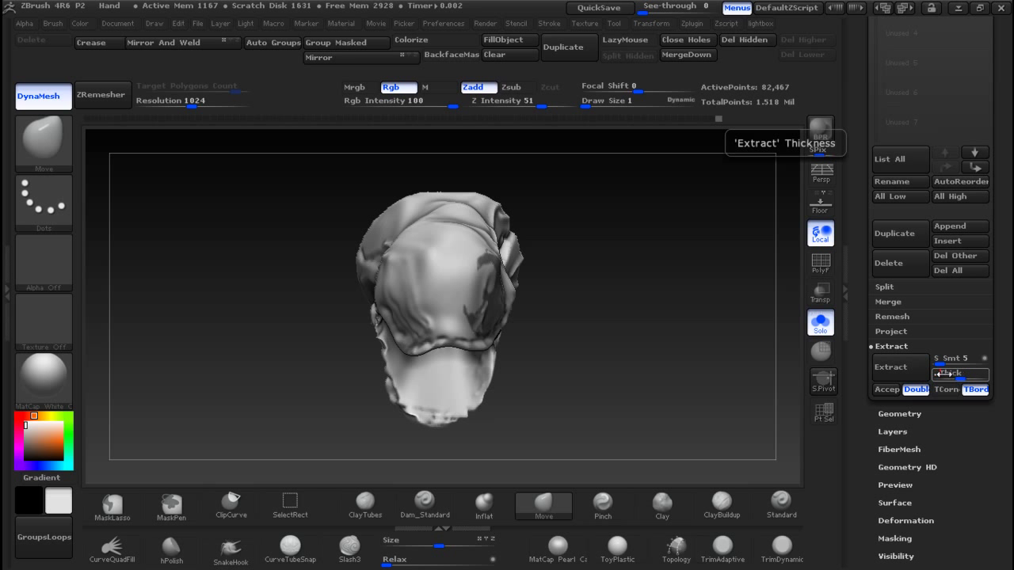
{"action": "left_click", "coordinate": [904, 369]}
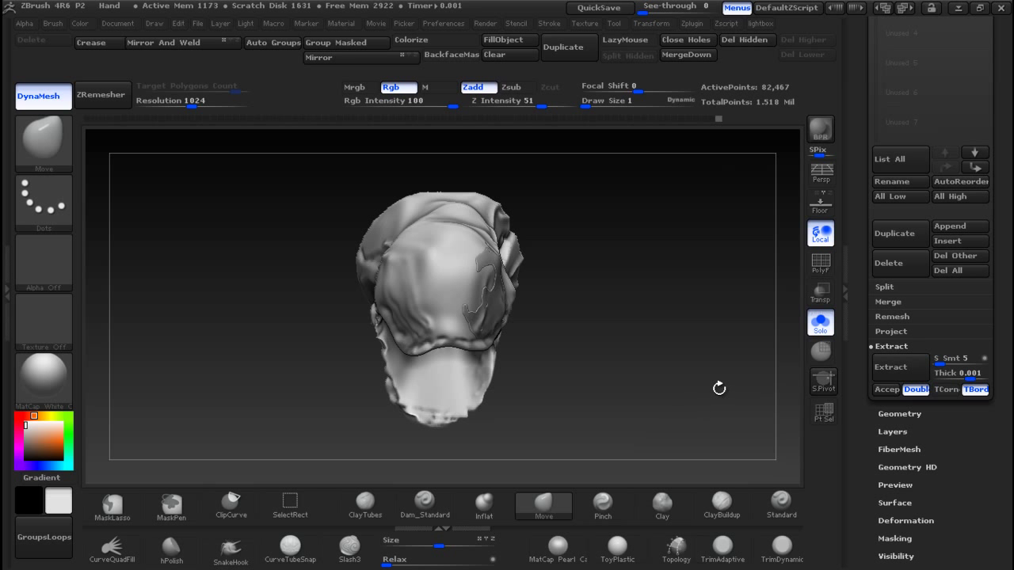
{"action": "left_click", "coordinate": [900, 390]}
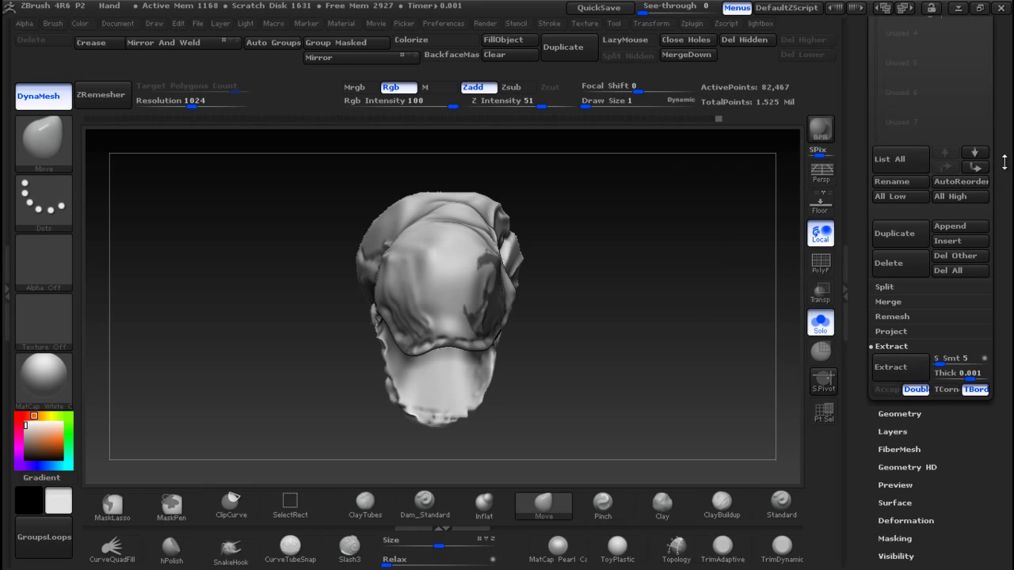
Step: Select the extracted eye subtool and turn off Solo so it appears on the head in side view
{"action": "scroll", "coordinate": [1005, 162], "scroll_direction": "up", "scroll_amount": 5}
{"action": "left_click", "coordinate": [913, 215]}
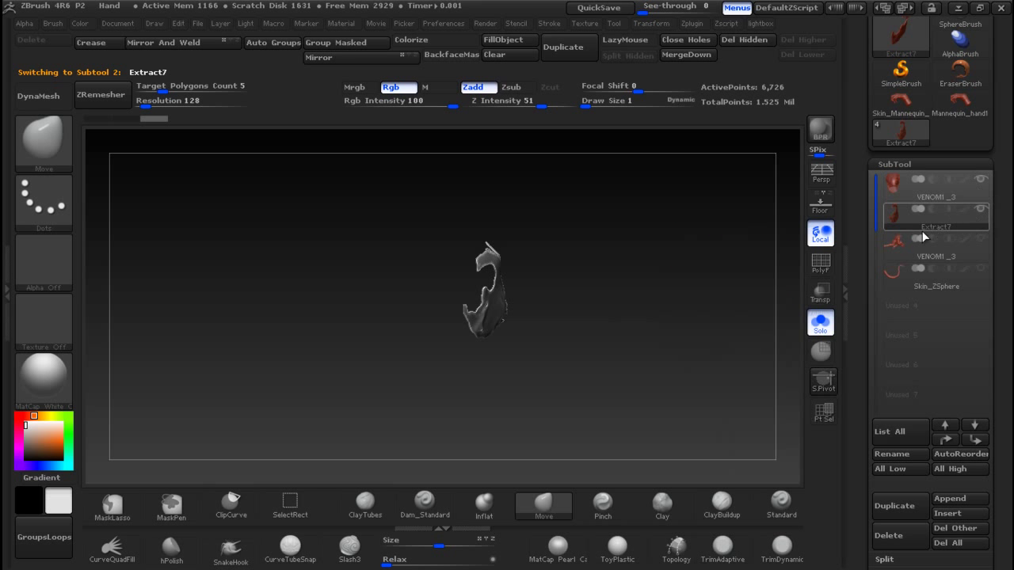
{"action": "mouse_move", "coordinate": [664, 342]}
{"action": "left_mouse_down", "text": "ctrl"}
{"action": "mouse_move", "coordinate": [671, 331]}
{"action": "mouse_move", "coordinate": [626, 325]}
{"action": "mouse_move", "coordinate": [636, 327]}
{"action": "mouse_move", "coordinate": [611, 310]}
{"action": "left_mouse_up", "text": "ctrl"}
{"action": "left_click", "coordinate": [819, 323]}
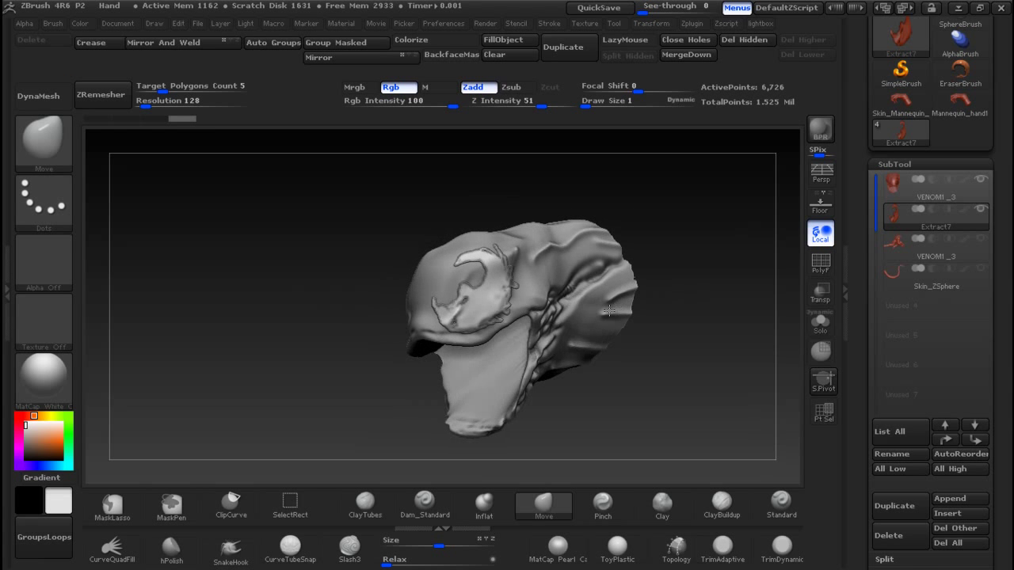
{"action": "right_click_drag", "start_coordinate": [351, 280], "coordinate": [530, 281], "text": "ctrl"}
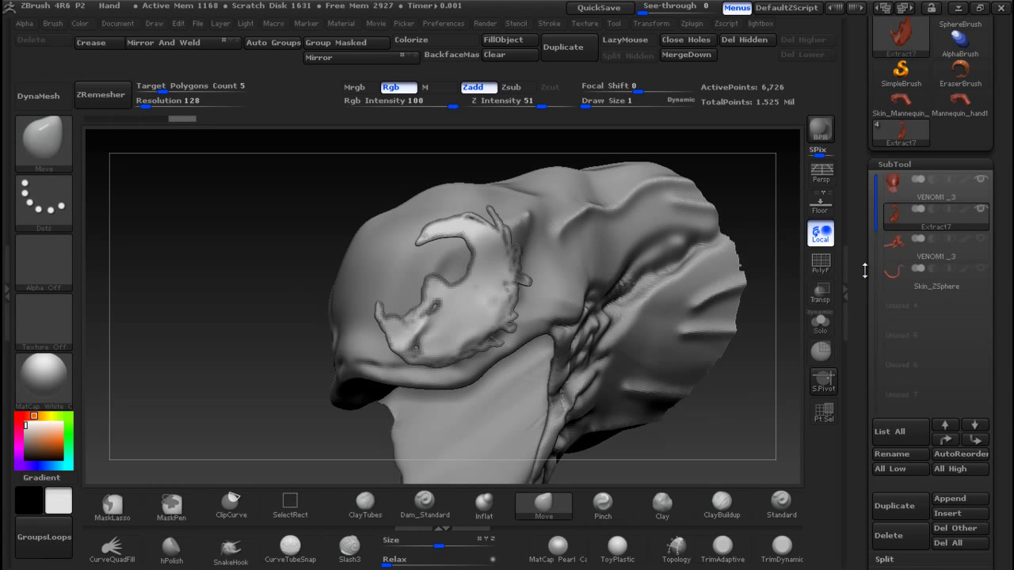
Step: Apply GroupsLoops with 4 loops and GPolish 50 three times to the extracted eye piece
{"action": "left_click_drag", "start_coordinate": [1009, 432], "coordinate": [1007, 305]}
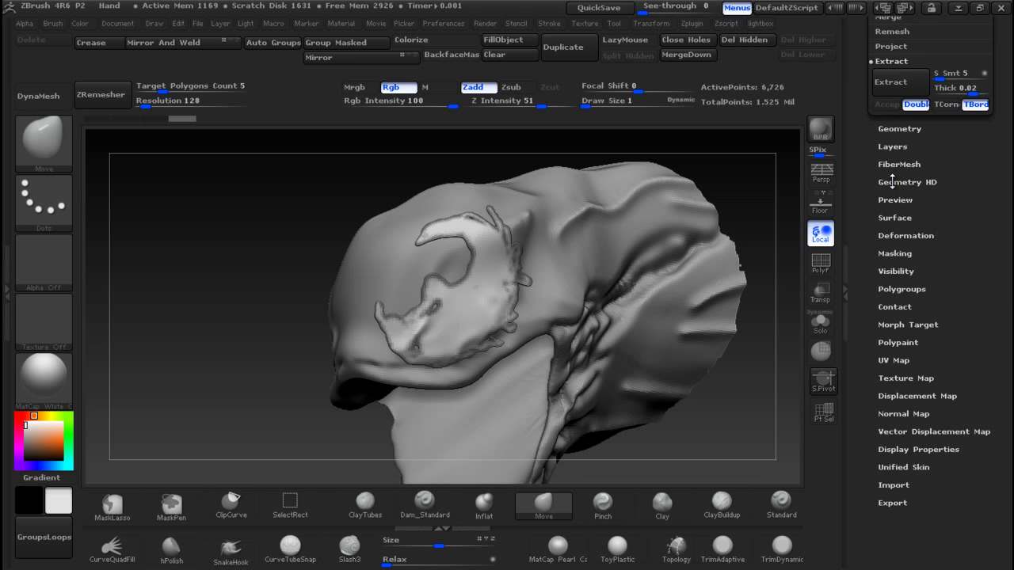
{"action": "left_click", "coordinate": [907, 128]}
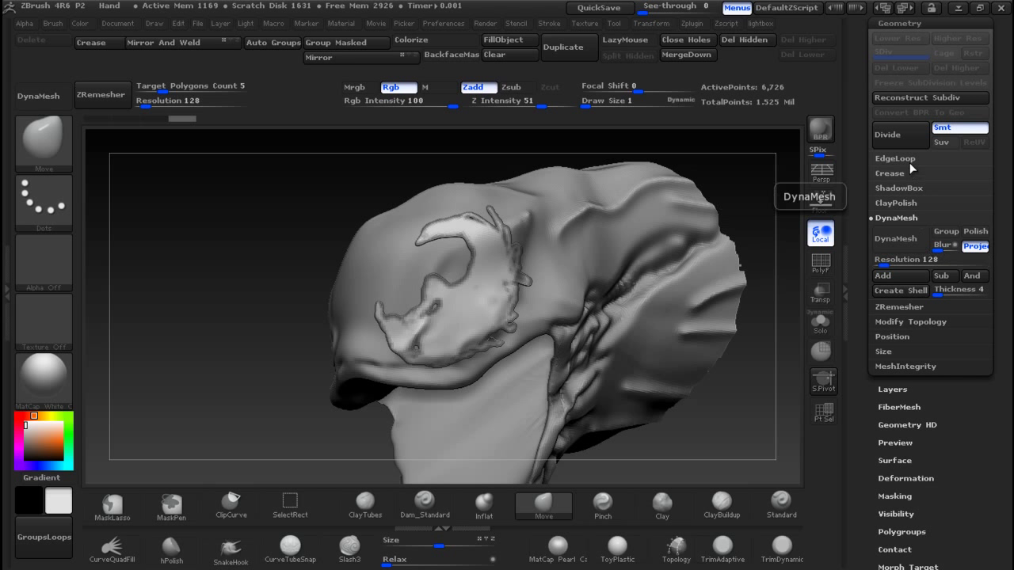
{"action": "left_click", "coordinate": [908, 159]}
{"action": "left_click", "coordinate": [899, 233]}
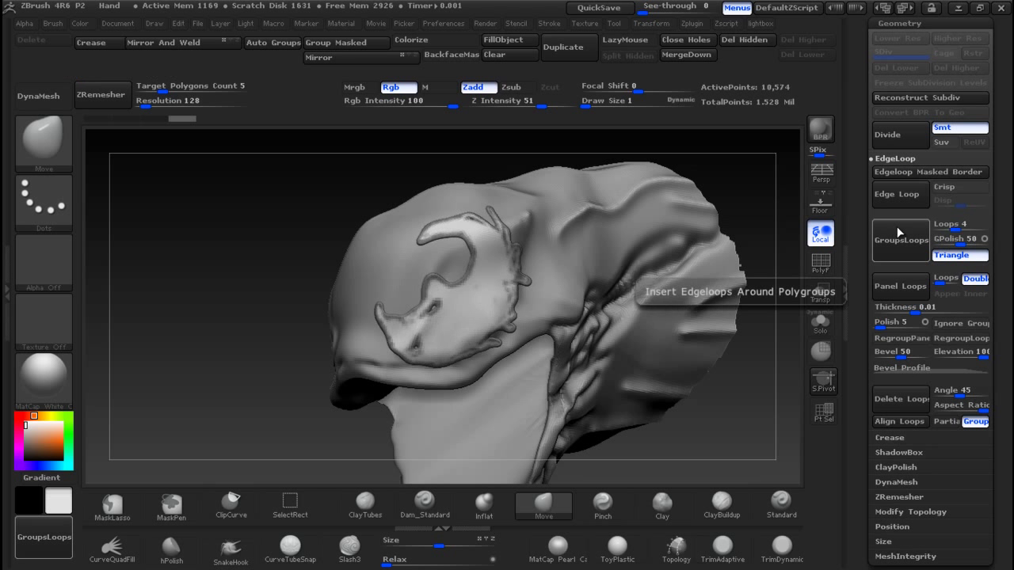
{"action": "left_click", "coordinate": [899, 234]}
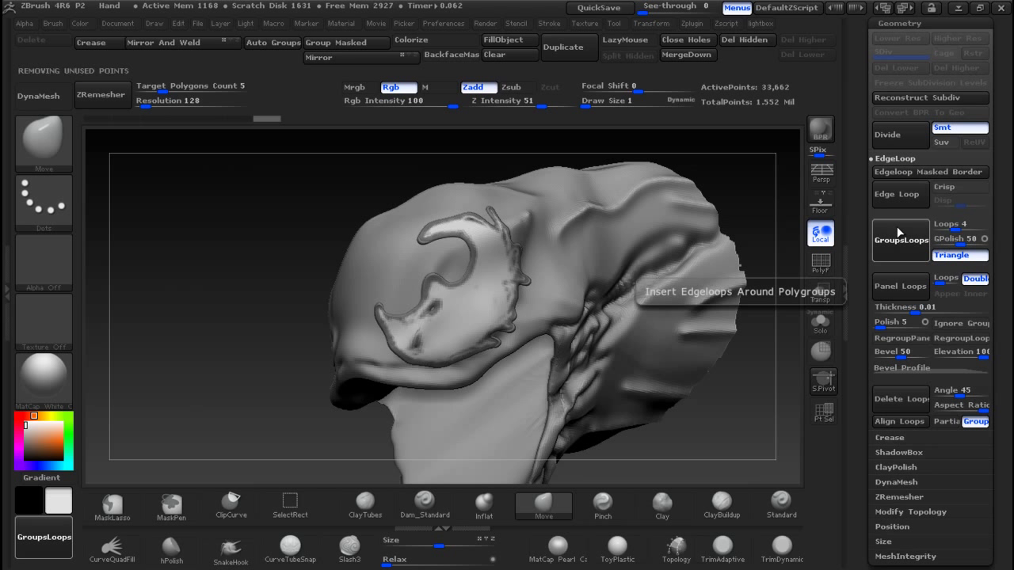
{"action": "left_click", "coordinate": [899, 232]}
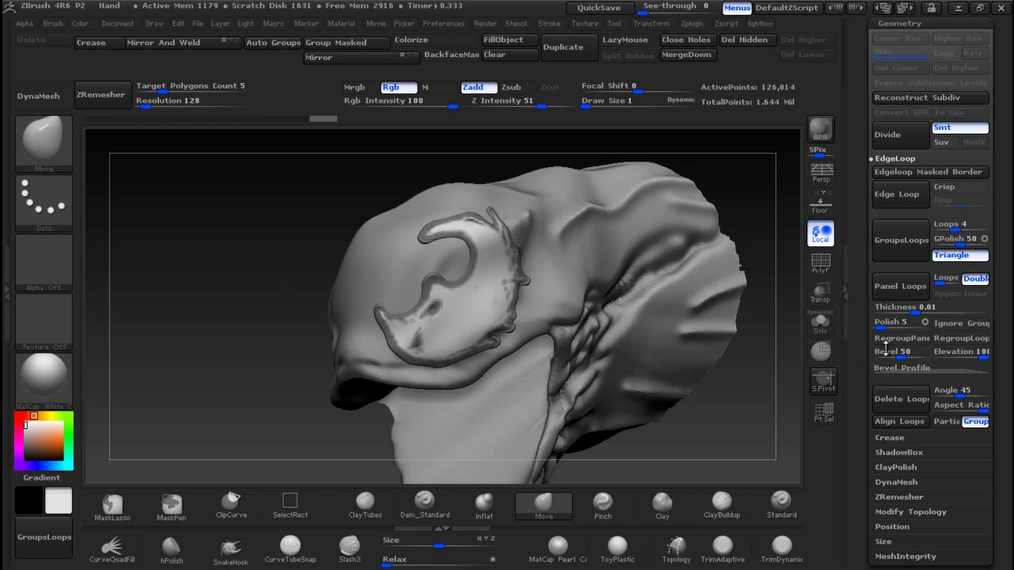
Step: Examine the eye piece's wireframe and its fit on the head from the side and front
{"action": "left_click", "coordinate": [822, 264]}
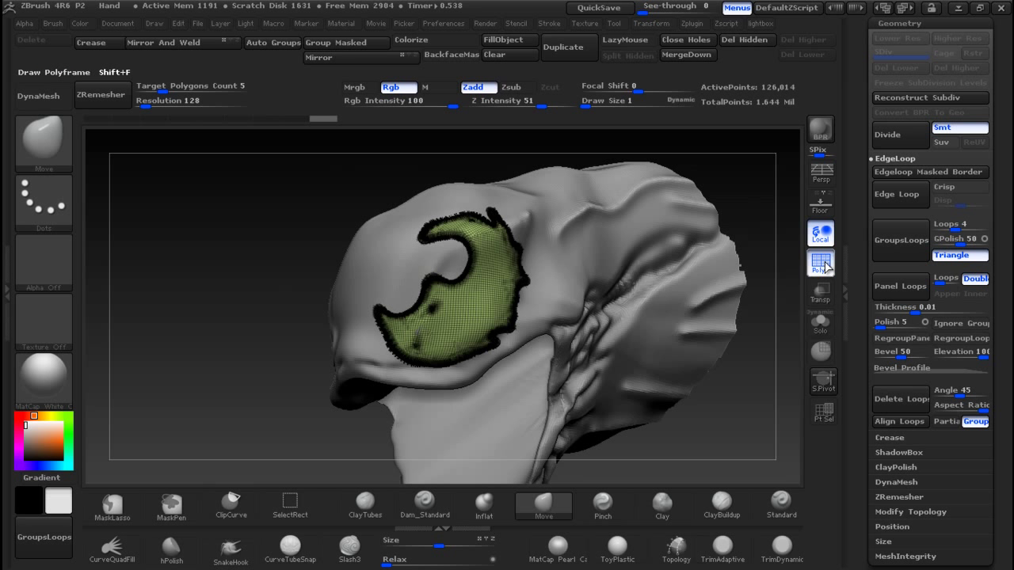
{"action": "left_click", "coordinate": [822, 265]}
{"action": "left_click", "coordinate": [822, 264]}
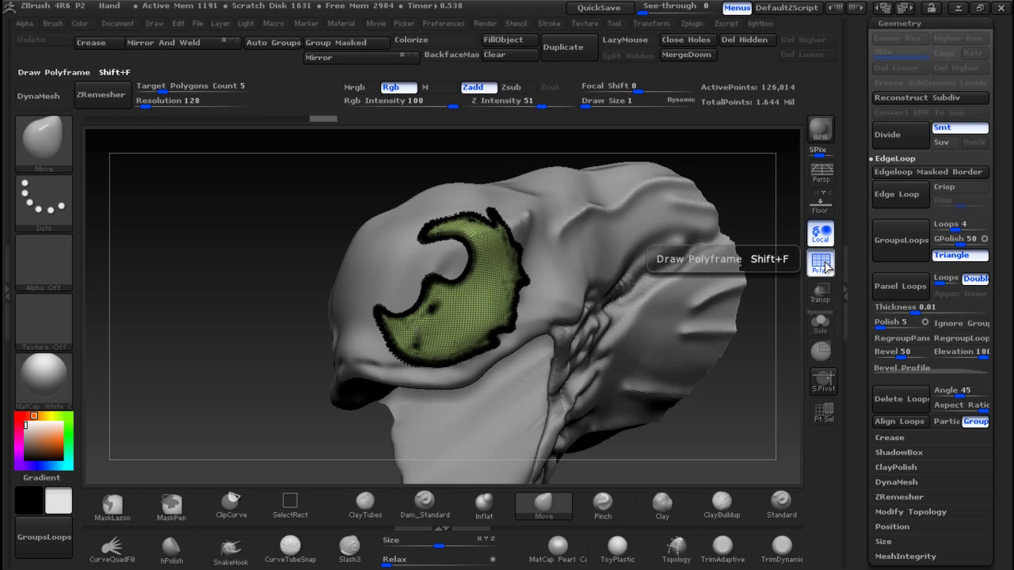
{"action": "left_click", "coordinate": [908, 200]}
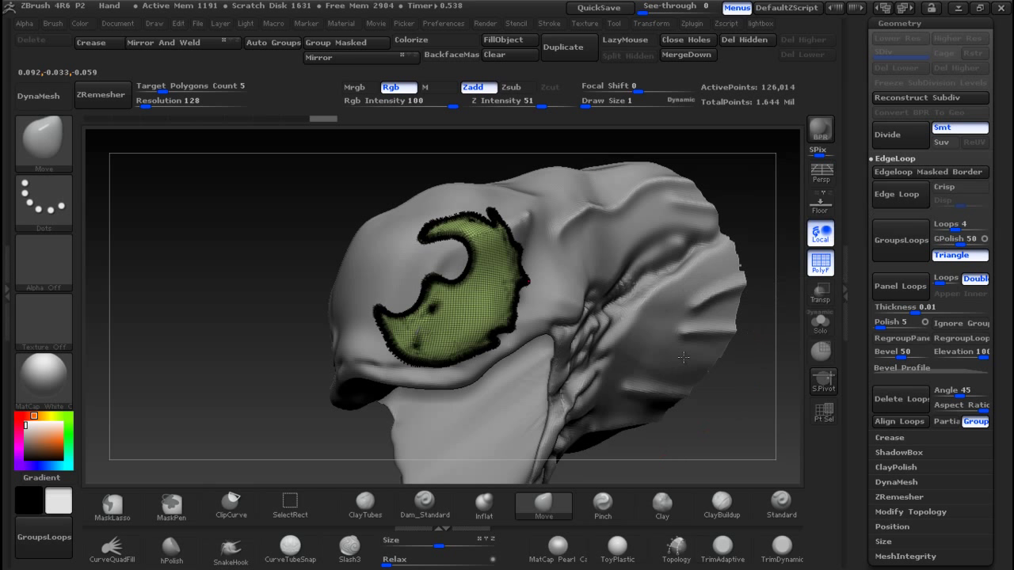
{"action": "left_click_drag", "start_coordinate": [291, 324], "coordinate": [469, 326]}
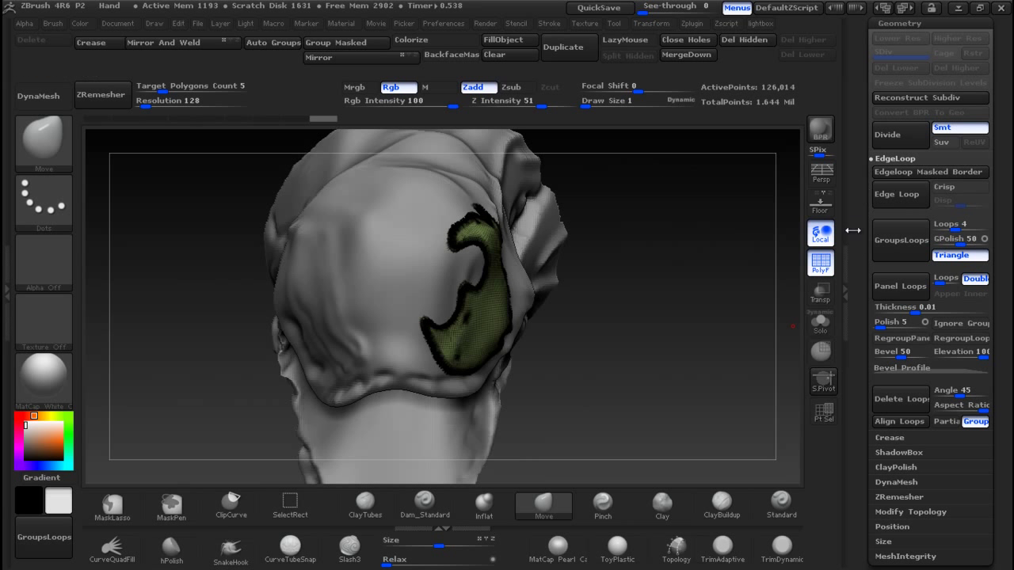
{"action": "left_click", "coordinate": [813, 269]}
{"action": "left_click_drag", "start_coordinate": [682, 304], "coordinate": [687, 299], "text": "ctrl"}
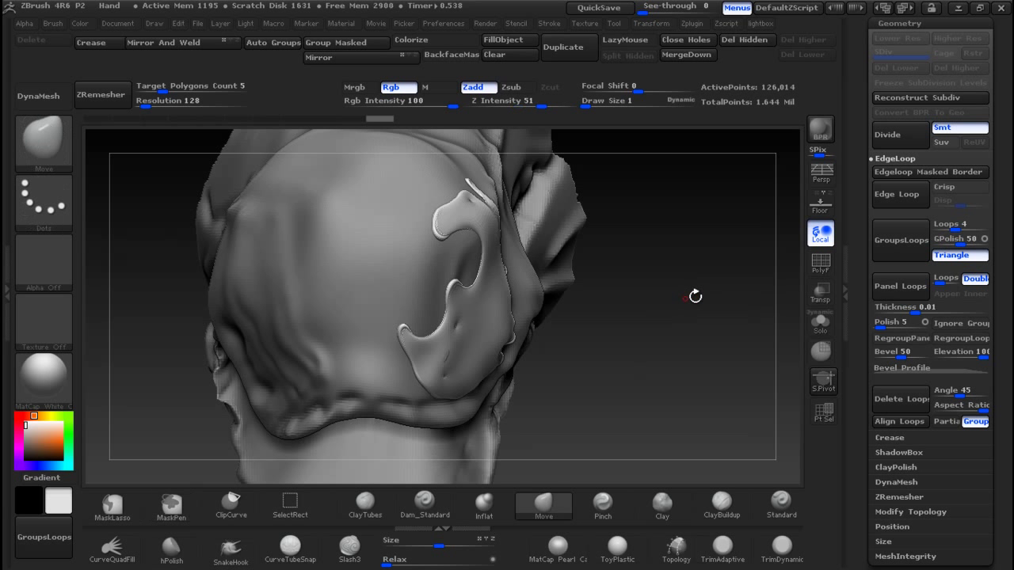
{"action": "left_click", "coordinate": [901, 198]}
Step: Pull pointed tips out of the eye piece's rear edge and inner notch with SnakeHook at draw size 6
{"action": "left_click_drag", "start_coordinate": [717, 317], "coordinate": [657, 324]}
{"action": "mouse_move", "coordinate": [211, 352]}
{"action": "right_mouse_down", "text": "ctrl"}
{"action": "mouse_move", "coordinate": [213, 369]}
{"action": "mouse_move", "coordinate": [250, 284]}
{"action": "mouse_move", "coordinate": [230, 332]}
{"action": "right_mouse_up", "text": "ctrl"}
{"action": "left_click", "coordinate": [230, 547]}
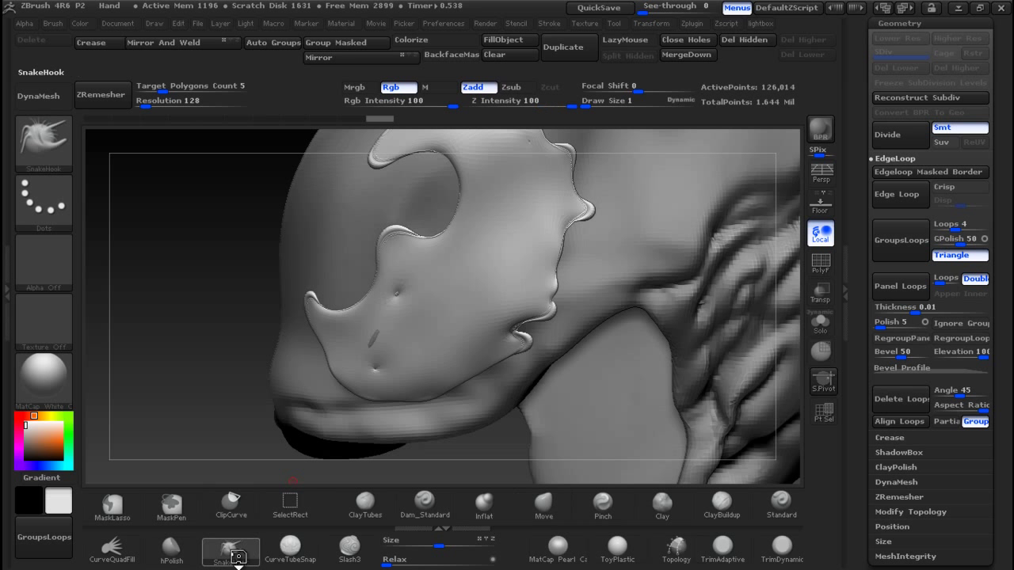
{"action": "key", "text": "bracketright"}
{"action": "key", "text": "bracketleft"}
{"action": "key", "text": "bracketleft"}
{"action": "mouse_move", "coordinate": [561, 301]}
{"action": "left_mouse_down"}
{"action": "mouse_move", "coordinate": [549, 285]}
{"action": "mouse_move", "coordinate": [551, 295]}
{"action": "left_mouse_up"}
{"action": "left_click_drag", "start_coordinate": [559, 259], "coordinate": [554, 249]}
{"action": "mouse_move", "coordinate": [571, 235]}
{"action": "left_mouse_down"}
{"action": "mouse_move", "coordinate": [579, 207]}
{"action": "mouse_move", "coordinate": [580, 216]}
{"action": "left_mouse_up"}
{"action": "left_click_drag", "start_coordinate": [388, 245], "coordinate": [400, 237]}
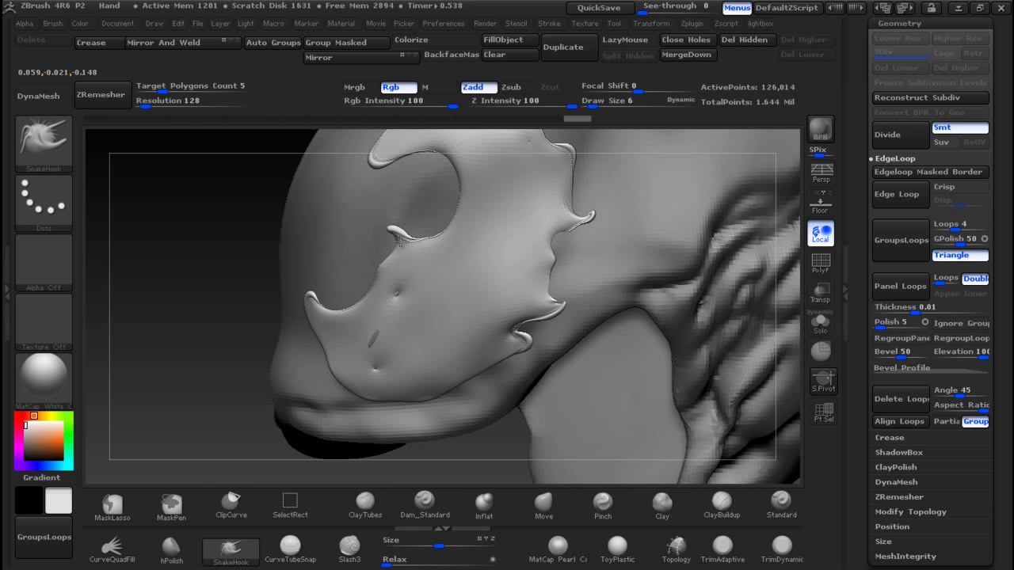
Step: Pull the eye piece's front tip, lower edge and upper end outward with SnakeHook
{"action": "mouse_move", "coordinate": [310, 310]}
{"action": "left_mouse_down"}
{"action": "mouse_move", "coordinate": [318, 289]}
{"action": "mouse_move", "coordinate": [304, 298]}
{"action": "left_mouse_up"}
{"action": "left_click_drag", "start_coordinate": [338, 366], "coordinate": [326, 374]}
{"action": "left_click_drag", "start_coordinate": [425, 383], "coordinate": [426, 392]}
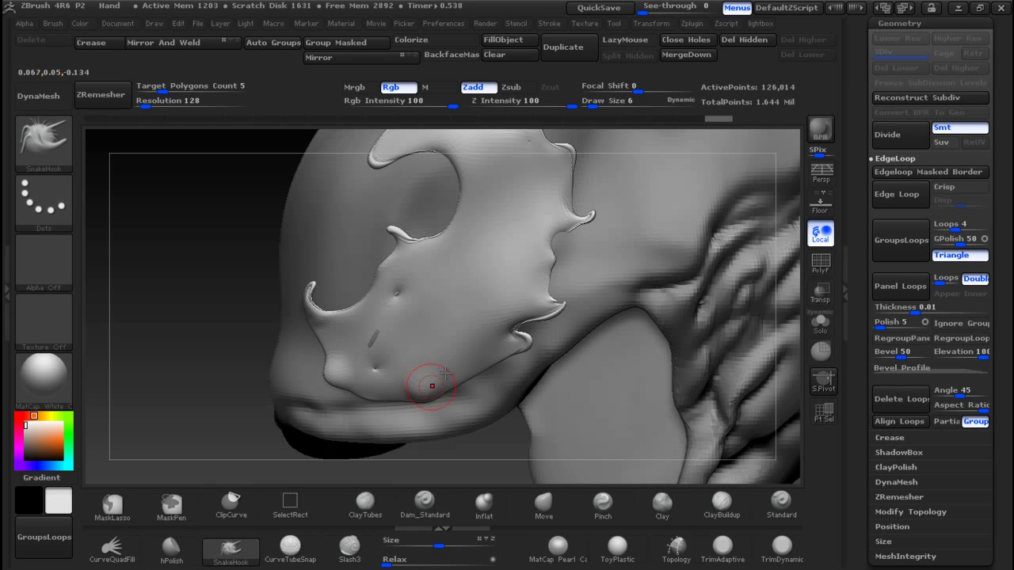
{"action": "mouse_move", "coordinate": [209, 380]}
{"action": "left_mouse_down"}
{"action": "mouse_move", "coordinate": [203, 312]}
{"action": "mouse_move", "coordinate": [393, 284]}
{"action": "mouse_move", "coordinate": [411, 271]}
{"action": "left_mouse_up"}
{"action": "left_click_drag", "start_coordinate": [452, 239], "coordinate": [490, 229]}
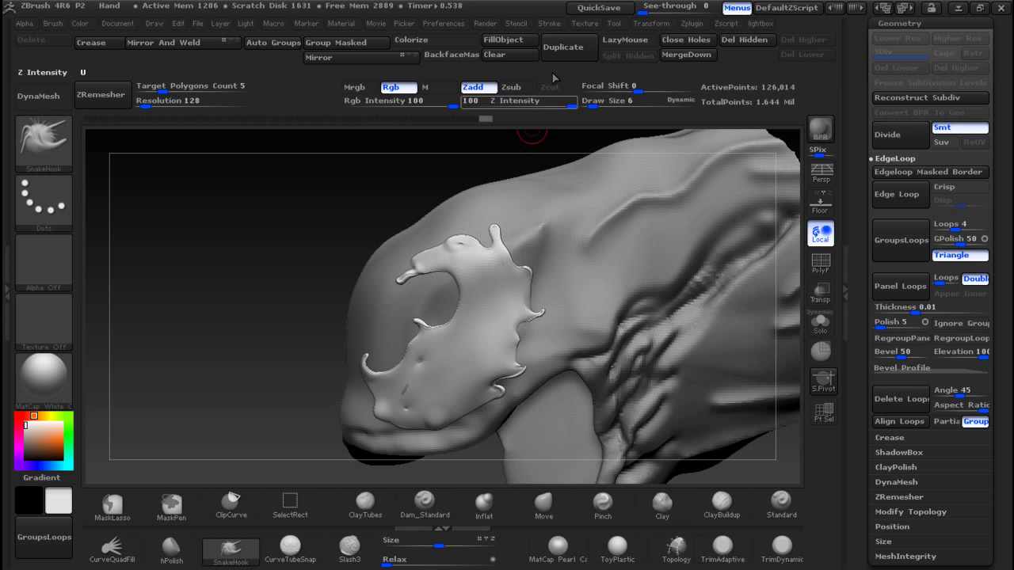
Step: Set the SnakeHook focal shift to 87 and pull thin, sharp spikes all around the eye piece's outline
{"action": "left_click_drag", "start_coordinate": [636, 91], "coordinate": [687, 92]}
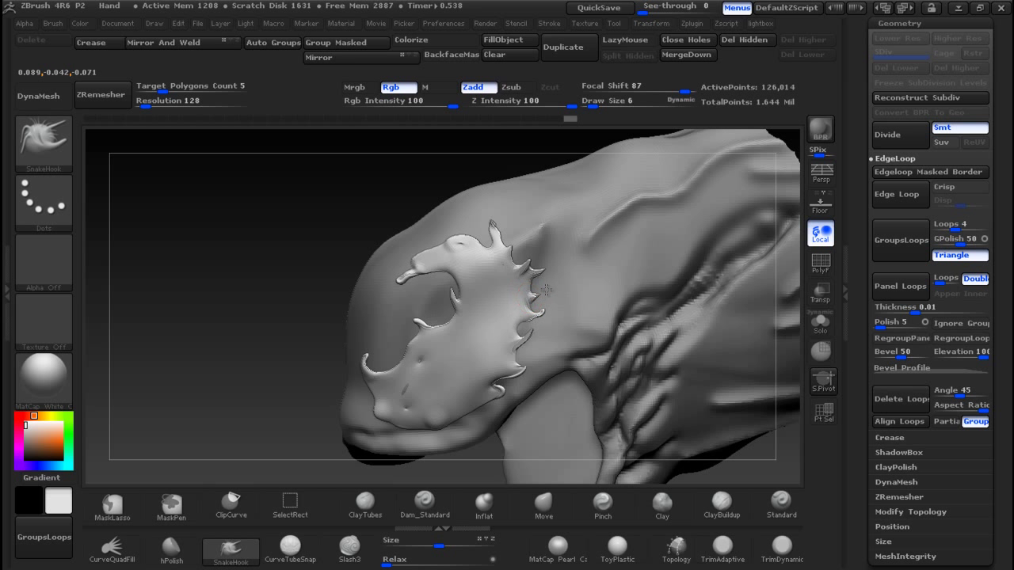
{"action": "left_click_drag", "start_coordinate": [265, 261], "coordinate": [513, 333]}
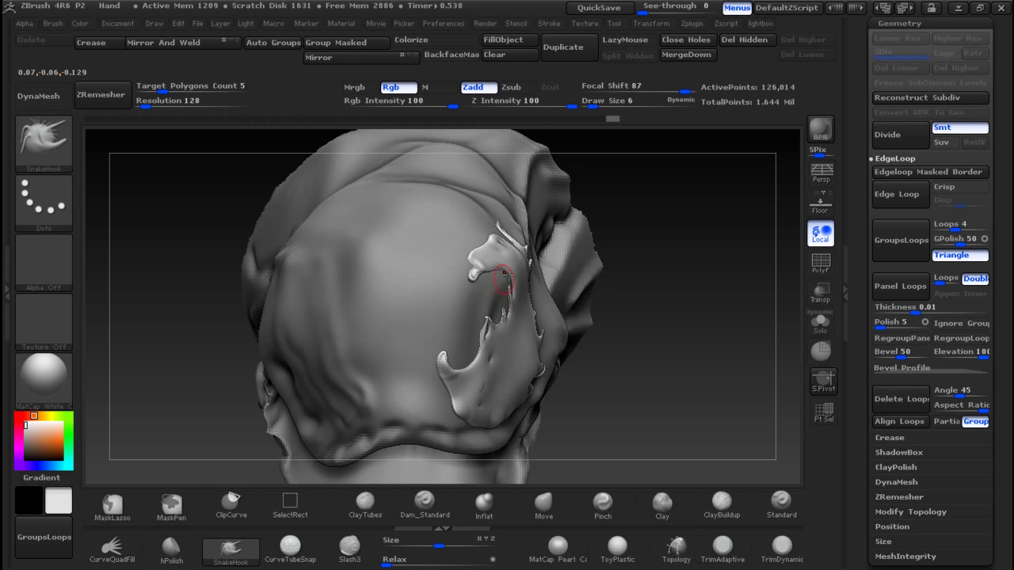
{"action": "left_click_drag", "start_coordinate": [596, 330], "coordinate": [556, 365]}
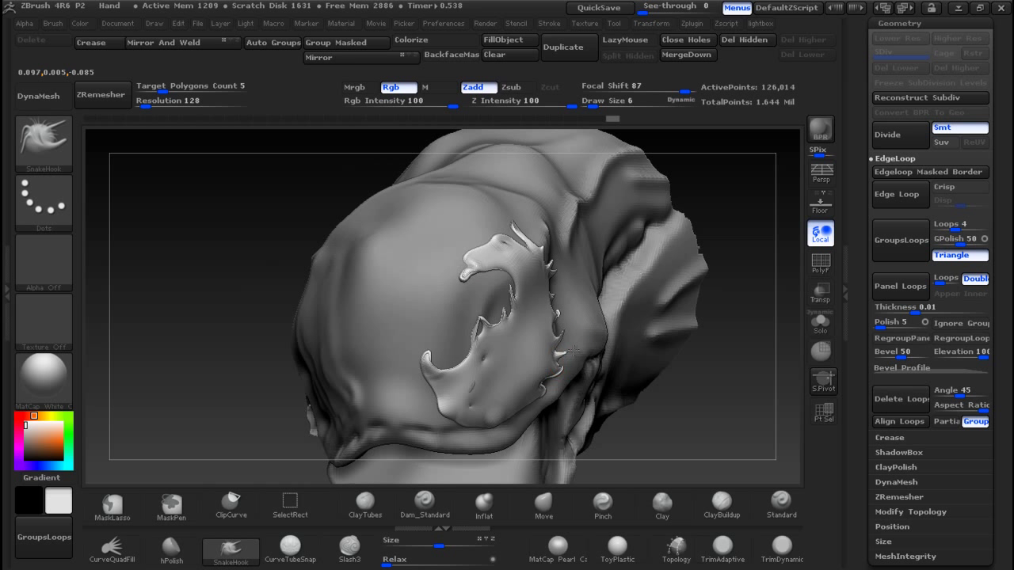
{"action": "mouse_move", "coordinate": [487, 232]}
{"action": "left_mouse_down"}
{"action": "mouse_move", "coordinate": [489, 223]}
{"action": "mouse_move", "coordinate": [461, 251]}
{"action": "left_mouse_up"}
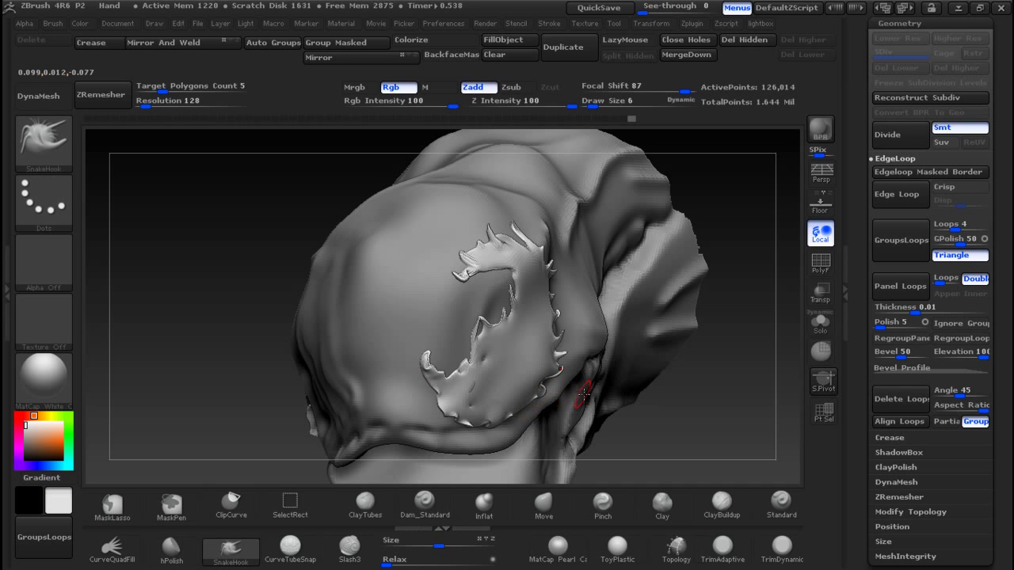
Step: Duplicate the finished eye subtool and mirror the copy to the opposite side of the head
{"action": "right_click_drag", "start_coordinate": [640, 412], "coordinate": [647, 287], "text": "ctrl"}
{"action": "mouse_move", "coordinate": [663, 340]}
{"action": "right_mouse_down"}
{"action": "mouse_move", "coordinate": [713, 319]}
{"action": "mouse_move", "coordinate": [476, 334]}
{"action": "mouse_move", "coordinate": [590, 296]}
{"action": "mouse_move", "coordinate": [664, 321]}
{"action": "mouse_move", "coordinate": [699, 314]}
{"action": "right_mouse_up"}
{"action": "scroll", "coordinate": [903, 149], "scroll_direction": "up", "scroll_amount": 3}
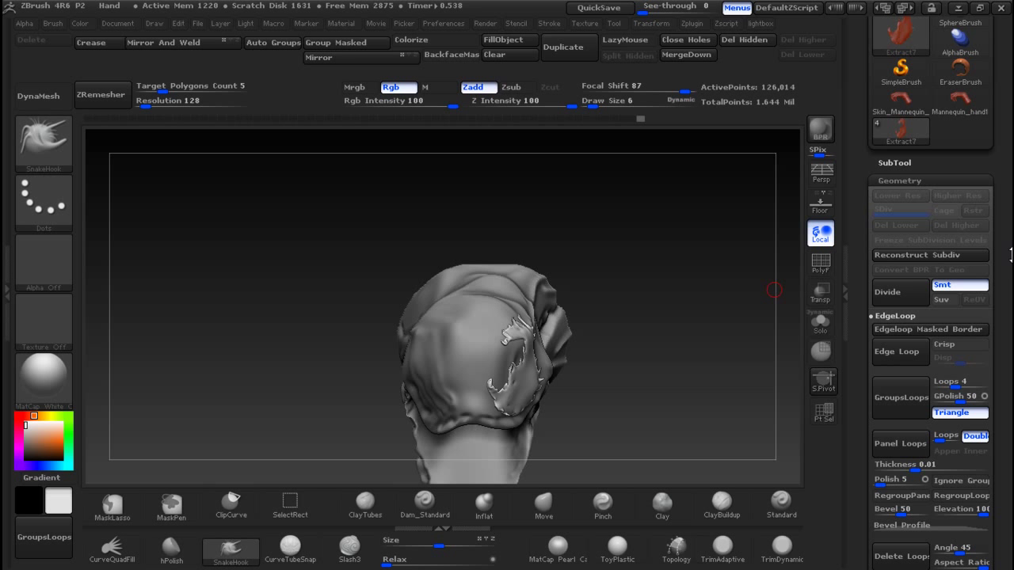
{"action": "left_click", "coordinate": [894, 164]}
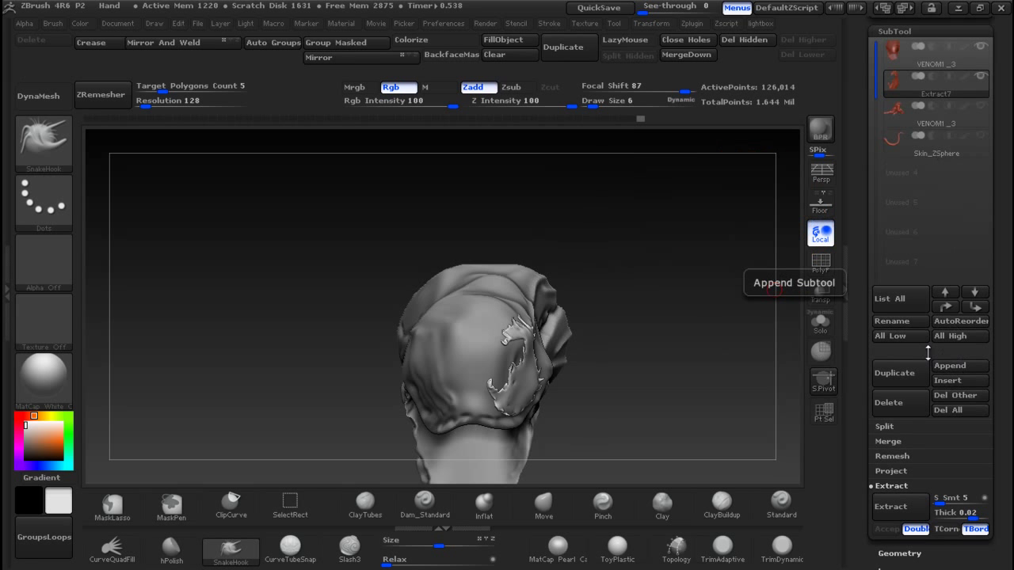
{"action": "left_click", "coordinate": [904, 373]}
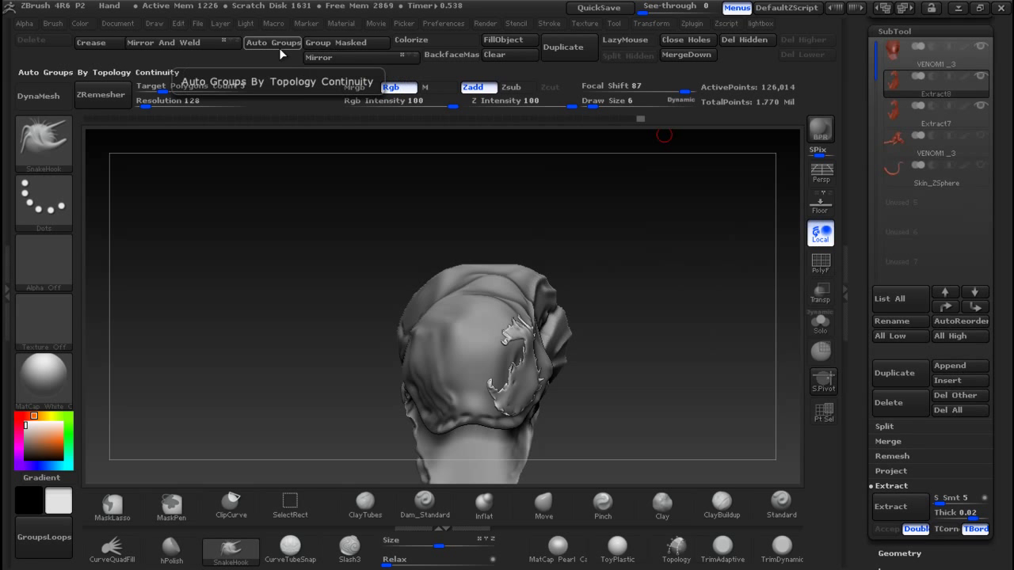
{"action": "left_click", "coordinate": [324, 59]}
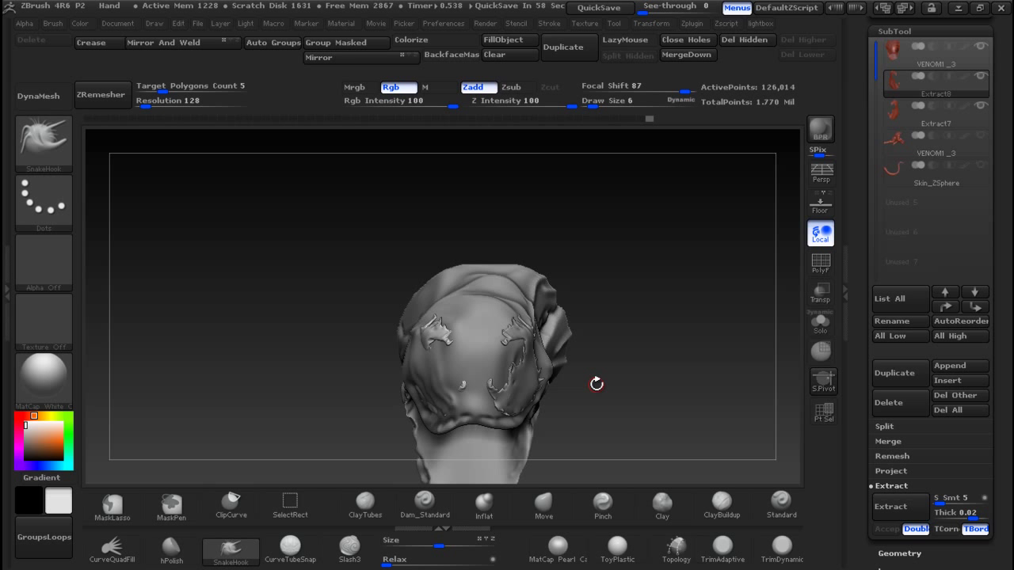
Step: Select the head subtool and set the SnakeHook brush to draw size 18 and focal shift -8
{"action": "left_click", "coordinate": [911, 59]}
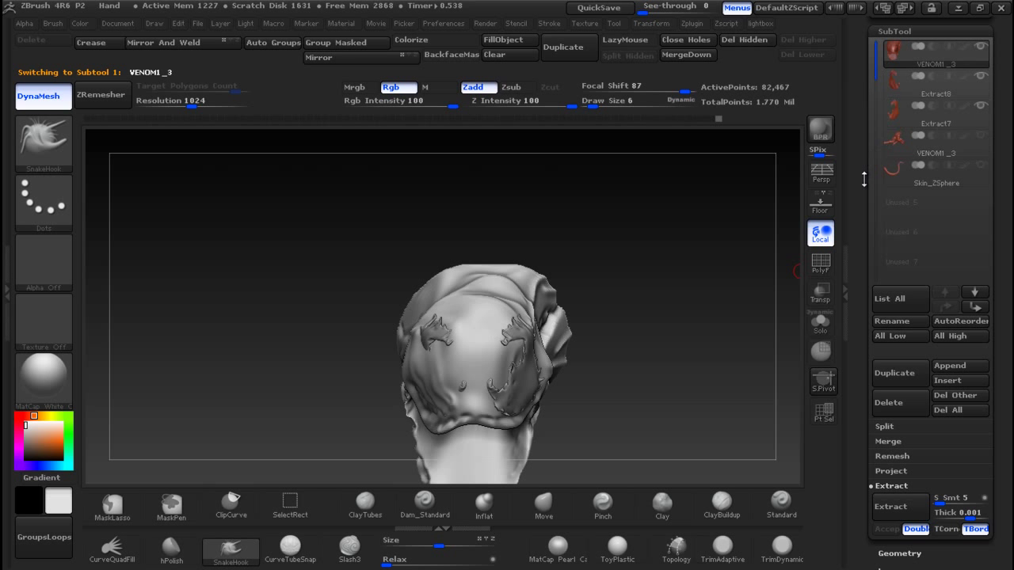
{"action": "left_click_drag", "start_coordinate": [653, 362], "coordinate": [729, 351]}
{"action": "mouse_move", "coordinate": [691, 349]}
{"action": "right_mouse_down", "text": "ctrl"}
{"action": "mouse_move", "coordinate": [702, 452]}
{"action": "mouse_move", "coordinate": [692, 434]}
{"action": "right_mouse_up", "text": "ctrl"}
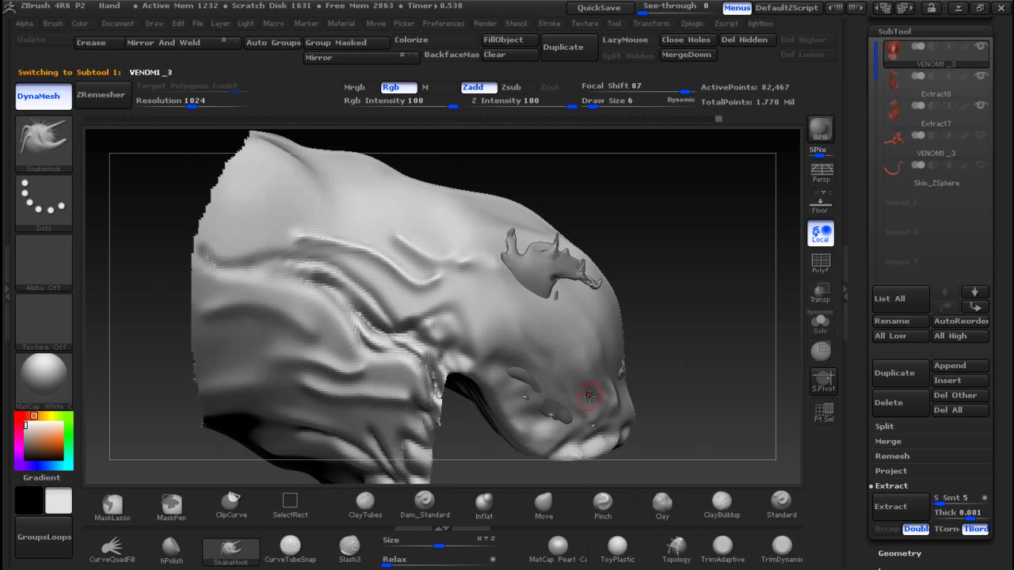
{"action": "key", "text": "bracketright"}
{"action": "key", "text": "bracketright"}
{"action": "key", "text": "bracketright"}
{"action": "key", "text": "bracketright"}
{"action": "key", "text": "bracketright"}
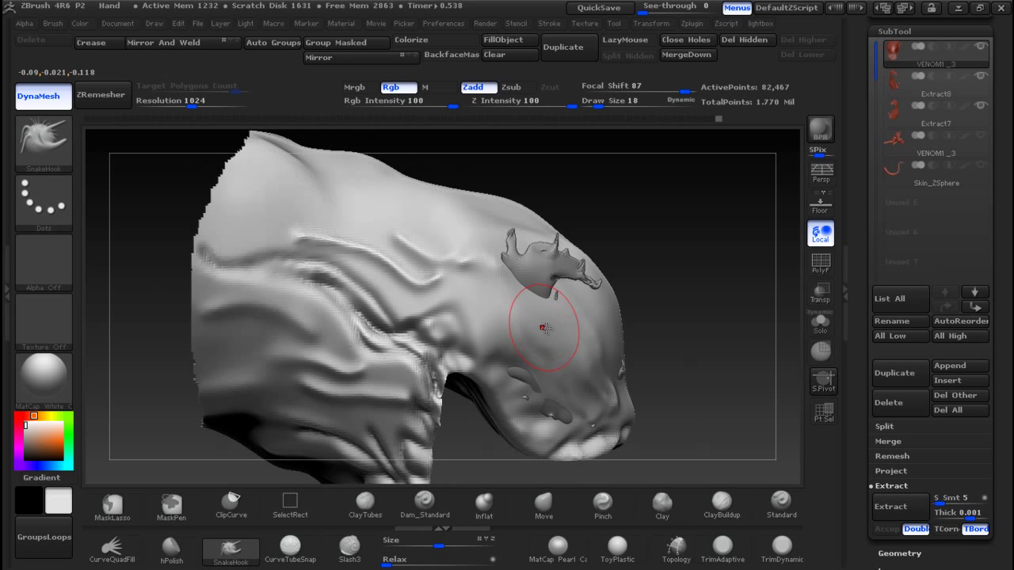
{"action": "left_click_drag", "start_coordinate": [688, 89], "coordinate": [629, 91]}
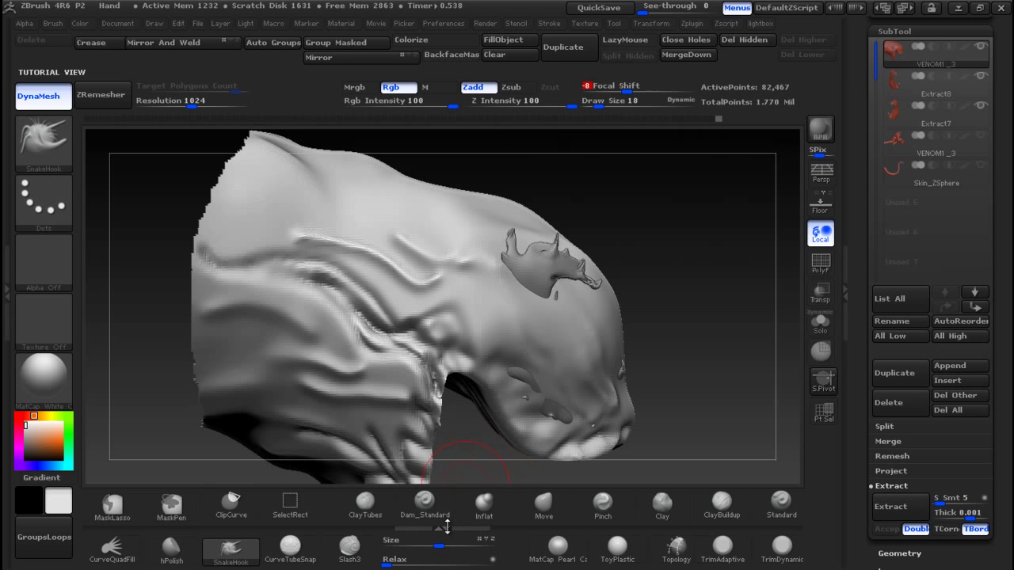
Step: Carve down the head surface covering the middle of the eye piece with ClayTubes at draw size 10 and Z intensity 4
{"action": "left_click", "coordinate": [366, 506]}
{"action": "key", "text": "bracketleft"}
{"action": "left_click", "coordinate": [496, 106]}
{"action": "type", "text": "4"}
{"action": "key", "text": "Return"}
{"action": "left_click_drag", "start_coordinate": [529, 294], "coordinate": [534, 316]}
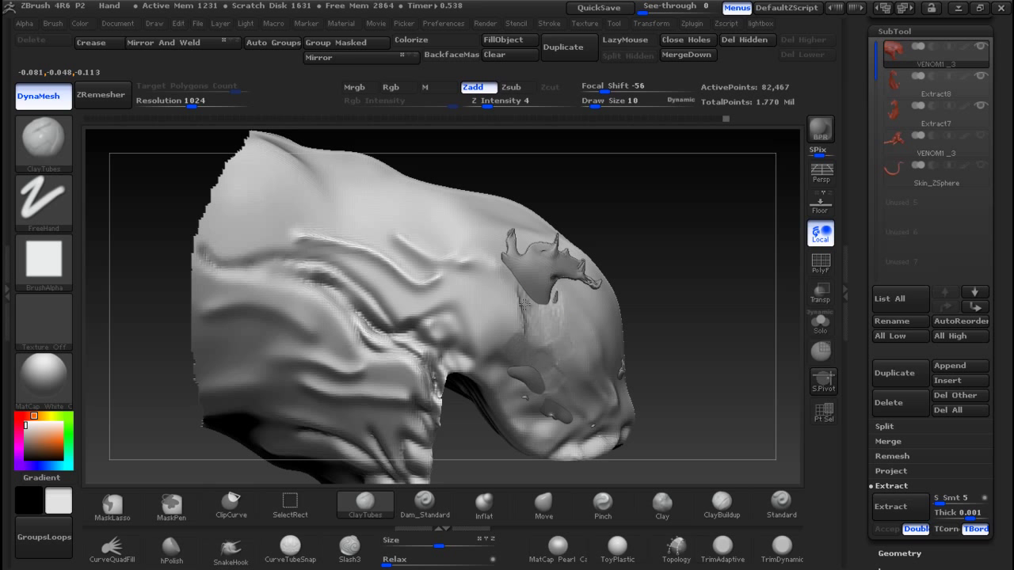
{"action": "left_click_drag", "start_coordinate": [529, 347], "coordinate": [567, 375]}
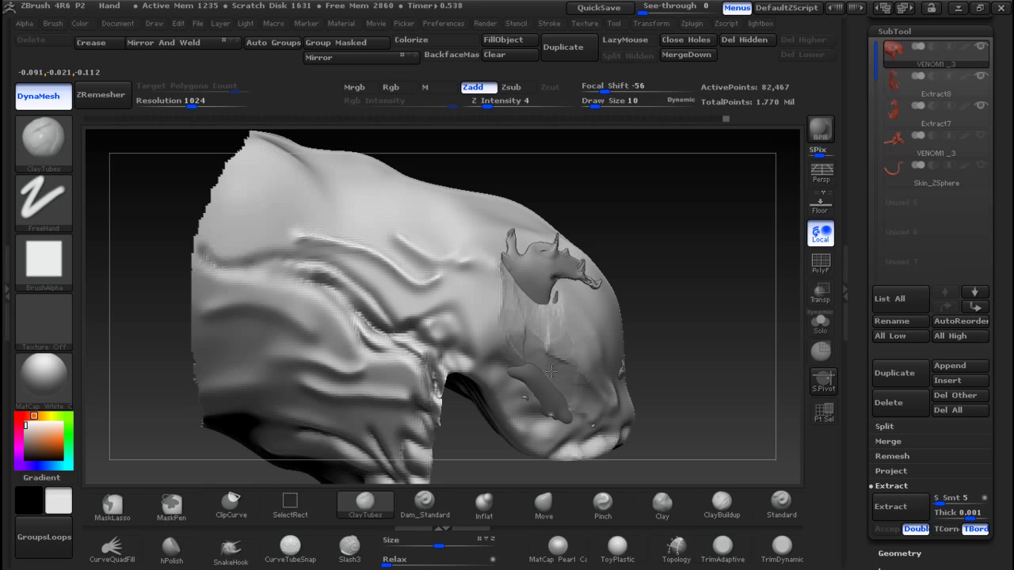
Step: Raise the ClayTubes Z intensity to 18 and carve the head surface back along the eye piece's rear edge
{"action": "left_click_drag", "start_coordinate": [488, 103], "coordinate": [511, 103]}
{"action": "mouse_move", "coordinate": [538, 270]}
{"action": "left_mouse_down"}
{"action": "mouse_move", "coordinate": [545, 340]}
{"action": "mouse_move", "coordinate": [529, 298]}
{"action": "mouse_move", "coordinate": [535, 341]}
{"action": "mouse_move", "coordinate": [510, 285]}
{"action": "mouse_move", "coordinate": [513, 312]}
{"action": "mouse_move", "coordinate": [519, 289]}
{"action": "left_mouse_up"}
{"action": "left_click_drag", "start_coordinate": [515, 329], "coordinate": [513, 322]}
{"action": "mouse_move", "coordinate": [505, 281]}
{"action": "left_mouse_down"}
{"action": "mouse_move", "coordinate": [500, 342]}
{"action": "mouse_move", "coordinate": [514, 317]}
{"action": "mouse_move", "coordinate": [505, 343]}
{"action": "left_mouse_up"}
{"action": "left_click_drag", "start_coordinate": [507, 303], "coordinate": [503, 338]}
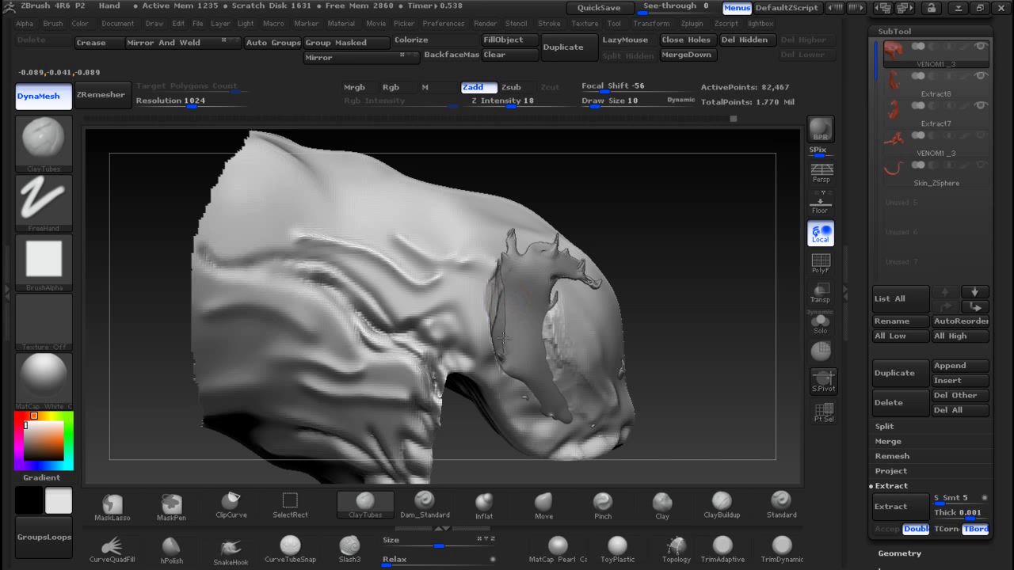
{"action": "left_click_drag", "start_coordinate": [500, 294], "coordinate": [502, 340]}
{"action": "mouse_move", "coordinate": [494, 272]}
{"action": "left_mouse_down"}
{"action": "mouse_move", "coordinate": [500, 344]}
{"action": "mouse_move", "coordinate": [490, 292]}
{"action": "mouse_move", "coordinate": [494, 313]}
{"action": "left_mouse_up"}
{"action": "mouse_move", "coordinate": [488, 271]}
{"action": "left_mouse_down"}
{"action": "mouse_move", "coordinate": [494, 329]}
{"action": "mouse_move", "coordinate": [515, 375]}
{"action": "mouse_move", "coordinate": [482, 310]}
{"action": "mouse_move", "coordinate": [480, 290]}
{"action": "mouse_move", "coordinate": [488, 293]}
{"action": "left_mouse_up"}
{"action": "mouse_move", "coordinate": [480, 252]}
{"action": "left_mouse_down"}
{"action": "mouse_move", "coordinate": [470, 267]}
{"action": "mouse_move", "coordinate": [479, 273]}
{"action": "left_mouse_up"}
Step: Work the head surface around the eye piece's inner notch, lower edge and upper end with ClayTubes
{"action": "mouse_move", "coordinate": [550, 320]}
{"action": "left_mouse_down"}
{"action": "mouse_move", "coordinate": [568, 407]}
{"action": "mouse_move", "coordinate": [610, 406]}
{"action": "mouse_move", "coordinate": [579, 382]}
{"action": "mouse_move", "coordinate": [576, 351]}
{"action": "mouse_move", "coordinate": [556, 328]}
{"action": "mouse_move", "coordinate": [561, 305]}
{"action": "mouse_move", "coordinate": [562, 356]}
{"action": "mouse_move", "coordinate": [554, 300]}
{"action": "mouse_move", "coordinate": [582, 373]}
{"action": "mouse_move", "coordinate": [581, 339]}
{"action": "mouse_move", "coordinate": [561, 313]}
{"action": "left_mouse_up"}
{"action": "mouse_move", "coordinate": [596, 367]}
{"action": "left_mouse_down"}
{"action": "mouse_move", "coordinate": [566, 313]}
{"action": "mouse_move", "coordinate": [602, 372]}
{"action": "mouse_move", "coordinate": [588, 430]}
{"action": "mouse_move", "coordinate": [534, 393]}
{"action": "left_mouse_up"}
{"action": "mouse_move", "coordinate": [495, 341]}
{"action": "left_mouse_down"}
{"action": "mouse_move", "coordinate": [479, 273]}
{"action": "mouse_move", "coordinate": [504, 275]}
{"action": "left_mouse_up"}
{"action": "left_click_drag", "start_coordinate": [491, 239], "coordinate": [517, 250]}
Step: Shape the head surface with ClayTubes from the eye piece's front tip along the inner notch up to the forehead
{"action": "mouse_move", "coordinate": [713, 315]}
{"action": "left_mouse_down"}
{"action": "mouse_move", "coordinate": [681, 316]}
{"action": "mouse_move", "coordinate": [625, 341]}
{"action": "left_mouse_up"}
{"action": "left_click_drag", "start_coordinate": [578, 369], "coordinate": [574, 373]}
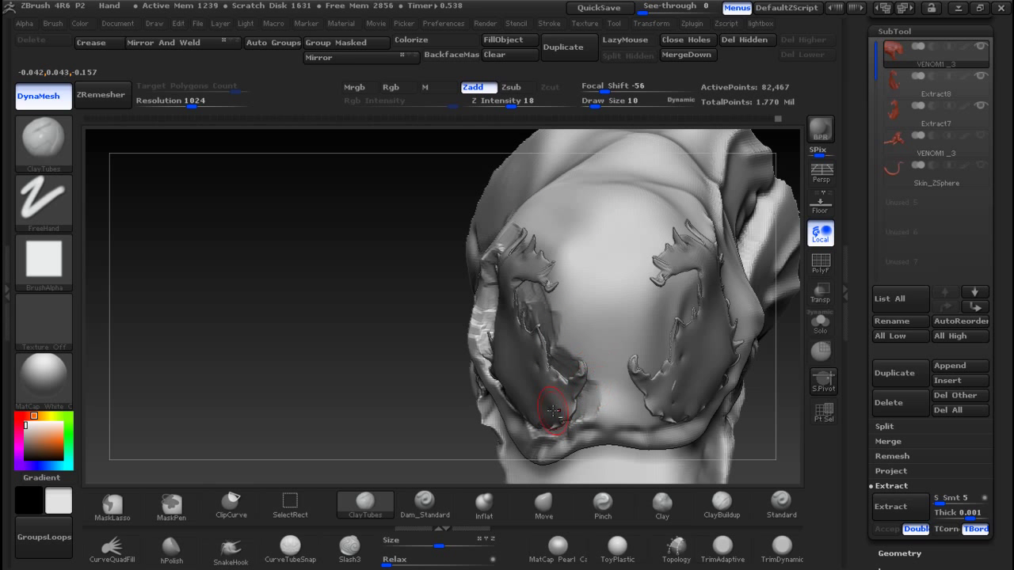
{"action": "mouse_move", "coordinate": [442, 342]}
{"action": "left_mouse_down"}
{"action": "mouse_move", "coordinate": [371, 347]}
{"action": "mouse_move", "coordinate": [385, 276]}
{"action": "mouse_move", "coordinate": [374, 261]}
{"action": "mouse_move", "coordinate": [362, 267]}
{"action": "mouse_move", "coordinate": [400, 301]}
{"action": "mouse_move", "coordinate": [380, 226]}
{"action": "mouse_move", "coordinate": [410, 263]}
{"action": "mouse_move", "coordinate": [362, 221]}
{"action": "mouse_move", "coordinate": [503, 282]}
{"action": "mouse_move", "coordinate": [590, 373]}
{"action": "left_mouse_up"}
{"action": "left_click_drag", "start_coordinate": [684, 342], "coordinate": [629, 357]}
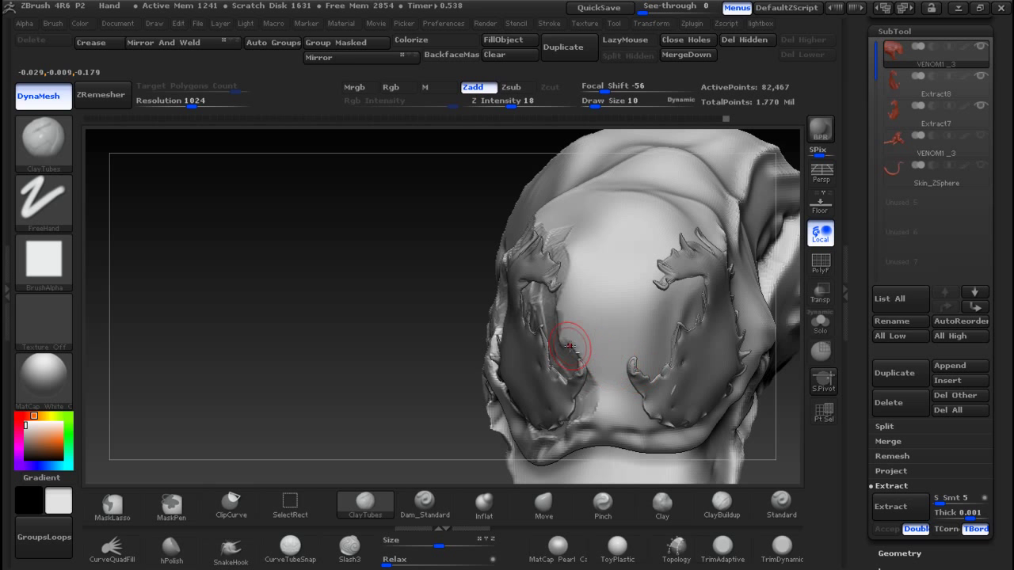
{"action": "mouse_move", "coordinate": [567, 311]}
{"action": "left_mouse_down"}
{"action": "mouse_move", "coordinate": [534, 239]}
{"action": "mouse_move", "coordinate": [545, 208]}
{"action": "mouse_move", "coordinate": [527, 194]}
{"action": "left_mouse_up"}
{"action": "left_click_drag", "start_coordinate": [383, 286], "coordinate": [306, 351]}
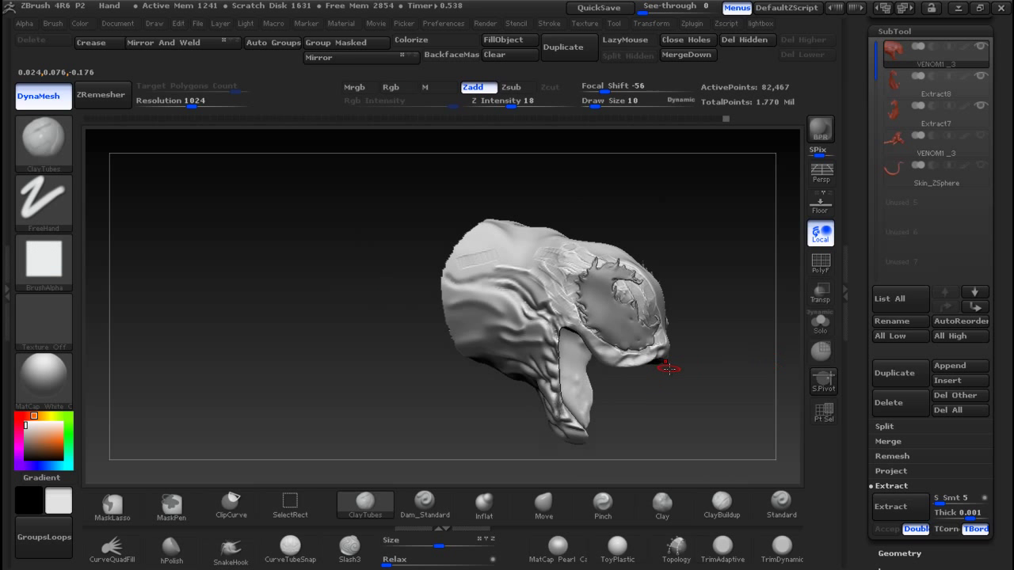
Step: Smooth the top of the head behind the eye at draw size 38
{"action": "key", "text": "shift"}
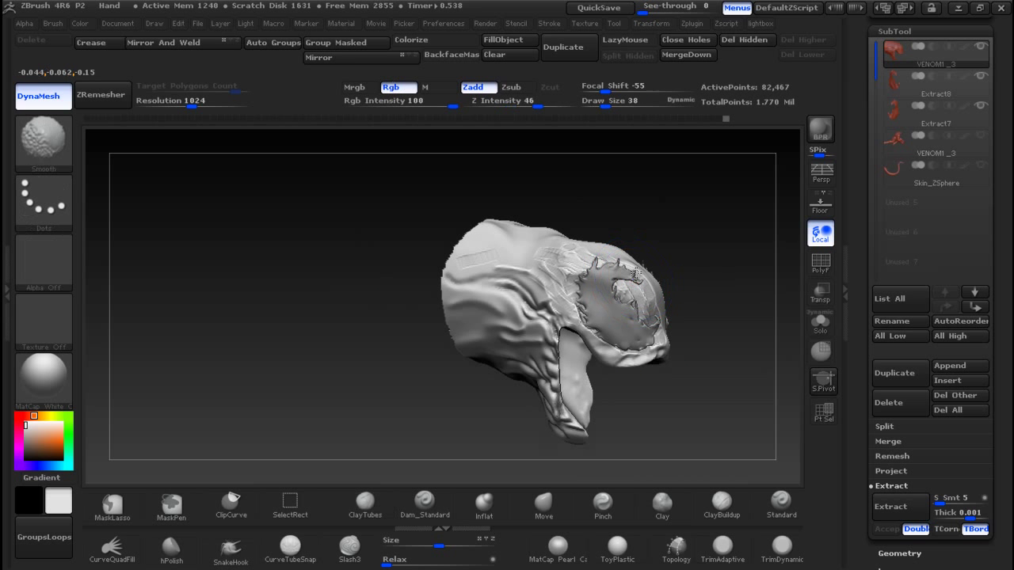
{"action": "mouse_move", "coordinate": [494, 253]}
{"action": "left_mouse_down", "text": "shift"}
{"action": "mouse_move", "coordinate": [572, 231]}
{"action": "mouse_move", "coordinate": [493, 260]}
{"action": "left_mouse_up", "text": "shift"}
{"action": "mouse_move", "coordinate": [726, 251]}
{"action": "left_mouse_down"}
{"action": "mouse_move", "coordinate": [645, 251]}
{"action": "mouse_move", "coordinate": [724, 242]}
{"action": "mouse_move", "coordinate": [698, 252]}
{"action": "left_mouse_up"}
{"action": "mouse_move", "coordinate": [663, 396]}
{"action": "left_mouse_down"}
{"action": "mouse_move", "coordinate": [673, 409]}
{"action": "mouse_move", "coordinate": [641, 276]}
{"action": "mouse_move", "coordinate": [722, 301]}
{"action": "mouse_move", "coordinate": [613, 303]}
{"action": "mouse_move", "coordinate": [665, 301]}
{"action": "left_mouse_up"}
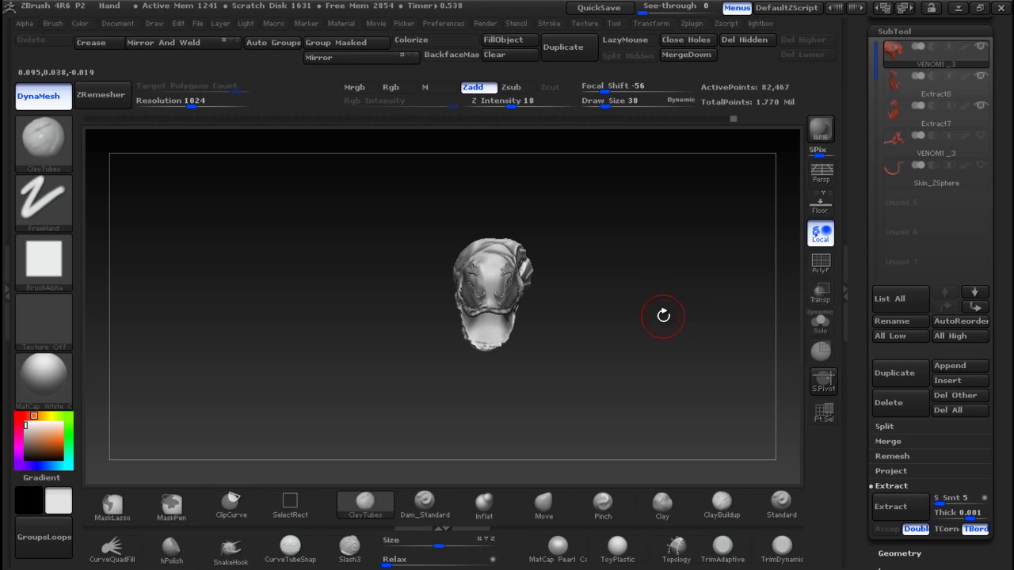
Step: Show the body and Skin_ZSphere tongue subtools and turn on transparency
{"action": "mouse_move", "coordinate": [932, 71]}
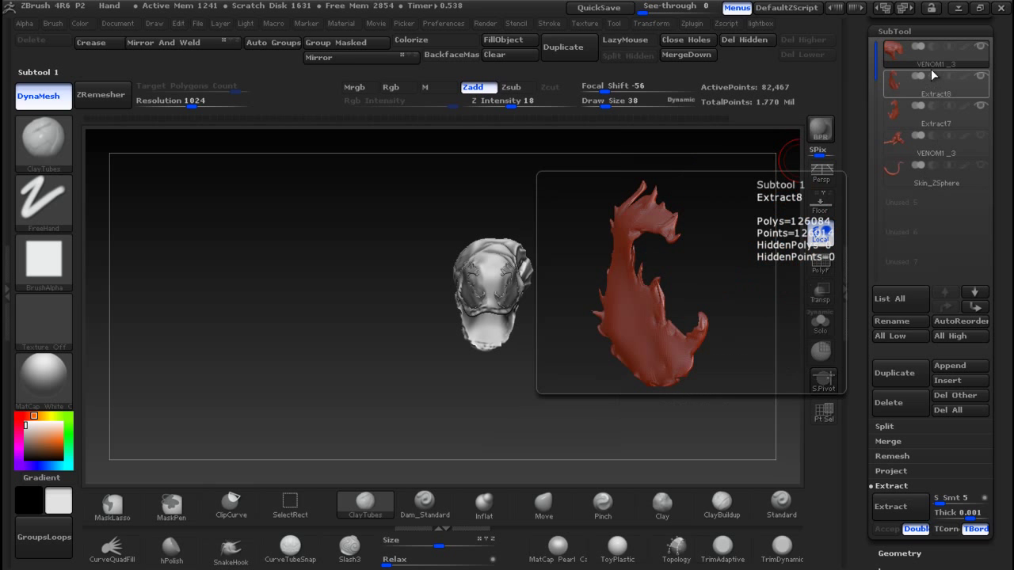
{"action": "mouse_move", "coordinate": [948, 139]}
{"action": "left_click", "coordinate": [981, 137]}
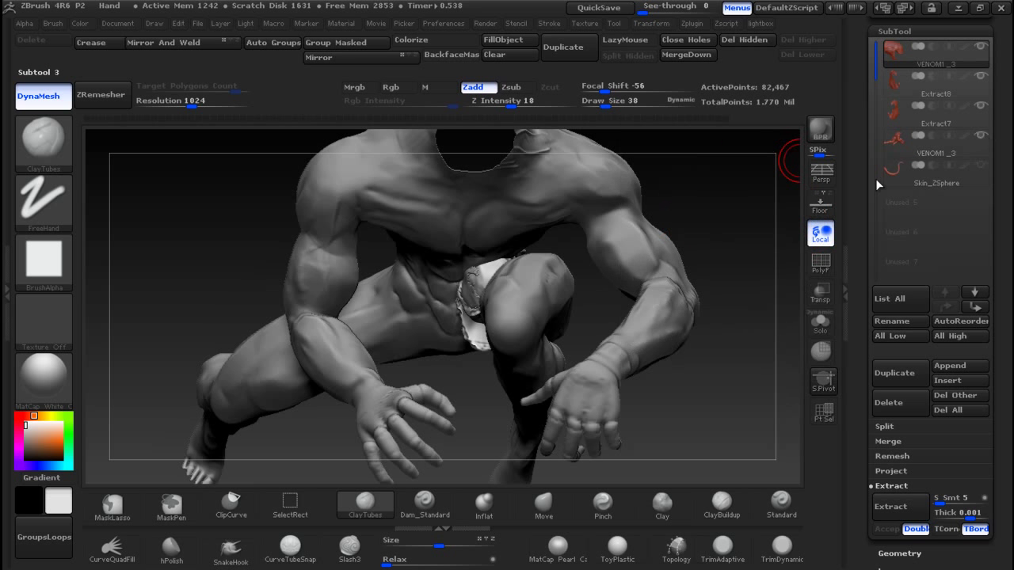
{"action": "mouse_move", "coordinate": [699, 297]}
{"action": "right_mouse_down", "text": "ctrl"}
{"action": "mouse_move", "coordinate": [701, 224]}
{"action": "mouse_move", "coordinate": [673, 210]}
{"action": "right_mouse_up", "text": "ctrl"}
{"action": "mouse_move", "coordinate": [654, 247]}
{"action": "right_mouse_down"}
{"action": "mouse_move", "coordinate": [777, 232]}
{"action": "mouse_move", "coordinate": [729, 242]}
{"action": "mouse_move", "coordinate": [760, 261]}
{"action": "right_mouse_up"}
{"action": "left_click", "coordinate": [821, 292]}
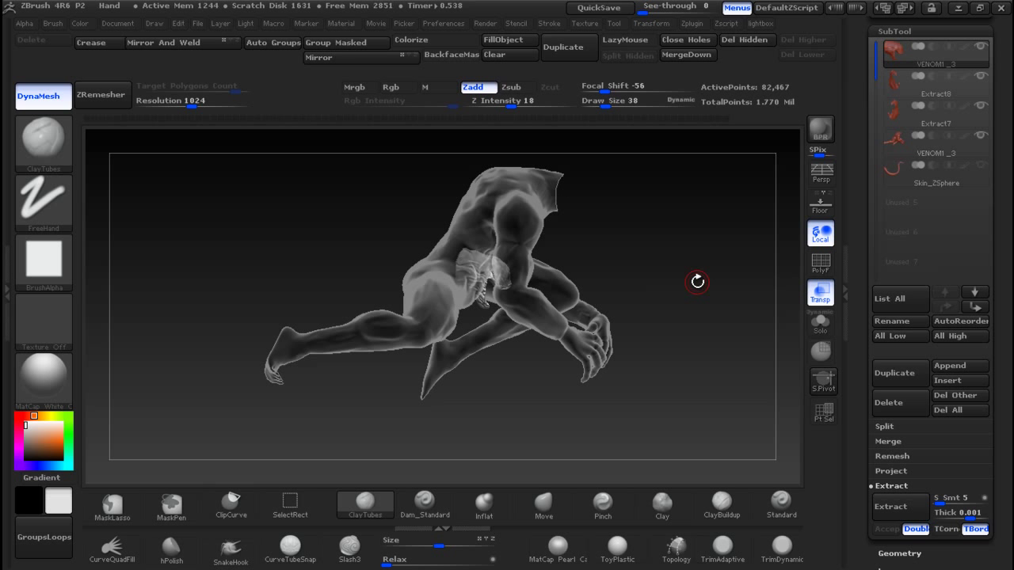
{"action": "mouse_move", "coordinate": [914, 91]}
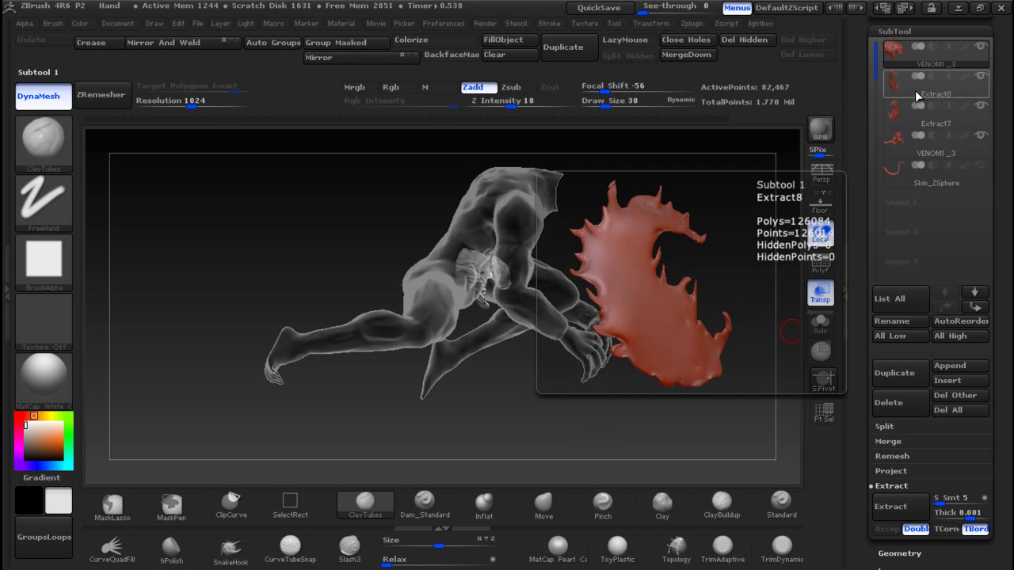
{"action": "mouse_move", "coordinate": [907, 122]}
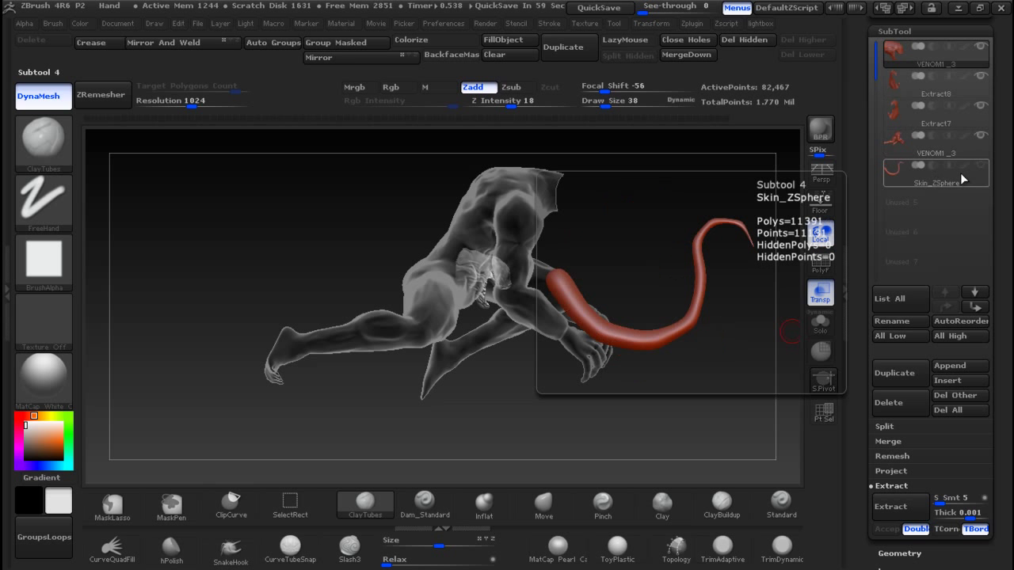
{"action": "left_click", "coordinate": [982, 166]}
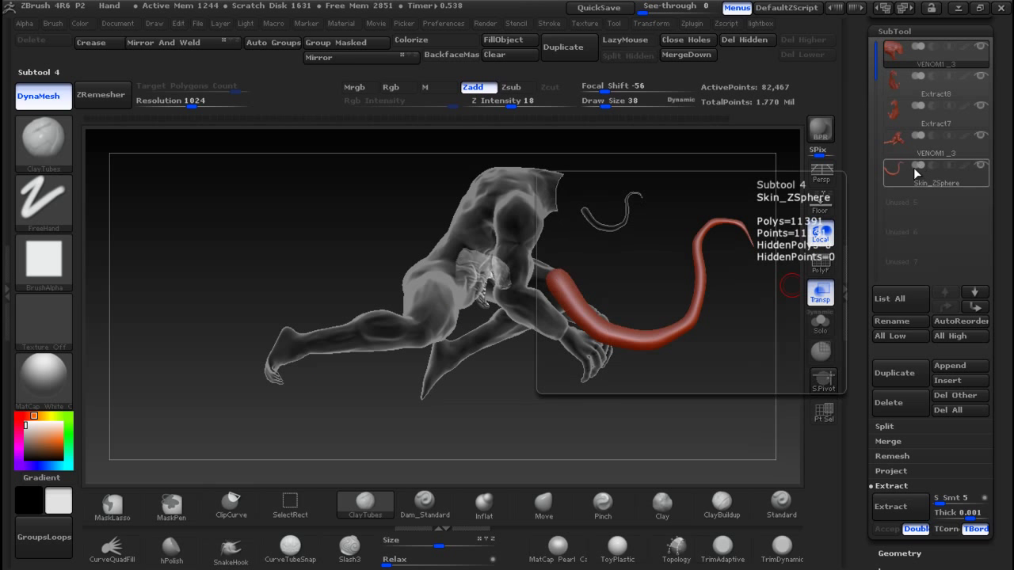
Step: Merge the Extract8 and Extract7 eye subtools into one subtool with MergeDown
{"action": "left_click", "coordinate": [915, 93]}
{"action": "left_click", "coordinate": [913, 86]}
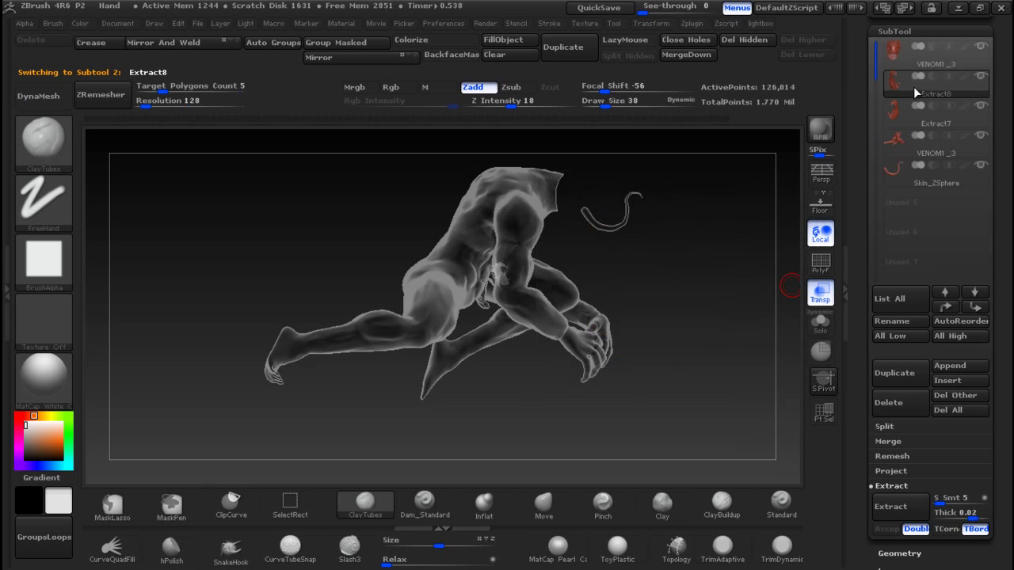
{"action": "left_click", "coordinate": [903, 441]}
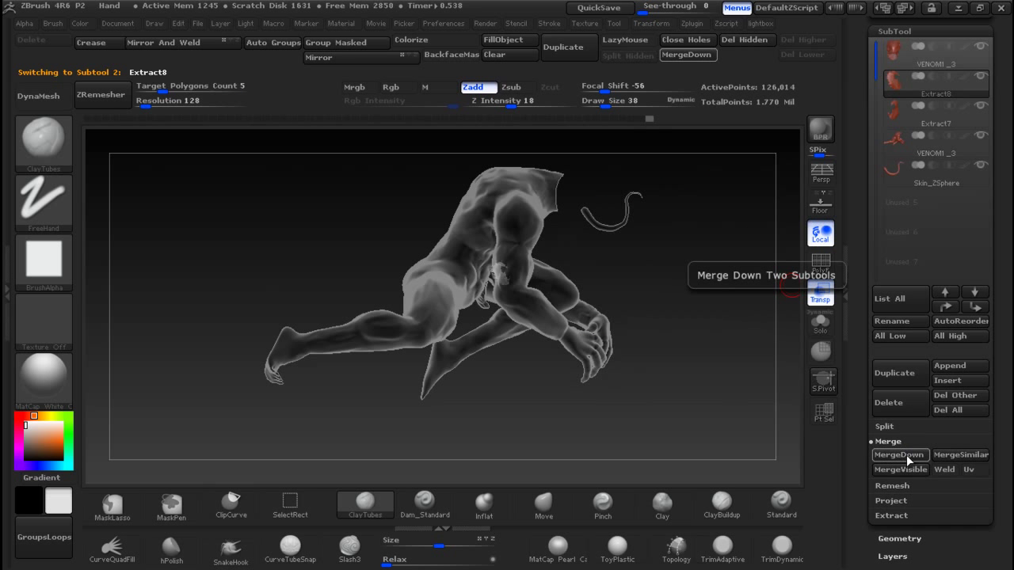
{"action": "left_click", "coordinate": [902, 456]}
{"action": "left_click", "coordinate": [733, 487]}
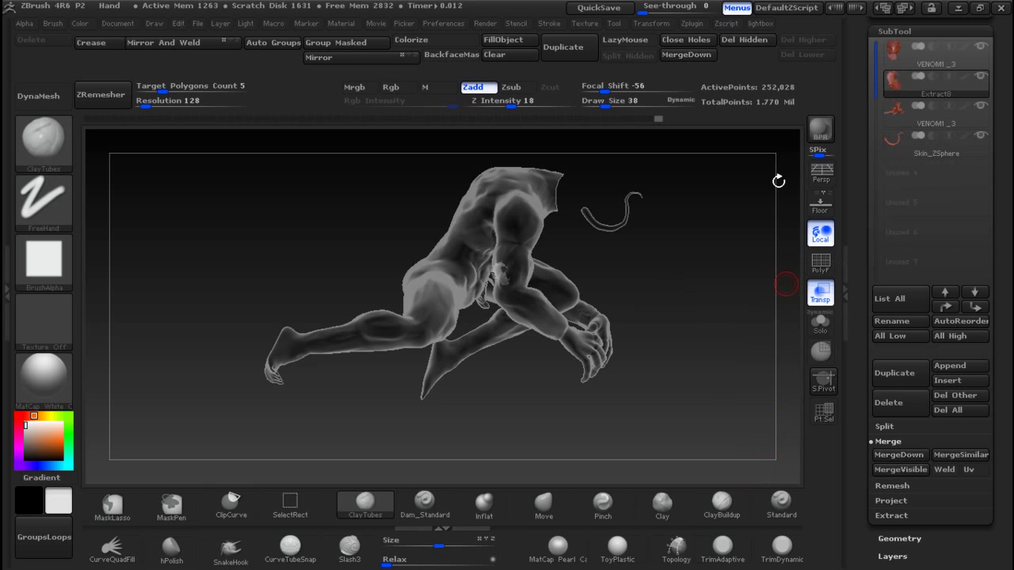
{"action": "left_click_drag", "start_coordinate": [659, 316], "coordinate": [706, 302]}
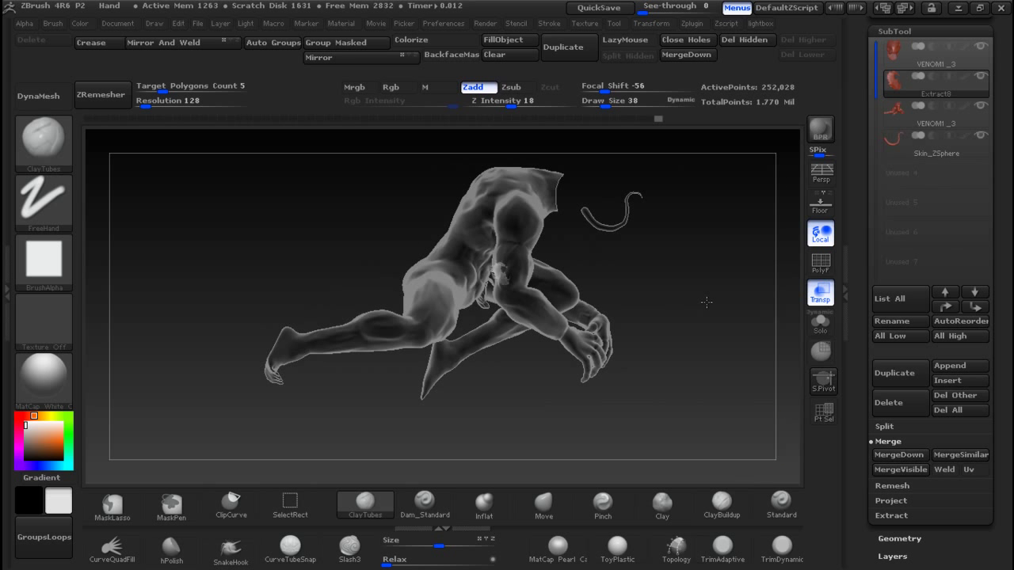
Step: Select the head subtool and move it up to the body's neck with a transpose line
{"action": "left_click", "coordinate": [902, 60]}
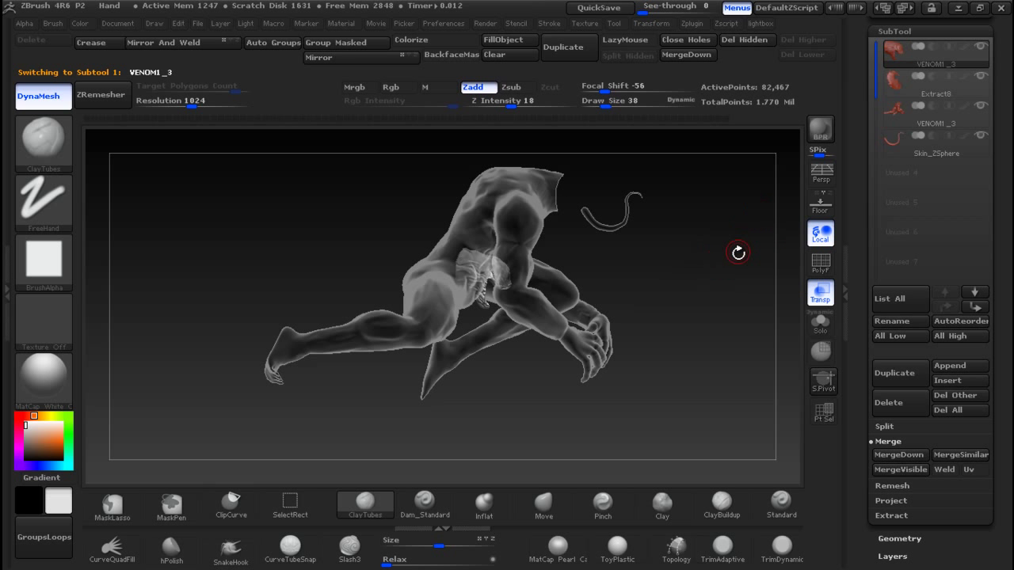
{"action": "left_click", "coordinate": [678, 299]}
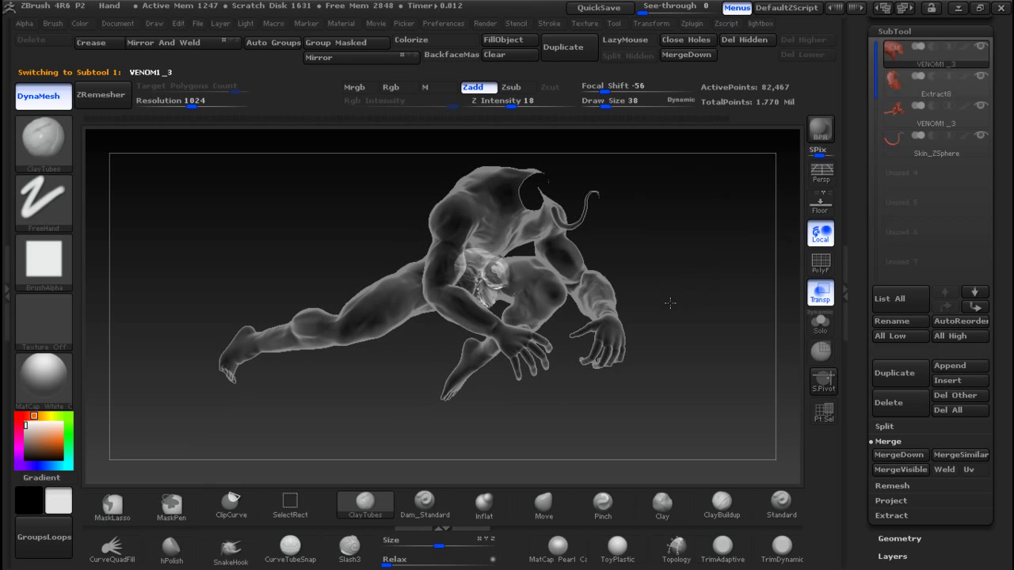
{"action": "key", "text": "w"}
{"action": "mouse_move", "coordinate": [461, 271]}
{"action": "left_mouse_down"}
{"action": "mouse_move", "coordinate": [544, 282]}
{"action": "mouse_move", "coordinate": [562, 272]}
{"action": "mouse_move", "coordinate": [582, 215]}
{"action": "mouse_move", "coordinate": [611, 197]}
{"action": "left_mouse_up"}
{"action": "key", "text": "ctrl+z"}
{"action": "key", "text": "ctrl+z"}
{"action": "mouse_move", "coordinate": [664, 180]}
{"action": "right_mouse_down", "text": "ctrl"}
{"action": "mouse_move", "coordinate": [668, 229]}
{"action": "mouse_move", "coordinate": [716, 381]}
{"action": "right_mouse_up", "text": "ctrl"}
{"action": "left_click_drag", "start_coordinate": [560, 290], "coordinate": [694, 285], "text": "shift"}
{"action": "left_click_drag", "start_coordinate": [628, 289], "coordinate": [607, 290]}
Step: Fine-tune the head's position against the neck opening in side view with a straight transpose line
{"action": "left_click_drag", "start_coordinate": [675, 231], "coordinate": [595, 233]}
{"action": "right_click_drag", "start_coordinate": [596, 224], "coordinate": [600, 261], "text": "ctrl"}
{"action": "left_click_drag", "start_coordinate": [639, 271], "coordinate": [749, 271], "text": "shift"}
{"action": "left_click_drag", "start_coordinate": [686, 272], "coordinate": [677, 272]}
{"action": "right_click_drag", "start_coordinate": [539, 228], "coordinate": [704, 257]}
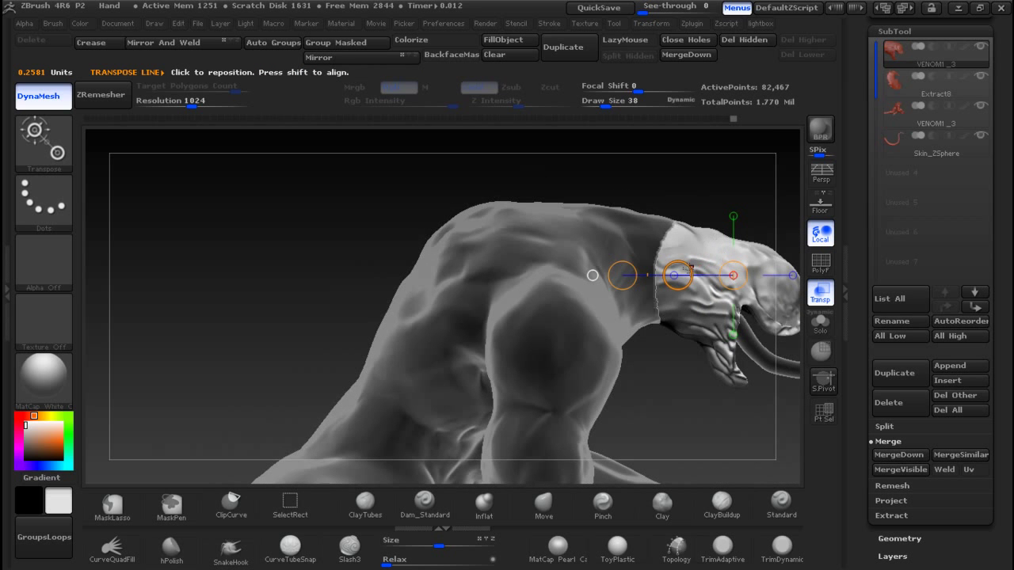
{"action": "left_click_drag", "start_coordinate": [678, 274], "coordinate": [676, 274]}
{"action": "right_click_drag", "start_coordinate": [699, 295], "coordinate": [713, 347], "text": "ctrl"}
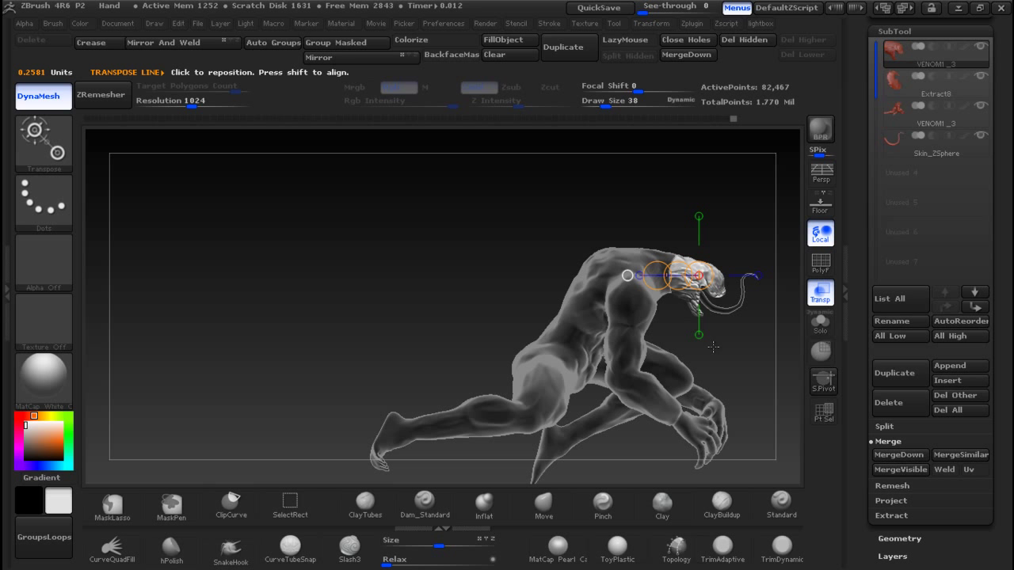
Step: Select the merged eyes subtool and move it onto the head with straight transpose lines
{"action": "left_click", "coordinate": [926, 84]}
{"action": "left_click_drag", "start_coordinate": [614, 354], "coordinate": [697, 357]}
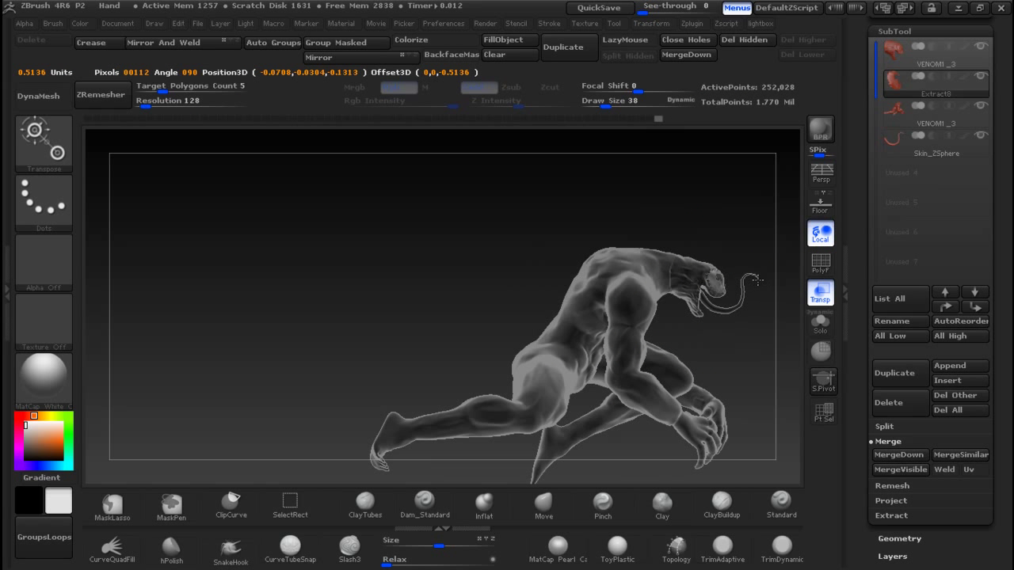
{"action": "right_click_drag", "start_coordinate": [761, 350], "coordinate": [697, 309]}
{"action": "right_click_drag", "start_coordinate": [715, 213], "coordinate": [717, 393], "text": "ctrl"}
{"action": "left_click_drag", "start_coordinate": [664, 204], "coordinate": [699, 198]}
{"action": "left_click_drag", "start_coordinate": [281, 278], "coordinate": [433, 269]}
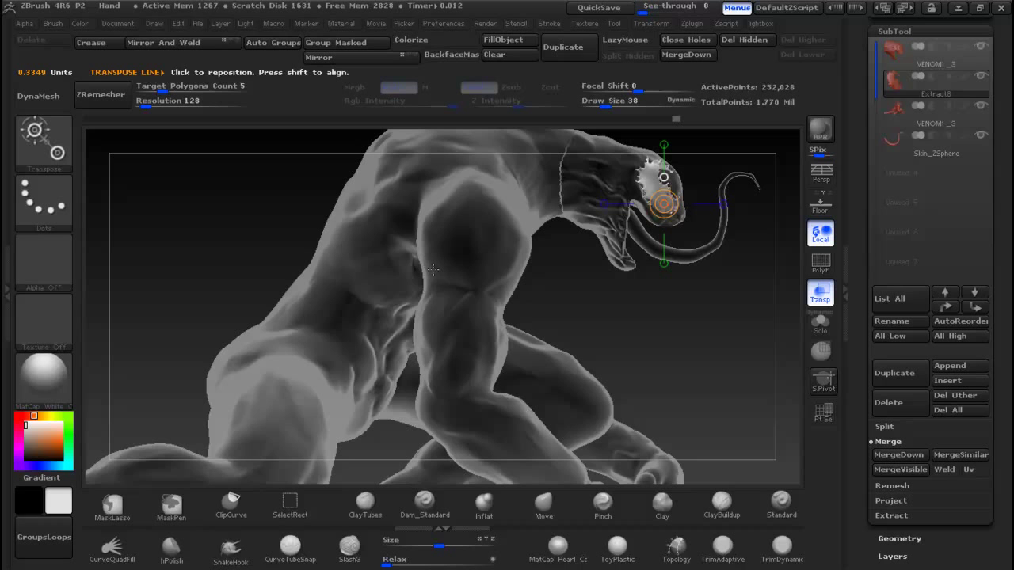
Step: Turn off transparency, adjust the eyes' position on the head from the front, and return to drawing mode
{"action": "left_click", "coordinate": [819, 304]}
{"action": "left_click_drag", "start_coordinate": [731, 294], "coordinate": [662, 317]}
{"action": "right_click_drag", "start_coordinate": [662, 318], "coordinate": [728, 363]}
{"action": "left_click_drag", "start_coordinate": [722, 255], "coordinate": [728, 257]}
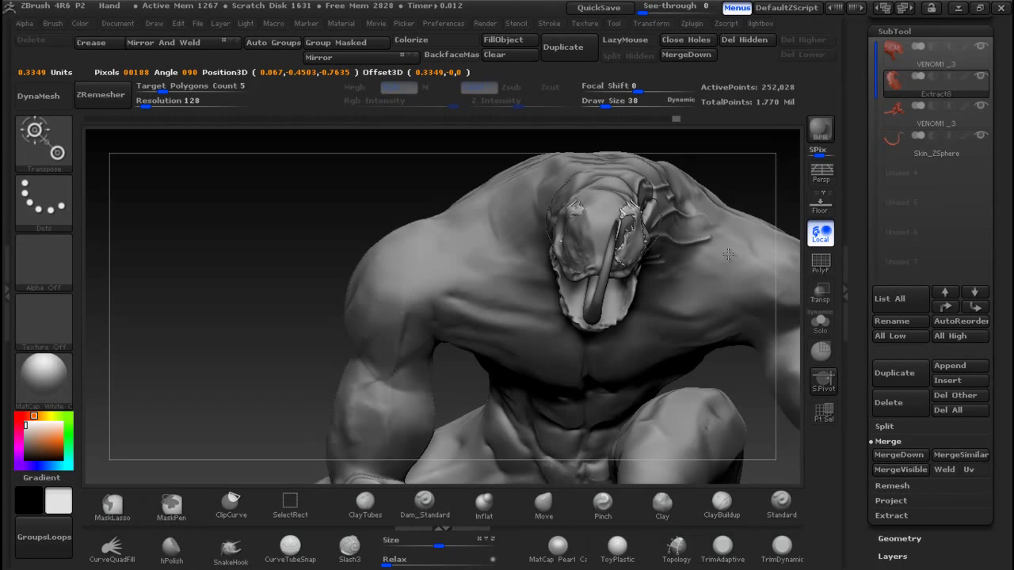
{"action": "left_click_drag", "start_coordinate": [730, 254], "coordinate": [730, 255]}
{"action": "left_click_drag", "start_coordinate": [707, 170], "coordinate": [699, 327]}
{"action": "left_click_drag", "start_coordinate": [719, 261], "coordinate": [716, 268]}
{"action": "left_click_drag", "start_coordinate": [701, 369], "coordinate": [696, 190]}
{"action": "left_click_drag", "start_coordinate": [714, 368], "coordinate": [687, 403]}
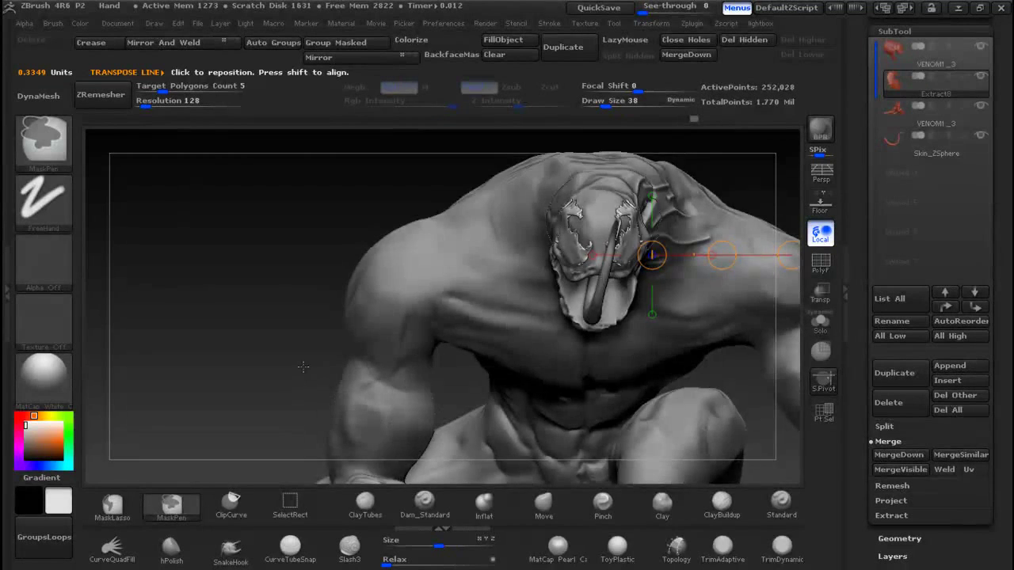
{"action": "right_click_drag", "start_coordinate": [315, 381], "coordinate": [314, 242], "text": "ctrl"}
{"action": "key", "text": "q"}
Step: Save the tool over the existing VENOM1_3.ztl file
{"action": "mouse_move", "coordinate": [388, 342]}
{"action": "left_mouse_down"}
{"action": "mouse_move", "coordinate": [697, 346]}
{"action": "mouse_move", "coordinate": [520, 363]}
{"action": "mouse_move", "coordinate": [423, 357]}
{"action": "mouse_move", "coordinate": [567, 348]}
{"action": "mouse_move", "coordinate": [595, 335]}
{"action": "mouse_move", "coordinate": [657, 394]}
{"action": "left_mouse_up"}
{"action": "left_click_drag", "start_coordinate": [702, 337], "coordinate": [536, 339]}
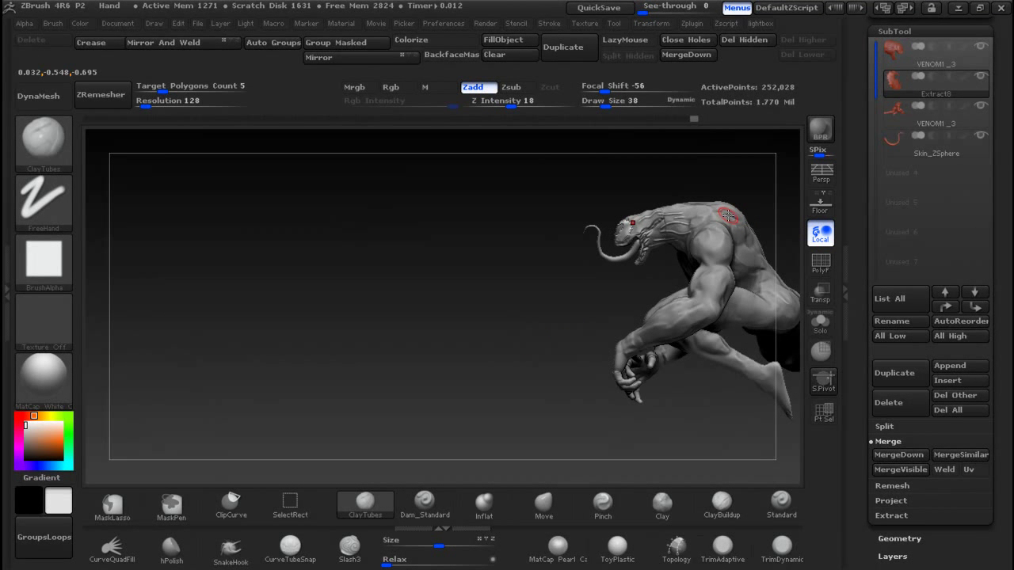
{"action": "left_click_drag", "start_coordinate": [1002, 145], "coordinate": [1007, 396]}
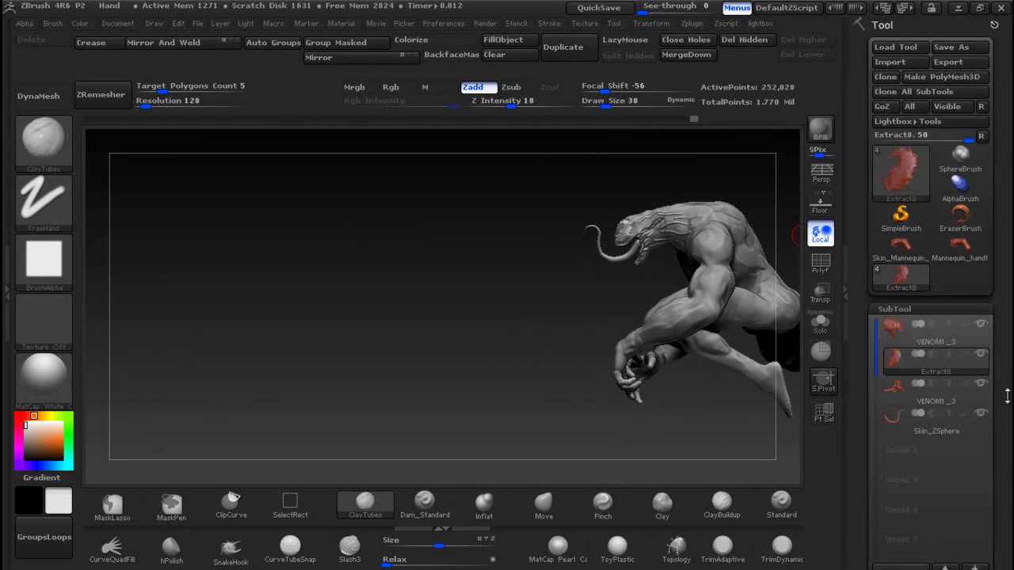
{"action": "left_click", "coordinate": [960, 52]}
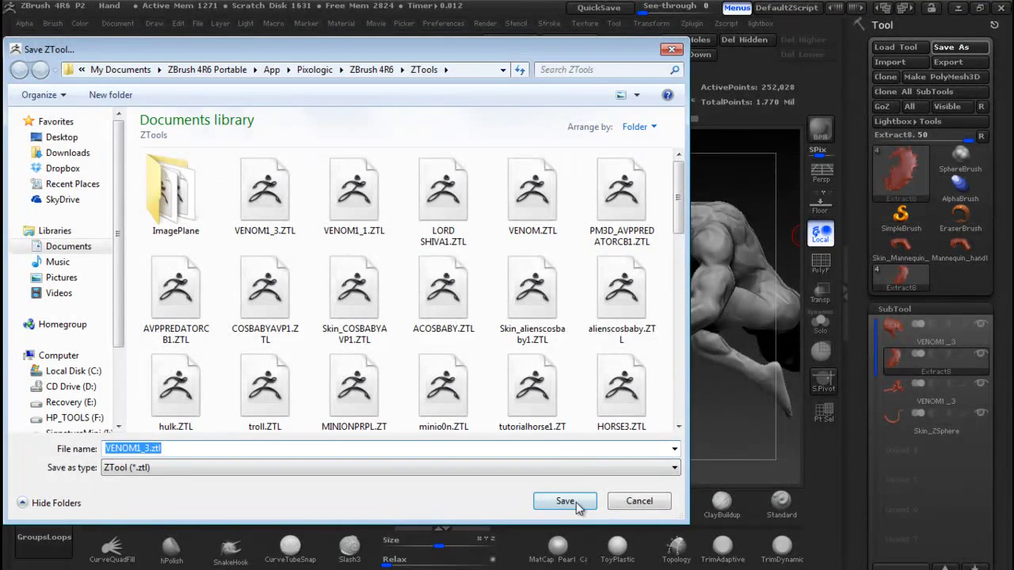
{"action": "left_click", "coordinate": [576, 502]}
{"action": "left_click", "coordinate": [555, 282]}
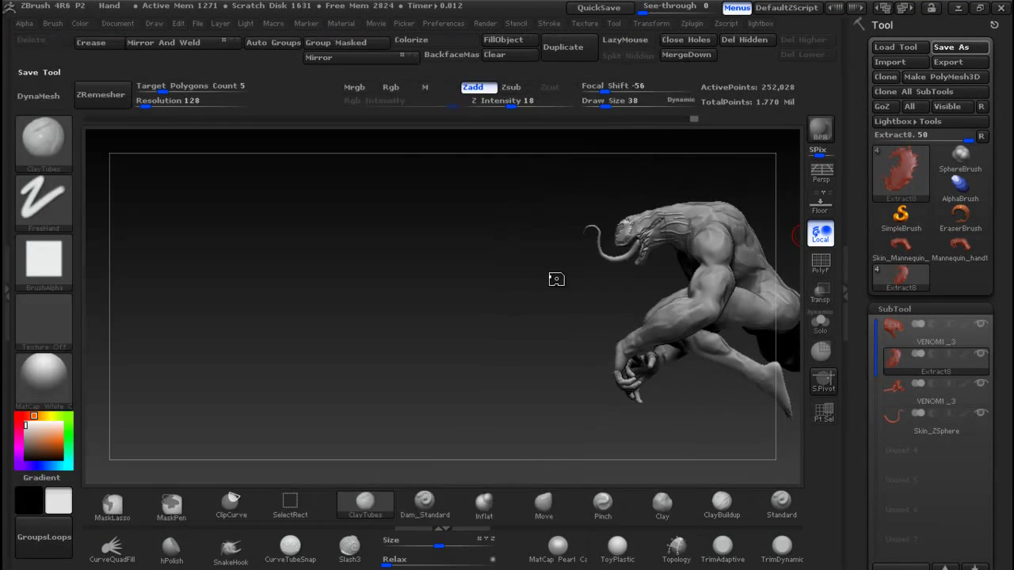
Step: Try the comic lizard MatCap material on the model and inspect the creature from above and behind
{"action": "left_click", "coordinate": [44, 378]}
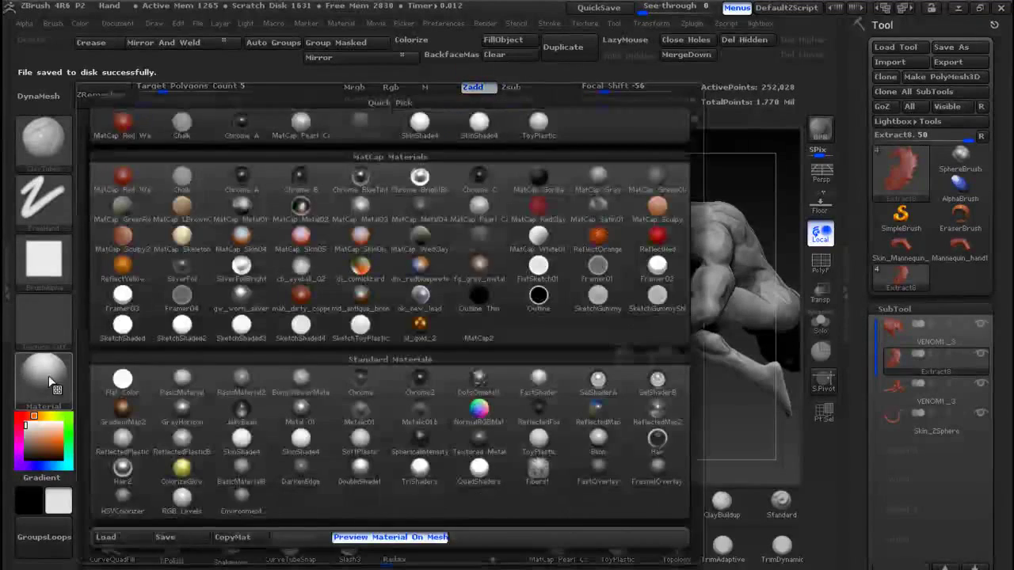
{"action": "left_click", "coordinate": [372, 279]}
{"action": "left_click_drag", "start_coordinate": [461, 312], "coordinate": [648, 316]}
{"action": "left_click_drag", "start_coordinate": [731, 209], "coordinate": [735, 312]}
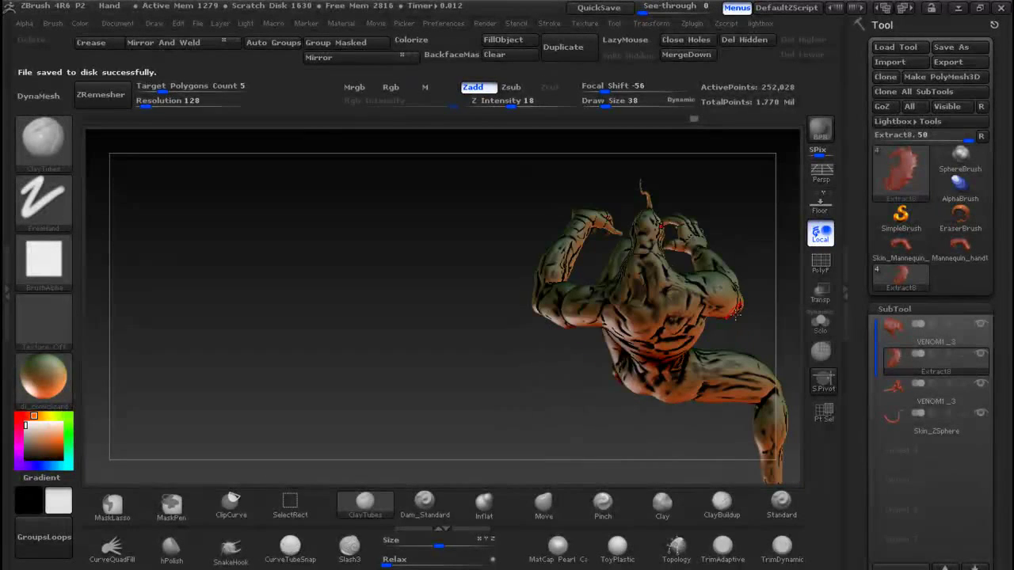
Step: Apply the MatCap White Cavity material and centre the creature with its back facing the view
{"action": "left_click", "coordinate": [35, 377]}
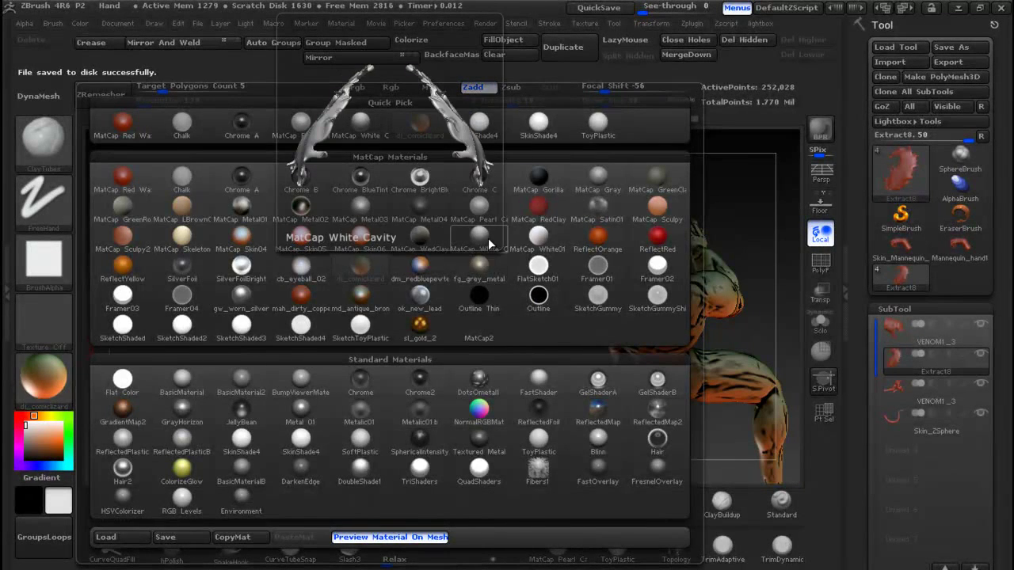
{"action": "left_click", "coordinate": [488, 243]}
{"action": "left_click_drag", "start_coordinate": [488, 237], "coordinate": [501, 218]}
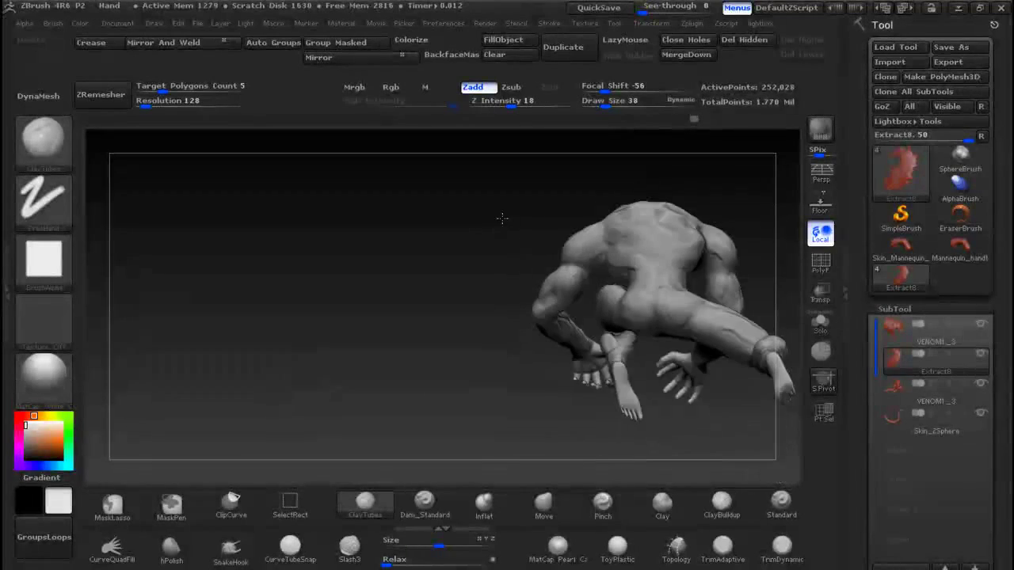
{"action": "left_click_drag", "start_coordinate": [494, 261], "coordinate": [298, 262], "text": "alt"}
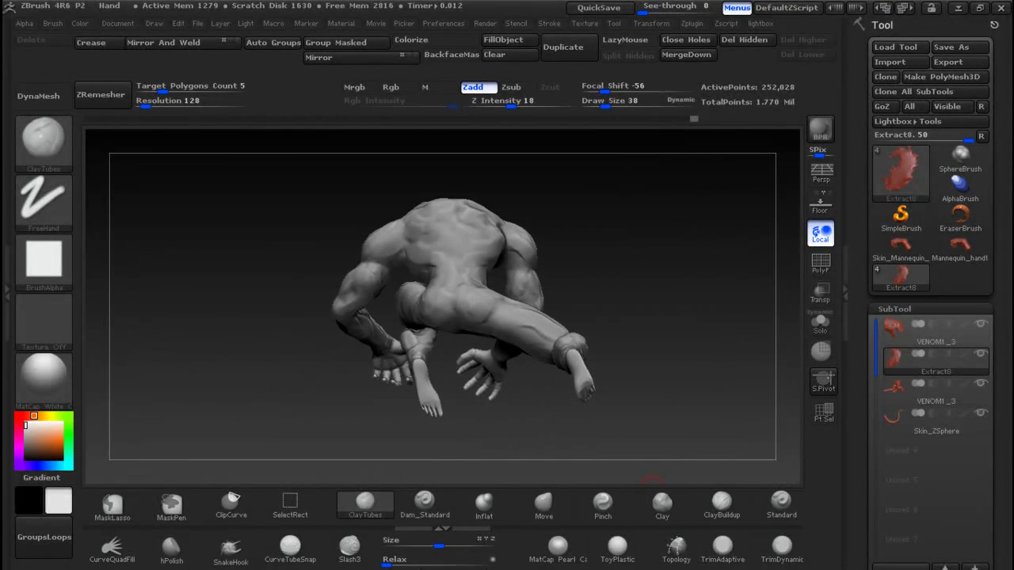
Step: Switch to Firefox, close the open Venom artwork preview and open the white Venom's Spider Symbol image from the search results
{"action": "key", "text": "alt+Tab"}
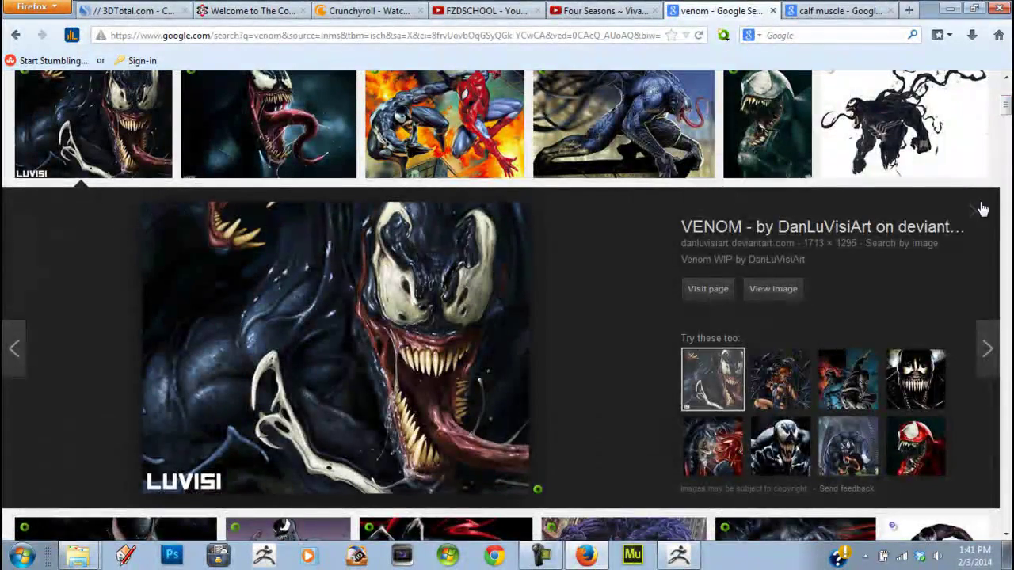
{"action": "left_click", "coordinate": [977, 211]}
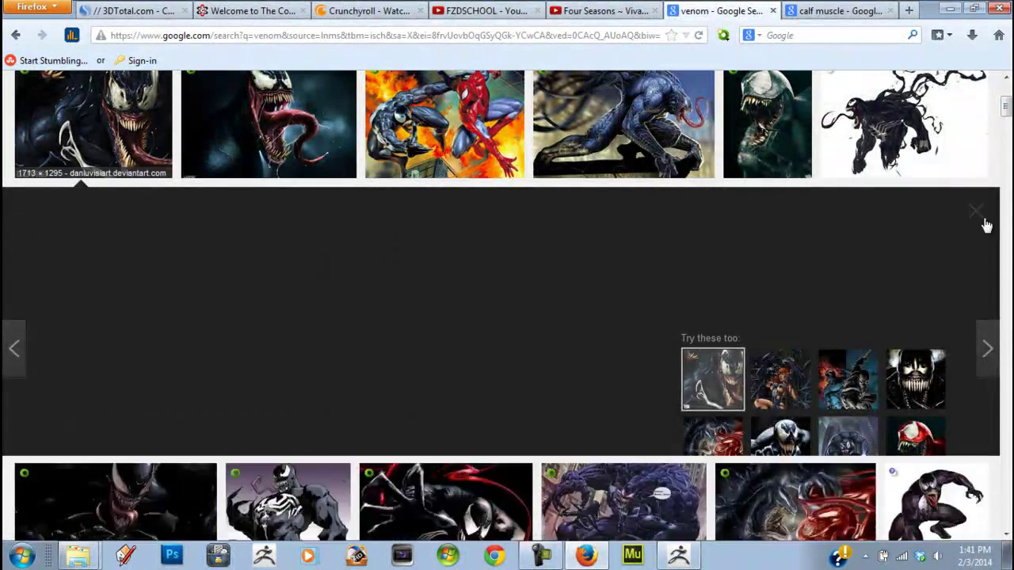
{"action": "left_click_drag", "start_coordinate": [1006, 114], "coordinate": [1007, 140]}
{"action": "left_click", "coordinate": [942, 277]}
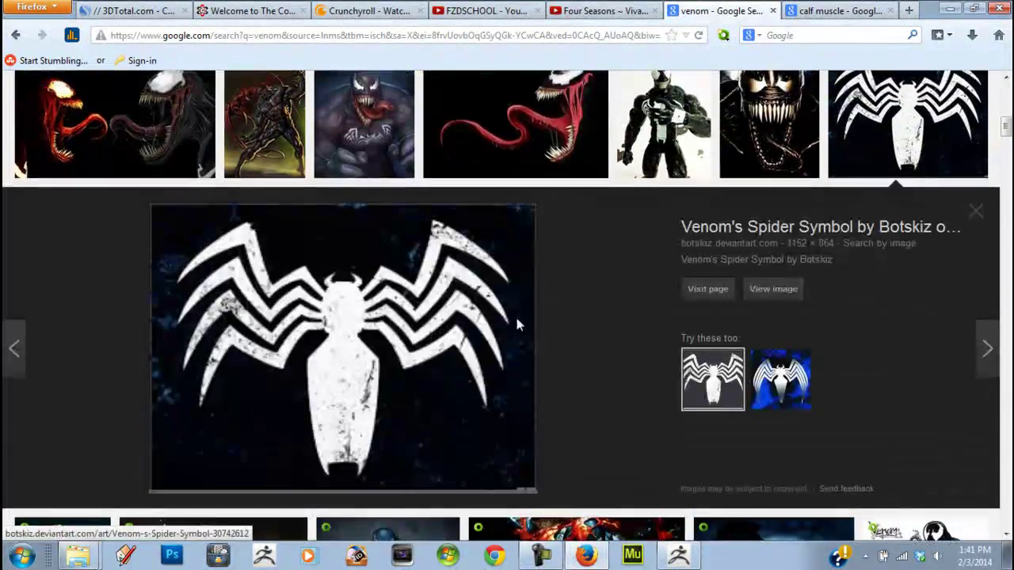
Step: Save the spider symbol picture as images.jpg in the Music library
{"action": "right_click", "coordinate": [415, 339]}
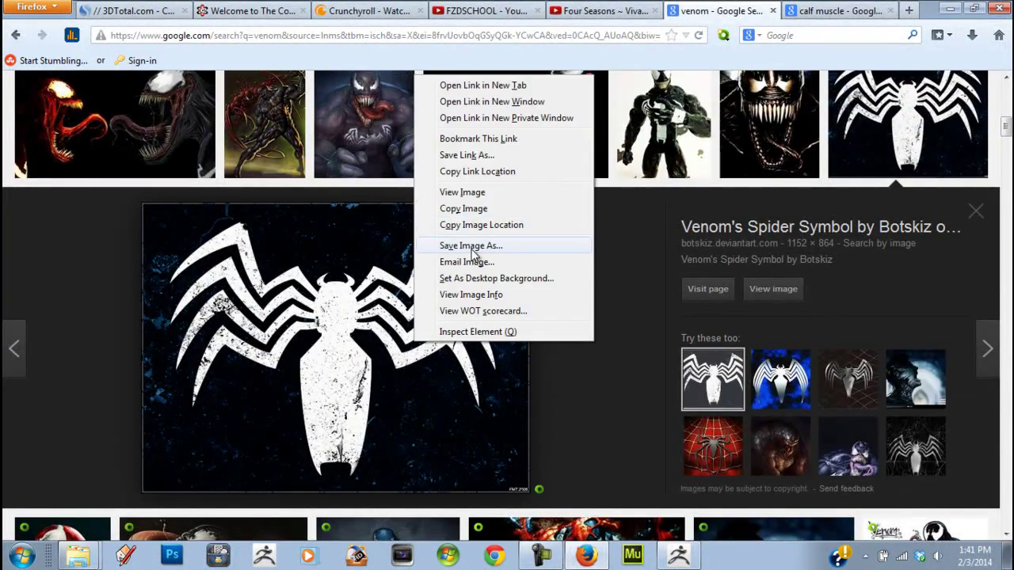
{"action": "left_click", "coordinate": [472, 247]}
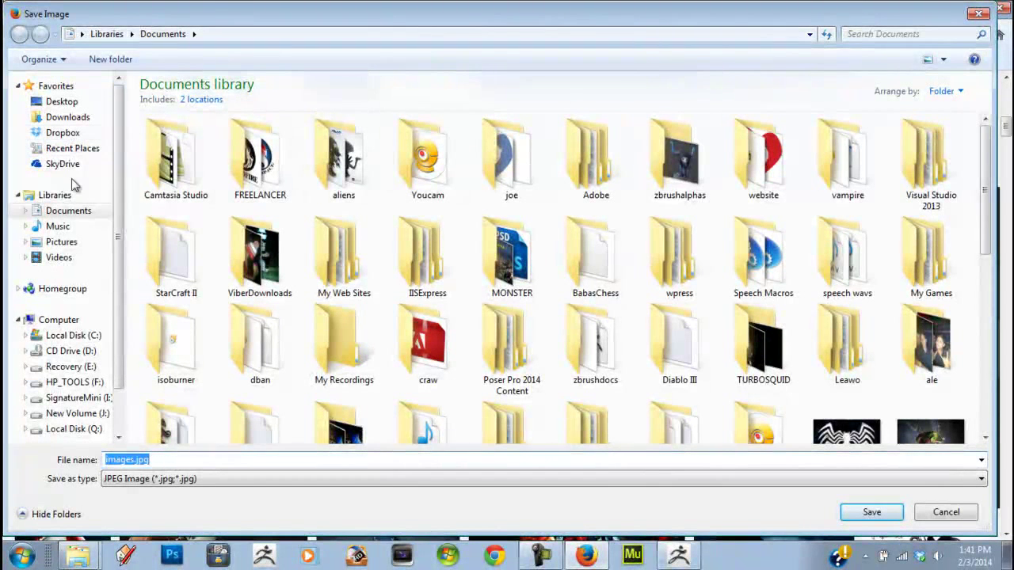
{"action": "left_click", "coordinate": [58, 227]}
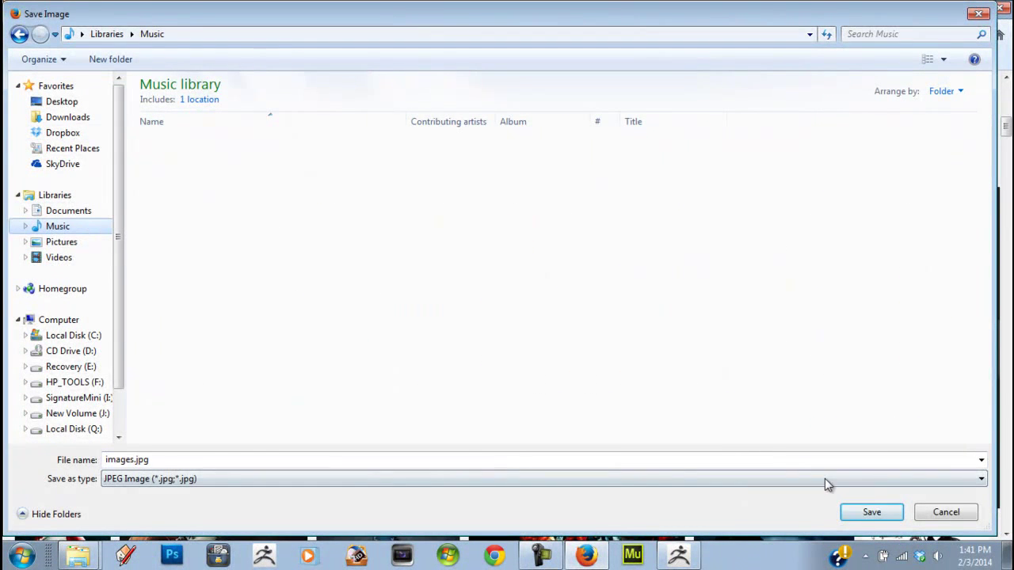
{"action": "left_click", "coordinate": [872, 514]}
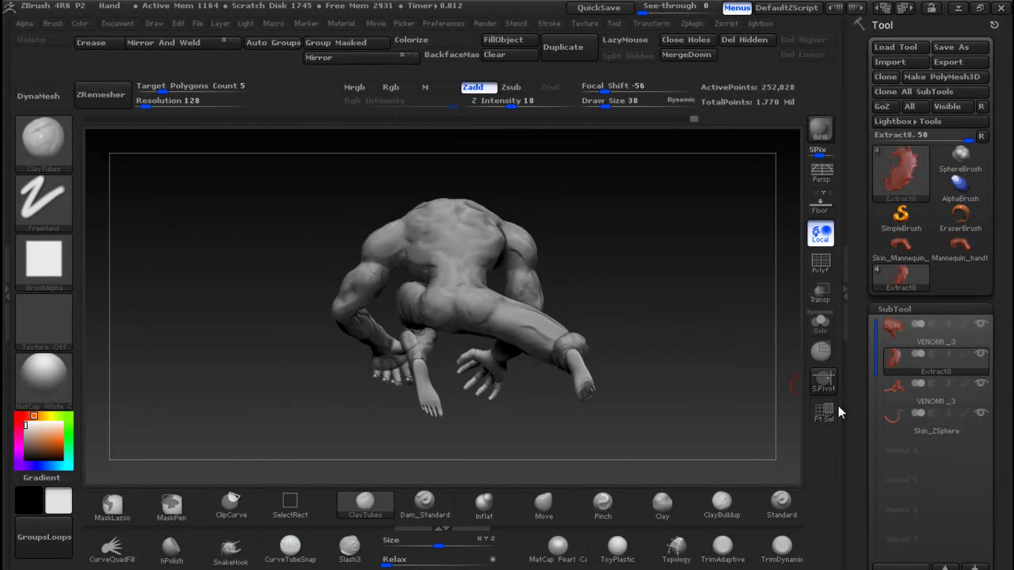
Step: Back in ZBrush, select the body subtool and import images.jpg from the Music library as a texture
{"action": "left_click", "coordinate": [941, 394]}
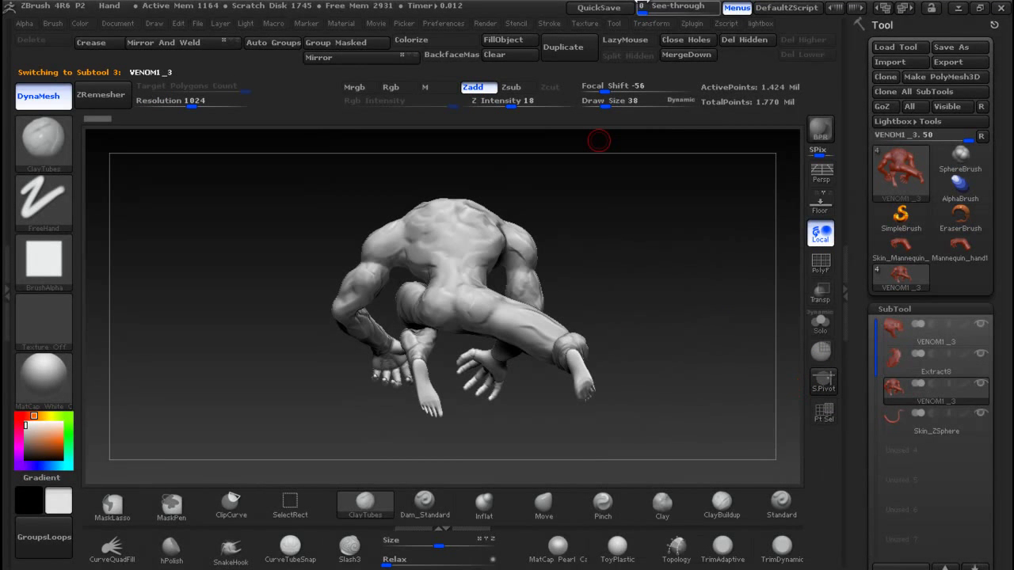
{"action": "left_click", "coordinate": [585, 23]}
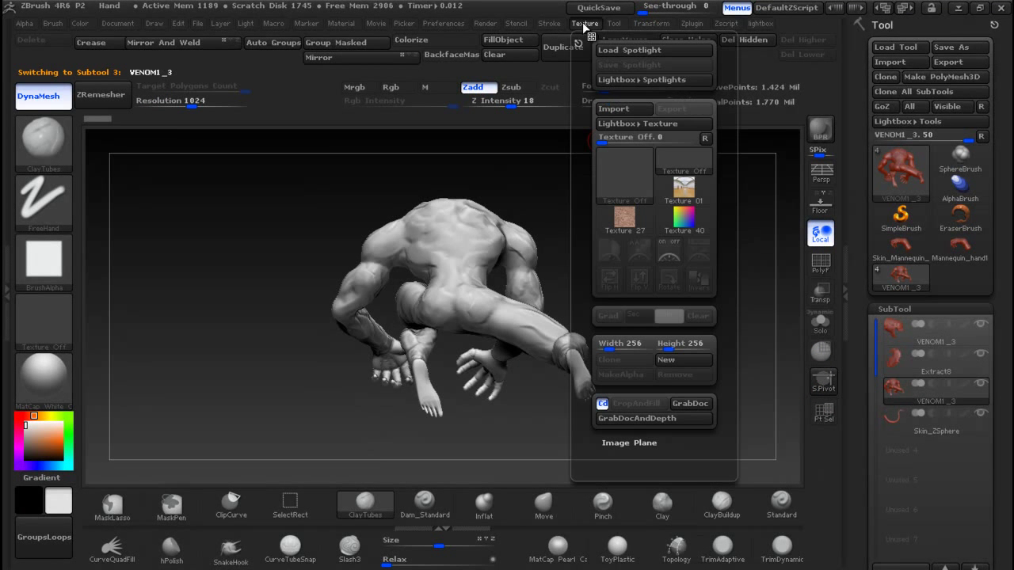
{"action": "left_click", "coordinate": [635, 184]}
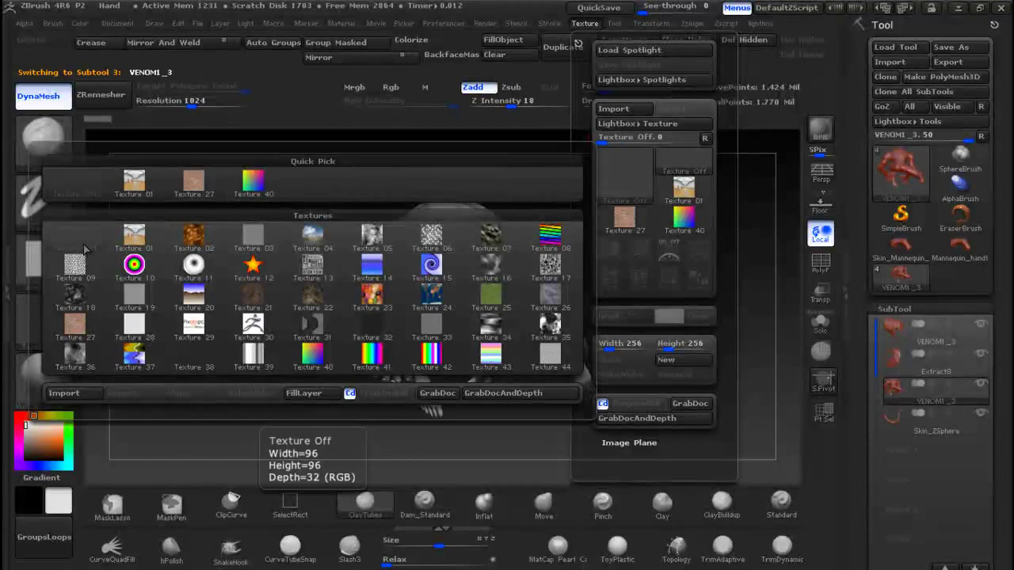
{"action": "left_click", "coordinate": [66, 393]}
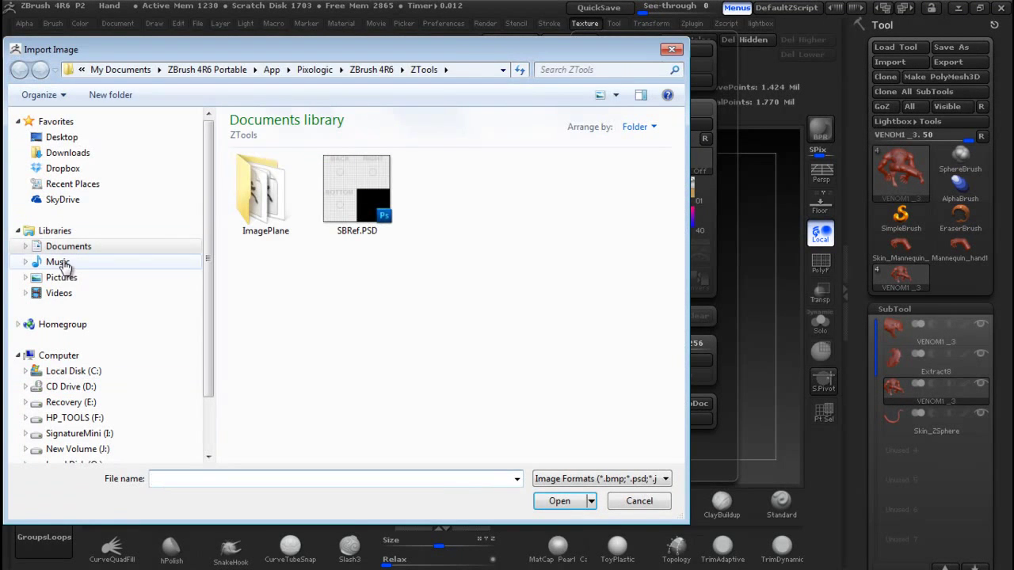
{"action": "left_click", "coordinate": [67, 267]}
{"action": "left_click_drag", "start_coordinate": [681, 170], "coordinate": [677, 411]}
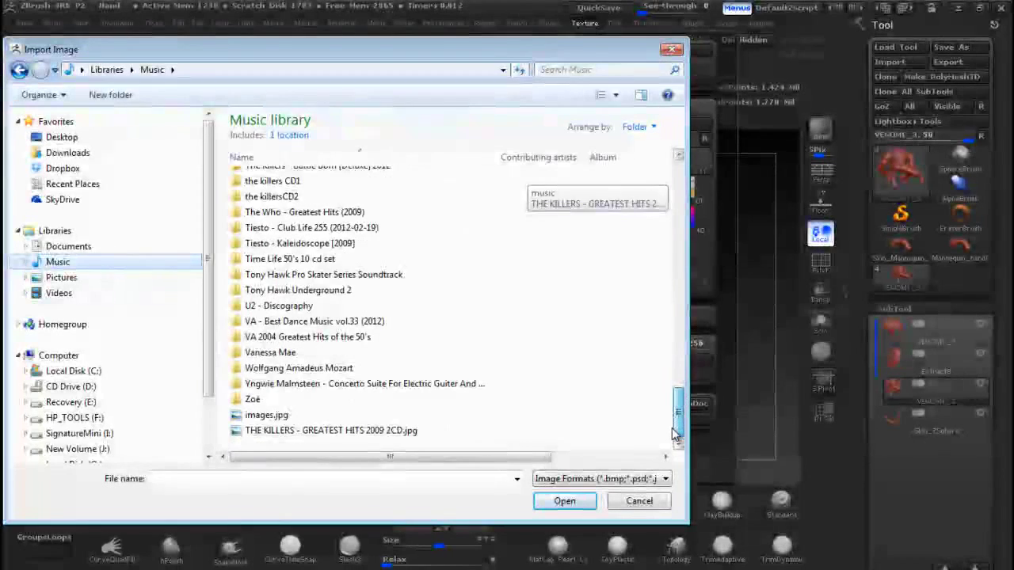
{"action": "left_click", "coordinate": [295, 416]}
{"action": "left_click", "coordinate": [564, 501]}
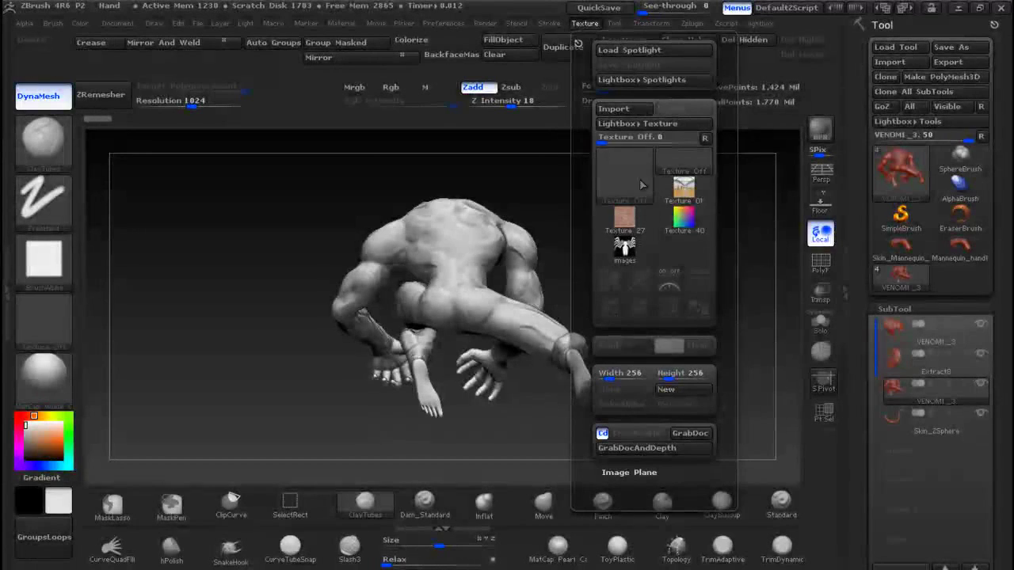
Step: Select the imported spider texture, add it to Spotlight and hide the LightBox browser
{"action": "left_click", "coordinate": [624, 247]}
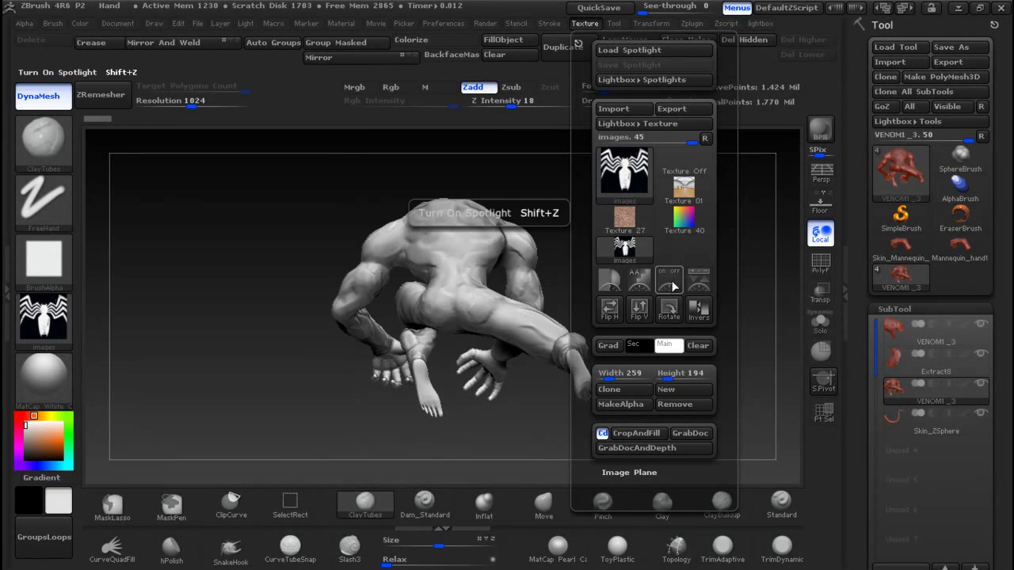
{"action": "left_click", "coordinate": [624, 249]}
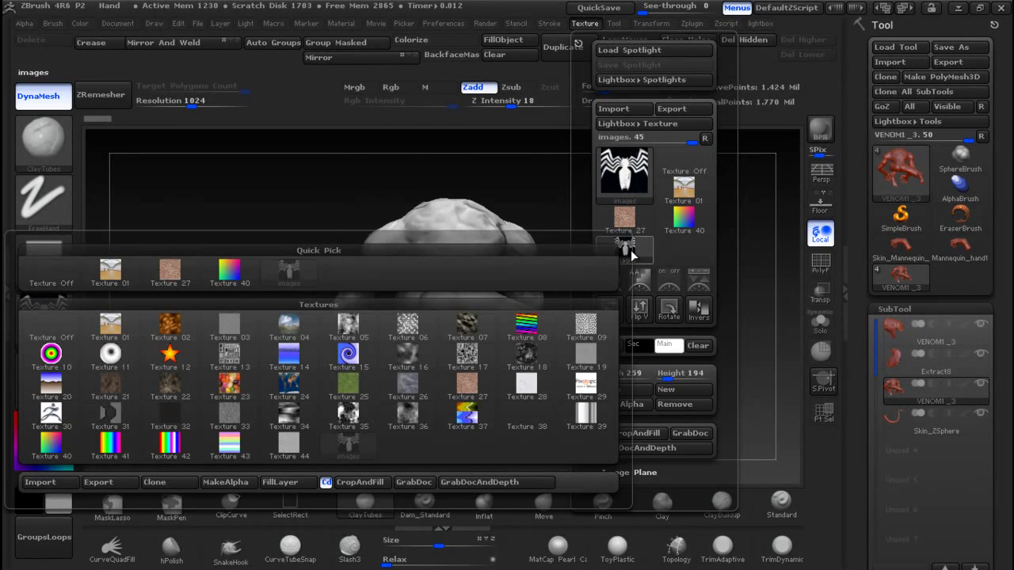
{"action": "left_click", "coordinate": [699, 280]}
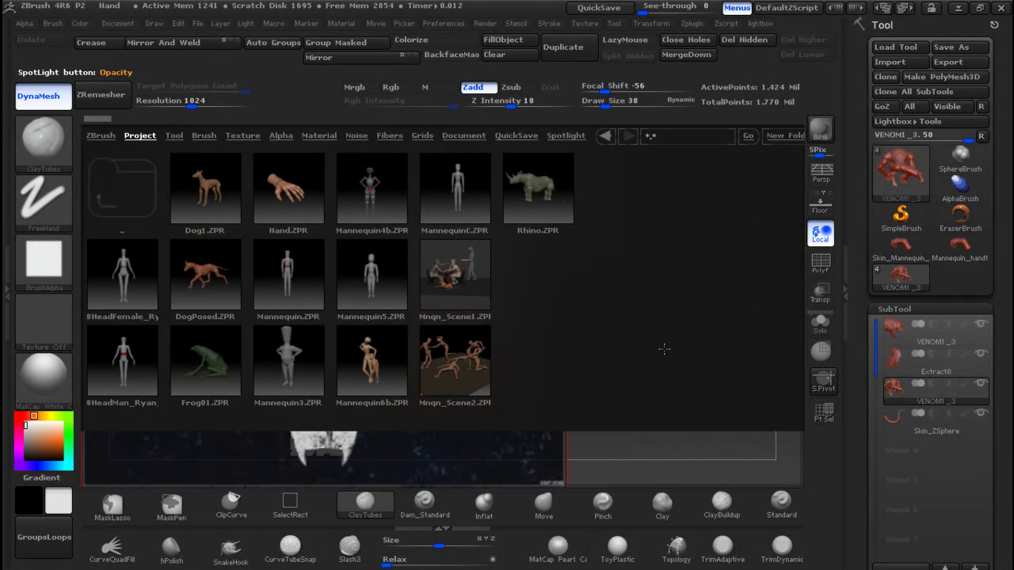
{"action": "key", "text": "comma"}
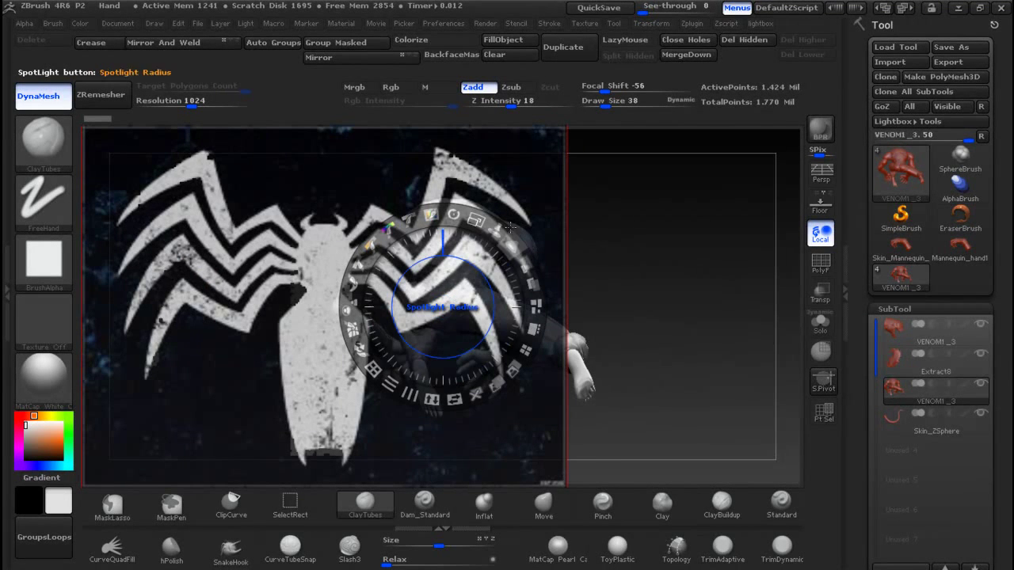
Step: Shrink the spider image in Spotlight, turn the model's upper back into view and place the image over it
{"action": "left_click_drag", "start_coordinate": [476, 220], "coordinate": [408, 211]}
{"action": "left_click_drag", "start_coordinate": [688, 238], "coordinate": [656, 371]}
{"action": "key", "text": "z"}
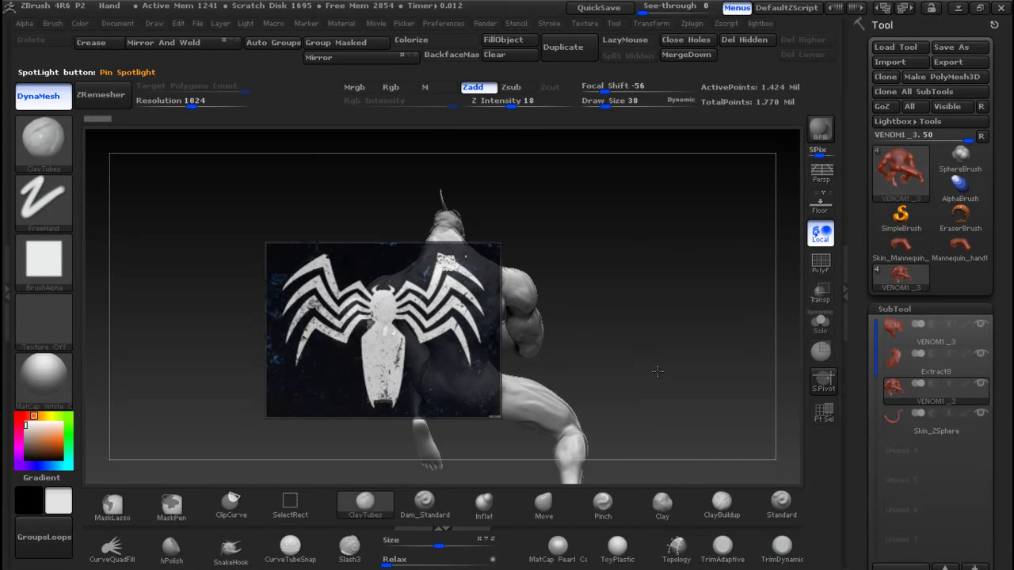
{"action": "key", "text": "shift+z"}
{"action": "left_click_drag", "start_coordinate": [436, 319], "coordinate": [499, 314]}
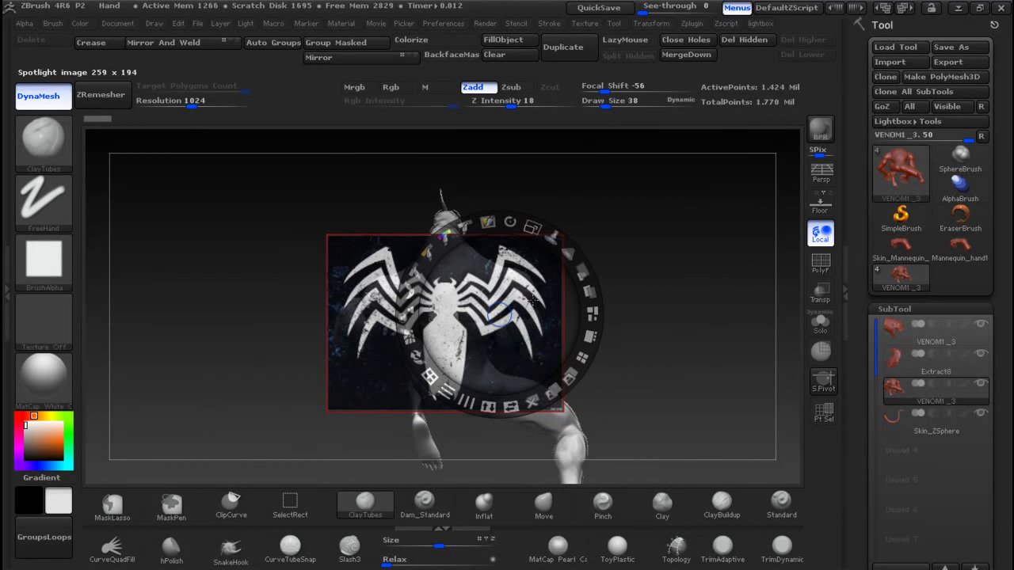
{"action": "left_click_drag", "start_coordinate": [532, 229], "coordinate": [511, 214]}
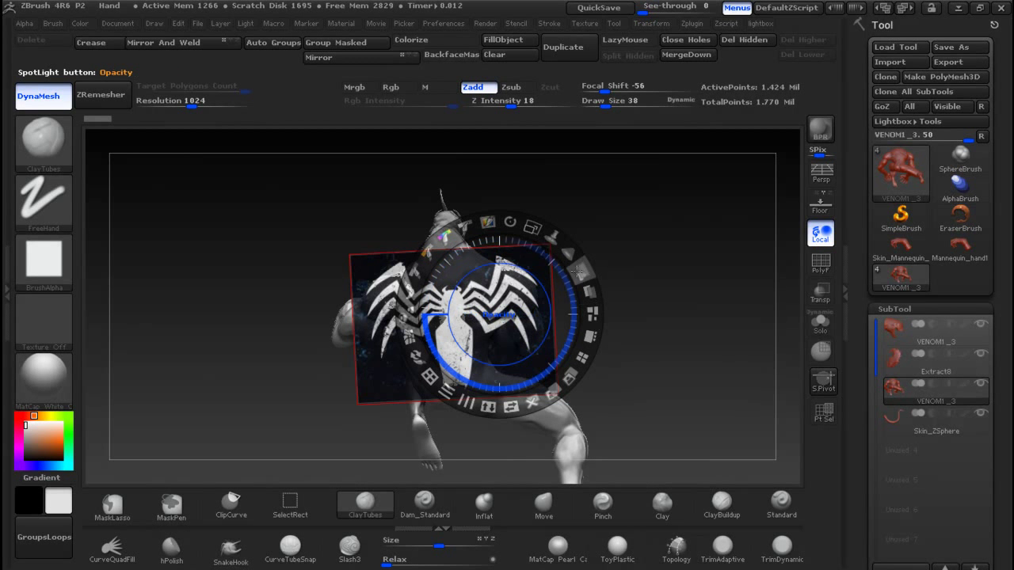
Step: Lower the spider image's opacity, then nudge and rotate it to align with the creature's back
{"action": "left_click_drag", "start_coordinate": [577, 268], "coordinate": [518, 212]}
{"action": "mouse_move", "coordinate": [461, 326]}
{"action": "left_mouse_down"}
{"action": "mouse_move", "coordinate": [495, 331]}
{"action": "mouse_move", "coordinate": [531, 307]}
{"action": "mouse_move", "coordinate": [460, 317]}
{"action": "left_mouse_up"}
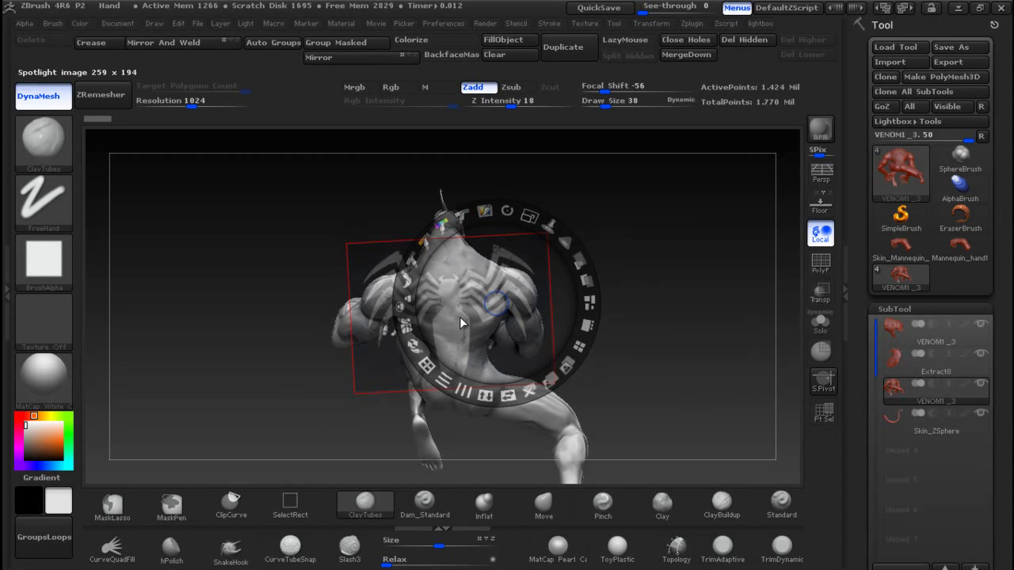
{"action": "left_click_drag", "start_coordinate": [507, 211], "coordinate": [508, 211]}
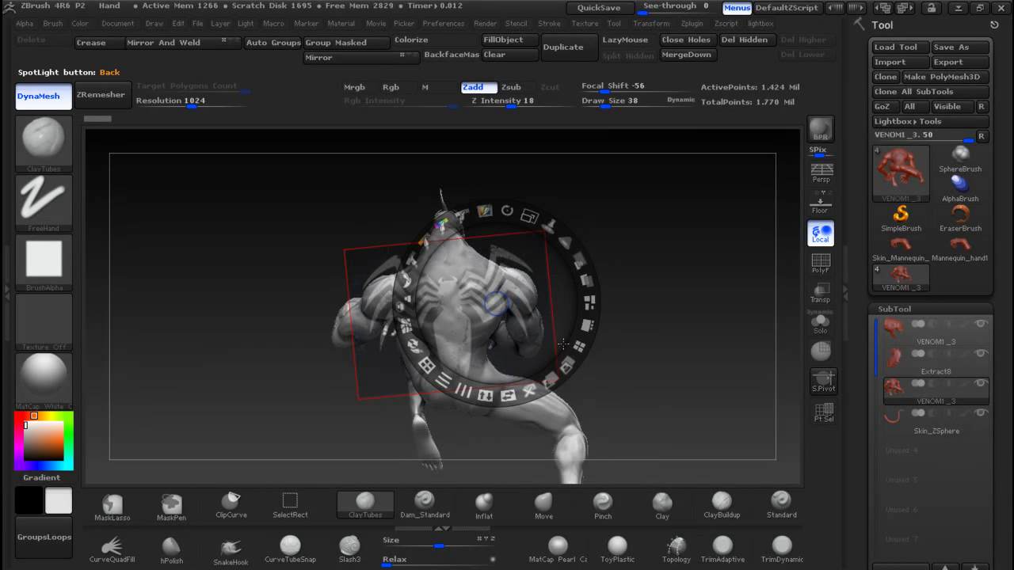
Step: Raise the spider image's Spotlight opacity again while keeping its placement over the back
{"action": "left_click_drag", "start_coordinate": [567, 237], "coordinate": [582, 319]}
{"action": "left_click", "coordinate": [589, 281]}
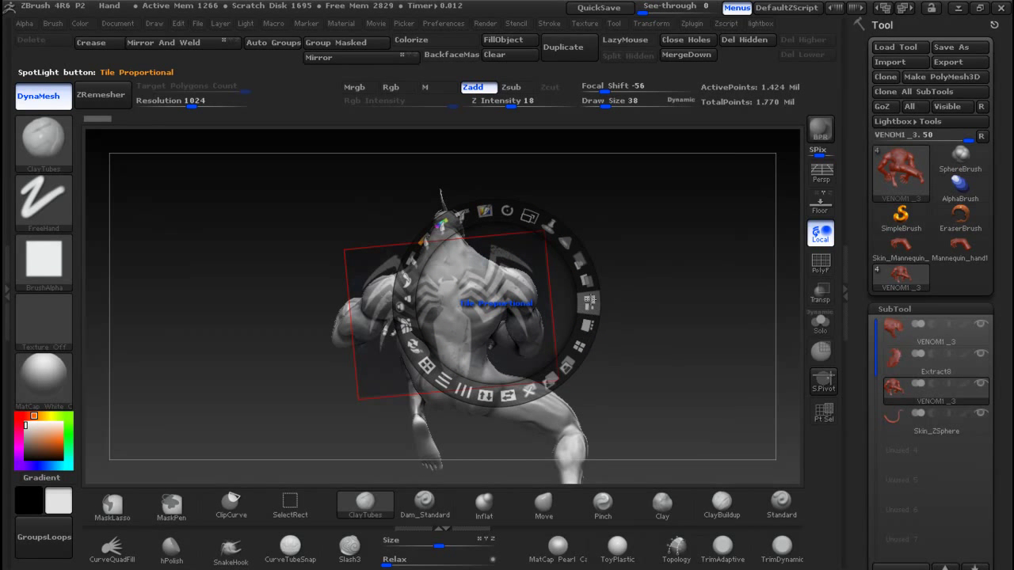
{"action": "left_click_drag", "start_coordinate": [581, 255], "coordinate": [578, 337]}
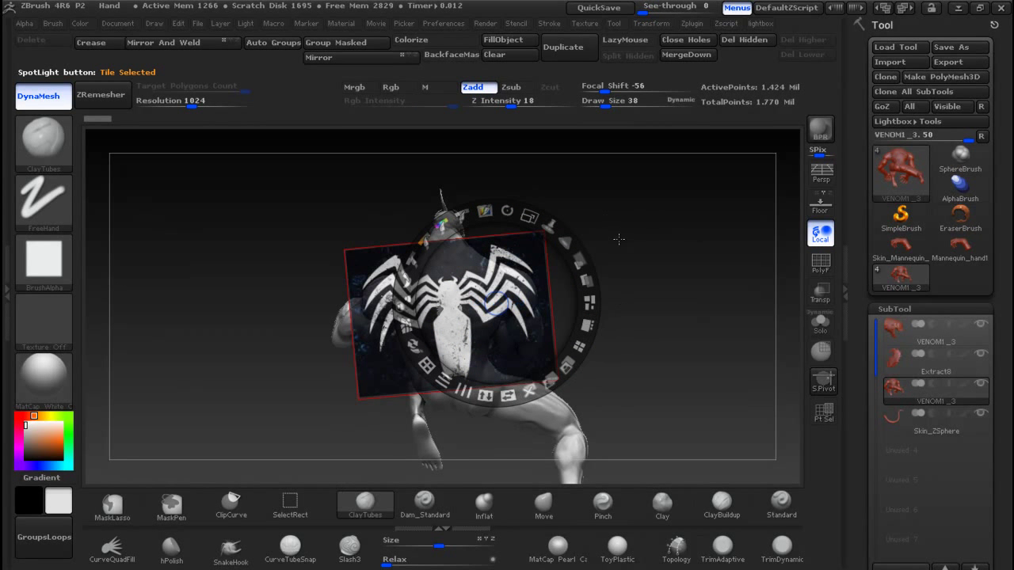
Step: Leave Spotlight editing and set up the Standard brush for colour-only painting, with Colorize on and Zadd off
{"action": "key", "text": "z"}
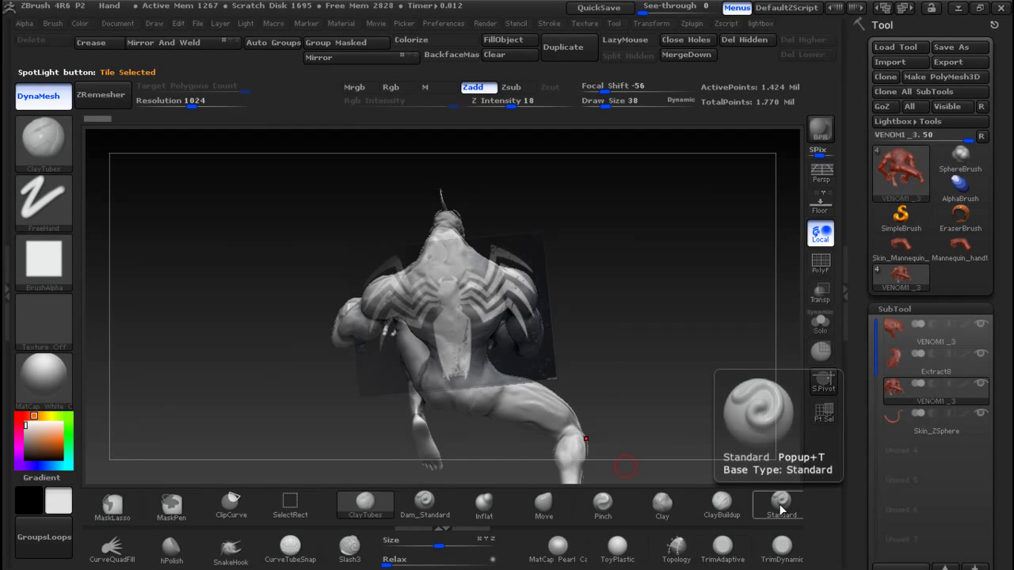
{"action": "left_click", "coordinate": [775, 497]}
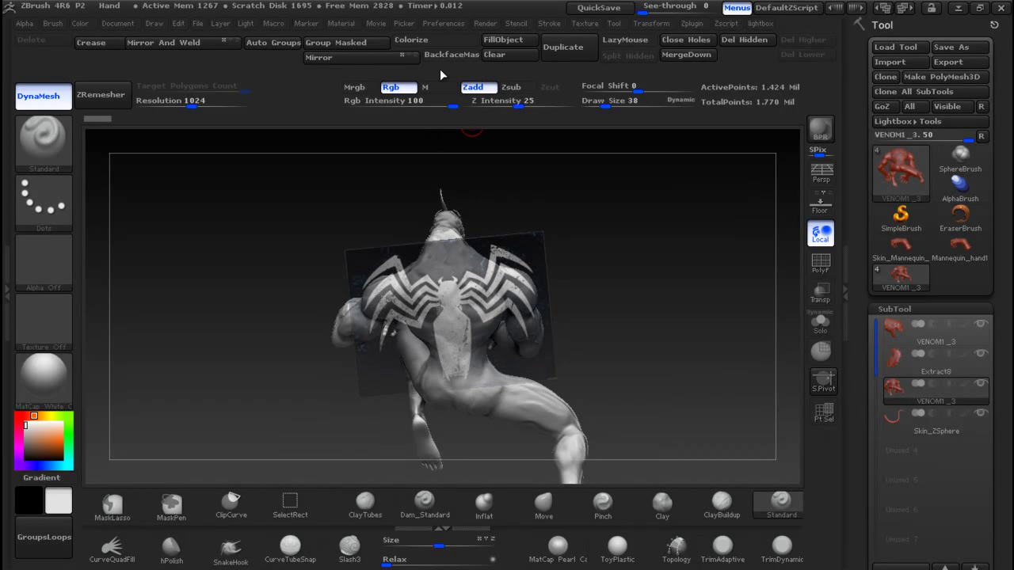
{"action": "left_click", "coordinate": [412, 40]}
{"action": "left_click", "coordinate": [473, 87]}
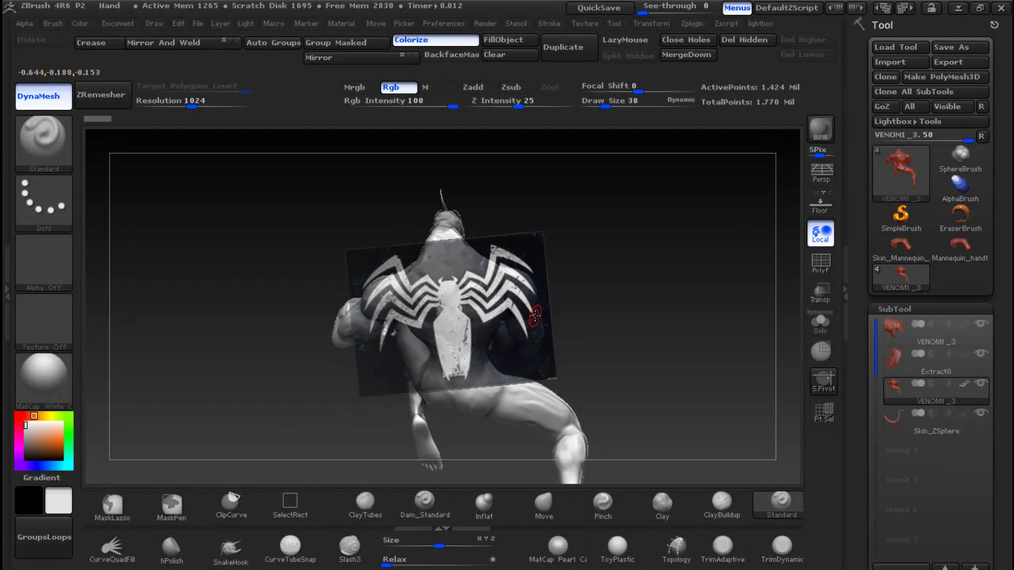
Step: Reopen Spotlight editing, enlarge the brush to a draw size of 62, and nudge the spider image slightly upward over the back
{"action": "key", "text": "z"}
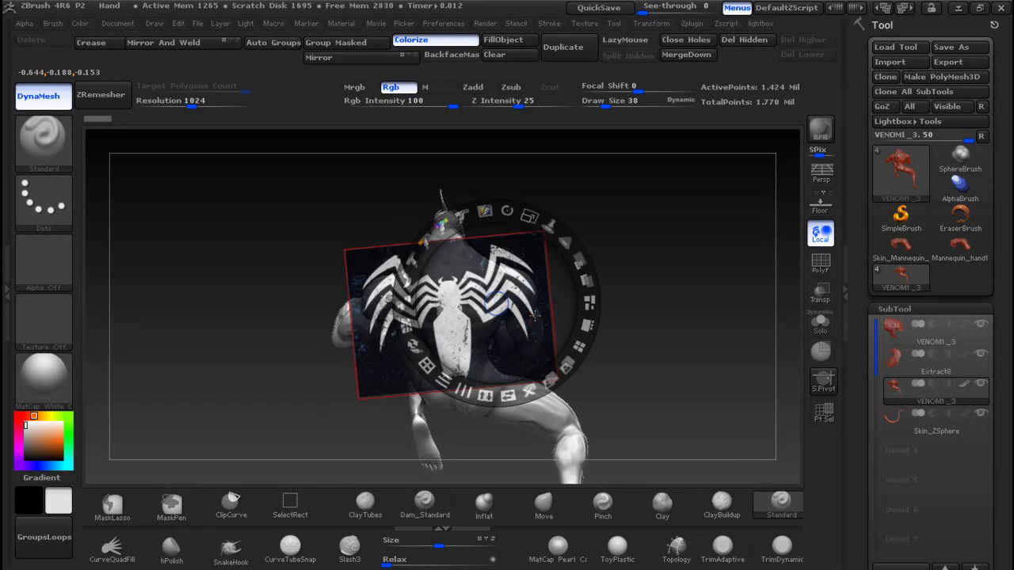
{"action": "left_click", "coordinate": [483, 212]}
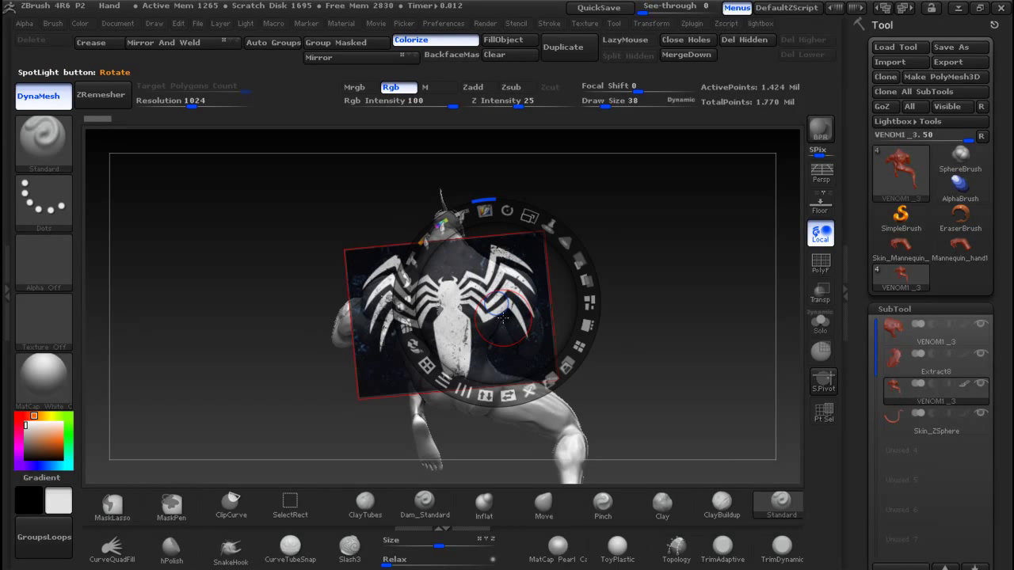
{"action": "key", "text": "bracketright"}
{"action": "key", "text": "bracketright"}
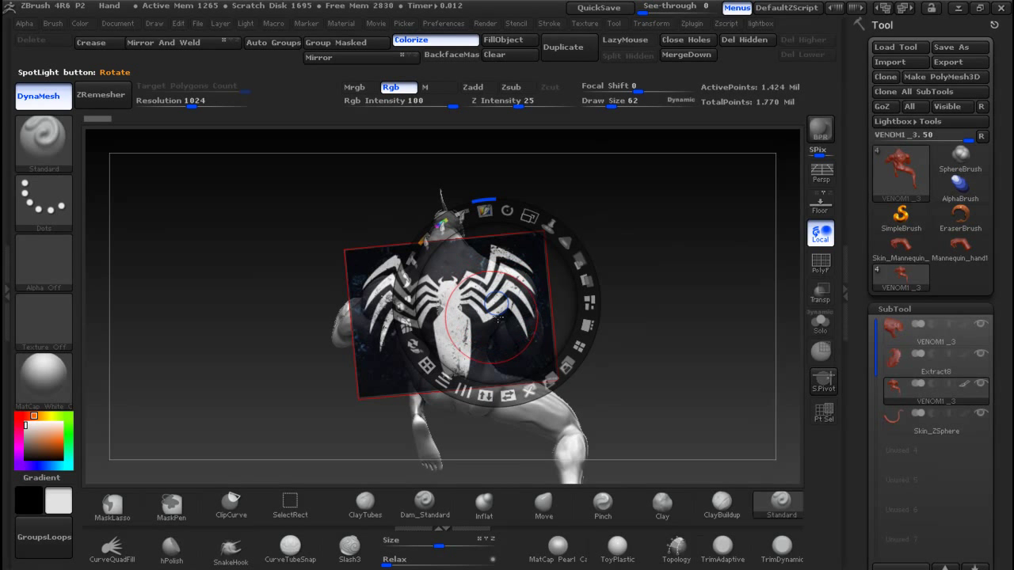
{"action": "left_click_drag", "start_coordinate": [472, 320], "coordinate": [471, 315]}
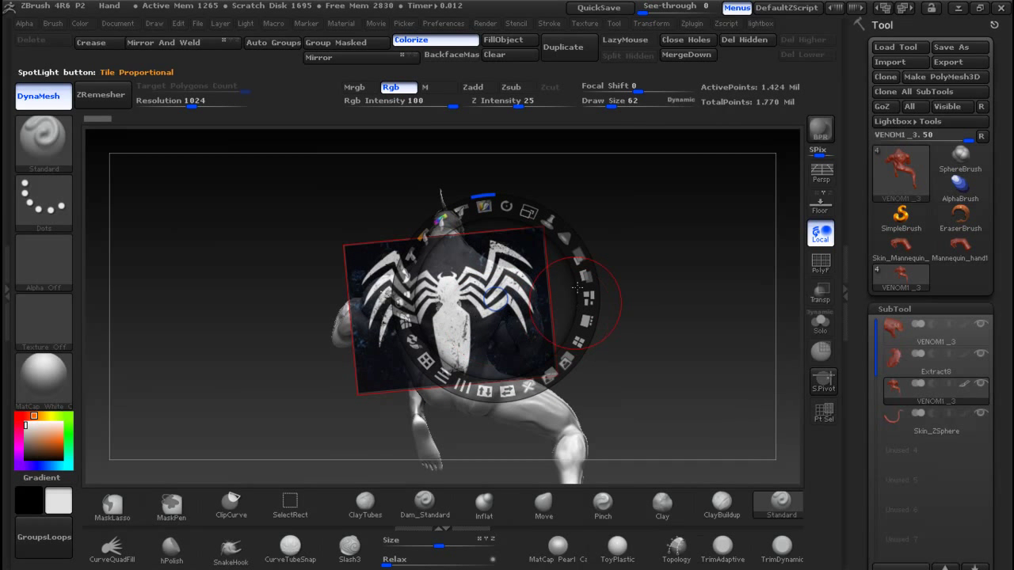
Step: Paint the white spider symbol from the Spotlight image onto the creature's back and turn Spotlight off
{"action": "key", "text": "z"}
{"action": "mouse_move", "coordinate": [437, 277]}
{"action": "left_mouse_down"}
{"action": "mouse_move", "coordinate": [453, 275]}
{"action": "mouse_move", "coordinate": [471, 305]}
{"action": "mouse_move", "coordinate": [404, 286]}
{"action": "mouse_move", "coordinate": [454, 349]}
{"action": "mouse_move", "coordinate": [479, 309]}
{"action": "mouse_move", "coordinate": [445, 343]}
{"action": "left_mouse_up"}
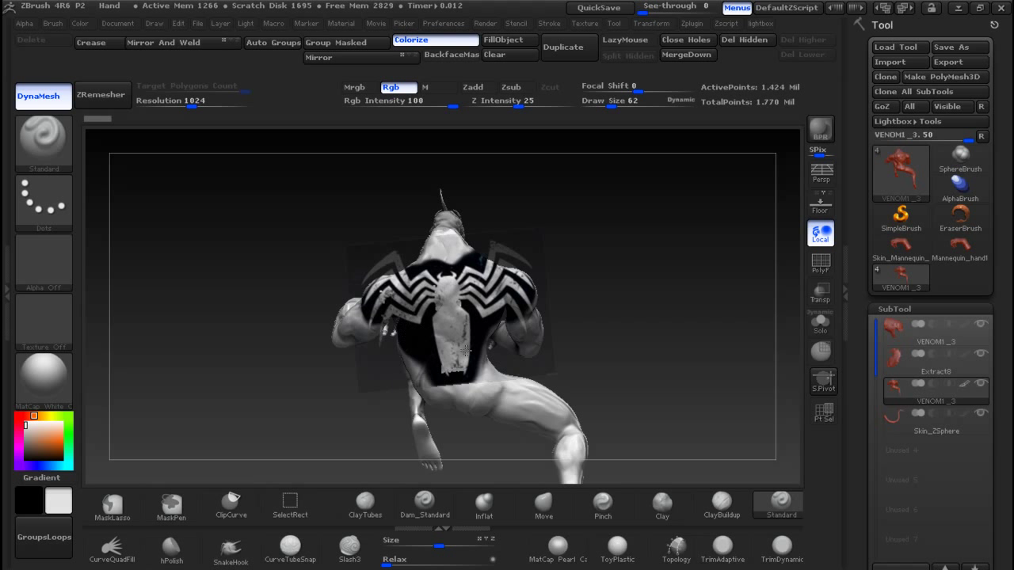
{"action": "left_click_drag", "start_coordinate": [466, 351], "coordinate": [474, 353]}
{"action": "key", "text": "shift+z"}
Step: Paint the body's side, legs, arm and hand near-black around the spider symbol, using a draw size of 94
{"action": "mouse_move", "coordinate": [588, 353]}
{"action": "left_mouse_down"}
{"action": "mouse_move", "coordinate": [640, 346]}
{"action": "mouse_move", "coordinate": [434, 323]}
{"action": "mouse_move", "coordinate": [555, 261]}
{"action": "mouse_move", "coordinate": [617, 361]}
{"action": "mouse_move", "coordinate": [605, 382]}
{"action": "mouse_move", "coordinate": [689, 393]}
{"action": "left_mouse_up"}
{"action": "left_click_drag", "start_coordinate": [600, 369], "coordinate": [665, 388]}
{"action": "left_click_drag", "start_coordinate": [290, 355], "coordinate": [348, 427]}
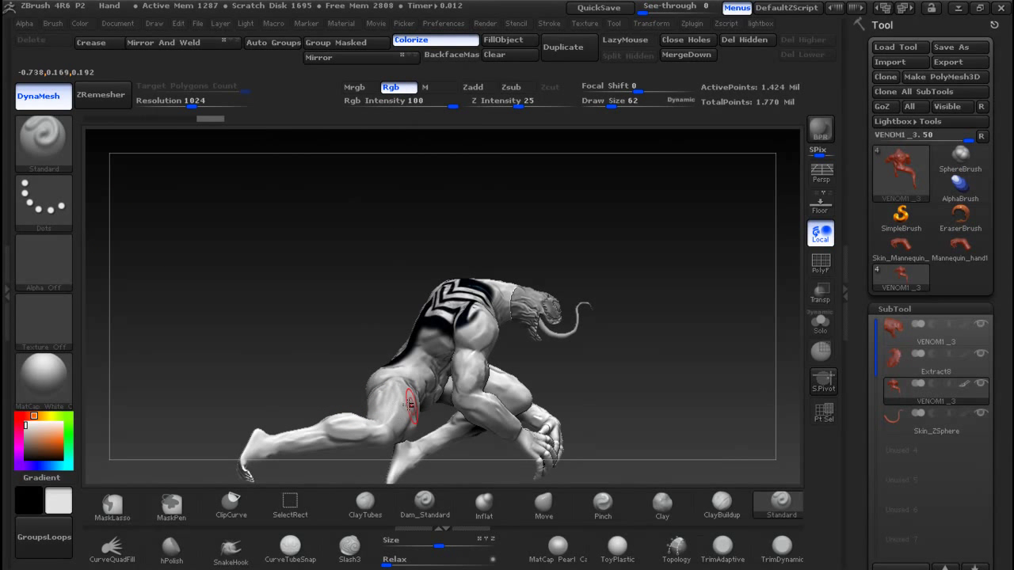
{"action": "left_click_drag", "start_coordinate": [396, 413], "coordinate": [385, 425]}
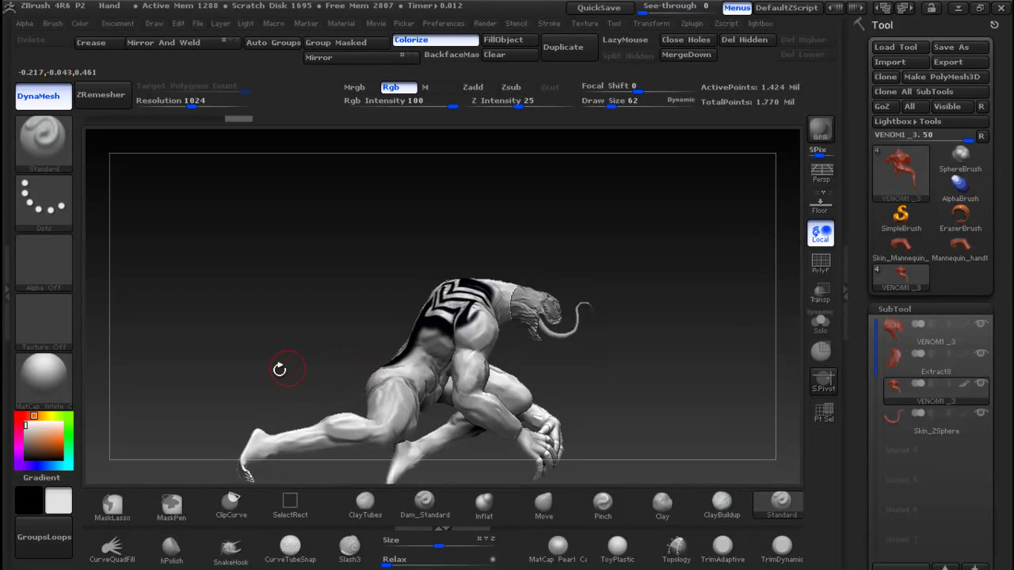
{"action": "left_click_drag", "start_coordinate": [292, 357], "coordinate": [318, 380]}
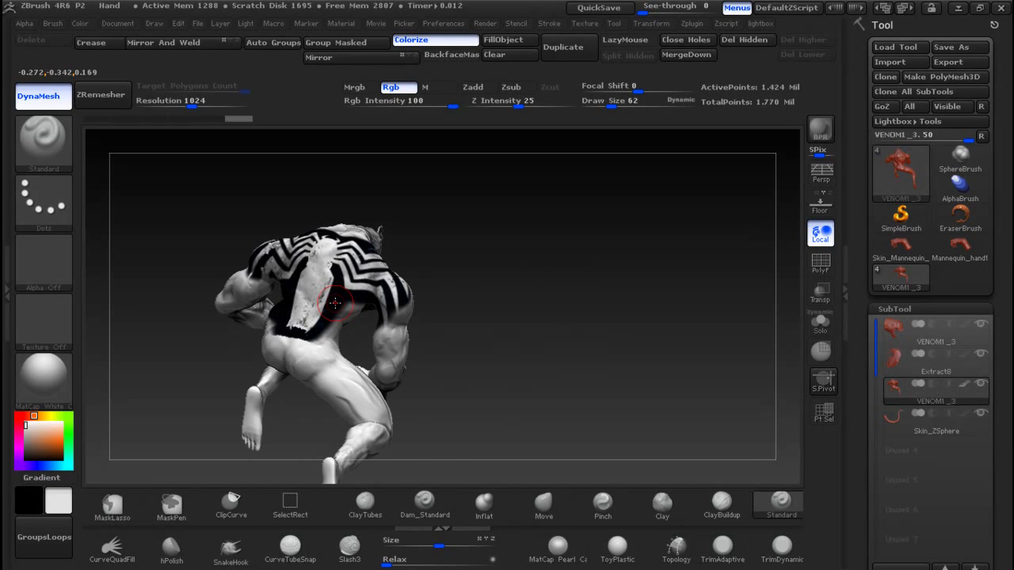
{"action": "left_click_drag", "start_coordinate": [479, 378], "coordinate": [372, 402]}
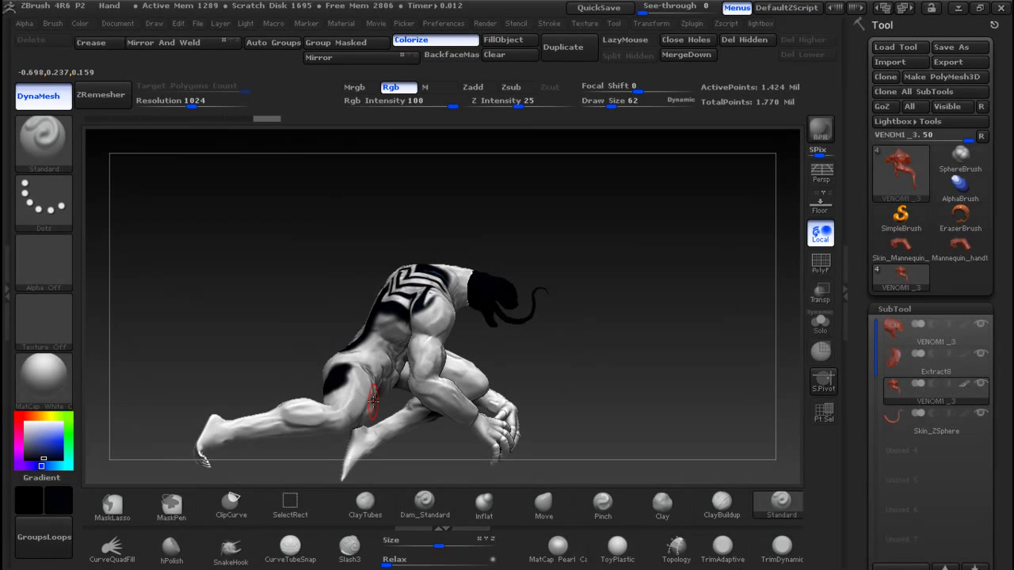
{"action": "key", "text": "bracketright"}
{"action": "key", "text": "bracketright"}
{"action": "mouse_move", "coordinate": [444, 388]}
{"action": "left_mouse_down"}
{"action": "mouse_move", "coordinate": [461, 402]}
{"action": "mouse_move", "coordinate": [468, 376]}
{"action": "mouse_move", "coordinate": [455, 360]}
{"action": "mouse_move", "coordinate": [420, 365]}
{"action": "mouse_move", "coordinate": [447, 317]}
{"action": "mouse_move", "coordinate": [416, 344]}
{"action": "mouse_move", "coordinate": [368, 351]}
{"action": "mouse_move", "coordinate": [340, 408]}
{"action": "mouse_move", "coordinate": [238, 423]}
{"action": "mouse_move", "coordinate": [248, 425]}
{"action": "left_mouse_up"}
{"action": "mouse_move", "coordinate": [362, 422]}
{"action": "left_mouse_down"}
{"action": "mouse_move", "coordinate": [360, 459]}
{"action": "mouse_move", "coordinate": [412, 416]}
{"action": "left_mouse_up"}
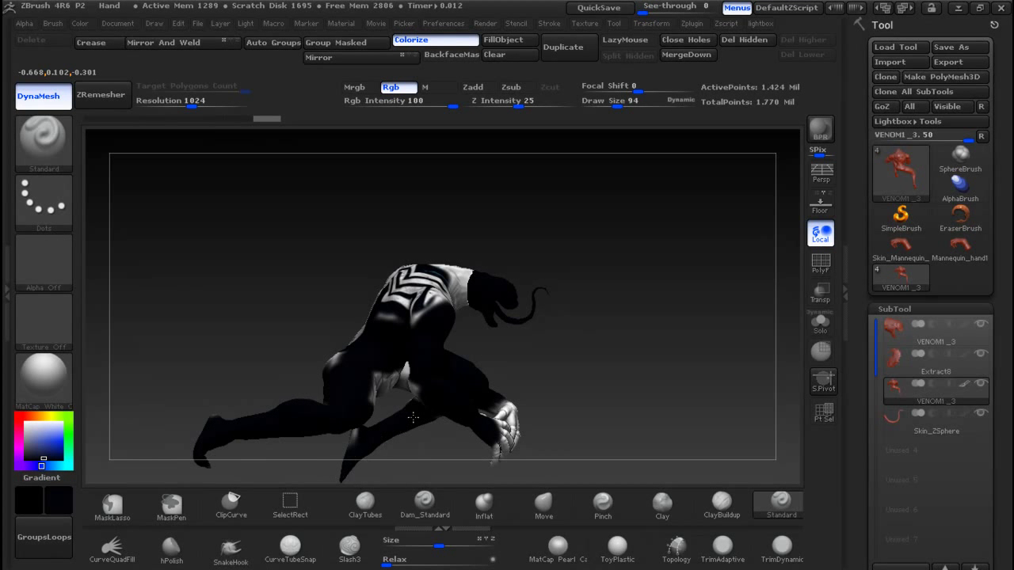
{"action": "left_click_drag", "start_coordinate": [504, 426], "coordinate": [502, 442]}
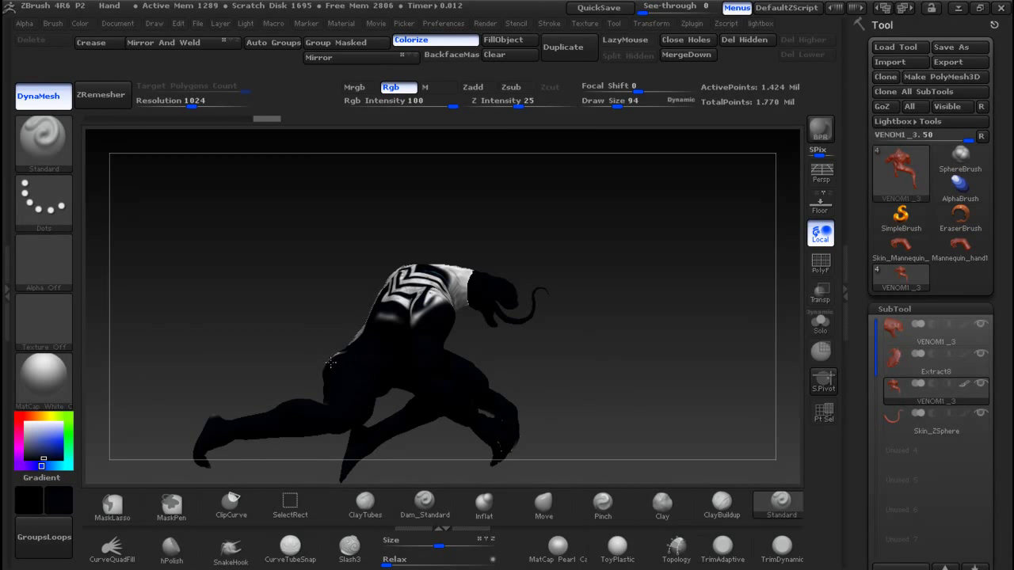
Step: Paint the chest, arms, neck and front shoulder areas near-black, keeping the spider symbol's stripes on the back white
{"action": "left_click_drag", "start_coordinate": [547, 346], "coordinate": [522, 348]}
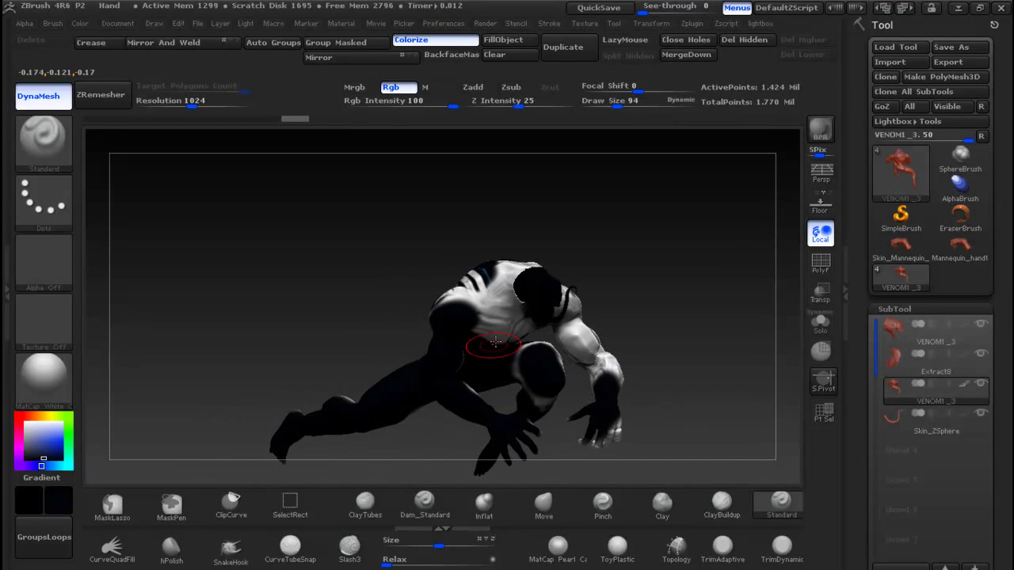
{"action": "mouse_move", "coordinate": [522, 269]}
{"action": "left_mouse_down"}
{"action": "mouse_move", "coordinate": [606, 380]}
{"action": "mouse_move", "coordinate": [616, 369]}
{"action": "left_mouse_up"}
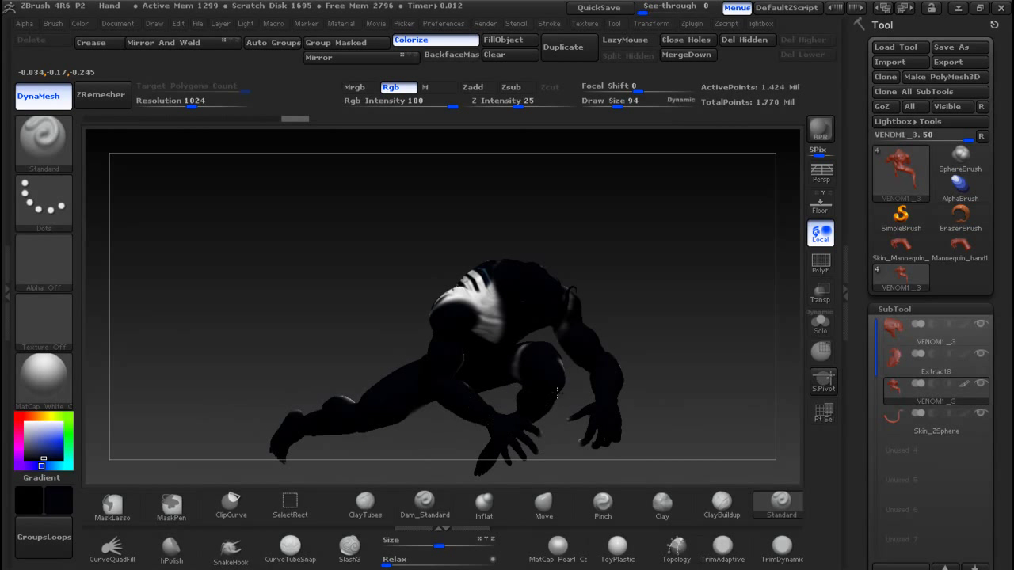
{"action": "left_click_drag", "start_coordinate": [490, 360], "coordinate": [494, 313]}
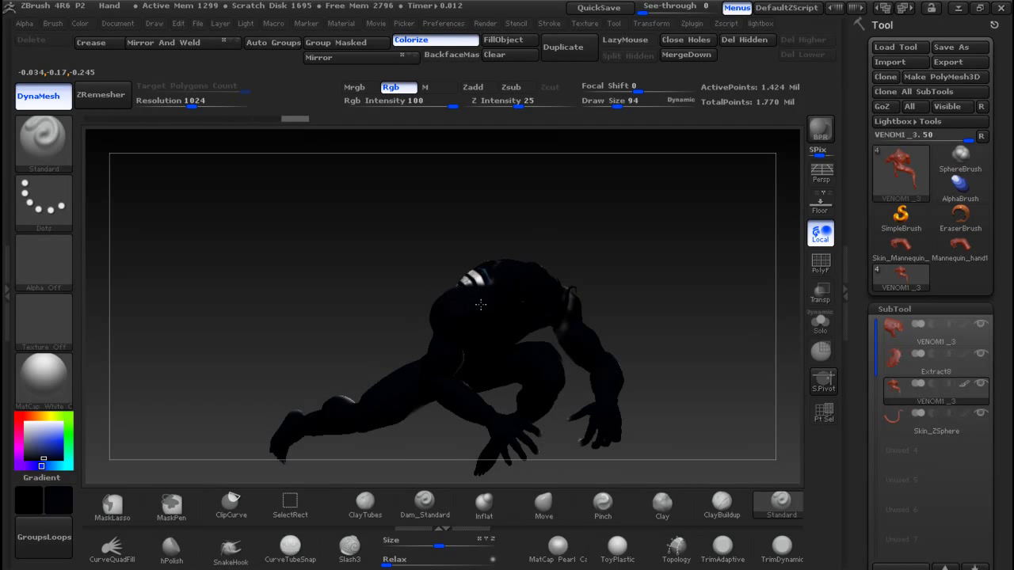
{"action": "mouse_move", "coordinate": [636, 388]}
{"action": "left_mouse_down"}
{"action": "mouse_move", "coordinate": [566, 352]}
{"action": "mouse_move", "coordinate": [635, 412]}
{"action": "left_mouse_up"}
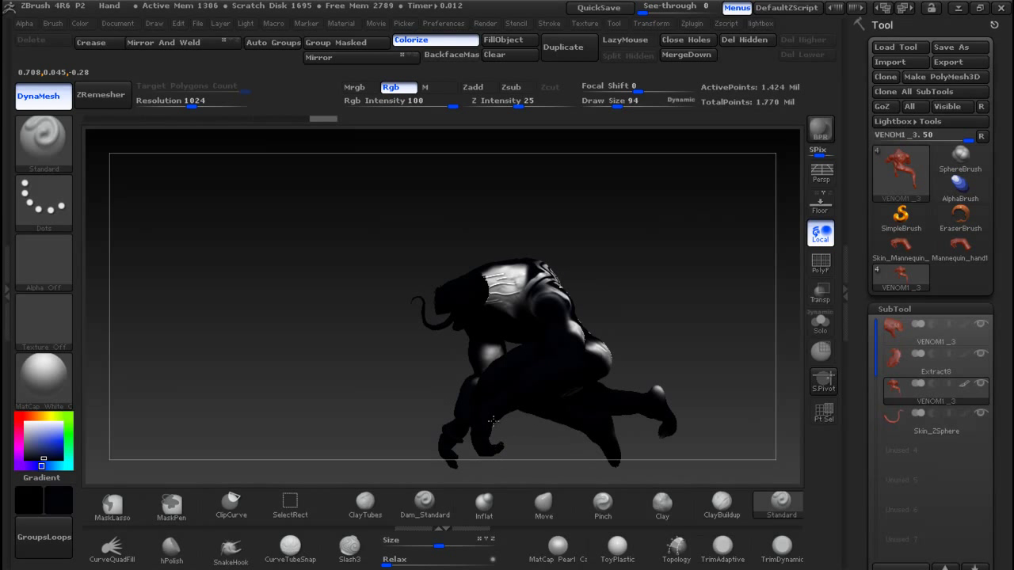
{"action": "left_click_drag", "start_coordinate": [495, 315], "coordinate": [507, 281]}
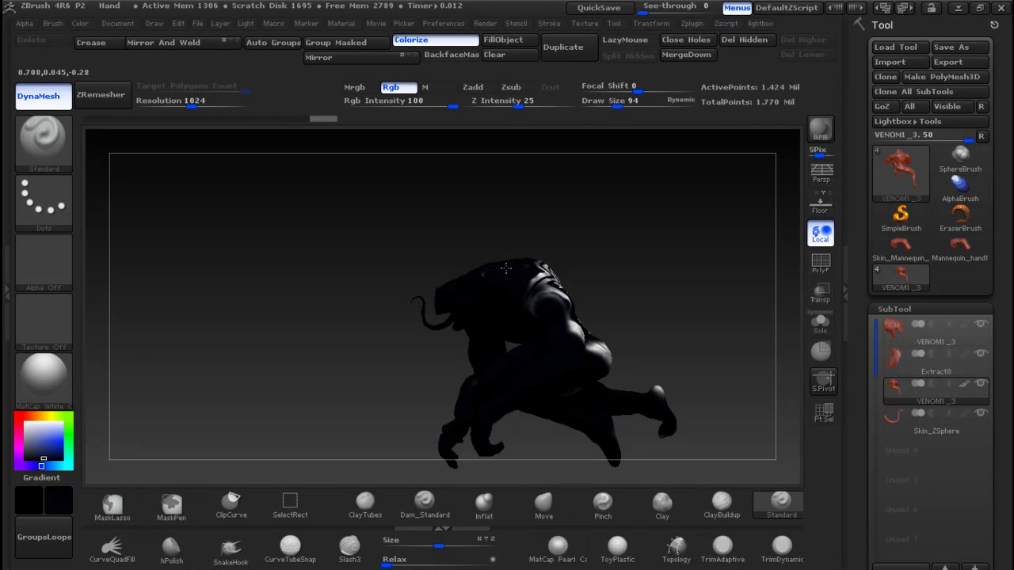
Step: Cover the remaining pale patches on the hip, rear leg, underside and outer shoulder with near-black paint
{"action": "left_click_drag", "start_coordinate": [705, 308], "coordinate": [582, 321]}
{"action": "mouse_move", "coordinate": [701, 336]}
{"action": "left_mouse_down"}
{"action": "mouse_move", "coordinate": [704, 305]}
{"action": "mouse_move", "coordinate": [682, 318]}
{"action": "mouse_move", "coordinate": [707, 302]}
{"action": "left_mouse_up"}
{"action": "mouse_move", "coordinate": [734, 223]}
{"action": "left_mouse_down"}
{"action": "mouse_move", "coordinate": [656, 343]}
{"action": "mouse_move", "coordinate": [731, 252]}
{"action": "left_mouse_up"}
{"action": "left_click_drag", "start_coordinate": [753, 341], "coordinate": [530, 220]}
{"action": "left_click_drag", "start_coordinate": [698, 284], "coordinate": [686, 290]}
{"action": "left_click_drag", "start_coordinate": [574, 368], "coordinate": [567, 388]}
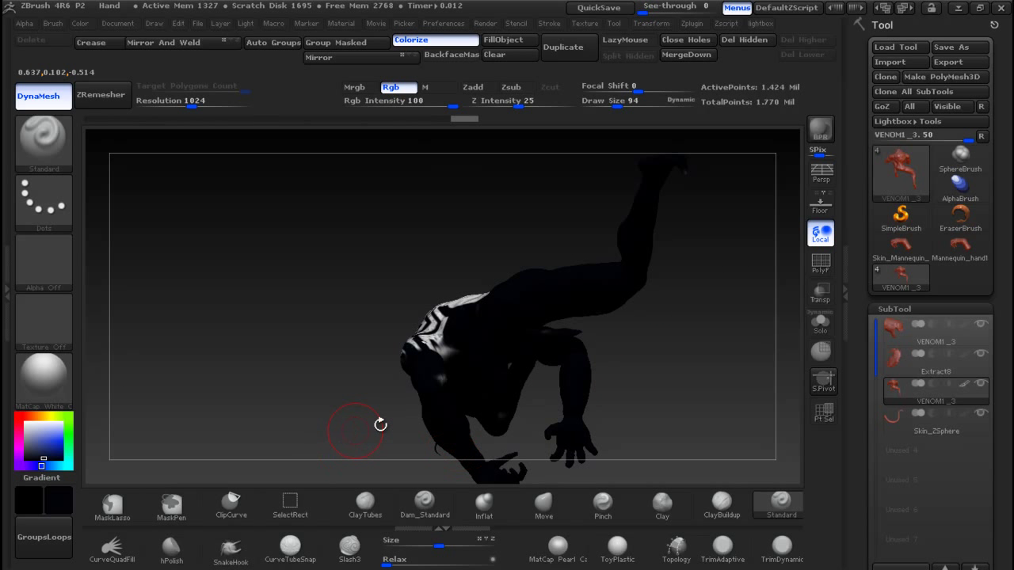
{"action": "left_click_drag", "start_coordinate": [331, 422], "coordinate": [504, 202]}
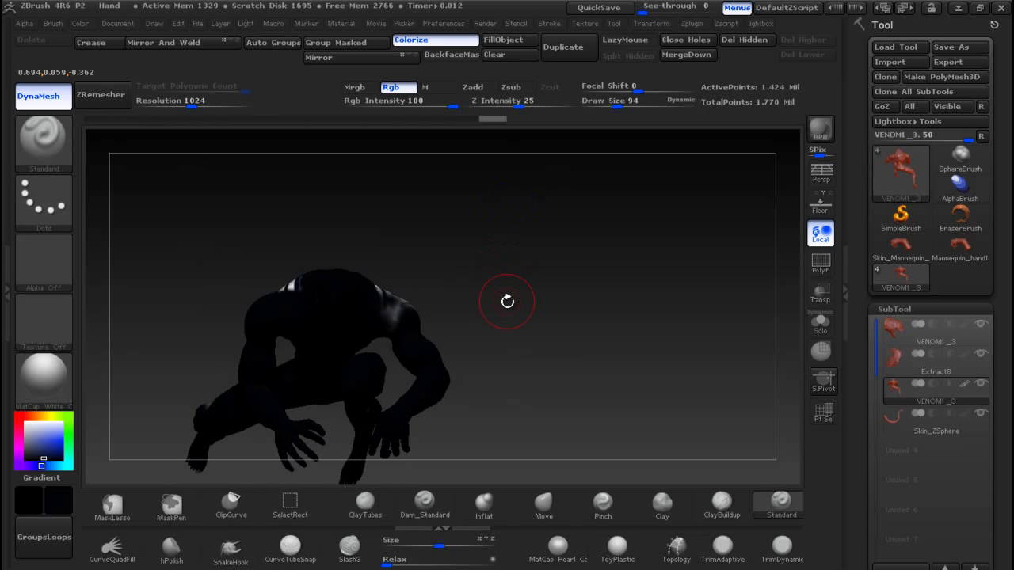
{"action": "left_click_drag", "start_coordinate": [507, 302], "coordinate": [586, 303]}
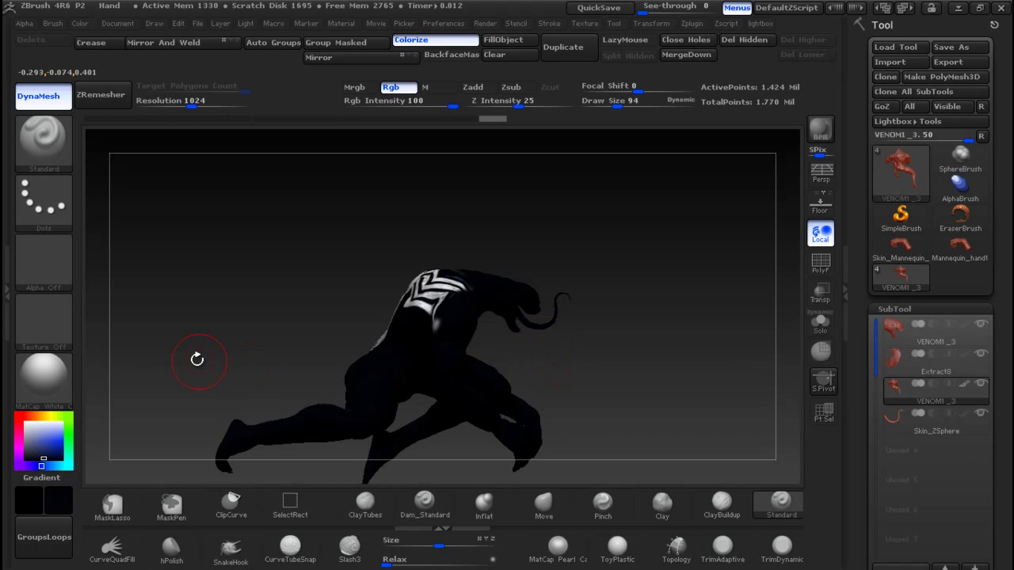
Step: Switch the model's material to dj_comiclizard and frame the lower body closely
{"action": "left_click", "coordinate": [43, 376]}
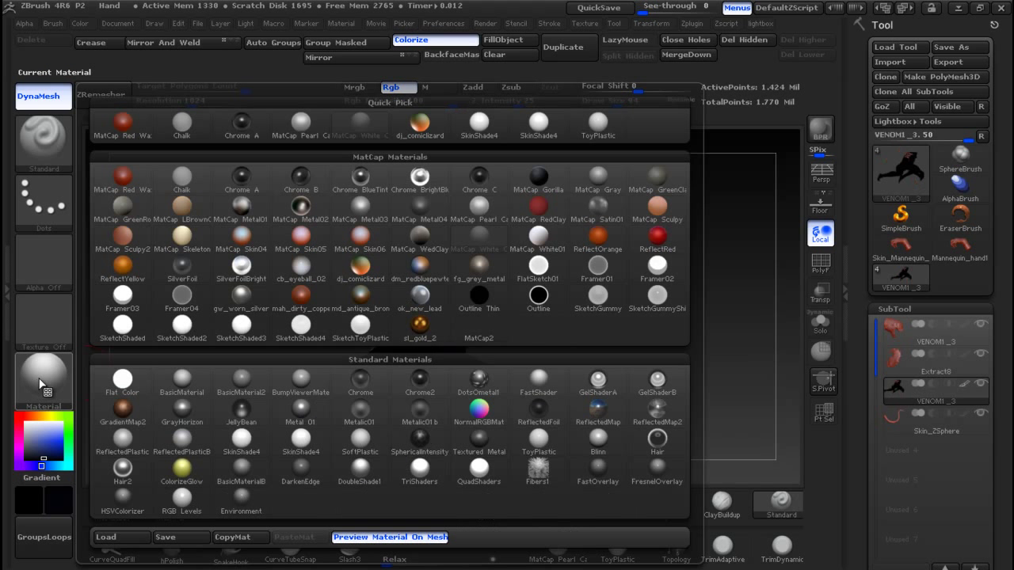
{"action": "left_click", "coordinate": [378, 265]}
{"action": "left_click_drag", "start_coordinate": [655, 330], "coordinate": [661, 278]}
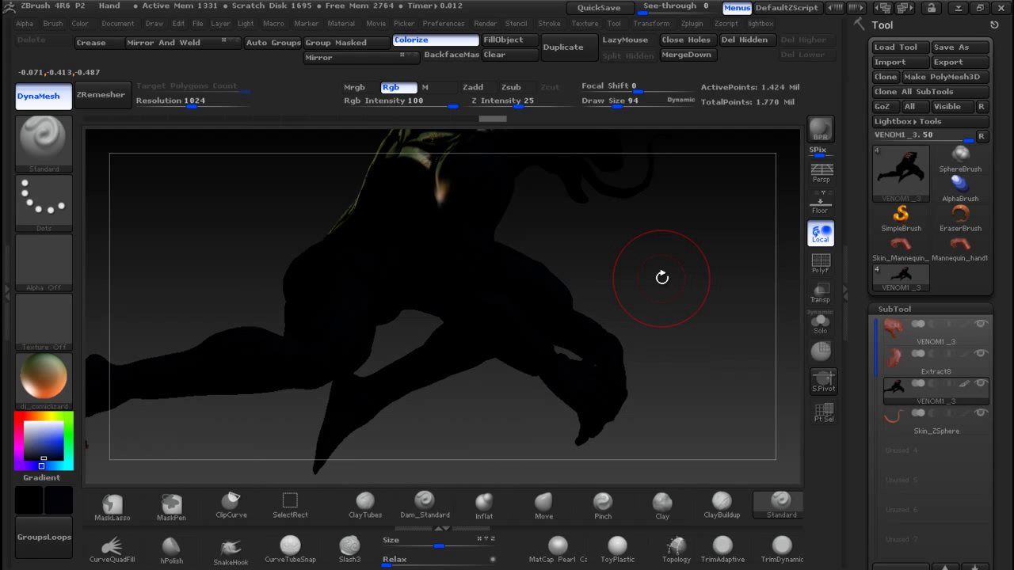
Step: Choose a dark blue colour and paint it over the legs, hips and abdomen
{"action": "left_click", "coordinate": [46, 449]}
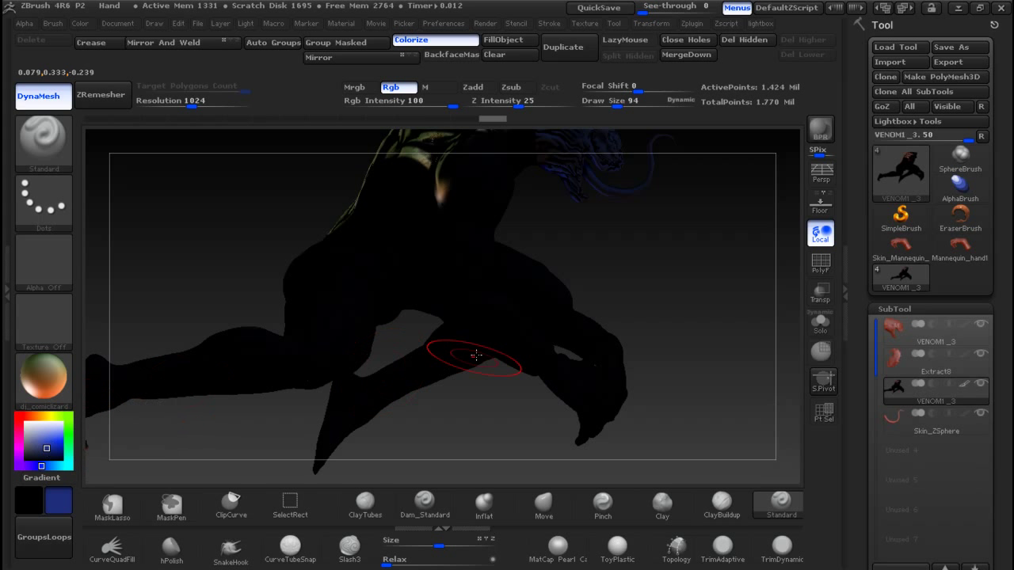
{"action": "left_click_drag", "start_coordinate": [475, 355], "coordinate": [567, 293]}
{"action": "mouse_move", "coordinate": [482, 285]}
{"action": "left_mouse_down"}
{"action": "mouse_move", "coordinate": [348, 317]}
{"action": "mouse_move", "coordinate": [293, 353]}
{"action": "mouse_move", "coordinate": [159, 379]}
{"action": "mouse_move", "coordinate": [201, 382]}
{"action": "left_mouse_up"}
{"action": "left_click_drag", "start_coordinate": [337, 396], "coordinate": [406, 408]}
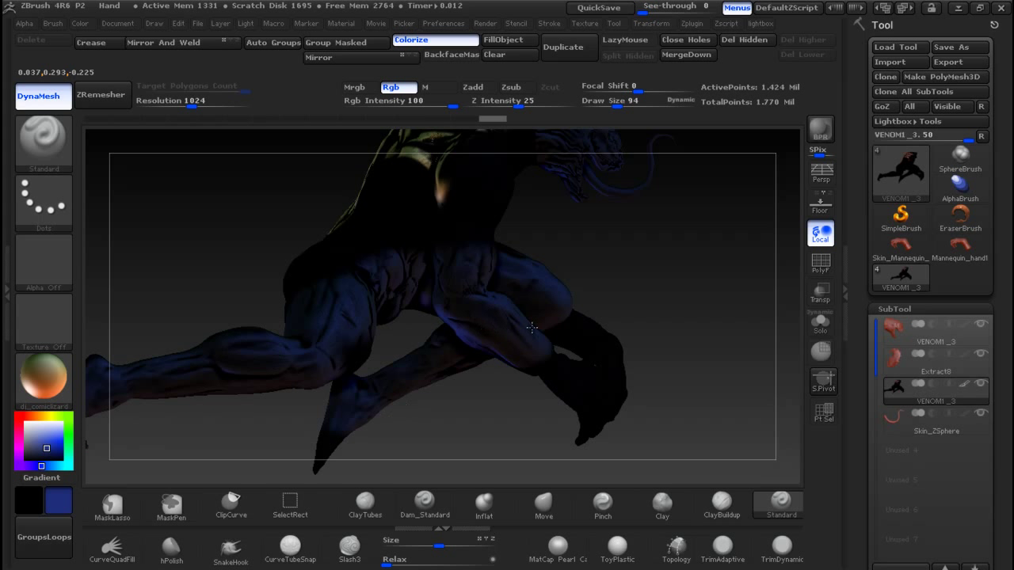
Step: Continue the dark blue paint over the chest, shoulders, arms and remaining front of the body
{"action": "left_click_drag", "start_coordinate": [686, 287], "coordinate": [529, 275]}
{"action": "left_click_drag", "start_coordinate": [488, 325], "coordinate": [402, 351]}
{"action": "left_click_drag", "start_coordinate": [396, 419], "coordinate": [349, 366]}
{"action": "left_click_drag", "start_coordinate": [575, 383], "coordinate": [475, 357]}
{"action": "mouse_move", "coordinate": [509, 291]}
{"action": "left_mouse_down"}
{"action": "mouse_move", "coordinate": [641, 374]}
{"action": "mouse_move", "coordinate": [661, 441]}
{"action": "left_mouse_up"}
{"action": "mouse_move", "coordinate": [557, 412]}
{"action": "left_mouse_down"}
{"action": "mouse_move", "coordinate": [418, 350]}
{"action": "mouse_move", "coordinate": [350, 347]}
{"action": "left_mouse_up"}
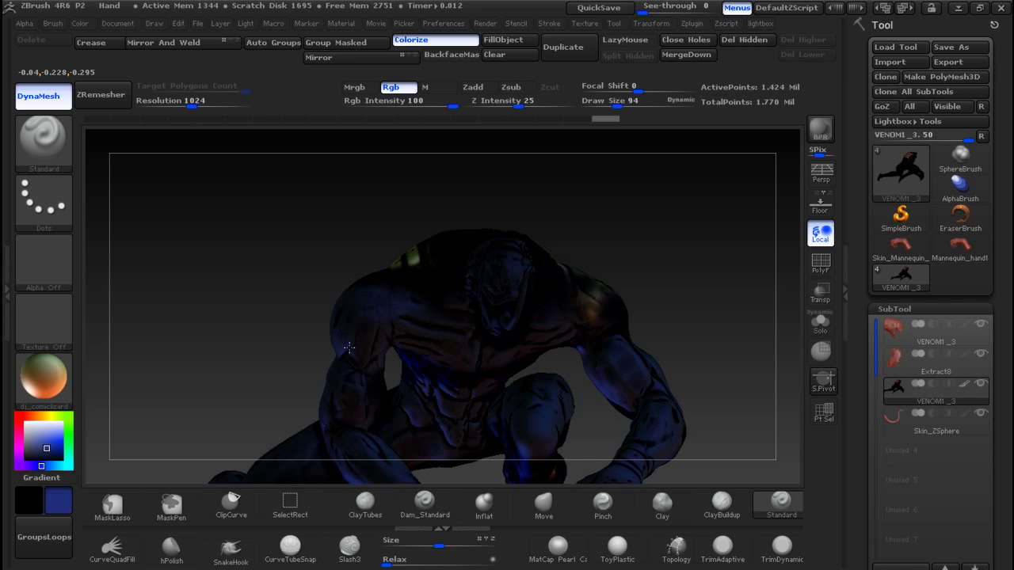
Step: Paint the head subtool dark blue and the Skin_ZSphere tongue dark red (122, 32, 34)
{"action": "left_click", "coordinate": [908, 344]}
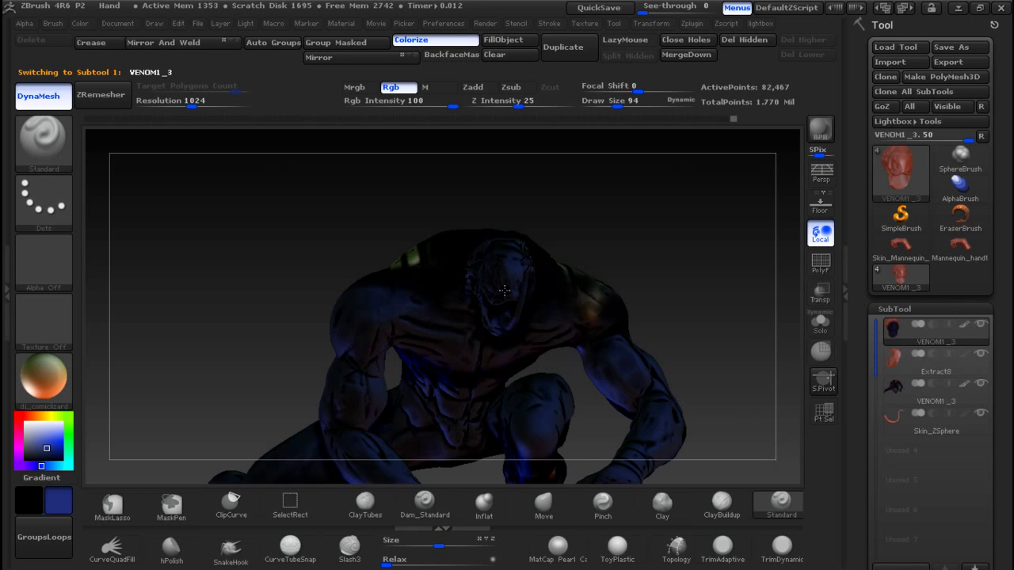
{"action": "left_click_drag", "start_coordinate": [610, 261], "coordinate": [481, 277]}
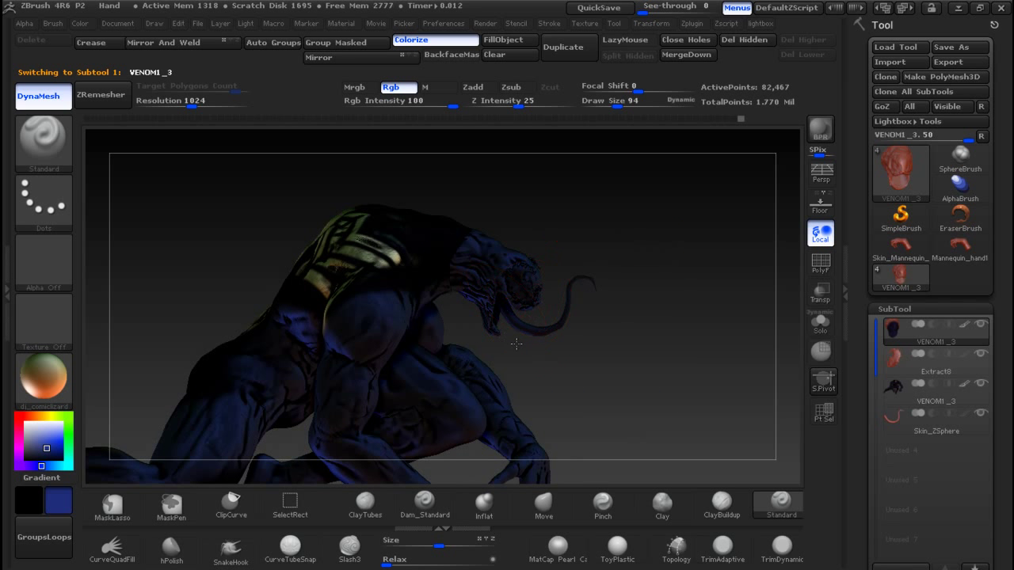
{"action": "left_click", "coordinate": [905, 419]}
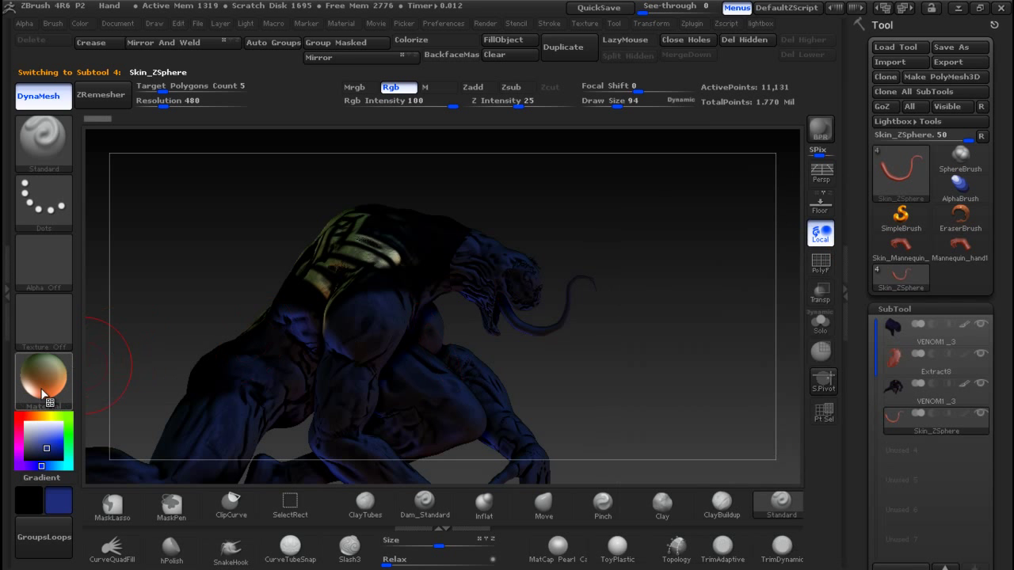
{"action": "left_click", "coordinate": [20, 420]}
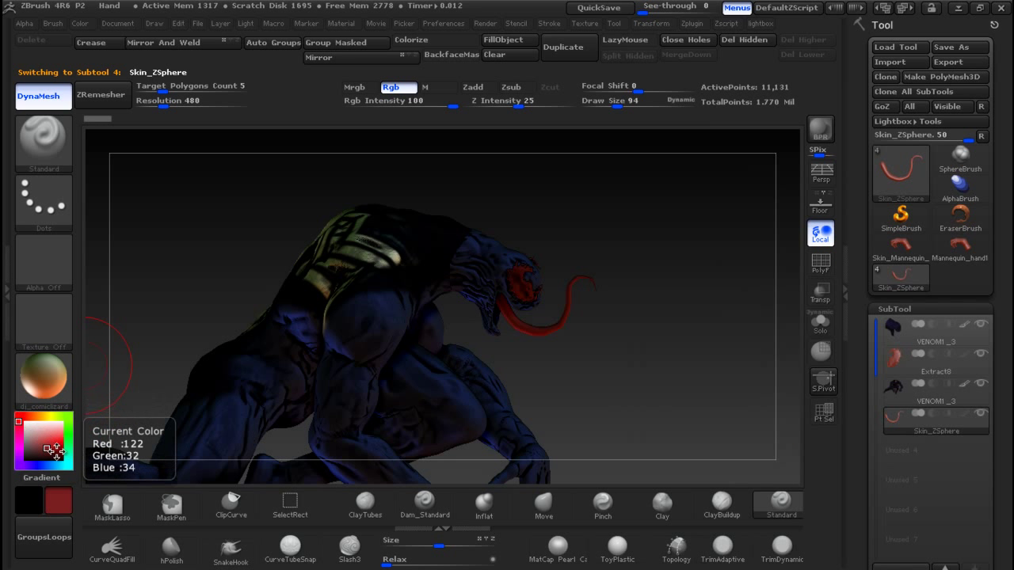
{"action": "left_click_drag", "start_coordinate": [503, 314], "coordinate": [583, 266]}
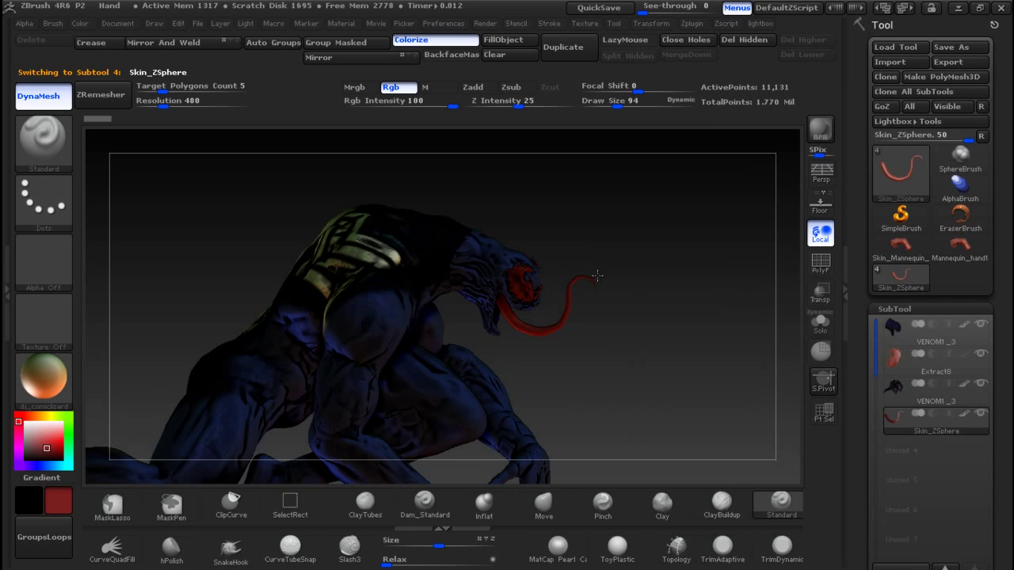
Step: Paint the Extract8 subtool inside the mouth with a pale pinkish white on both sides of the head
{"action": "left_click", "coordinate": [915, 366]}
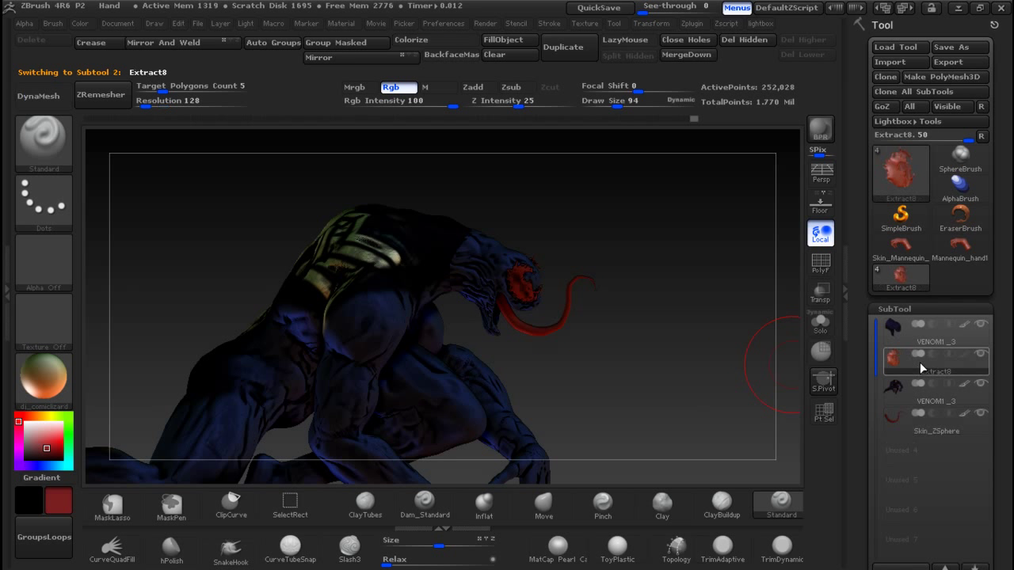
{"action": "left_click", "coordinate": [34, 426]}
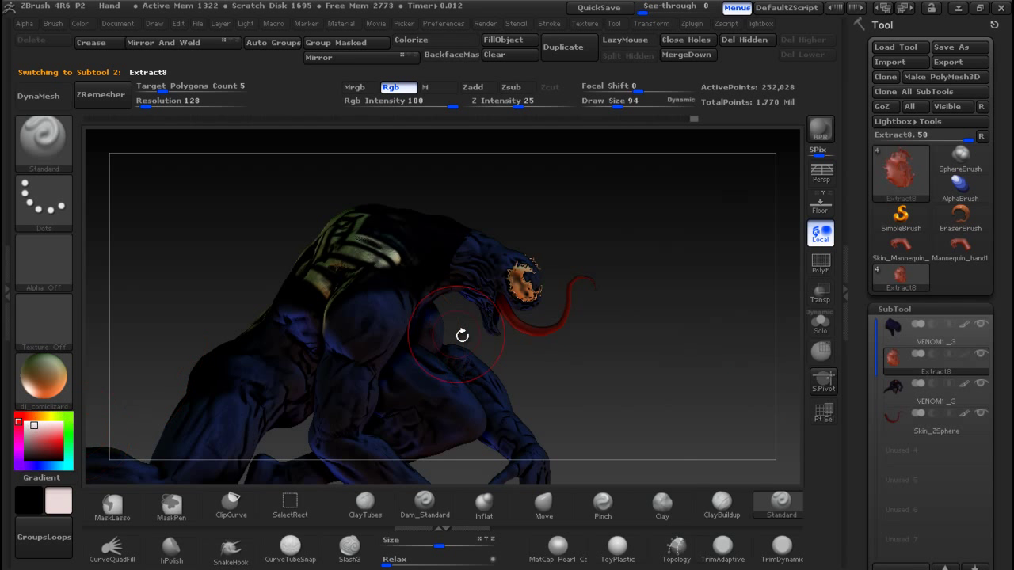
{"action": "left_click_drag", "start_coordinate": [521, 282], "coordinate": [509, 290]}
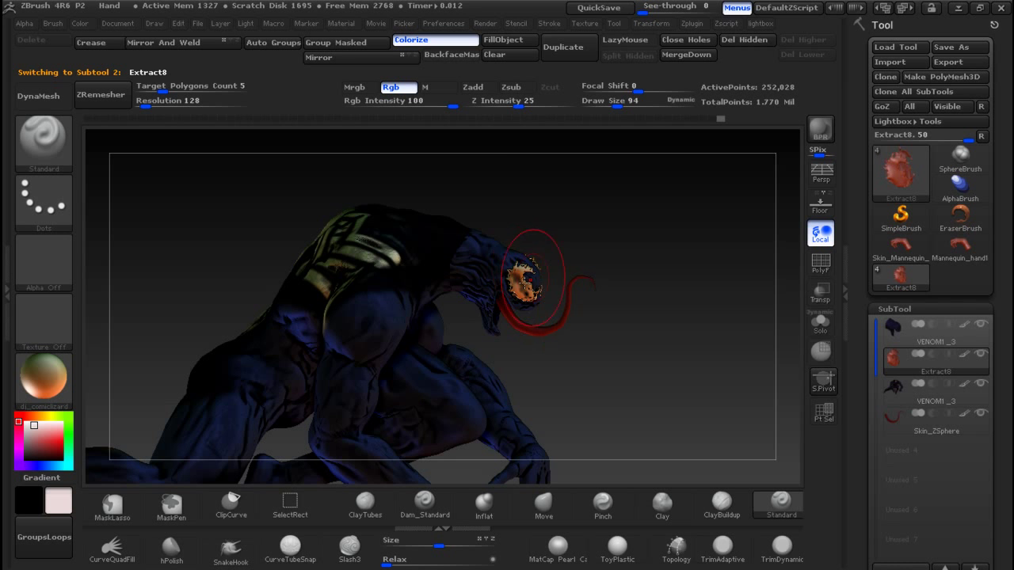
{"action": "left_click_drag", "start_coordinate": [652, 276], "coordinate": [546, 280]}
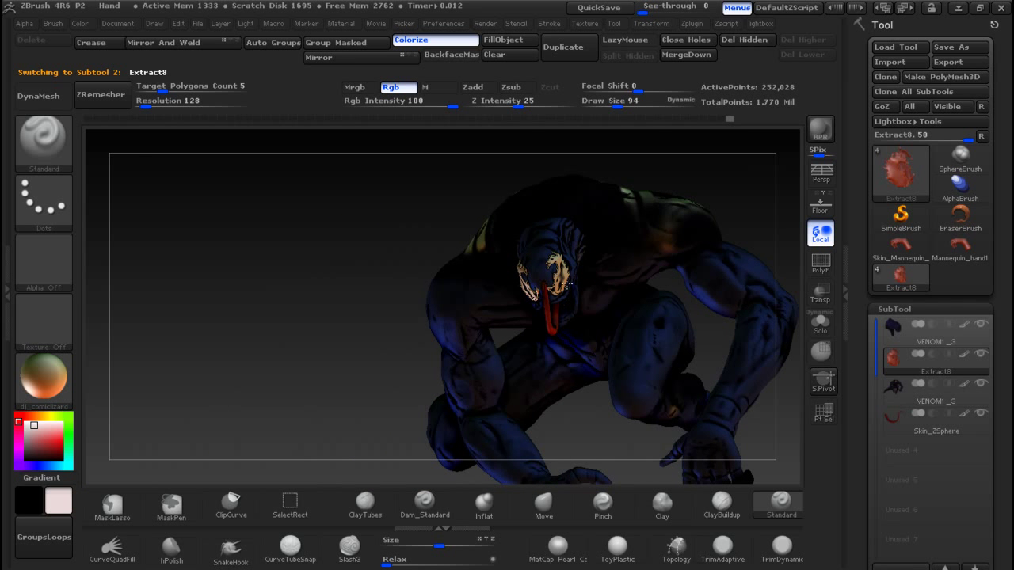
Step: Frame the whole crouching figure in side view and render it with BPR
{"action": "left_click_drag", "start_coordinate": [346, 340], "coordinate": [402, 268]}
{"action": "right_click_drag", "start_coordinate": [616, 343], "coordinate": [588, 280], "text": "ctrl"}
{"action": "left_click_drag", "start_coordinate": [624, 326], "coordinate": [636, 351]}
{"action": "left_click", "coordinate": [820, 129]}
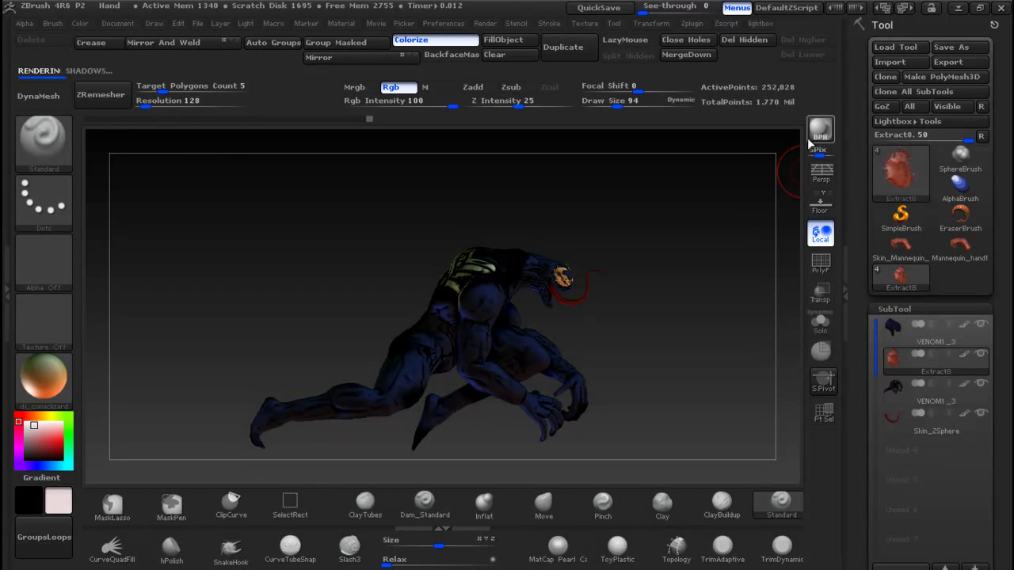
Step: Turn the figure to a three-quarter front view, centre it in the canvas, and render it with BPR
{"action": "left_click_drag", "start_coordinate": [640, 354], "coordinate": [673, 359]}
{"action": "mouse_move", "coordinate": [667, 292]}
{"action": "right_mouse_down", "text": "ctrl"}
{"action": "mouse_move", "coordinate": [678, 321]}
{"action": "mouse_move", "coordinate": [675, 310]}
{"action": "right_mouse_up", "text": "ctrl"}
{"action": "mouse_move", "coordinate": [671, 337]}
{"action": "left_mouse_down", "text": "alt"}
{"action": "mouse_move", "coordinate": [656, 301]}
{"action": "mouse_move", "coordinate": [678, 306]}
{"action": "mouse_move", "coordinate": [660, 290]}
{"action": "mouse_move", "coordinate": [620, 299]}
{"action": "mouse_move", "coordinate": [640, 290]}
{"action": "left_mouse_up", "text": "alt"}
{"action": "left_click", "coordinate": [811, 137]}
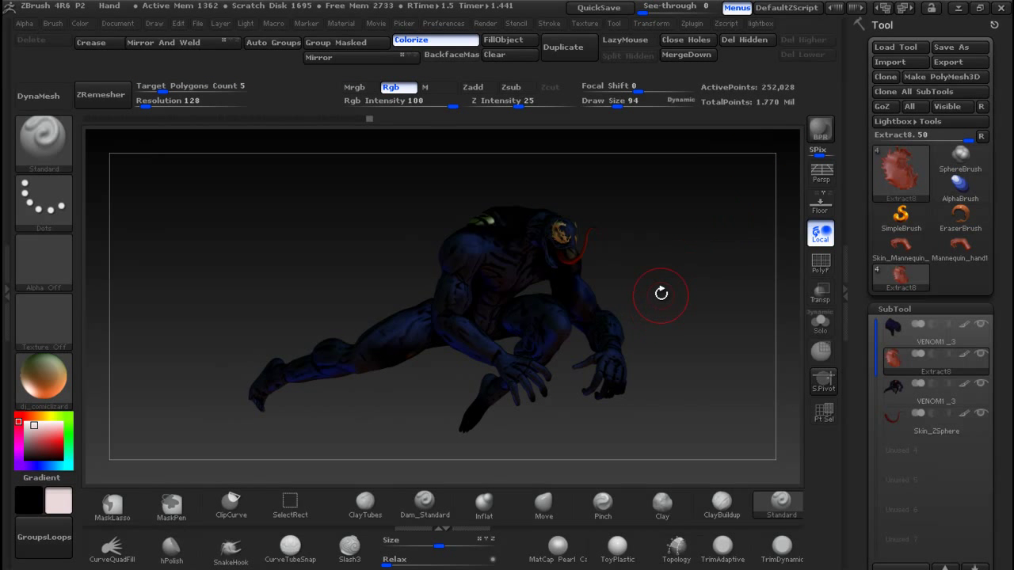
Step: Turn the figure to side view, switch to Firefox to study the Venom reference images, and return to ZBrush
{"action": "left_click_drag", "start_coordinate": [662, 291], "coordinate": [983, 294]}
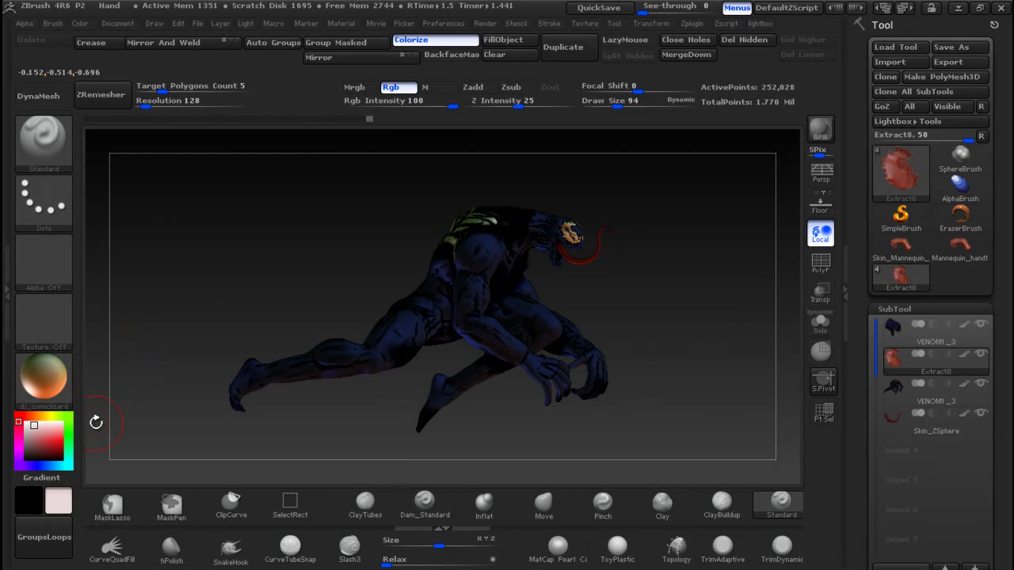
{"action": "mouse_move", "coordinate": [43, 366]}
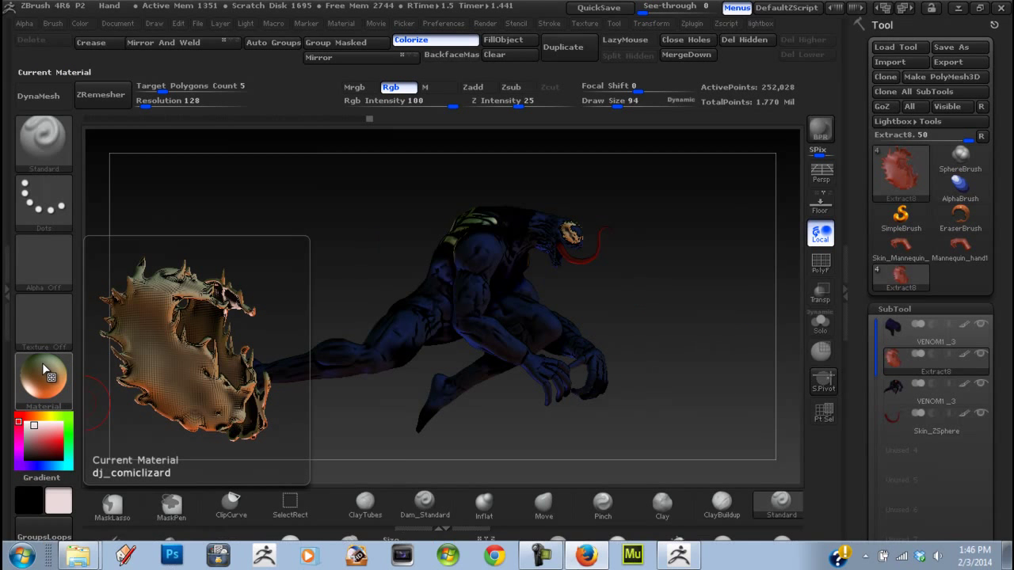
{"action": "key", "text": "alt+Tab"}
{"action": "scroll", "coordinate": [564, 229], "scroll_direction": "up", "scroll_amount": 8}
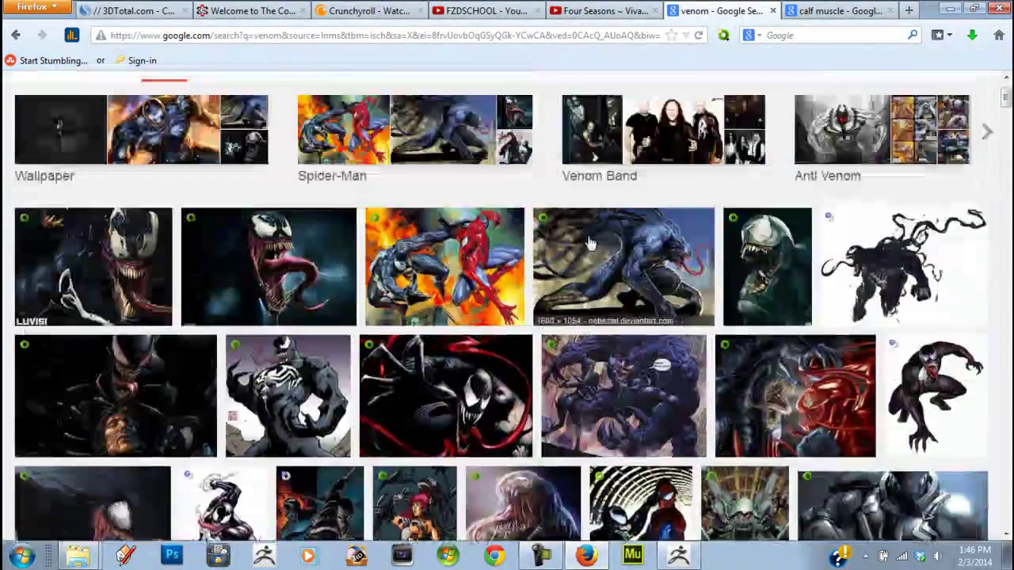
{"action": "scroll", "coordinate": [590, 243], "scroll_direction": "up", "scroll_amount": 2}
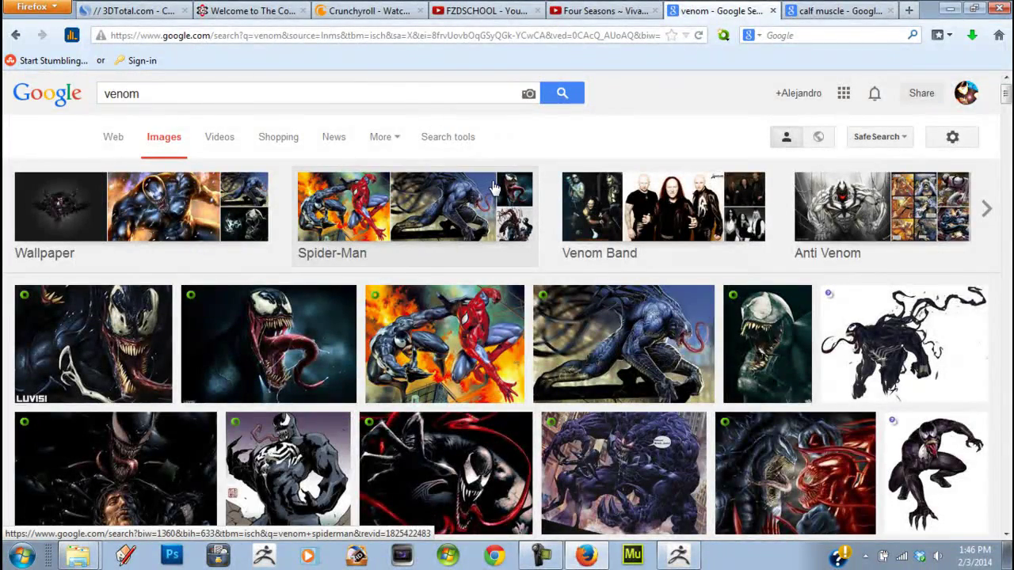
{"action": "key", "text": "alt+Tab"}
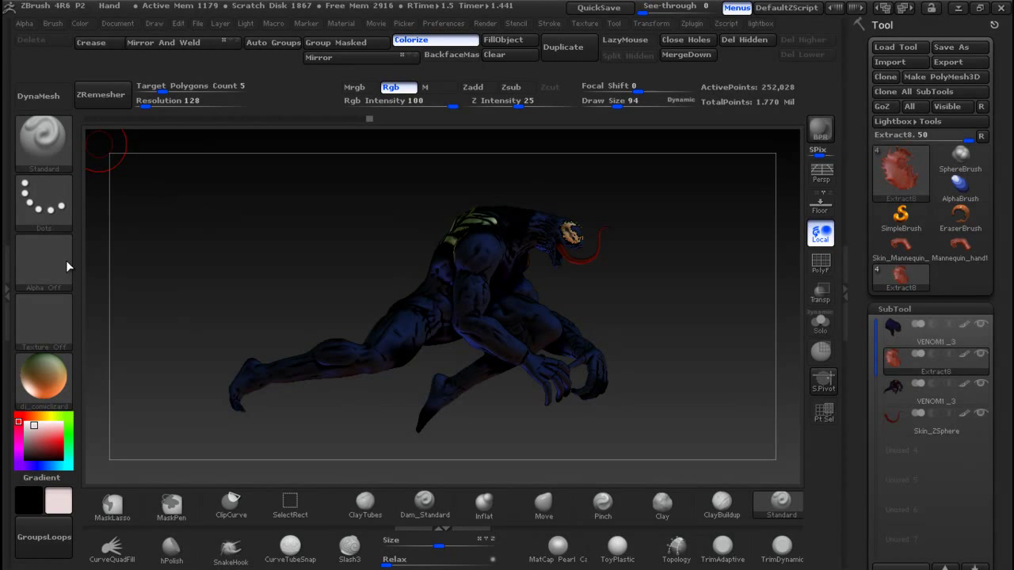
Step: Set the document background to a muted tan with a strong gradient fading to black above, and render with BPR
{"action": "left_click", "coordinate": [43, 415]}
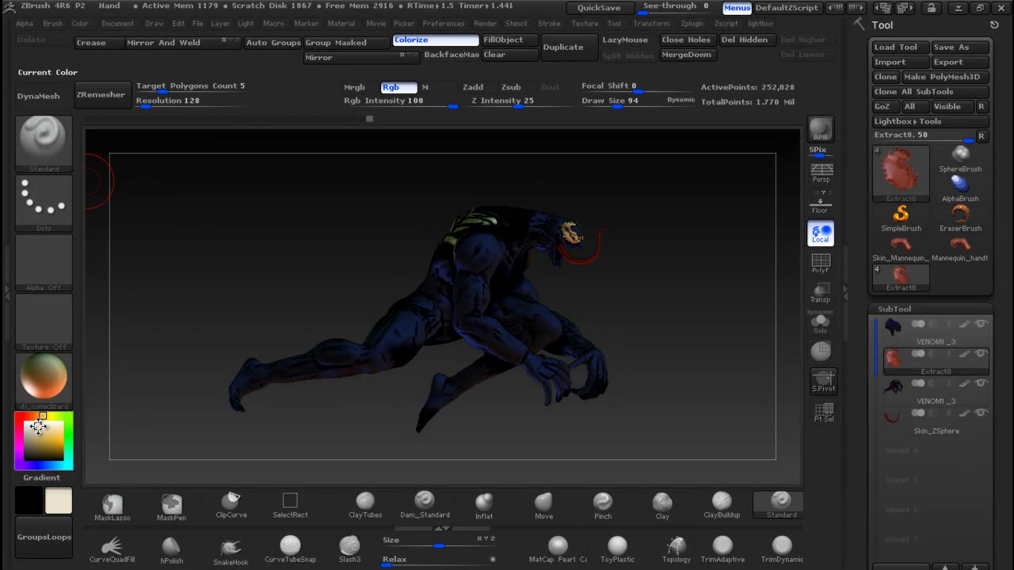
{"action": "left_click", "coordinate": [46, 443]}
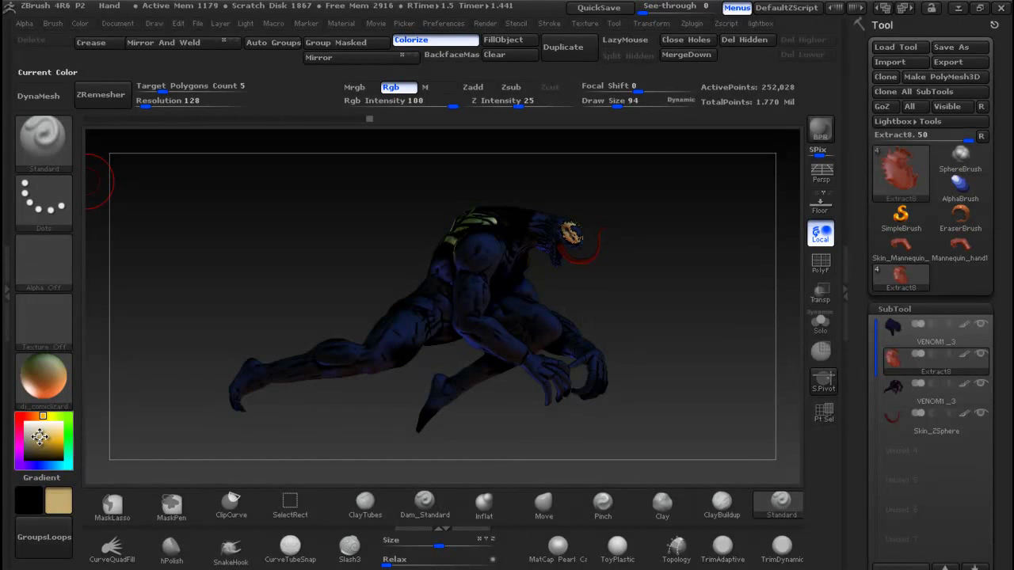
{"action": "left_click", "coordinate": [119, 23]}
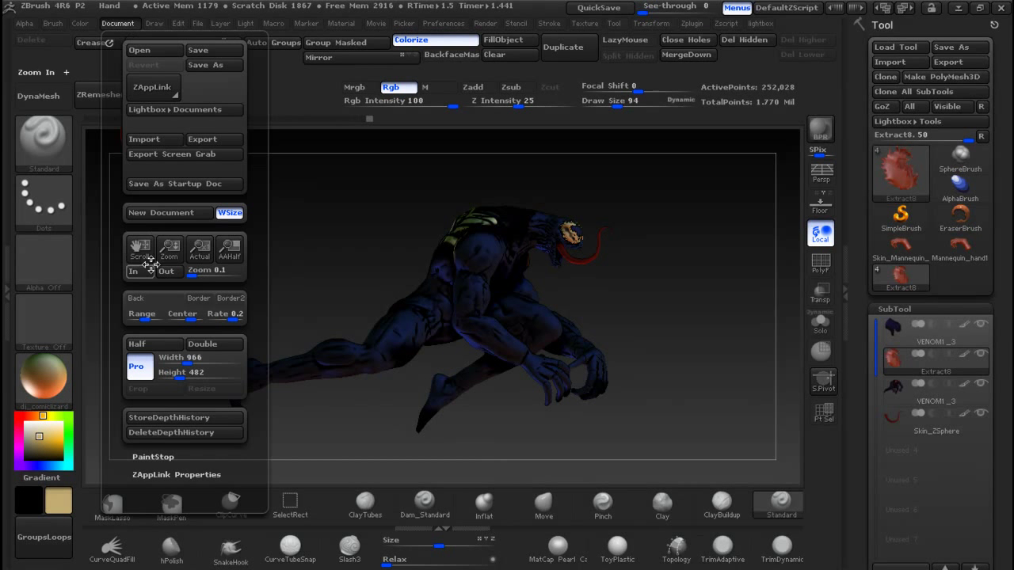
{"action": "left_click", "coordinate": [137, 299]}
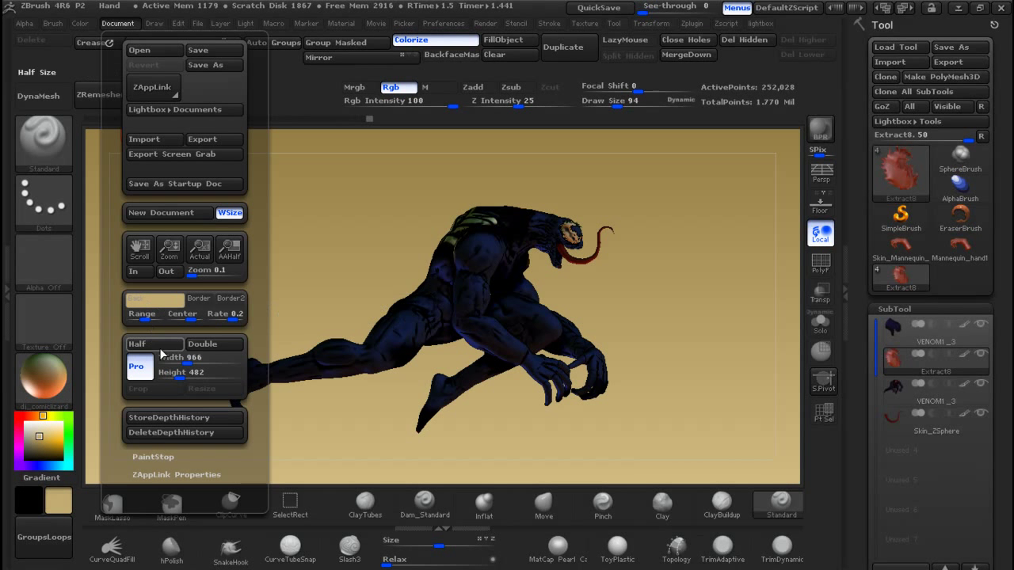
{"action": "left_click_drag", "start_coordinate": [143, 314], "coordinate": [234, 321]}
{"action": "left_click", "coordinate": [162, 322]}
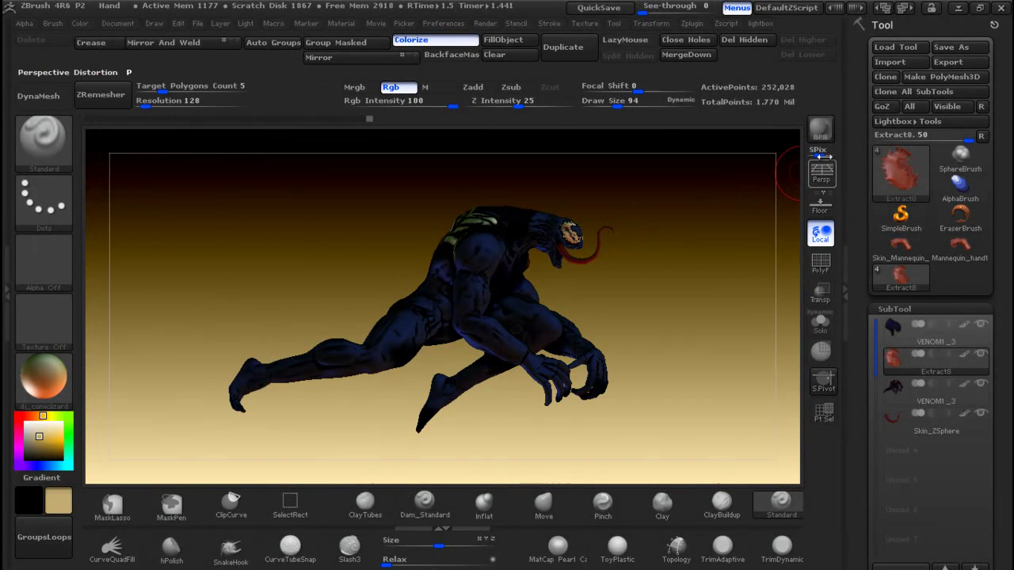
{"action": "left_click", "coordinate": [820, 129]}
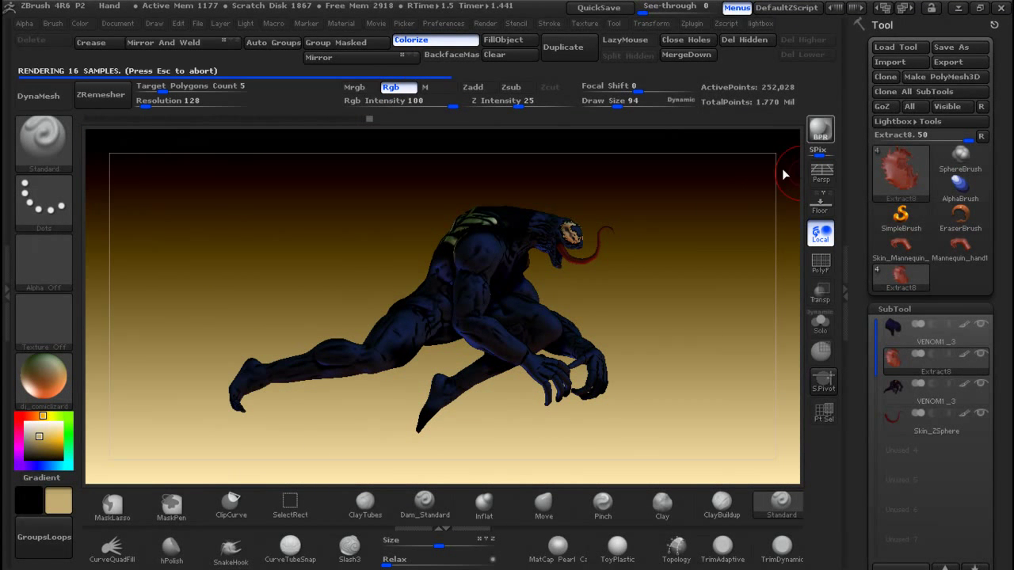
Step: Select the head subtool, set the draw size to 14, sample the tongue's dark red, and choose the FreeHand stroke
{"action": "mouse_move", "coordinate": [721, 291]}
{"action": "left_mouse_down"}
{"action": "mouse_move", "coordinate": [535, 278]}
{"action": "mouse_move", "coordinate": [720, 259]}
{"action": "left_mouse_up"}
{"action": "right_click_drag", "start_coordinate": [719, 259], "coordinate": [688, 338], "text": "ctrl"}
{"action": "mouse_move", "coordinate": [671, 319]}
{"action": "left_mouse_down"}
{"action": "mouse_move", "coordinate": [681, 299]}
{"action": "mouse_move", "coordinate": [666, 292]}
{"action": "mouse_move", "coordinate": [663, 435]}
{"action": "mouse_move", "coordinate": [710, 411]}
{"action": "mouse_move", "coordinate": [737, 357]}
{"action": "mouse_move", "coordinate": [684, 342]}
{"action": "mouse_move", "coordinate": [729, 344]}
{"action": "mouse_move", "coordinate": [612, 335]}
{"action": "mouse_move", "coordinate": [491, 349]}
{"action": "left_mouse_up"}
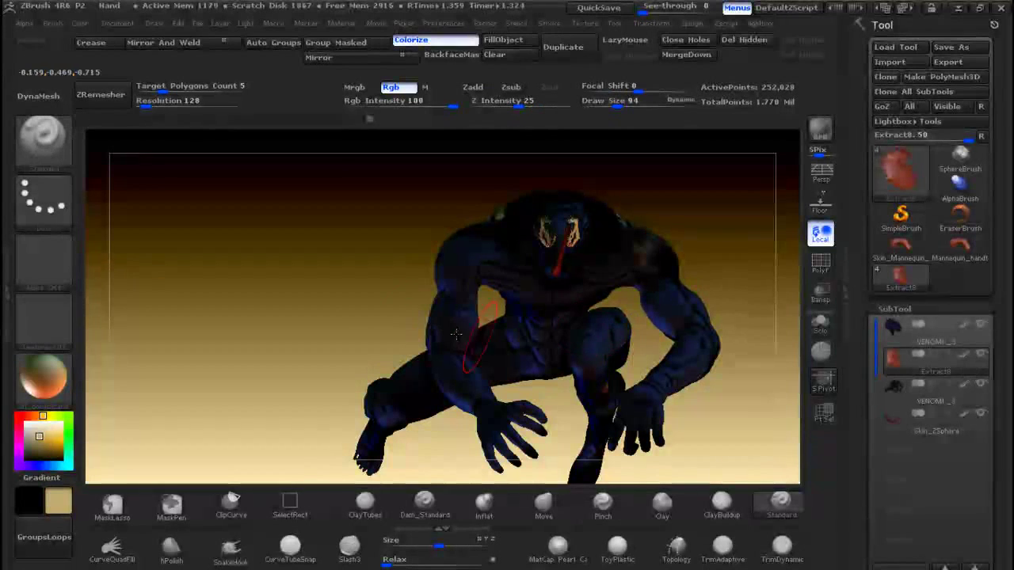
{"action": "left_click", "coordinate": [909, 339]}
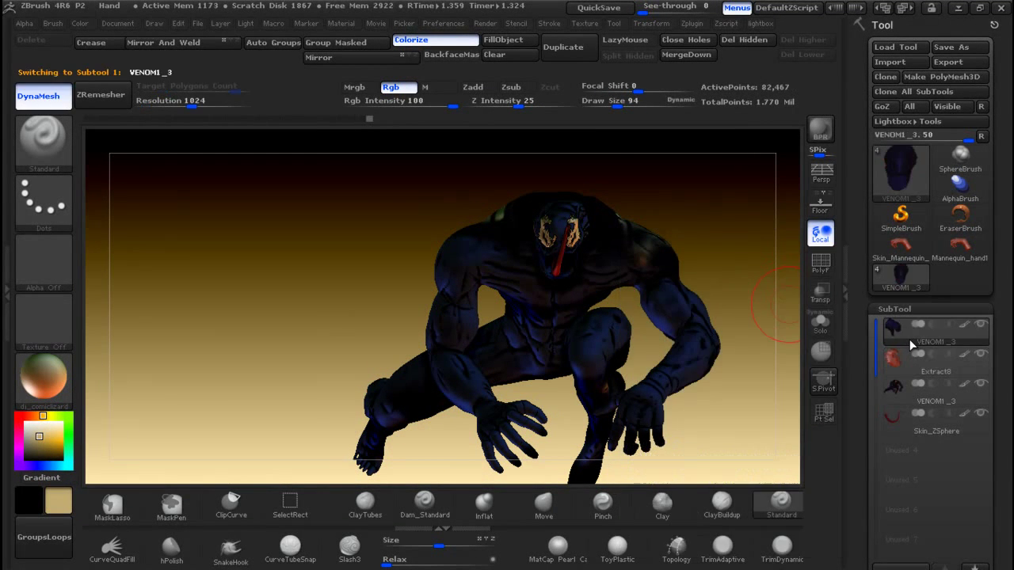
{"action": "mouse_move", "coordinate": [690, 237]}
{"action": "right_mouse_down"}
{"action": "mouse_move", "coordinate": [748, 249]}
{"action": "mouse_move", "coordinate": [709, 305]}
{"action": "mouse_move", "coordinate": [697, 366]}
{"action": "mouse_move", "coordinate": [711, 409]}
{"action": "right_mouse_up"}
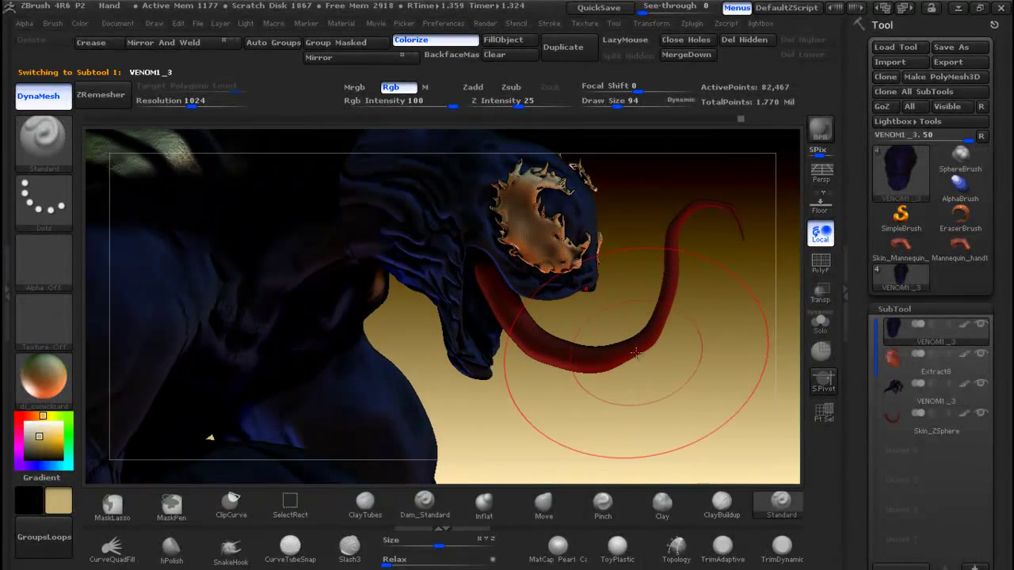
{"action": "key", "text": "s"}
{"action": "left_click_drag", "start_coordinate": [599, 389], "coordinate": [570, 390]}
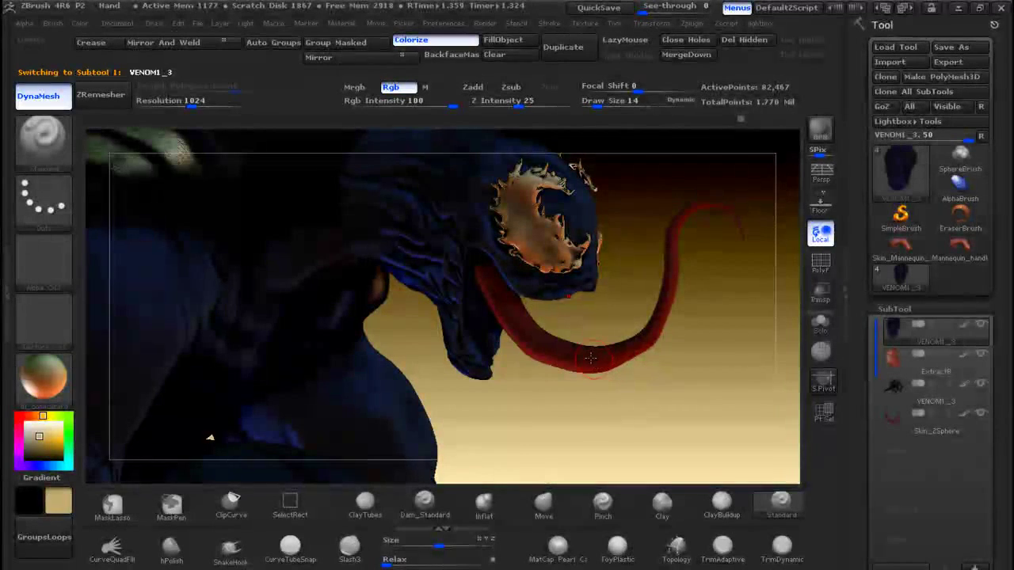
{"action": "key", "text": "c"}
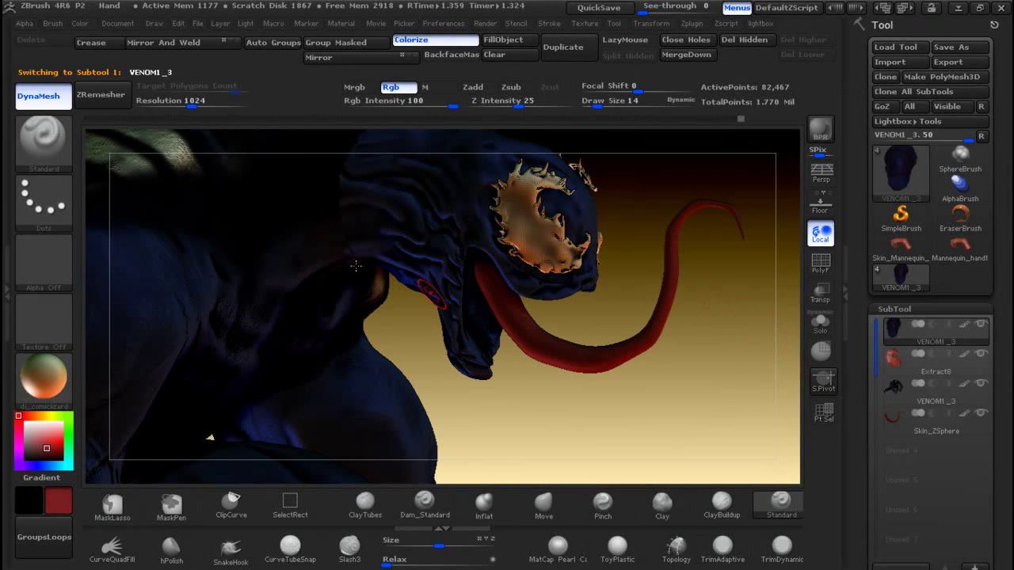
{"action": "left_click", "coordinate": [51, 208]}
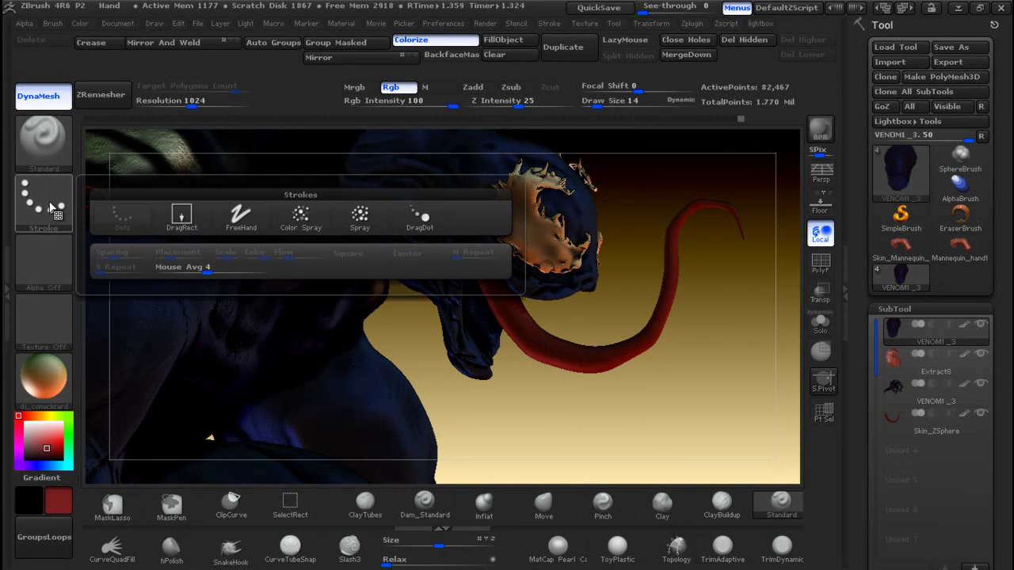
{"action": "left_click", "coordinate": [245, 226]}
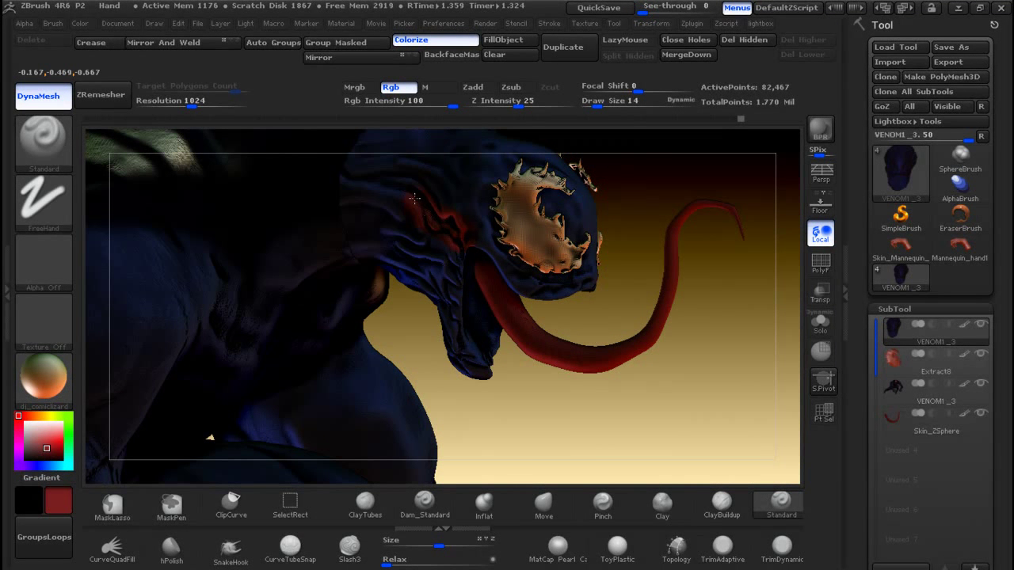
Step: Paint the lips, jaw and neck folds dark red on both sides of the head
{"action": "left_click_drag", "start_coordinate": [458, 270], "coordinate": [452, 301]}
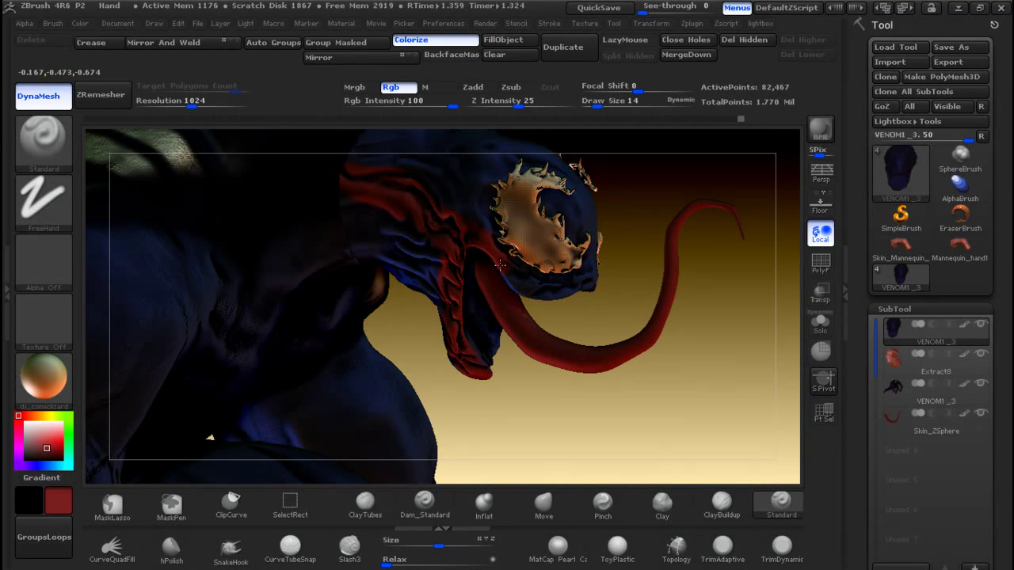
{"action": "left_click_drag", "start_coordinate": [627, 289], "coordinate": [449, 279]}
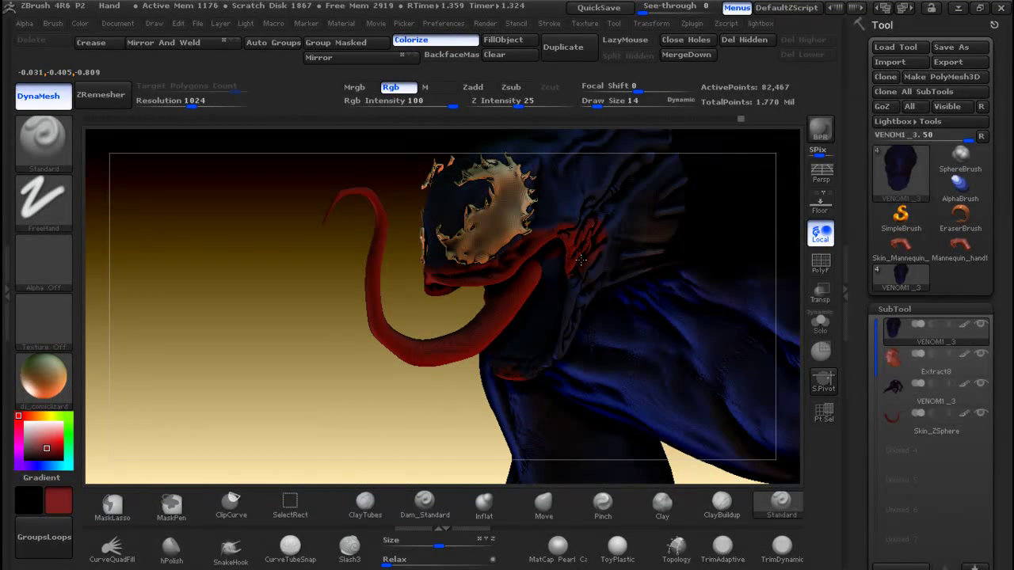
{"action": "left_click_drag", "start_coordinate": [542, 367], "coordinate": [373, 349]}
{"action": "left_click_drag", "start_coordinate": [287, 349], "coordinate": [517, 370]}
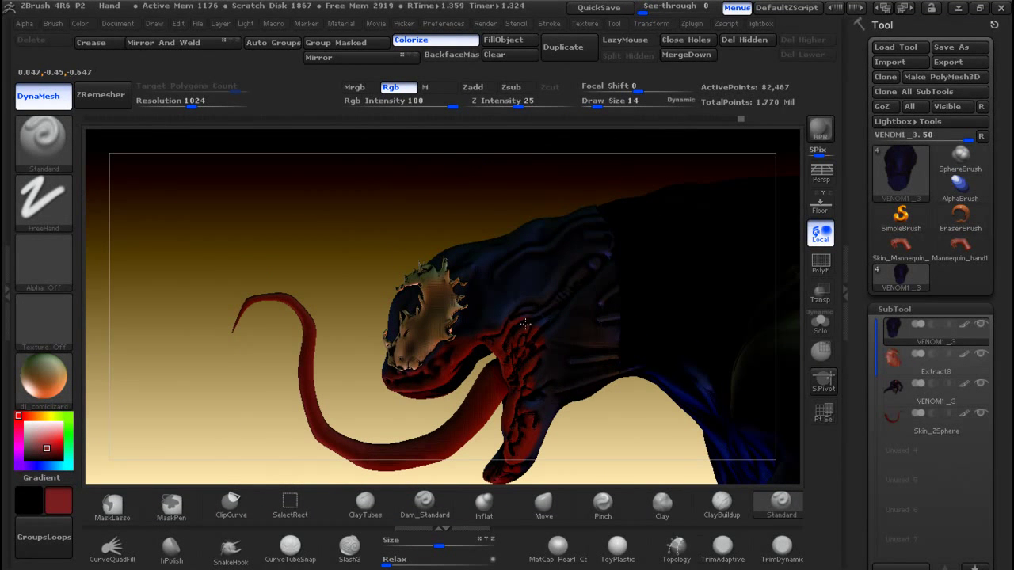
{"action": "left_click_drag", "start_coordinate": [586, 251], "coordinate": [607, 262]}
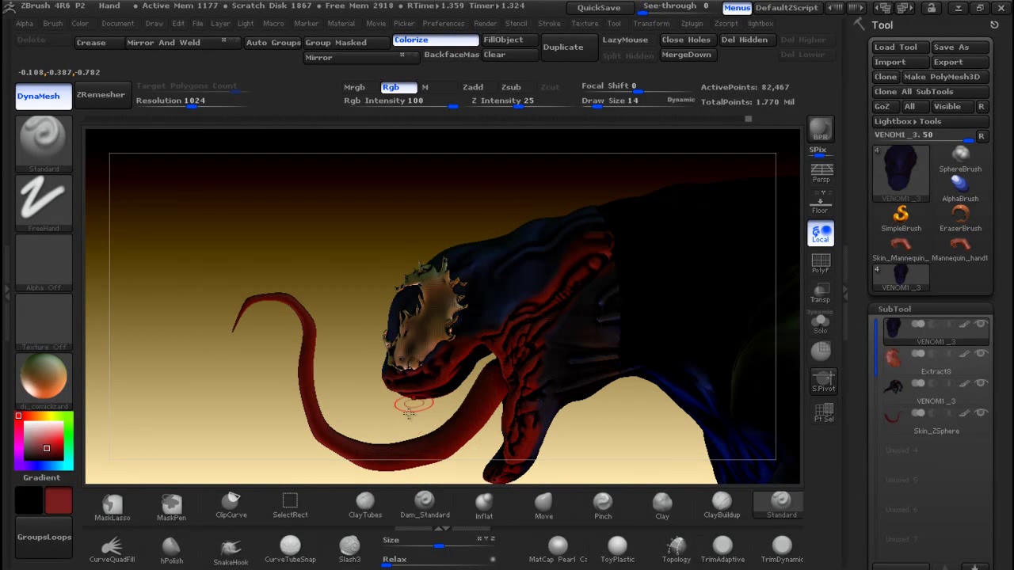
{"action": "left_click_drag", "start_coordinate": [380, 419], "coordinate": [411, 420]}
{"action": "right_click_drag", "start_coordinate": [411, 419], "coordinate": [502, 424]}
{"action": "mouse_move", "coordinate": [589, 426]}
{"action": "right_mouse_down", "text": "ctrl"}
{"action": "mouse_move", "coordinate": [558, 331]}
{"action": "mouse_move", "coordinate": [559, 351]}
{"action": "mouse_move", "coordinate": [531, 340]}
{"action": "mouse_move", "coordinate": [652, 358]}
{"action": "mouse_move", "coordinate": [760, 324]}
{"action": "mouse_move", "coordinate": [660, 355]}
{"action": "mouse_move", "coordinate": [644, 373]}
{"action": "mouse_move", "coordinate": [686, 441]}
{"action": "mouse_move", "coordinate": [660, 421]}
{"action": "mouse_move", "coordinate": [667, 450]}
{"action": "mouse_move", "coordinate": [657, 376]}
{"action": "mouse_move", "coordinate": [663, 407]}
{"action": "mouse_move", "coordinate": [714, 345]}
{"action": "right_mouse_up", "text": "ctrl"}
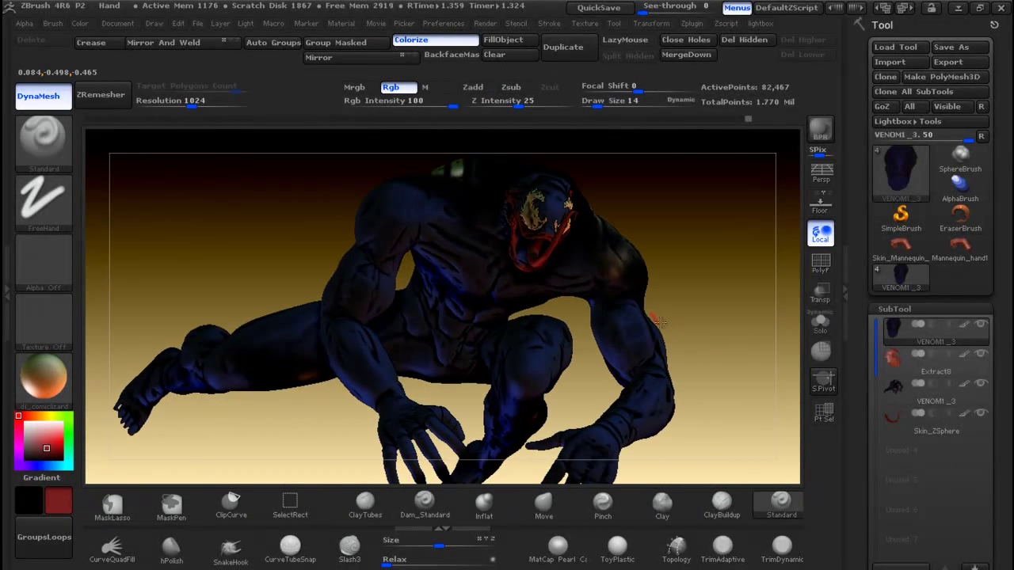
{"action": "key", "text": "ctrl+shift"}
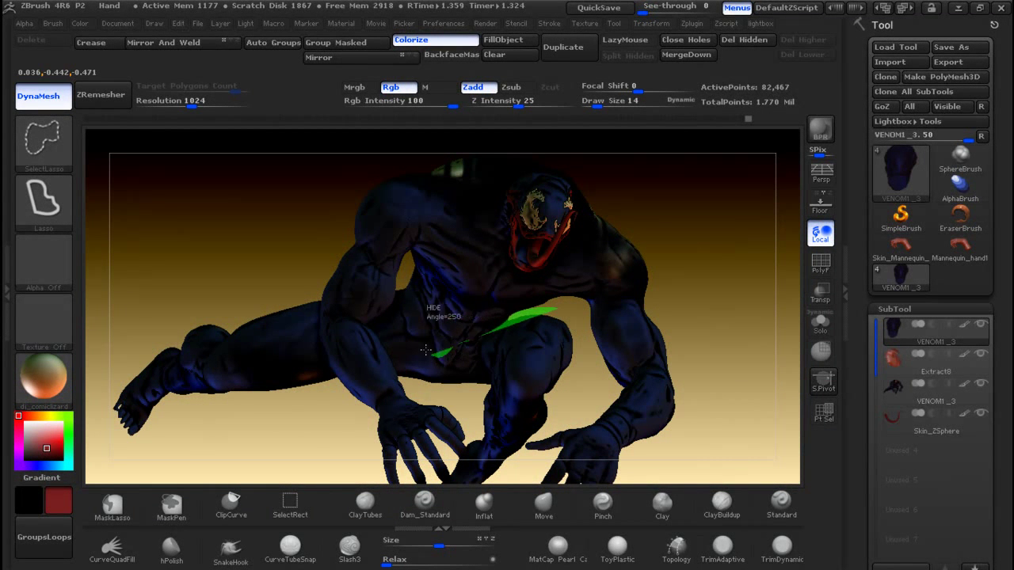
{"action": "left_click_drag", "start_coordinate": [428, 184], "coordinate": [466, 212], "text": "ctrl+shift"}
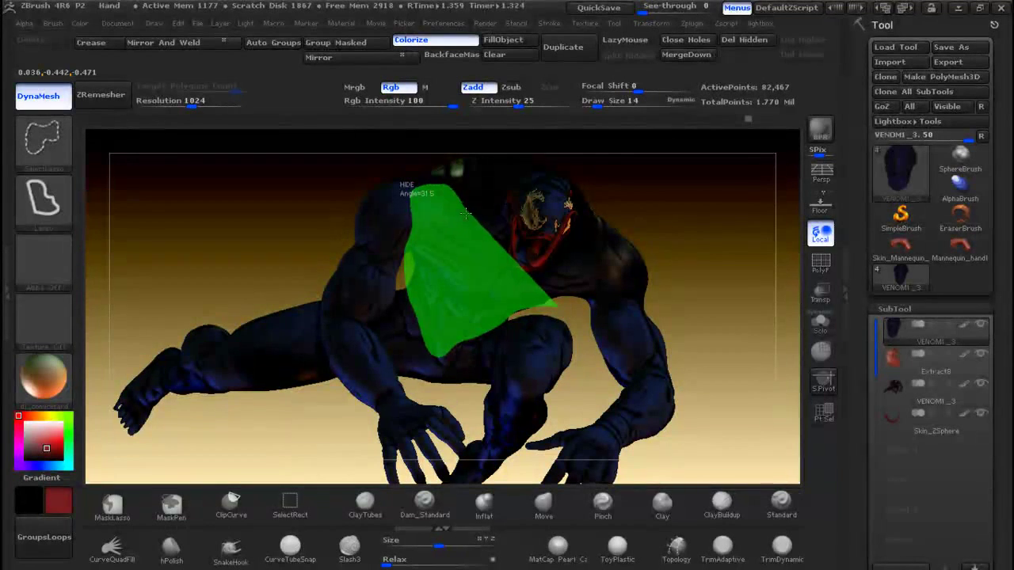
{"action": "mouse_move", "coordinate": [591, 241]}
{"action": "left_mouse_down", "text": "ctrl+shift"}
{"action": "mouse_move", "coordinate": [643, 241]}
{"action": "mouse_move", "coordinate": [683, 295]}
{"action": "left_mouse_up", "text": "ctrl+shift"}
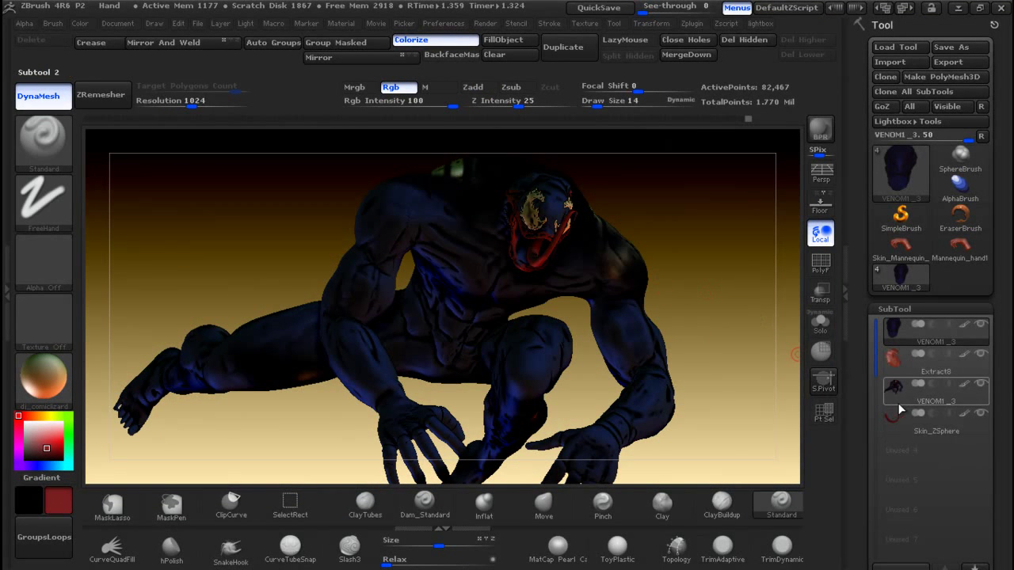
Step: Select the body subtool, isolate its torso by hiding the limbs, and face the chest to the front
{"action": "left_click", "coordinate": [917, 391]}
{"action": "left_click_drag", "start_coordinate": [702, 354], "coordinate": [542, 271]}
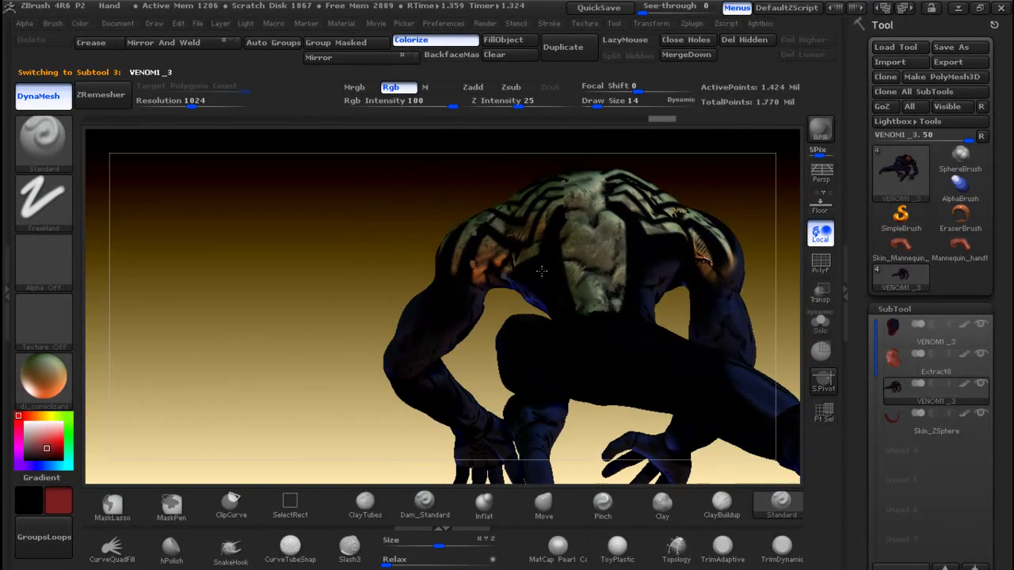
{"action": "left_click_drag", "start_coordinate": [716, 183], "coordinate": [725, 193]}
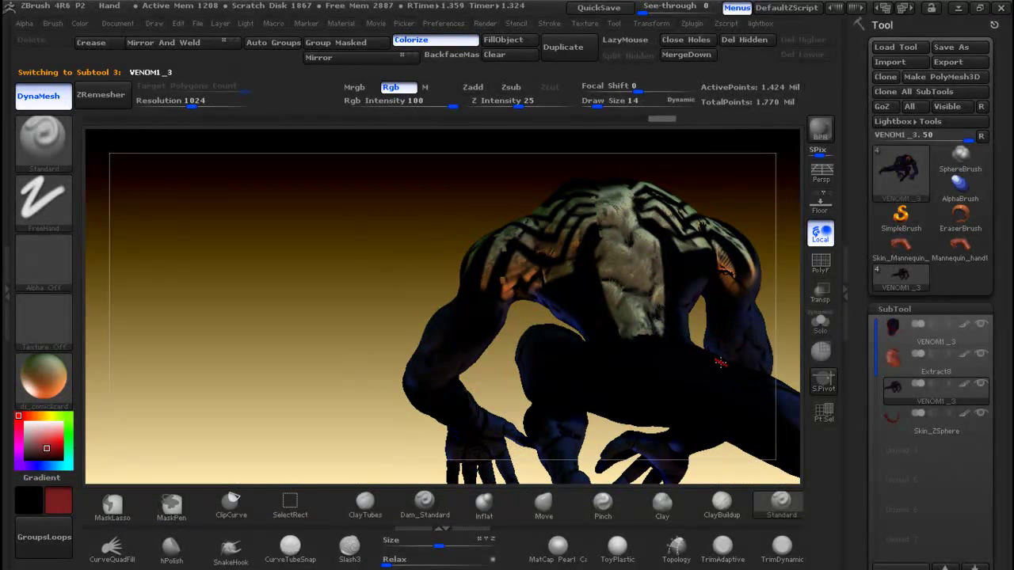
{"action": "key", "text": "ctrl"}
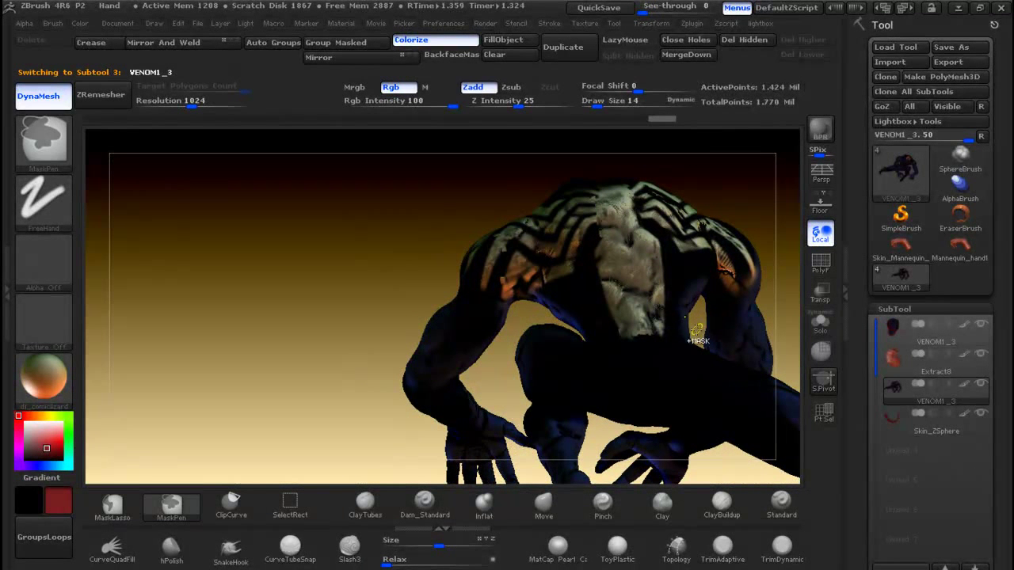
{"action": "mouse_move", "coordinate": [697, 331]}
{"action": "left_mouse_down", "text": "ctrl+shift"}
{"action": "mouse_move", "coordinate": [717, 258]}
{"action": "mouse_move", "coordinate": [634, 162]}
{"action": "mouse_move", "coordinate": [473, 179]}
{"action": "mouse_move", "coordinate": [473, 226]}
{"action": "mouse_move", "coordinate": [507, 274]}
{"action": "mouse_move", "coordinate": [606, 355]}
{"action": "mouse_move", "coordinate": [653, 372]}
{"action": "mouse_move", "coordinate": [694, 350]}
{"action": "mouse_move", "coordinate": [700, 331]}
{"action": "left_mouse_up", "text": "ctrl+shift"}
{"action": "mouse_move", "coordinate": [430, 355]}
{"action": "left_mouse_down"}
{"action": "mouse_move", "coordinate": [457, 369]}
{"action": "mouse_move", "coordinate": [552, 359]}
{"action": "mouse_move", "coordinate": [547, 389]}
{"action": "mouse_move", "coordinate": [388, 361]}
{"action": "mouse_move", "coordinate": [282, 356]}
{"action": "left_mouse_up"}
{"action": "right_click_drag", "start_coordinate": [655, 390], "coordinate": [659, 414], "text": "ctrl"}
{"action": "right_click_drag", "start_coordinate": [656, 364], "coordinate": [617, 434], "text": "alt"}
{"action": "left_click_drag", "start_coordinate": [626, 379], "coordinate": [655, 351]}
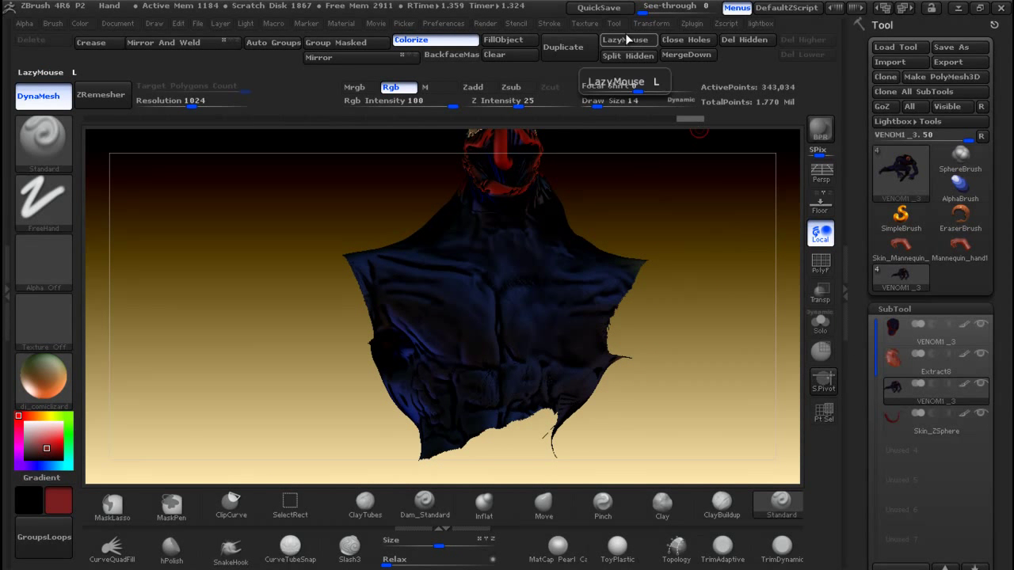
Step: Choose the white spider image as the texture and add it to Spotlight
{"action": "left_click", "coordinate": [585, 23]}
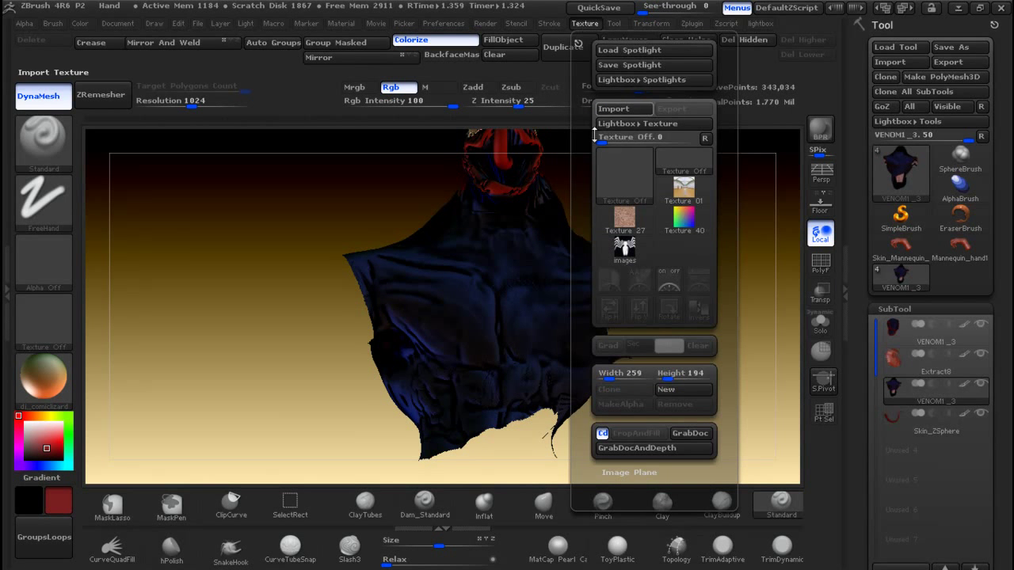
{"action": "left_click", "coordinate": [624, 249]}
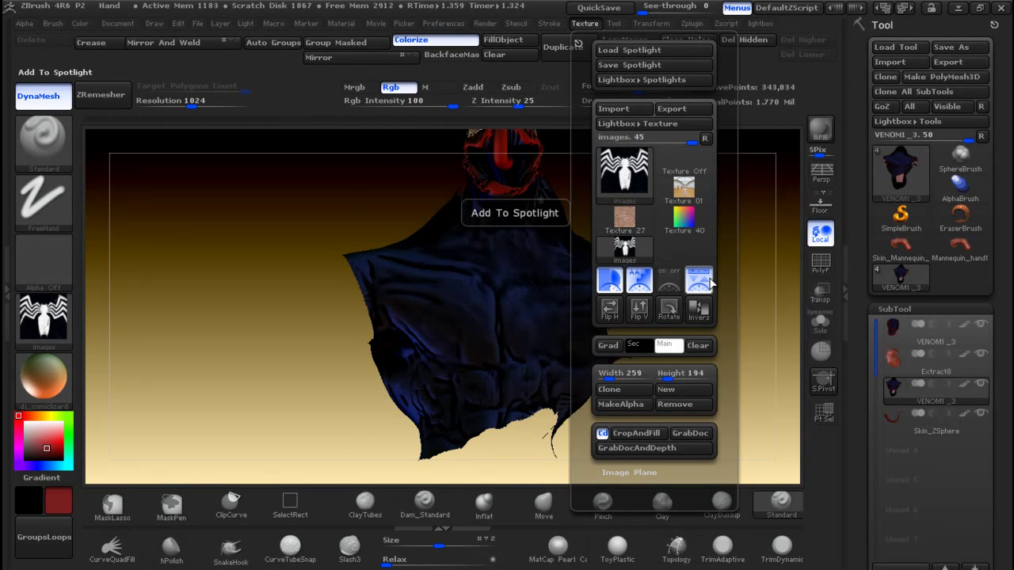
{"action": "left_click", "coordinate": [698, 282]}
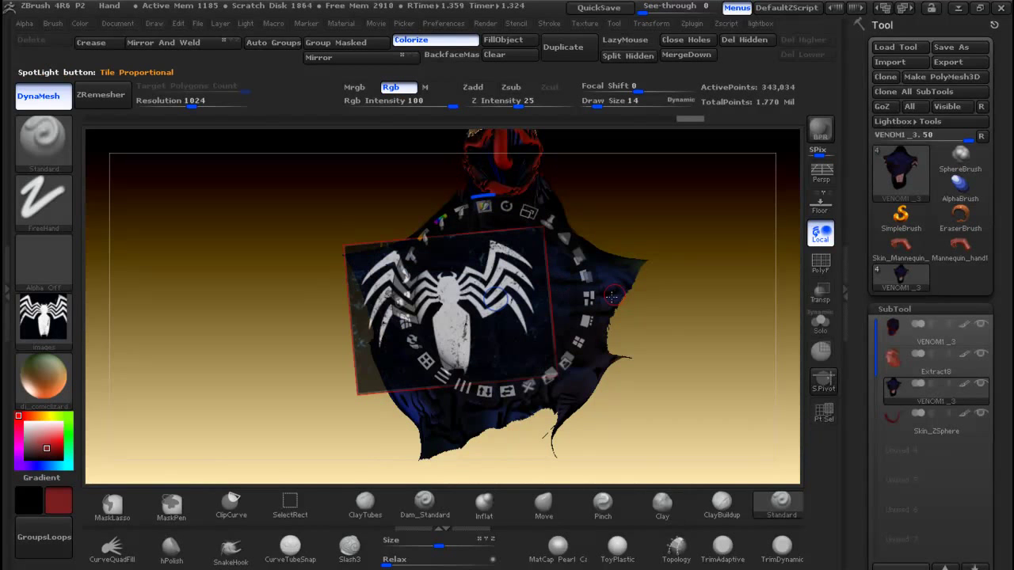
Step: Enlarge, rotate and move the Spotlight spider image until its body is centred on the chest and its legs span both shoulders
{"action": "left_click_drag", "start_coordinate": [580, 240], "coordinate": [559, 324]}
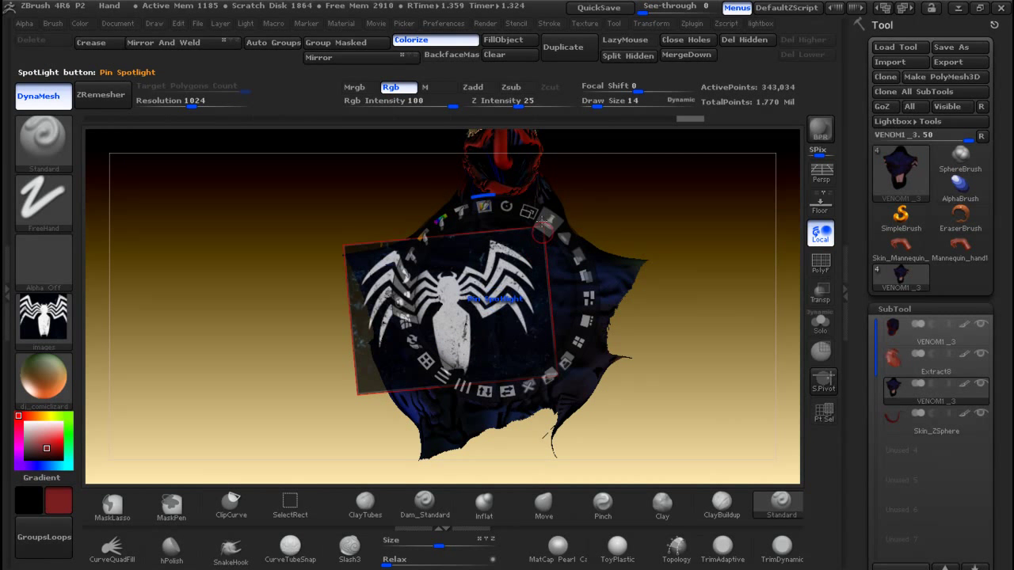
{"action": "left_click_drag", "start_coordinate": [527, 212], "coordinate": [484, 207]}
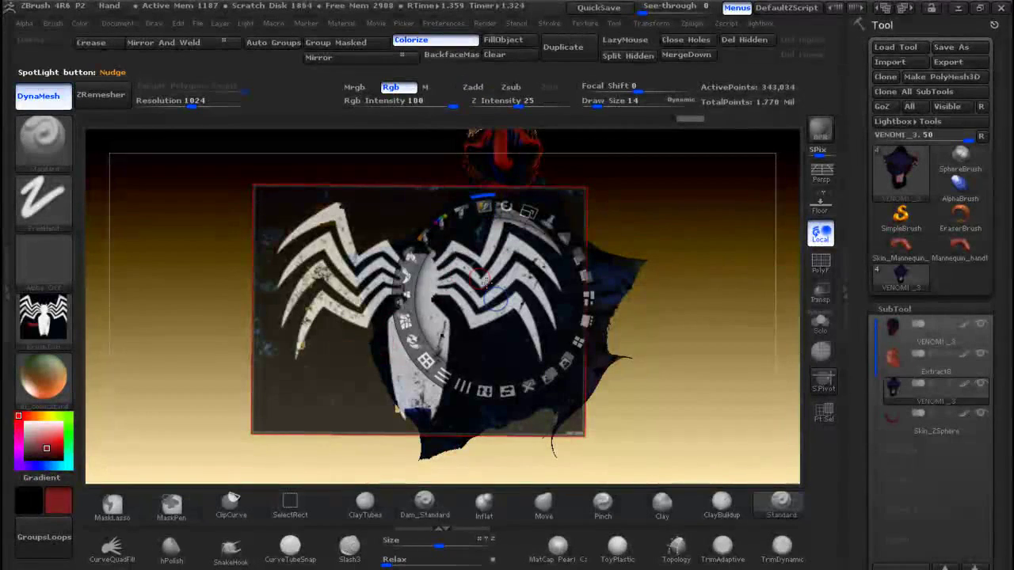
{"action": "left_click_drag", "start_coordinate": [492, 294], "coordinate": [602, 285]}
{"action": "left_click_drag", "start_coordinate": [632, 225], "coordinate": [651, 236]}
{"action": "left_click_drag", "start_coordinate": [604, 279], "coordinate": [617, 260]}
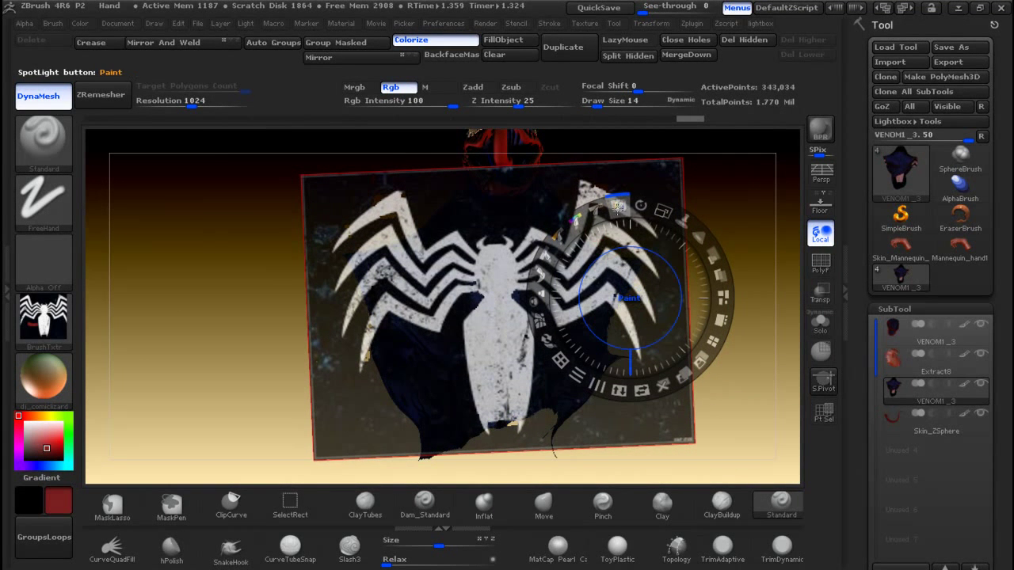
Step: Project the spider symbol onto the chest, abdomen and shoulders with the brush at draw size 58, and turn Spotlight off
{"action": "key", "text": "z"}
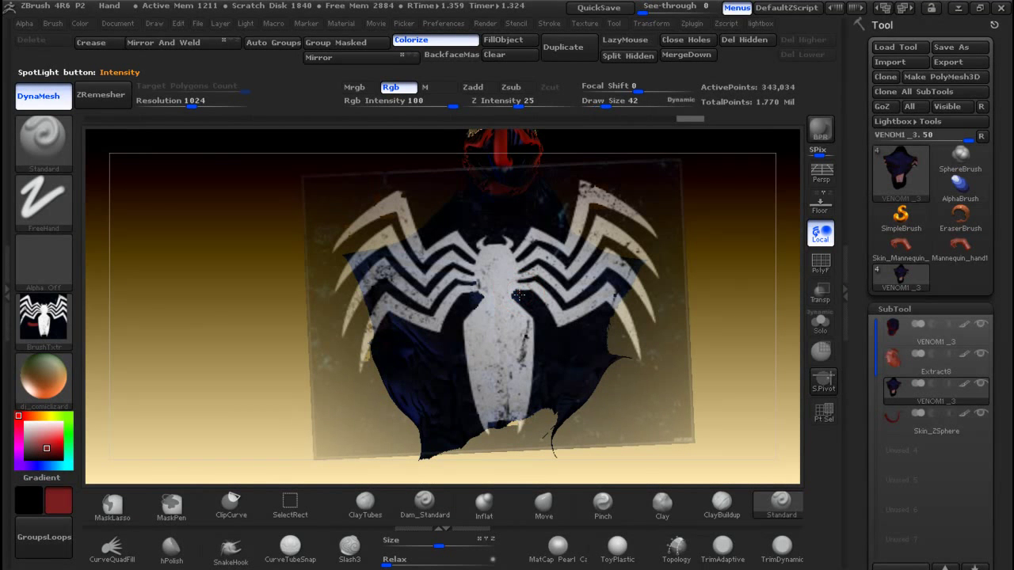
{"action": "mouse_move", "coordinate": [516, 294]}
{"action": "left_mouse_down"}
{"action": "mouse_move", "coordinate": [523, 340]}
{"action": "mouse_move", "coordinate": [476, 254]}
{"action": "mouse_move", "coordinate": [408, 292]}
{"action": "mouse_move", "coordinate": [361, 261]}
{"action": "mouse_move", "coordinate": [557, 245]}
{"action": "mouse_move", "coordinate": [592, 313]}
{"action": "left_mouse_up"}
{"action": "mouse_move", "coordinate": [521, 343]}
{"action": "left_mouse_down"}
{"action": "mouse_move", "coordinate": [499, 396]}
{"action": "mouse_move", "coordinate": [484, 310]}
{"action": "left_mouse_up"}
{"action": "left_click_drag", "start_coordinate": [510, 242], "coordinate": [420, 309]}
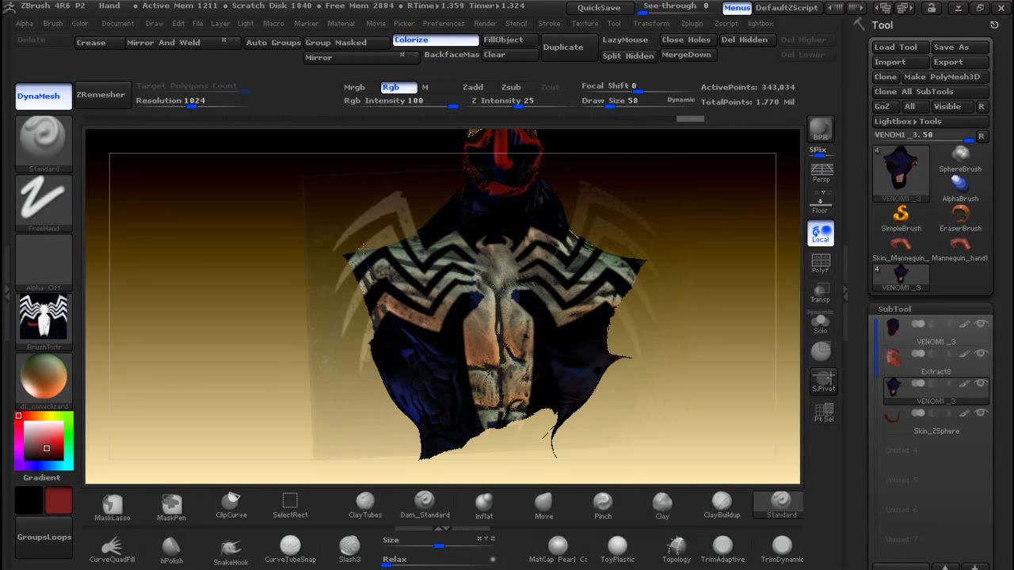
{"action": "left_click_drag", "start_coordinate": [363, 248], "coordinate": [561, 279]}
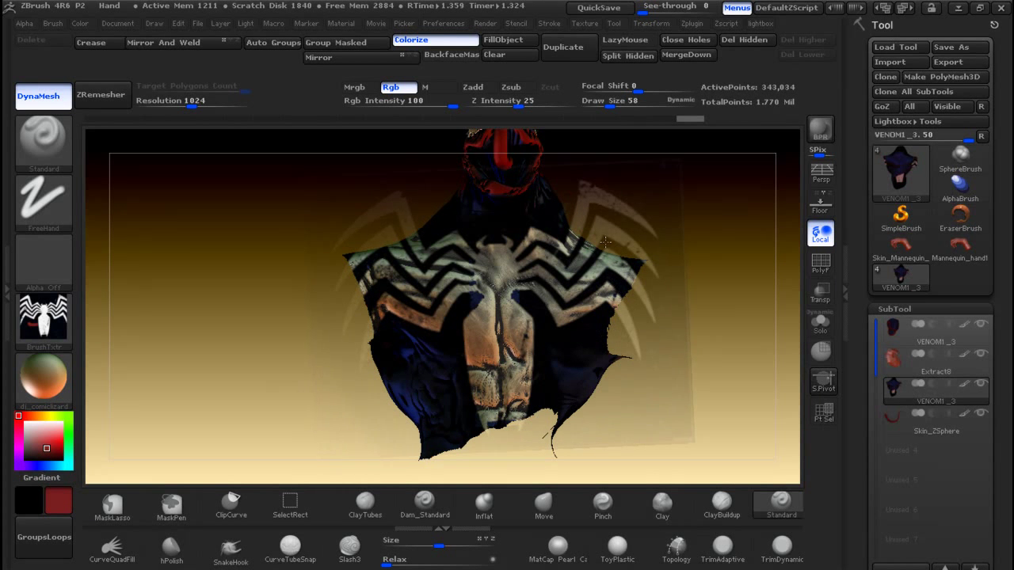
{"action": "left_click_drag", "start_coordinate": [615, 314], "coordinate": [621, 315]}
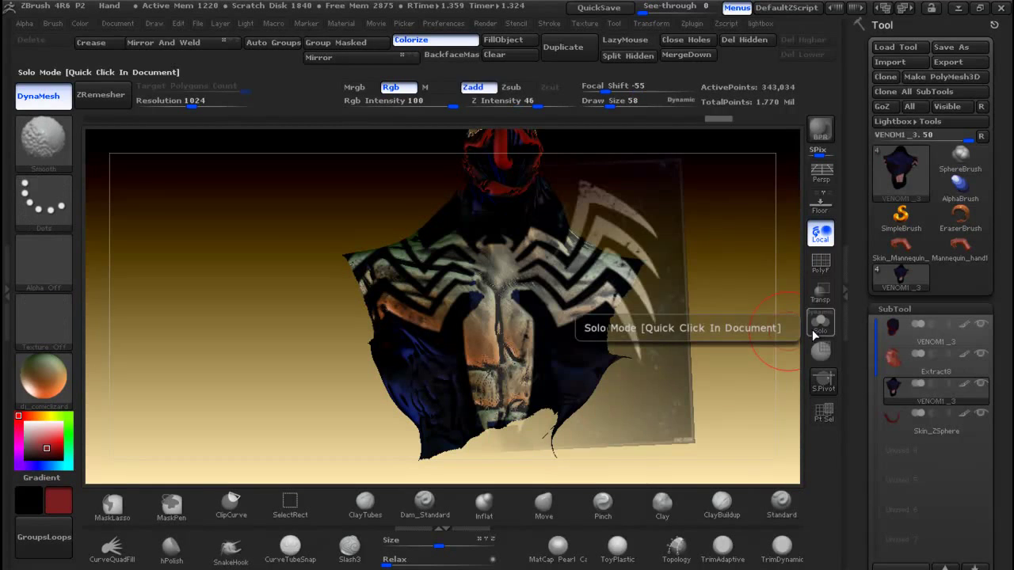
{"action": "key", "text": "shift+z"}
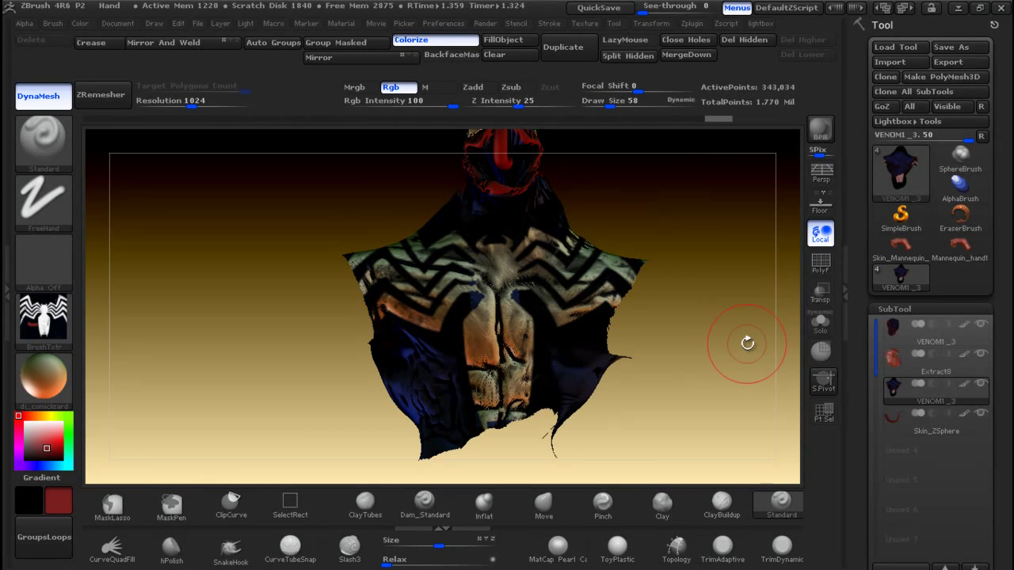
Step: Unhide the limbs and view the whole crouching figure from the side to check the projected symbol
{"action": "left_click", "coordinate": [640, 212], "text": "ctrl+shift"}
{"action": "mouse_move", "coordinate": [636, 226]}
{"action": "left_mouse_down"}
{"action": "mouse_move", "coordinate": [757, 227]}
{"action": "mouse_move", "coordinate": [628, 264]}
{"action": "mouse_move", "coordinate": [649, 279]}
{"action": "mouse_move", "coordinate": [626, 325]}
{"action": "left_mouse_up"}
{"action": "key", "text": "ctrl"}
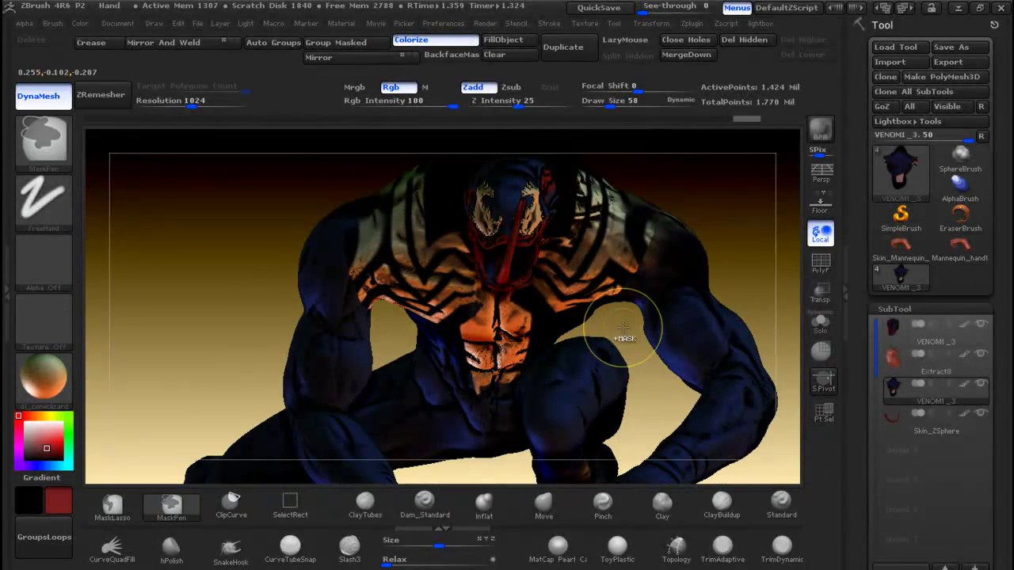
{"action": "right_click_drag", "start_coordinate": [623, 327], "coordinate": [597, 188], "text": "ctrl"}
{"action": "mouse_move", "coordinate": [600, 214]}
{"action": "left_mouse_down"}
{"action": "mouse_move", "coordinate": [633, 246]}
{"action": "mouse_move", "coordinate": [711, 255]}
{"action": "mouse_move", "coordinate": [506, 234]}
{"action": "left_mouse_up"}
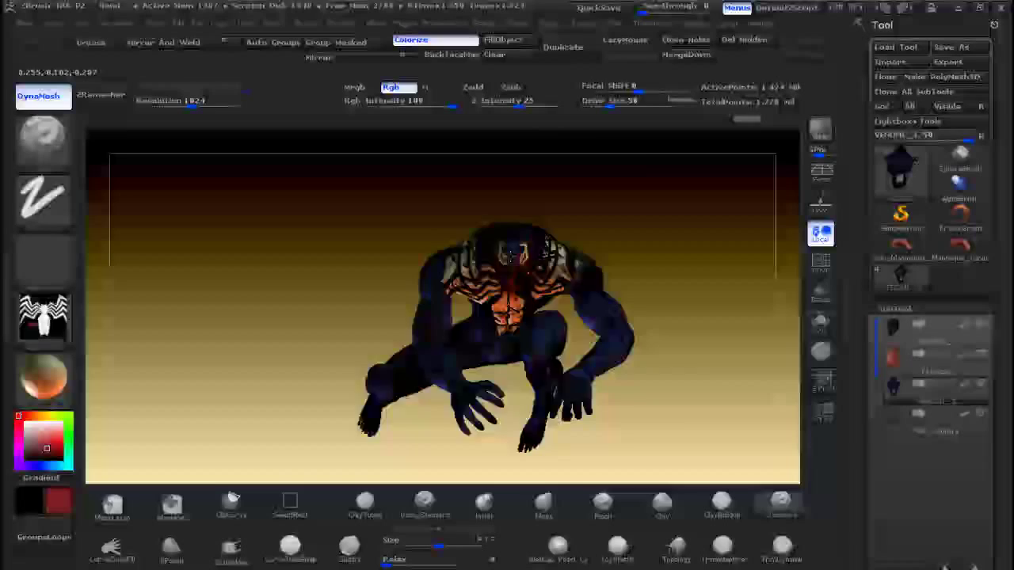
{"action": "left_click_drag", "start_coordinate": [511, 255], "coordinate": [443, 295]}
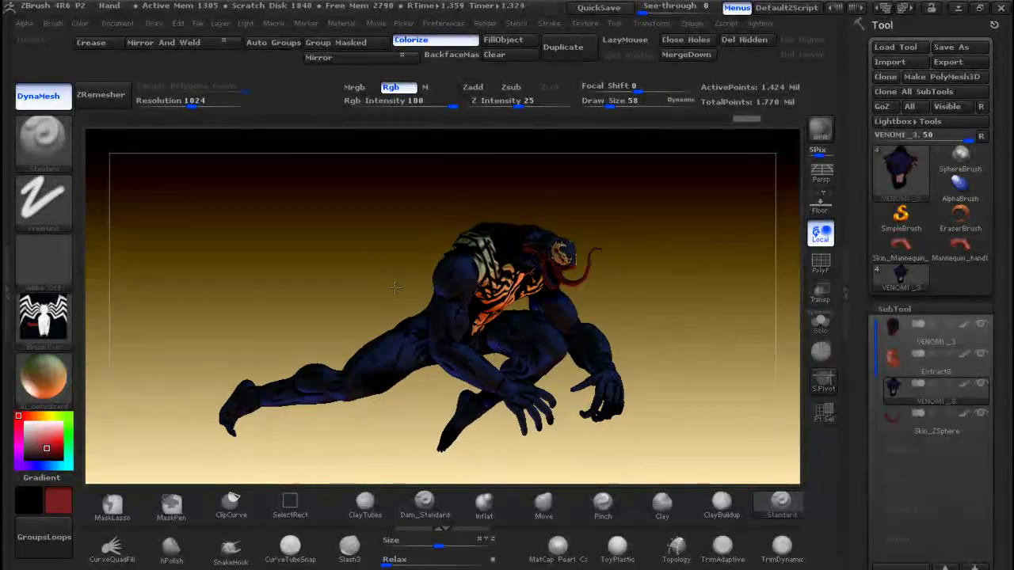
Step: Save the tool to disk and save the document as well
{"action": "left_click", "coordinate": [941, 47]}
{"action": "left_click", "coordinate": [579, 501]}
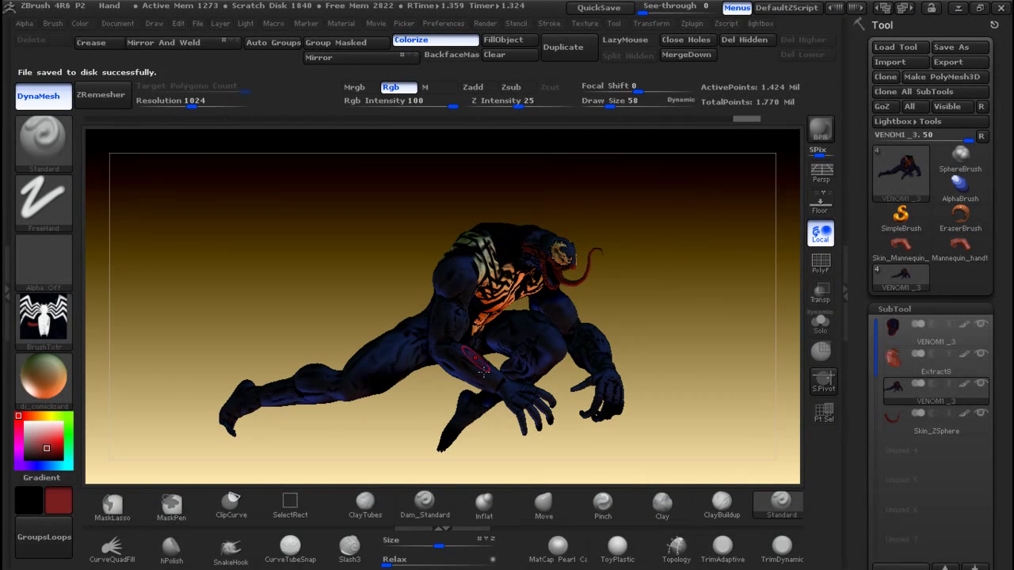
{"action": "left_click", "coordinate": [117, 23]}
{"action": "left_click", "coordinate": [200, 63]}
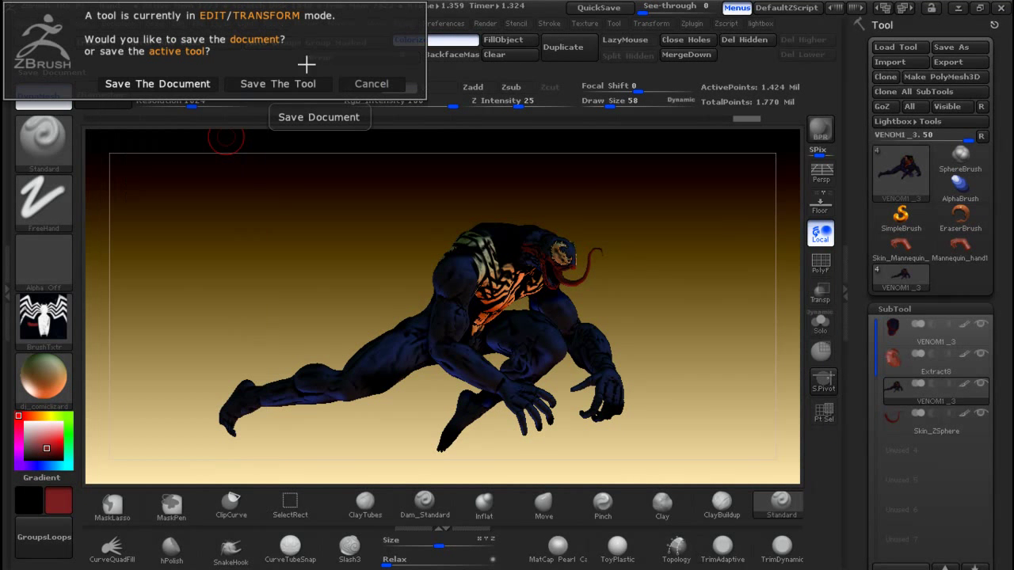
{"action": "left_click", "coordinate": [199, 84]}
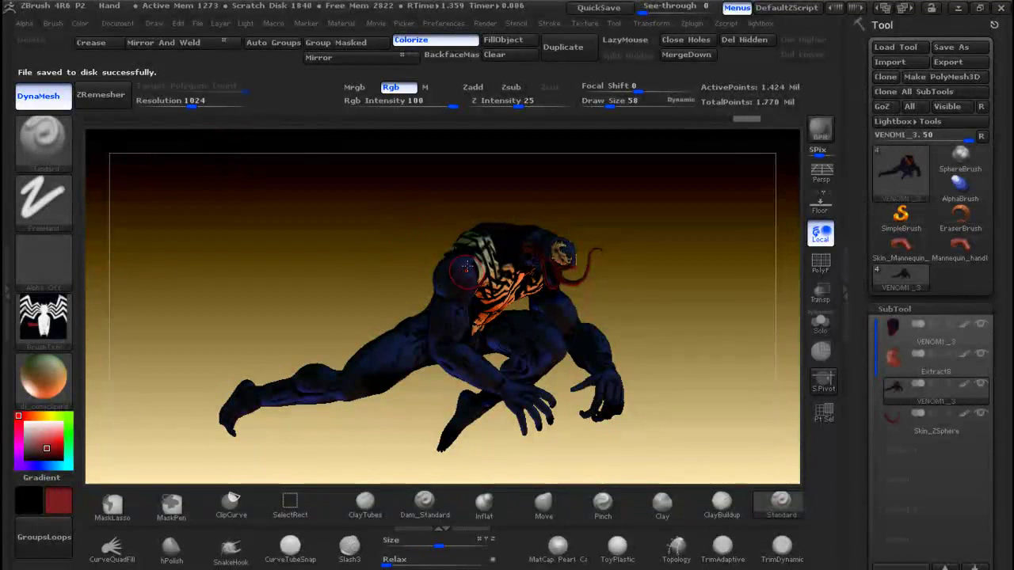